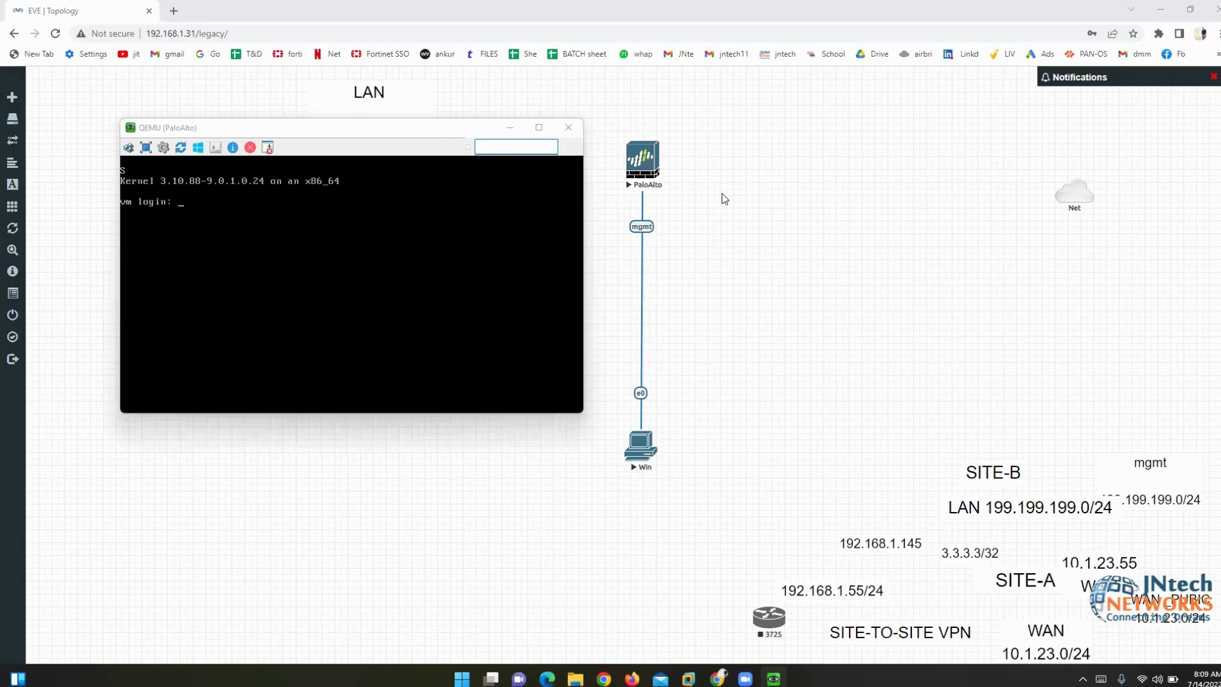
- Move the PaloAlto QEMU console window aside to uncover the topology canvas
{"action": "left_click", "coordinate": [328, 134]}
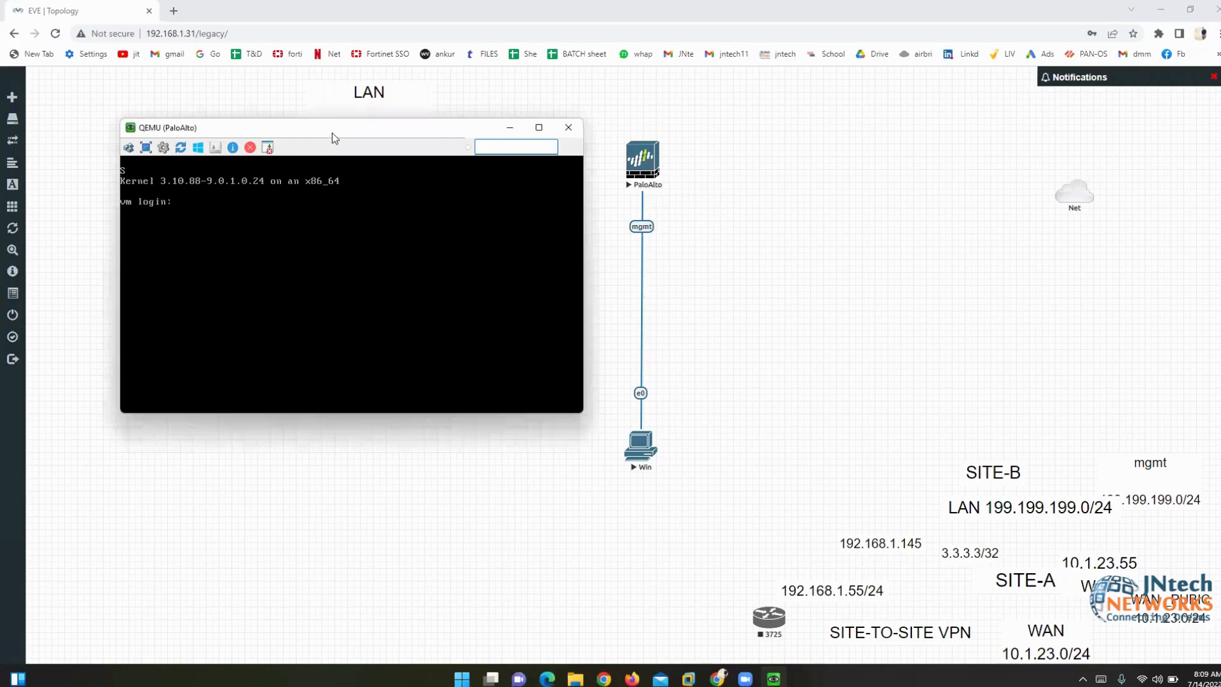
{"action": "left_click_drag", "start_coordinate": [332, 132], "coordinate": [910, 189]}
{"action": "left_click", "coordinate": [602, 153]}
- Place the PaloAlto node directly above the Win node so the mgmt link runs vertically
{"action": "left_click_drag", "start_coordinate": [642, 159], "coordinate": [465, 239]}
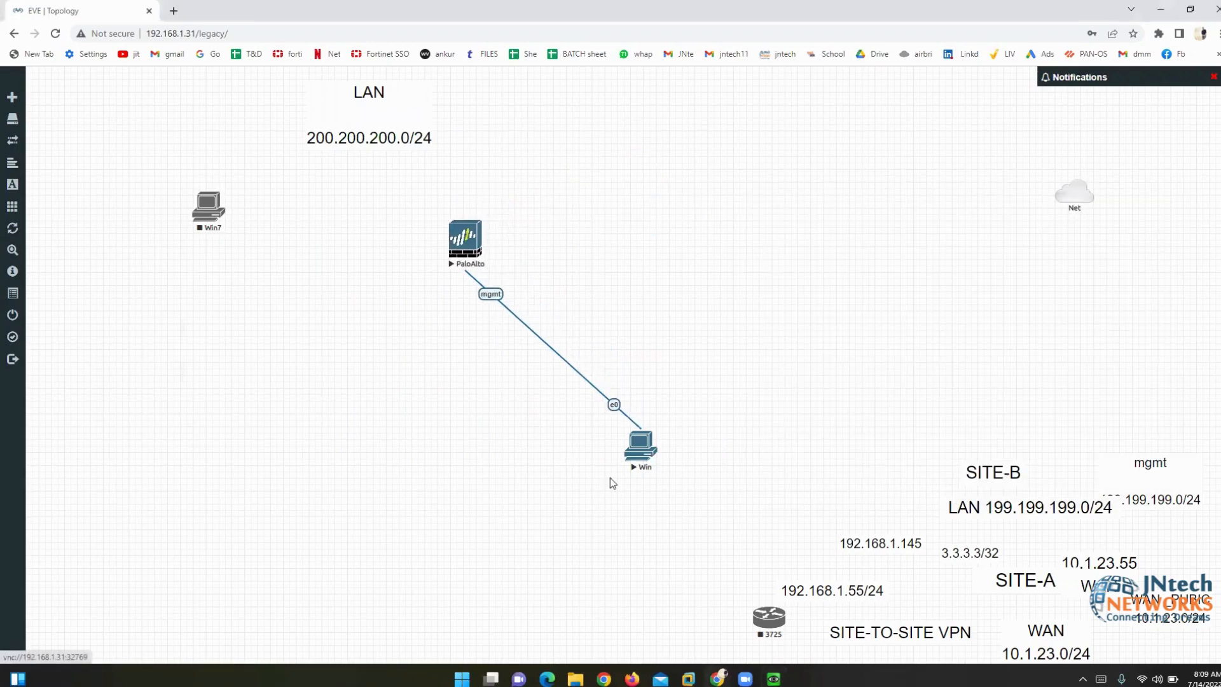
{"action": "left_click_drag", "start_coordinate": [649, 447], "coordinate": [428, 554]}
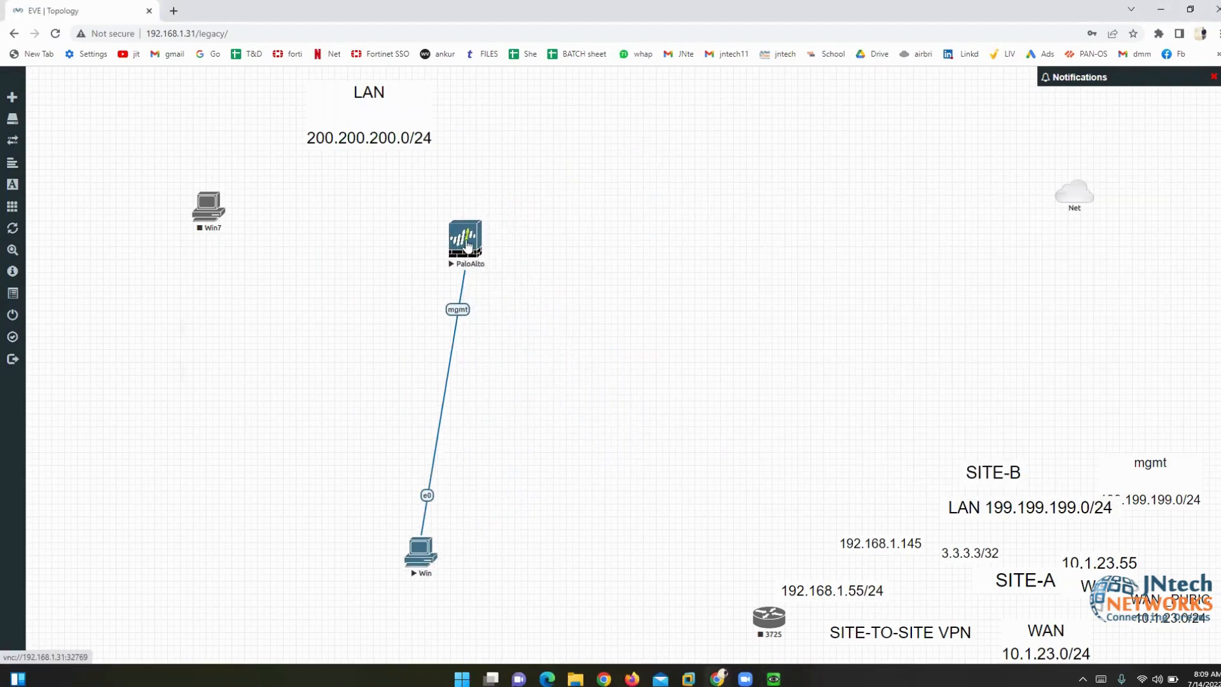
{"action": "left_click_drag", "start_coordinate": [470, 248], "coordinate": [436, 250]}
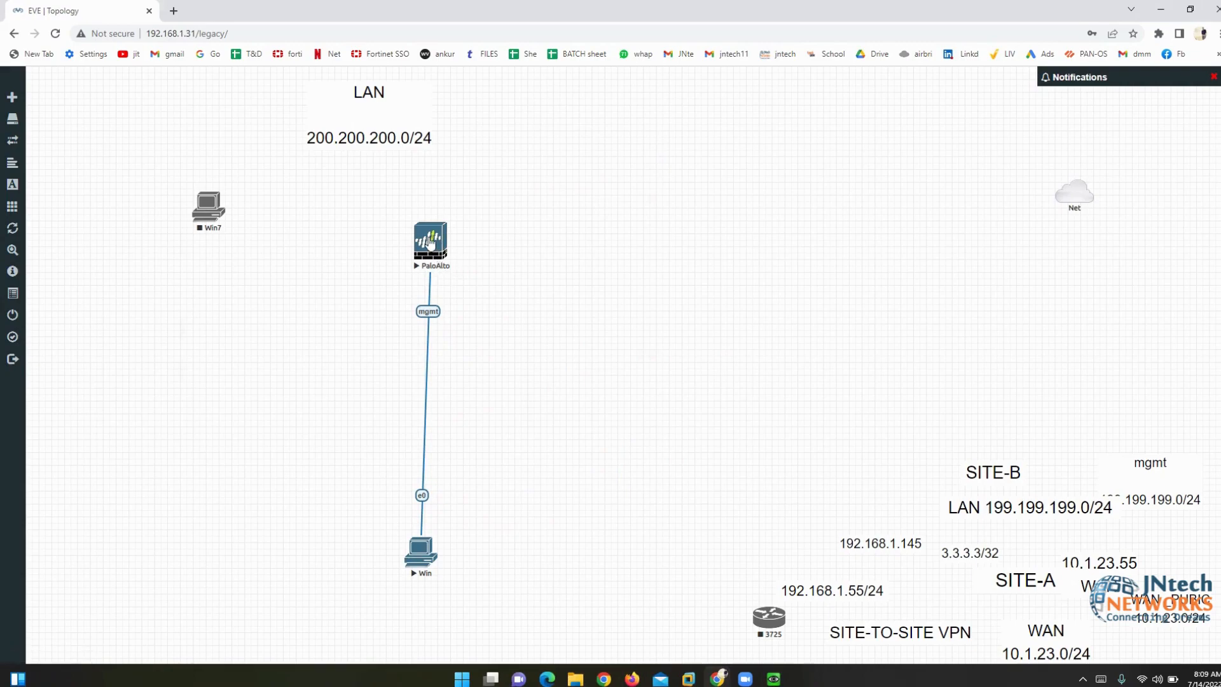
{"action": "left_click_drag", "start_coordinate": [429, 242], "coordinate": [420, 241]}
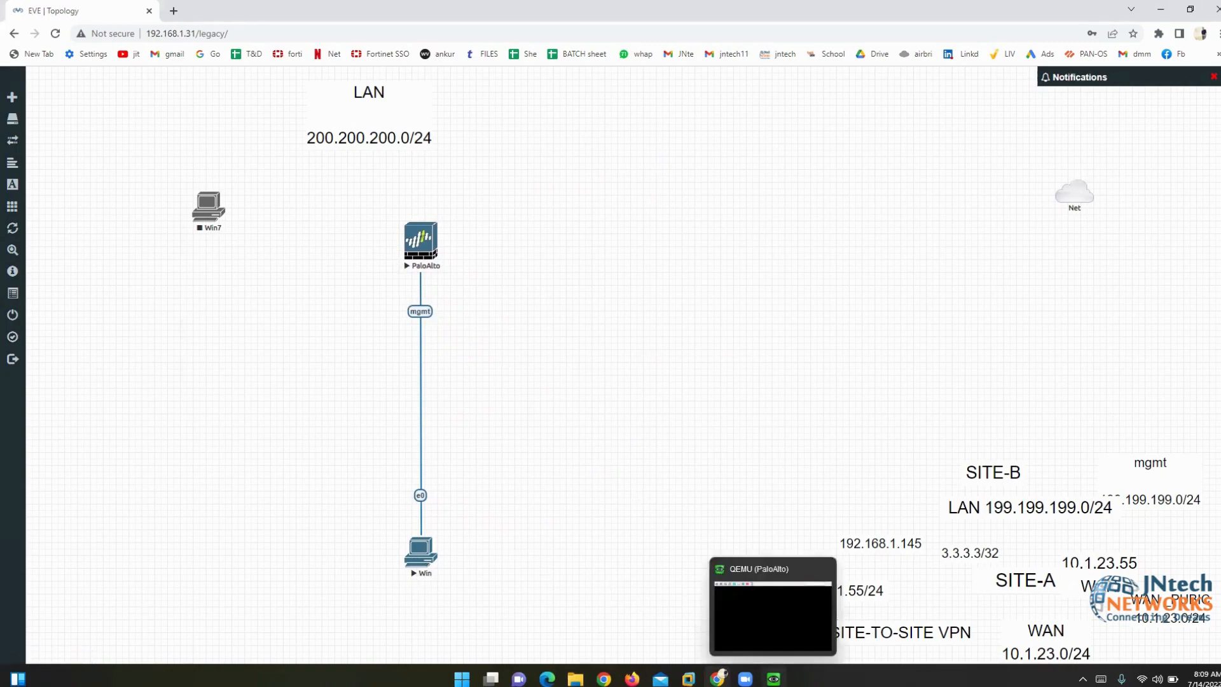
- Log in to the PaloAlto console as admin; the login is rejected as incorrect
{"action": "left_click", "coordinate": [773, 679]}
{"action": "left_click_drag", "start_coordinate": [731, 191], "coordinate": [606, 137]}
{"action": "key", "text": "Return"}
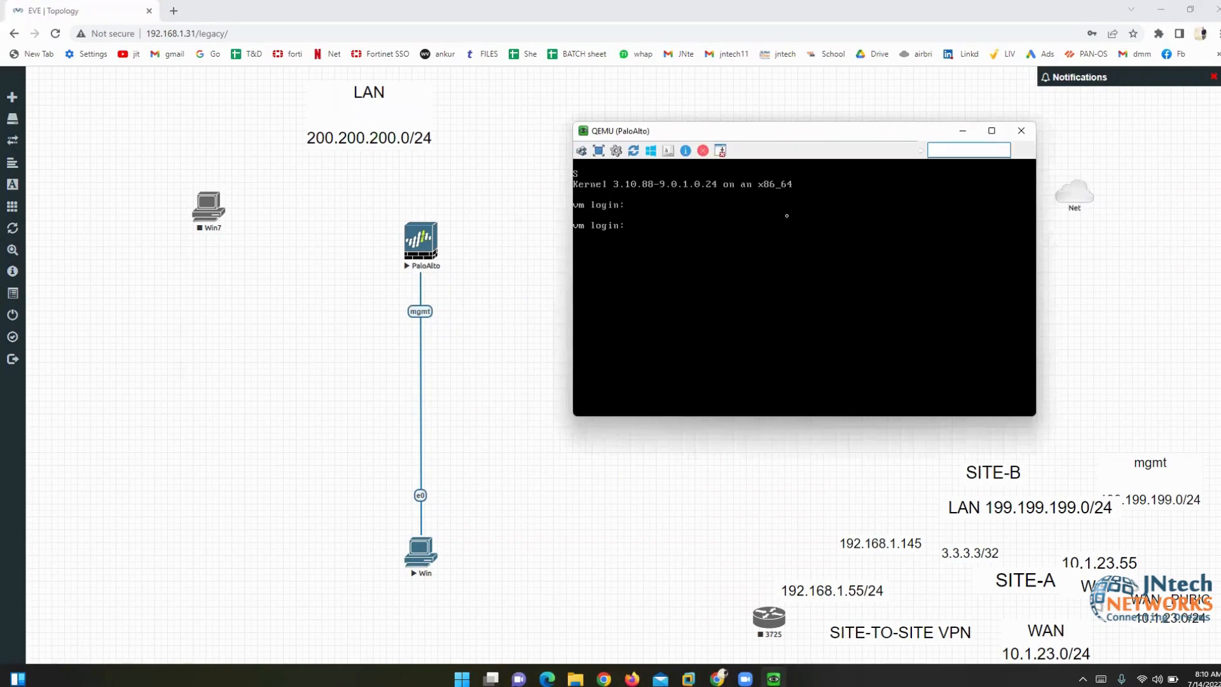
{"action": "type", "text": "admin"}
{"action": "key", "text": "Return"}
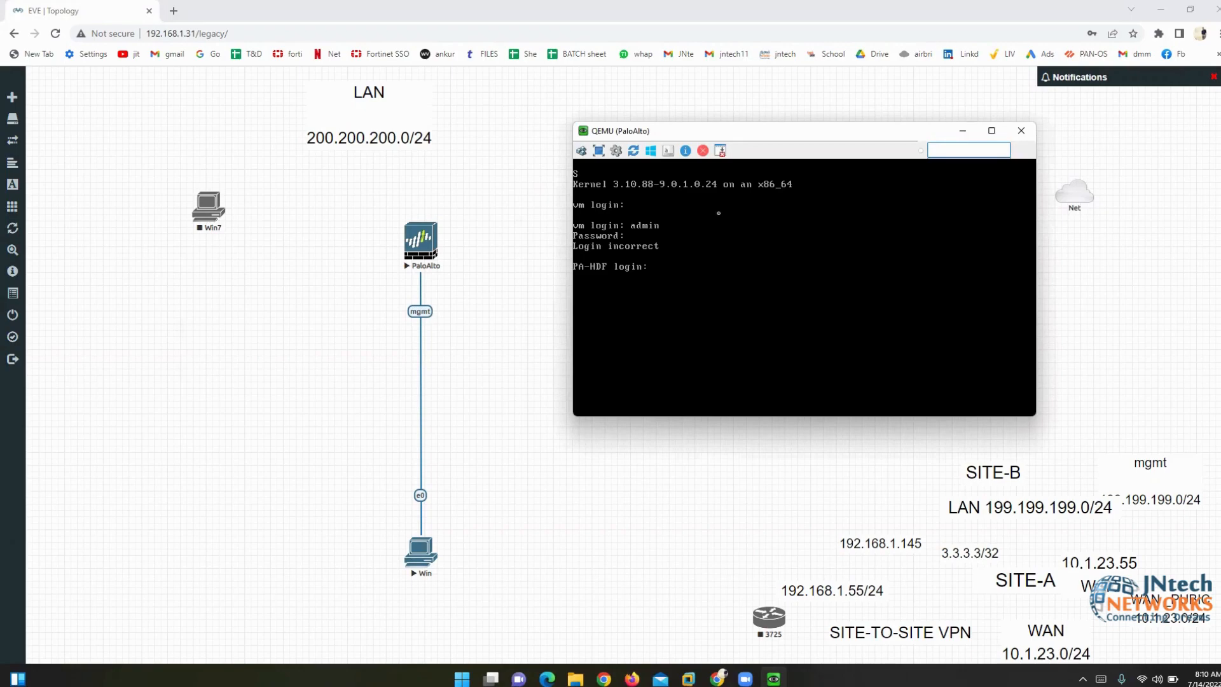
{"action": "left_click_drag", "start_coordinate": [640, 135], "coordinate": [517, 55]}
- Open the Win host's VNC console to its Windows 7 desktop, then return to the topology
{"action": "left_click", "coordinate": [418, 554]}
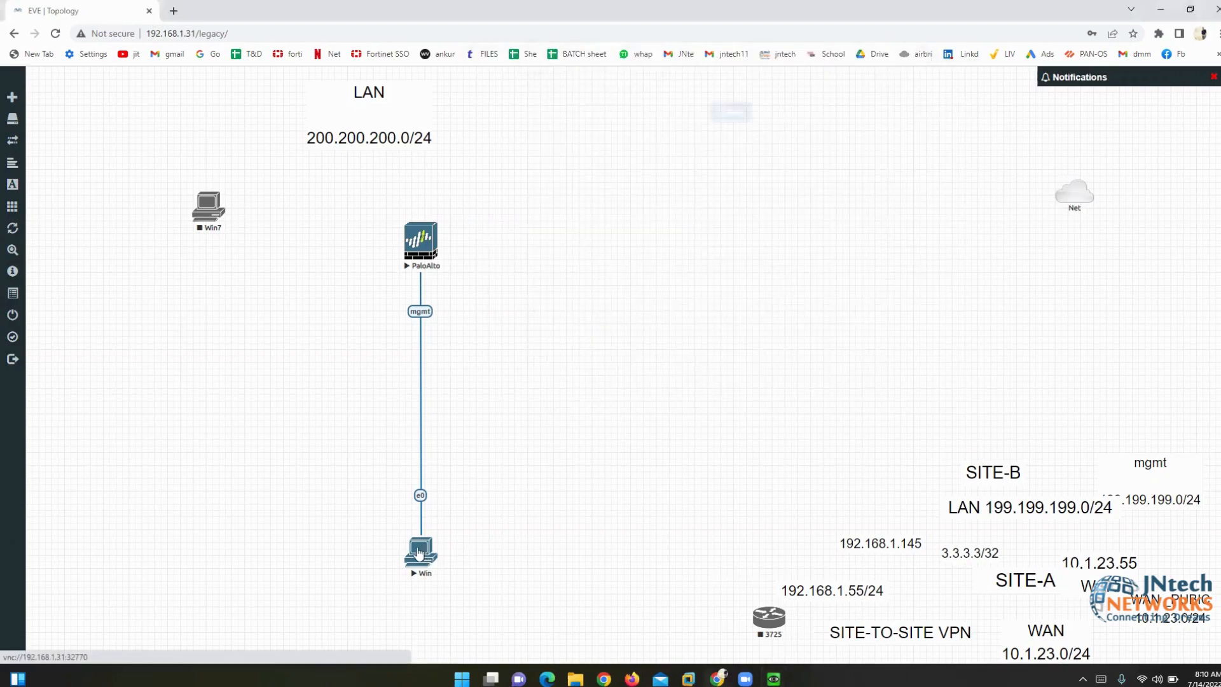
{"action": "left_click", "coordinate": [621, 120]}
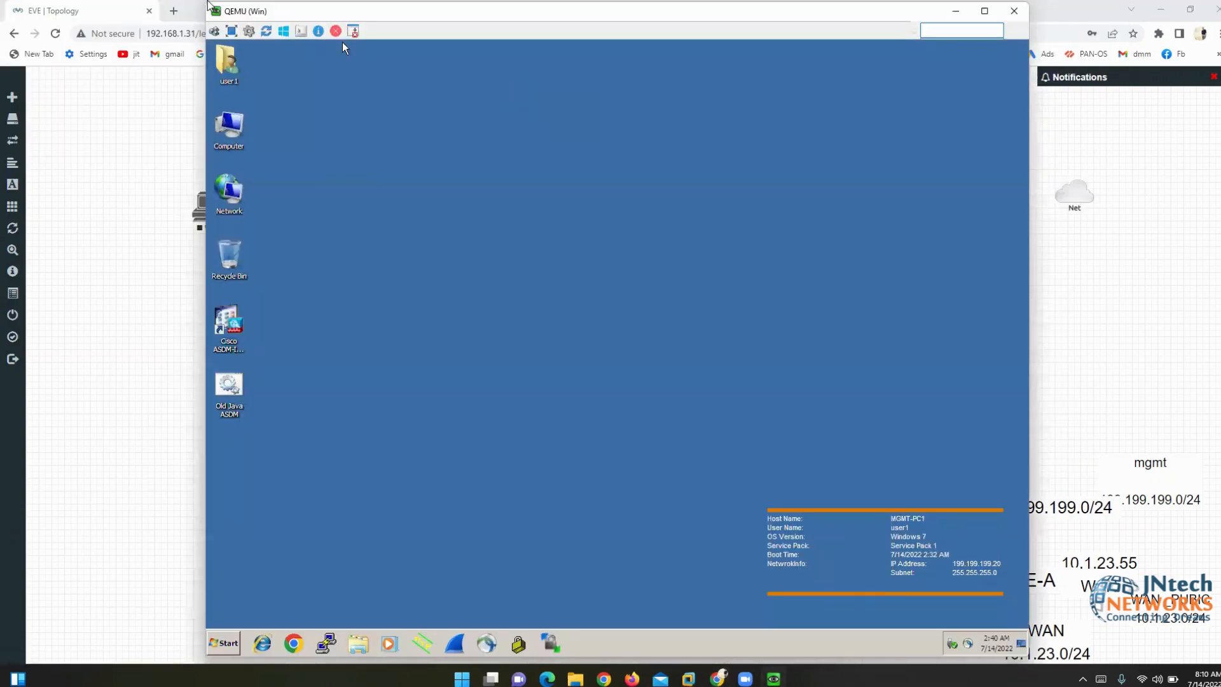
{"action": "left_click_drag", "start_coordinate": [272, 14], "coordinate": [311, 13]}
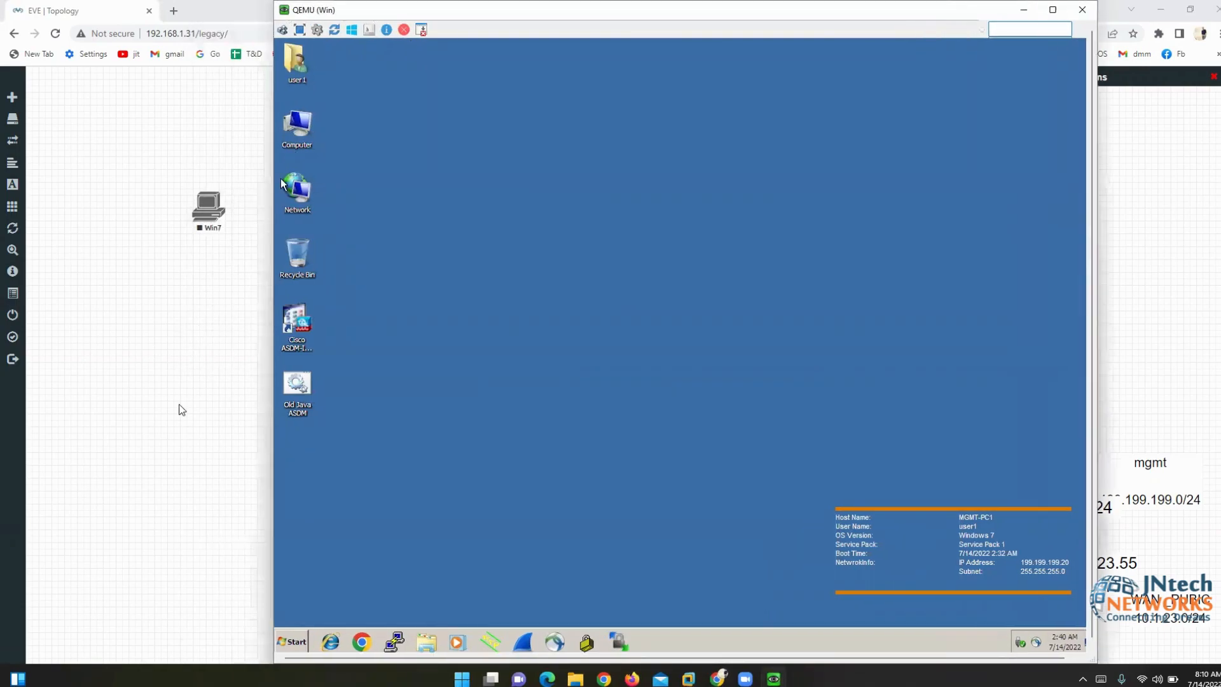
{"action": "left_click", "coordinate": [183, 410]}
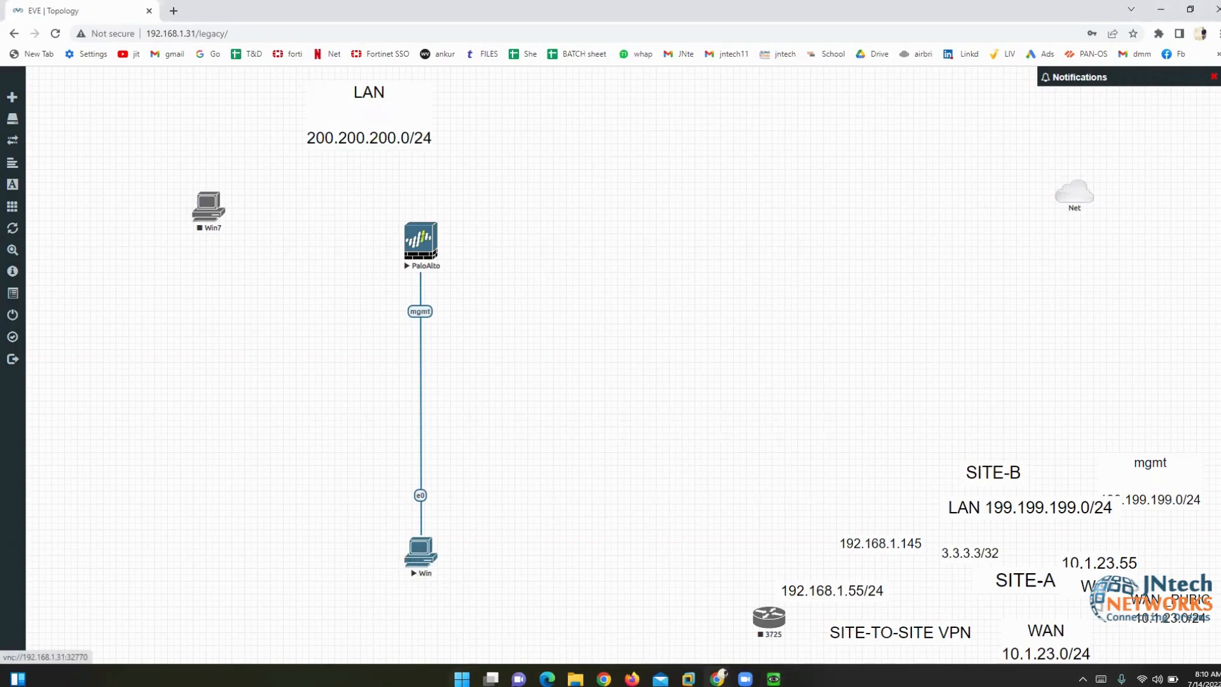
- Search for 'epic pen' from the Start menu and launch Epic Pen
{"action": "left_click", "coordinate": [462, 679]}
{"action": "type", "text": "epic pen"}
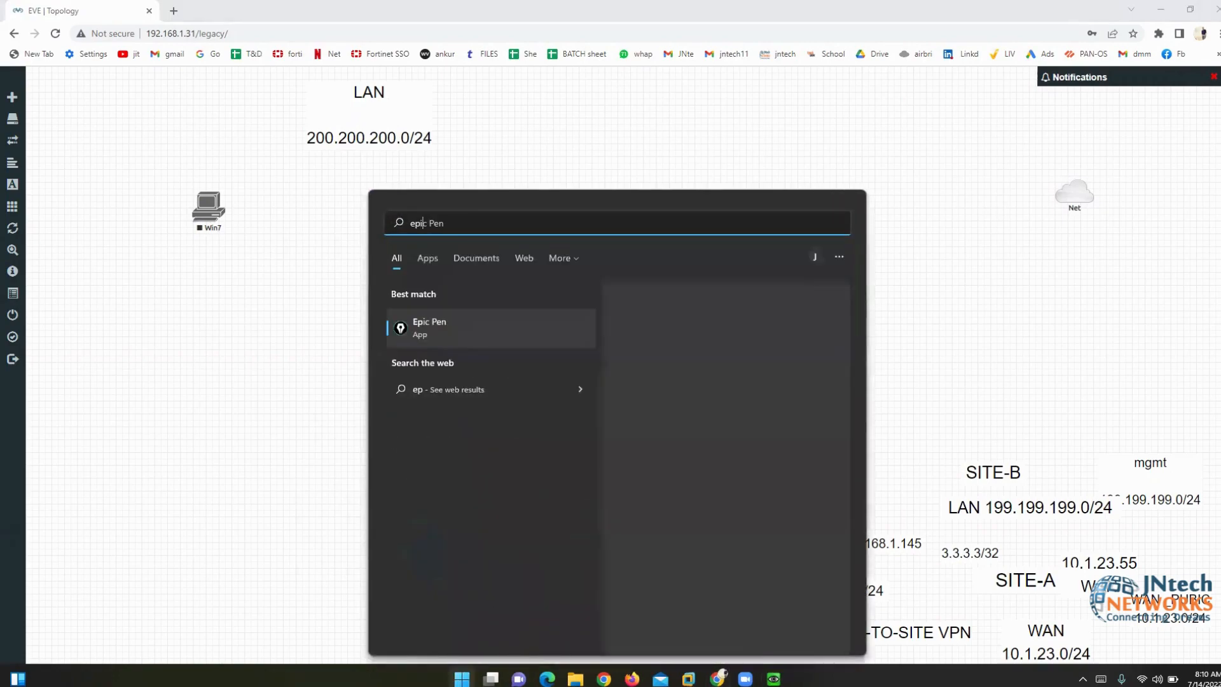
{"action": "key", "text": "Return"}
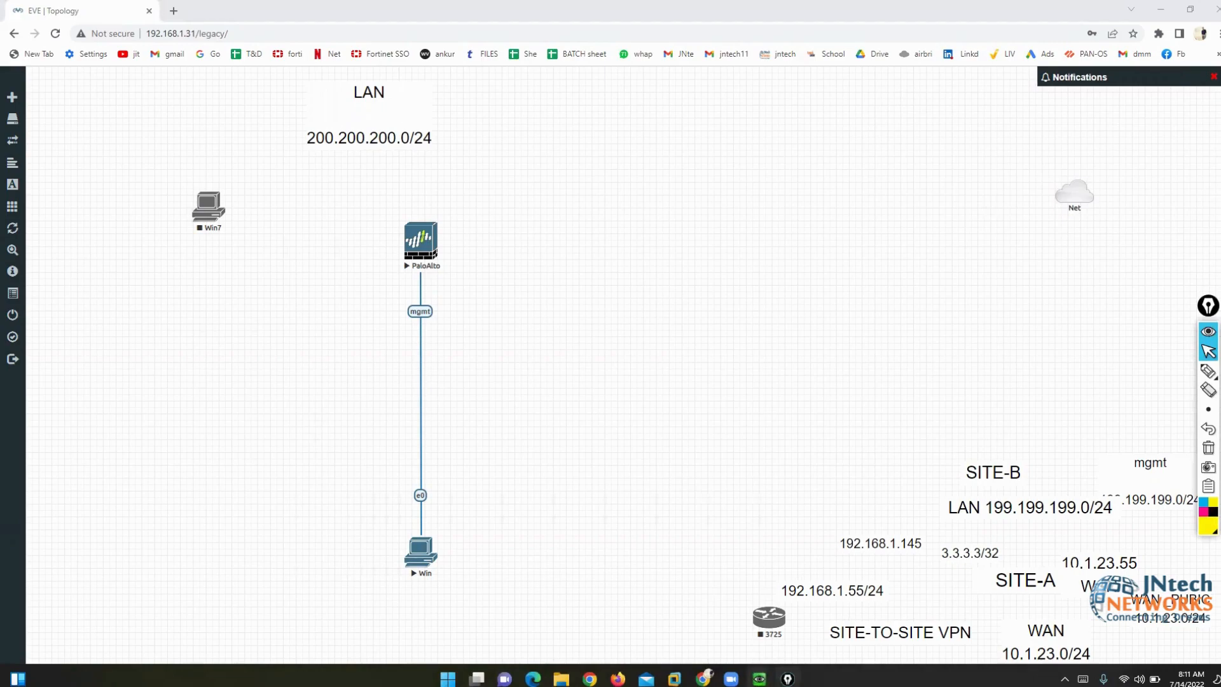
- Bring the Windows 7 VM forward and open an administrator CMD prompt through Run
{"action": "mouse_move", "coordinate": [759, 678]}
{"action": "left_click", "coordinate": [795, 639]}
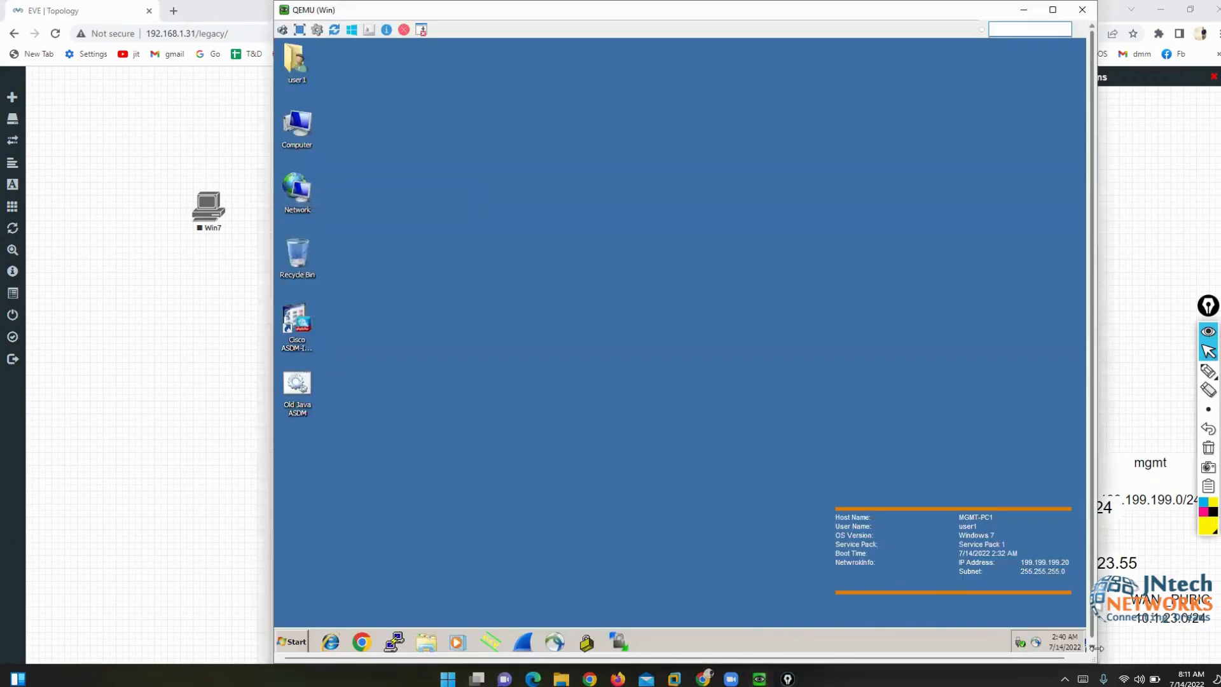
{"action": "left_click_drag", "start_coordinate": [1095, 647], "coordinate": [1098, 649]}
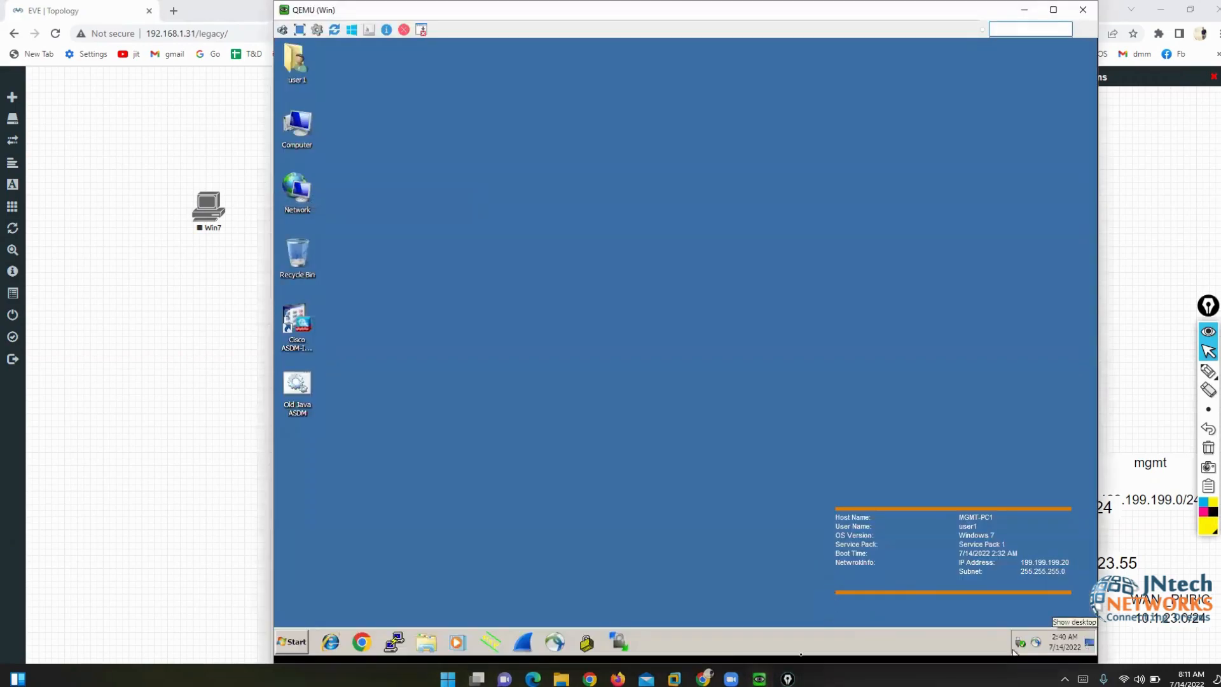
{"action": "left_click", "coordinate": [309, 641]}
{"action": "left_click", "coordinate": [474, 509]}
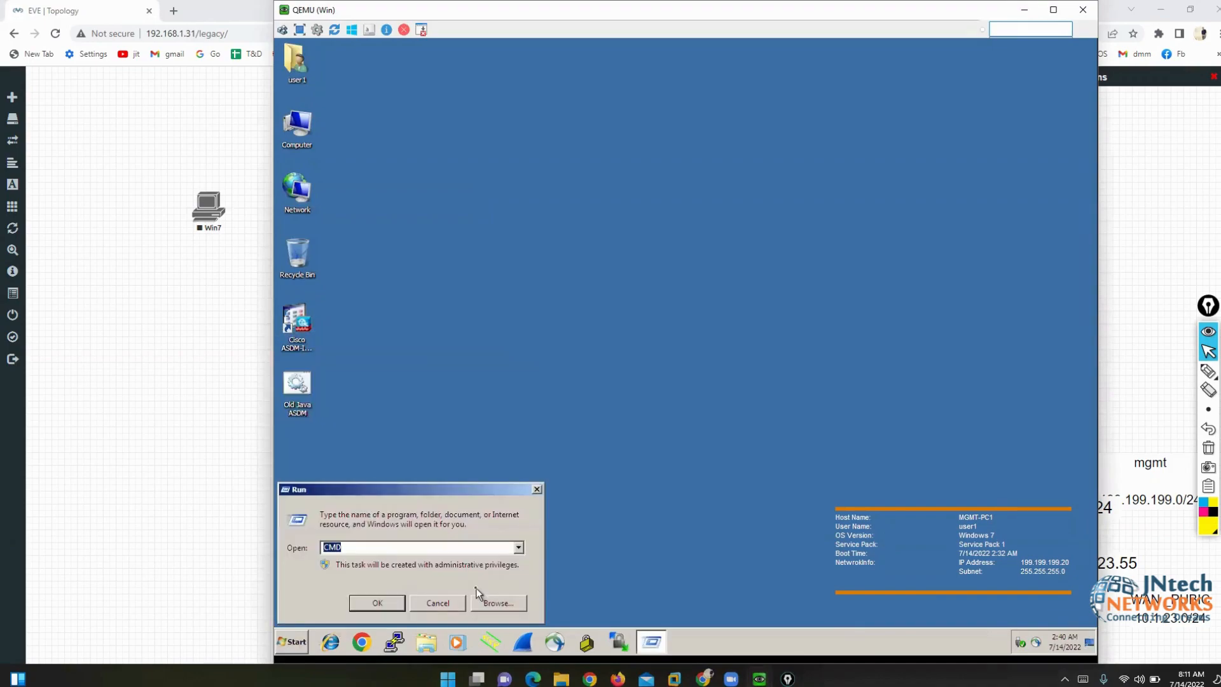
{"action": "key", "text": "Return"}
- Run ipconfig to confirm 199.199.199.20 with mask 255.255.255.0, then return to EVE-NG
{"action": "type", "text": "ipc"}
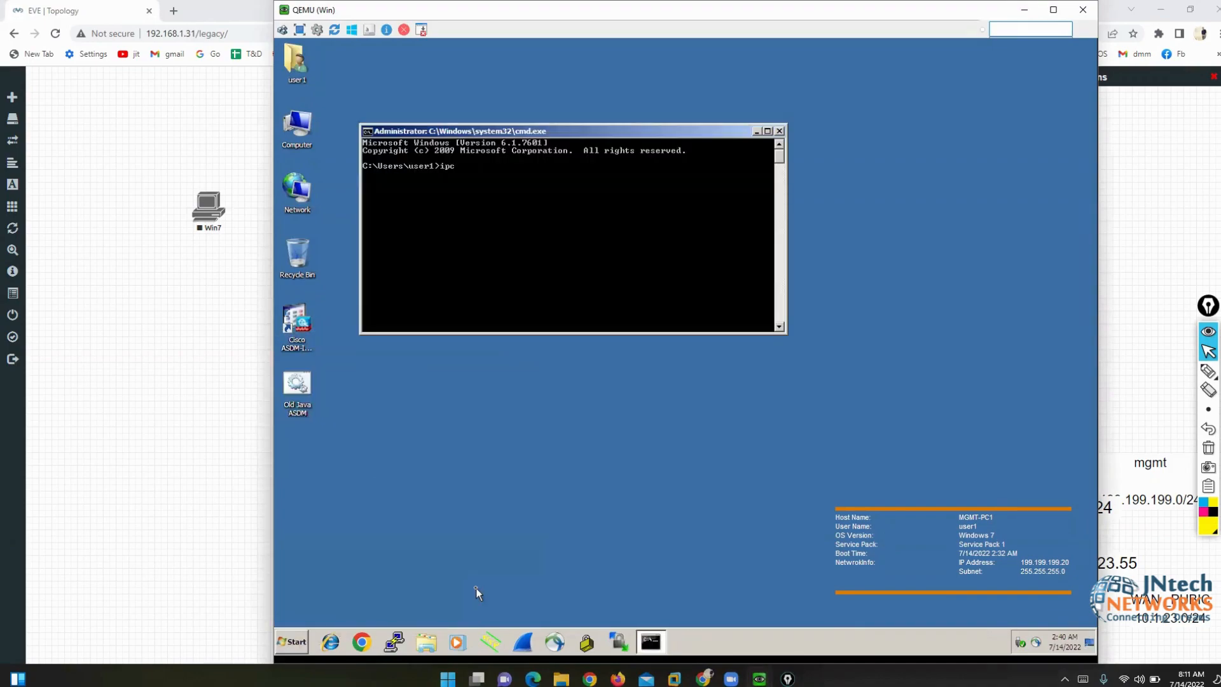
{"action": "type", "text": "onfig"}
{"action": "key", "text": "Return"}
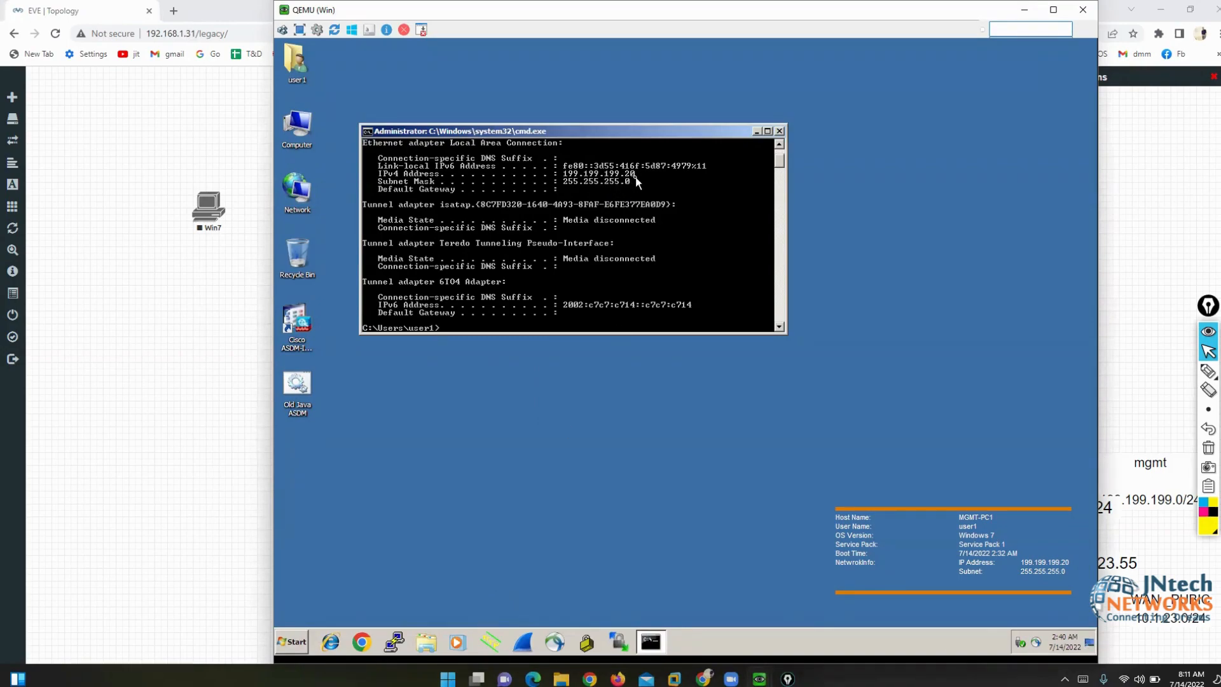
{"action": "left_click", "coordinate": [187, 399]}
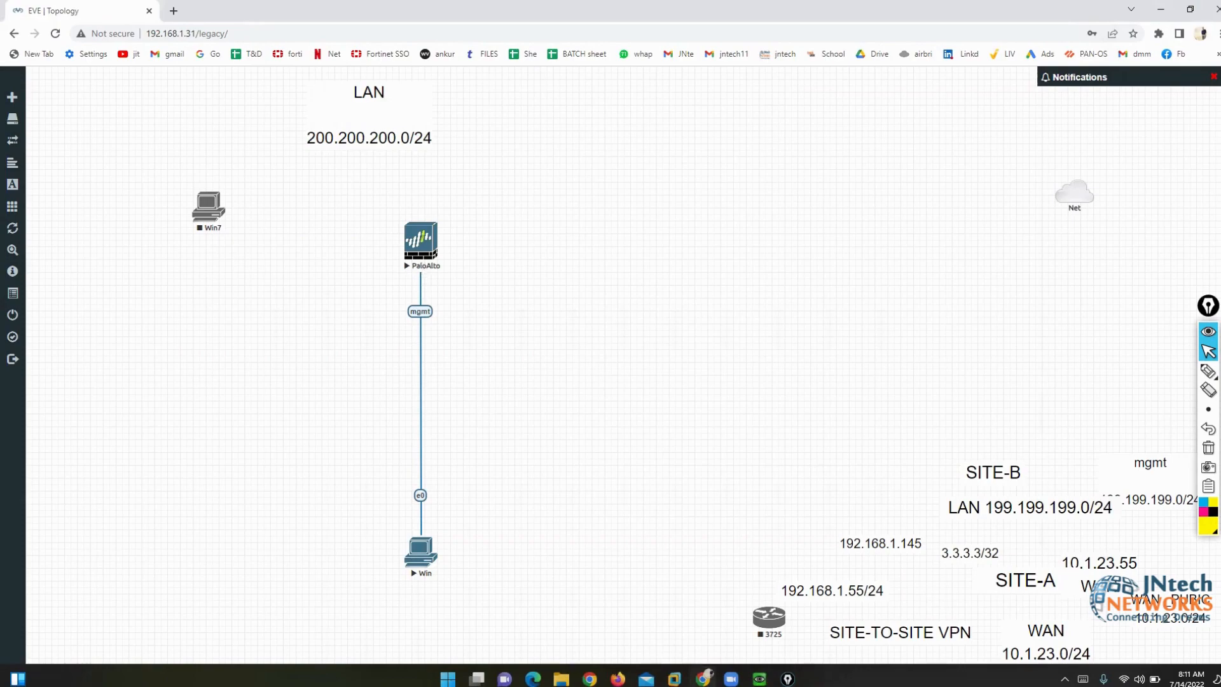
- Log in to the PaloAlto console as admin and reach the CLI prompt
{"action": "mouse_move", "coordinate": [759, 678]}
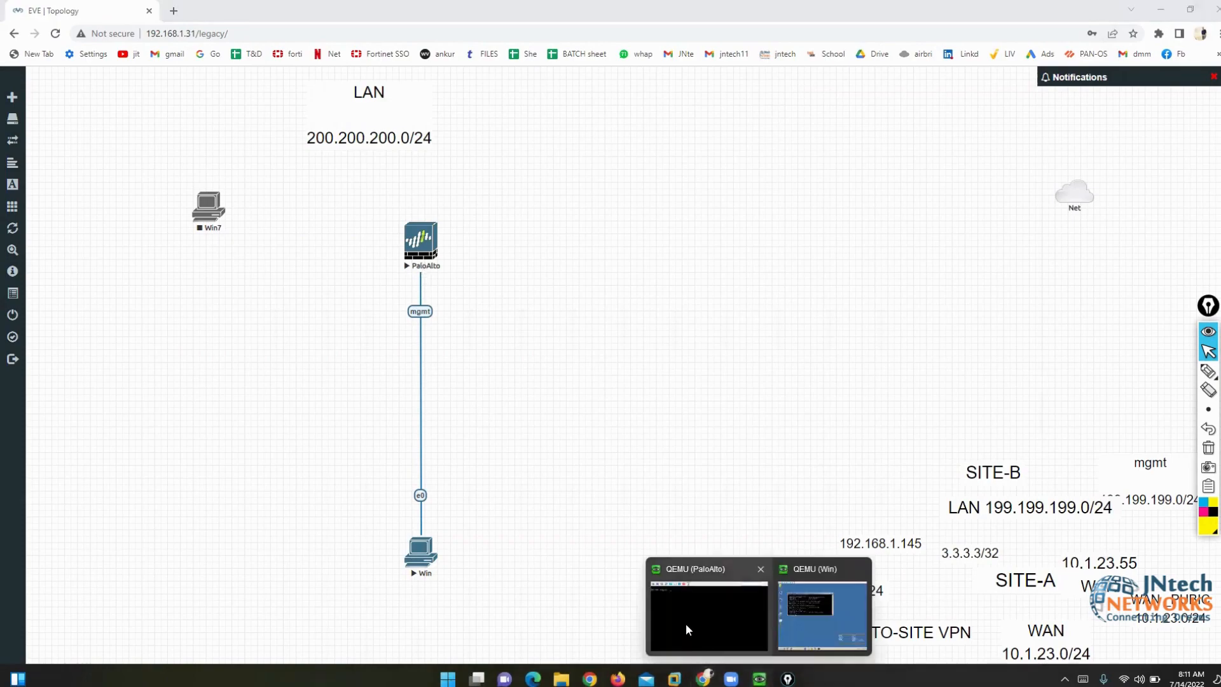
{"action": "left_click", "coordinate": [687, 629]}
{"action": "left_click_drag", "start_coordinate": [597, 68], "coordinate": [648, 153]}
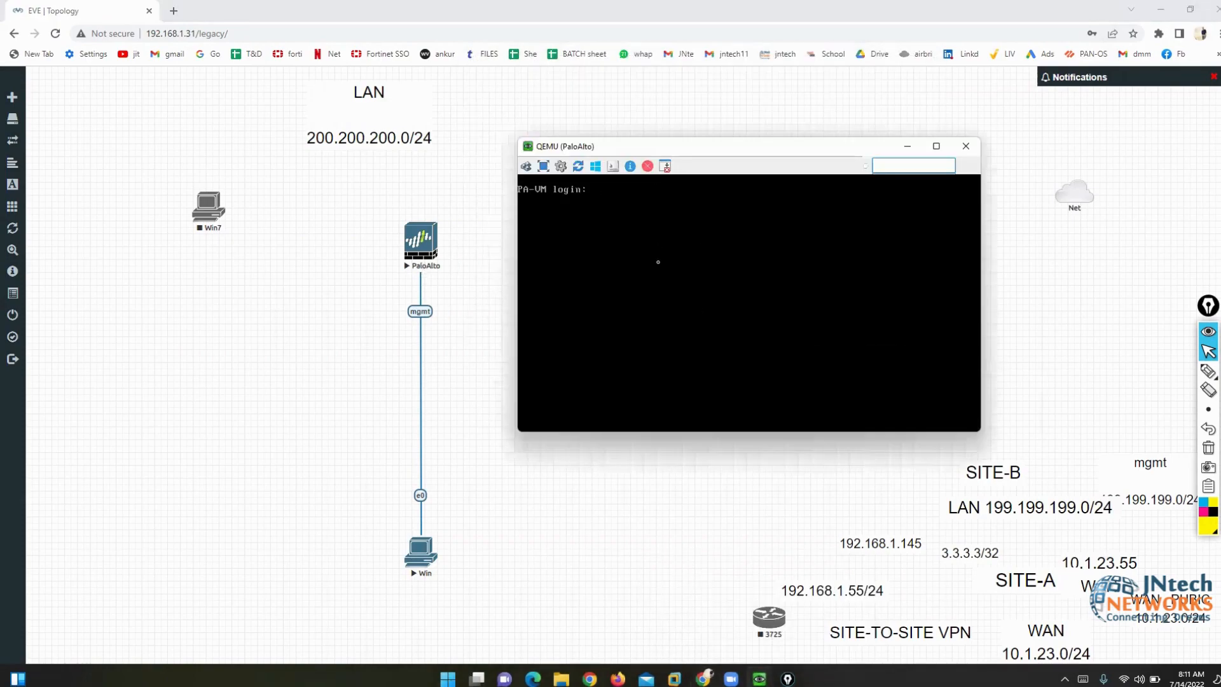
{"action": "type", "text": "admin"}
{"action": "key", "text": "Return"}
{"action": "key", "text": "Return"}
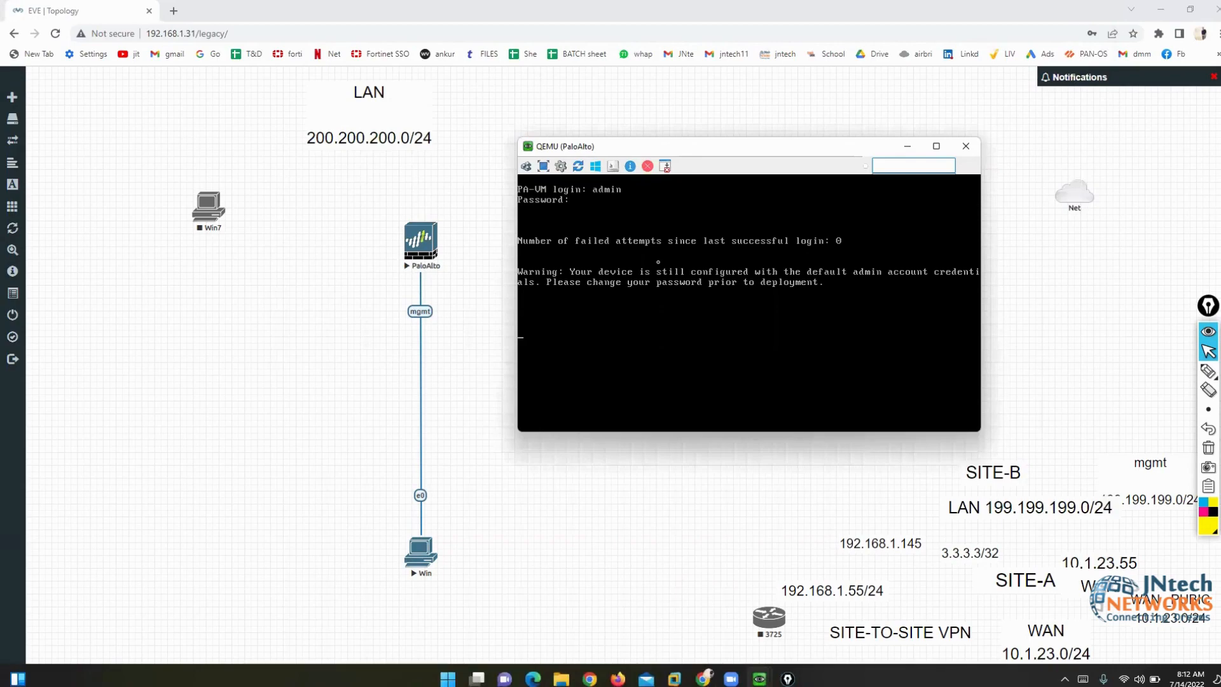
{"action": "key", "text": "Return"}
{"action": "key", "text": "Return"}
{"action": "key", "text": "Return"}
{"action": "key", "text": "Return"}
{"action": "key", "text": "Return"}
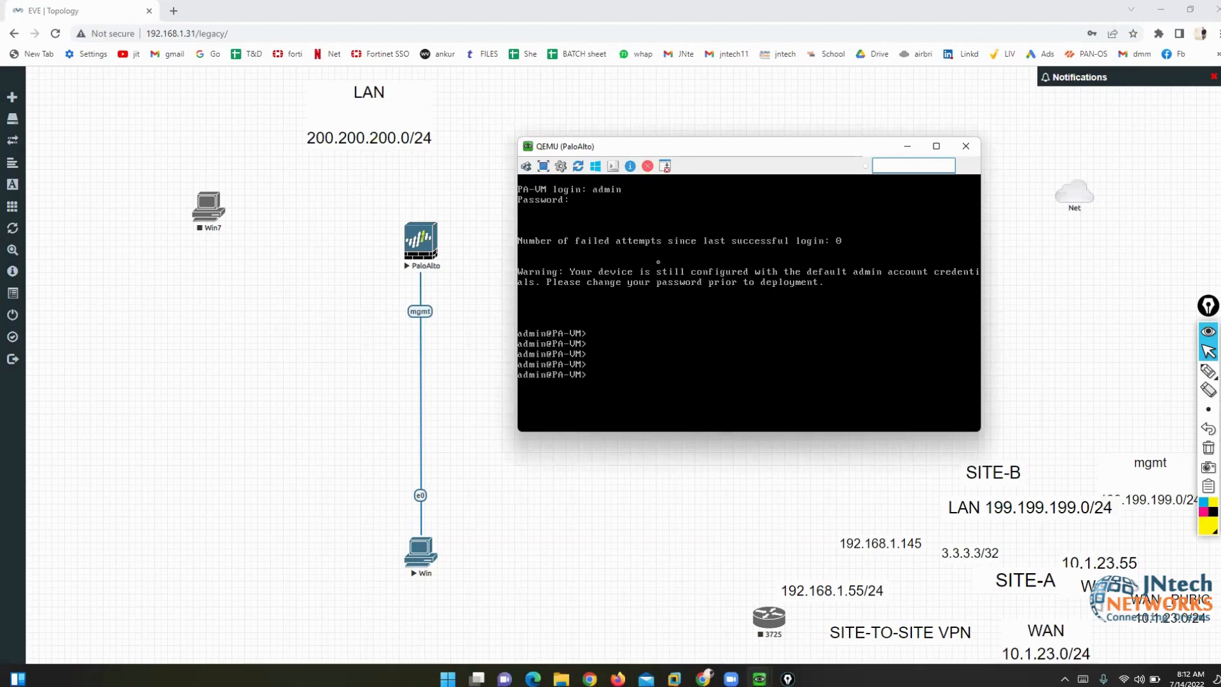
{"action": "key", "text": "Return"}
{"action": "key", "text": "Return"}
{"action": "key", "text": "Return"}
{"action": "key", "text": "Return"}
{"action": "key", "text": "Return"}
{"action": "key", "text": "Return"}
{"action": "key", "text": "Return"}
{"action": "key", "text": "Return"}
{"action": "key", "text": "Return"}
{"action": "key", "text": "Return"}
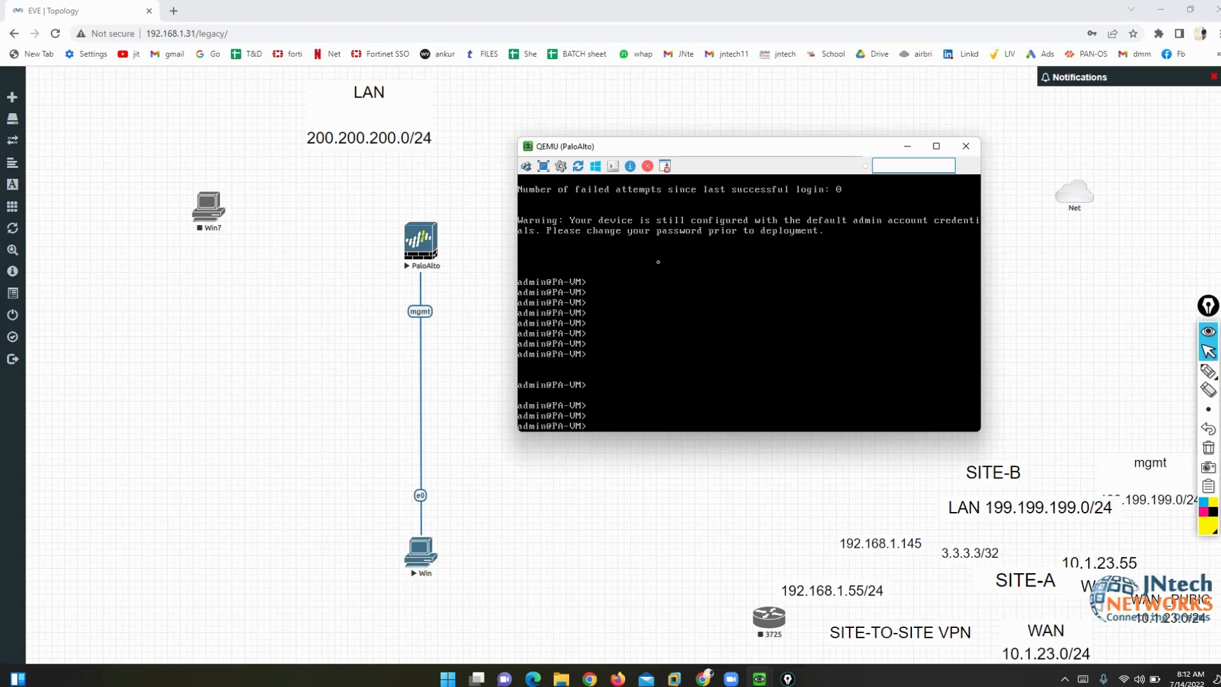
- Browse the CLI help with ? and enter configuration mode with configure
{"action": "type", "text": "?"}
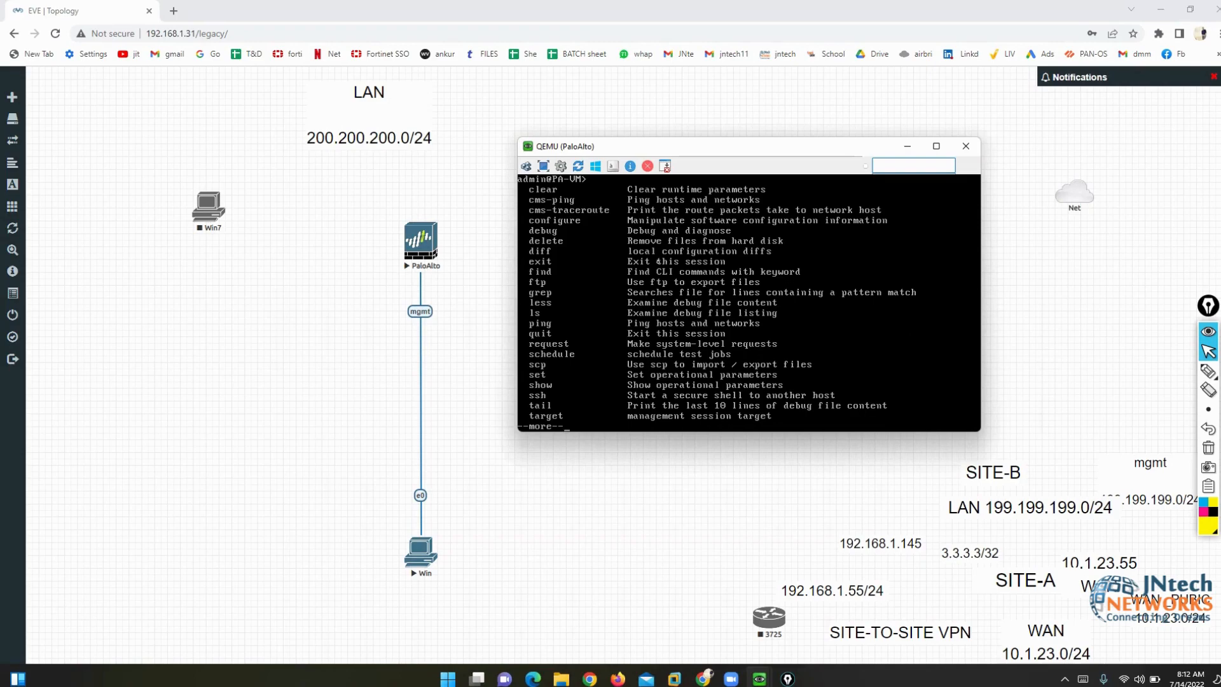
{"action": "key", "text": "q"}
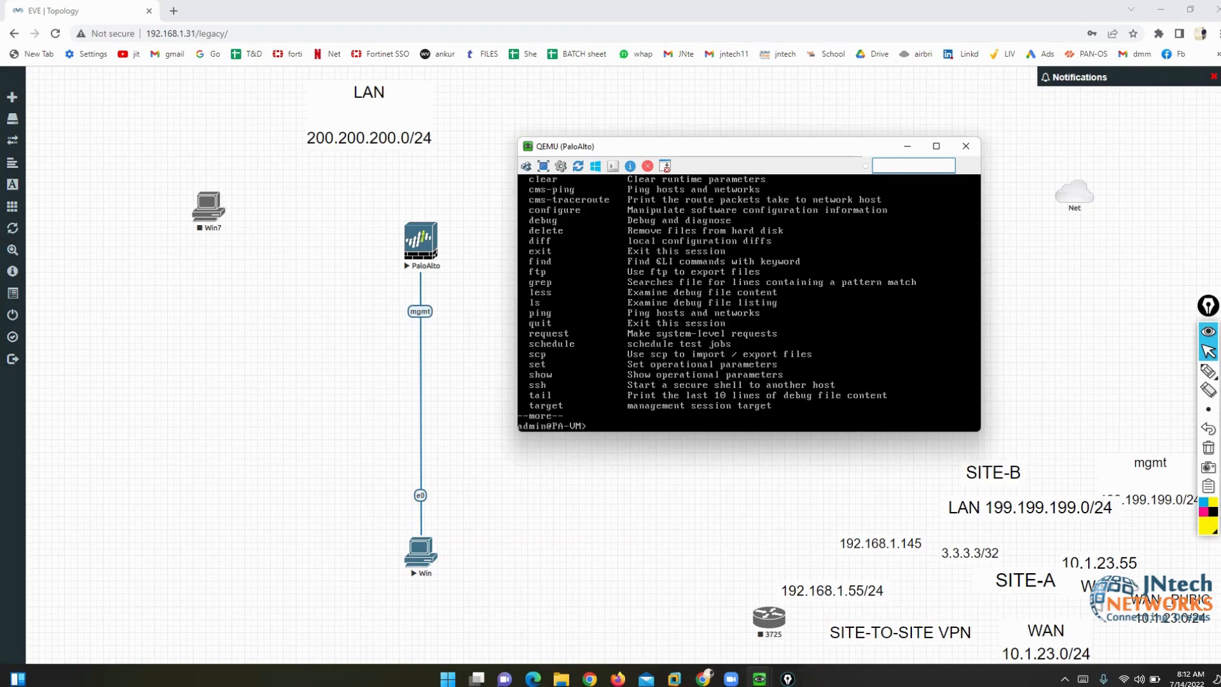
{"action": "key", "text": "Return"}
{"action": "key", "text": "Return"}
{"action": "key", "text": "Return"}
{"action": "key", "text": "Return"}
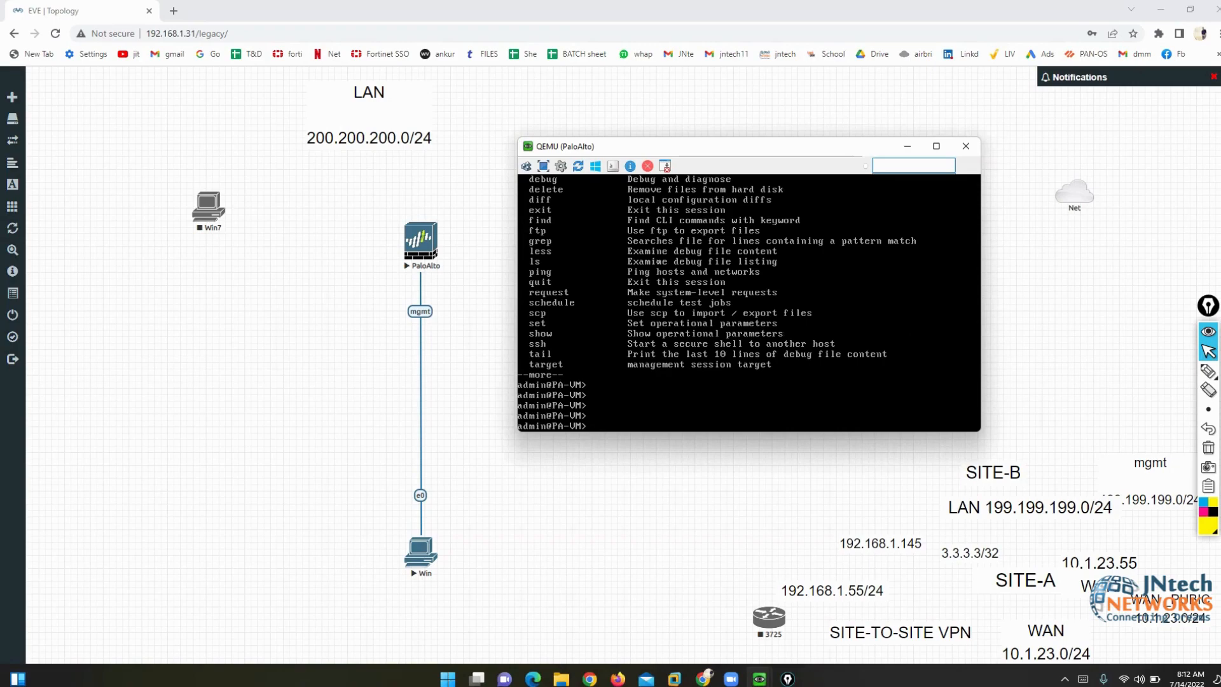
{"action": "type", "text": "configure"}
{"action": "key", "text": "Return"}
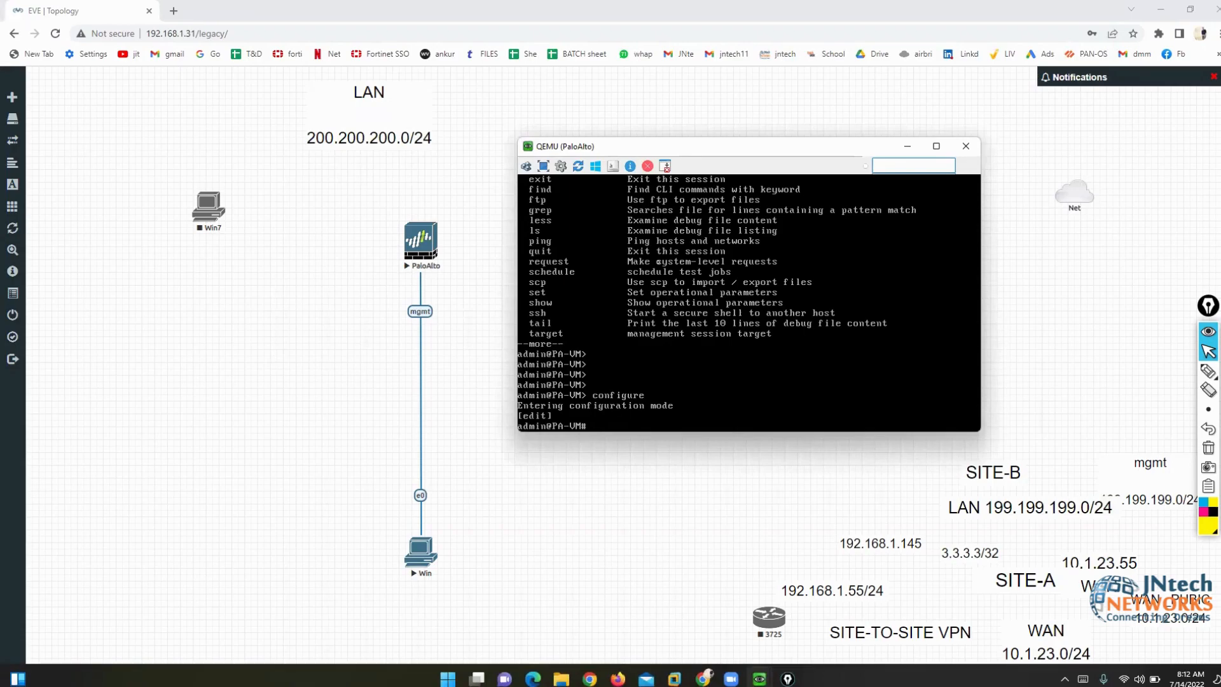
- Exit configuration mode back to admin@PA-VM> and begin typing a show command
{"action": "type", "text": "exit"}
{"action": "key", "text": "Return"}
{"action": "key", "text": "Return"}
{"action": "key", "text": "Return"}
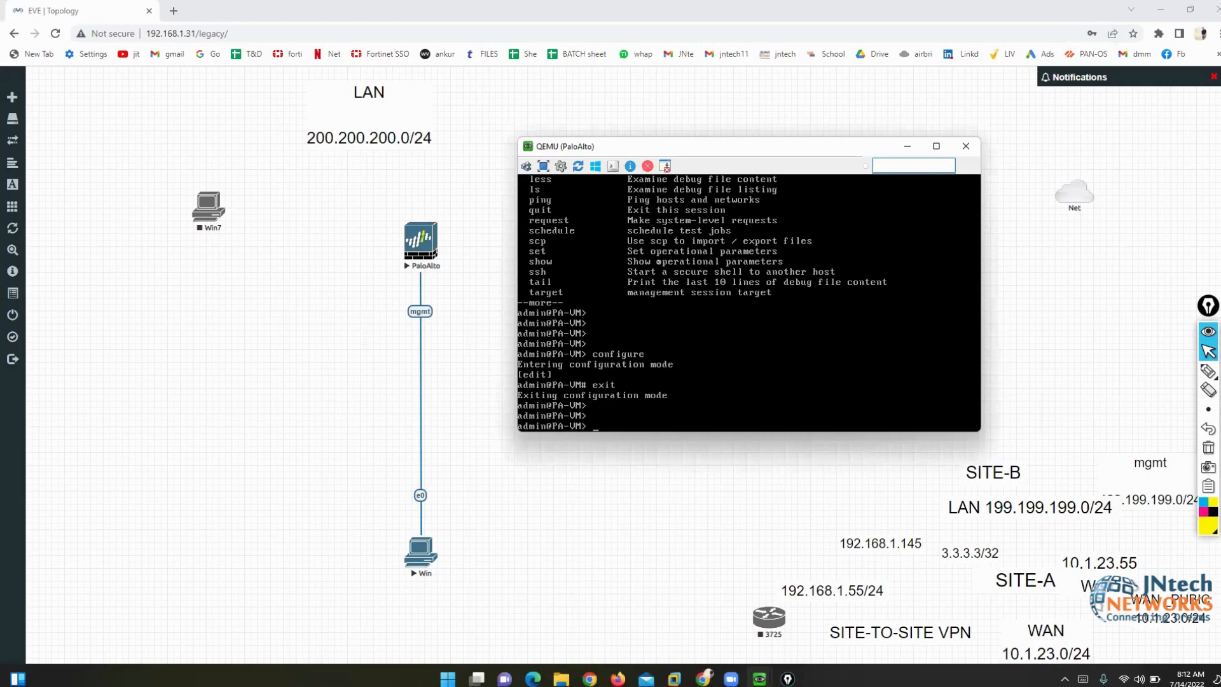
{"action": "key", "text": "Return"}
{"action": "key", "text": "Return"}
{"action": "key", "text": "Return"}
{"action": "key", "text": "Return"}
{"action": "key", "text": "Return"}
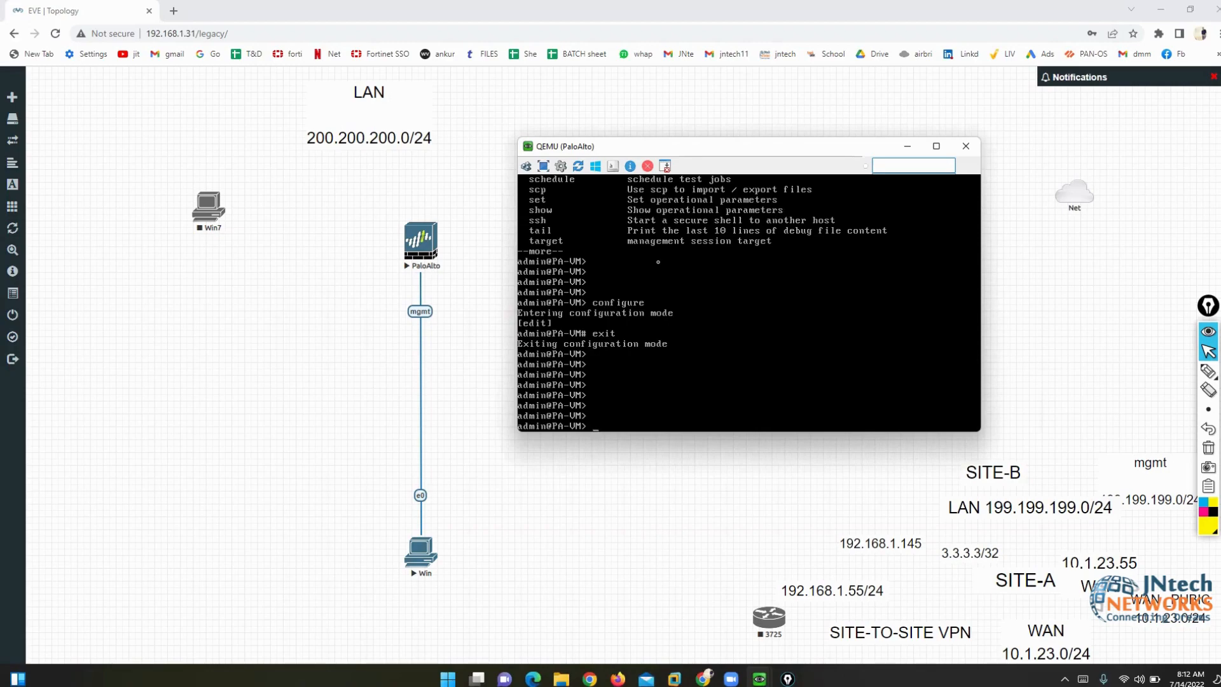
{"action": "type", "text": "show sys"}
{"action": "key", "text": "BackSpace"}
{"action": "key", "text": "BackSpace"}
{"action": "key", "text": "BackSpace"}
{"action": "key", "text": "BackSpace"}
- Complete the 'show interface management' command and underline it with the highlighter
{"action": "type", "text": "interface management"}
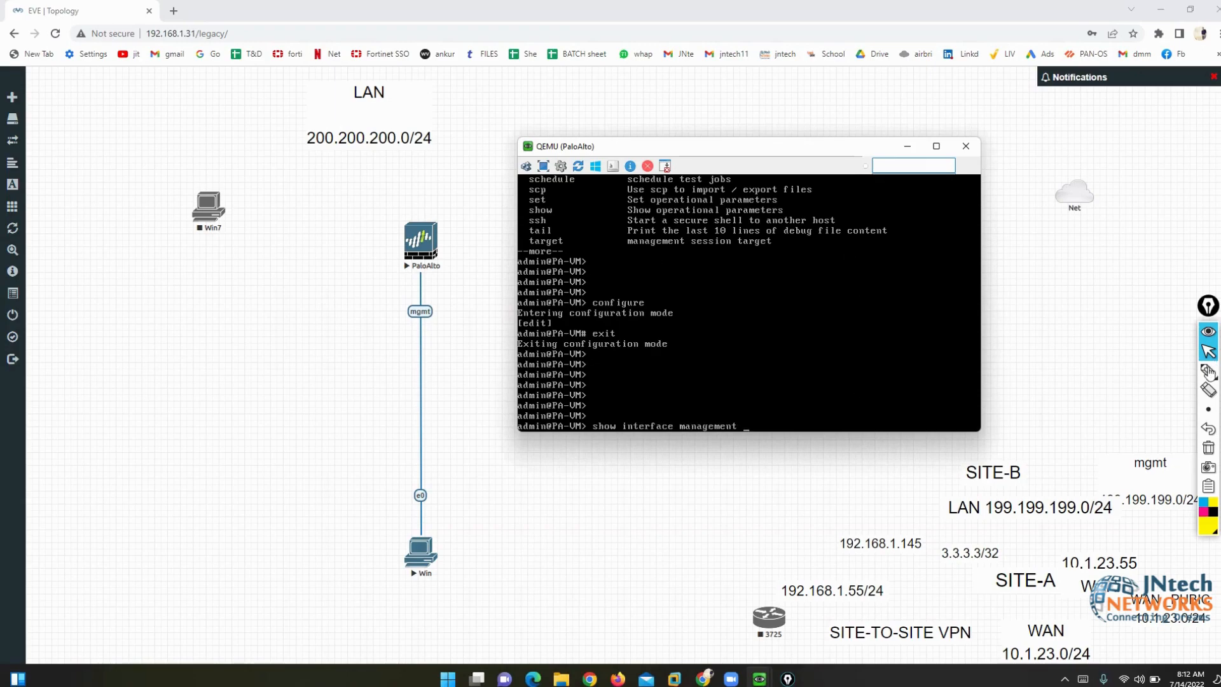
{"action": "mouse_move", "coordinate": [1209, 373]}
{"action": "left_click", "coordinate": [1171, 374]}
{"action": "mouse_move", "coordinate": [756, 412]}
{"action": "left_mouse_down"}
{"action": "mouse_move", "coordinate": [764, 452]}
{"action": "mouse_move", "coordinate": [589, 453]}
{"action": "mouse_move", "coordinate": [564, 411]}
{"action": "mouse_move", "coordinate": [732, 403]}
{"action": "mouse_move", "coordinate": [770, 416]}
{"action": "left_mouse_up"}
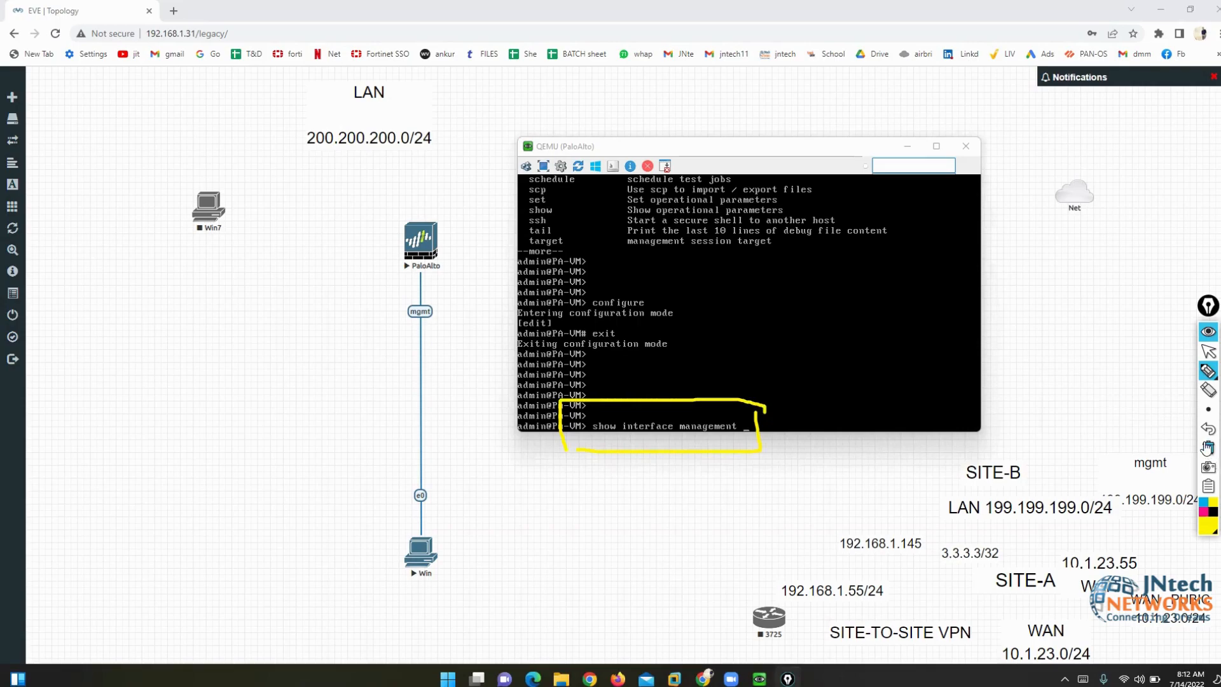
{"action": "left_click", "coordinate": [1209, 447]}
{"action": "left_click", "coordinate": [1209, 351]}
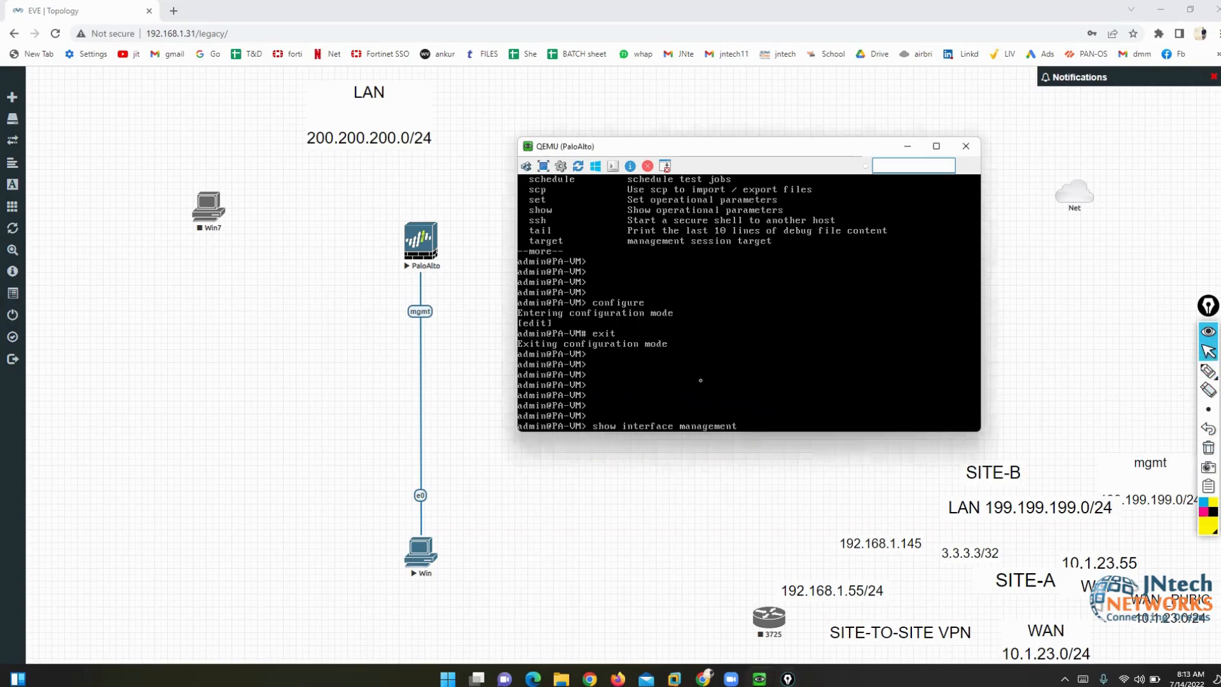
- Run the command and highlight the MAC line and the unknown IP, netmask and gateway
{"action": "key", "text": "Return"}
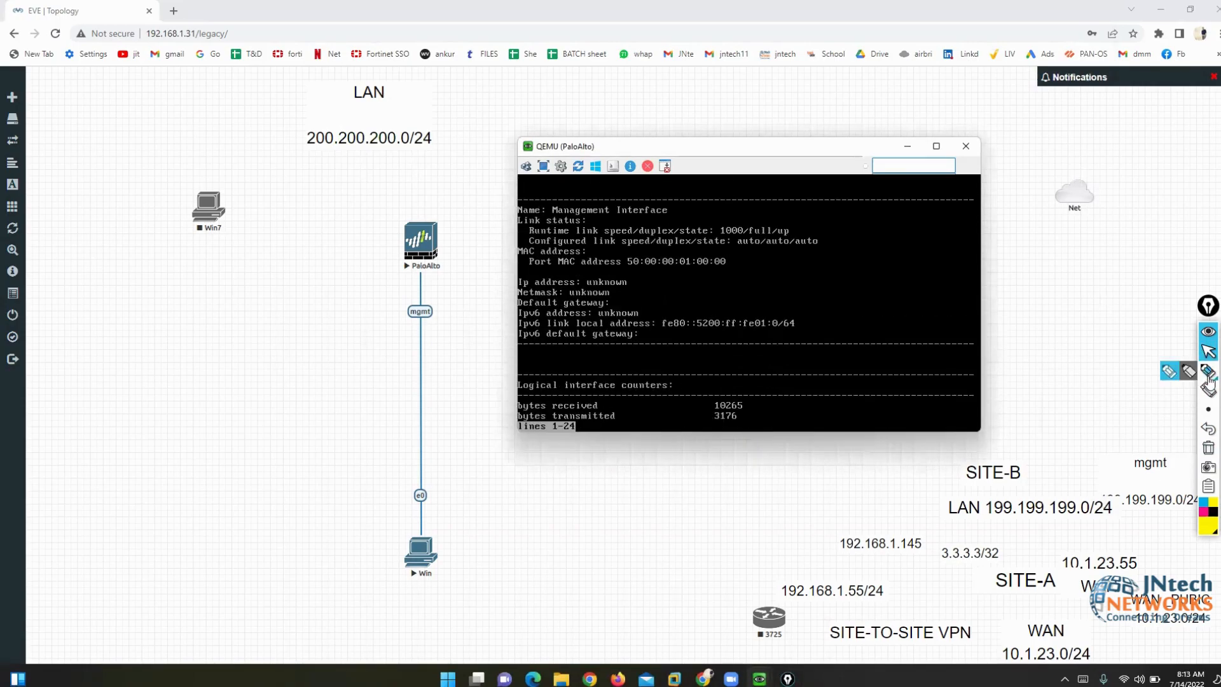
{"action": "left_click", "coordinate": [1208, 371]}
{"action": "left_click_drag", "start_coordinate": [649, 273], "coordinate": [584, 271]}
{"action": "mouse_move", "coordinate": [531, 268]}
{"action": "left_mouse_down"}
{"action": "mouse_move", "coordinate": [507, 273]}
{"action": "mouse_move", "coordinate": [507, 321]}
{"action": "mouse_move", "coordinate": [725, 318]}
{"action": "mouse_move", "coordinate": [795, 294]}
{"action": "mouse_move", "coordinate": [515, 274]}
{"action": "left_mouse_up"}
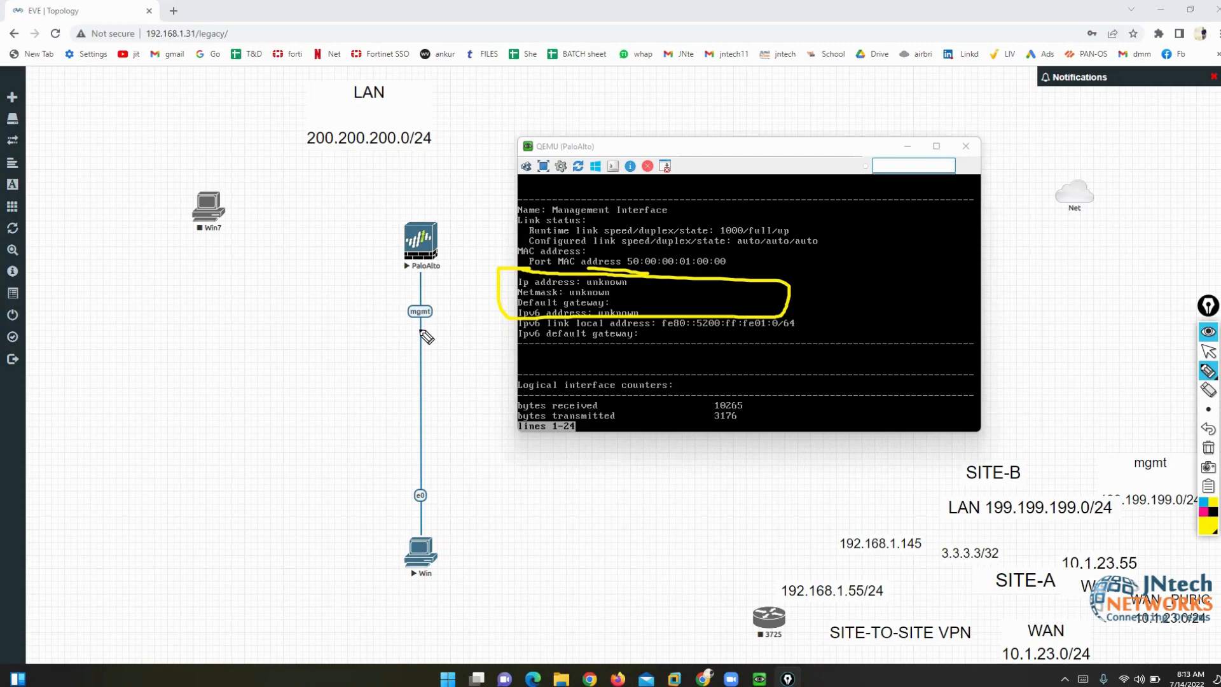
{"action": "left_click", "coordinate": [1208, 351]}
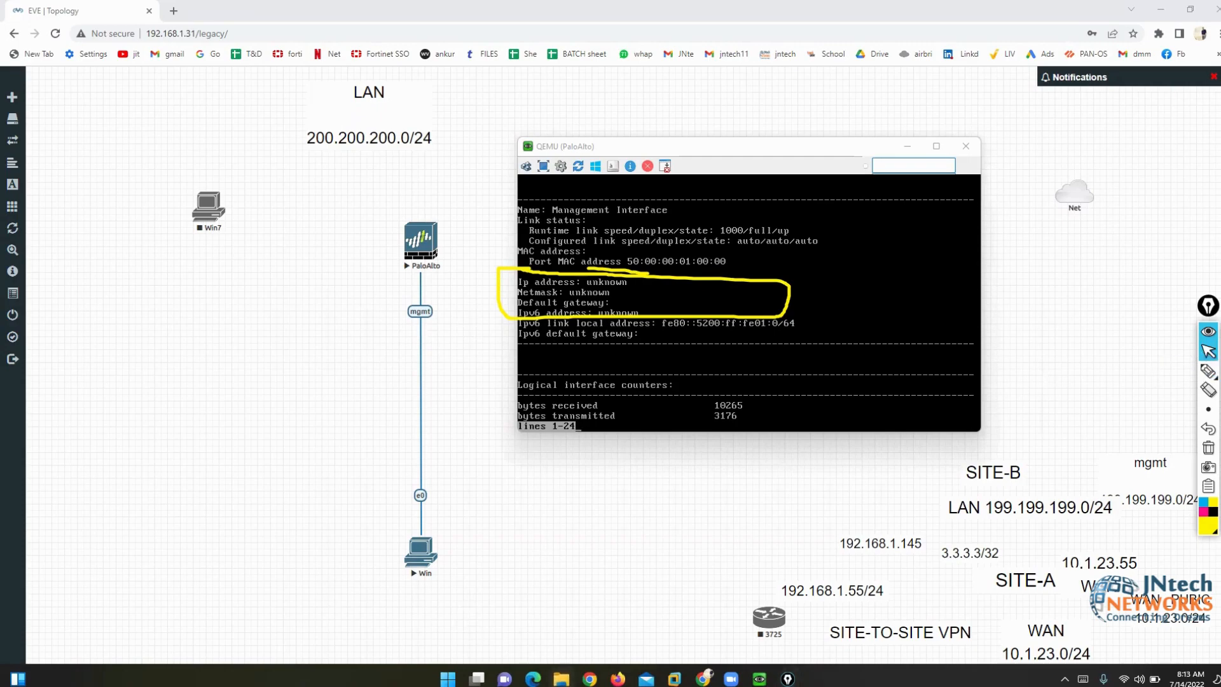
- Open D:\PALO ALTO\PaloAlto_Lab_Part 1 with Adobe Acrobat DC from File Explorer
{"action": "key", "text": "super+e"}
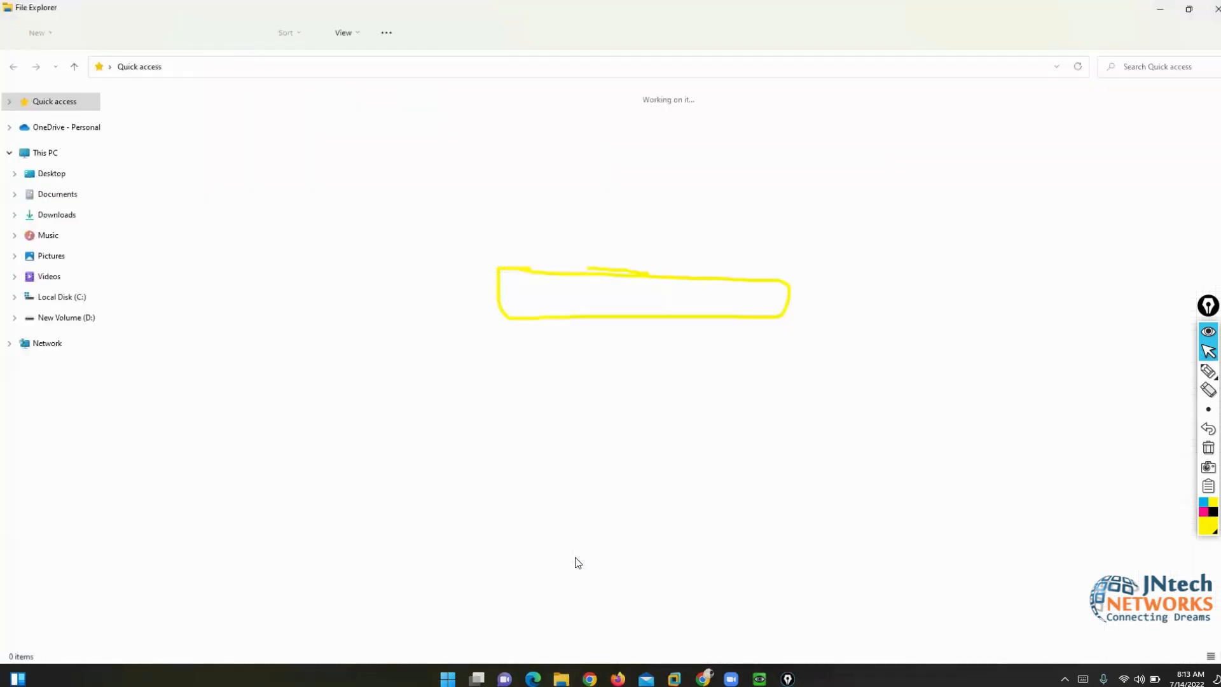
{"action": "left_click", "coordinate": [54, 322]}
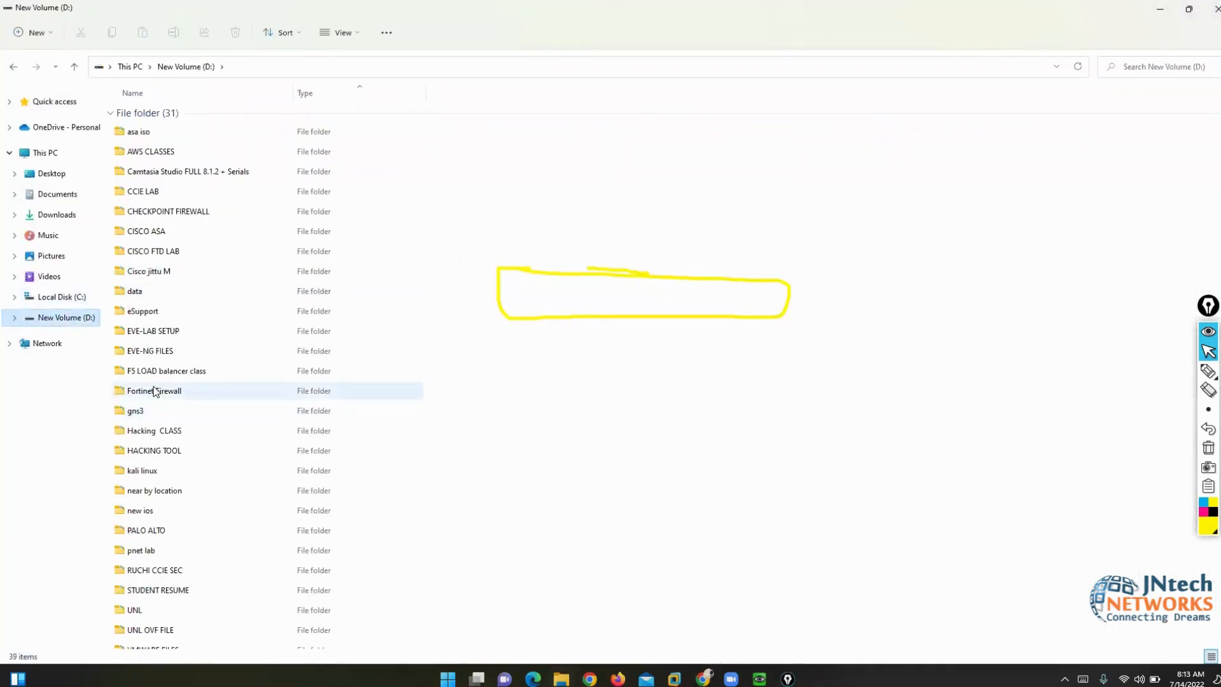
{"action": "left_click", "coordinate": [148, 529]}
{"action": "double_click", "coordinate": [148, 531]}
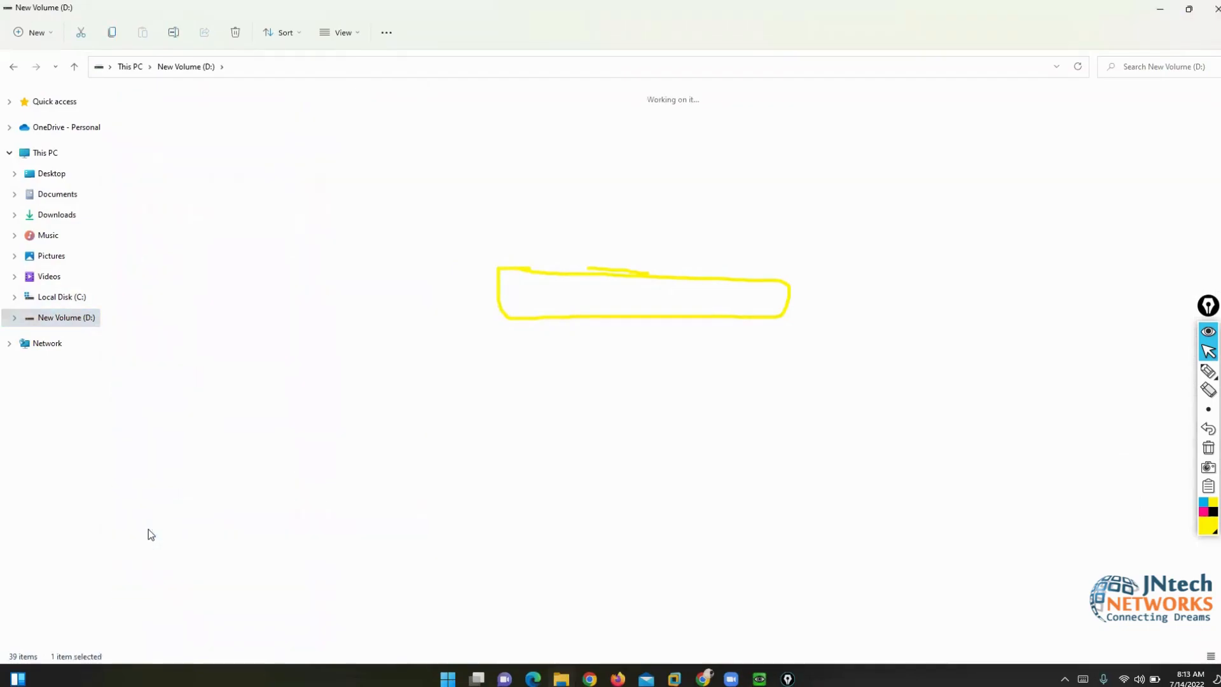
{"action": "key", "text": "p"}
{"action": "key", "text": "p"}
{"action": "key", "text": "p"}
{"action": "key", "text": "p"}
{"action": "key", "text": "p"}
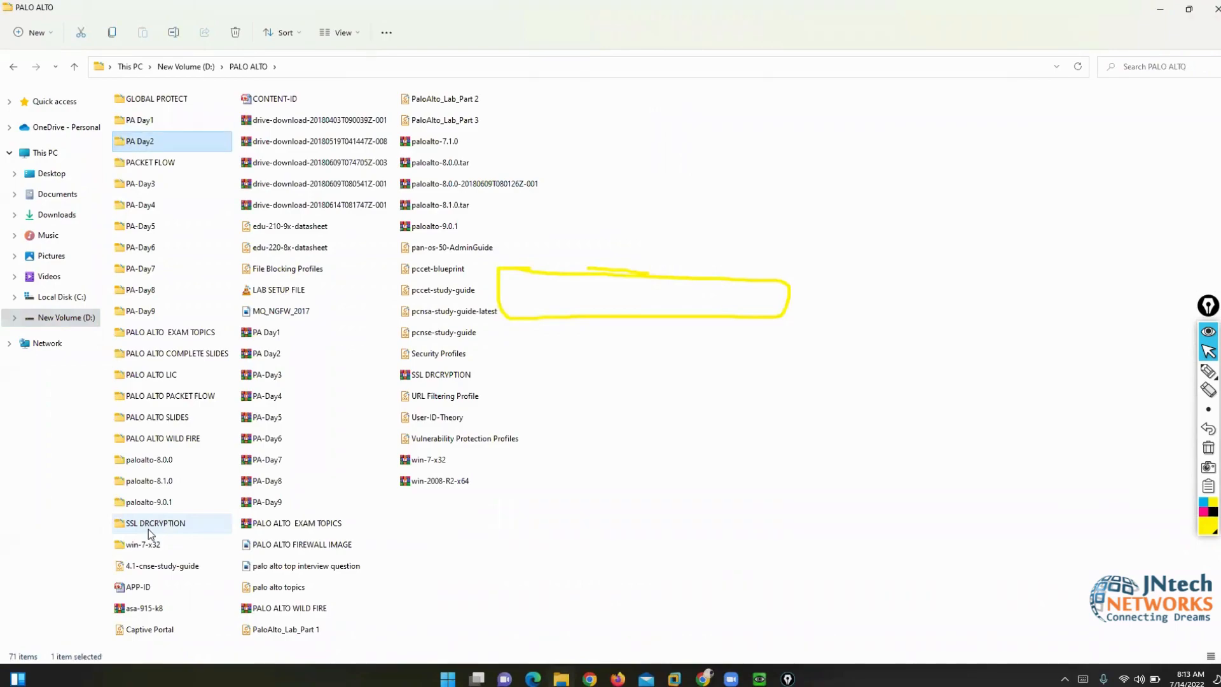
{"action": "key", "text": "p"}
{"action": "key", "text": "p"}
{"action": "key", "text": "p"}
{"action": "key", "text": "p"}
{"action": "key", "text": "p"}
{"action": "key", "text": "p"}
{"action": "key", "text": "p"}
{"action": "key", "text": "p"}
{"action": "key", "text": "p"}
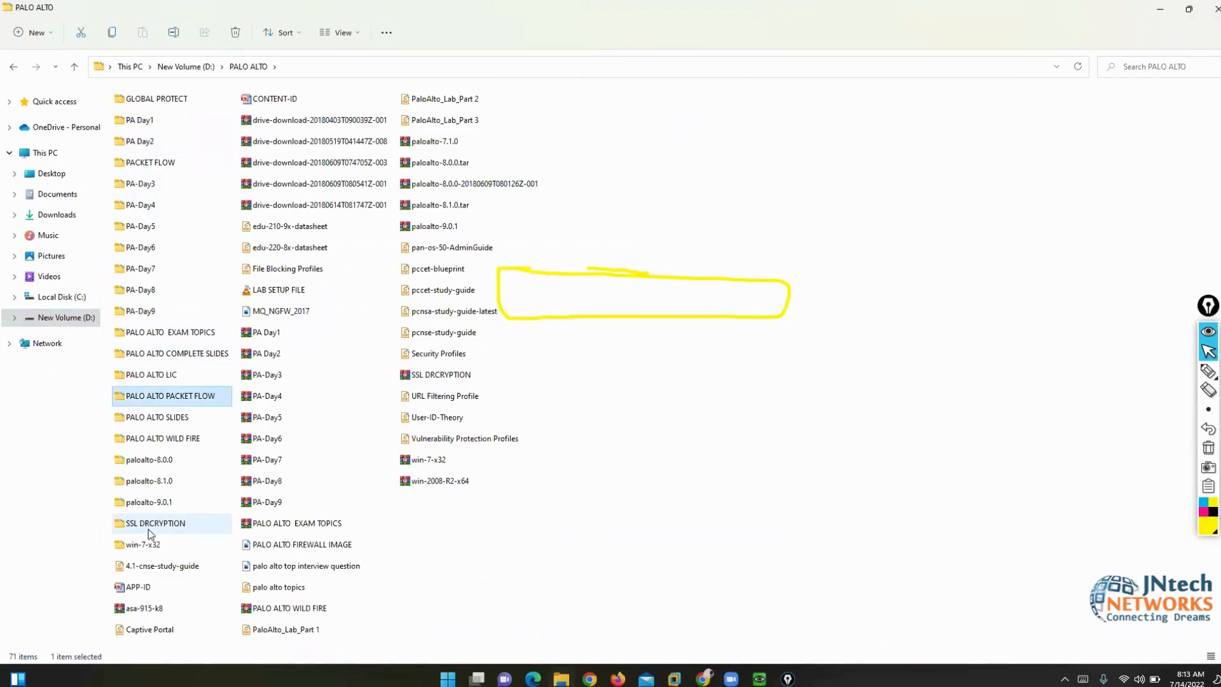
{"action": "left_click", "coordinate": [286, 630]}
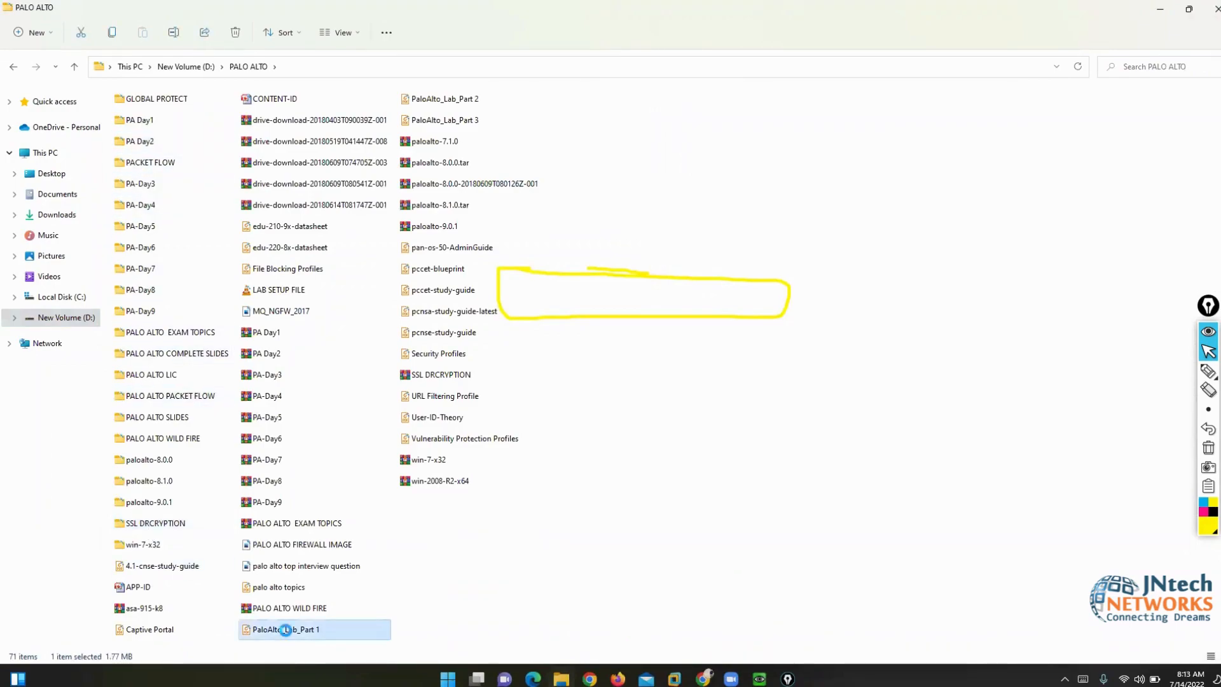
{"action": "right_click", "coordinate": [286, 631]}
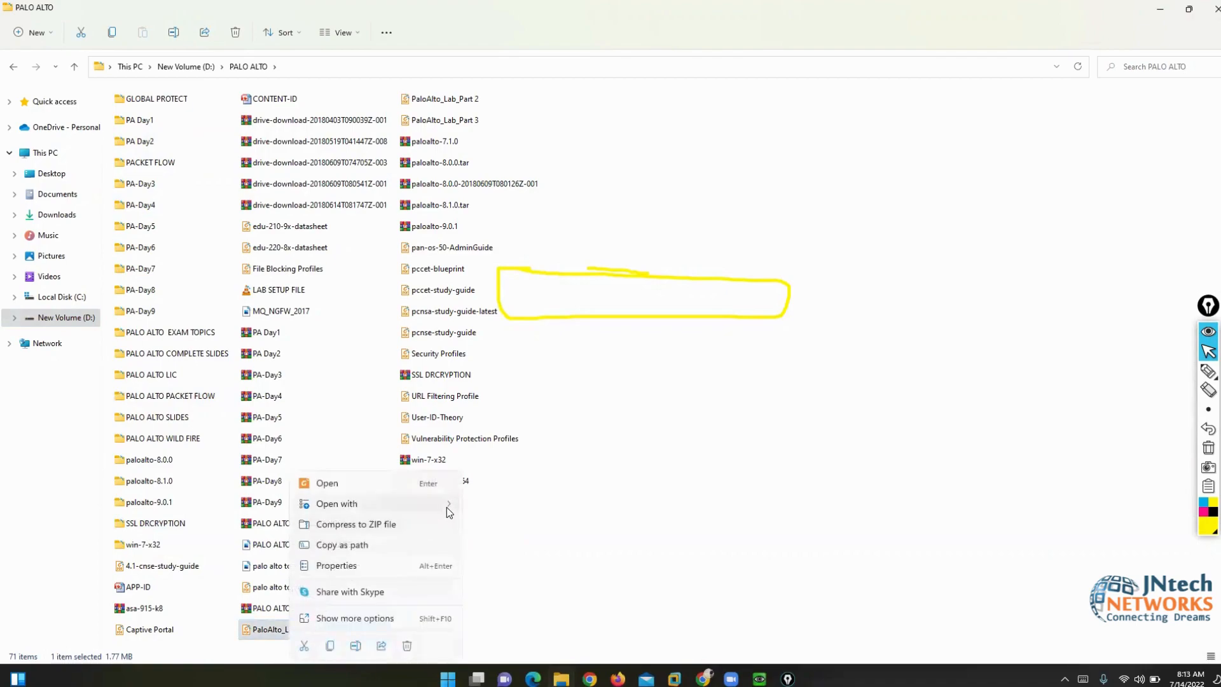
{"action": "mouse_move", "coordinate": [447, 506]}
{"action": "left_click", "coordinate": [494, 512]}
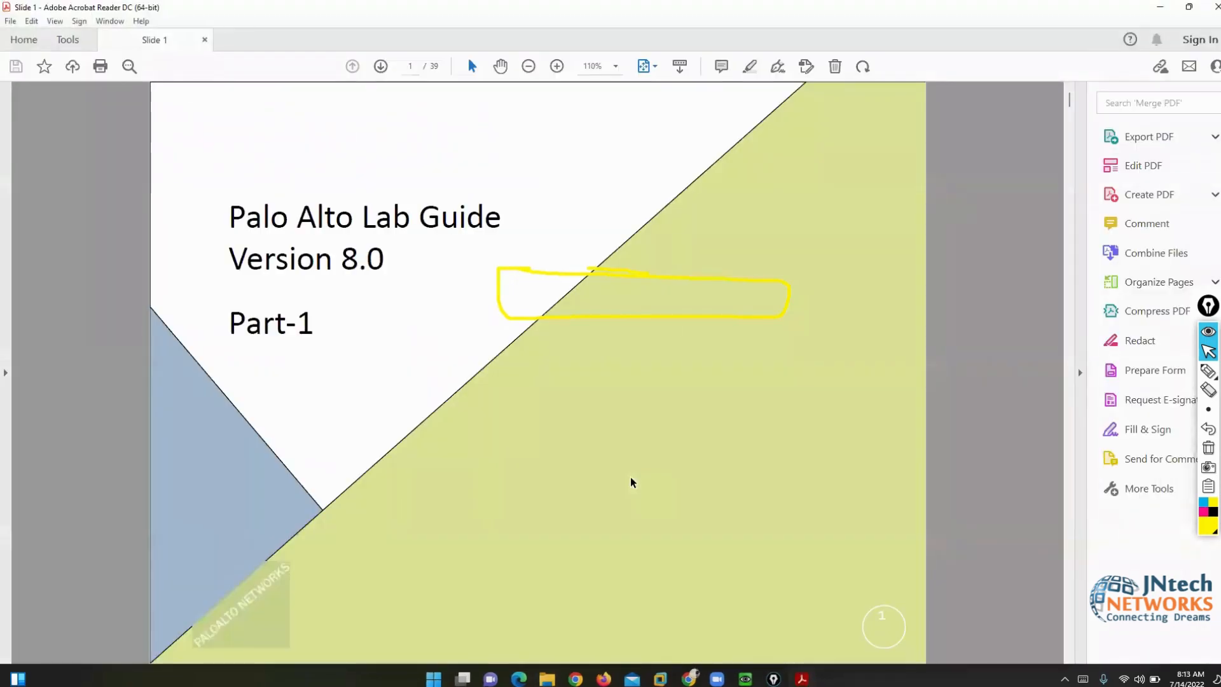
- Scroll the lab guide to page 6's management interface commands, then switch back to File Explorer
{"action": "scroll", "coordinate": [631, 482], "scroll_direction": "down", "scroll_amount": 2}
{"action": "scroll", "coordinate": [631, 476], "scroll_direction": "down", "scroll_amount": 1}
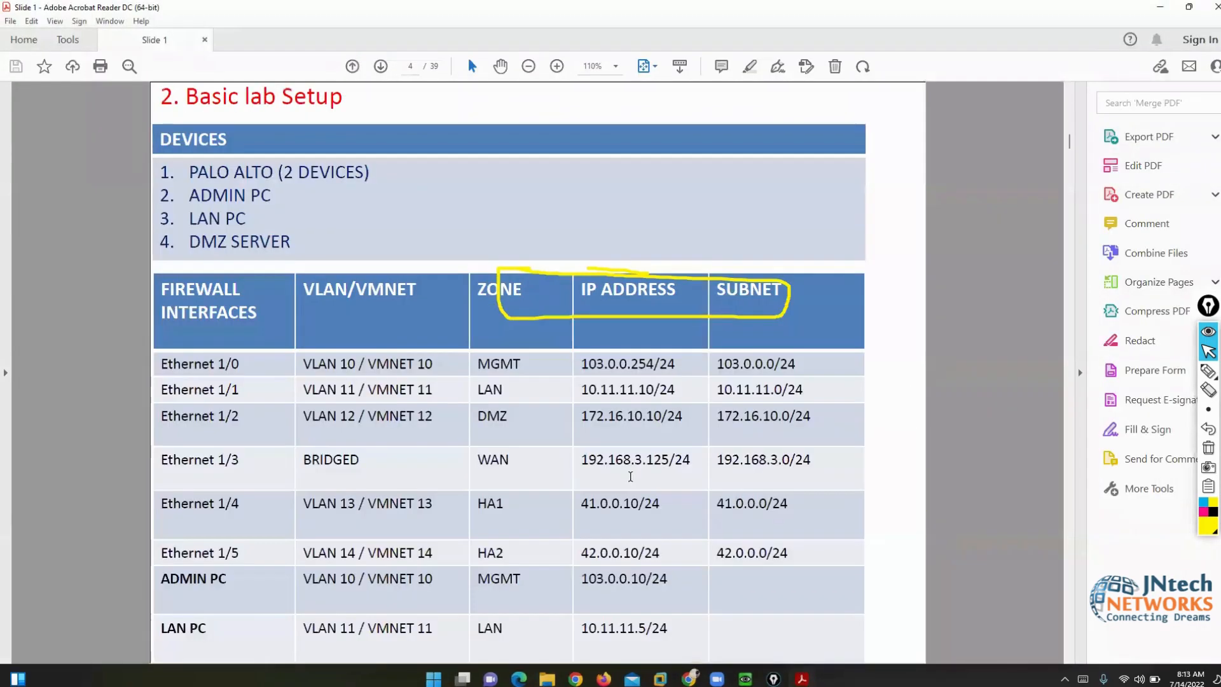
{"action": "scroll", "coordinate": [630, 477], "scroll_direction": "down", "scroll_amount": 1}
{"action": "scroll", "coordinate": [631, 482], "scroll_direction": "down", "scroll_amount": 1}
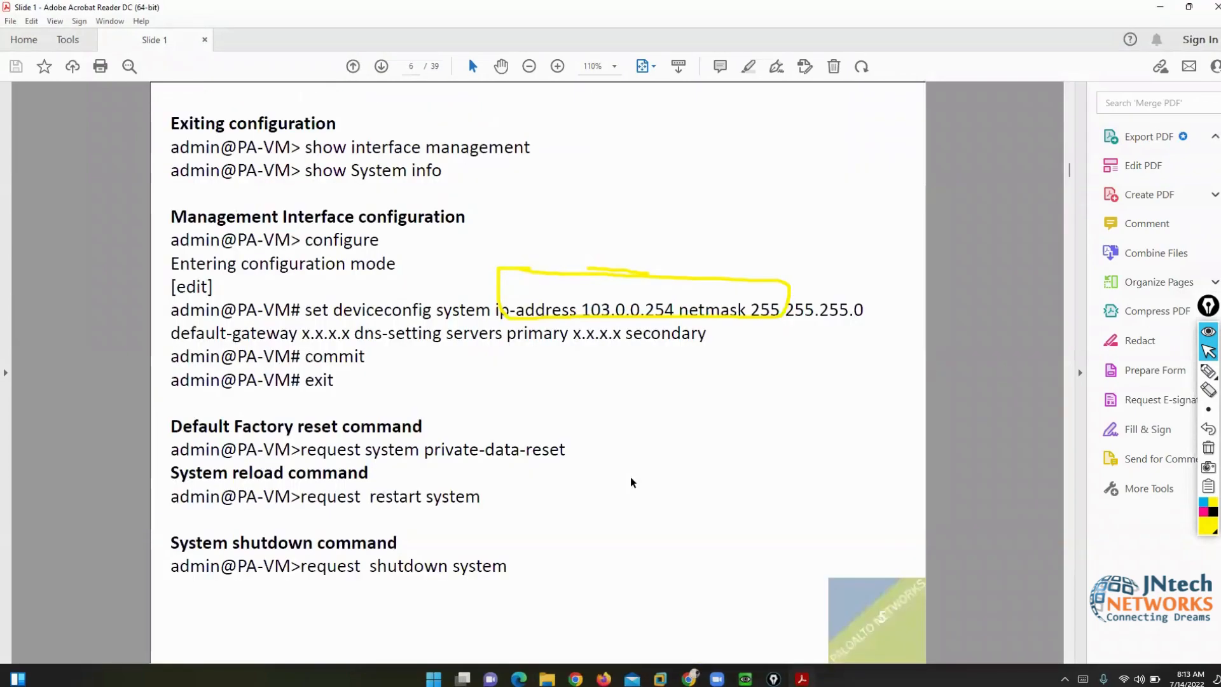
{"action": "key", "text": "alt+Tab"}
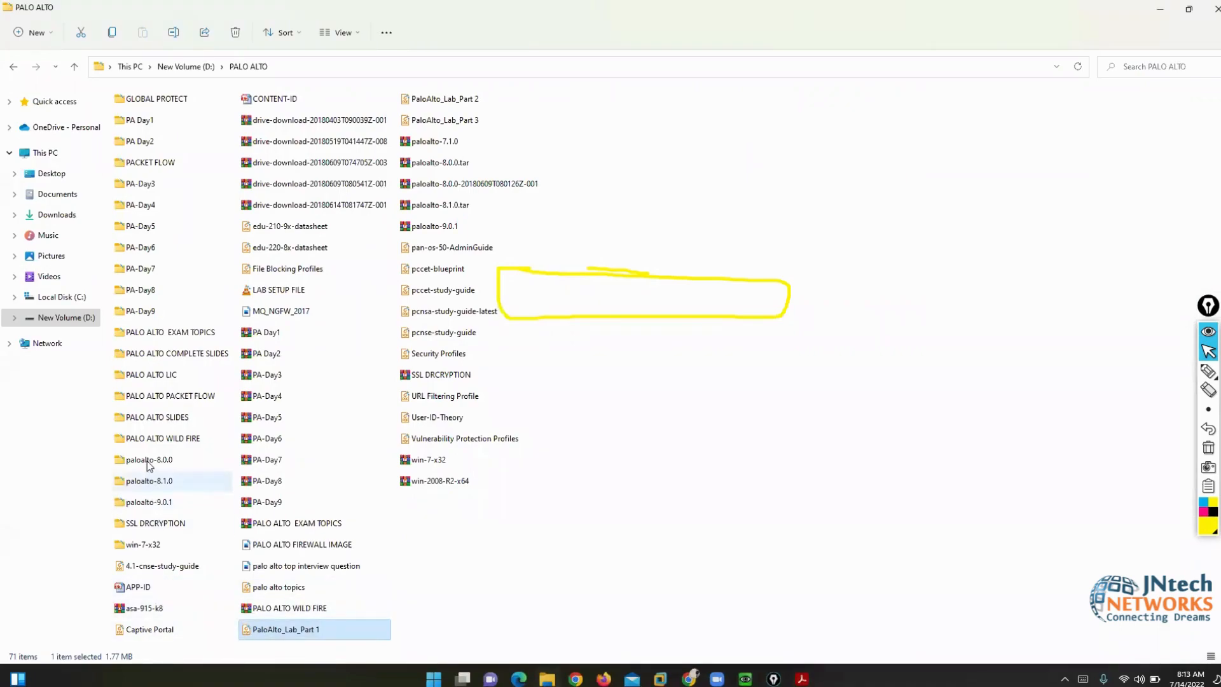
- Open the PALO ALTO FIREWALL PowerPoint file inside the PALO ALTO SLIDES folder
{"action": "left_click", "coordinate": [167, 423]}
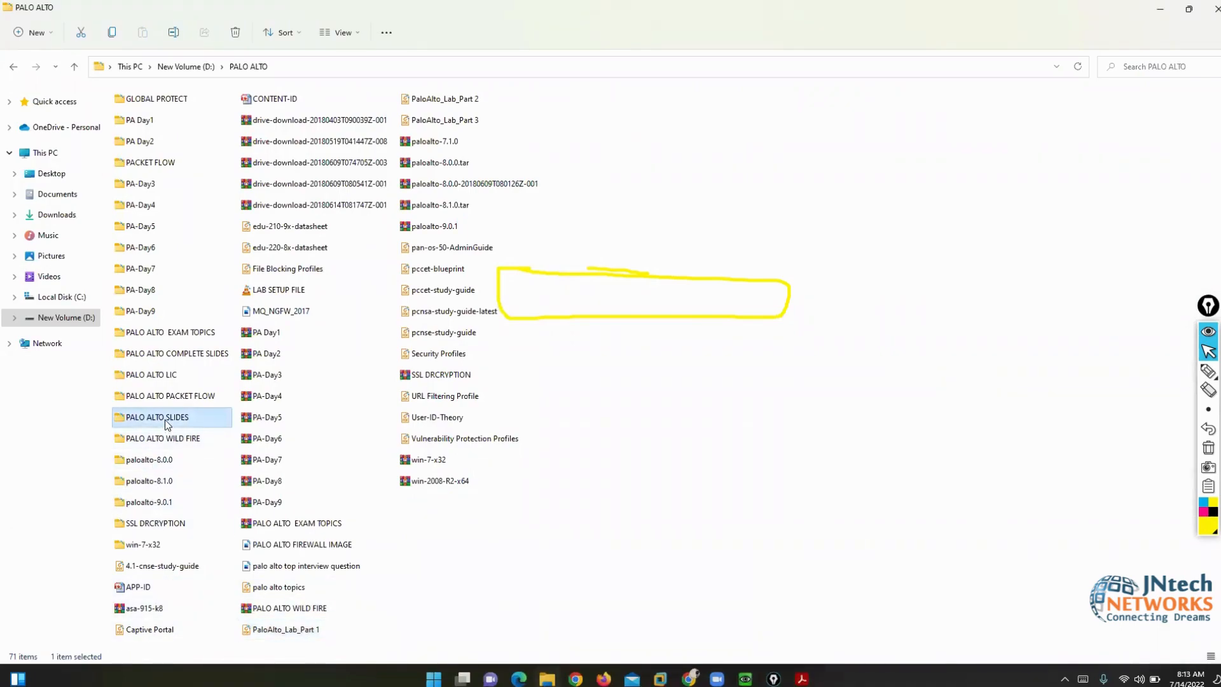
{"action": "double_click", "coordinate": [165, 419]}
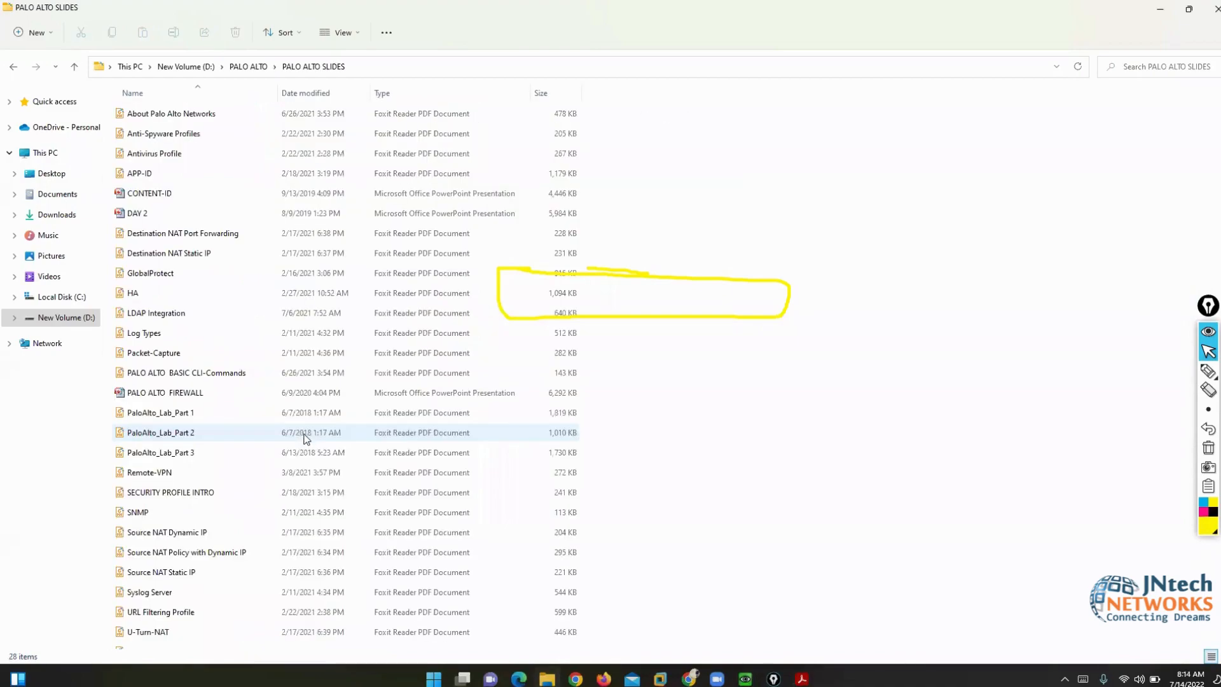
{"action": "double_click", "coordinate": [162, 393]}
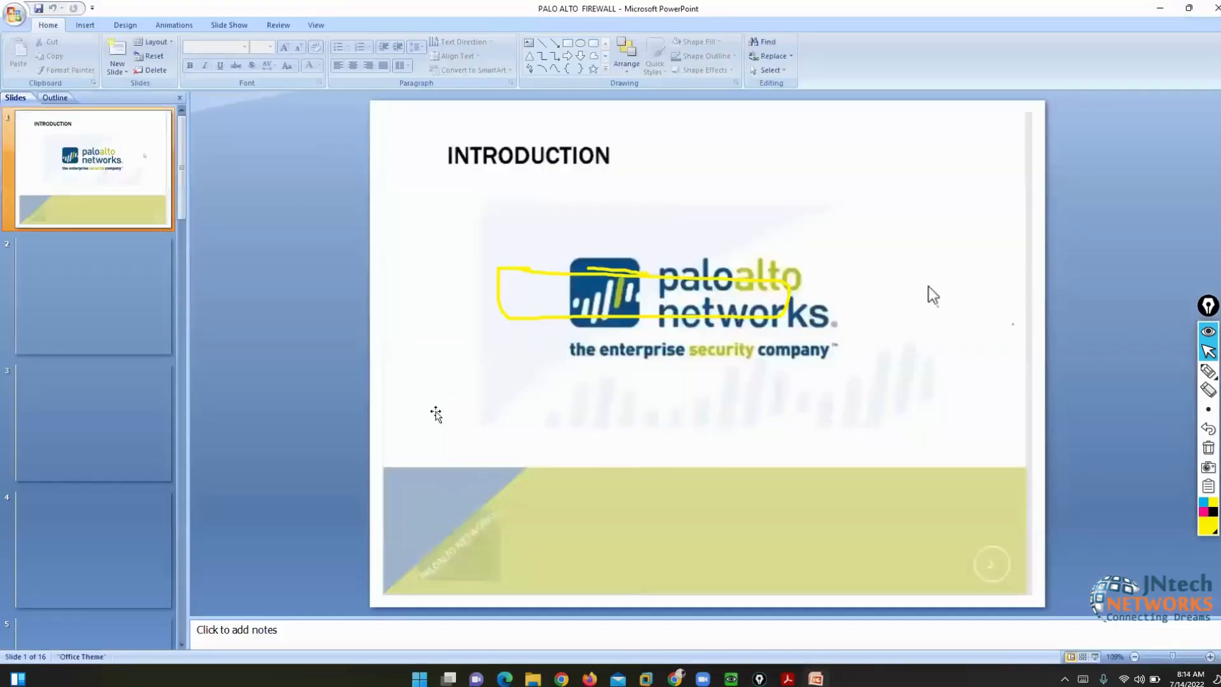
- Present slide 13, 'Initial Configuration - Hardware', full screen
{"action": "scroll", "coordinate": [436, 413], "scroll_direction": "down", "scroll_amount": 6}
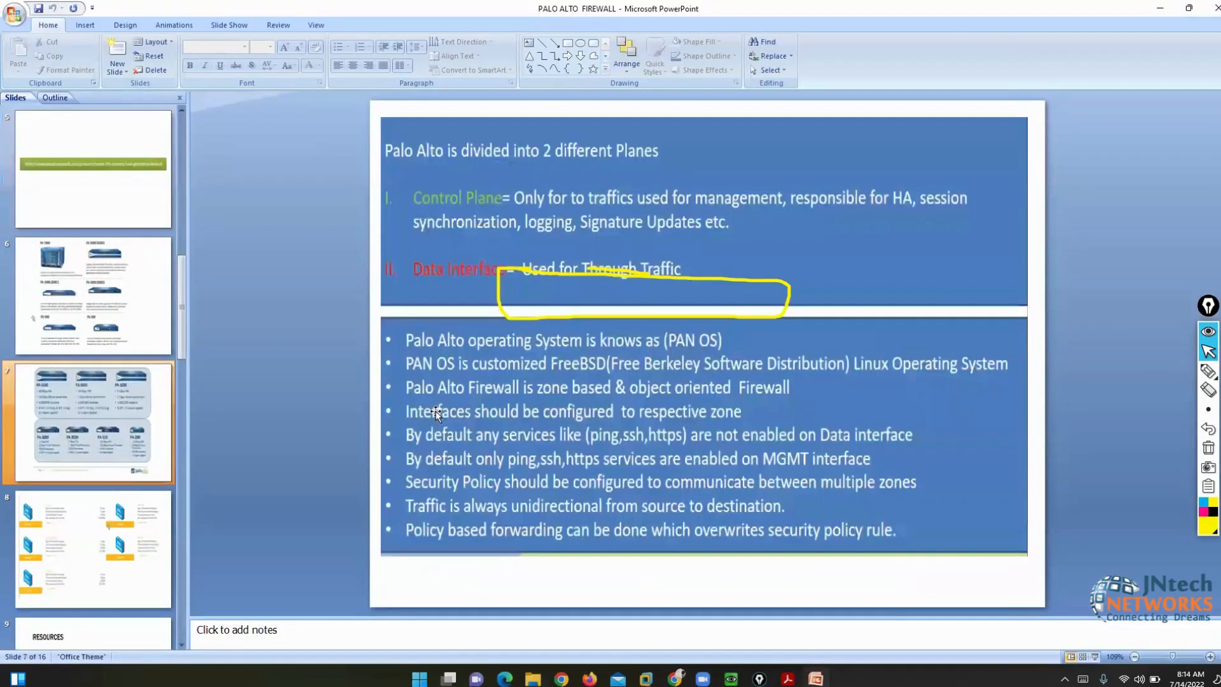
{"action": "scroll", "coordinate": [436, 411], "scroll_direction": "down", "scroll_amount": 5}
{"action": "scroll", "coordinate": [437, 413], "scroll_direction": "down", "scroll_amount": 1}
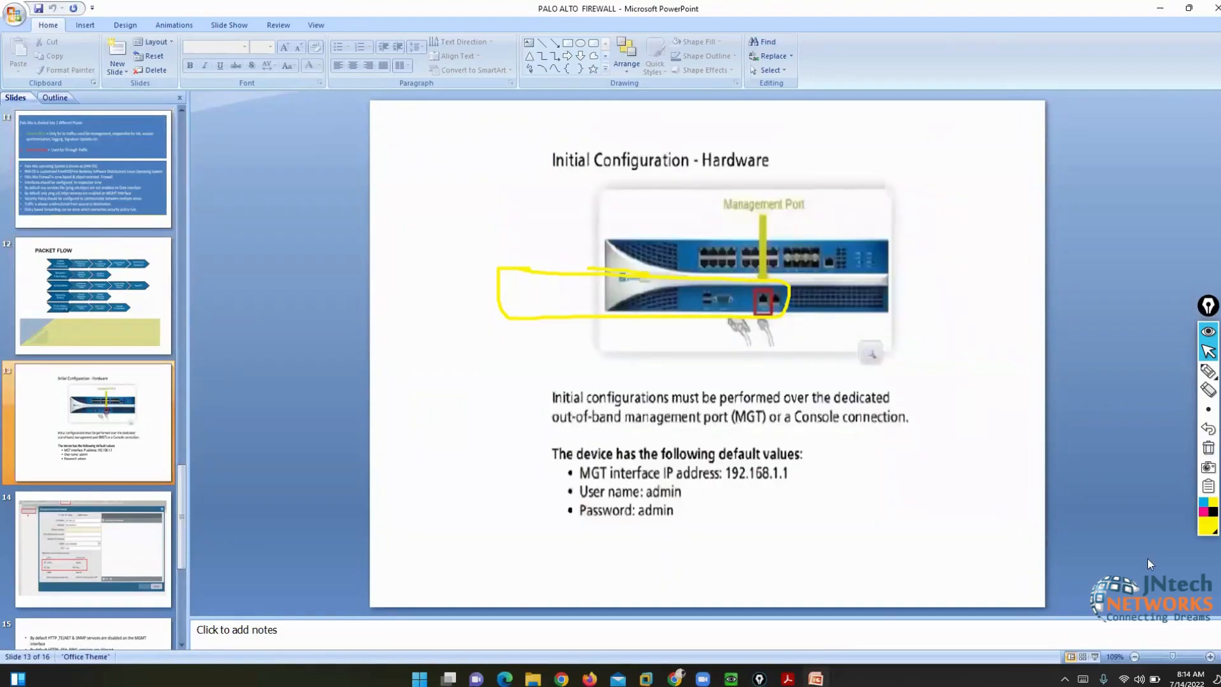
{"action": "left_click", "coordinate": [1096, 657]}
- With the pen, mark the default management IP 192.168.1.1 and underline the default values heading
{"action": "left_click", "coordinate": [1209, 370]}
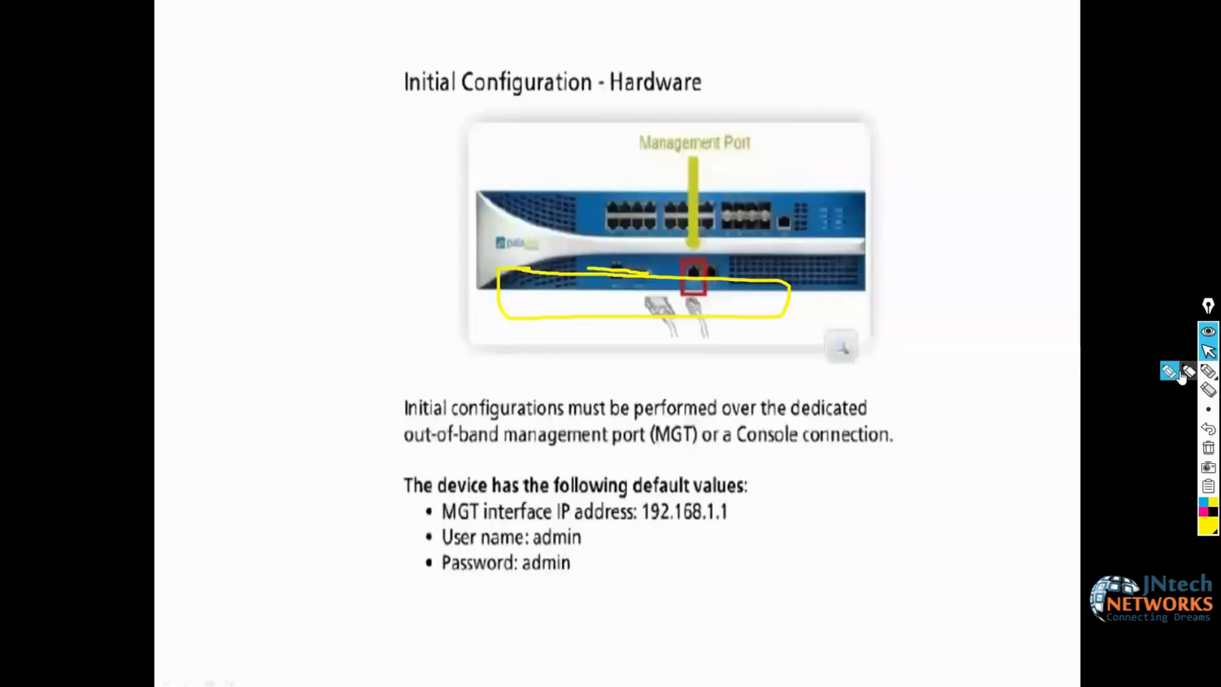
{"action": "left_click_drag", "start_coordinate": [743, 516], "coordinate": [711, 528]}
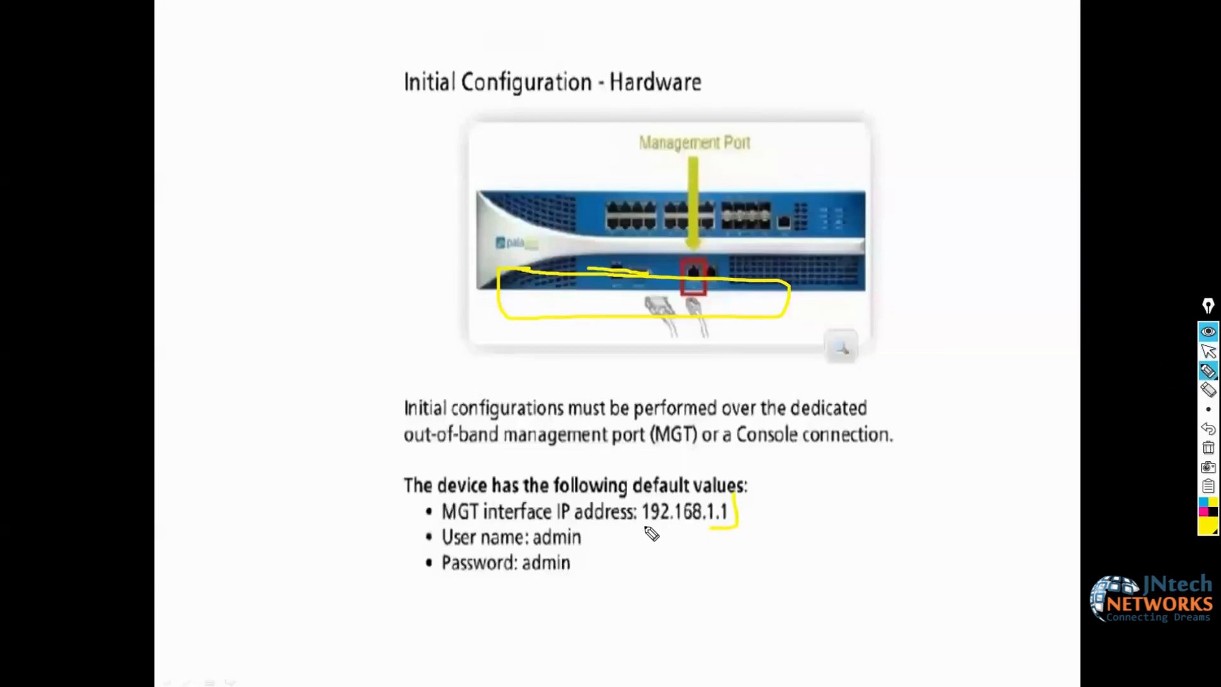
{"action": "left_click_drag", "start_coordinate": [624, 491], "coordinate": [735, 498]}
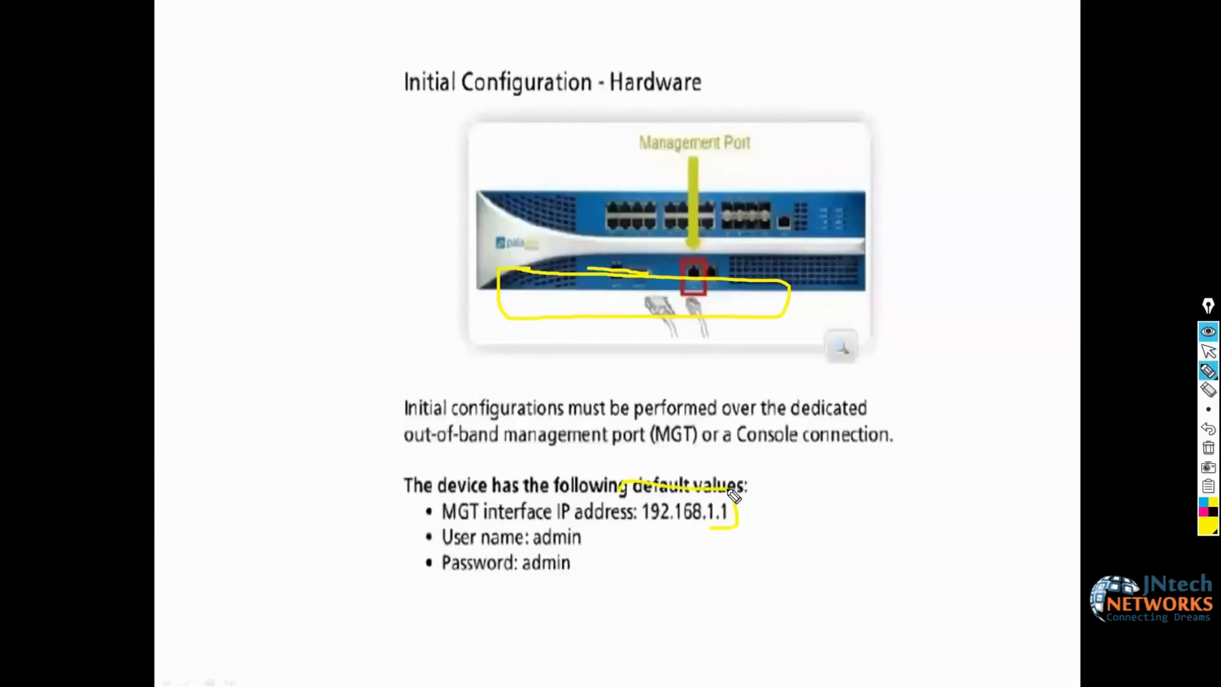
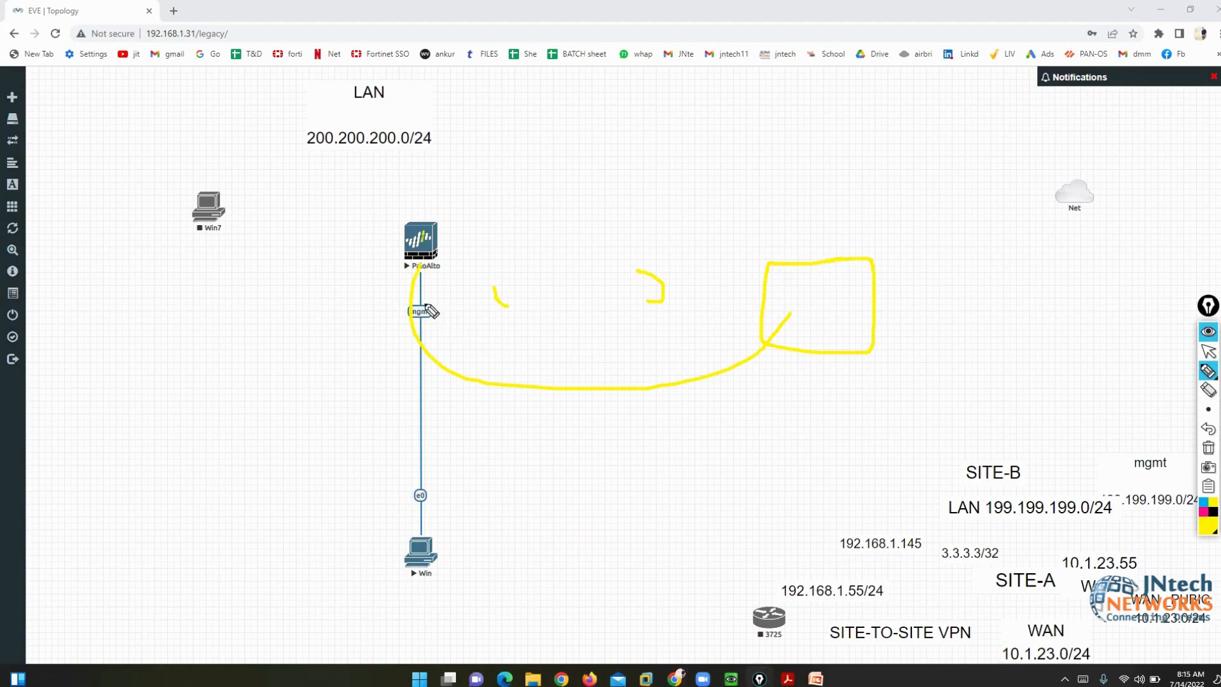
- Clear the pen marks and bring the PaloAlto QEMU console forward
{"action": "left_click", "coordinate": [1208, 448]}
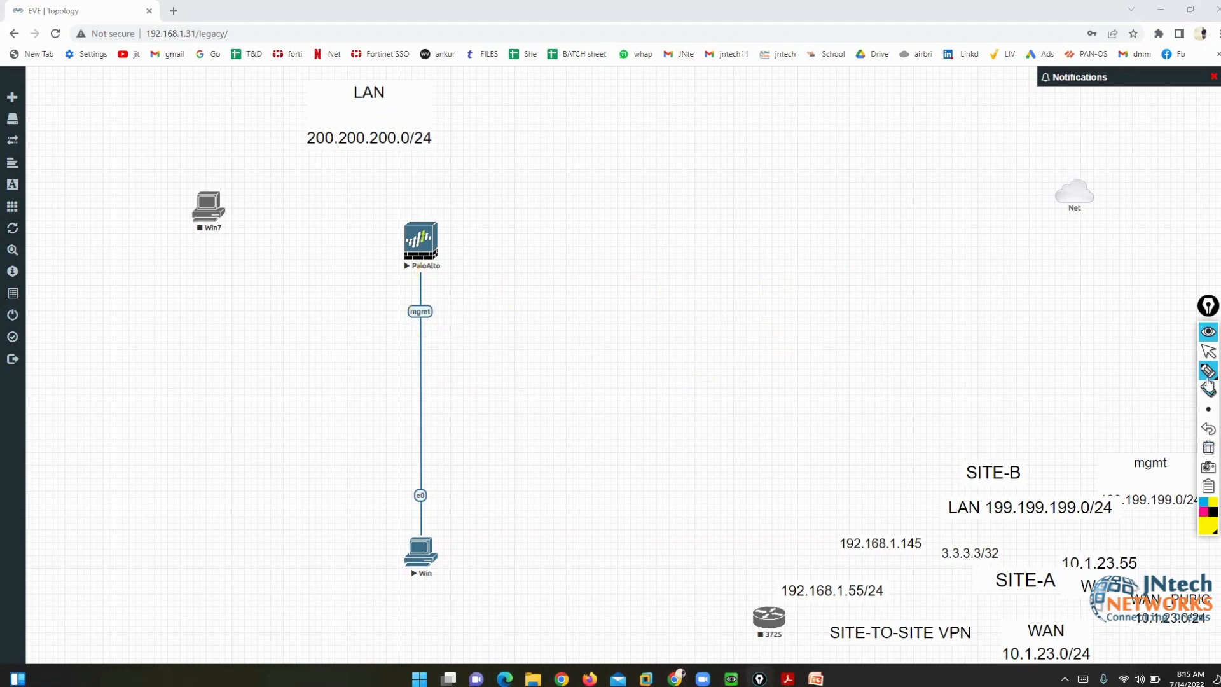
{"action": "left_click", "coordinate": [1208, 352]}
{"action": "mouse_move", "coordinate": [731, 679]}
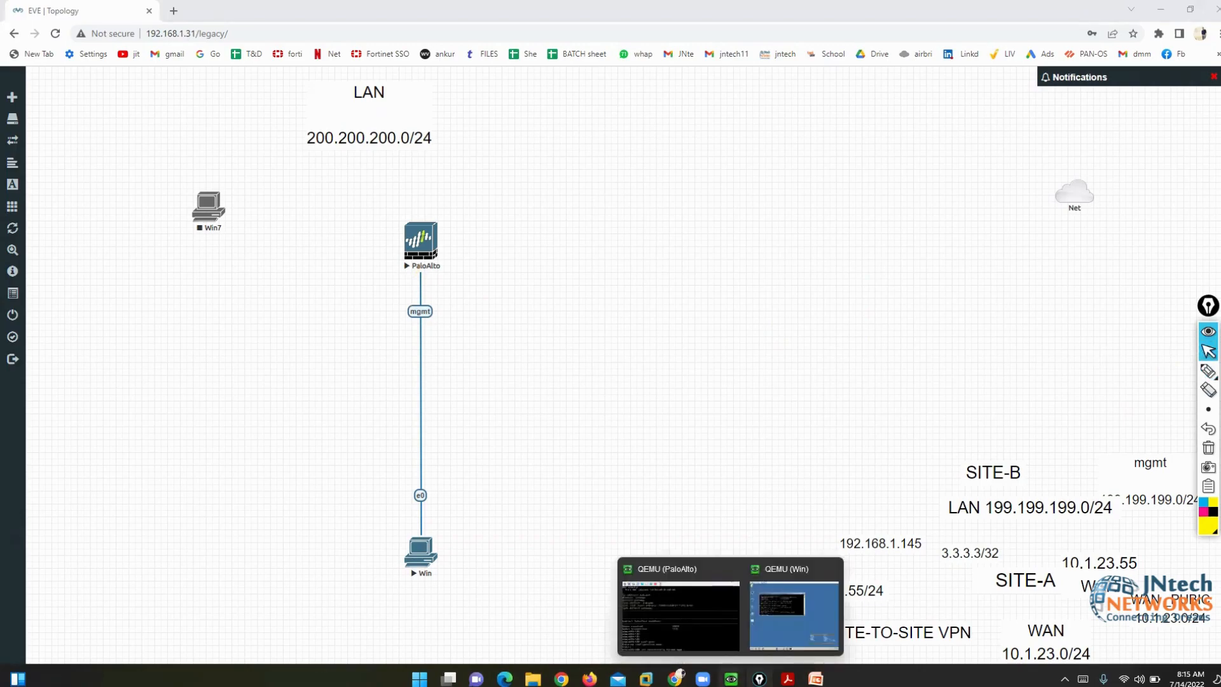
{"action": "left_click", "coordinate": [668, 626]}
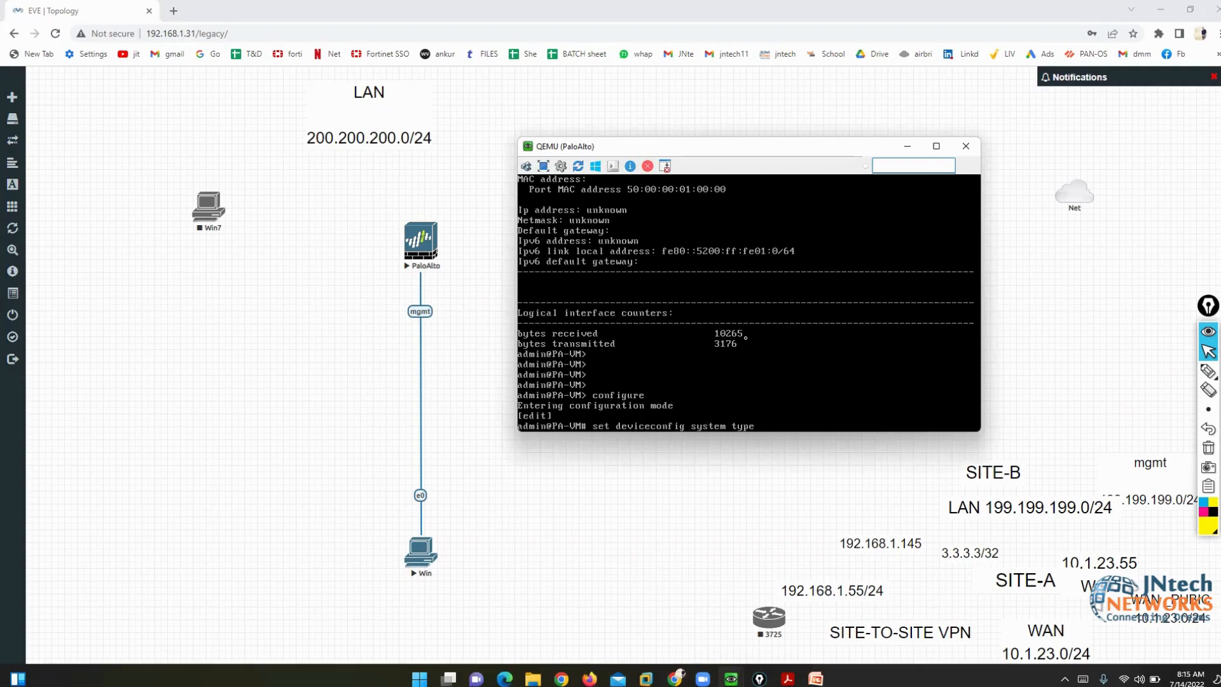
- Set the management interface type to static with IP 199.199.199.1, netmask 255.255.255.0
{"action": "type", "text": "static"}
{"action": "key", "text": "Return"}
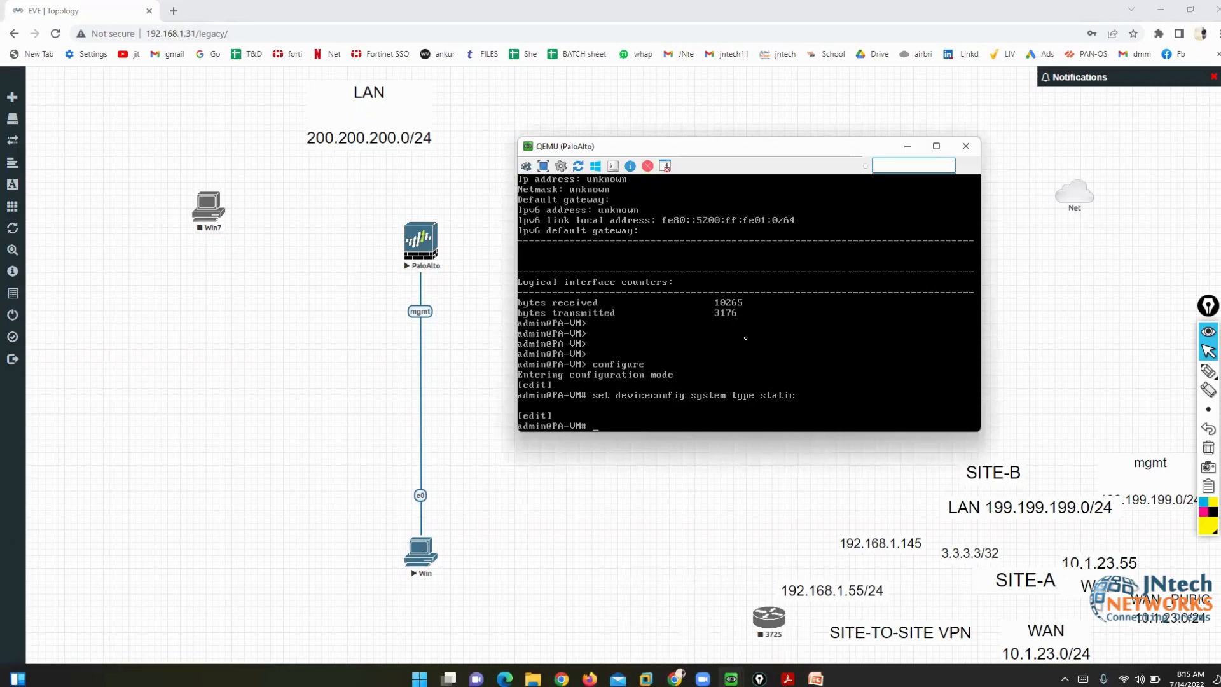
{"action": "type", "text": "set deviceconfig system ip"}
{"action": "key", "text": "Tab"}
{"action": "type", "text": "-address"}
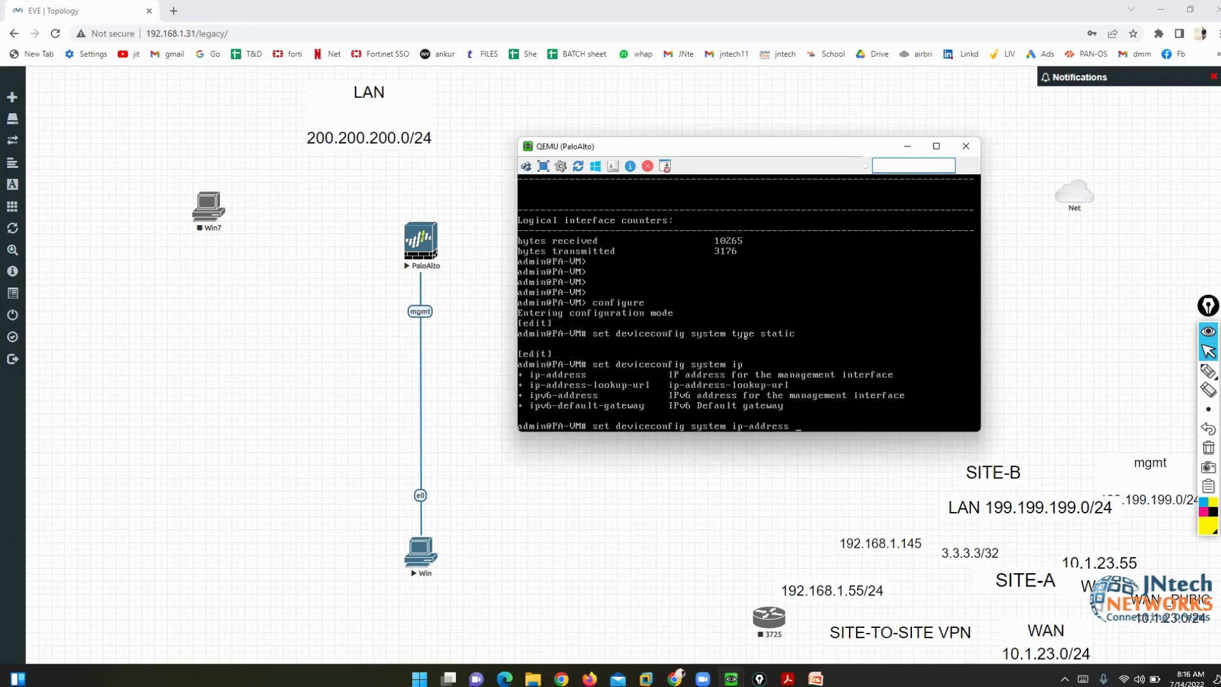
{"action": "type", "text": " 199.199.199.1 netmask 255.255.255.0"}
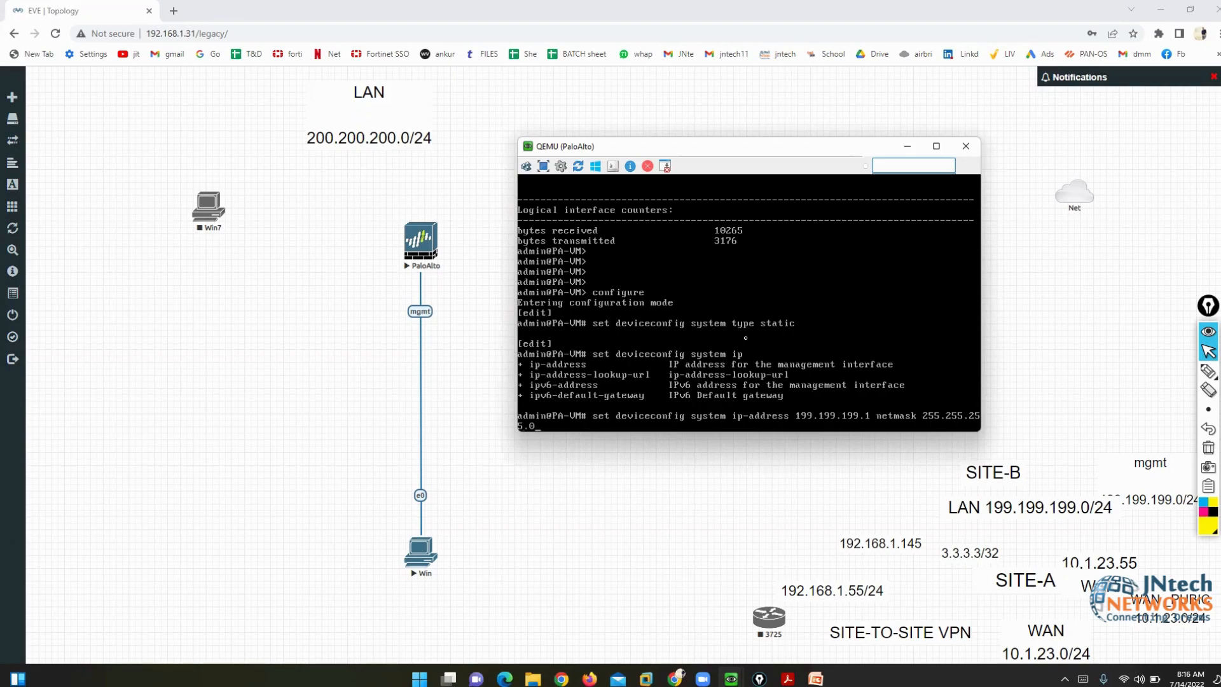
{"action": "key", "text": "Return"}
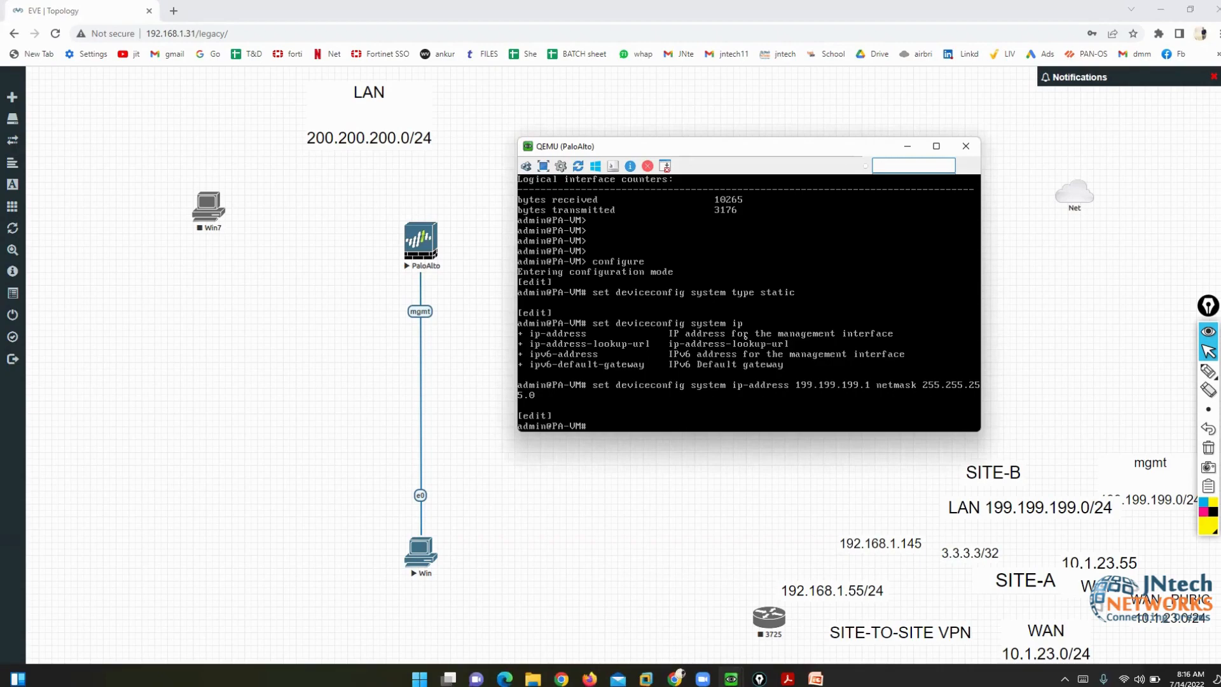
- Run 'commit', which fails with an auto-commit error
{"action": "type", "text": "commit"}
{"action": "key", "text": "Return"}
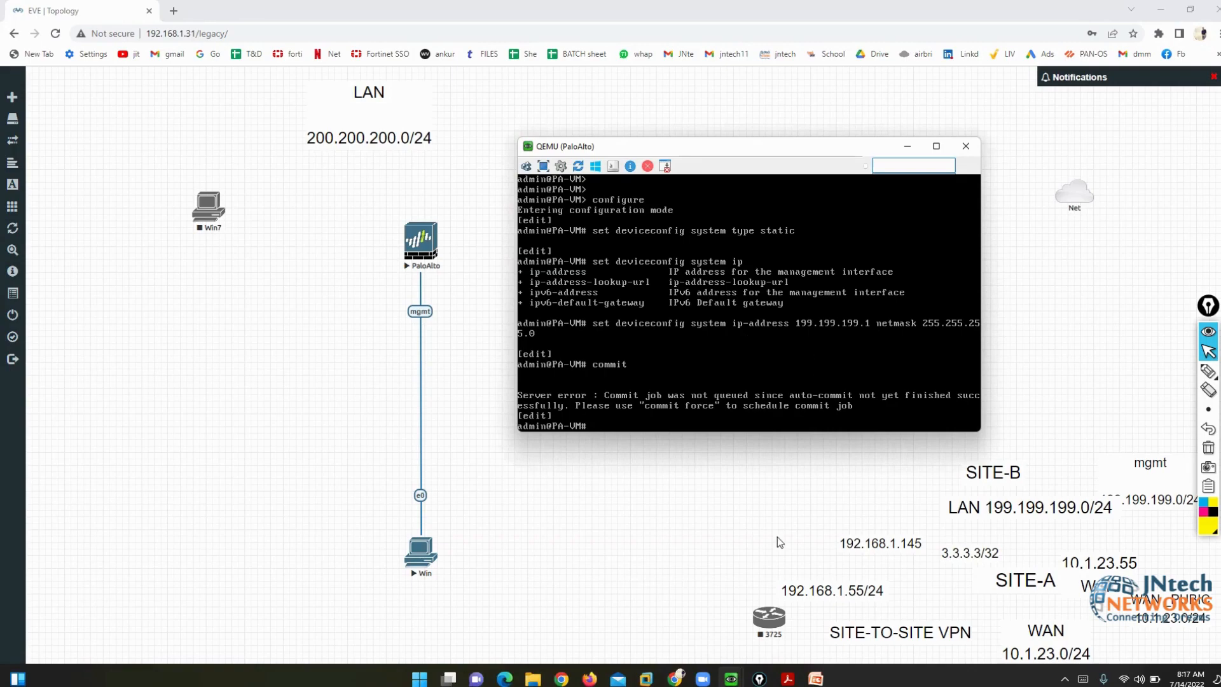
{"action": "key", "text": "Return"}
{"action": "key", "text": "Return"}
{"action": "key", "text": "Return"}
{"action": "key", "text": "Return"}
- Run 'commit force', move the console aside, and show the lab PDF
{"action": "key", "text": "Up"}
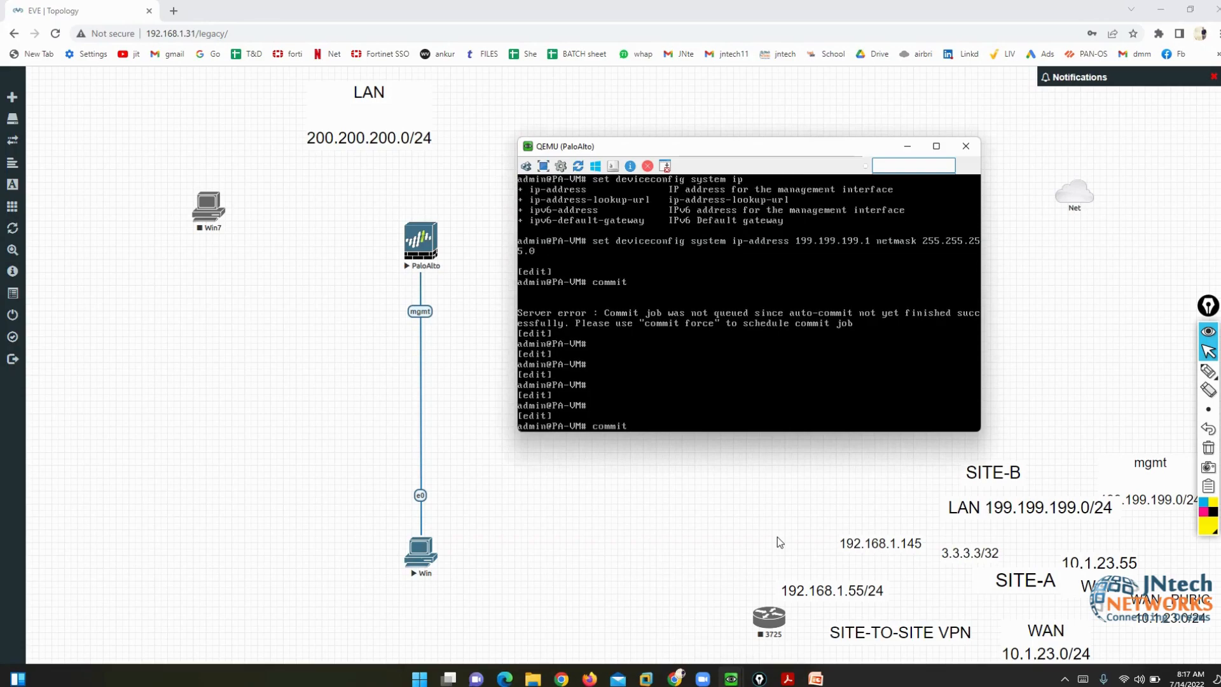
{"action": "type", "text": "force"}
{"action": "key", "text": "Return"}
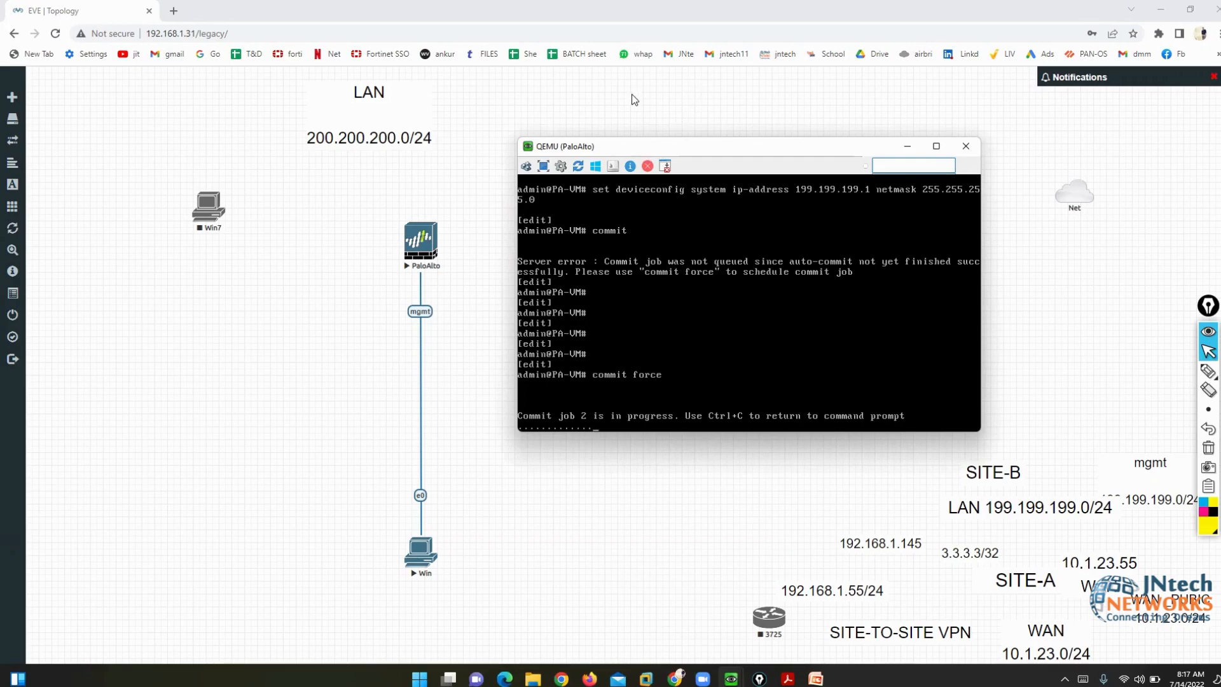
{"action": "left_click_drag", "start_coordinate": [605, 143], "coordinate": [559, 59]}
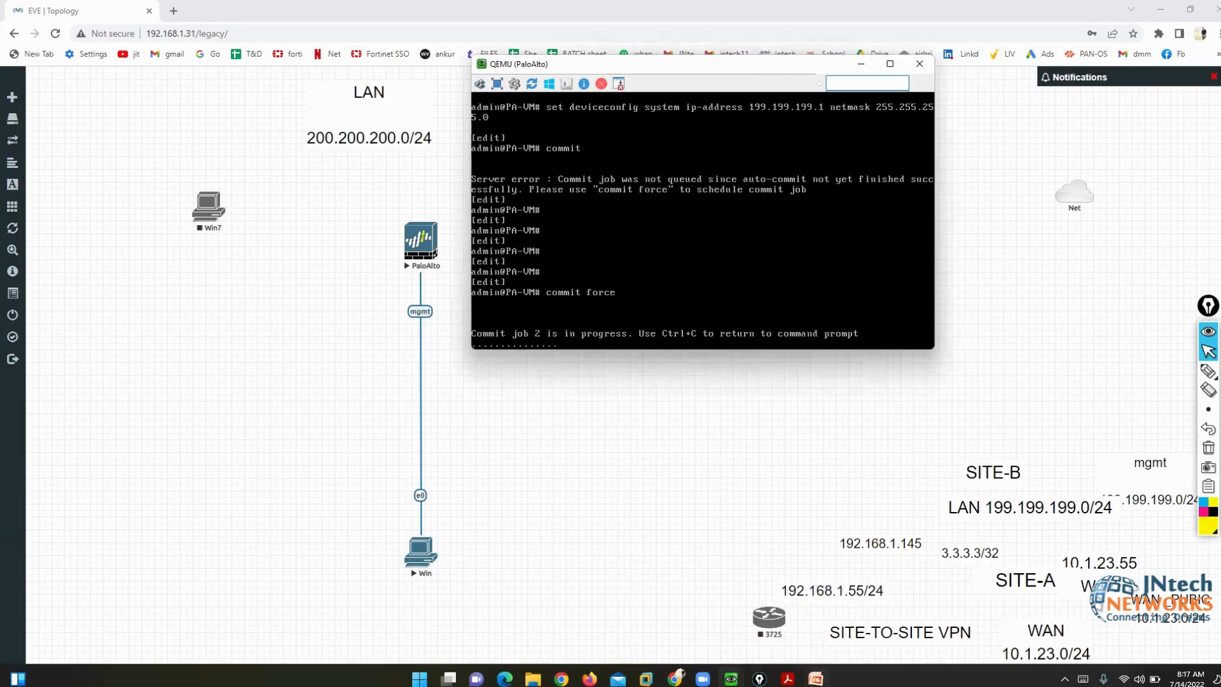
{"action": "left_click", "coordinate": [787, 678]}
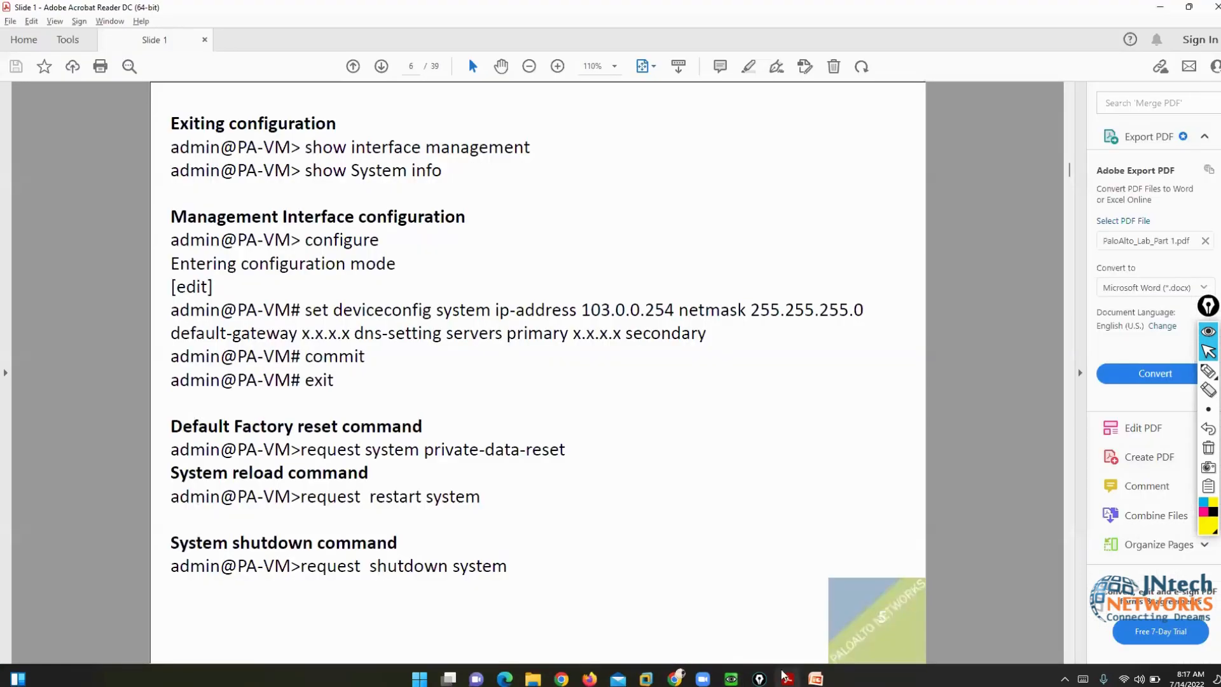
{"action": "scroll", "coordinate": [653, 458], "scroll_direction": "up", "scroll_amount": 2}
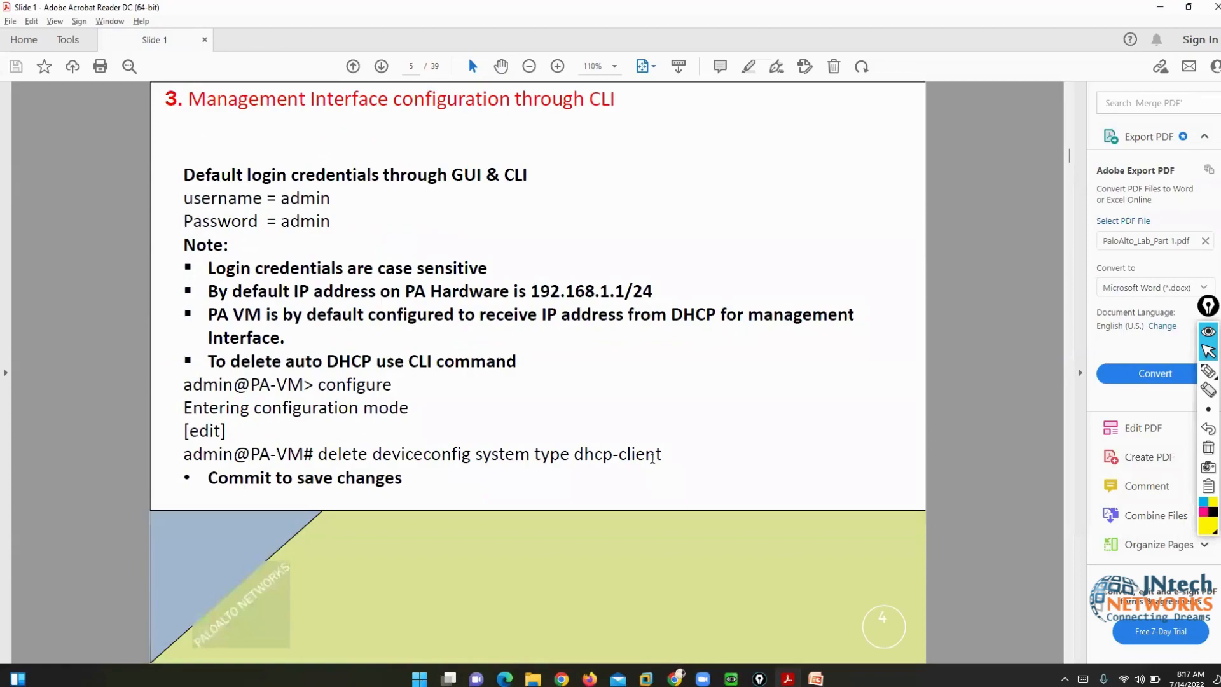
{"action": "scroll", "coordinate": [653, 458], "scroll_direction": "down", "scroll_amount": 3}
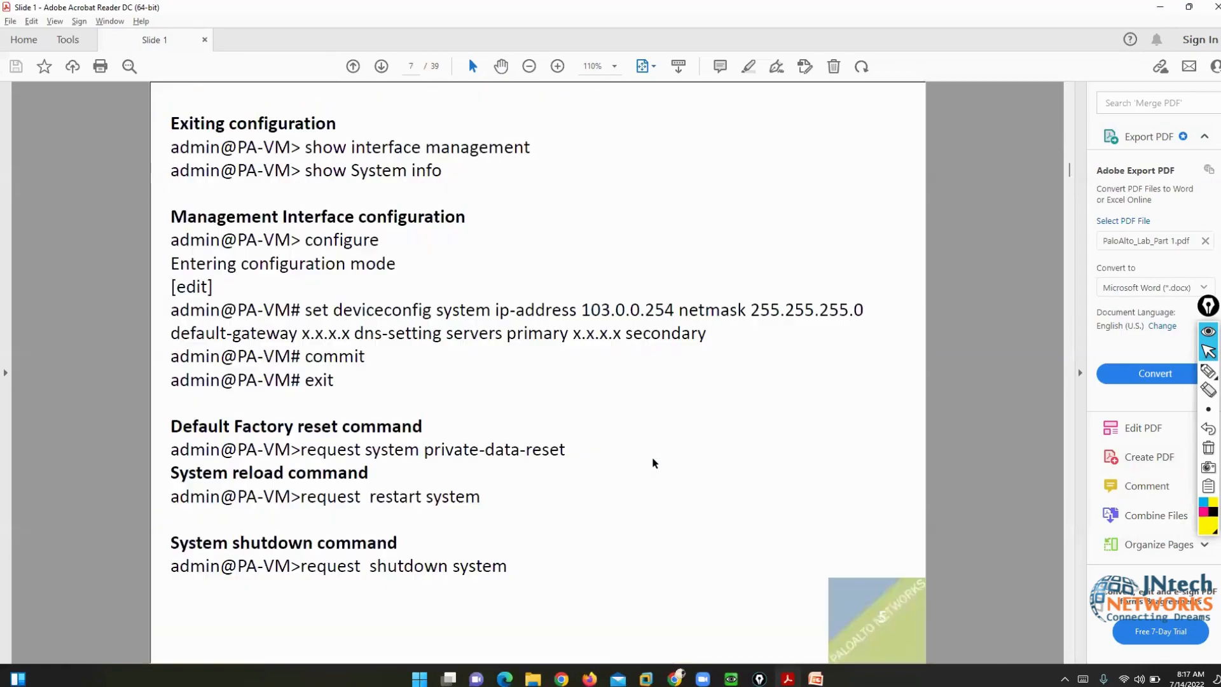
{"action": "left_click", "coordinate": [1208, 371]}
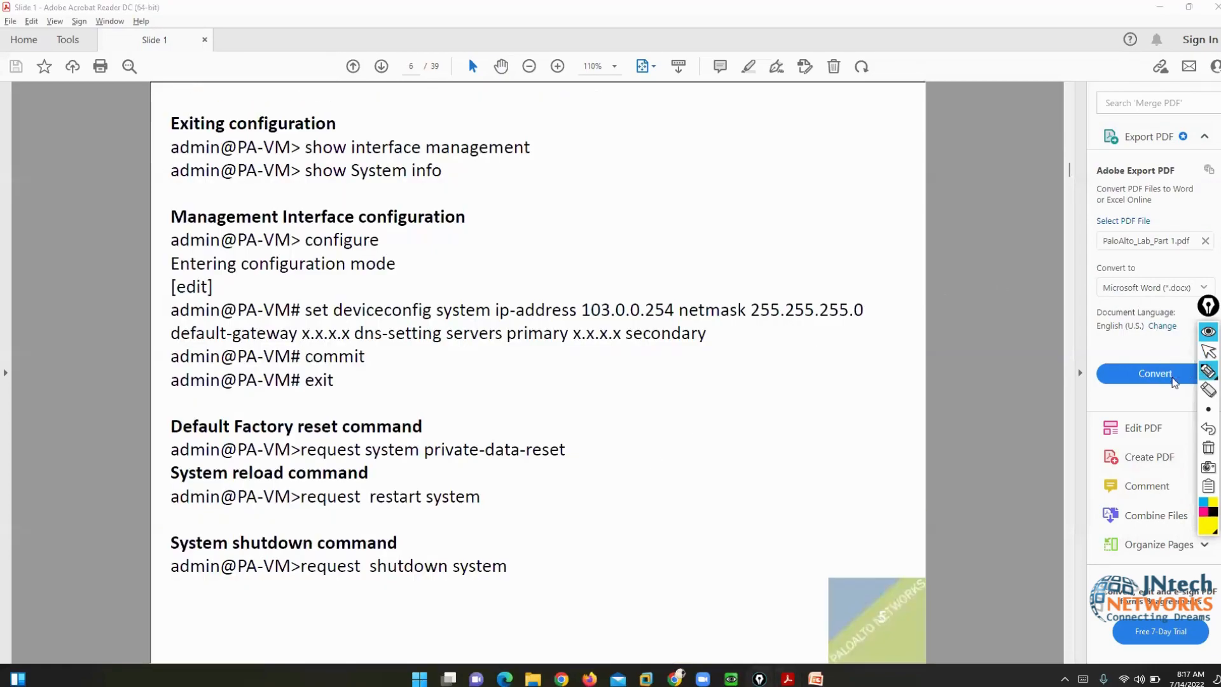
{"action": "mouse_move", "coordinate": [309, 296]}
{"action": "left_mouse_down"}
{"action": "mouse_move", "coordinate": [294, 301]}
{"action": "mouse_move", "coordinate": [309, 324]}
{"action": "left_mouse_up"}
{"action": "mouse_move", "coordinate": [849, 294]}
{"action": "left_mouse_down"}
{"action": "mouse_move", "coordinate": [883, 315]}
{"action": "mouse_move", "coordinate": [862, 331]}
{"action": "left_mouse_up"}
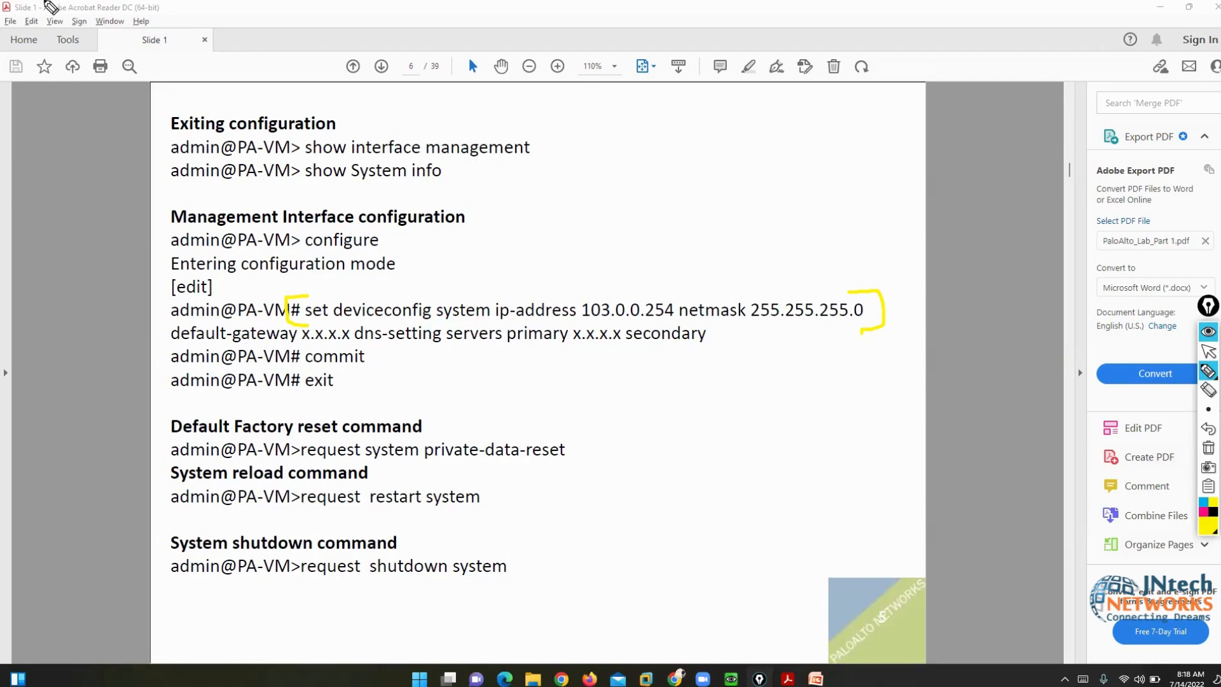
{"action": "mouse_move", "coordinate": [5, 22]}
{"action": "left_mouse_down"}
{"action": "mouse_move", "coordinate": [39, 41]}
{"action": "mouse_move", "coordinate": [85, 3]}
{"action": "left_mouse_up"}
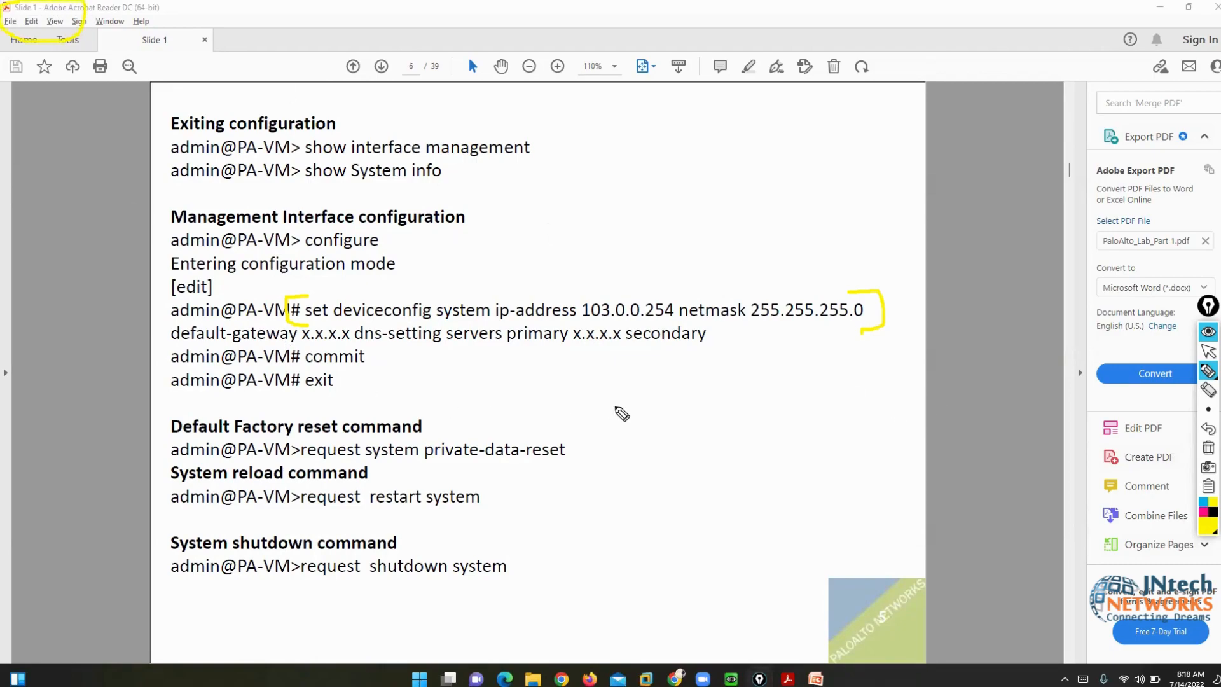
{"action": "left_click", "coordinate": [1209, 449]}
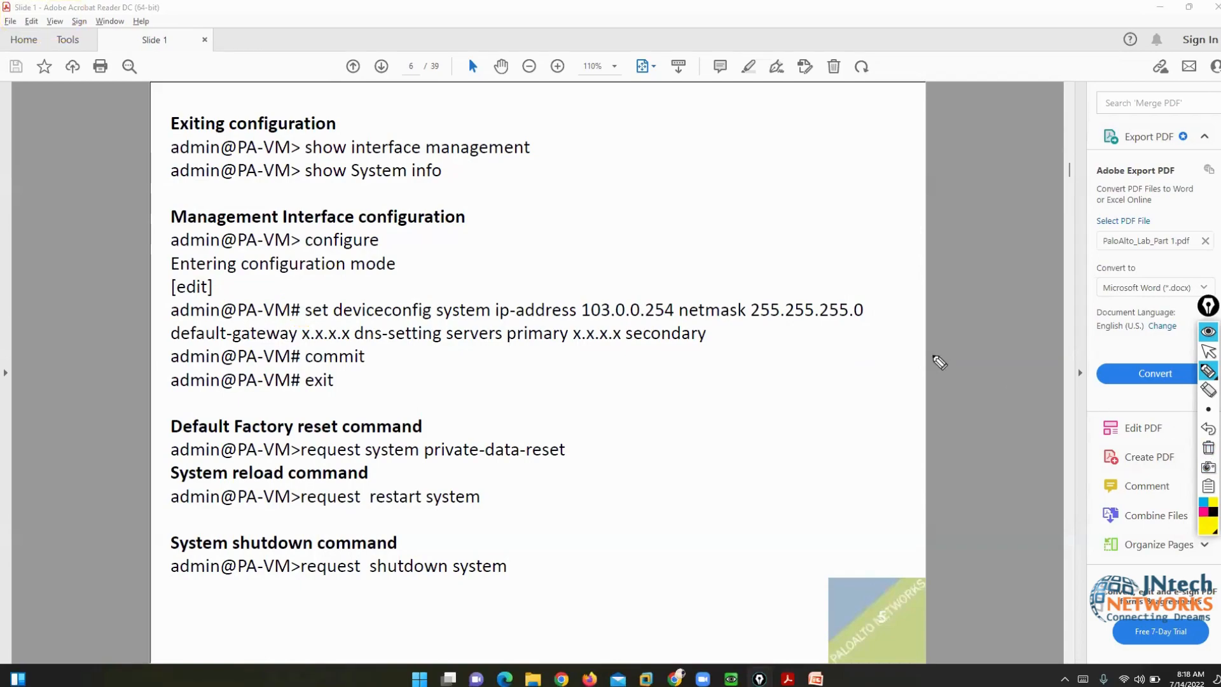
{"action": "left_click_drag", "start_coordinate": [847, 294], "coordinate": [844, 322]}
{"action": "left_click_drag", "start_coordinate": [309, 297], "coordinate": [293, 319]}
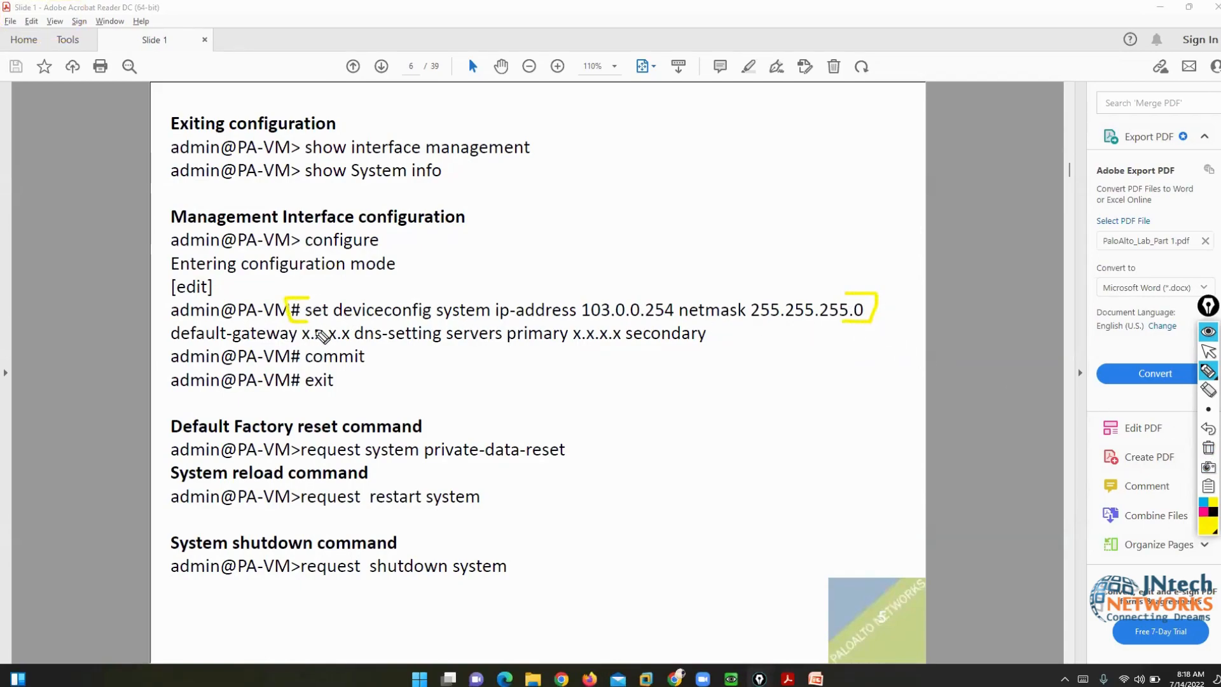
{"action": "left_click_drag", "start_coordinate": [94, 427], "coordinate": [154, 427]}
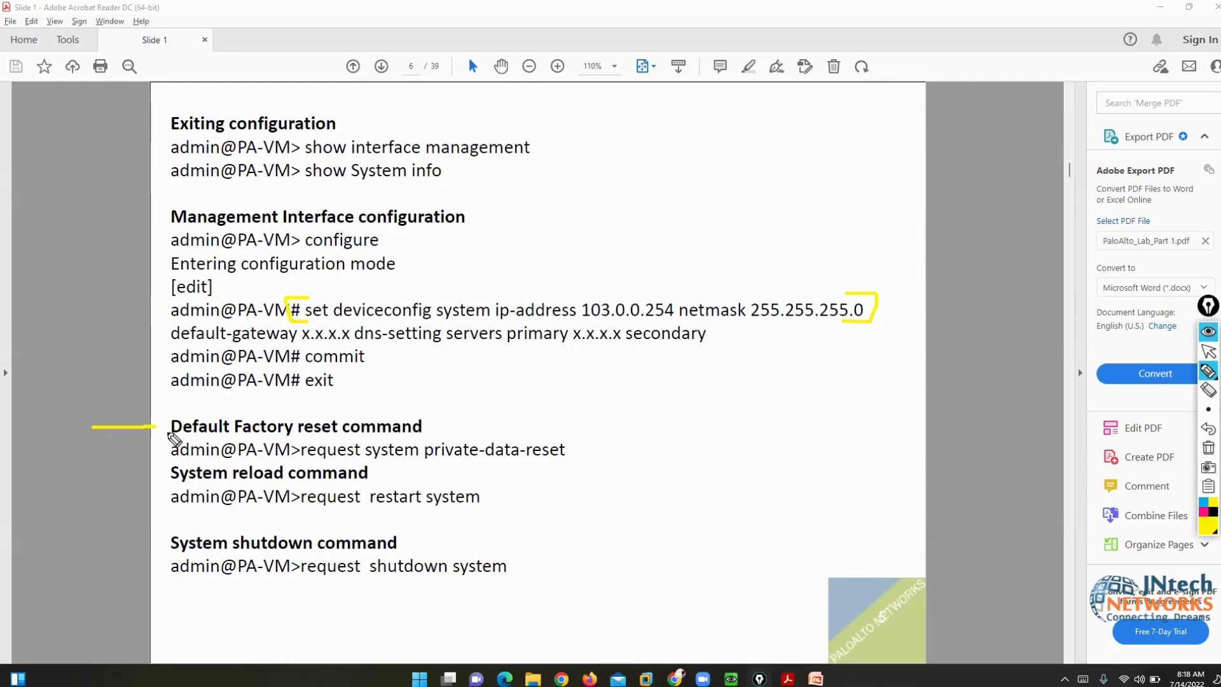
{"action": "mouse_move", "coordinate": [550, 427]}
{"action": "left_mouse_down"}
{"action": "mouse_move", "coordinate": [583, 427]}
{"action": "mouse_move", "coordinate": [590, 469]}
{"action": "mouse_move", "coordinate": [539, 472]}
{"action": "left_mouse_up"}
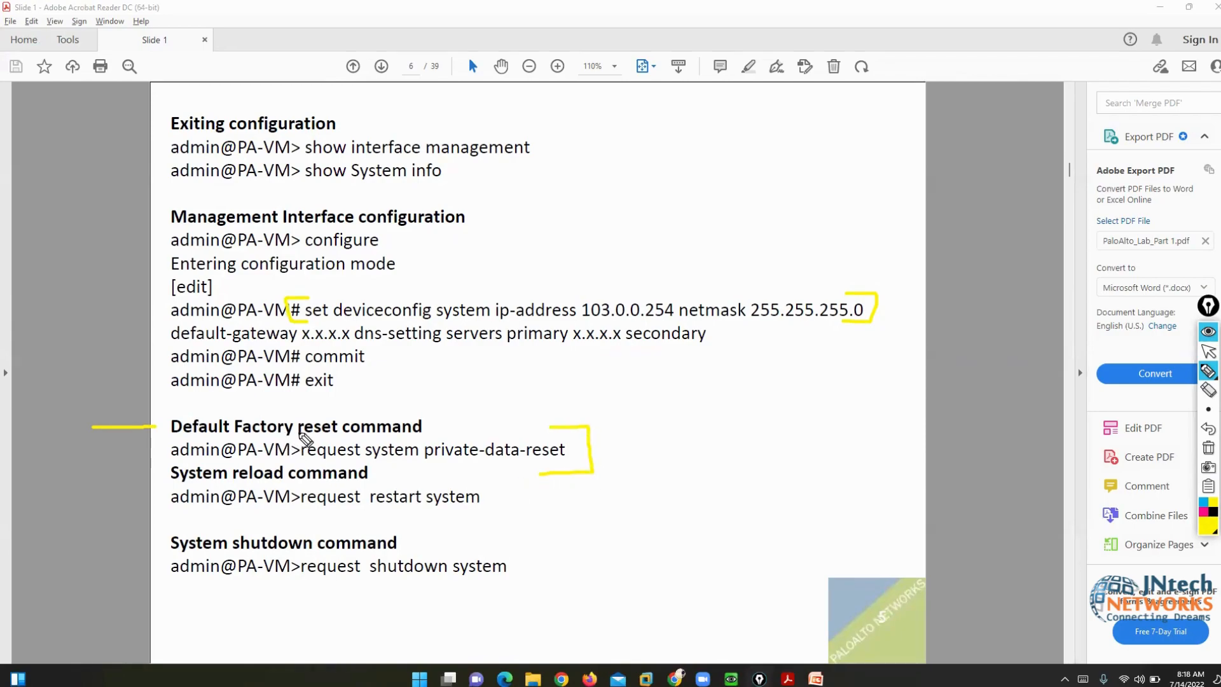
{"action": "mouse_move", "coordinate": [300, 431]}
{"action": "left_mouse_down"}
{"action": "mouse_move", "coordinate": [289, 439]}
{"action": "mouse_move", "coordinate": [300, 468]}
{"action": "left_mouse_up"}
{"action": "left_click_drag", "start_coordinate": [294, 515], "coordinate": [455, 512]}
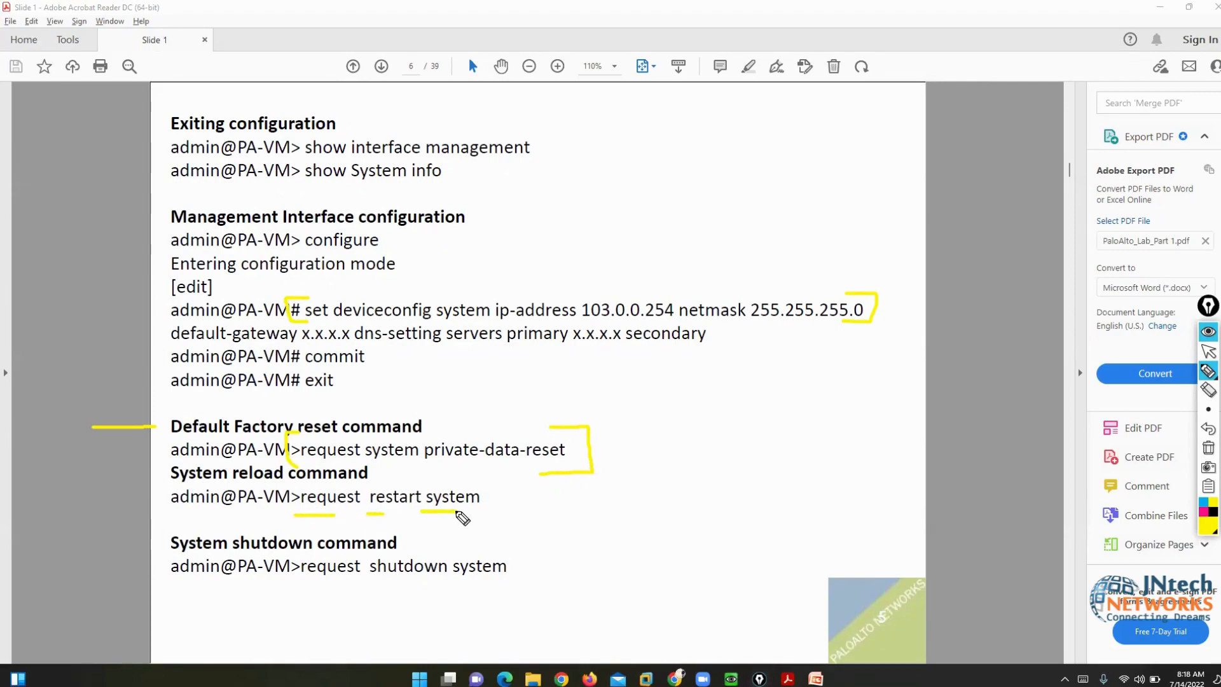
{"action": "left_click_drag", "start_coordinate": [297, 583], "coordinate": [497, 592]}
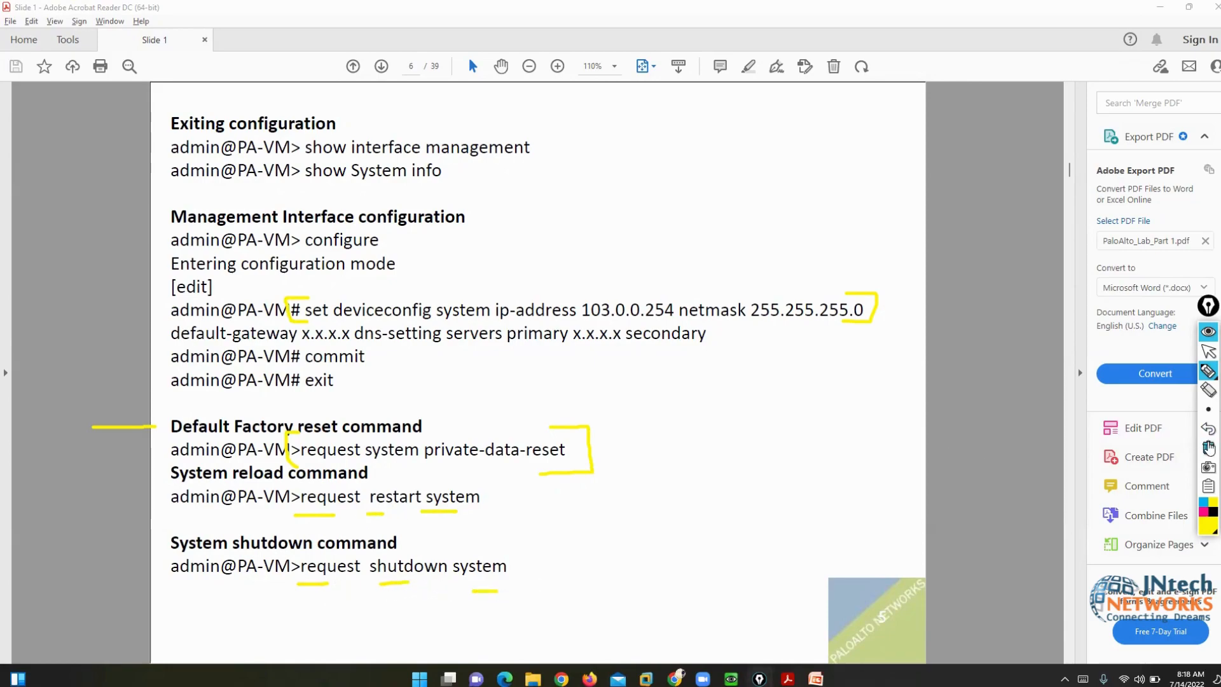
{"action": "left_click", "coordinate": [1209, 448]}
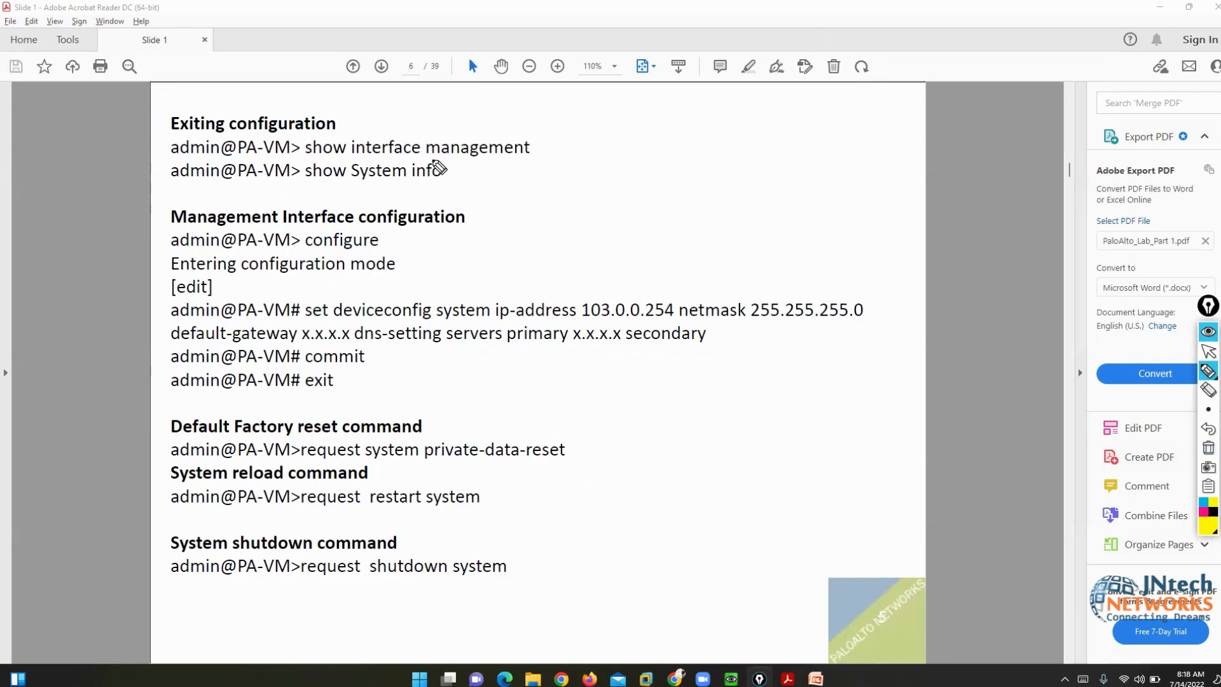
- Mark the show interface management, show system info and factory reset commands in the PDF
{"action": "mouse_move", "coordinate": [435, 159]}
{"action": "left_mouse_down"}
{"action": "mouse_move", "coordinate": [458, 177]}
{"action": "mouse_move", "coordinate": [408, 191]}
{"action": "left_mouse_up"}
{"action": "mouse_move", "coordinate": [302, 159]}
{"action": "left_mouse_down"}
{"action": "mouse_move", "coordinate": [287, 182]}
{"action": "mouse_move", "coordinate": [320, 201]}
{"action": "left_mouse_up"}
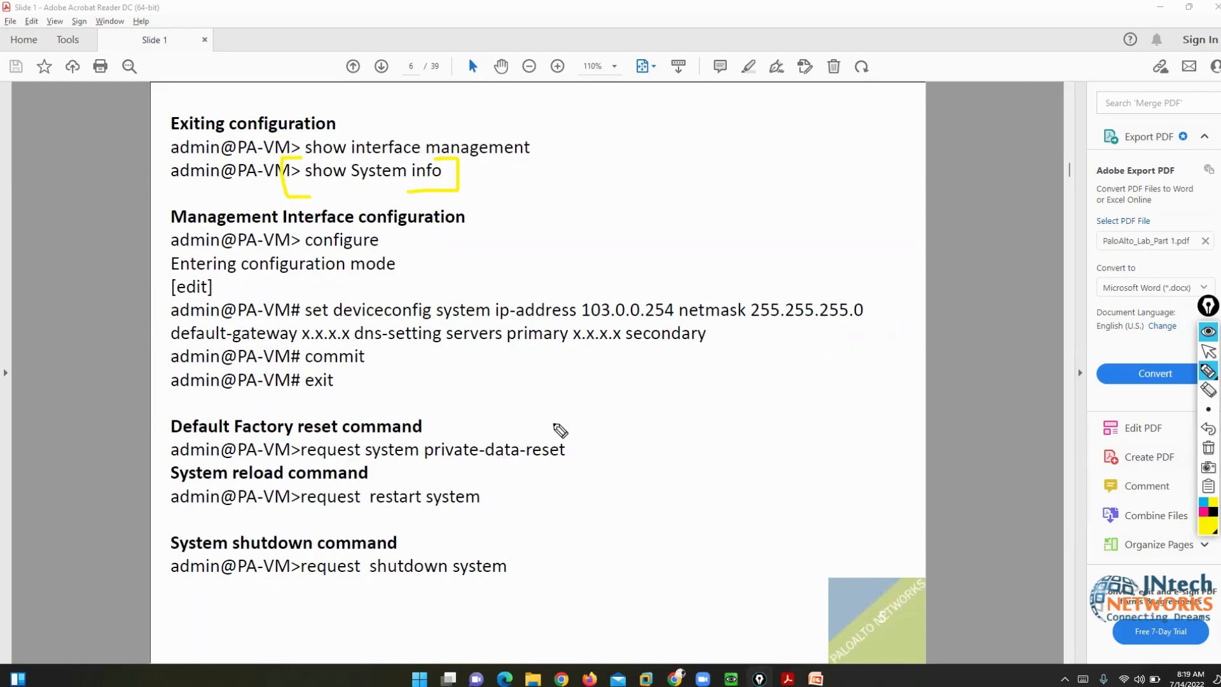
{"action": "mouse_move", "coordinate": [553, 423]}
{"action": "left_mouse_down"}
{"action": "mouse_move", "coordinate": [580, 424]}
{"action": "mouse_move", "coordinate": [582, 462]}
{"action": "mouse_move", "coordinate": [560, 464]}
{"action": "left_mouse_up"}
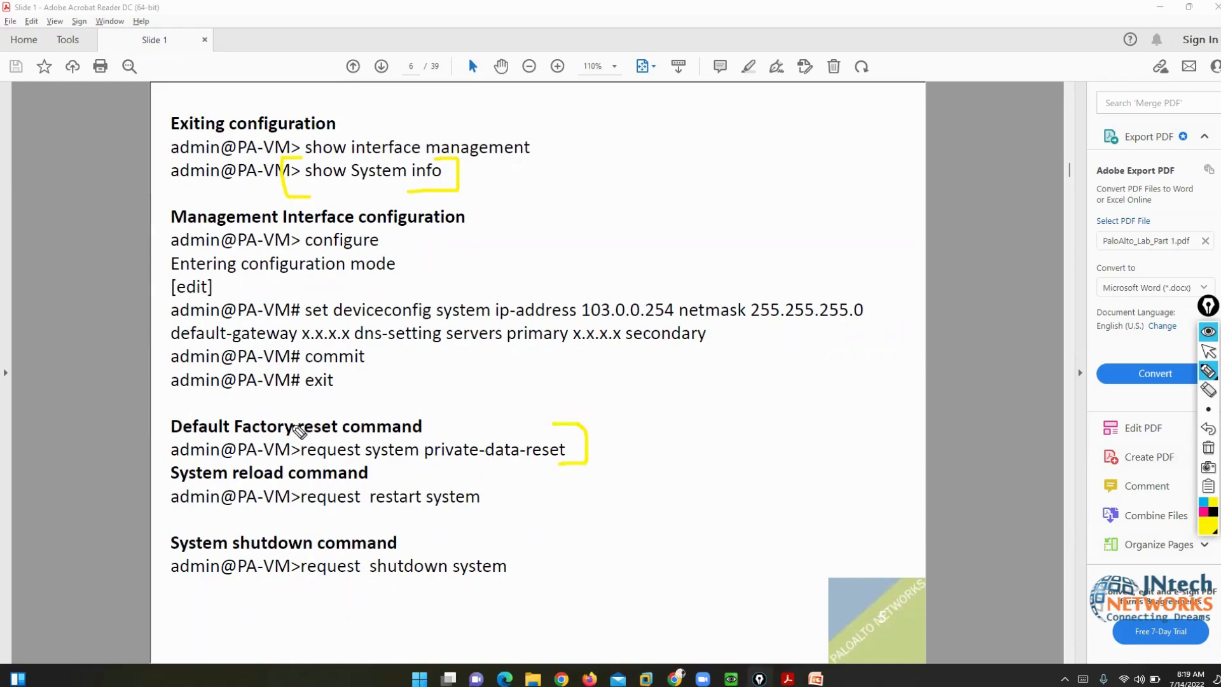
{"action": "mouse_move", "coordinate": [183, 418]}
{"action": "left_mouse_down"}
{"action": "mouse_move", "coordinate": [156, 418]}
{"action": "mouse_move", "coordinate": [144, 444]}
{"action": "mouse_move", "coordinate": [170, 464]}
{"action": "left_mouse_up"}
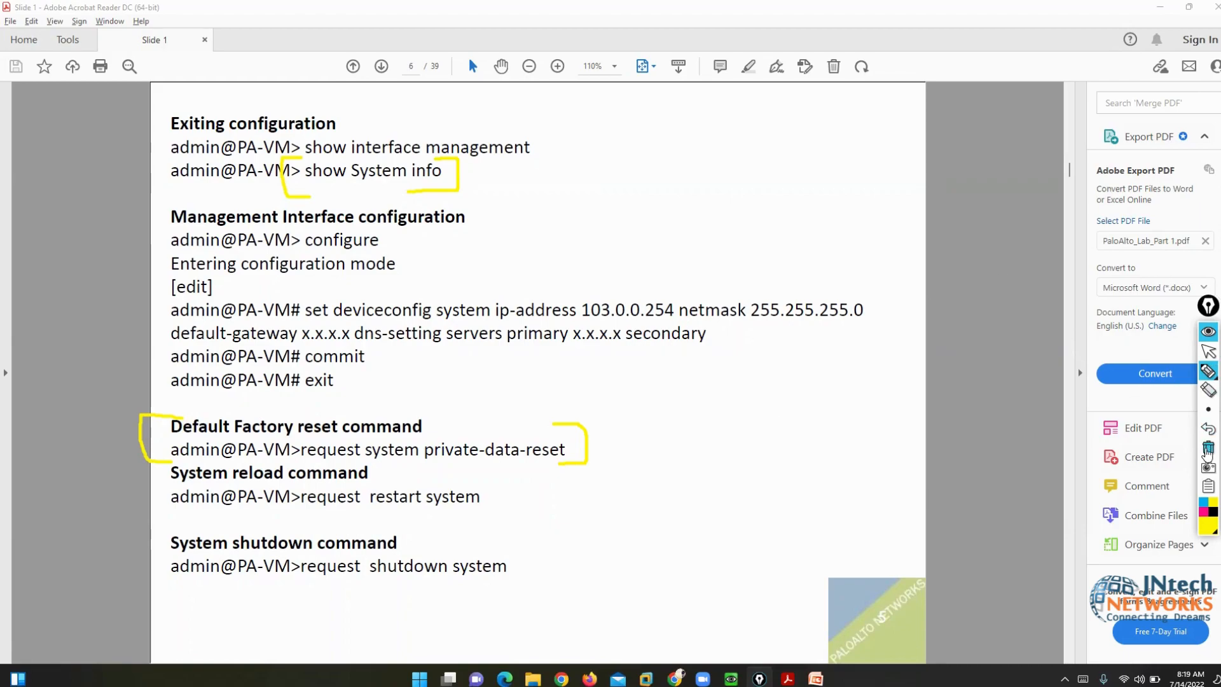
- Erase the marks and re-bracket the show interface management and show system info commands
{"action": "left_click", "coordinate": [1208, 449]}
{"action": "mouse_move", "coordinate": [523, 130]}
{"action": "left_mouse_down"}
{"action": "mouse_move", "coordinate": [554, 135]}
{"action": "mouse_move", "coordinate": [506, 168]}
{"action": "left_mouse_up"}
{"action": "mouse_move", "coordinate": [311, 130]}
{"action": "left_mouse_down"}
{"action": "mouse_move", "coordinate": [284, 132]}
{"action": "mouse_move", "coordinate": [305, 157]}
{"action": "left_mouse_up"}
{"action": "mouse_move", "coordinate": [441, 162]}
{"action": "left_mouse_down"}
{"action": "mouse_move", "coordinate": [455, 162]}
{"action": "mouse_move", "coordinate": [458, 183]}
{"action": "mouse_move", "coordinate": [433, 186]}
{"action": "left_mouse_up"}
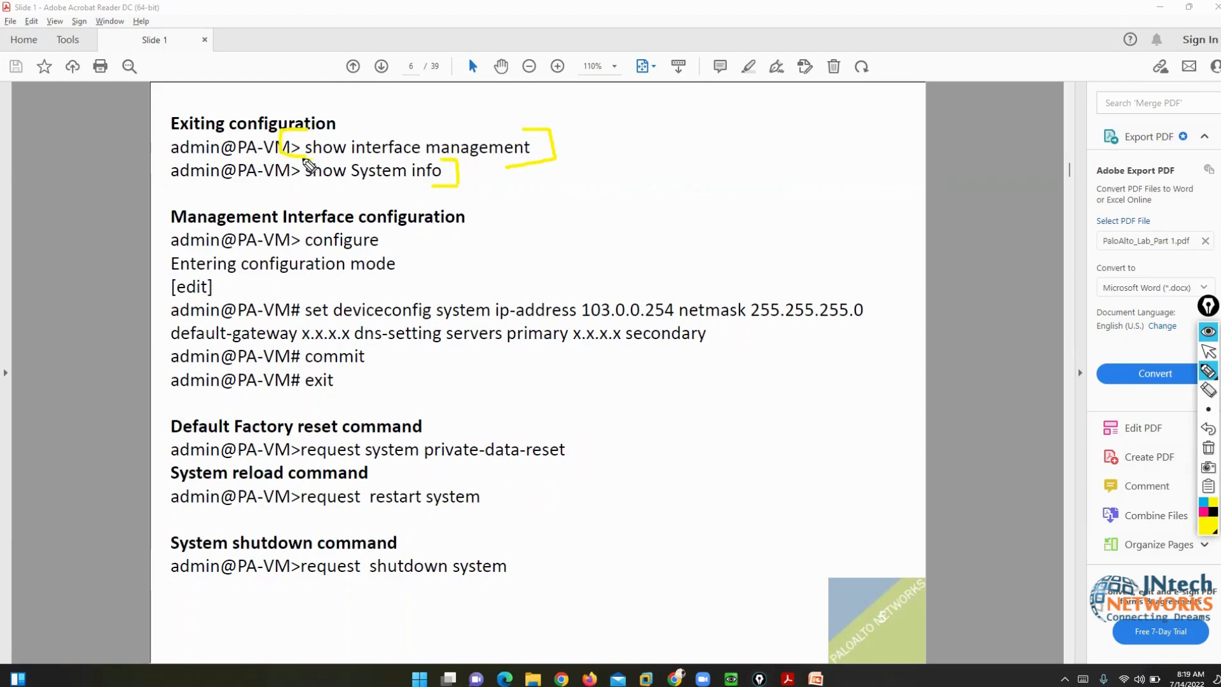
{"action": "mouse_move", "coordinate": [281, 159]}
{"action": "left_mouse_down"}
{"action": "mouse_move", "coordinate": [282, 189]}
{"action": "mouse_move", "coordinate": [306, 190]}
{"action": "left_mouse_up"}
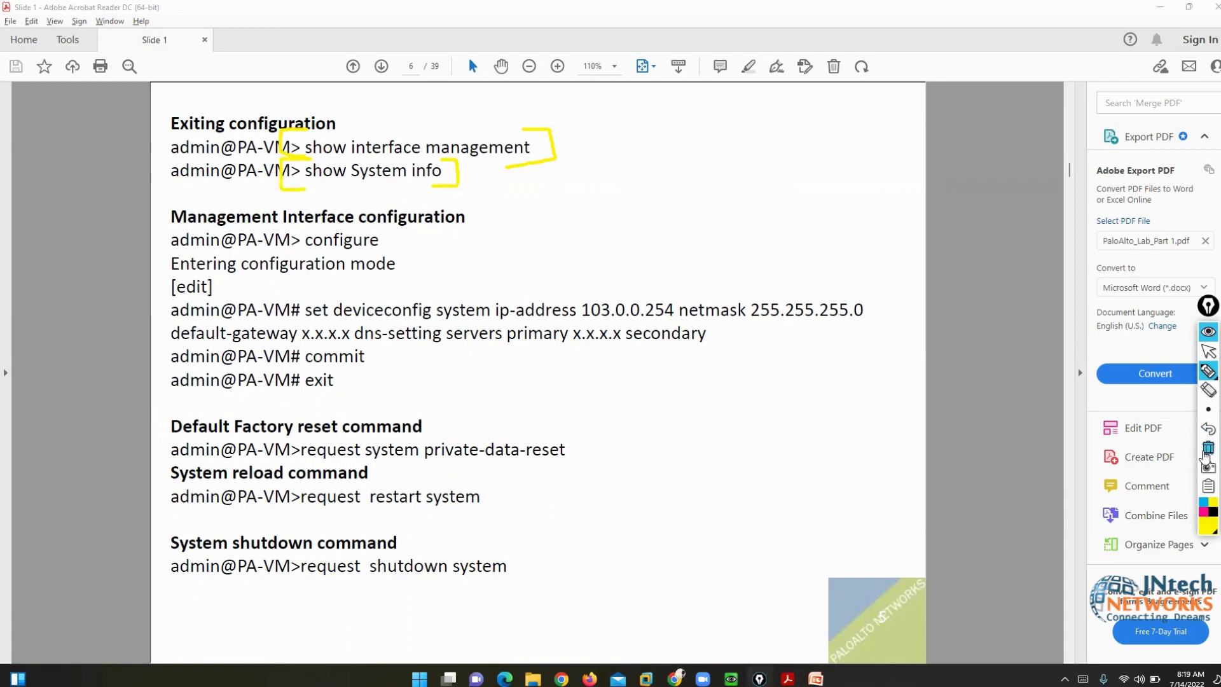
- Clear the pen marks and return to the PaloAlto QEMU console
{"action": "left_click", "coordinate": [1209, 448]}
{"action": "left_click", "coordinate": [1209, 351]}
{"action": "mouse_move", "coordinate": [731, 675]}
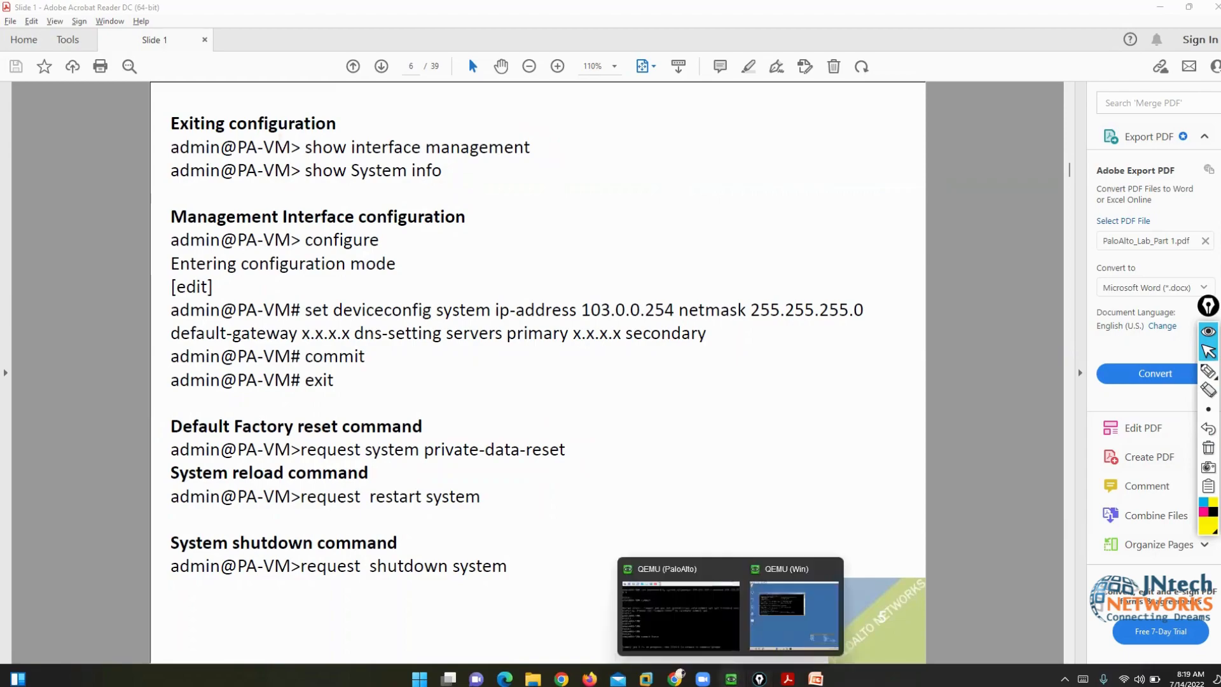
{"action": "left_click", "coordinate": [681, 612]}
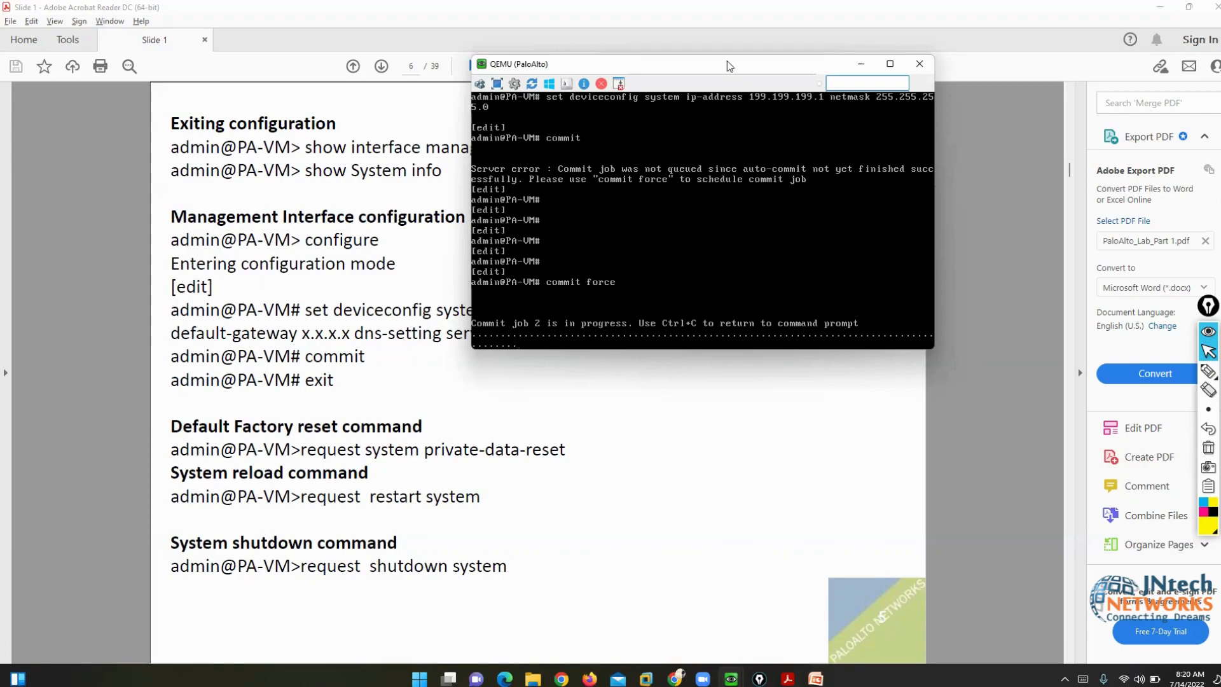
- Move the console aside, bring the EVE | Topology Chrome window forward, and open a new tab
{"action": "left_click_drag", "start_coordinate": [697, 66], "coordinate": [769, 197]}
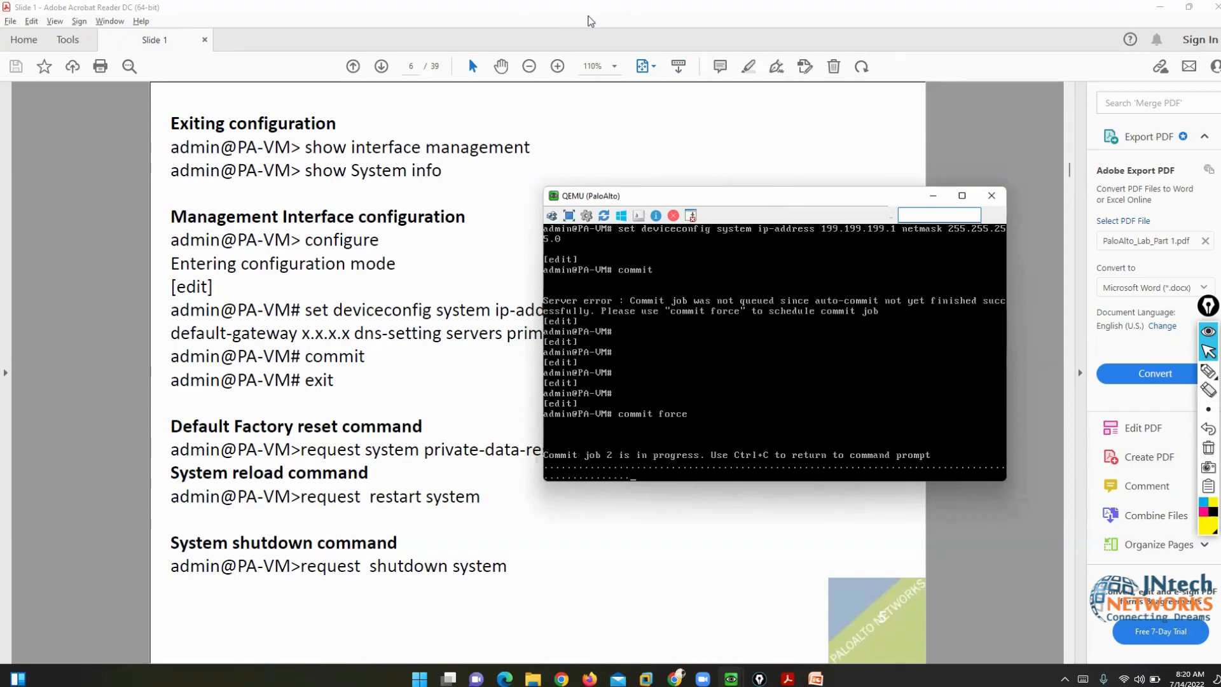
{"action": "left_click", "coordinate": [543, 210]}
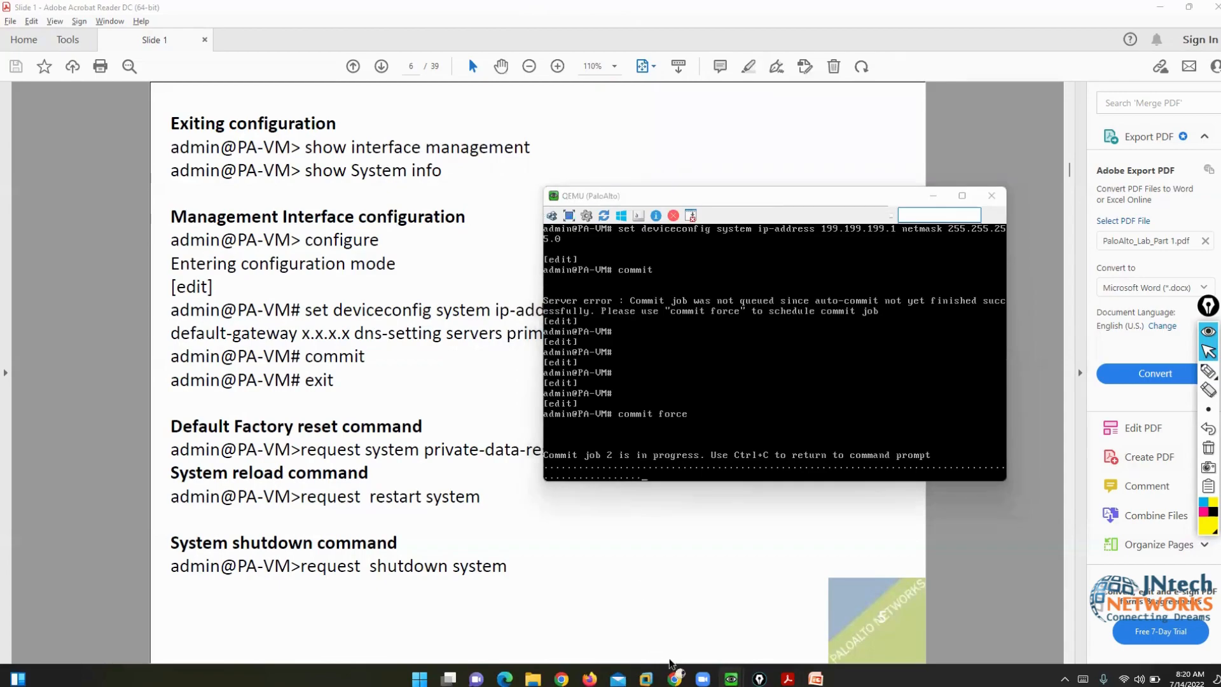
{"action": "left_click", "coordinate": [674, 679]}
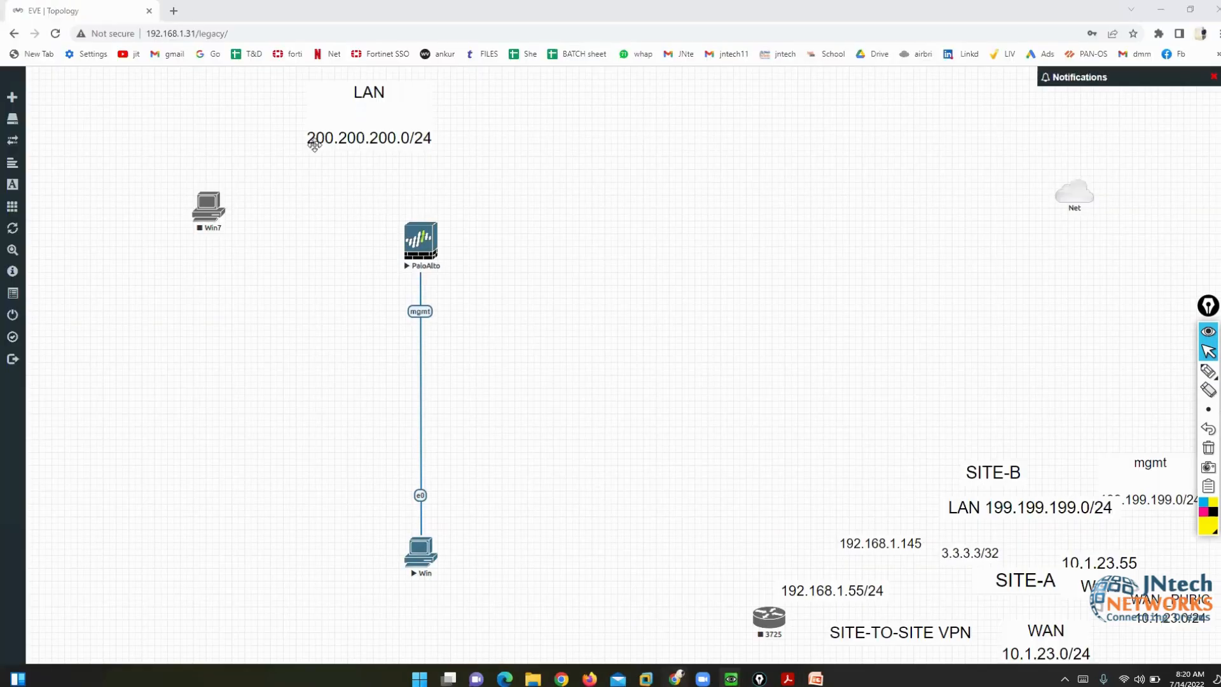
{"action": "left_click", "coordinate": [173, 11]}
- Open My Drive's JNTECH SOFTWARE FOR LABSETUP folder and show its breadcrumb action menu
{"action": "left_click", "coordinate": [875, 54]}
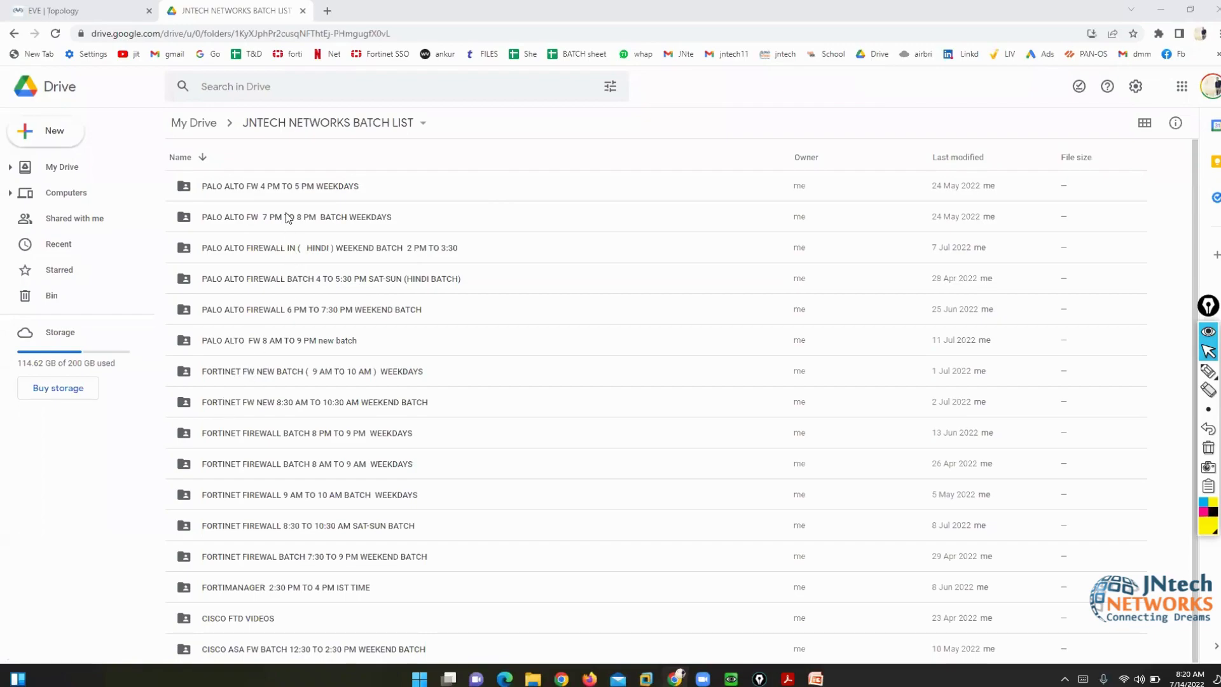
{"action": "left_click", "coordinate": [203, 127]}
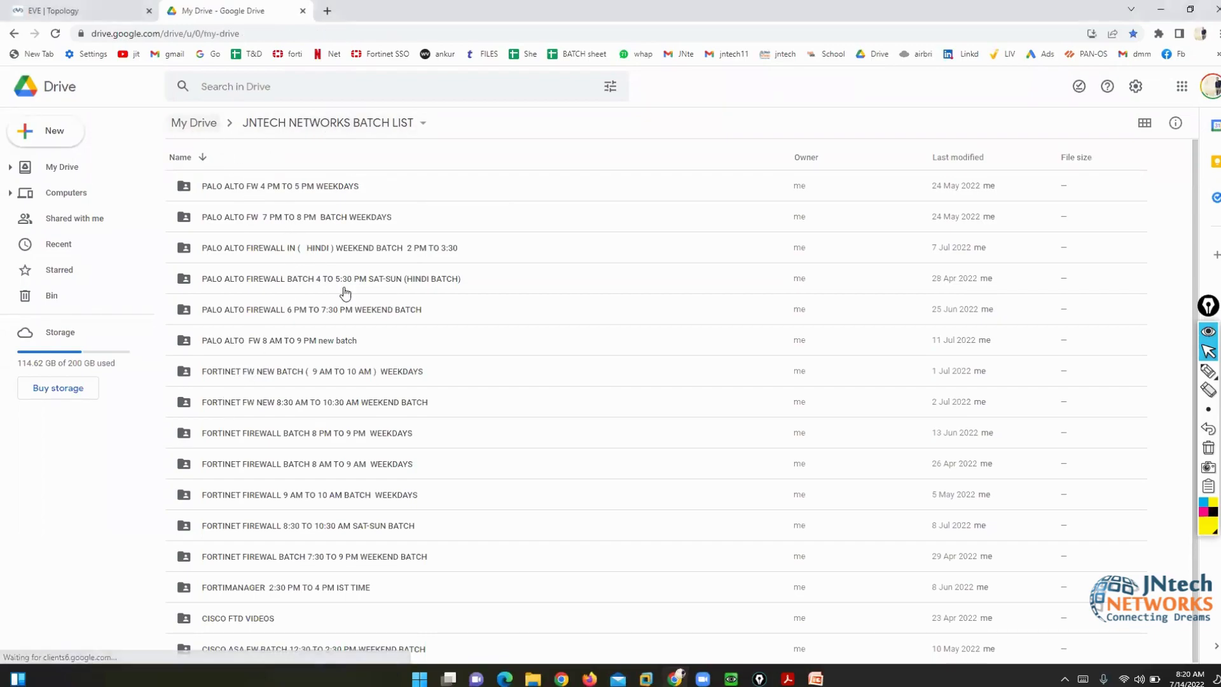
{"action": "scroll", "coordinate": [420, 392], "scroll_direction": "down", "scroll_amount": 4}
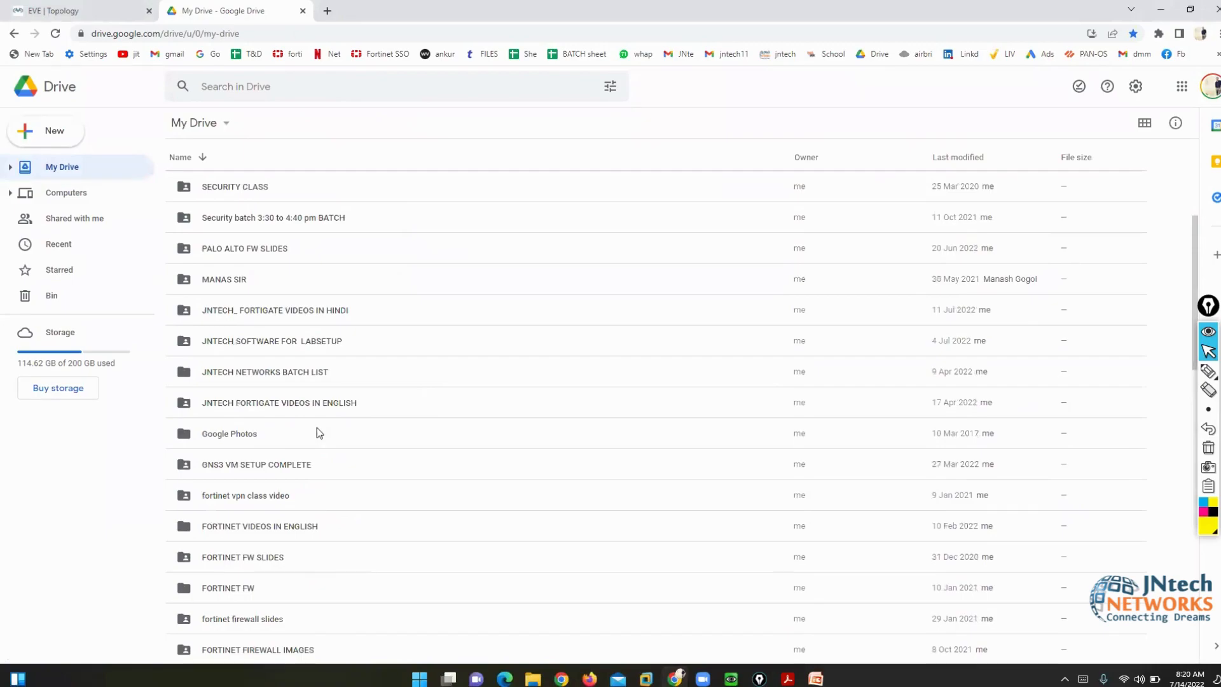
{"action": "right_click", "coordinate": [263, 340]}
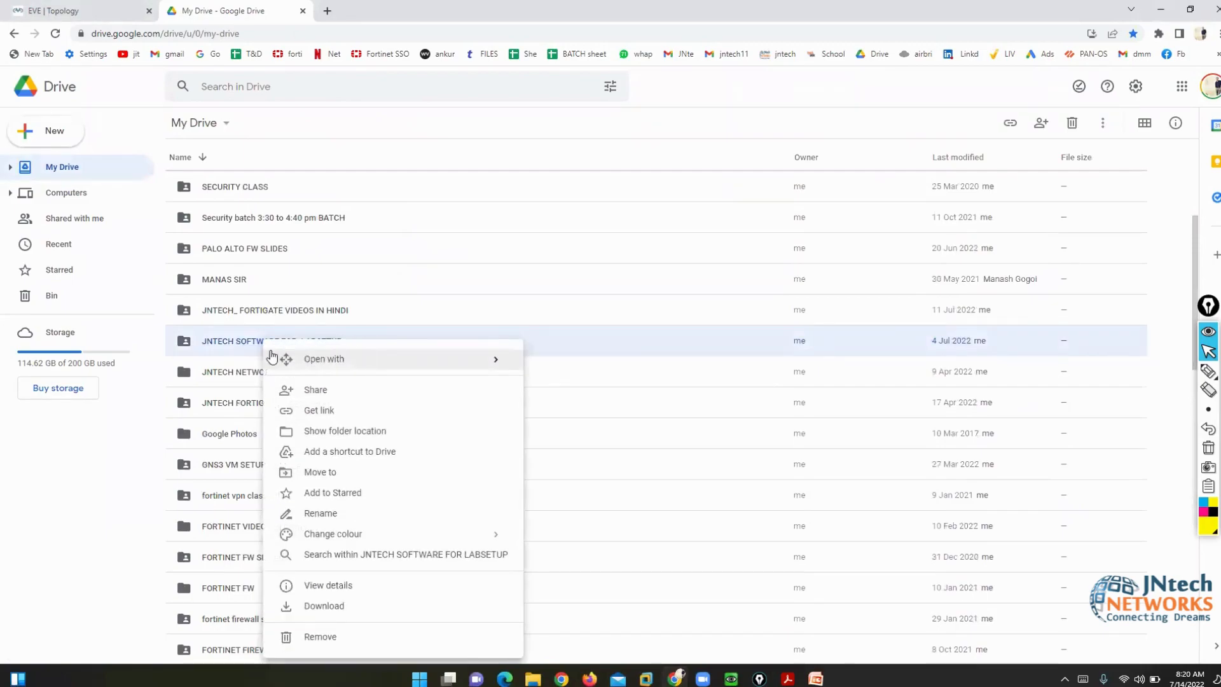
{"action": "double_click", "coordinate": [241, 347]}
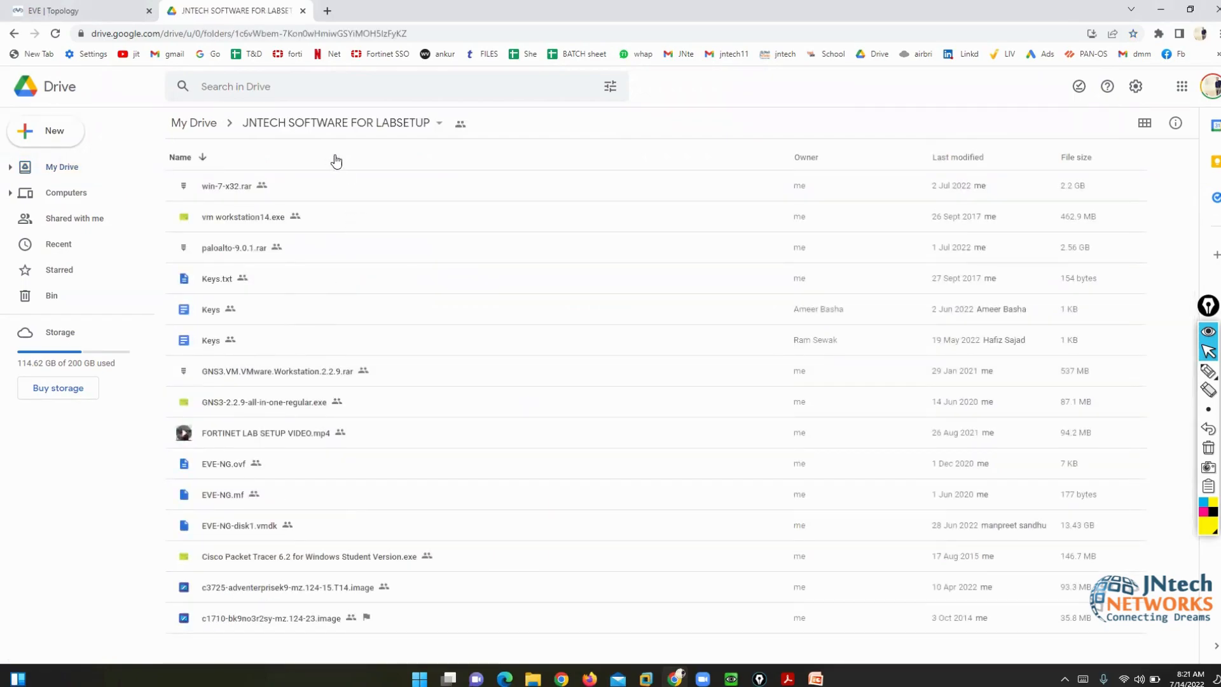
{"action": "left_click", "coordinate": [308, 125]}
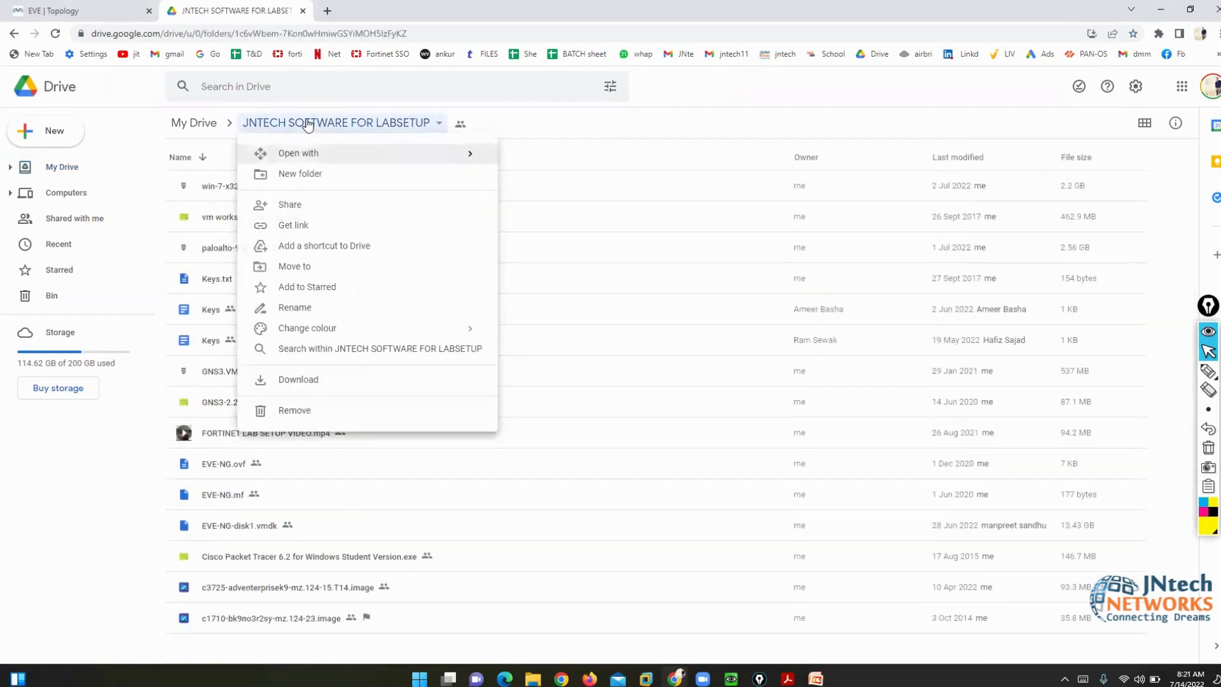
- Share JNTECH SOFTWARE FOR LABSETUP with three pasted e-mail addresses as Editors and send
{"action": "left_click", "coordinate": [294, 204]}
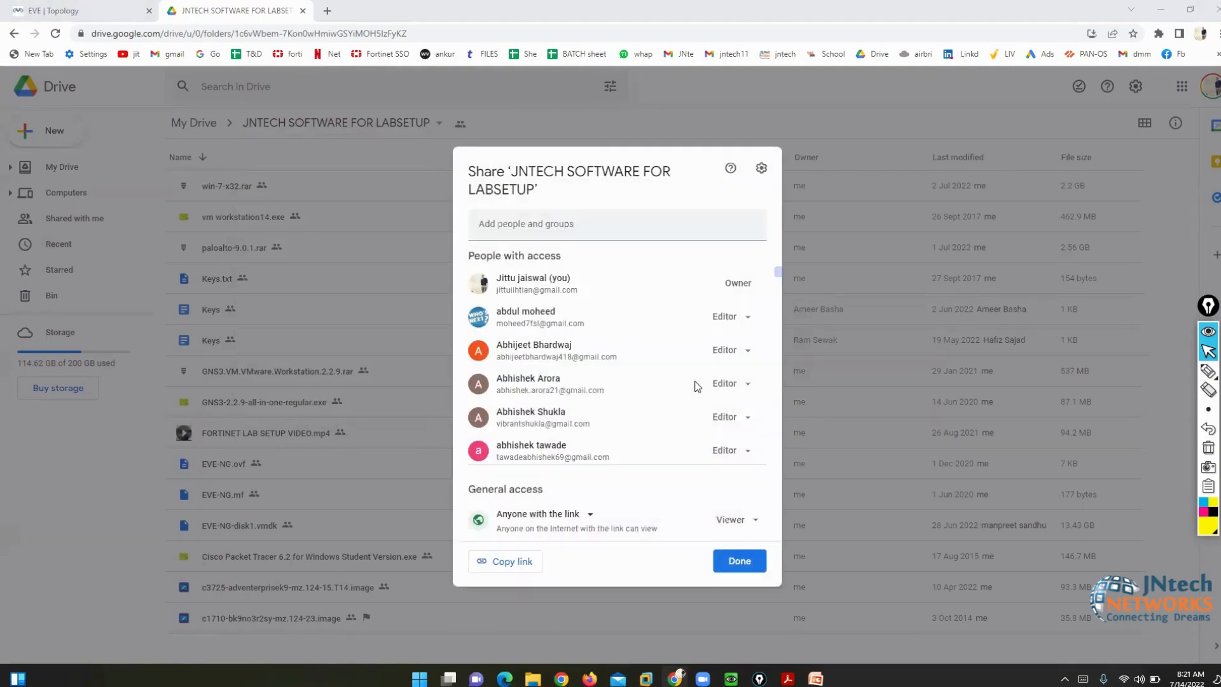
{"action": "left_click", "coordinate": [502, 238]}
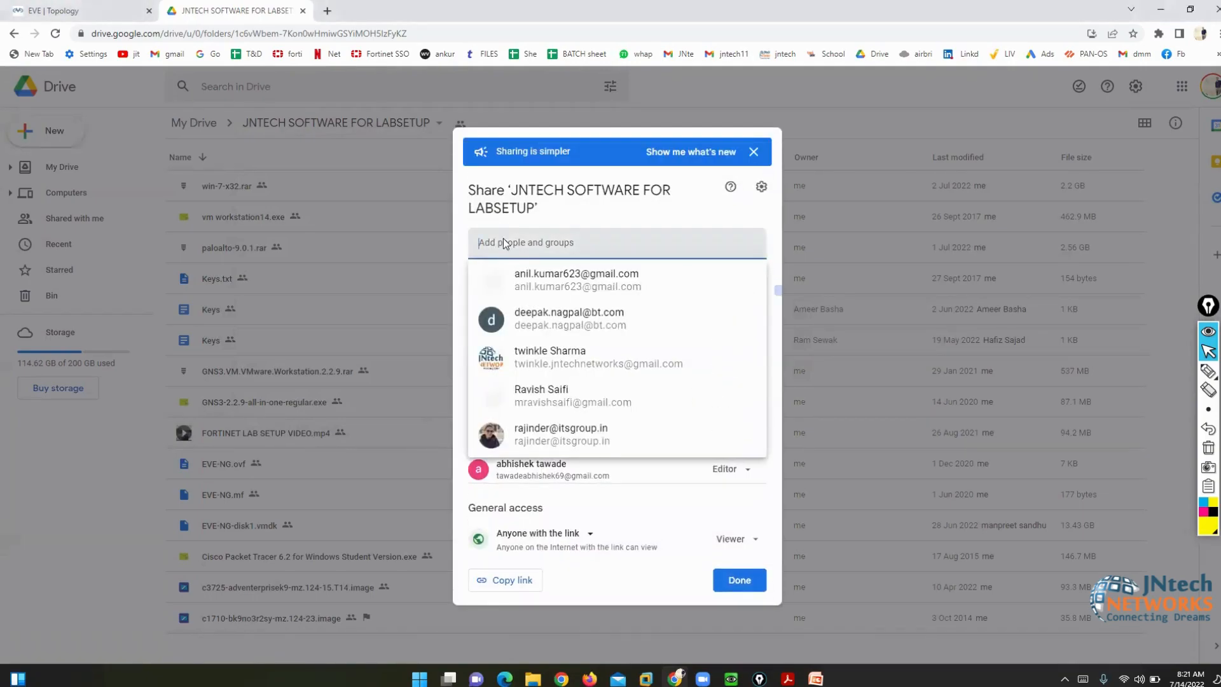
{"action": "key", "text": "ctrl+v"}
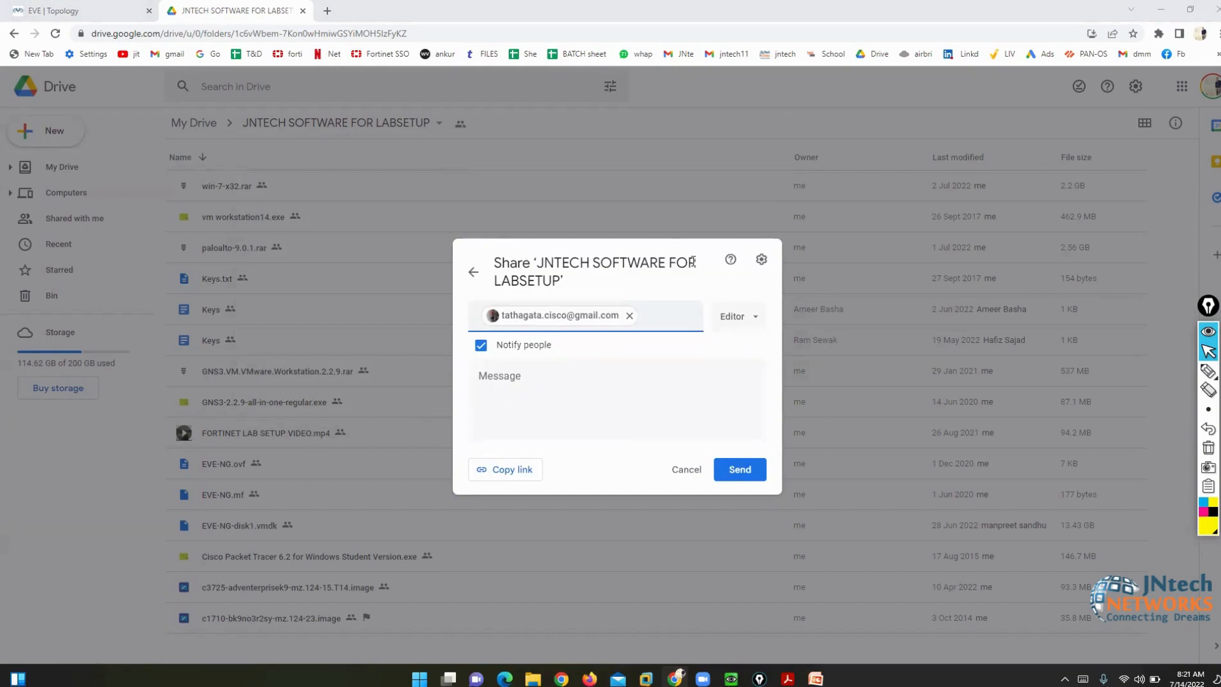
{"action": "key", "text": "ctrl+v"}
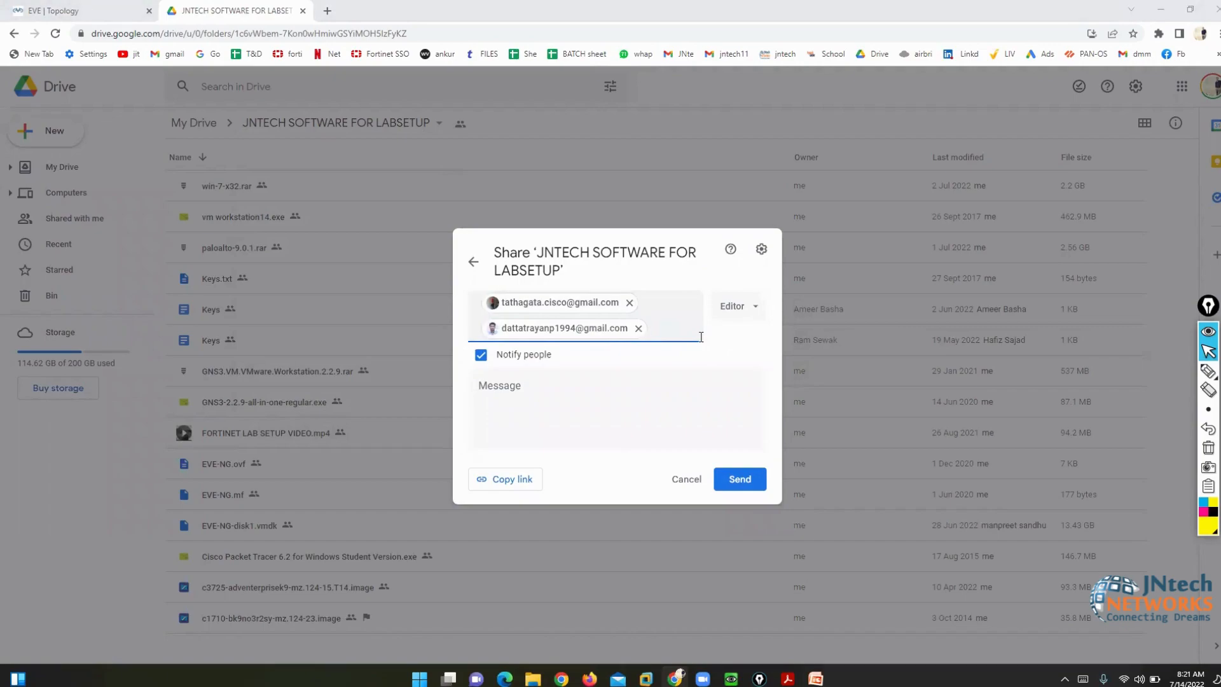
{"action": "left_click", "coordinate": [673, 325]}
{"action": "key", "text": "ctrl+v"}
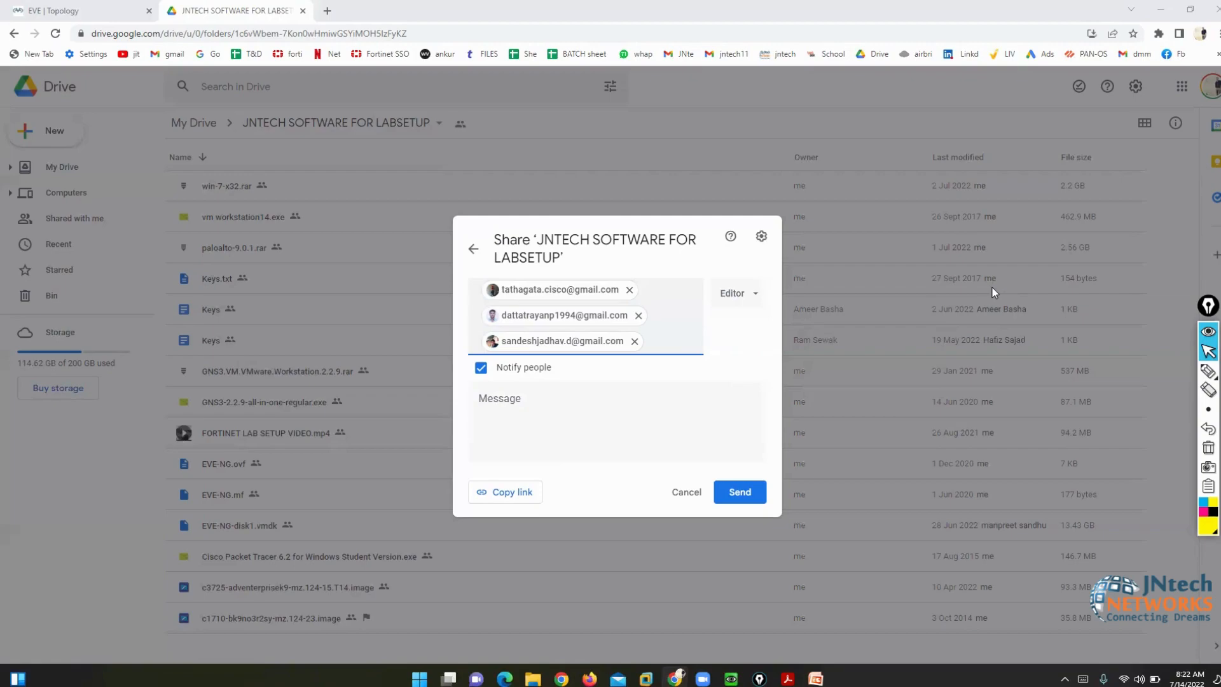
{"action": "left_click", "coordinate": [749, 496]}
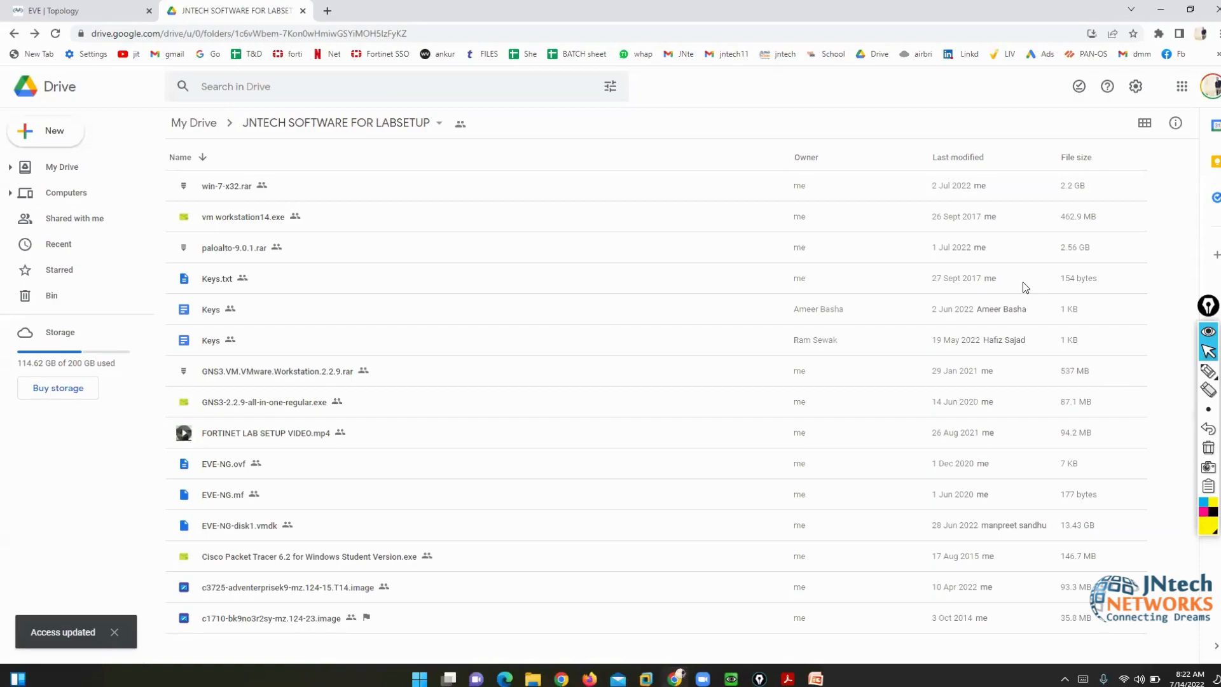
- With the yellow pen, circle the EVE-NG files and underline EVE-NG-disk1.vmdk's 13.43 GB size
{"action": "left_click", "coordinate": [1207, 371]}
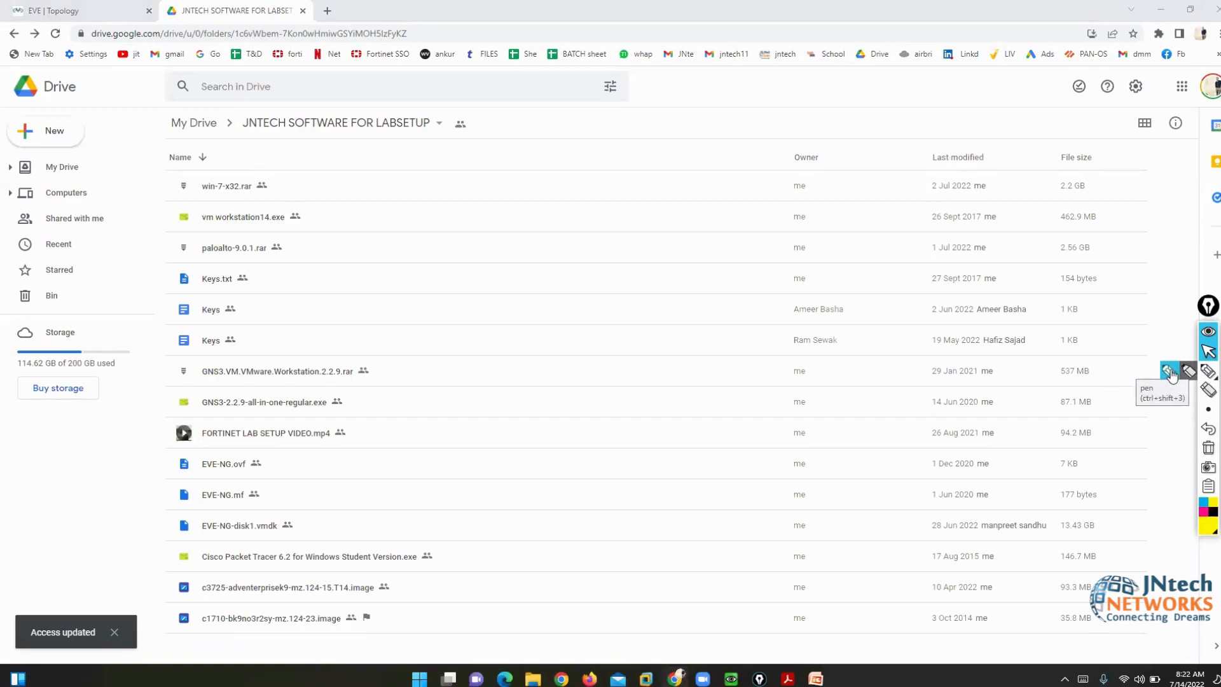
{"action": "left_click", "coordinate": [1169, 373]}
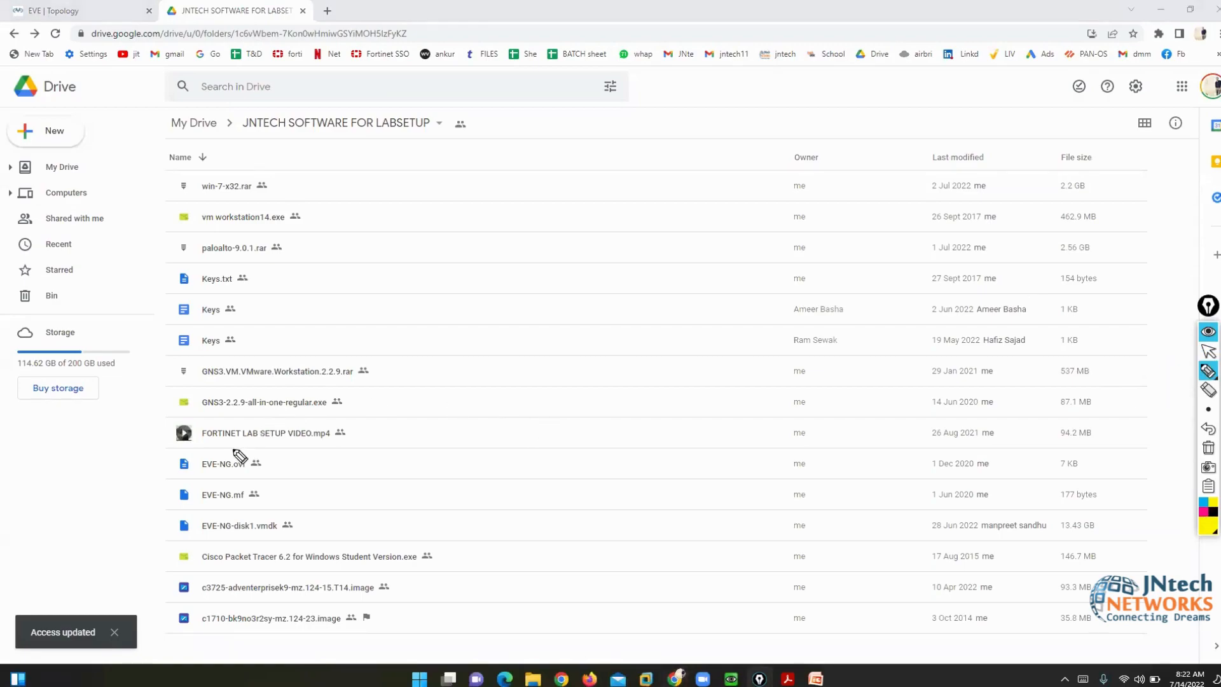
{"action": "mouse_move", "coordinate": [284, 452]}
{"action": "left_mouse_down"}
{"action": "mouse_move", "coordinate": [191, 453]}
{"action": "mouse_move", "coordinate": [163, 473]}
{"action": "mouse_move", "coordinate": [181, 531]}
{"action": "mouse_move", "coordinate": [276, 539]}
{"action": "mouse_move", "coordinate": [315, 473]}
{"action": "mouse_move", "coordinate": [278, 450]}
{"action": "mouse_move", "coordinate": [379, 447]}
{"action": "left_mouse_up"}
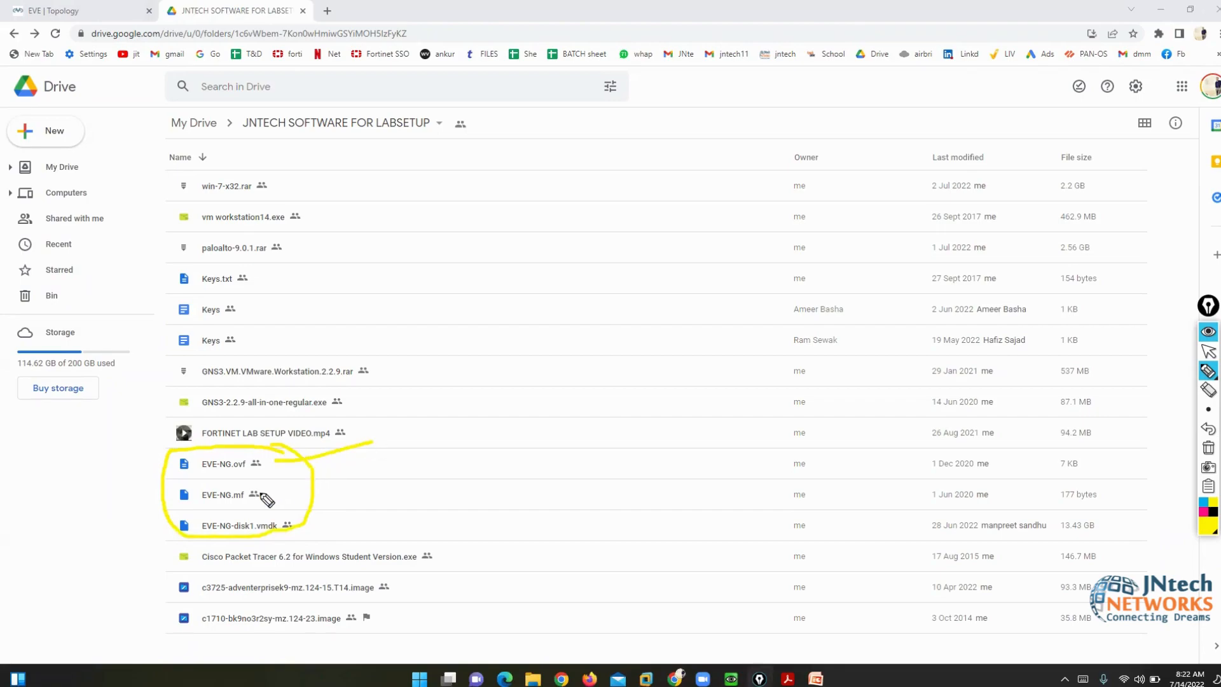
{"action": "left_click_drag", "start_coordinate": [266, 495], "coordinate": [362, 472]}
{"action": "left_click_drag", "start_coordinate": [309, 528], "coordinate": [346, 522]}
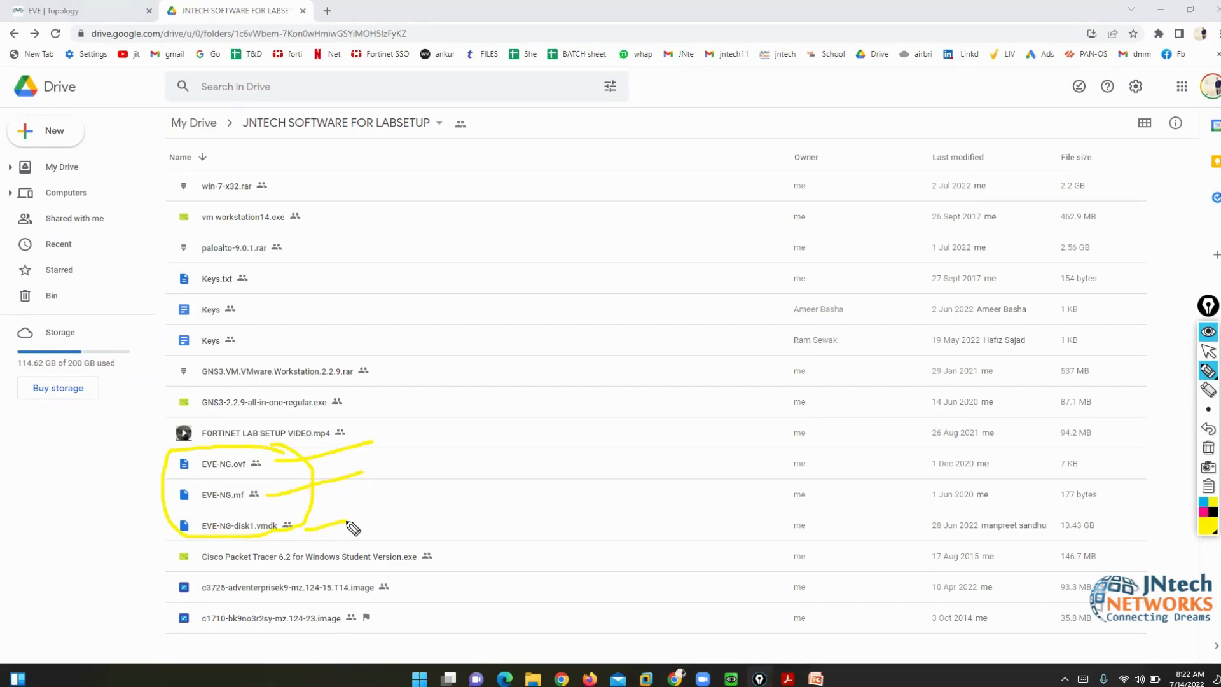
{"action": "mouse_move", "coordinate": [313, 527]}
{"action": "left_mouse_down"}
{"action": "mouse_move", "coordinate": [750, 539]}
{"action": "mouse_move", "coordinate": [1058, 526]}
{"action": "mouse_move", "coordinate": [1061, 547]}
{"action": "mouse_move", "coordinate": [1121, 526]}
{"action": "mouse_move", "coordinate": [1074, 518]}
{"action": "left_mouse_up"}
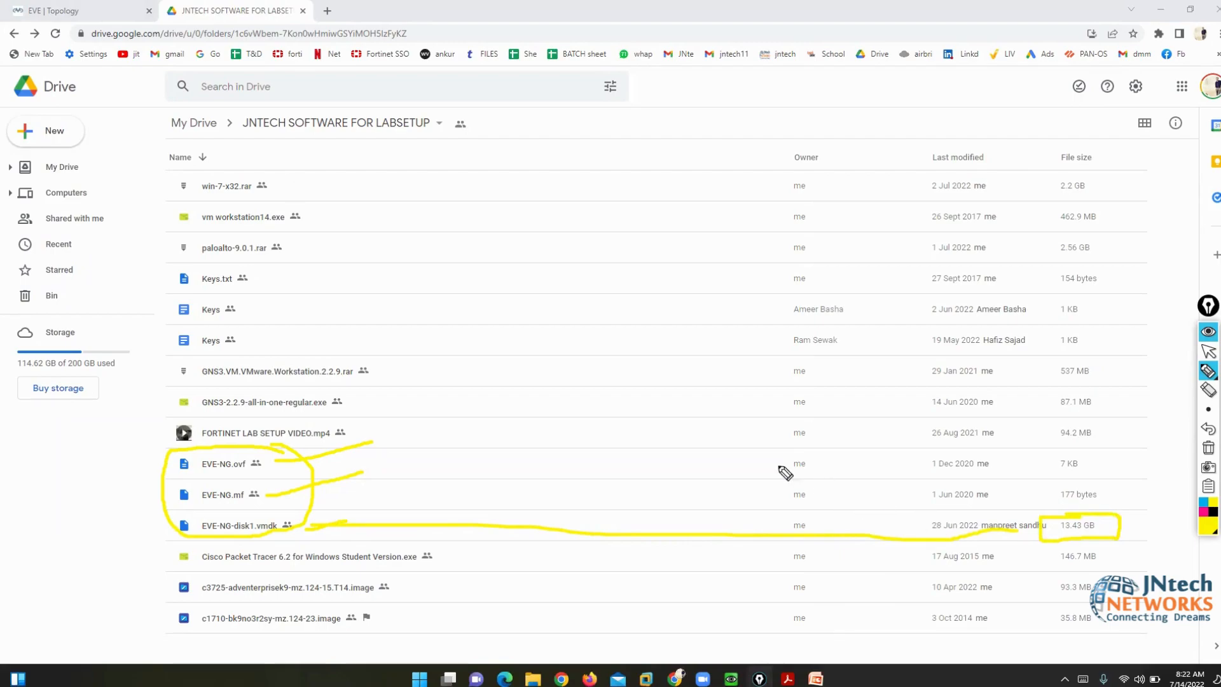
- Box in the vm workstation14.exe, Keys and win-7-x32.rar files
{"action": "mouse_move", "coordinate": [280, 205]}
{"action": "left_mouse_down"}
{"action": "mouse_move", "coordinate": [307, 212]}
{"action": "mouse_move", "coordinate": [297, 231]}
{"action": "left_mouse_up"}
{"action": "mouse_move", "coordinate": [195, 205]}
{"action": "left_mouse_down"}
{"action": "mouse_move", "coordinate": [159, 205]}
{"action": "mouse_move", "coordinate": [178, 231]}
{"action": "left_mouse_up"}
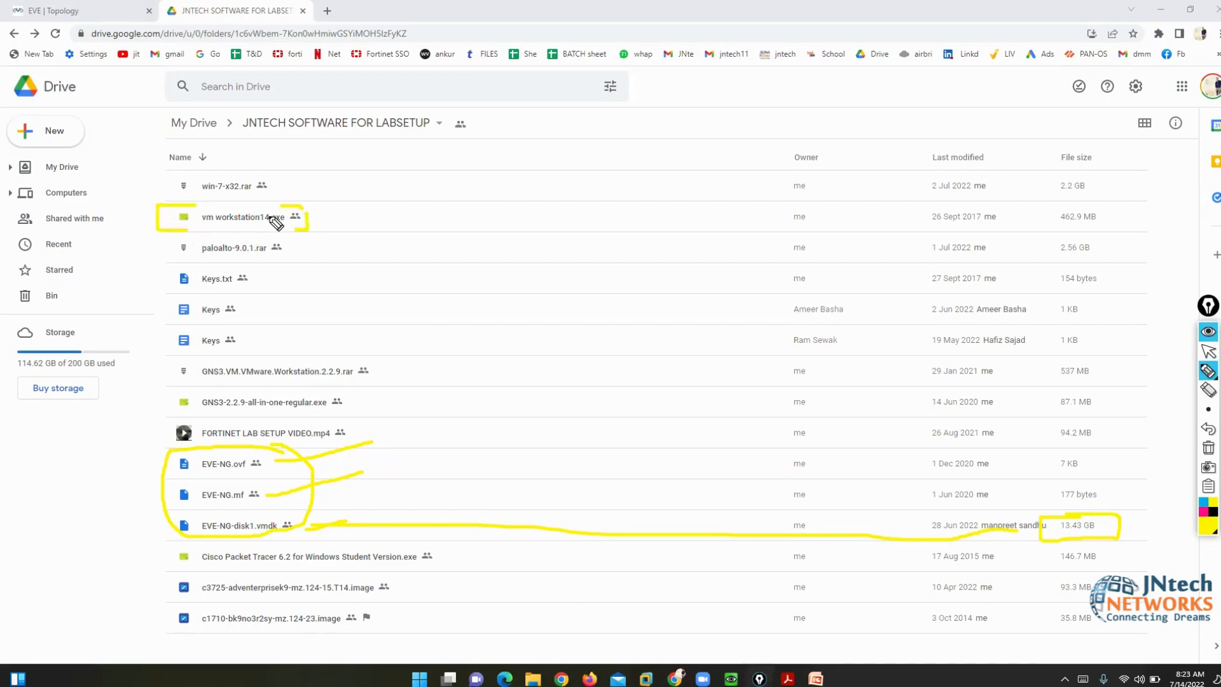
{"action": "mouse_move", "coordinate": [232, 299]}
{"action": "left_mouse_down"}
{"action": "mouse_move", "coordinate": [245, 307]}
{"action": "mouse_move", "coordinate": [234, 326]}
{"action": "left_mouse_up"}
{"action": "left_click_drag", "start_coordinate": [182, 297], "coordinate": [159, 300]}
{"action": "left_click_drag", "start_coordinate": [158, 300], "coordinate": [180, 324]}
{"action": "mouse_move", "coordinate": [266, 173]}
{"action": "left_mouse_down"}
{"action": "mouse_move", "coordinate": [278, 186]}
{"action": "mouse_move", "coordinate": [272, 205]}
{"action": "left_mouse_up"}
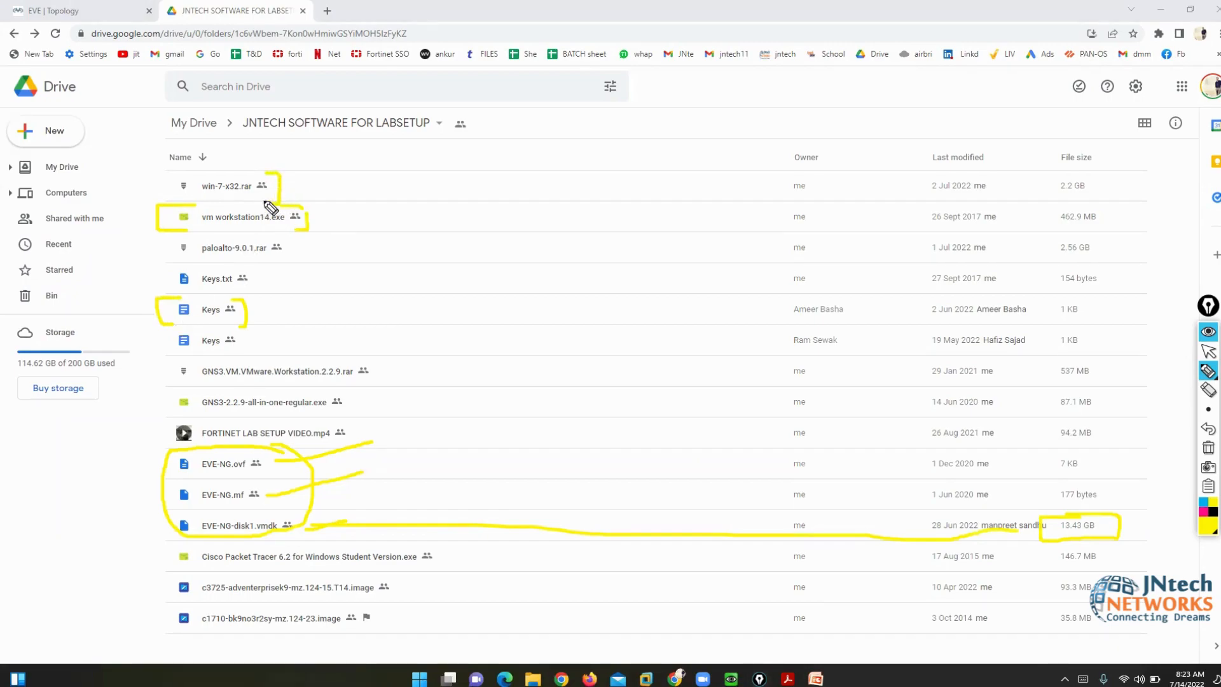
{"action": "mouse_move", "coordinate": [184, 169]}
{"action": "left_mouse_down"}
{"action": "mouse_move", "coordinate": [165, 196]}
{"action": "mouse_move", "coordinate": [182, 201]}
{"action": "left_mouse_up"}
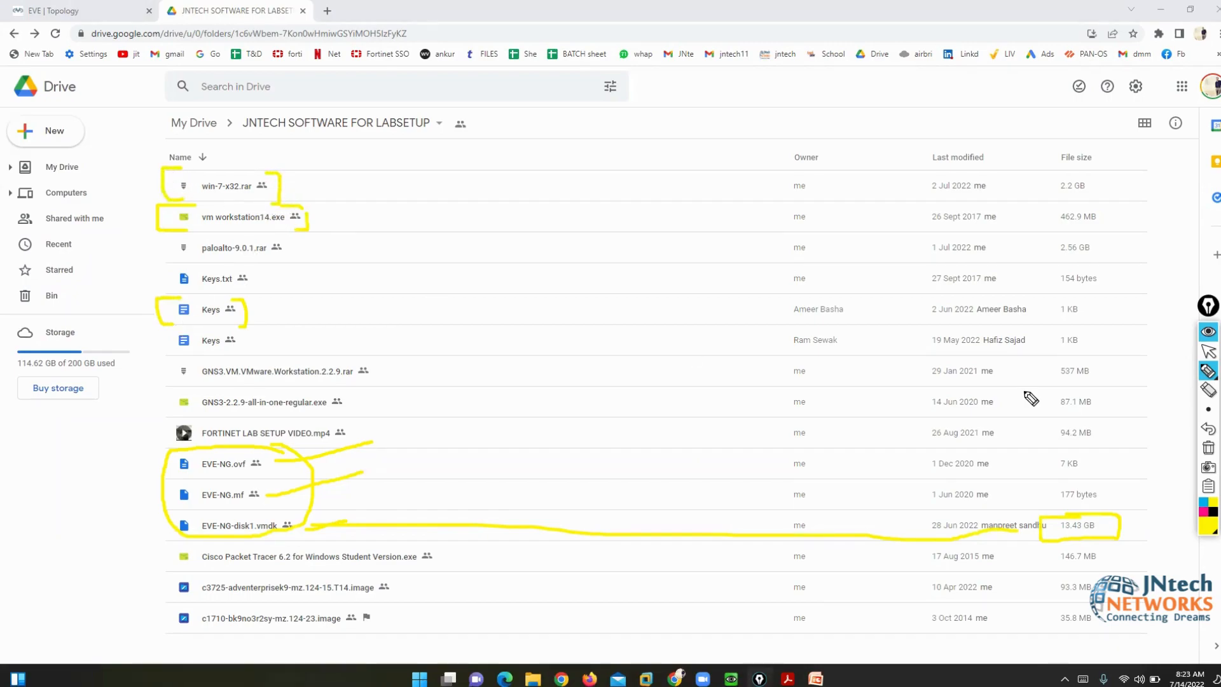
- Stop drawing, glance at the EVE topology tab, and check today's date in the calendar
{"action": "left_click", "coordinate": [1211, 353]}
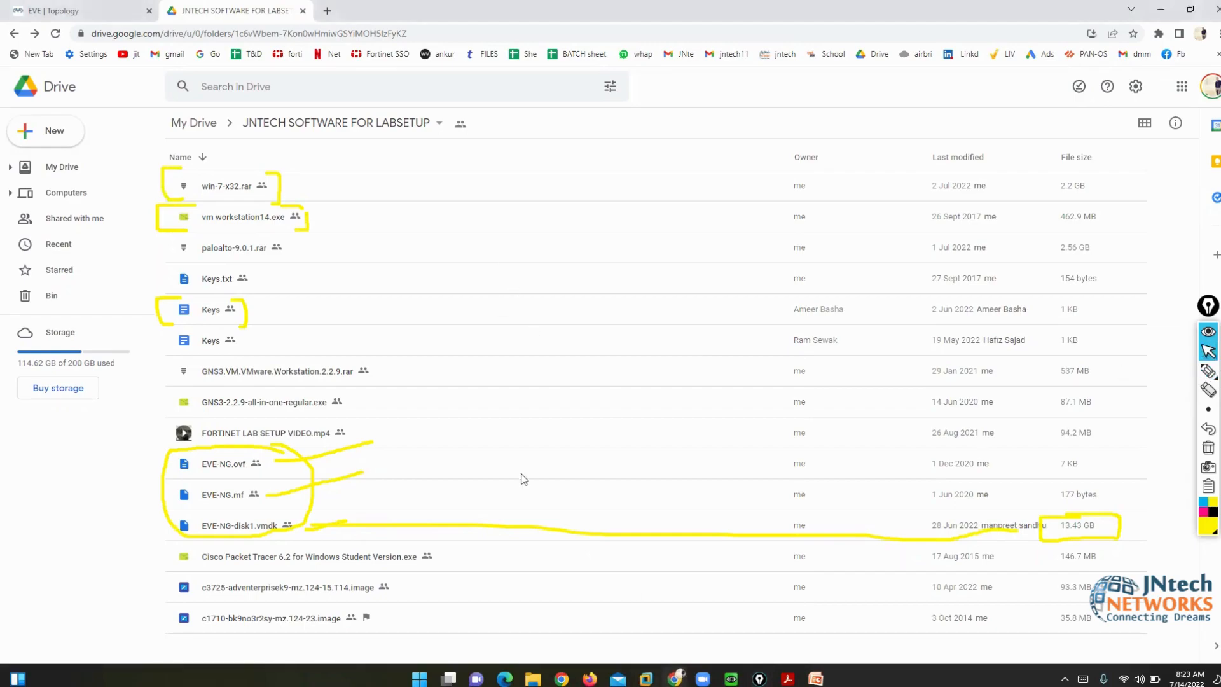
{"action": "left_click", "coordinate": [79, 11]}
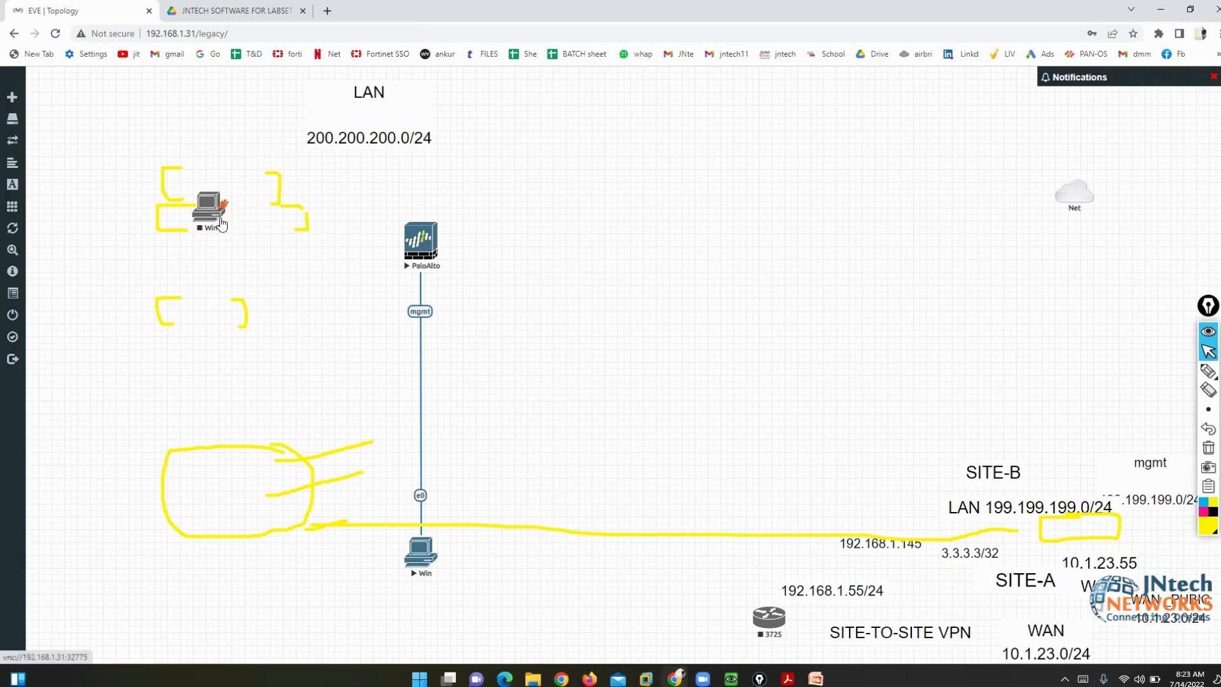
{"action": "left_click", "coordinate": [220, 15]}
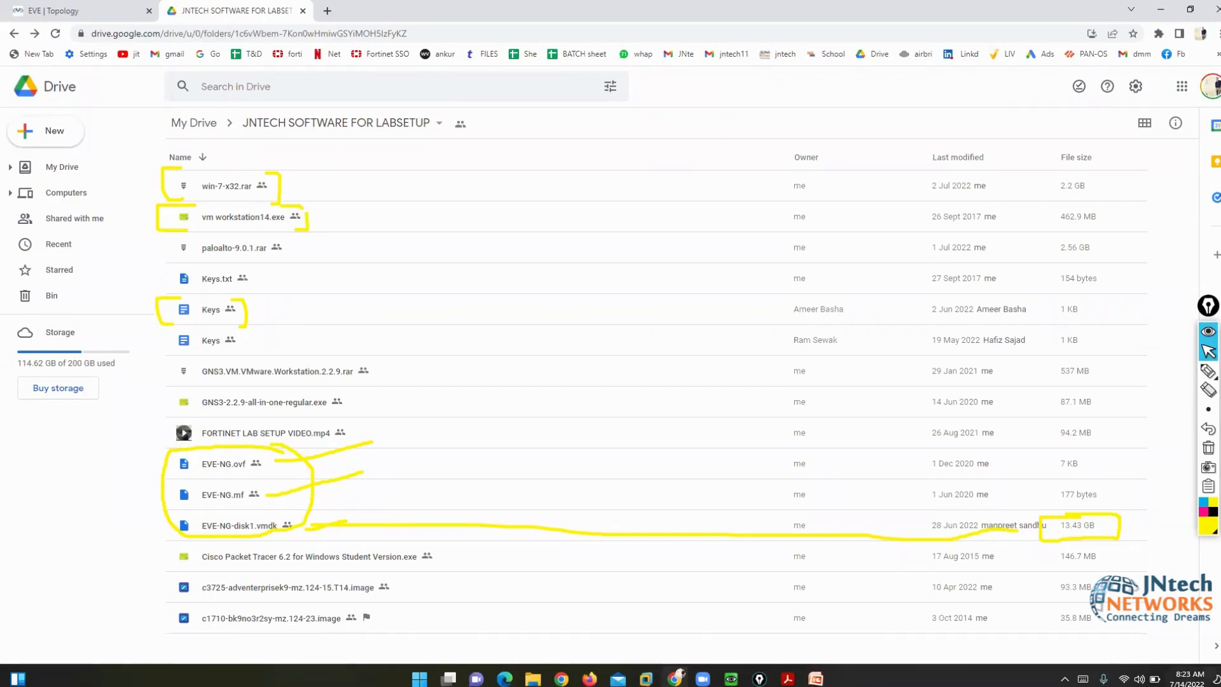
{"action": "left_click", "coordinate": [1195, 678]}
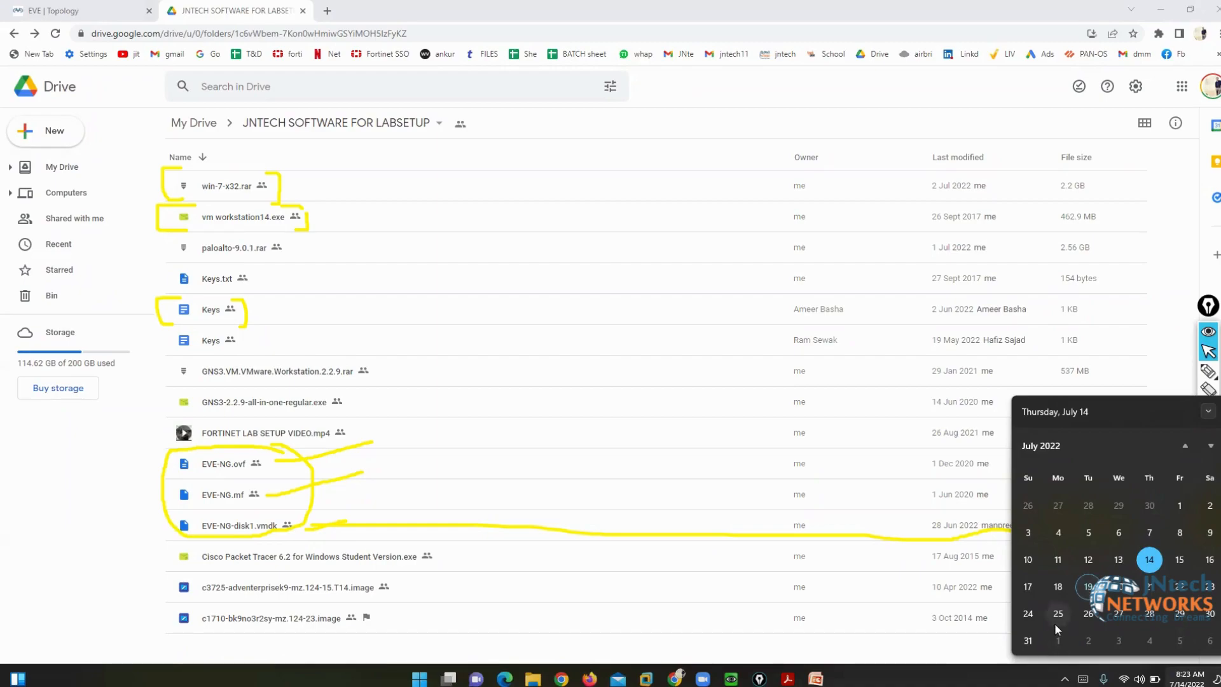
{"action": "left_click", "coordinate": [1111, 272]}
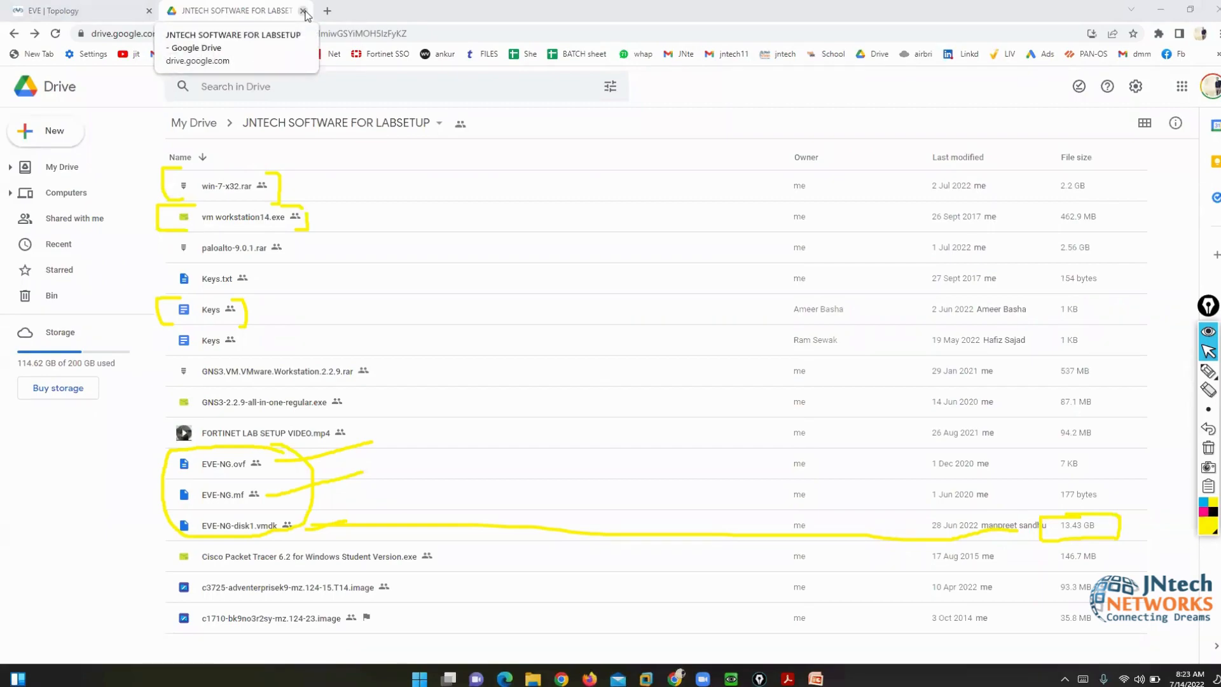
- Close the Drive tab, wipe the yellow marks, and bring the PaloAlto console forward
{"action": "left_click", "coordinate": [303, 11]}
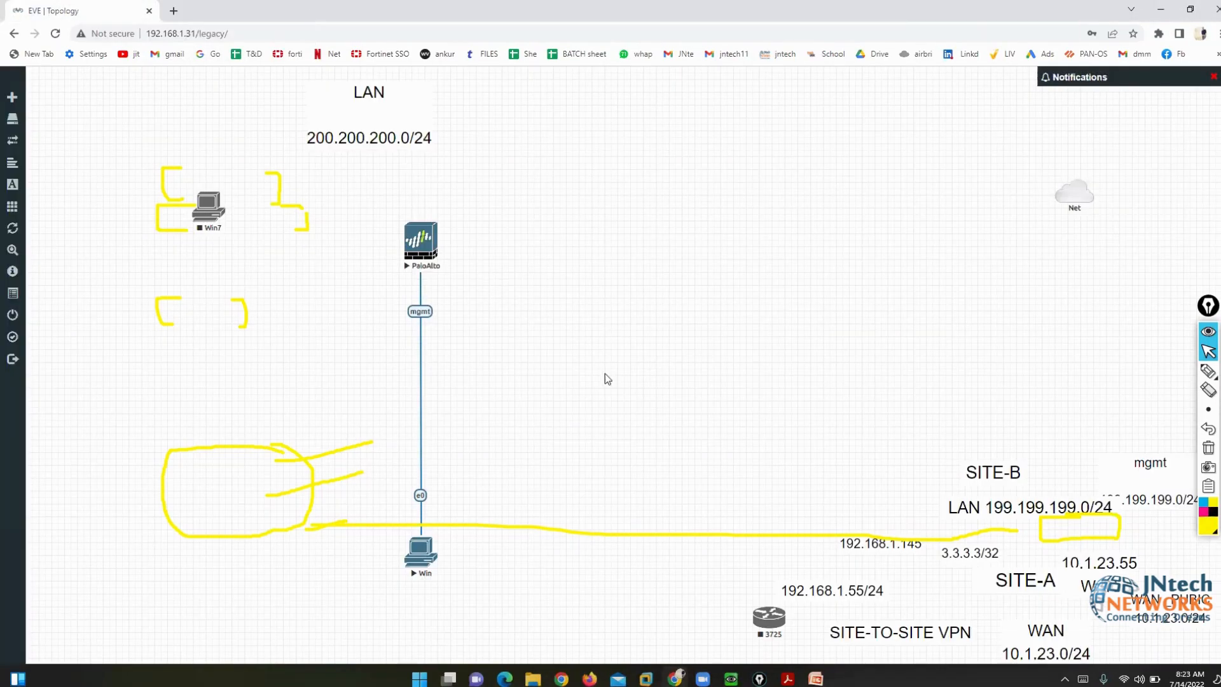
{"action": "left_click", "coordinate": [695, 65]}
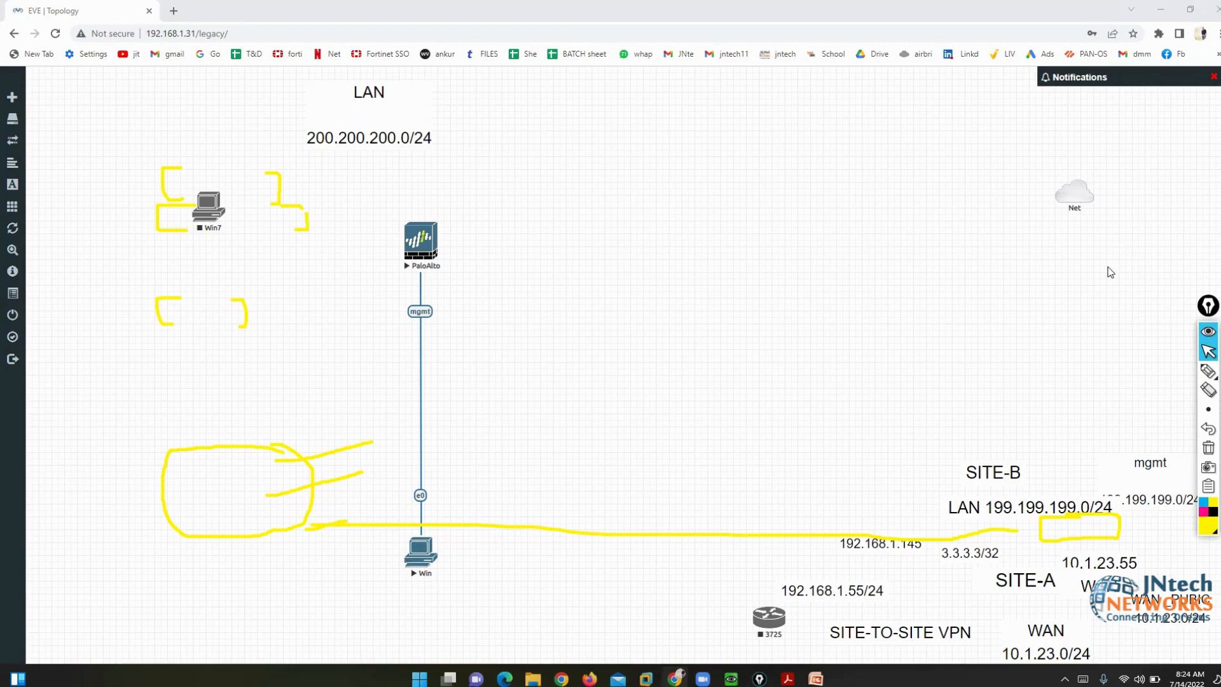
{"action": "left_click", "coordinate": [1208, 448]}
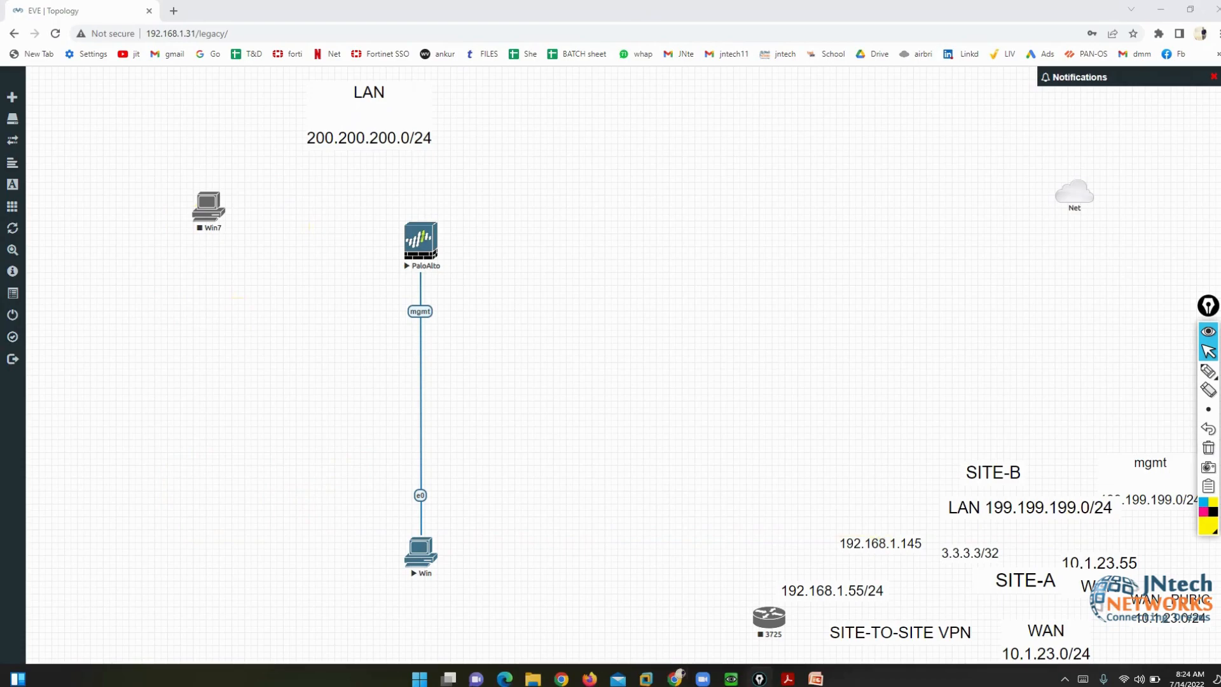
{"action": "mouse_move", "coordinate": [731, 678]}
{"action": "left_click", "coordinate": [650, 617]}
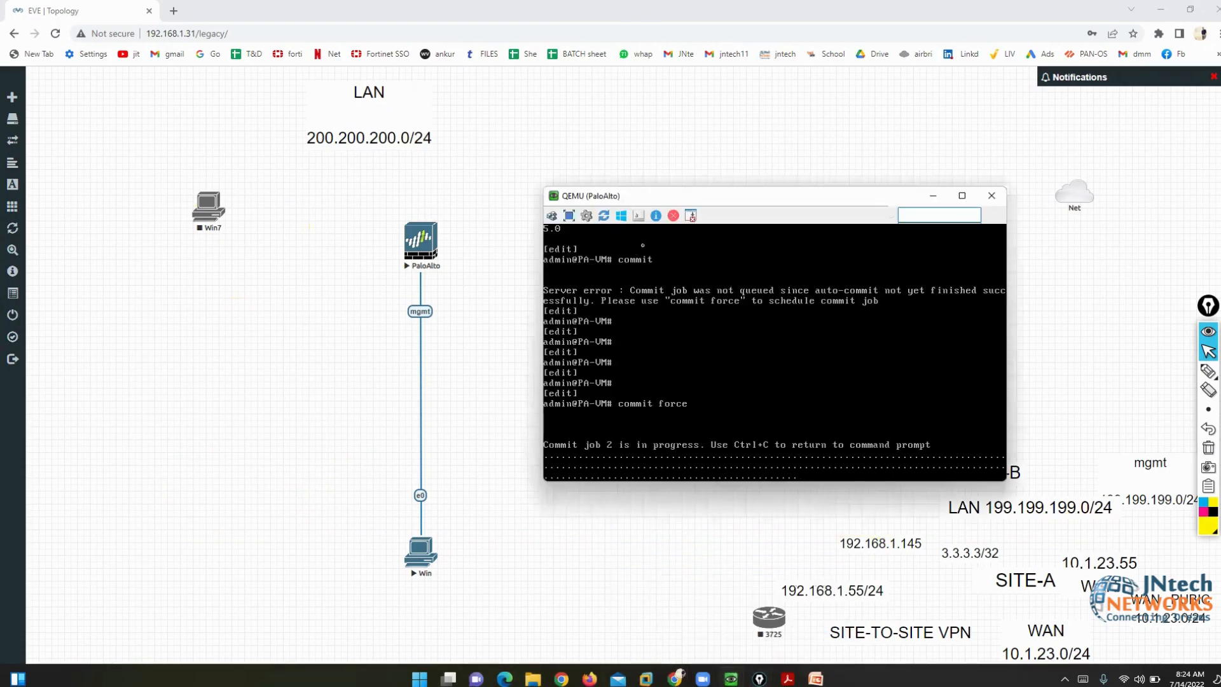
- Raise the PaloAlto console window while the forced commit job progresses past 90%
{"action": "left_click_drag", "start_coordinate": [670, 197], "coordinate": [659, 129]}
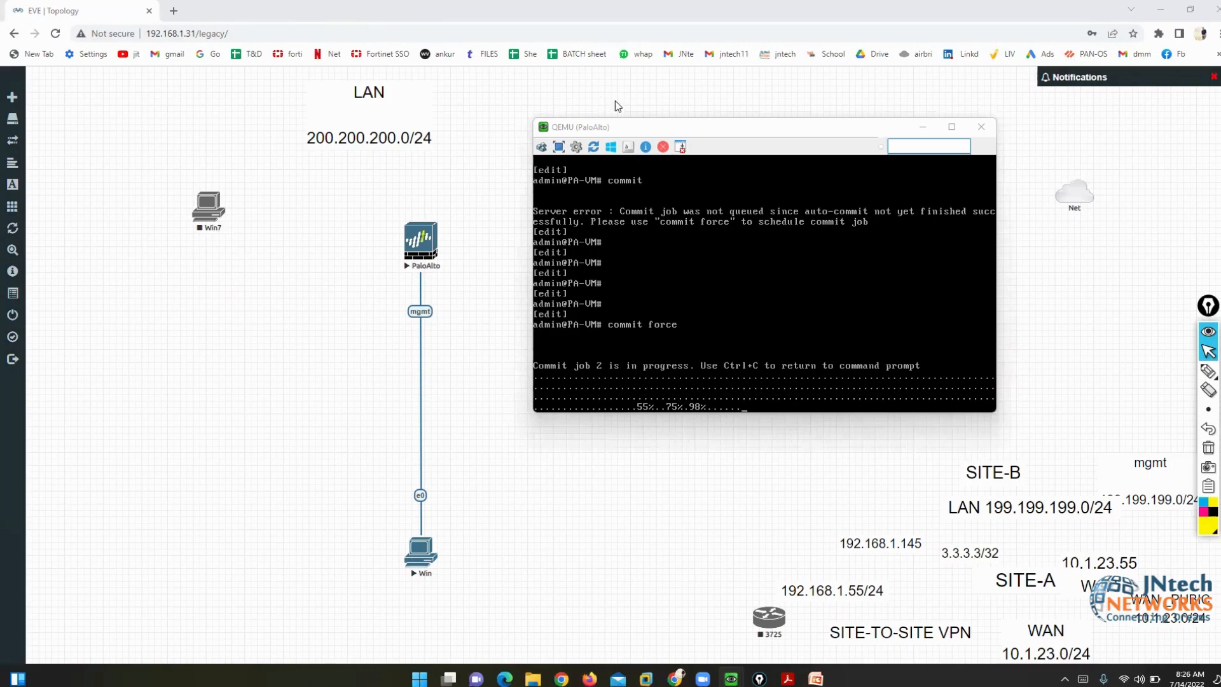
- Reposition the PaloAlto console window as the commit reaches 100%
{"action": "left_click_drag", "start_coordinate": [617, 128], "coordinate": [566, 91]}
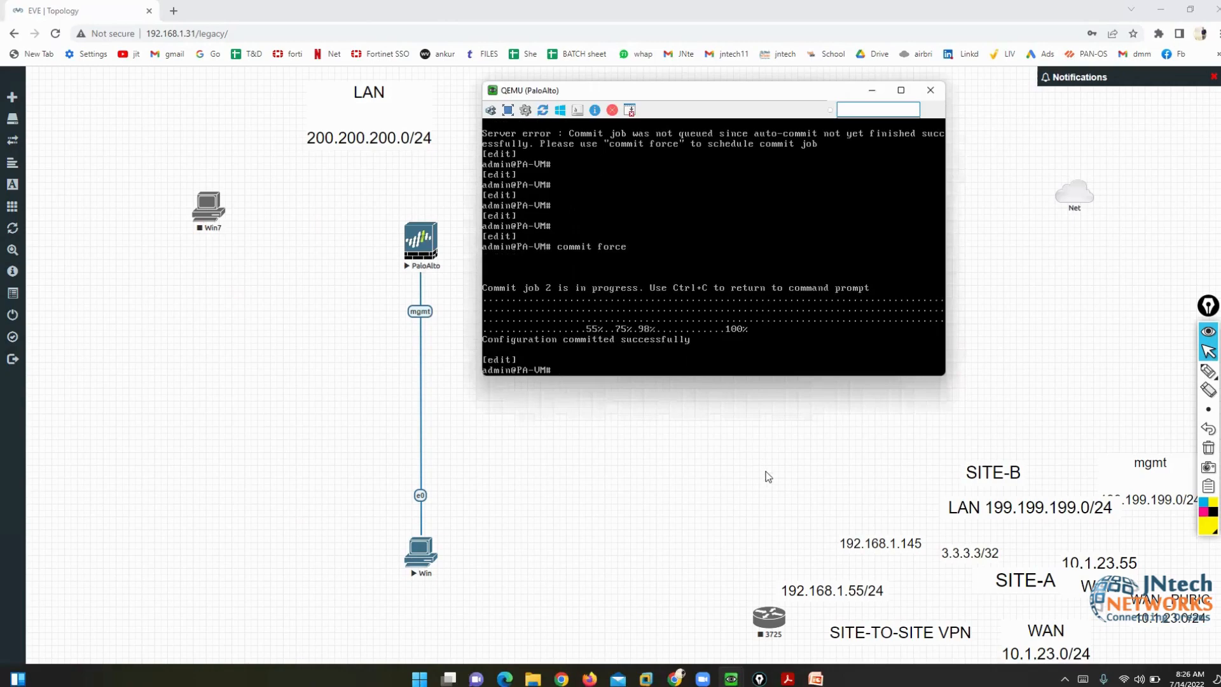
{"action": "left_click", "coordinate": [439, 64]}
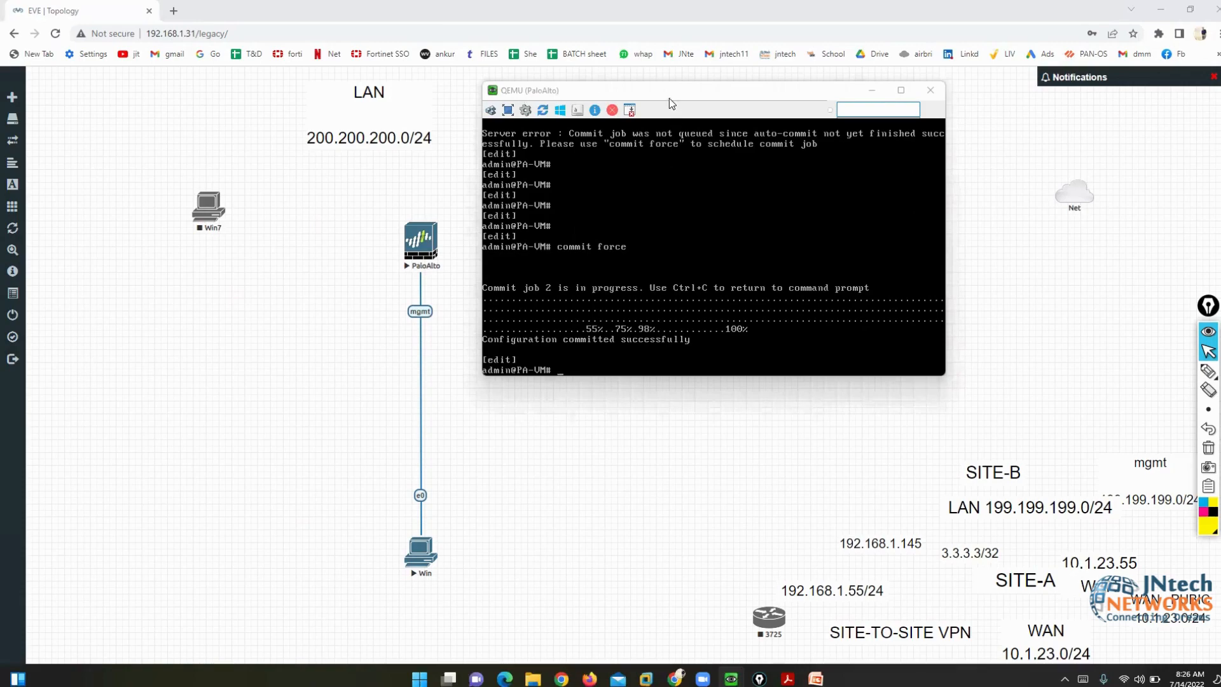
{"action": "left_click_drag", "start_coordinate": [659, 88], "coordinate": [691, 85]}
- Mark 'Configuration committed successfully' with the pen, clear it, and refocus the console
{"action": "mouse_move", "coordinate": [1208, 371]}
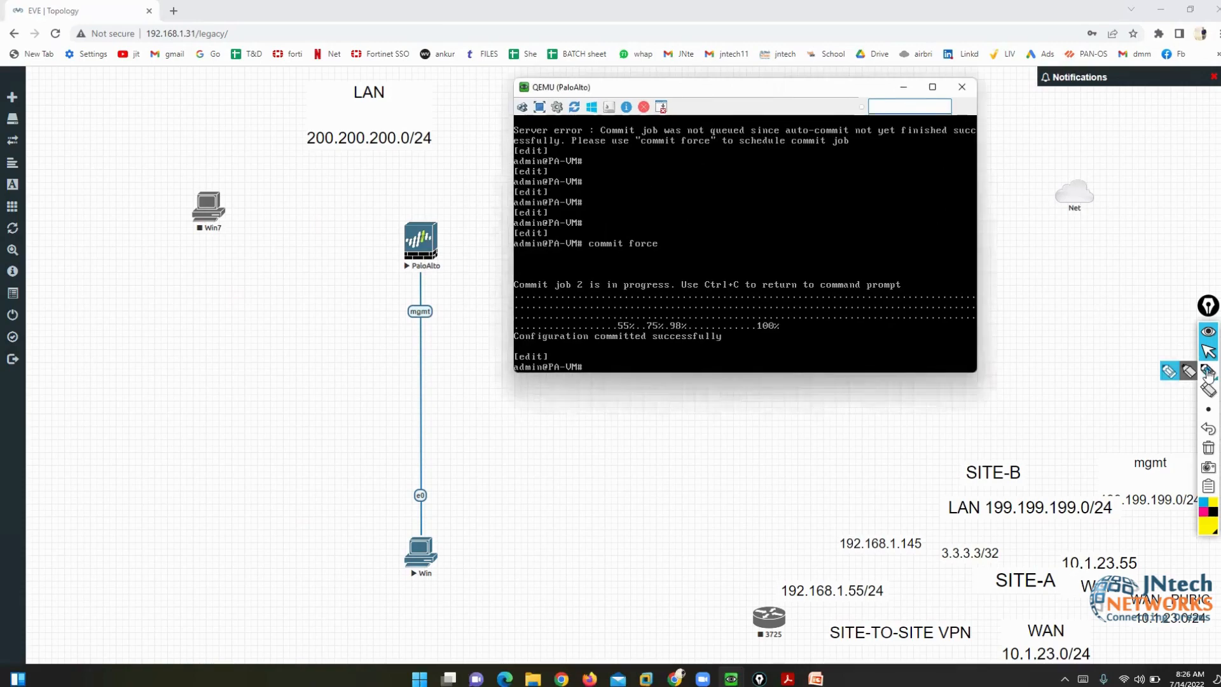
{"action": "left_click", "coordinate": [1169, 370]}
{"action": "mouse_move", "coordinate": [500, 347]}
{"action": "left_mouse_down"}
{"action": "mouse_move", "coordinate": [736, 347]}
{"action": "mouse_move", "coordinate": [737, 328]}
{"action": "mouse_move", "coordinate": [505, 335]}
{"action": "mouse_move", "coordinate": [502, 355]}
{"action": "left_mouse_up"}
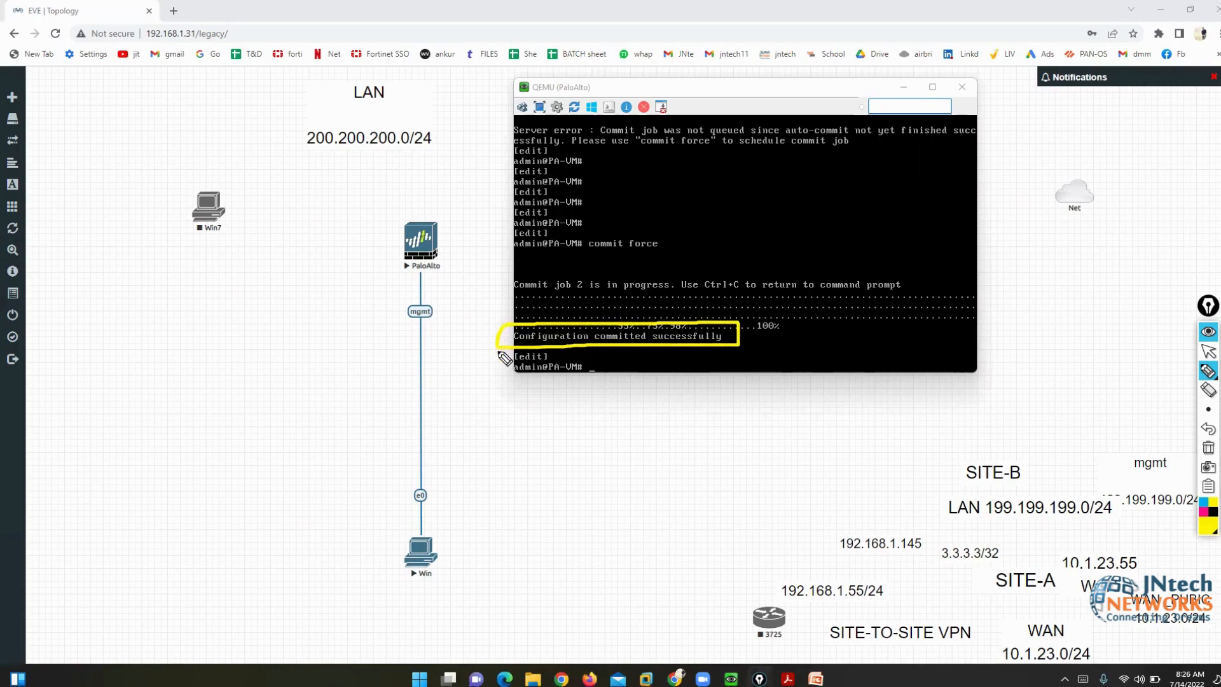
{"action": "left_click", "coordinate": [1208, 448]}
{"action": "left_click", "coordinate": [1208, 352]}
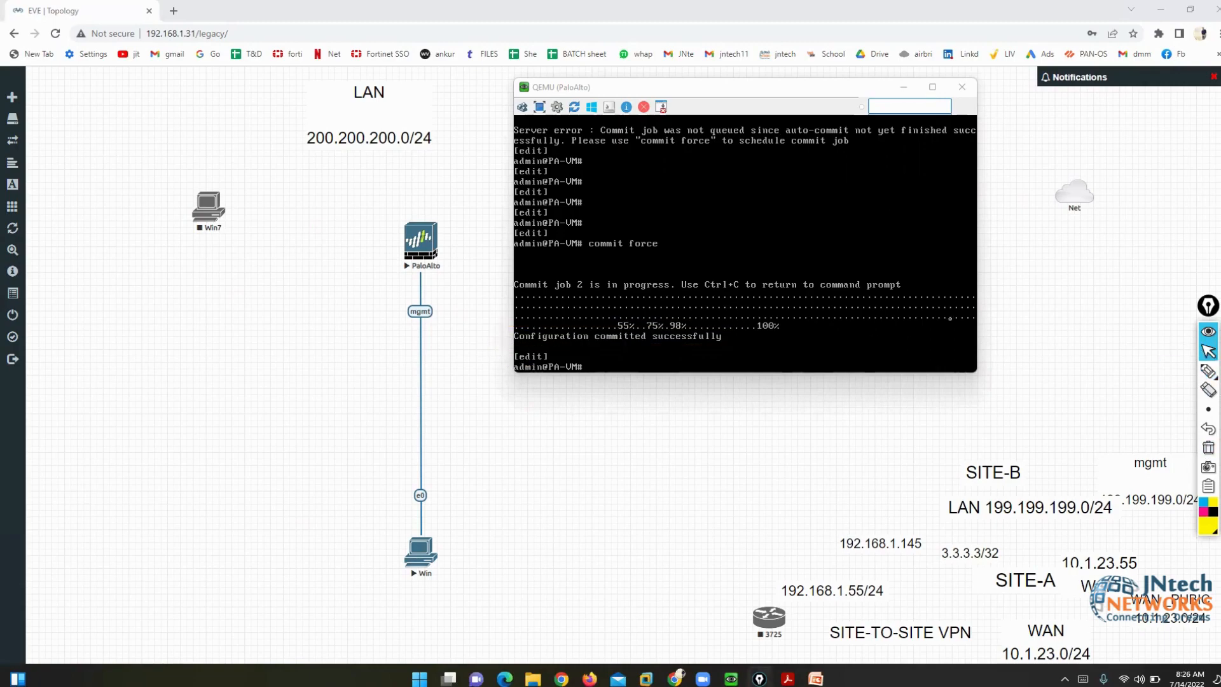
{"action": "left_click", "coordinate": [818, 300]}
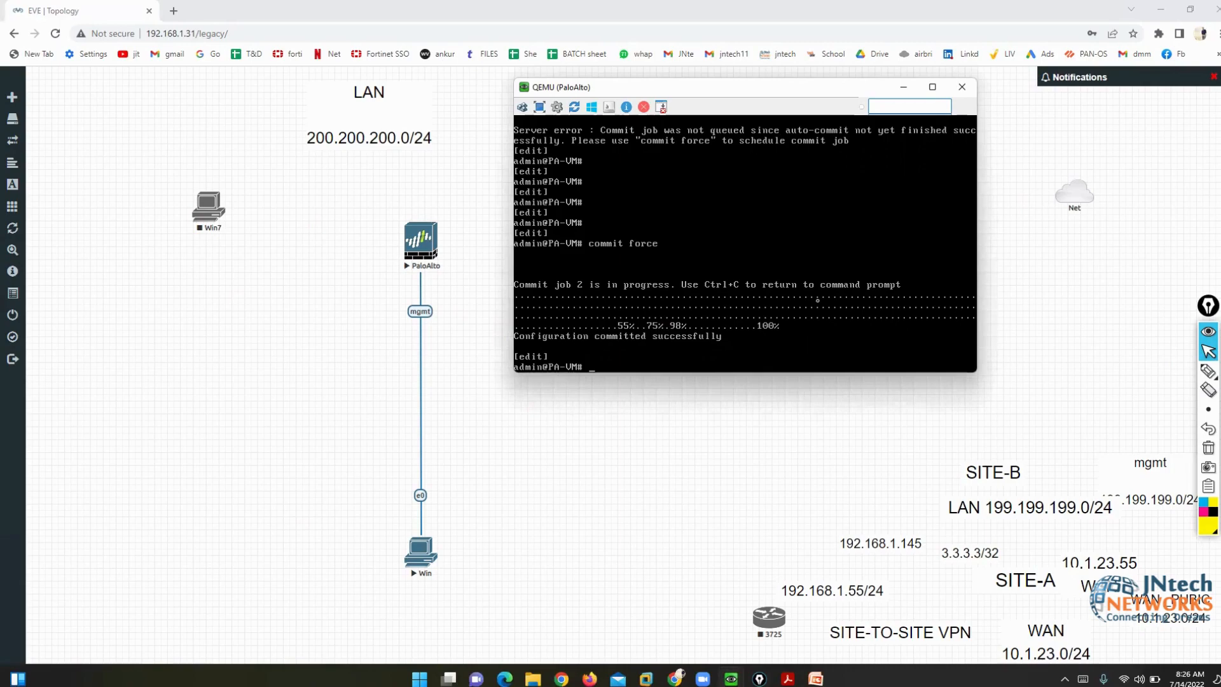
- Exit configuration mode and run 'show interface management' on the PaloAlto console
{"action": "key", "text": "Return"}
{"action": "key", "text": "Return"}
{"action": "type", "text": "exit"}
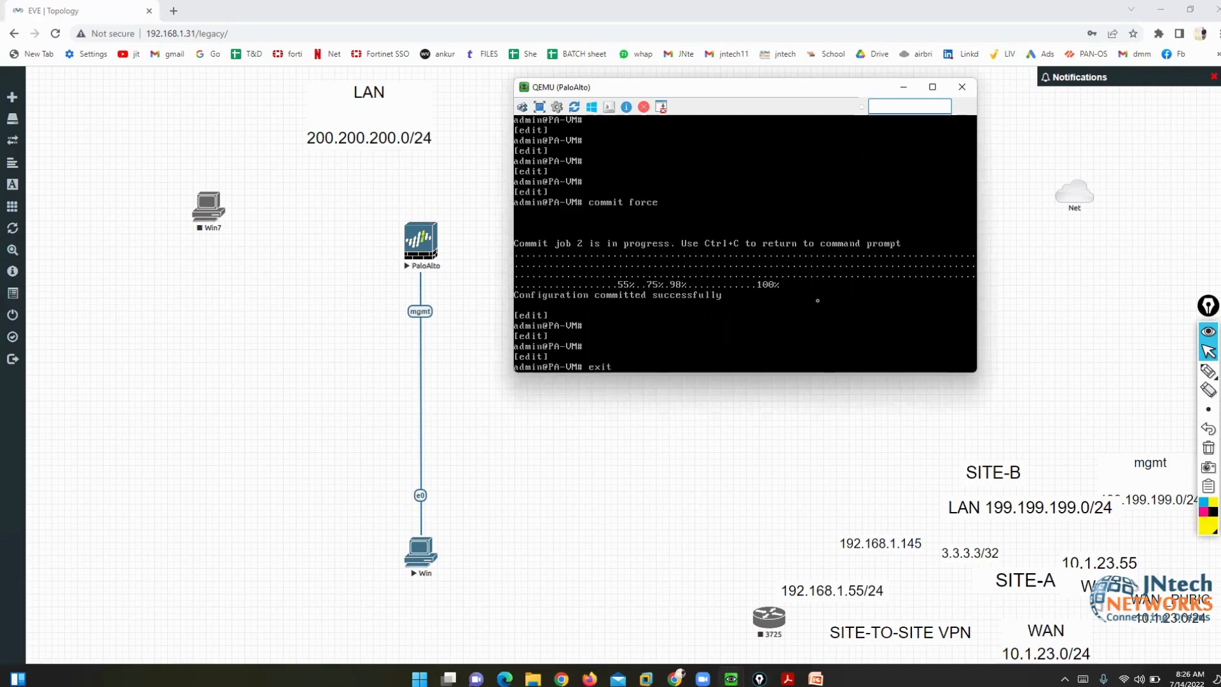
{"action": "key", "text": "Return"}
{"action": "key", "text": "Return"}
{"action": "key", "text": "Return"}
{"action": "type", "text": "show interface management"}
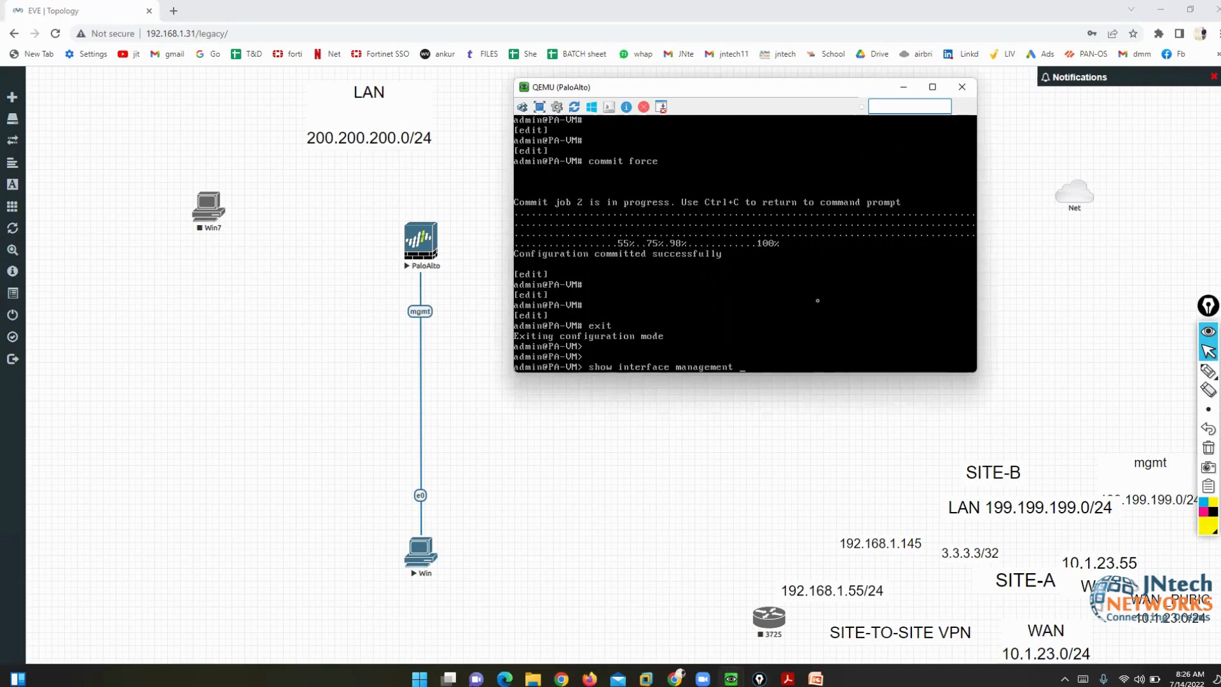
{"action": "key", "text": "Return"}
- Bracket the 199.199.199.1 IP and 255.255.255.0 netmask lines with the highlighter, then quit the pager
{"action": "mouse_move", "coordinate": [1208, 371]}
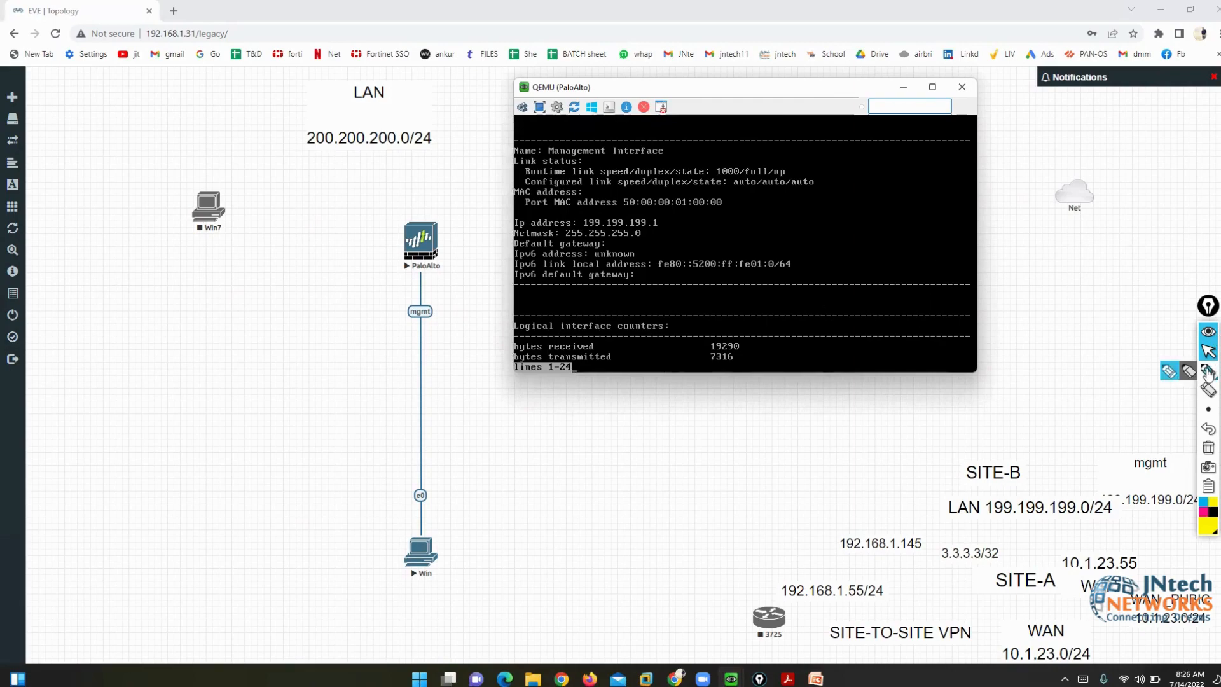
{"action": "left_click", "coordinate": [1171, 373]}
{"action": "mouse_move", "coordinate": [647, 210]}
{"action": "left_mouse_down"}
{"action": "mouse_move", "coordinate": [666, 219]}
{"action": "mouse_move", "coordinate": [670, 250]}
{"action": "mouse_move", "coordinate": [645, 243]}
{"action": "left_mouse_up"}
{"action": "mouse_move", "coordinate": [515, 214]}
{"action": "left_mouse_down"}
{"action": "mouse_move", "coordinate": [497, 232]}
{"action": "mouse_move", "coordinate": [514, 234]}
{"action": "left_mouse_up"}
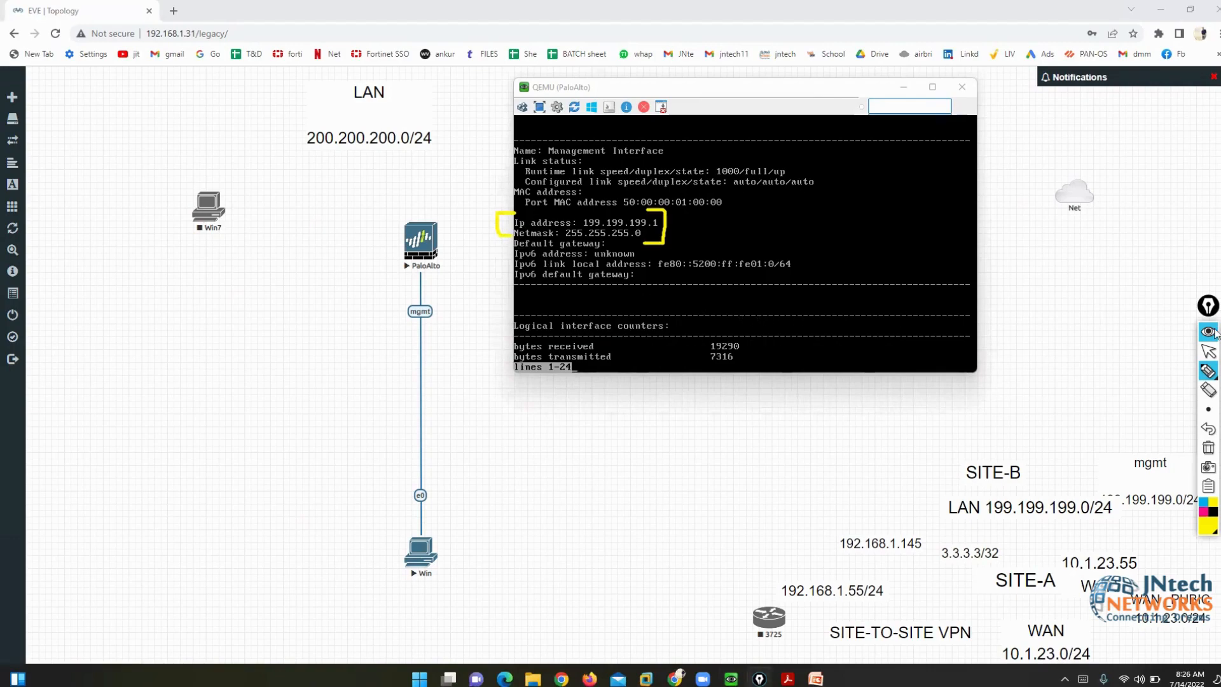
{"action": "left_click", "coordinate": [1208, 351]}
{"action": "left_click", "coordinate": [659, 328]}
{"action": "key", "text": "q"}
{"action": "key", "text": "Return"}
{"action": "key", "text": "Return"}
{"action": "key", "text": "Return"}
{"action": "key", "text": "Return"}
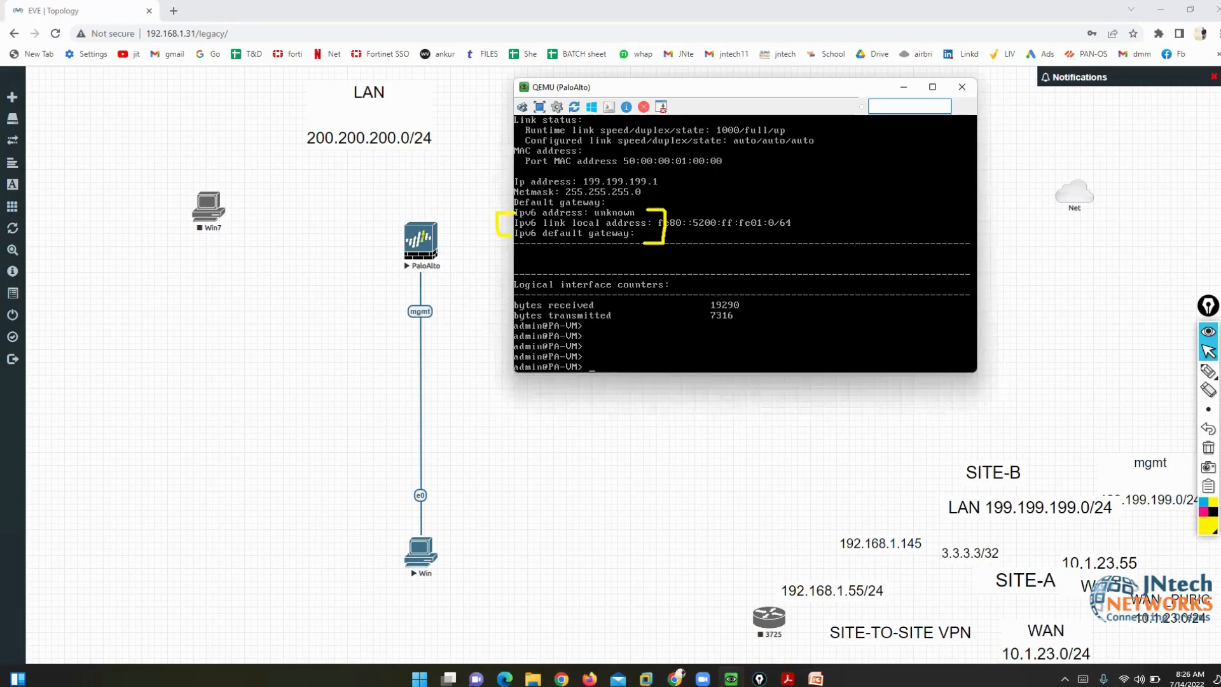
- Show the PDF lab slide and place the PaloAlto console beside its command list
{"action": "left_click", "coordinate": [787, 678]}
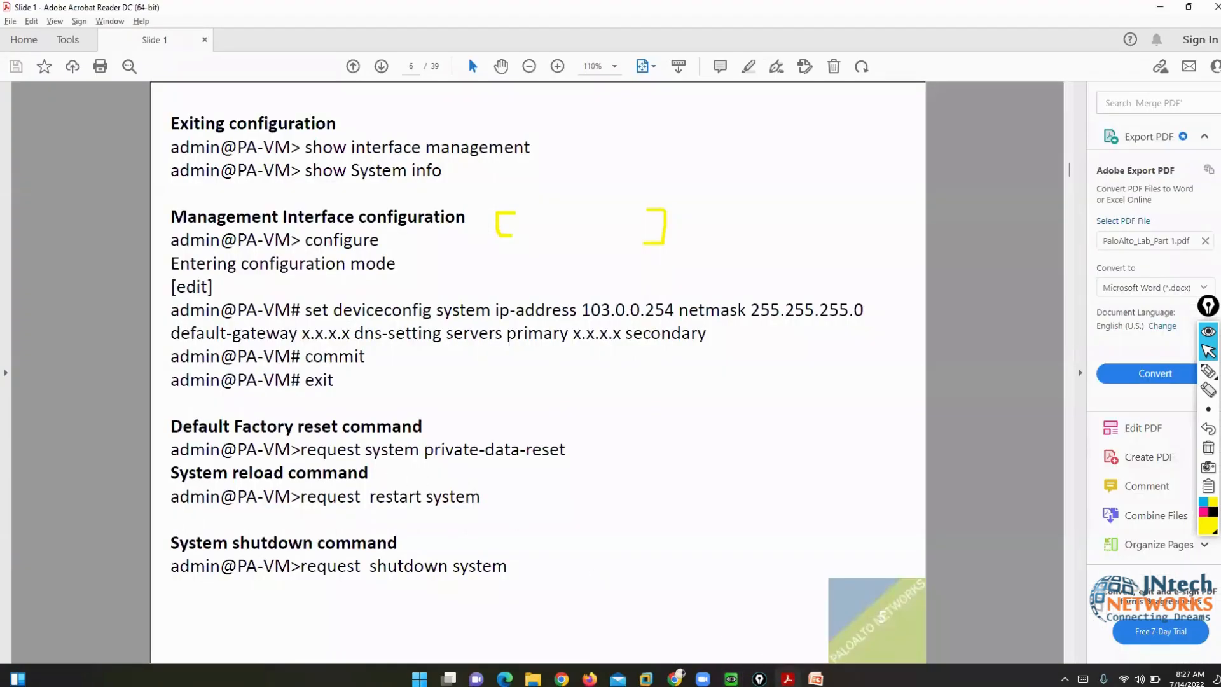
{"action": "left_click", "coordinate": [731, 679]}
{"action": "left_click", "coordinate": [674, 624]}
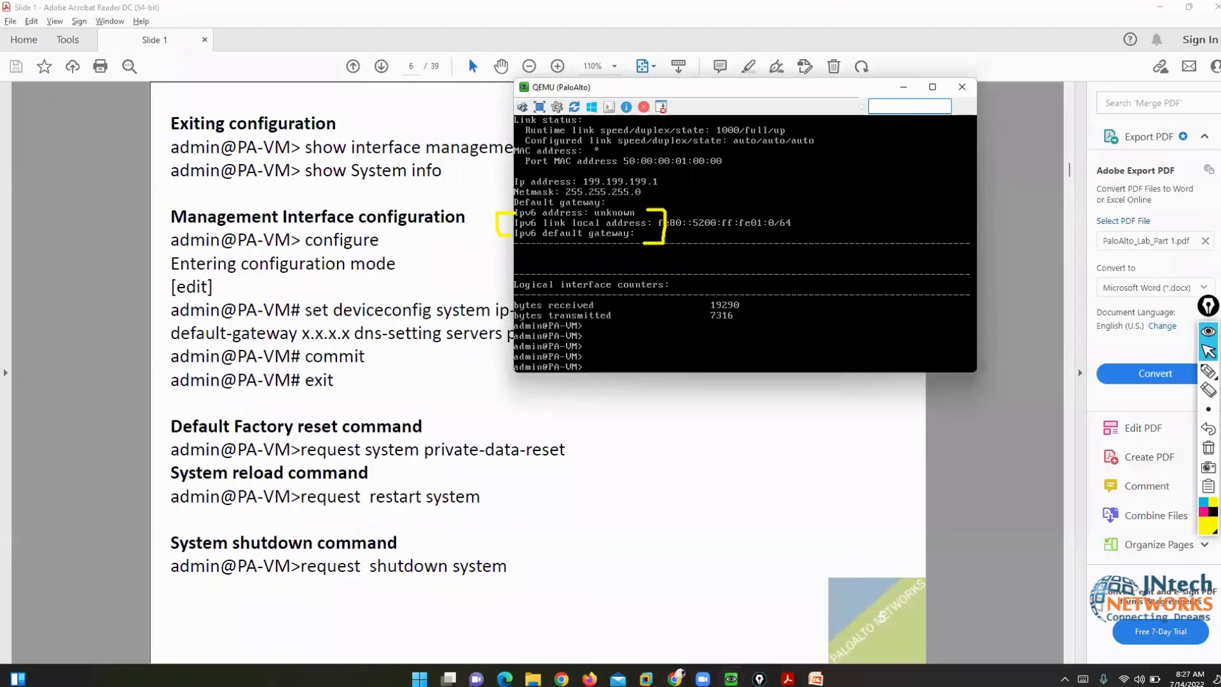
{"action": "left_click_drag", "start_coordinate": [559, 79], "coordinate": [725, 285]}
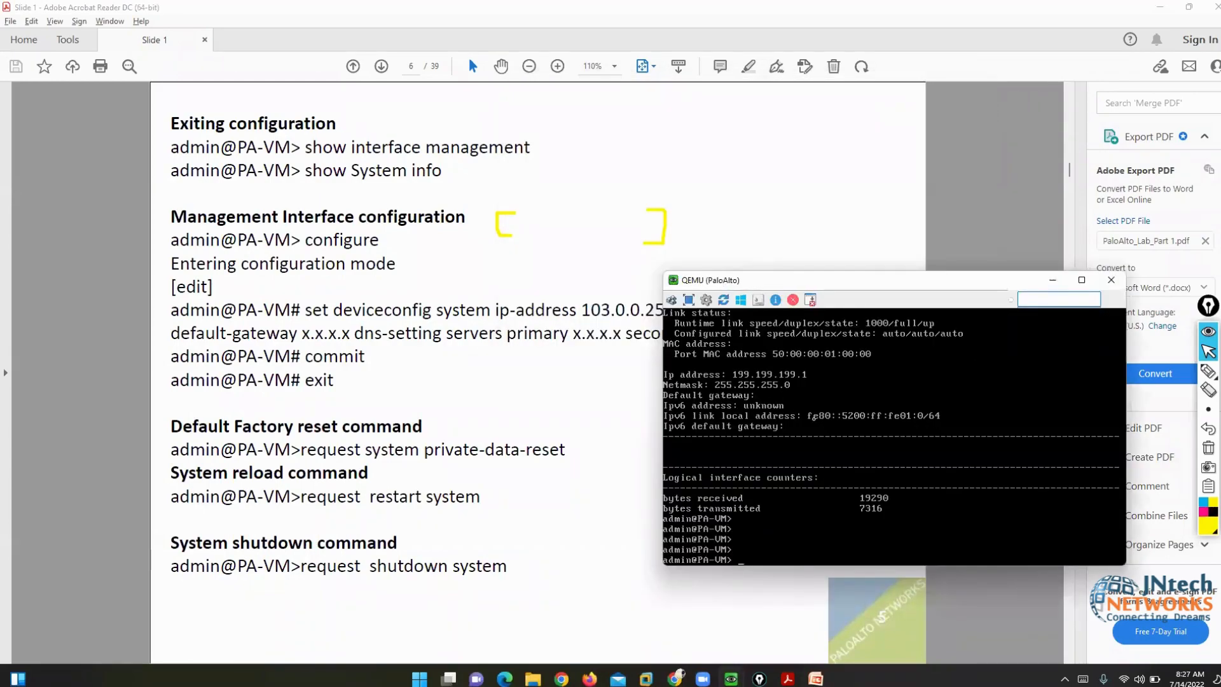
- Type and erase the example commands 'request system private-data-reset', 'shutdown system' and 'restart system'
{"action": "type", "text": "request system private-data-reset"}
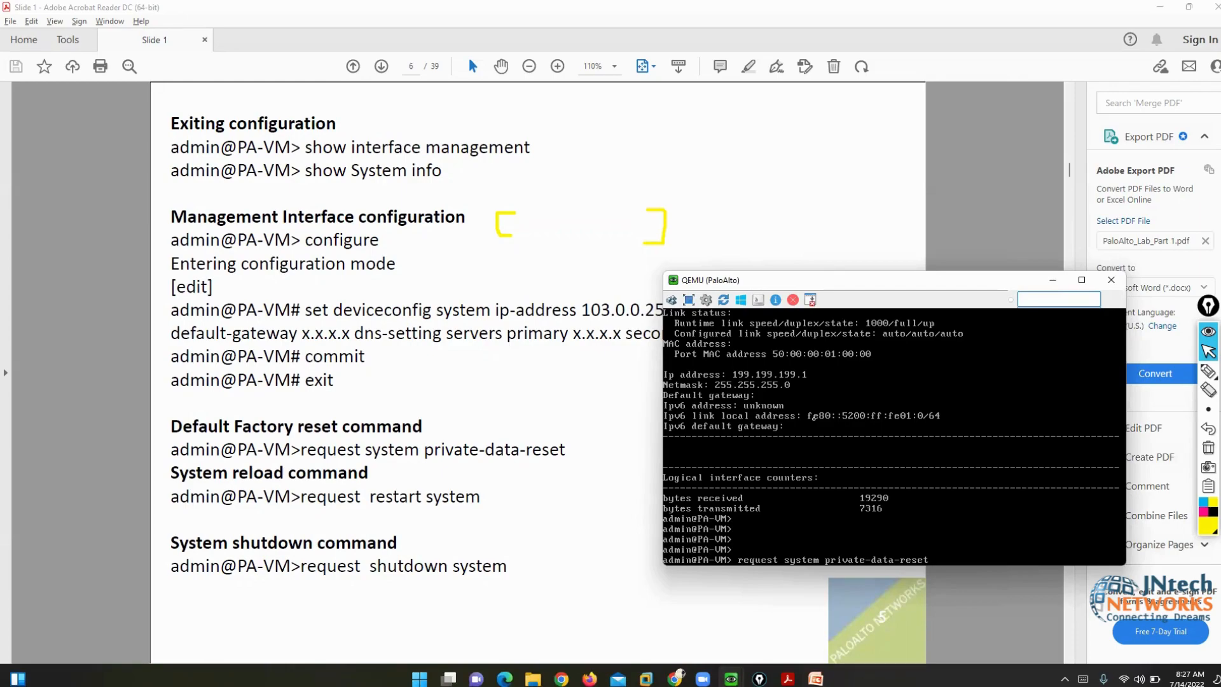
{"action": "key", "text": "BackSpace"}
{"action": "key", "text": "BackSpace"}
{"action": "key", "text": "BackSpace"}
{"action": "key", "text": "BackSpace"}
{"action": "key", "text": "BackSpace"}
{"action": "key", "text": "BackSpace"}
{"action": "key", "text": "BackSpace"}
{"action": "key", "text": "BackSpace"}
{"action": "key", "text": "BackSpace"}
{"action": "key", "text": "BackSpace"}
{"action": "key", "text": "BackSpace"}
{"action": "key", "text": "BackSpace"}
{"action": "key", "text": "BackSpace"}
{"action": "key", "text": "BackSpace"}
{"action": "key", "text": "BackSpace"}
{"action": "key", "text": "BackSpace"}
{"action": "key", "text": "BackSpace"}
{"action": "key", "text": "BackSpace"}
{"action": "key", "text": "BackSpace"}
{"action": "key", "text": "BackSpace"}
{"action": "key", "text": "BackSpace"}
{"action": "key", "text": "BackSpace"}
{"action": "key", "text": "BackSpace"}
{"action": "type", "text": "shutdown "}
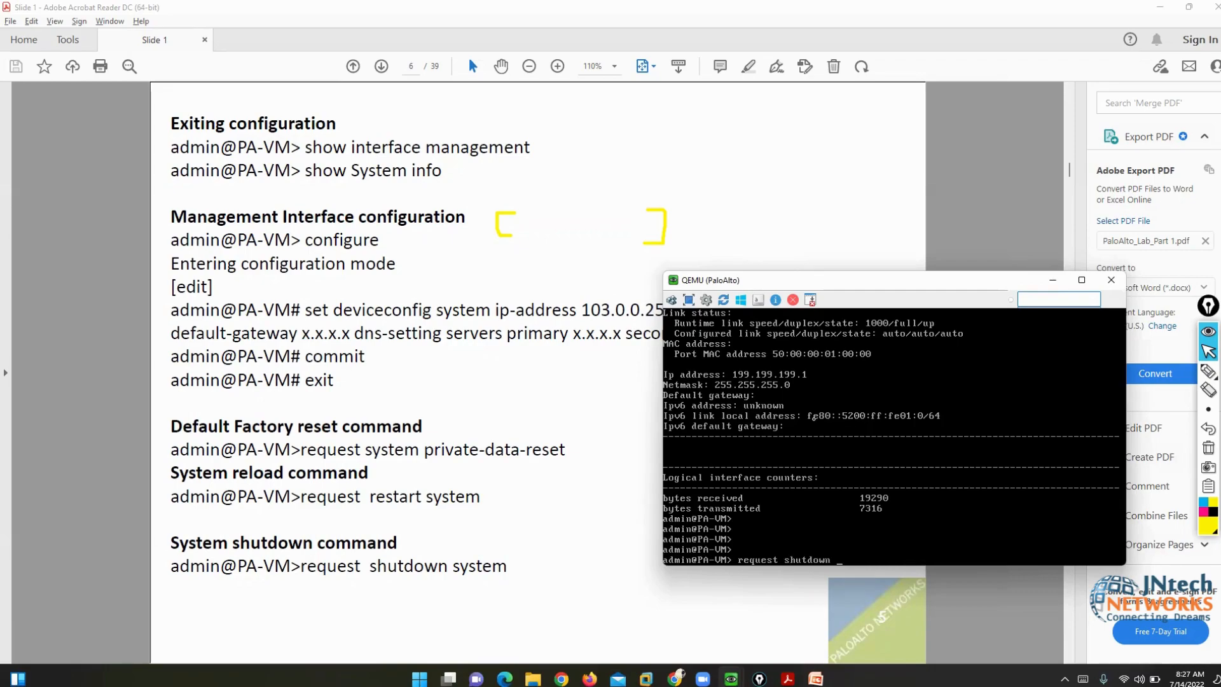
{"action": "type", "text": "system"}
{"action": "key", "text": "BackSpace"}
{"action": "key", "text": "BackSpace"}
{"action": "key", "text": "BackSpace"}
{"action": "key", "text": "BackSpace"}
{"action": "key", "text": "BackSpace"}
{"action": "key", "text": "BackSpace"}
{"action": "key", "text": "BackSpace"}
{"action": "key", "text": "BackSpace"}
{"action": "key", "text": "BackSpace"}
{"action": "key", "text": "BackSpace"}
{"action": "key", "text": "BackSpace"}
{"action": "key", "text": "BackSpace"}
{"action": "key", "text": "BackSpace"}
{"action": "key", "text": "BackSpace"}
{"action": "key", "text": "BackSpace"}
{"action": "key", "text": "BackSpace"}
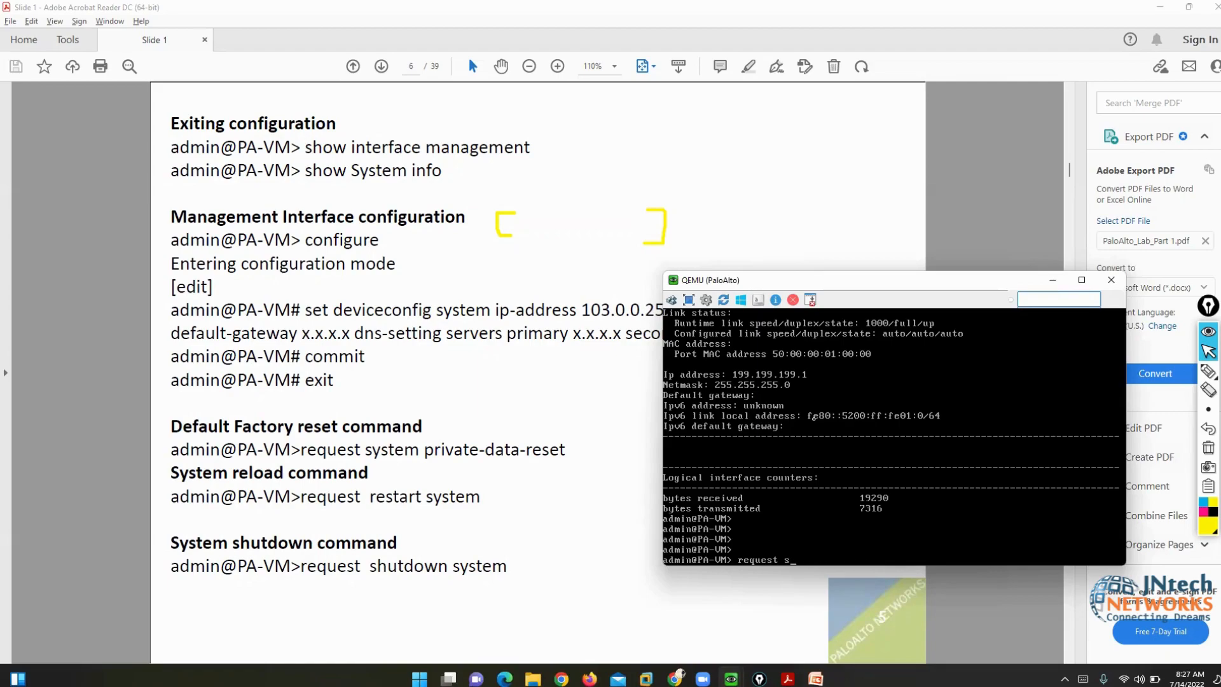
{"action": "type", "text": "res"}
{"action": "key", "text": "BackSpace"}
{"action": "type", "text": "start system"}
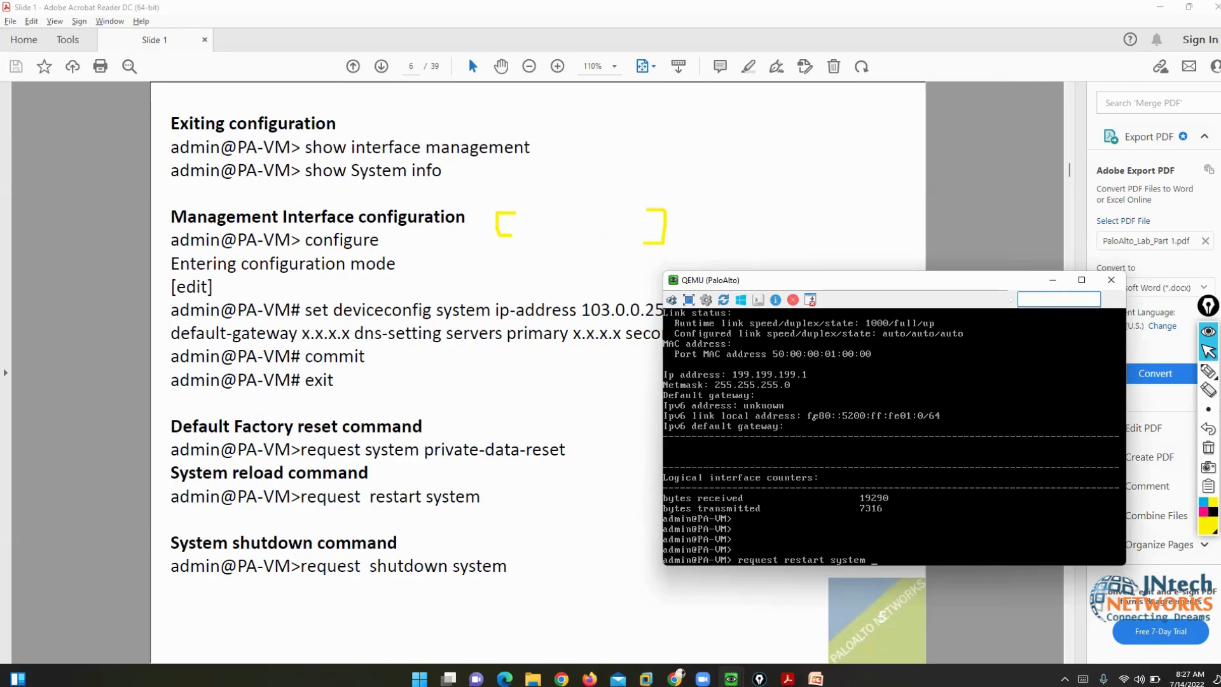
{"action": "key", "text": "BackSpace"}
{"action": "key", "text": "BackSpace"}
{"action": "key", "text": "BackSpace"}
{"action": "key", "text": "BackSpace"}
{"action": "key", "text": "BackSpace"}
{"action": "key", "text": "BackSpace"}
{"action": "key", "text": "BackSpace"}
{"action": "key", "text": "BackSpace"}
{"action": "key", "text": "BackSpace"}
{"action": "key", "text": "BackSpace"}
{"action": "key", "text": "BackSpace"}
{"action": "key", "text": "BackSpace"}
{"action": "key", "text": "BackSpace"}
{"action": "key", "text": "BackSpace"}
{"action": "key", "text": "BackSpace"}
{"action": "key", "text": "BackSpace"}
{"action": "key", "text": "BackSpace"}
{"action": "key", "text": "BackSpace"}
{"action": "key", "text": "BackSpace"}
{"action": "key", "text": "BackSpace"}
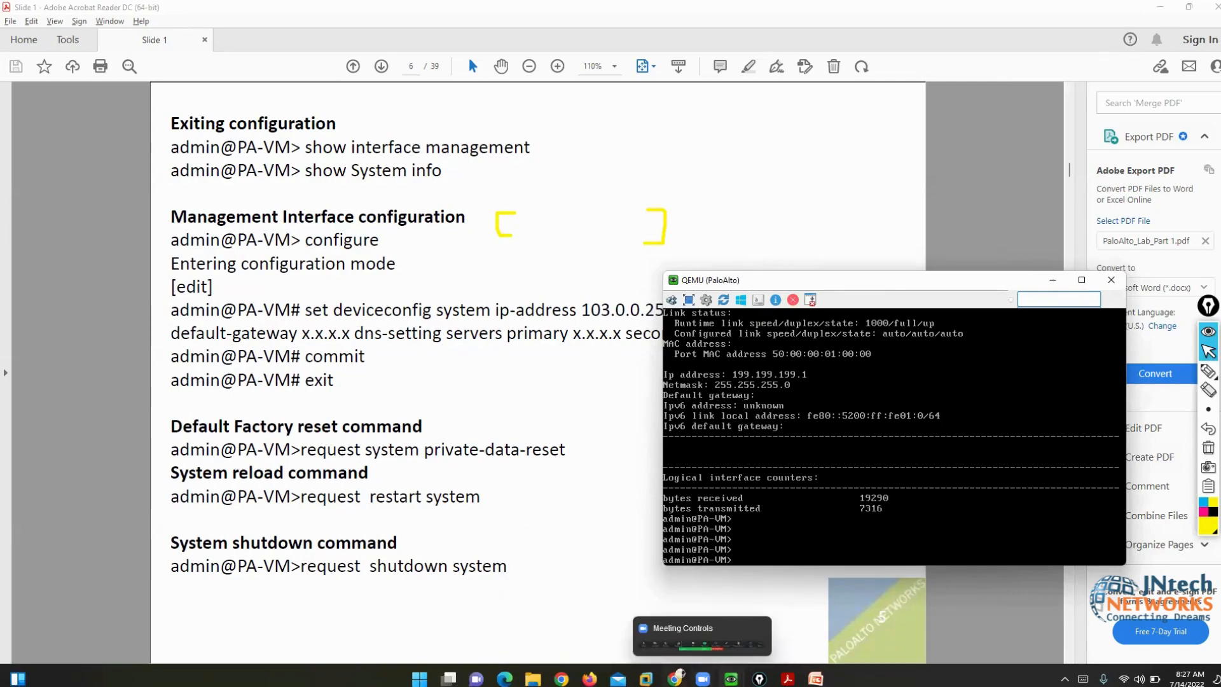
- Ping 199.199.199.1 from the Win7 VM and get four replies with 0% loss, then launch Chrome
{"action": "left_click", "coordinate": [652, 558]}
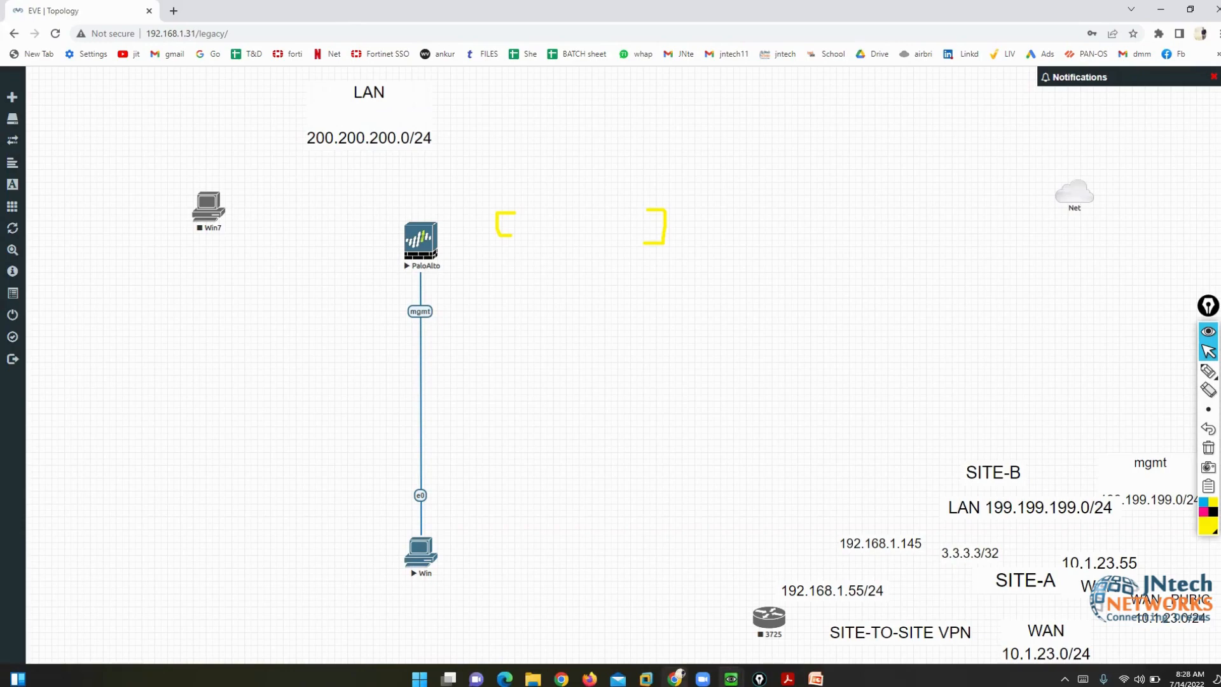
{"action": "mouse_move", "coordinate": [732, 678]}
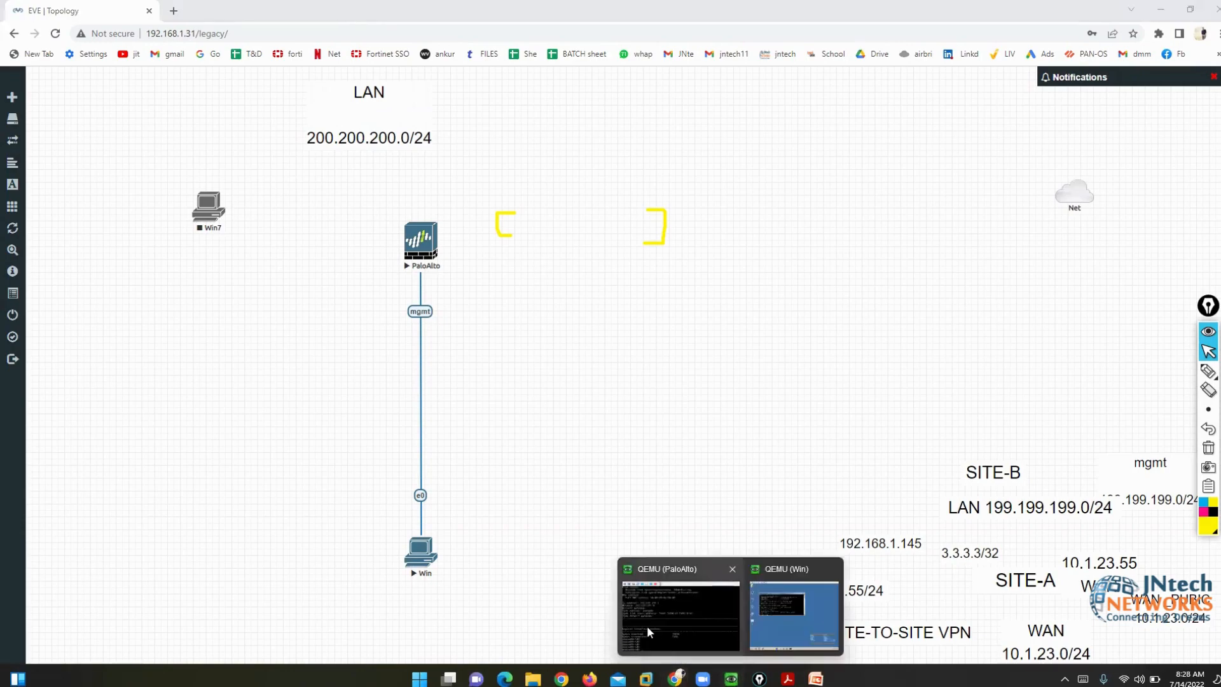
{"action": "left_click", "coordinate": [805, 621]}
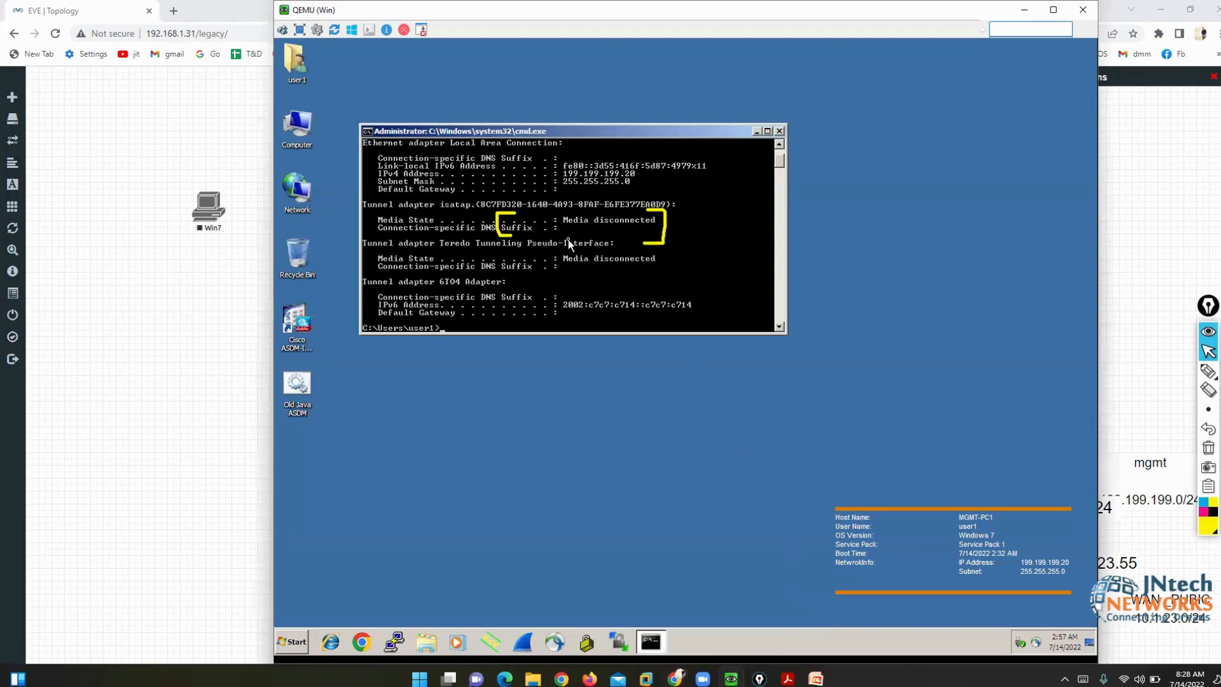
{"action": "type", "text": "ping 199.199.199.1"}
{"action": "key", "text": "Return"}
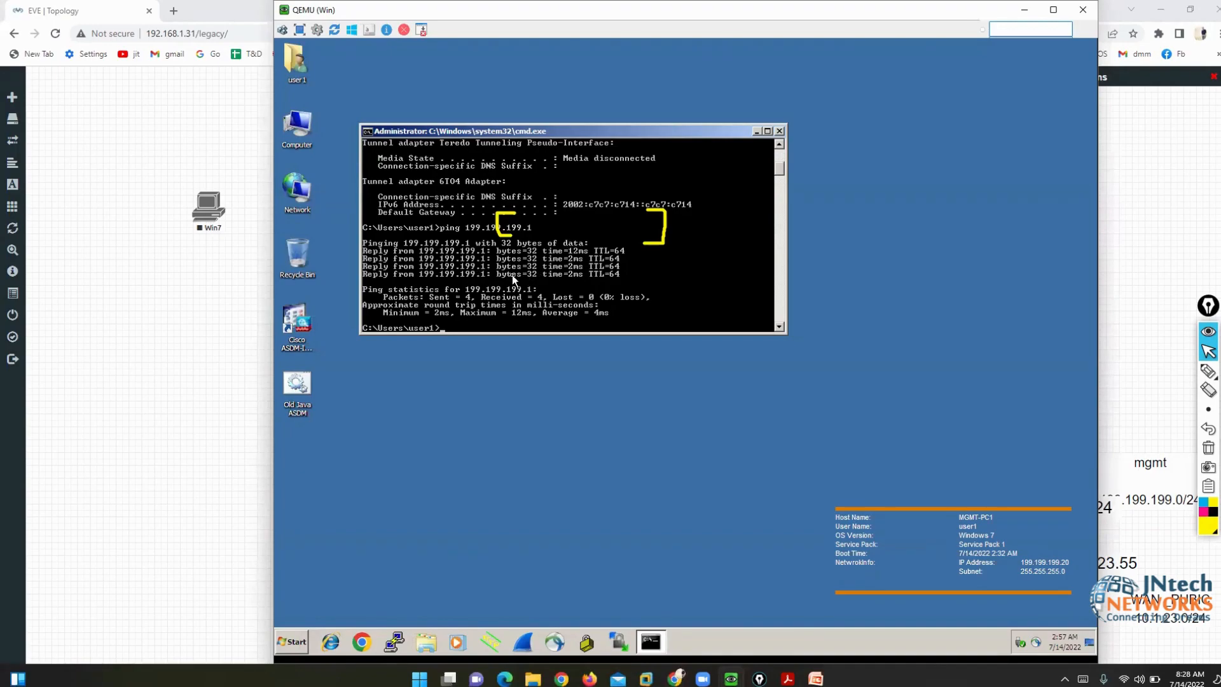
{"action": "left_click", "coordinate": [362, 642]}
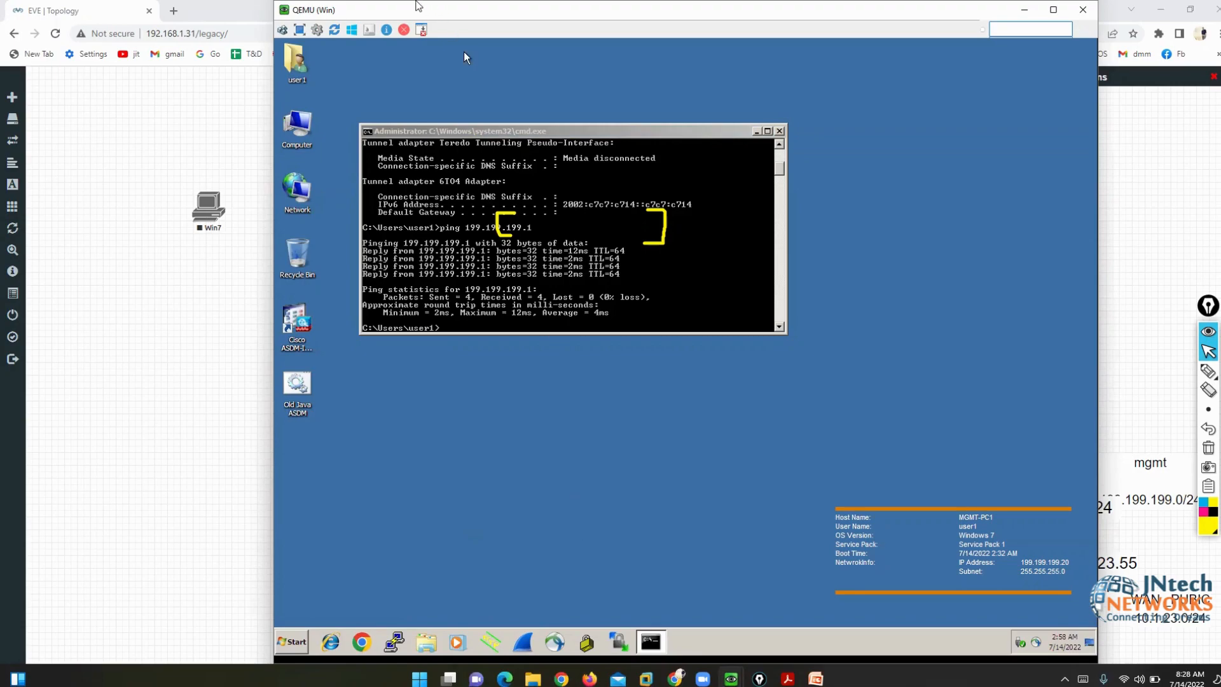
{"action": "left_click_drag", "start_coordinate": [337, 14], "coordinate": [376, 14]}
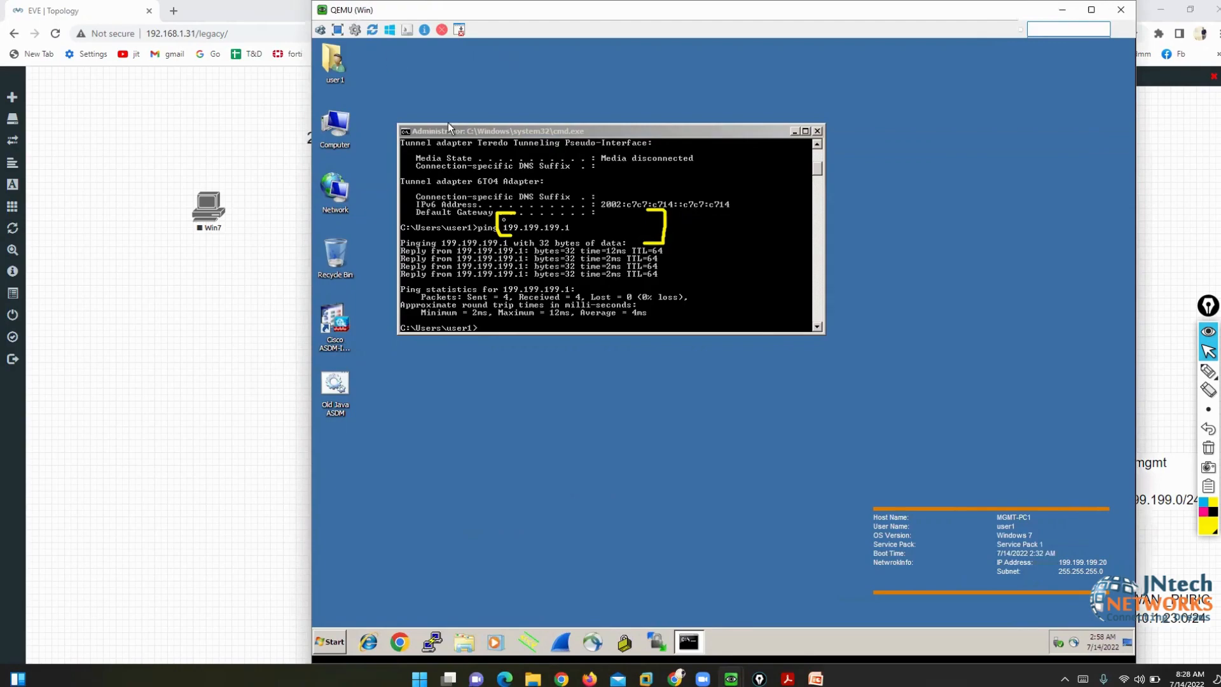
- Browse to 199.199.199.1 in the VM's Chrome and proceed past the certificate warning
{"action": "left_click", "coordinate": [399, 645]}
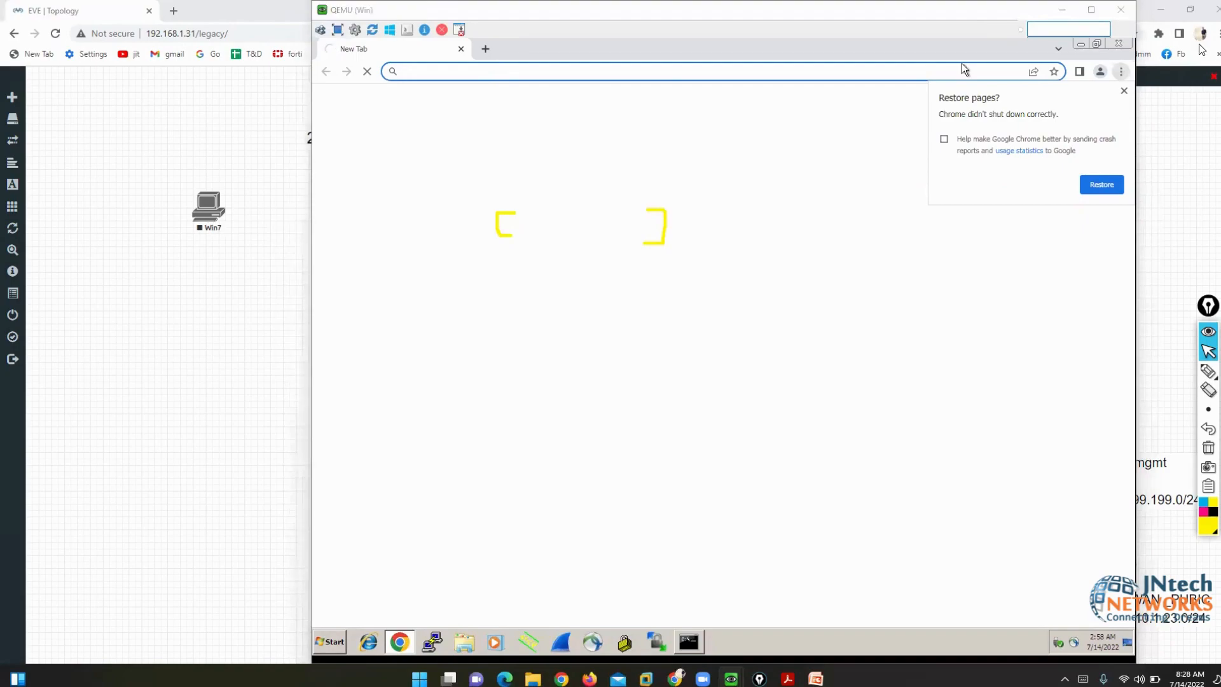
{"action": "left_click", "coordinate": [1123, 92]}
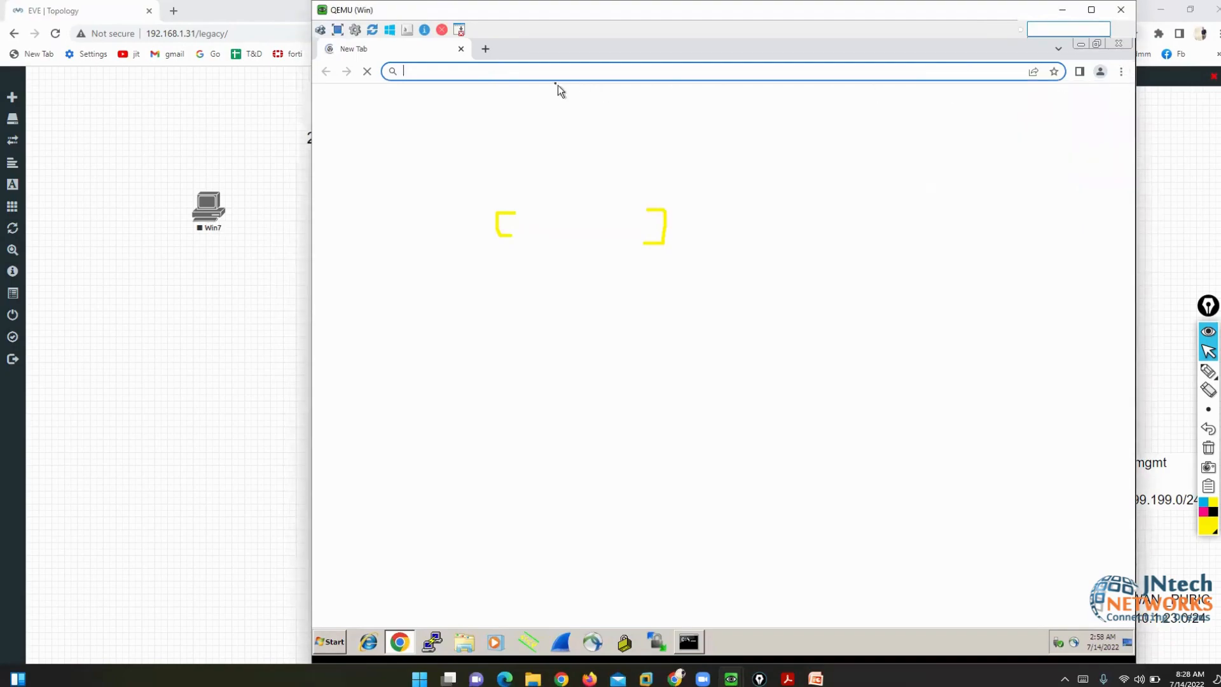
{"action": "type", "text": "199.199.199.1"}
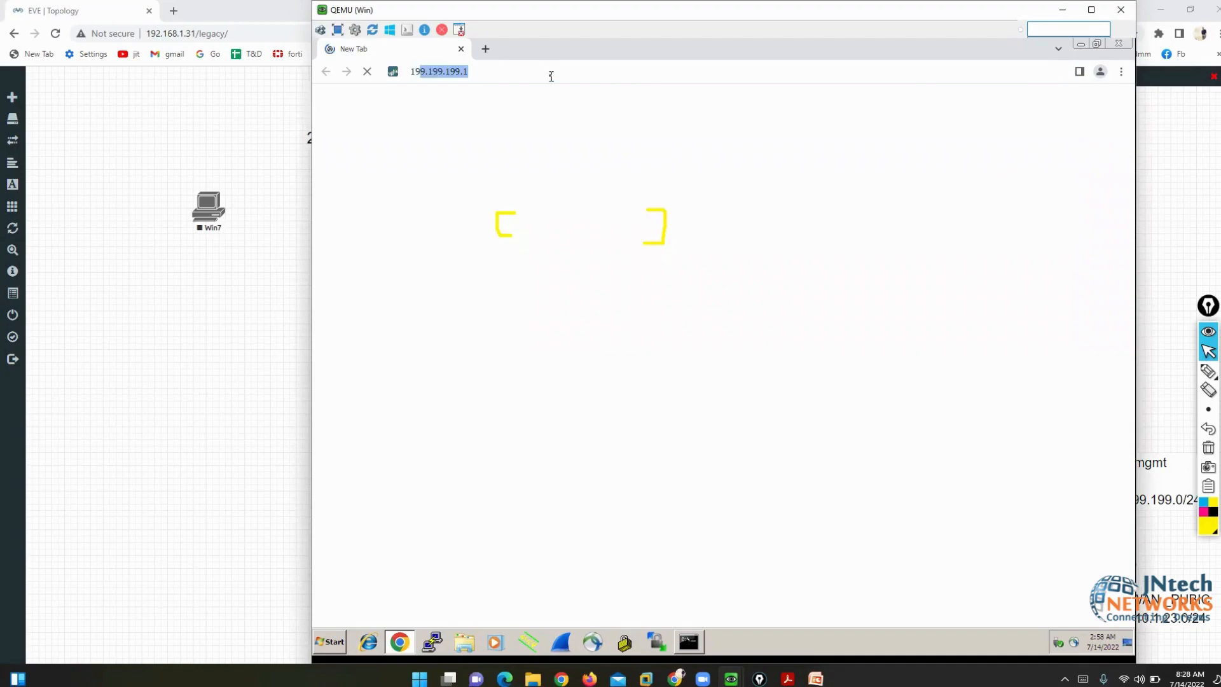
{"action": "key", "text": "Return"}
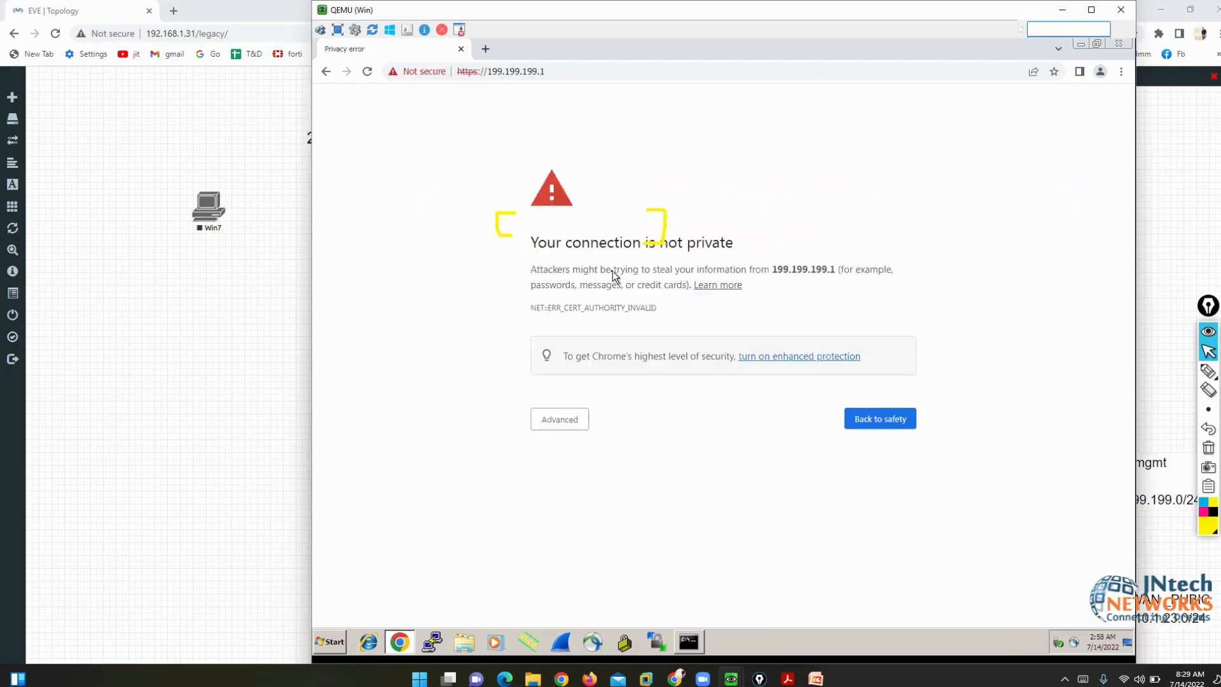
{"action": "left_click", "coordinate": [559, 421]}
{"action": "left_click", "coordinate": [581, 519]}
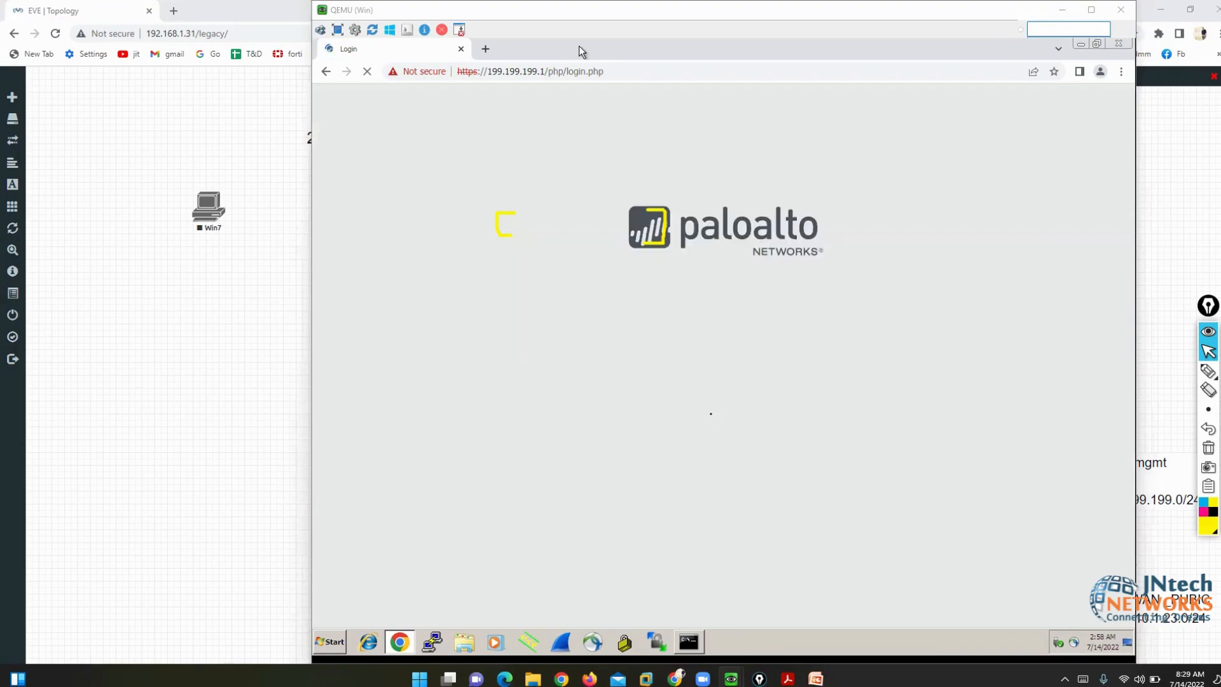
- Log in to the PAN-OS web UI with username admin and the account password
{"action": "left_click", "coordinate": [695, 288]}
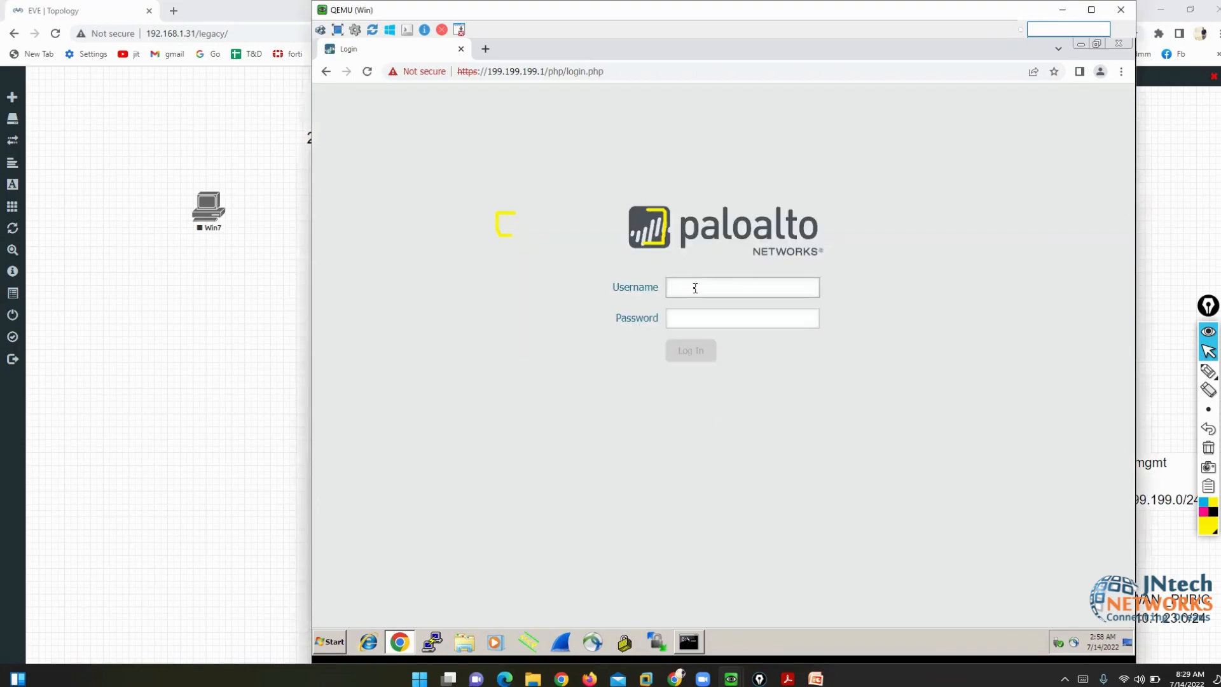
{"action": "type", "text": "admin"}
{"action": "key", "text": "Tab"}
{"action": "type", "text": "admin"}
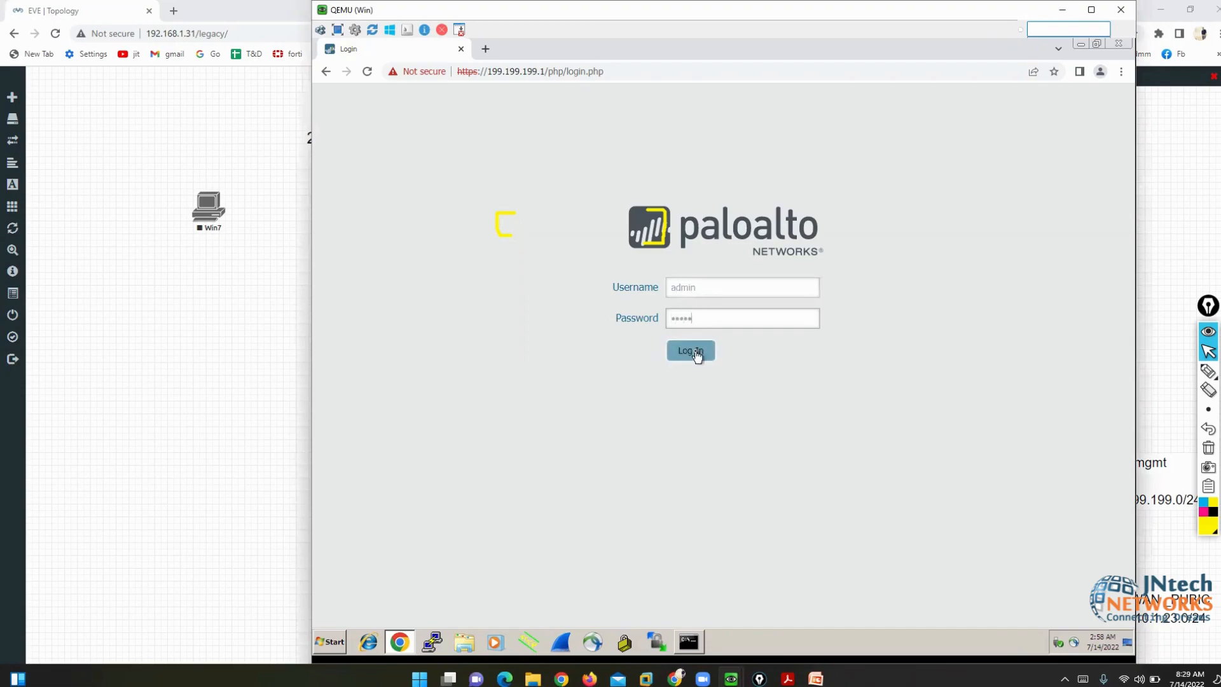
{"action": "left_click", "coordinate": [694, 350]}
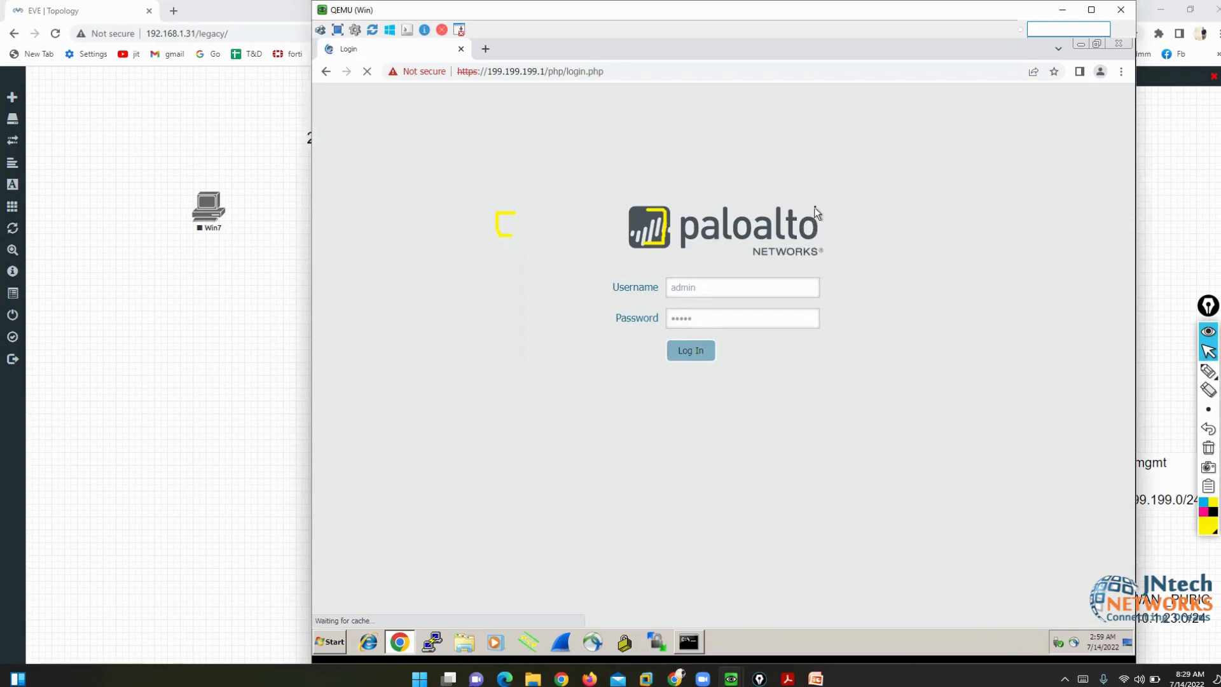
{"action": "left_click_drag", "start_coordinate": [647, 209], "coordinate": [644, 243]}
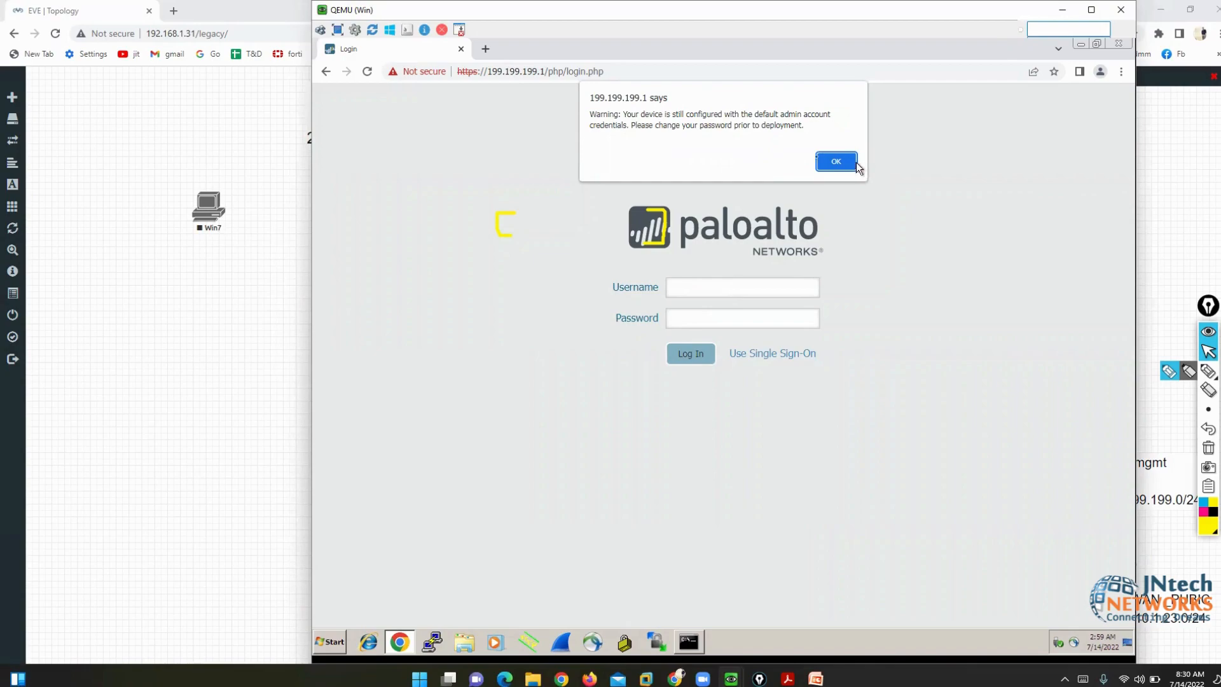
- Acknowledge the default-credentials alert and let the Dashboard load with the Welcome dialog
{"action": "left_click", "coordinate": [827, 164]}
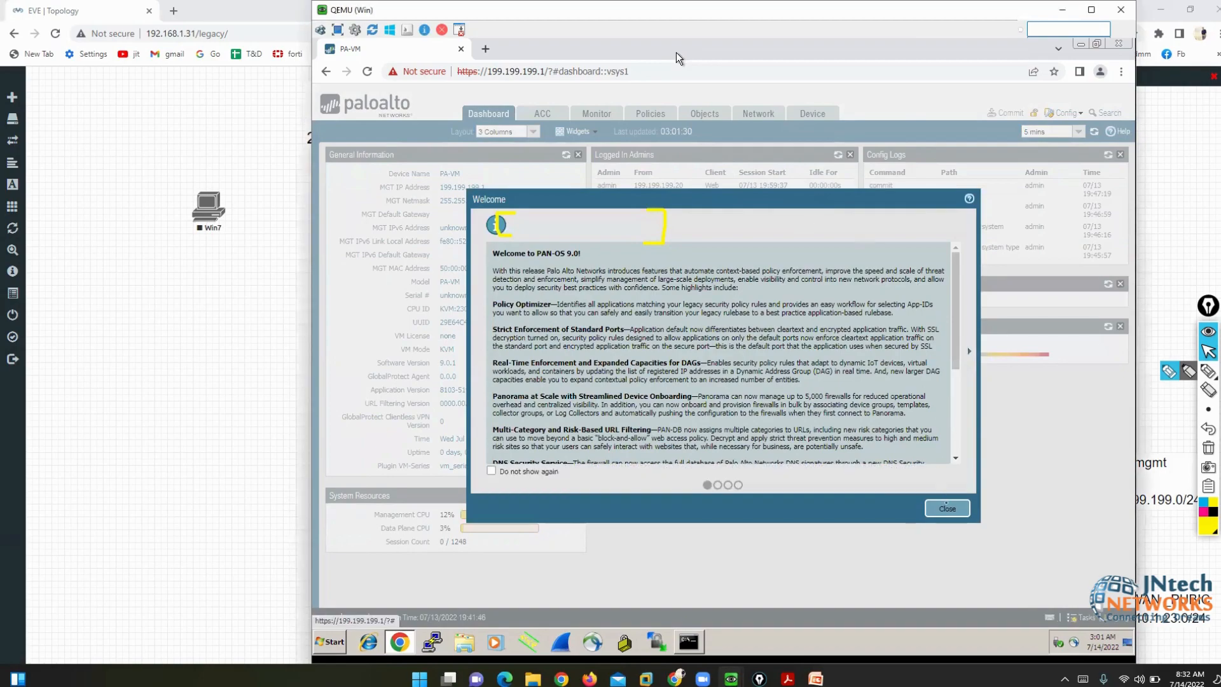
- Close the PAN-OS 9.0 Welcome dialog, nudge the VM window left, and mark the address bar
{"action": "left_click", "coordinate": [947, 508]}
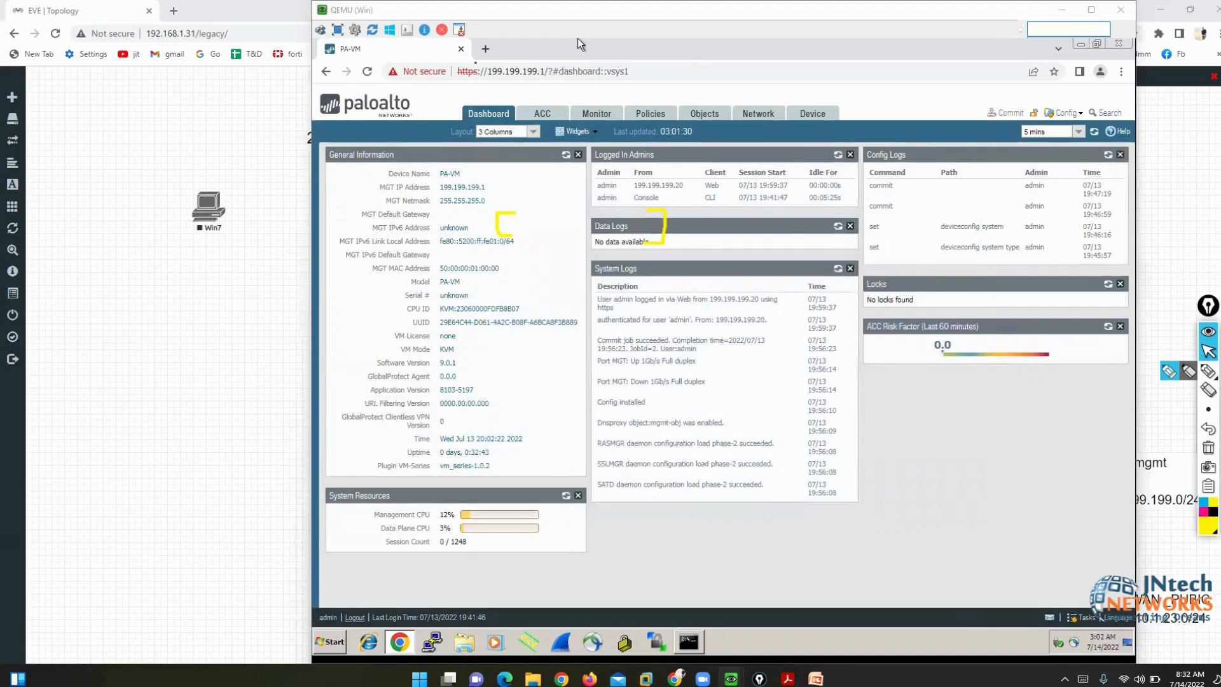
{"action": "left_click_drag", "start_coordinate": [1038, 12], "coordinate": [995, 12]}
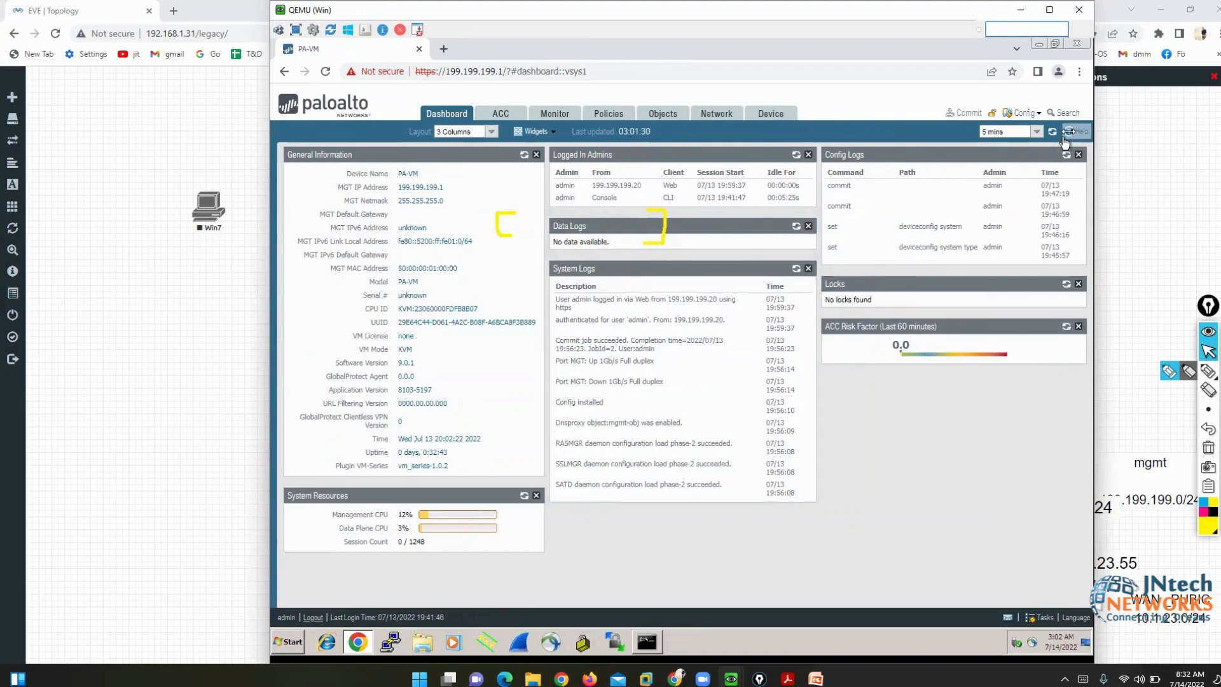
{"action": "left_click", "coordinate": [1166, 375]}
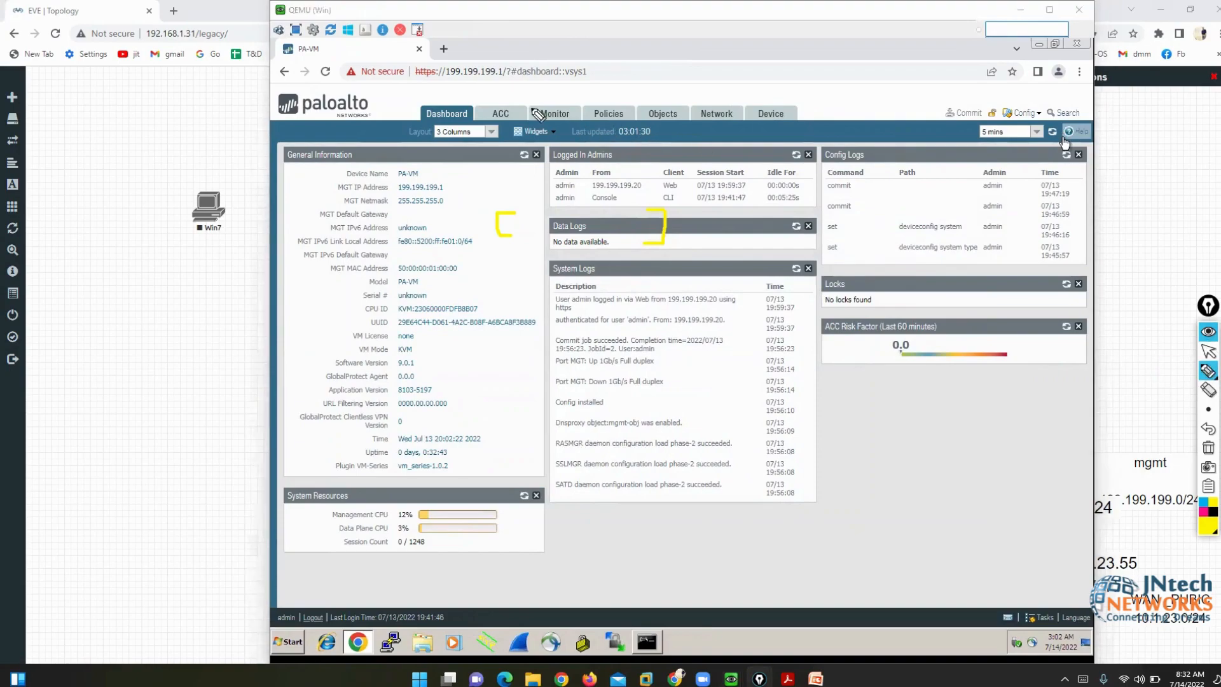
{"action": "mouse_move", "coordinate": [384, 60]}
{"action": "left_mouse_down"}
{"action": "mouse_move", "coordinate": [419, 88]}
{"action": "mouse_move", "coordinate": [660, 88]}
{"action": "mouse_move", "coordinate": [667, 98]}
{"action": "left_mouse_up"}
{"action": "left_click_drag", "start_coordinate": [705, 71], "coordinate": [719, 95]}
{"action": "left_click_drag", "start_coordinate": [757, 60], "coordinate": [772, 99]}
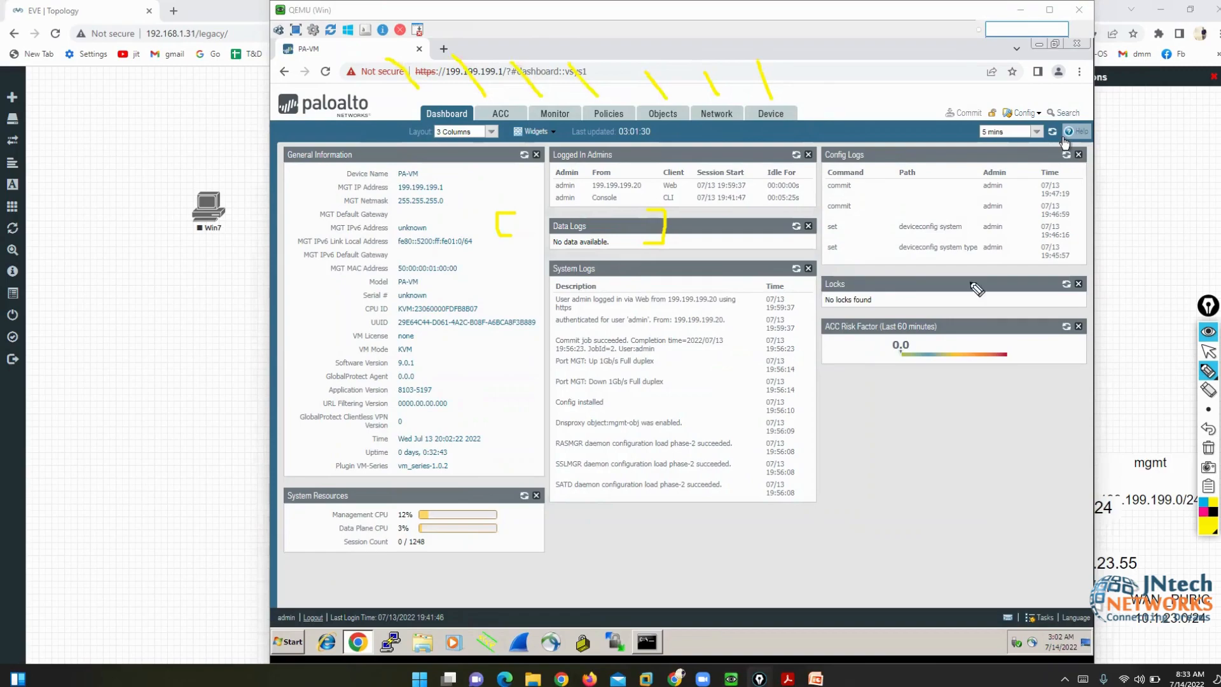
{"action": "left_click", "coordinate": [1209, 448]}
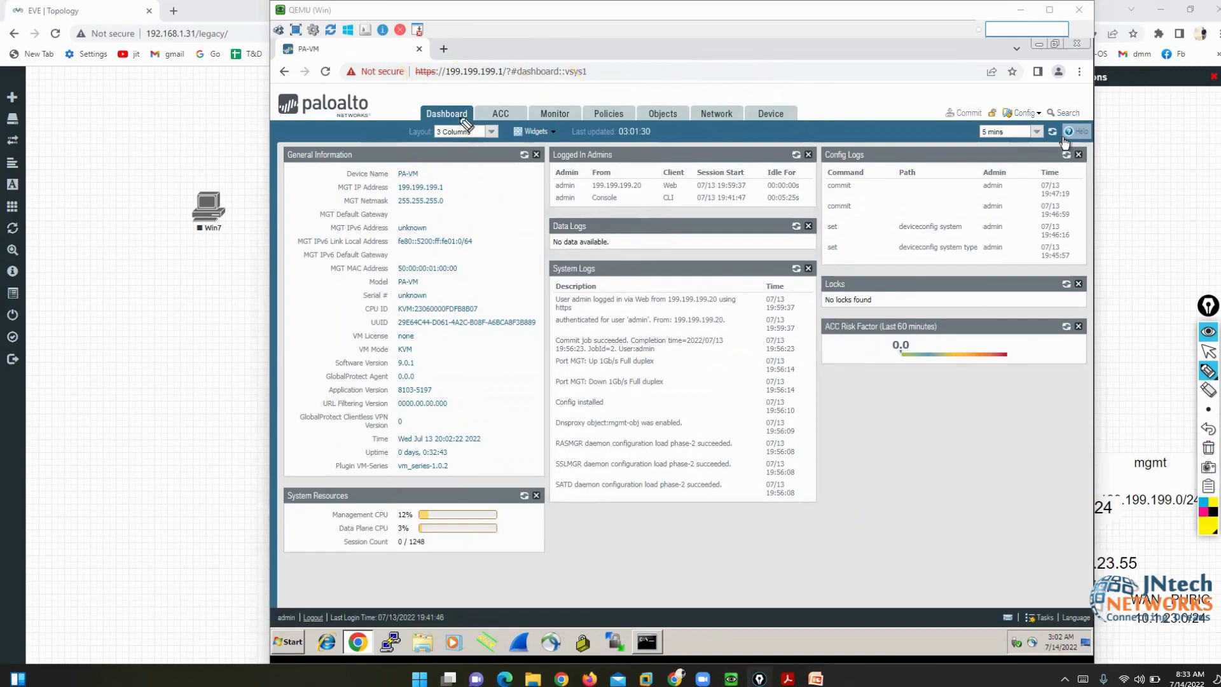
{"action": "mouse_move", "coordinate": [470, 108]}
{"action": "left_mouse_down"}
{"action": "mouse_move", "coordinate": [436, 104]}
{"action": "mouse_move", "coordinate": [418, 118]}
{"action": "mouse_move", "coordinate": [477, 126]}
{"action": "mouse_move", "coordinate": [482, 109]}
{"action": "mouse_move", "coordinate": [452, 104]}
{"action": "left_mouse_up"}
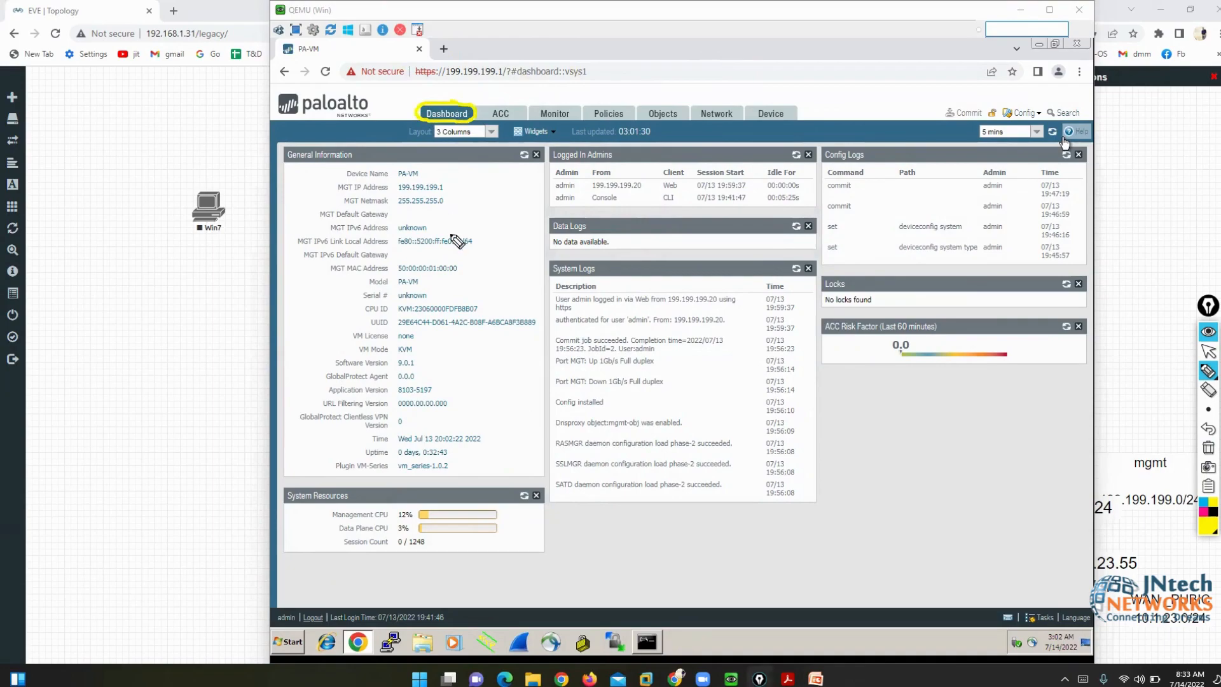
{"action": "left_click", "coordinate": [1209, 448]}
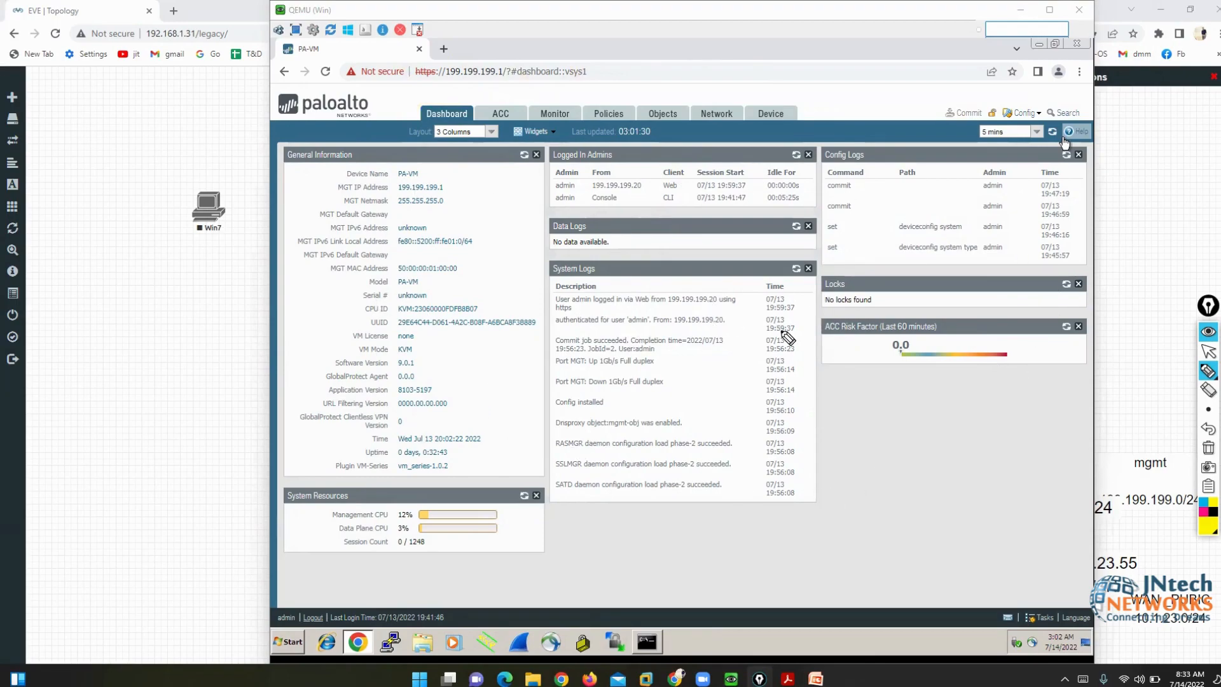
{"action": "left_click_drag", "start_coordinate": [280, 164], "coordinate": [353, 165]}
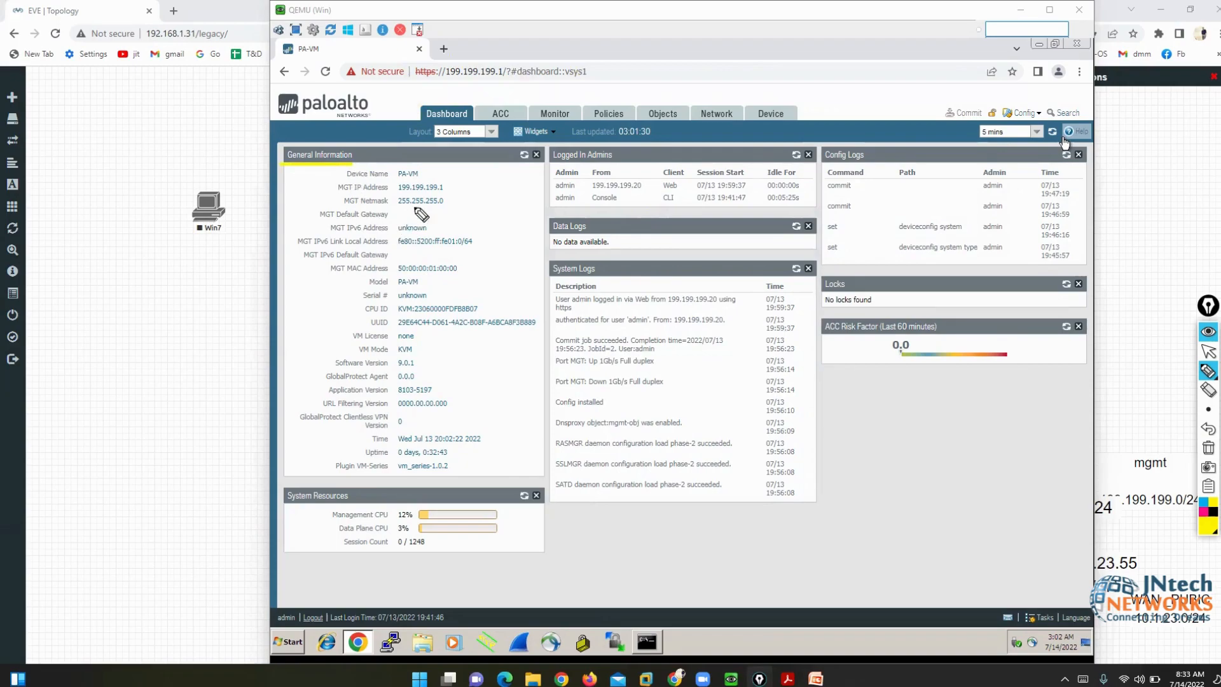
{"action": "mouse_move", "coordinate": [420, 164]}
{"action": "left_mouse_down"}
{"action": "mouse_move", "coordinate": [436, 164]}
{"action": "mouse_move", "coordinate": [433, 181]}
{"action": "mouse_move", "coordinate": [395, 161]}
{"action": "mouse_move", "coordinate": [388, 181]}
{"action": "mouse_move", "coordinate": [455, 179]}
{"action": "mouse_move", "coordinate": [445, 193]}
{"action": "mouse_move", "coordinate": [385, 193]}
{"action": "mouse_move", "coordinate": [449, 209]}
{"action": "mouse_move", "coordinate": [392, 213]}
{"action": "mouse_move", "coordinate": [474, 214]}
{"action": "left_mouse_up"}
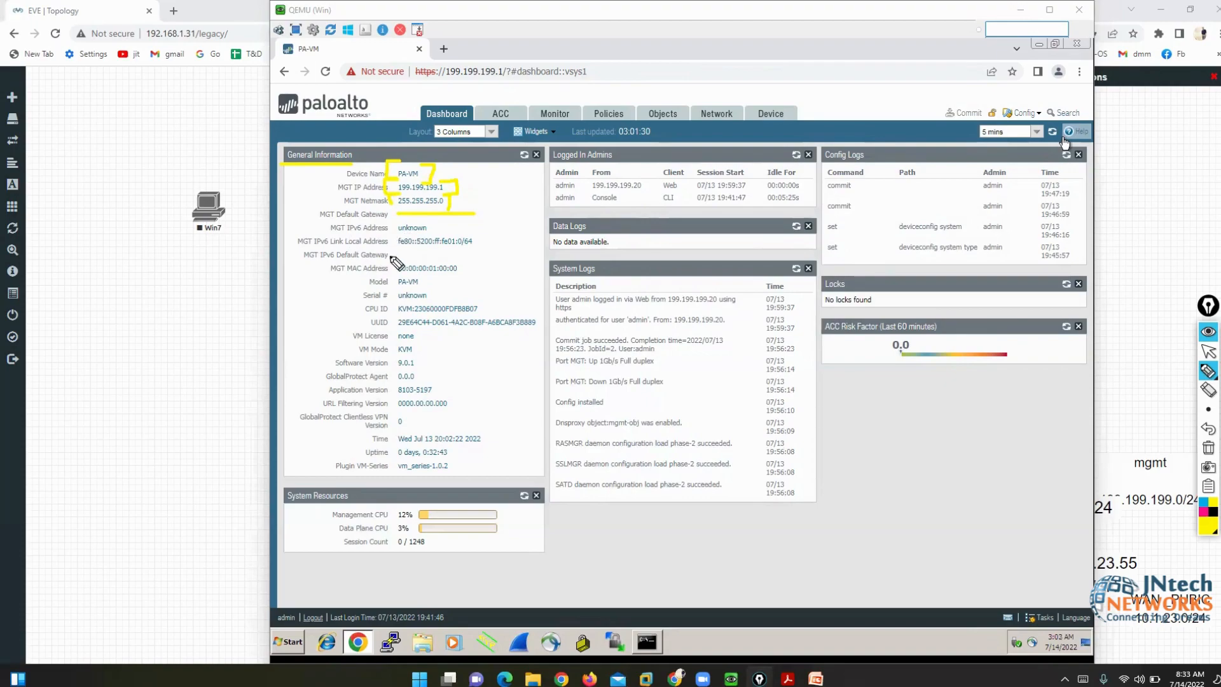
{"action": "left_click_drag", "start_coordinate": [460, 259], "coordinate": [467, 273]}
{"action": "mouse_move", "coordinate": [386, 255]}
{"action": "left_mouse_down"}
{"action": "mouse_move", "coordinate": [395, 284]}
{"action": "mouse_move", "coordinate": [453, 295]}
{"action": "left_mouse_up"}
{"action": "left_click_drag", "start_coordinate": [341, 306], "coordinate": [361, 315]}
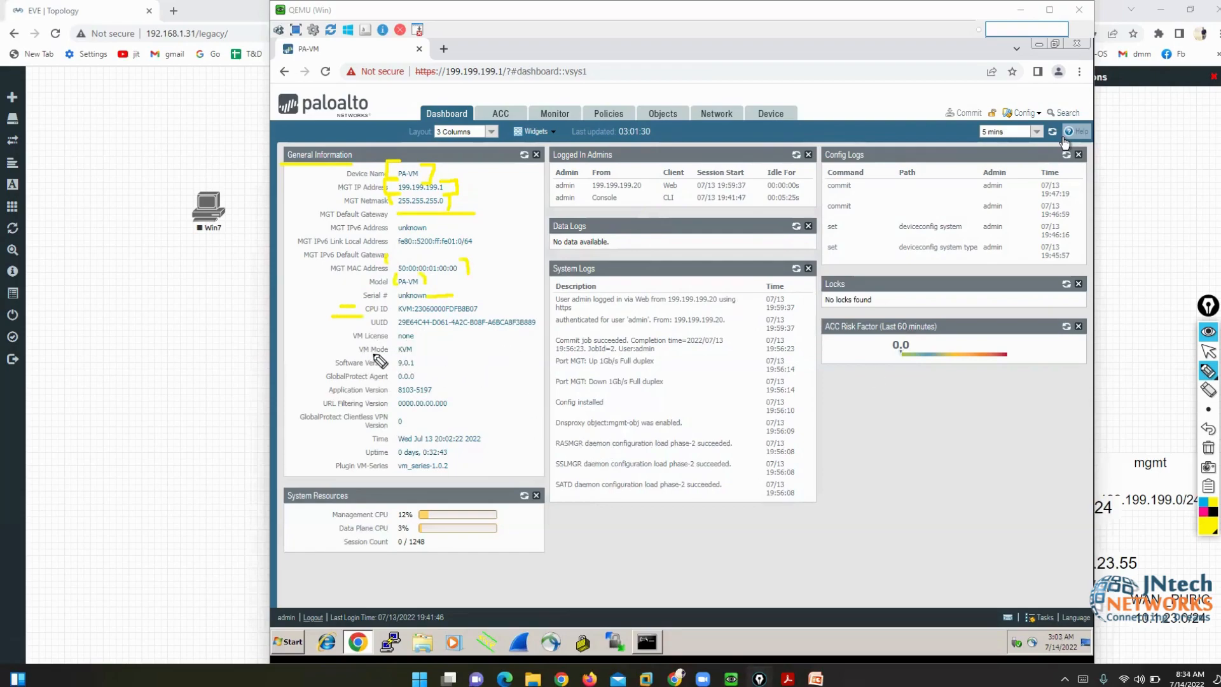
{"action": "left_click_drag", "start_coordinate": [412, 351], "coordinate": [425, 352]}
{"action": "left_click", "coordinate": [1208, 447]}
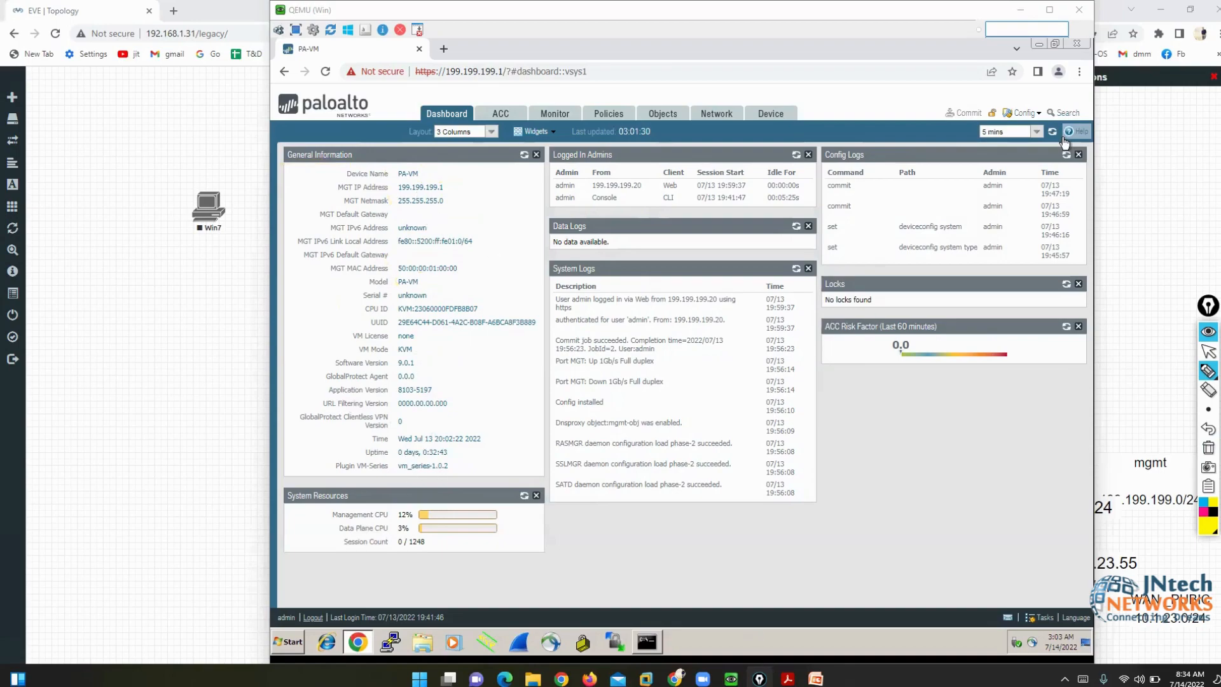
- Run 'show system info' on the PaloAlto console and place it beside the dashboard
{"action": "left_click", "coordinate": [1208, 351]}
{"action": "mouse_move", "coordinate": [731, 679]}
{"action": "left_click", "coordinate": [675, 622]}
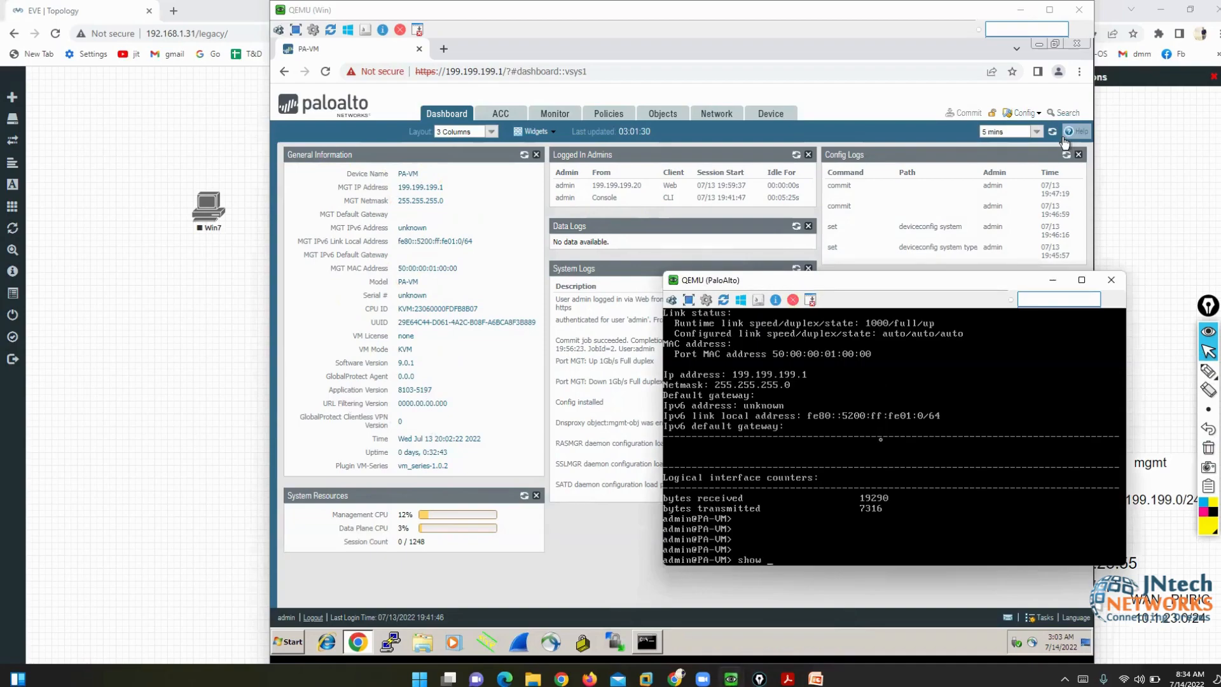
{"action": "key", "text": "Tab"}
{"action": "type", "text": "in"}
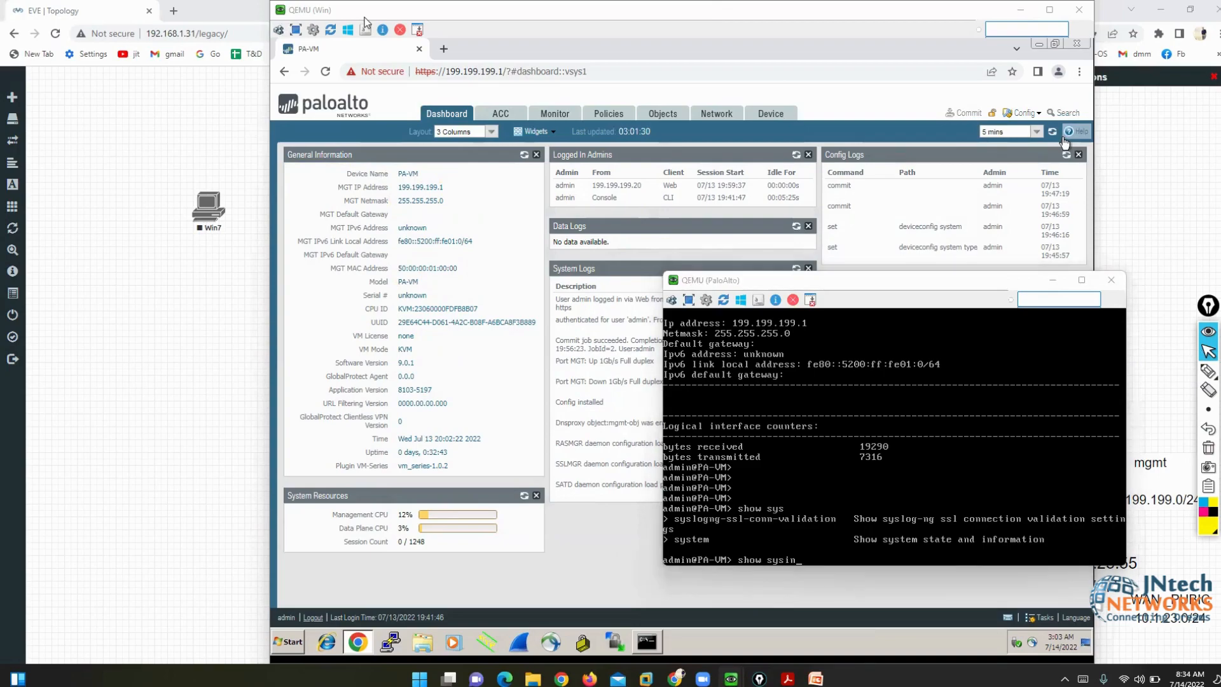
{"action": "left_click", "coordinate": [857, 463]}
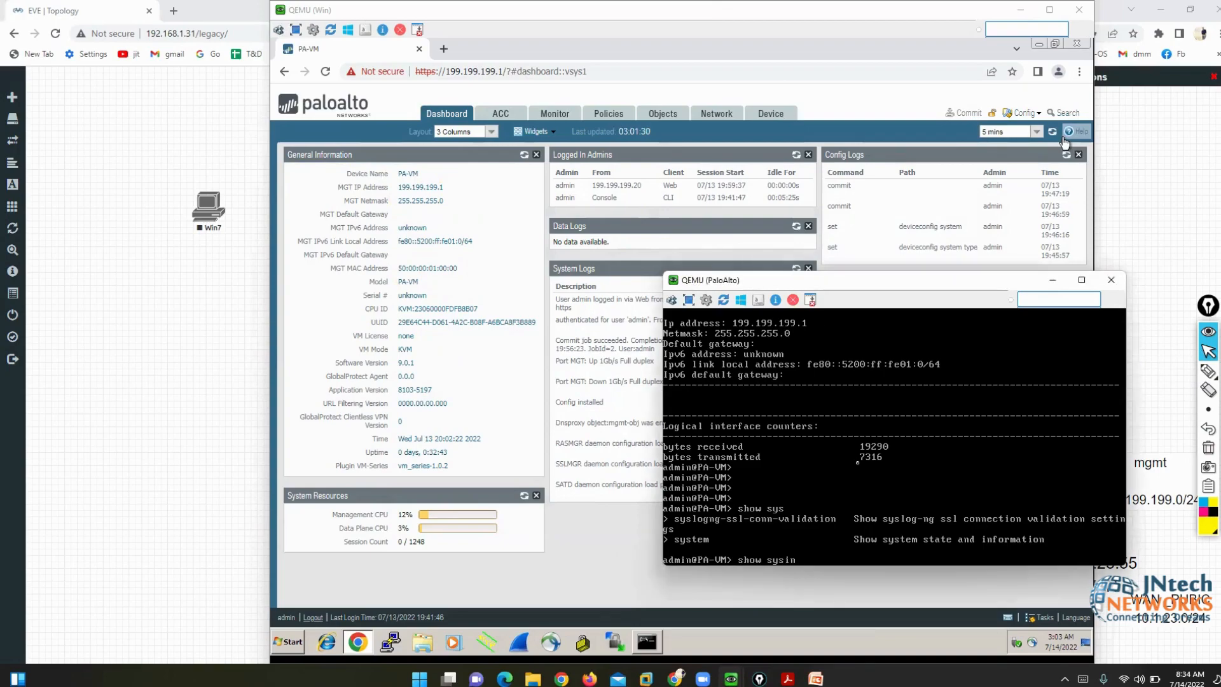
{"action": "type", "text": "tem info"}
{"action": "key", "text": "Return"}
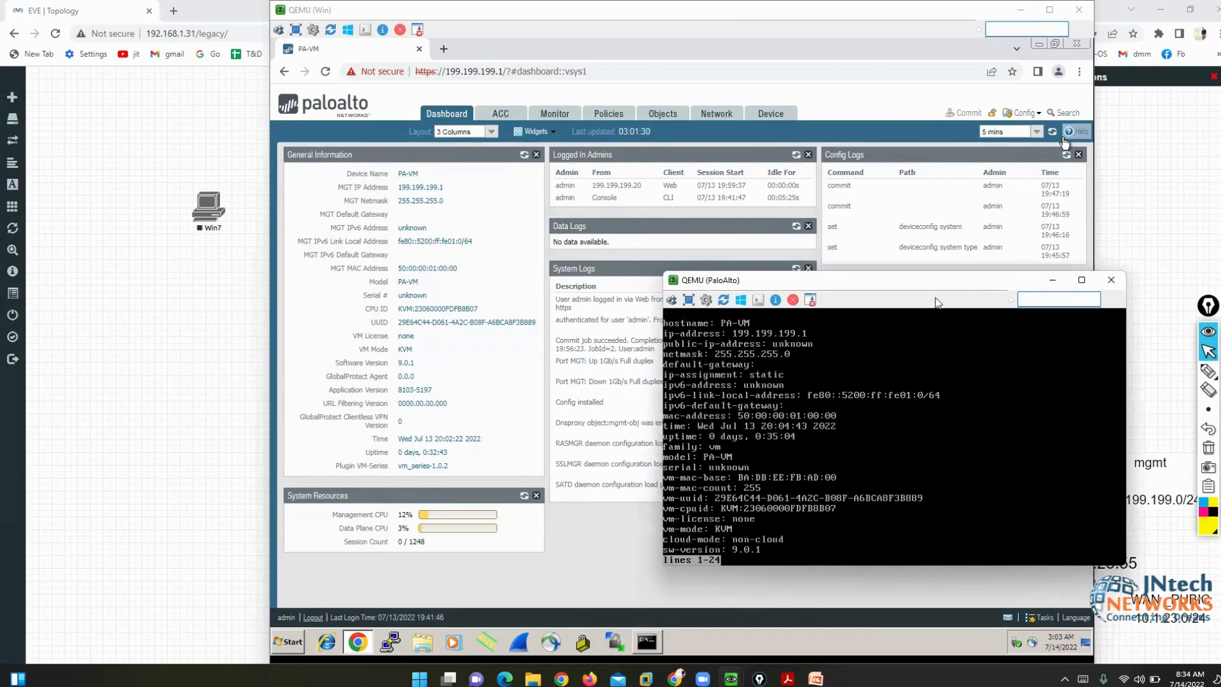
{"action": "left_click_drag", "start_coordinate": [855, 282], "coordinate": [795, 142]}
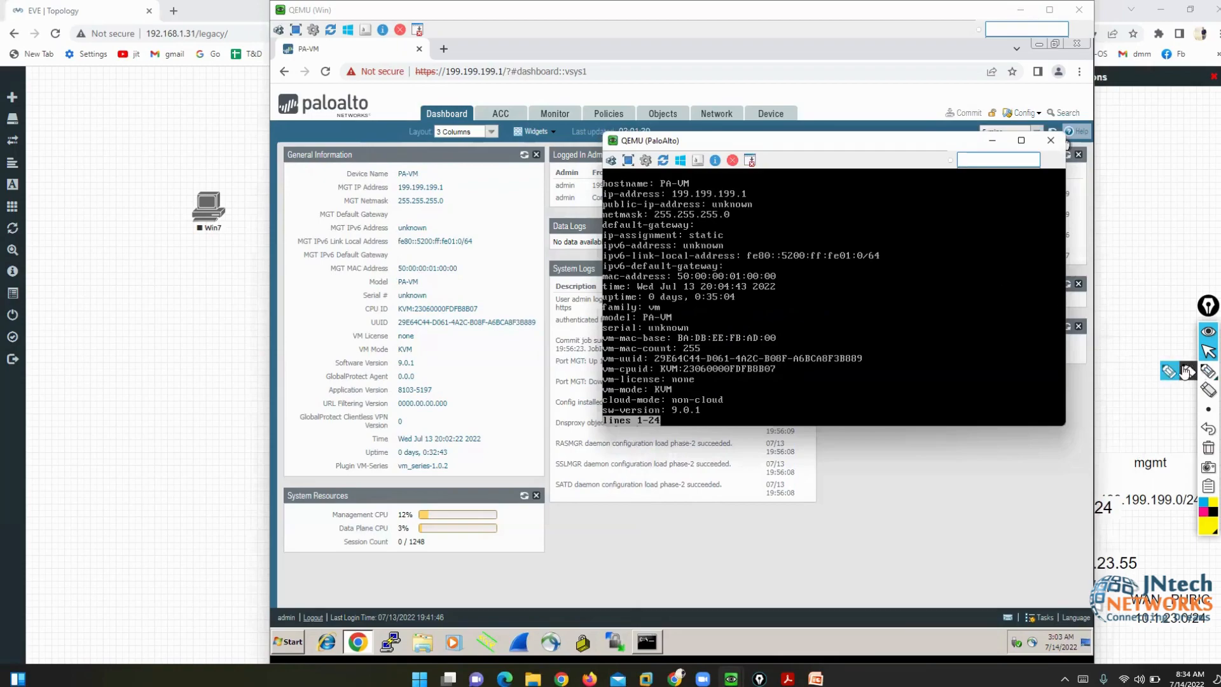
- Mark the matching PA-VM hostname, 199.199.199.1 address and 255.255.255.0 netmask on the dashboard and console
{"action": "left_click", "coordinate": [1209, 371]}
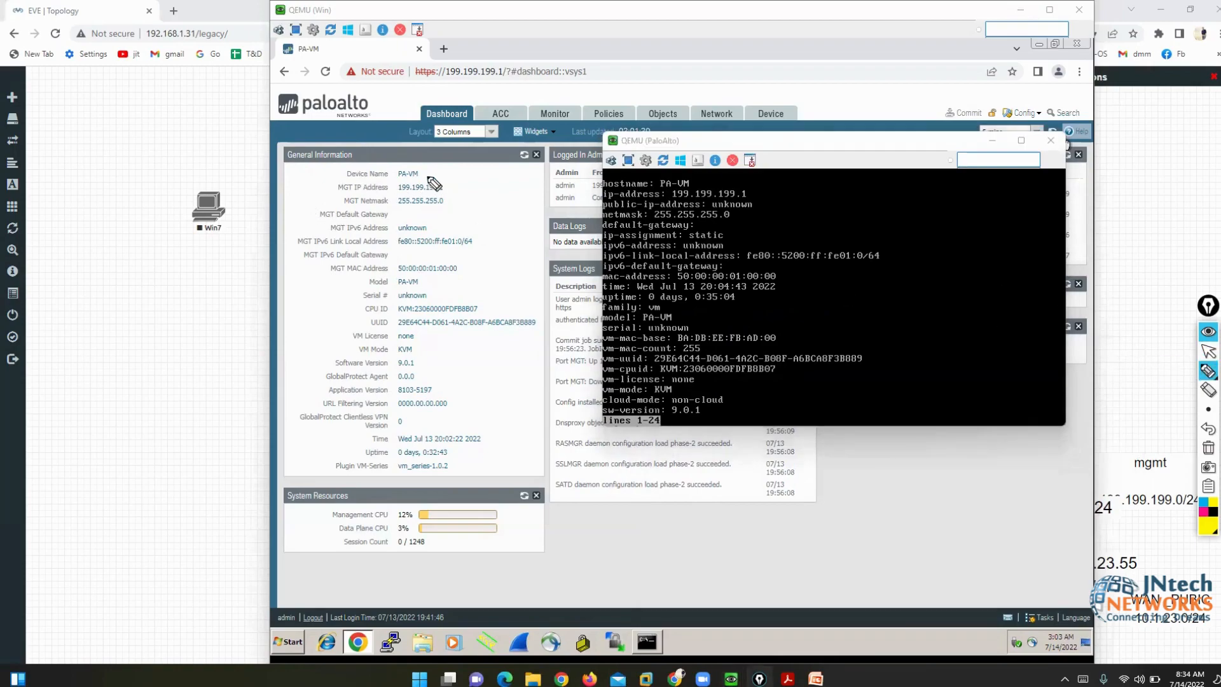
{"action": "left_click_drag", "start_coordinate": [428, 175], "coordinate": [444, 174]}
{"action": "left_click_drag", "start_coordinate": [697, 180], "coordinate": [713, 180]}
{"action": "left_click_drag", "start_coordinate": [451, 187], "coordinate": [473, 185]}
{"action": "left_click_drag", "start_coordinate": [744, 193], "coordinate": [760, 192]}
{"action": "left_click_drag", "start_coordinate": [450, 201], "coordinate": [477, 199]}
{"action": "left_click_drag", "start_coordinate": [744, 215], "coordinate": [767, 215]}
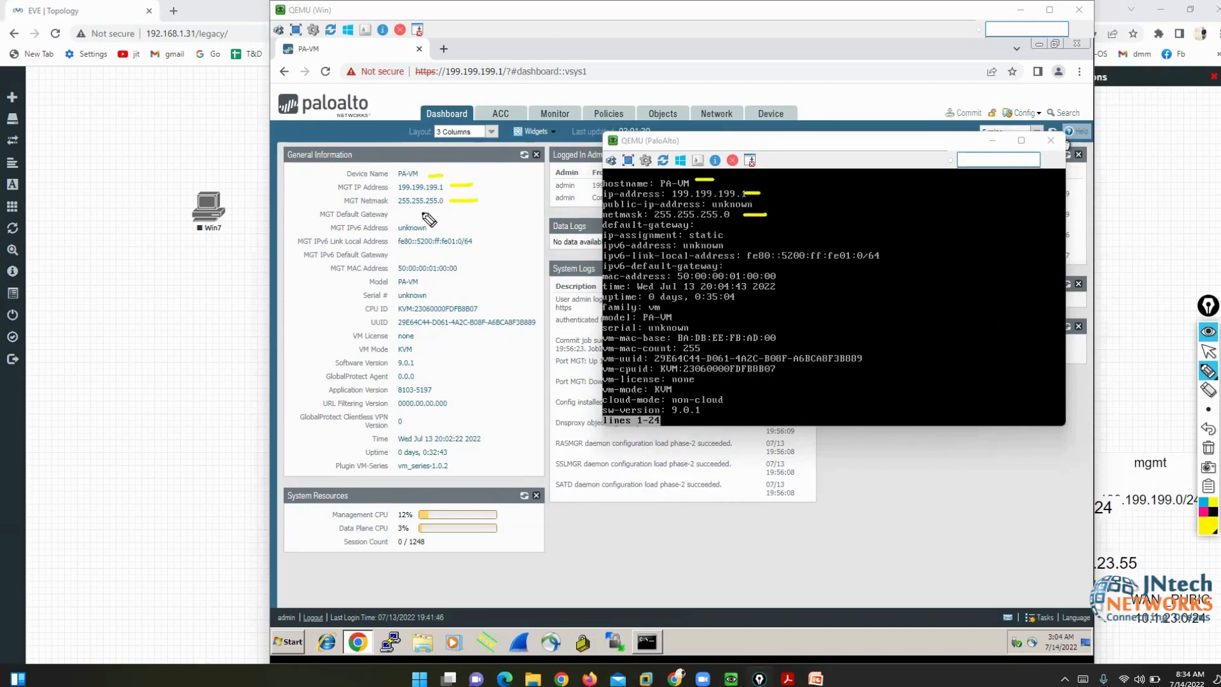
{"action": "left_click_drag", "start_coordinate": [404, 210], "coordinate": [481, 208]}
{"action": "left_click_drag", "start_coordinate": [710, 224], "coordinate": [845, 231]}
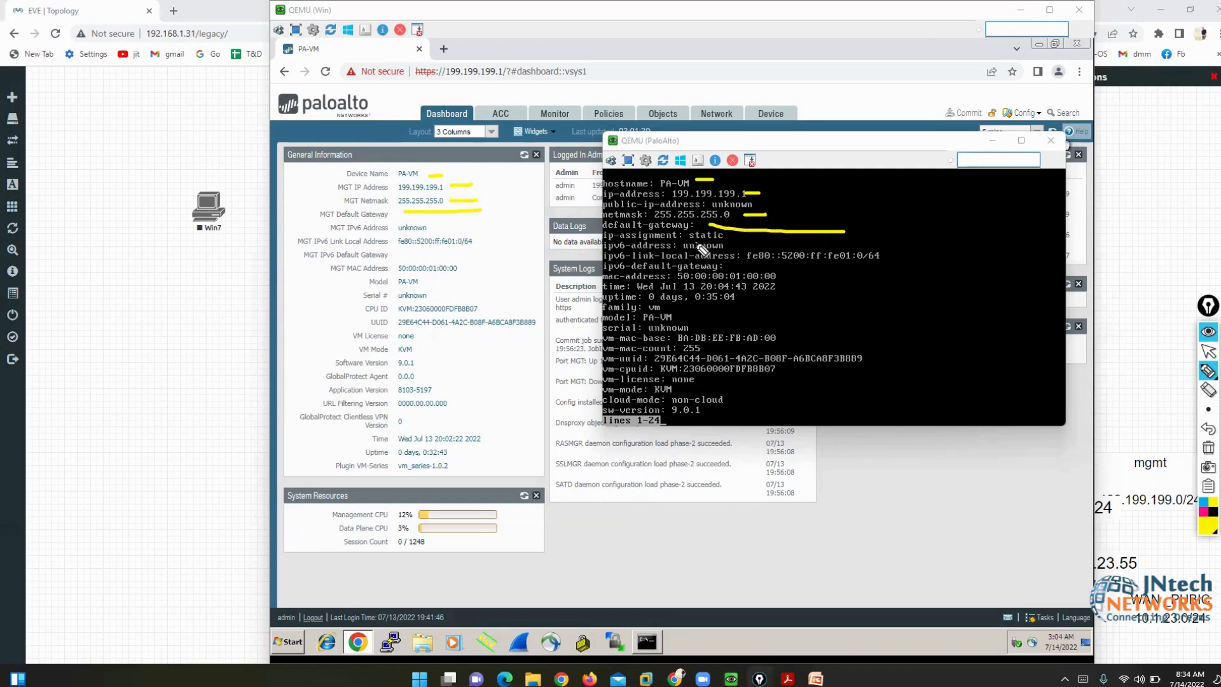
{"action": "left_click_drag", "start_coordinate": [733, 238], "coordinate": [792, 239]}
{"action": "left_click_drag", "start_coordinate": [440, 227], "coordinate": [468, 227]}
- Clear the comparison marks, exit the system info pager, and send the console behind the browser
{"action": "left_click", "coordinate": [1209, 448]}
{"action": "left_click", "coordinate": [1209, 351]}
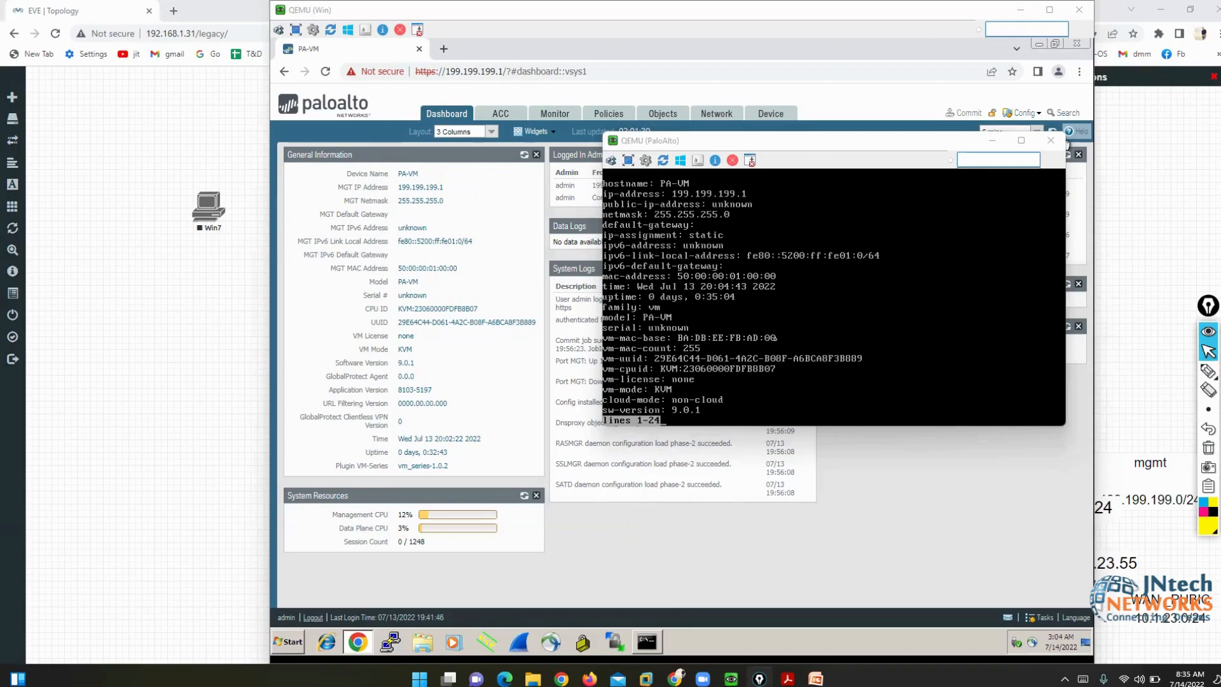
{"action": "left_click", "coordinate": [774, 338]}
{"action": "key", "text": "q"}
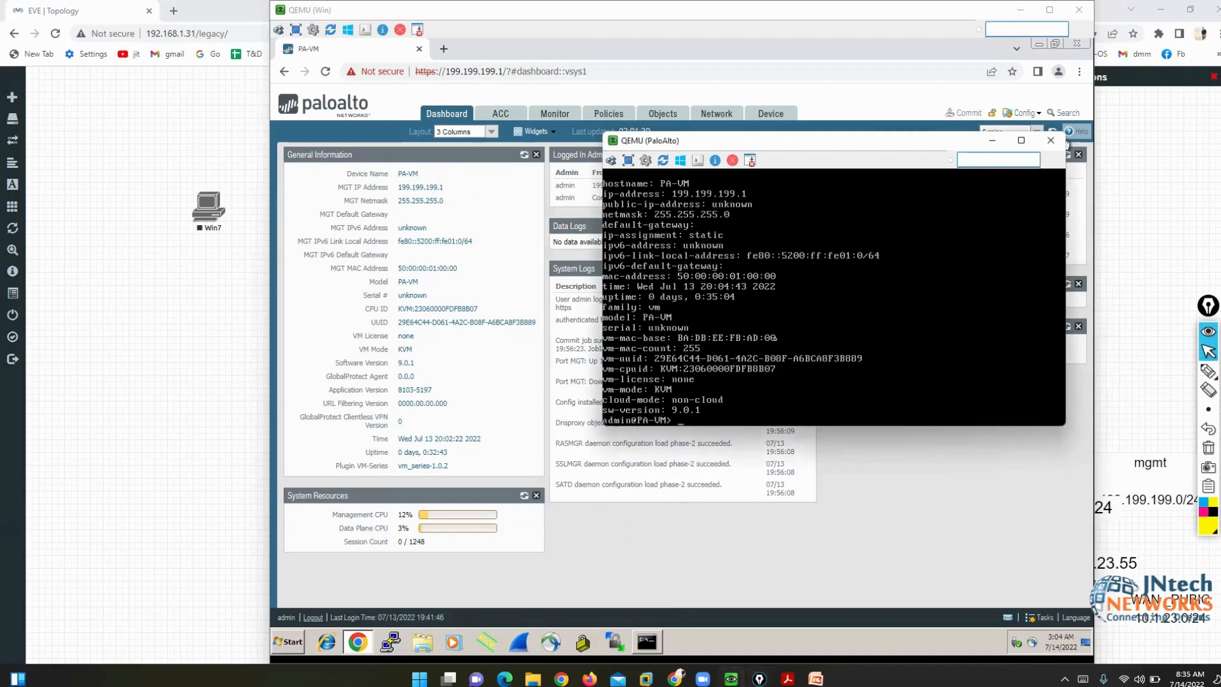
{"action": "left_click", "coordinate": [1067, 144]}
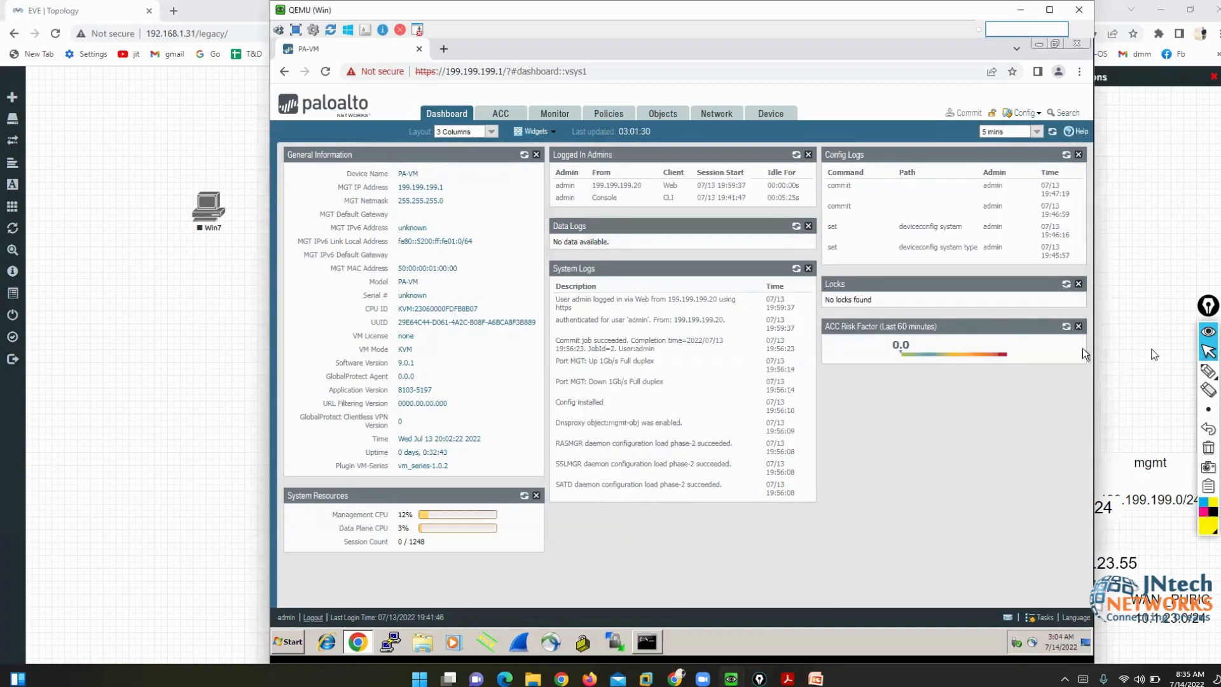
- Sketch marks toward the System Resources panel with the pen, then erase them
{"action": "left_click", "coordinate": [1208, 371]}
{"action": "mouse_move", "coordinate": [184, 536]}
{"action": "left_mouse_down"}
{"action": "mouse_move", "coordinate": [247, 513]}
{"action": "mouse_move", "coordinate": [341, 519]}
{"action": "left_mouse_up"}
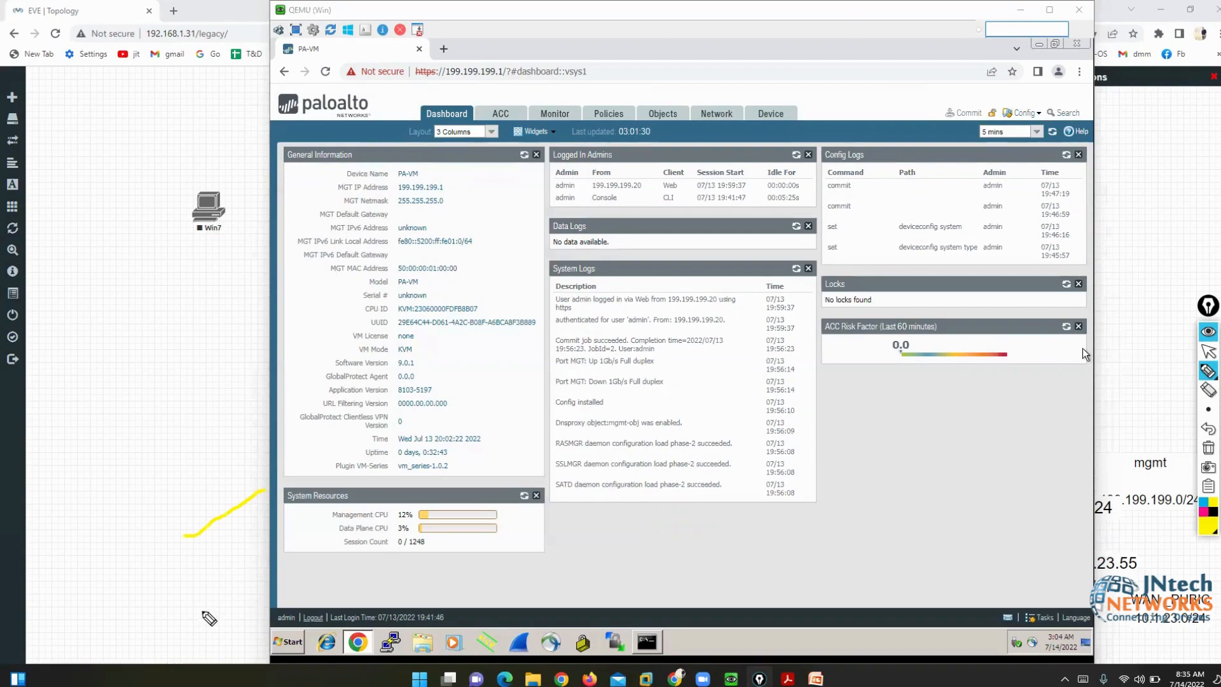
{"action": "left_click_drag", "start_coordinate": [202, 613], "coordinate": [311, 511]}
{"action": "left_click_drag", "start_coordinate": [231, 653], "coordinate": [323, 538]}
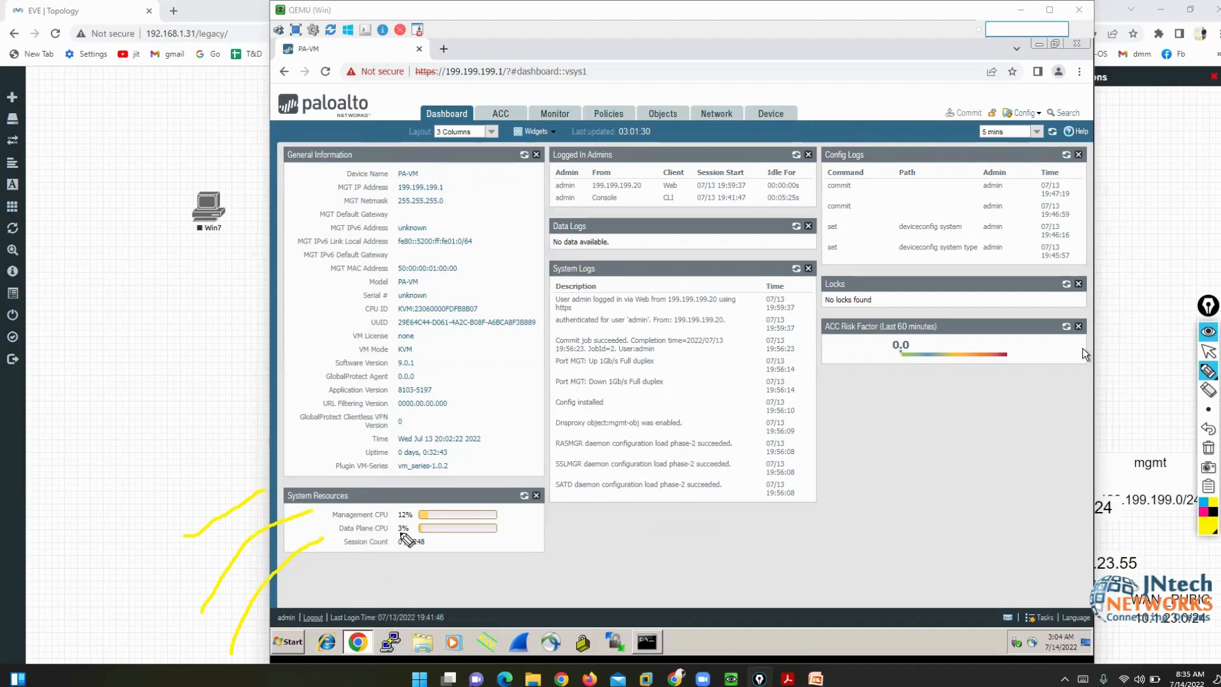
{"action": "left_click", "coordinate": [1208, 447]}
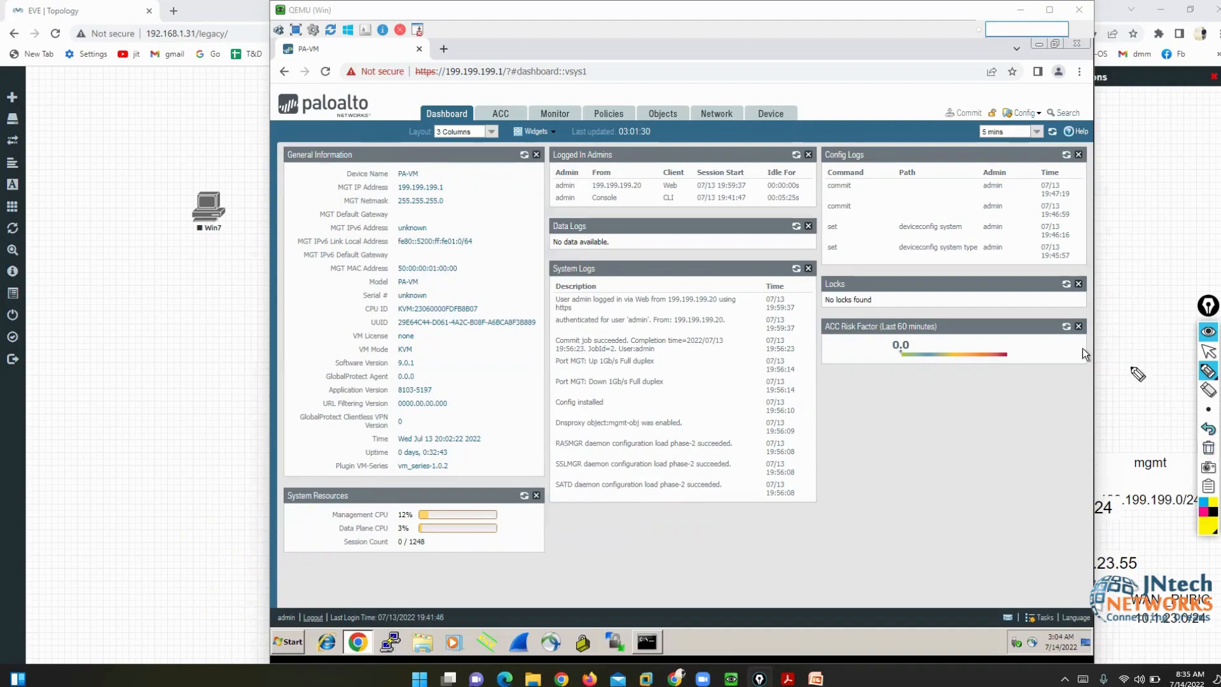
- Underline Logged In Admins, mark the 199.199.199.20 admin session, and bring up the Win7 command prompt
{"action": "left_click_drag", "start_coordinate": [547, 165], "coordinate": [622, 162]}
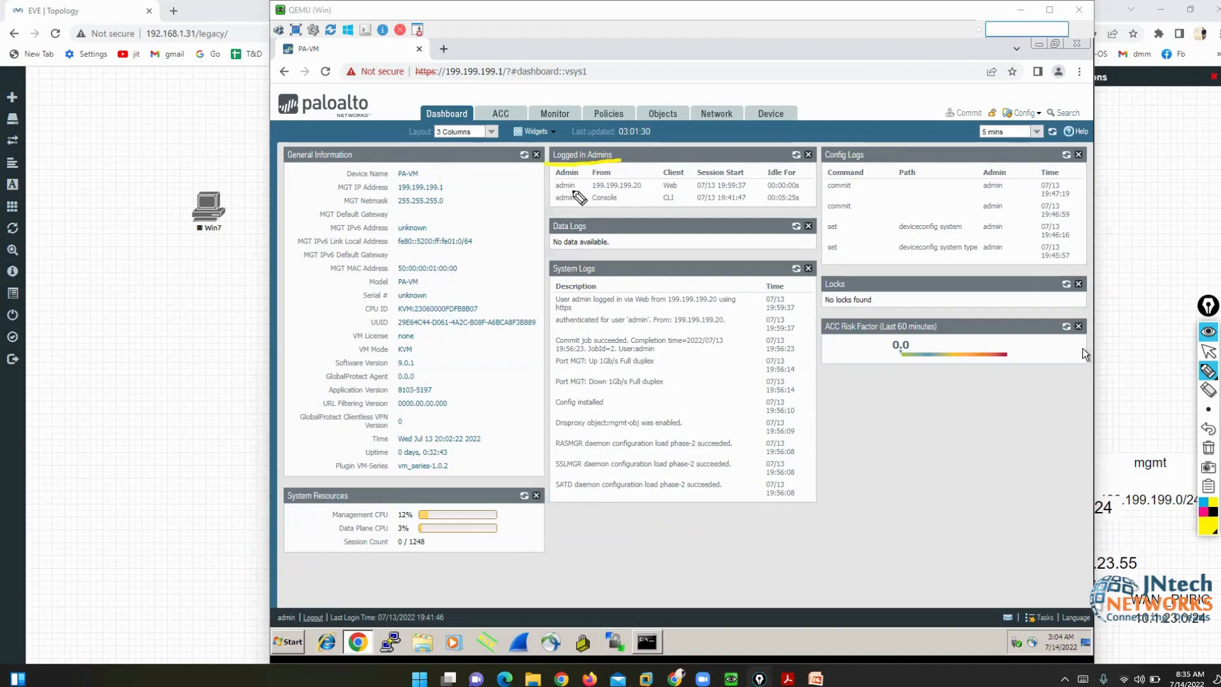
{"action": "mouse_move", "coordinate": [579, 182]}
{"action": "left_mouse_down"}
{"action": "mouse_move", "coordinate": [648, 190]}
{"action": "mouse_move", "coordinate": [590, 188]}
{"action": "left_mouse_up"}
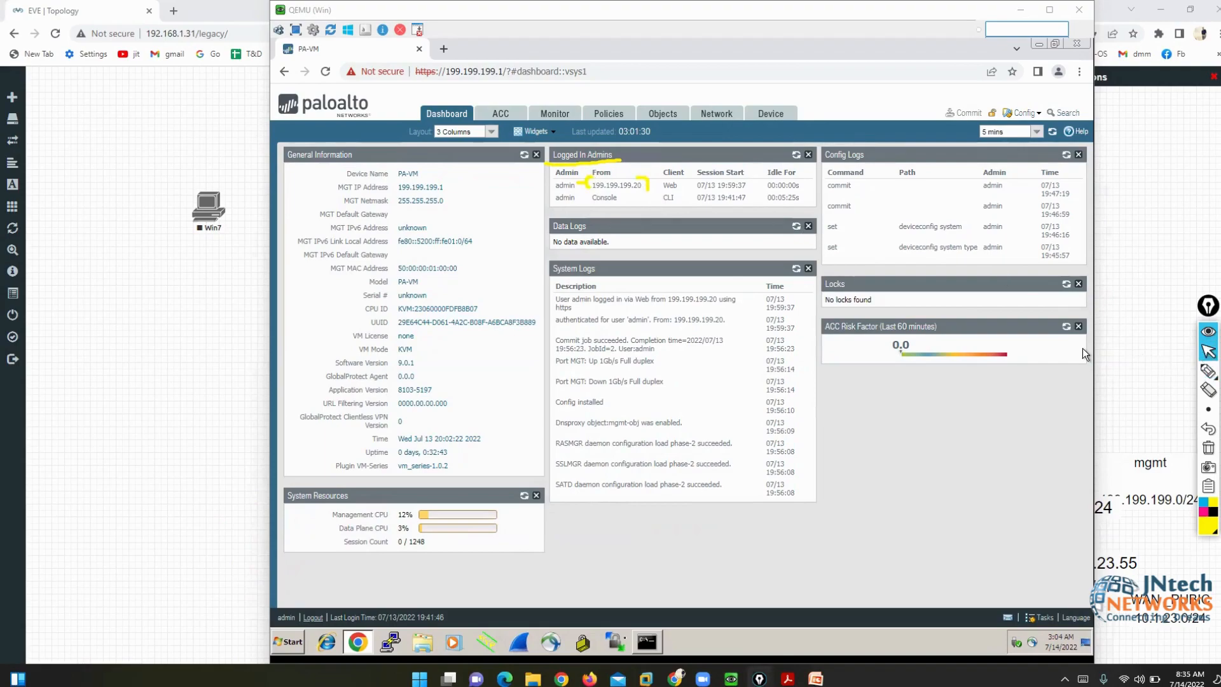
{"action": "left_click", "coordinate": [647, 642]}
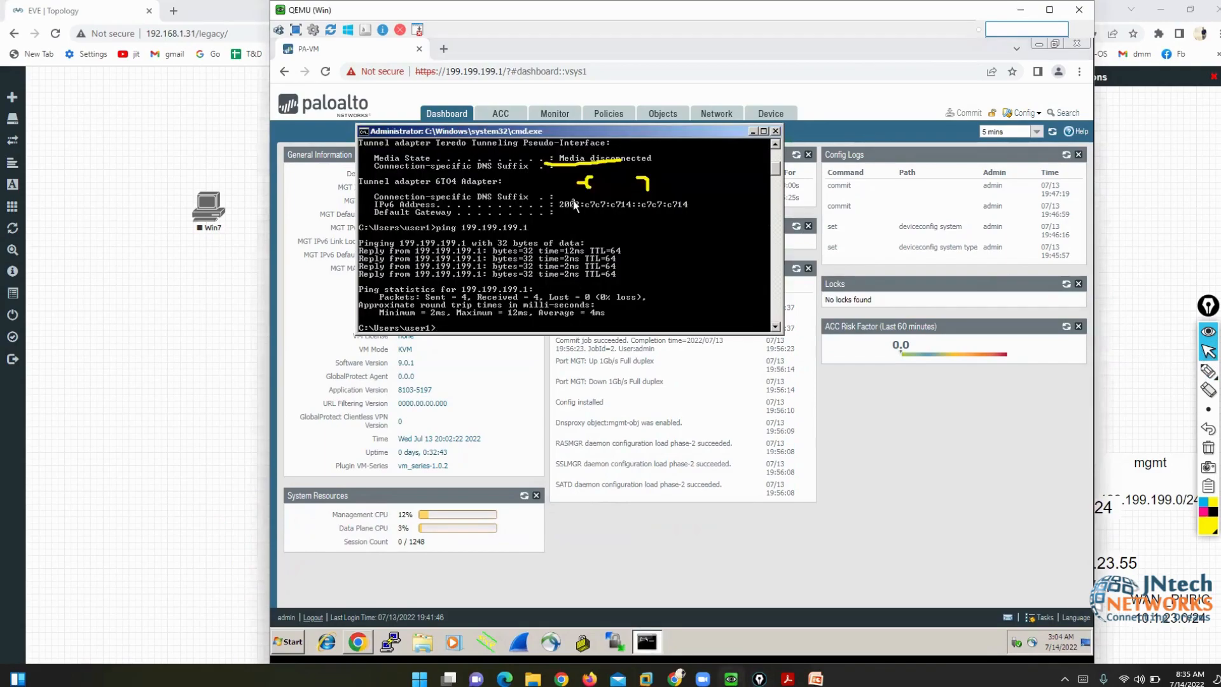
- Run ipconfig to show the Win7 address 199.199.199.20, then hide the command prompt
{"action": "type", "text": "ipconfig"}
{"action": "key", "text": "Return"}
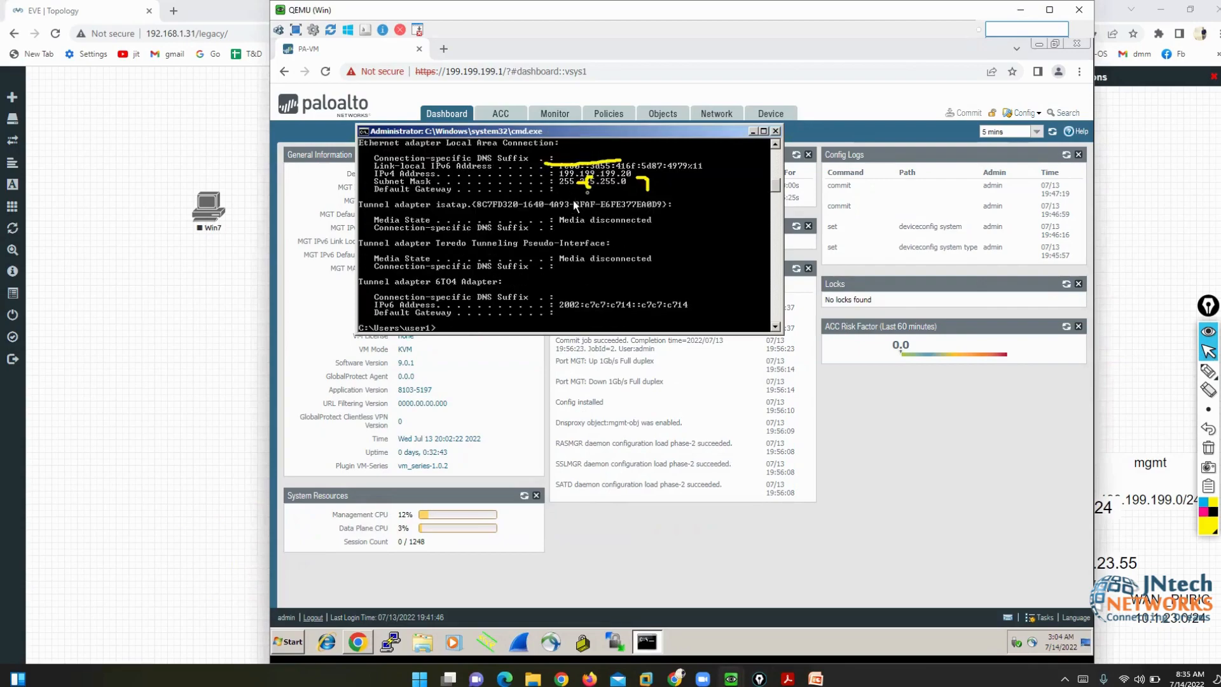
{"action": "left_click", "coordinate": [753, 132]}
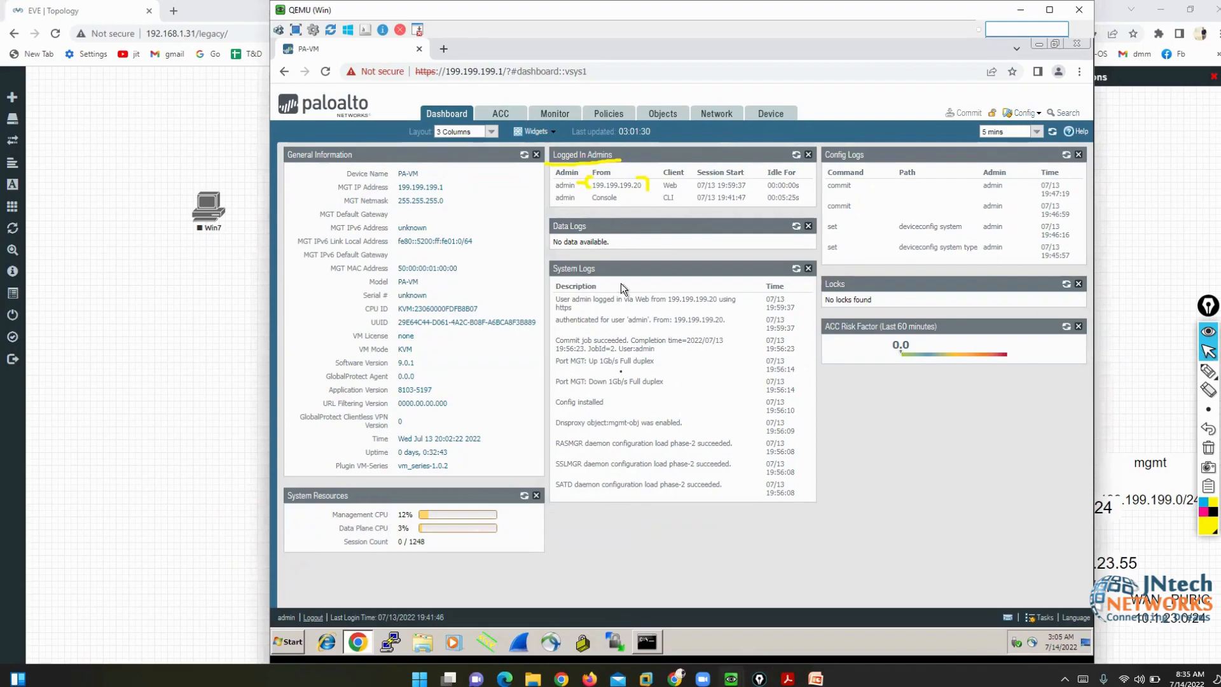
- Compare against the PaloAlto console, then return to the dashboard with the drawing pen ready
{"action": "mouse_move", "coordinate": [730, 678]}
{"action": "left_click", "coordinate": [668, 652]}
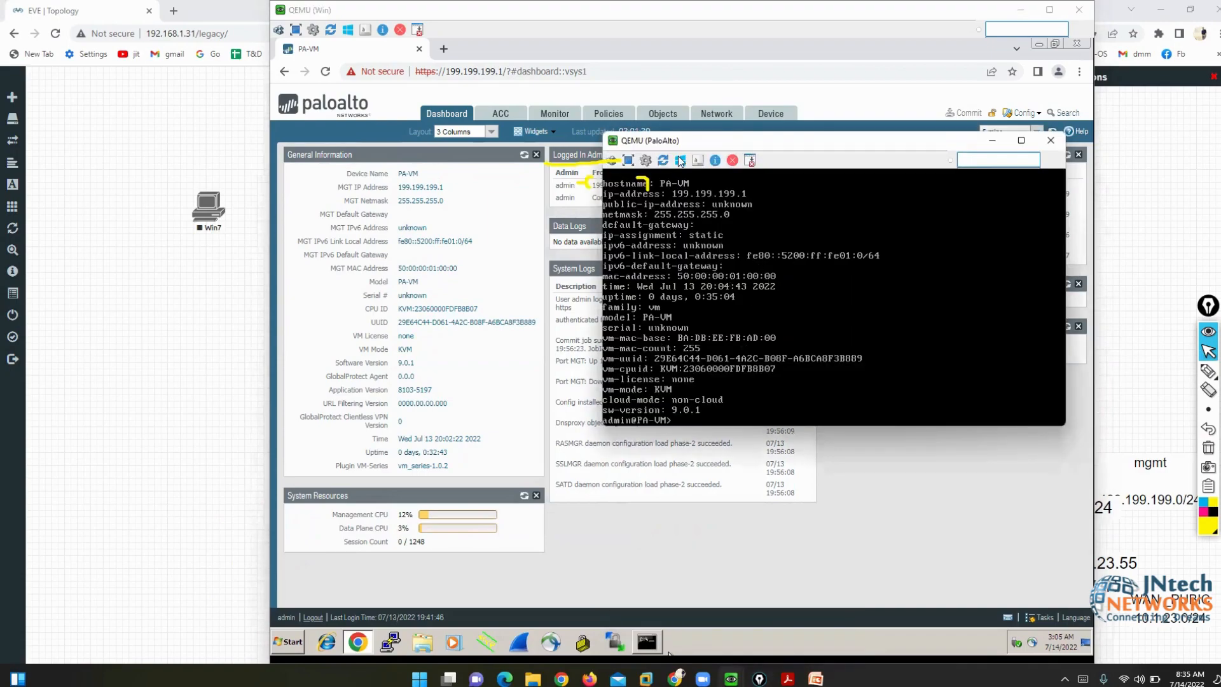
{"action": "left_click", "coordinate": [678, 155]}
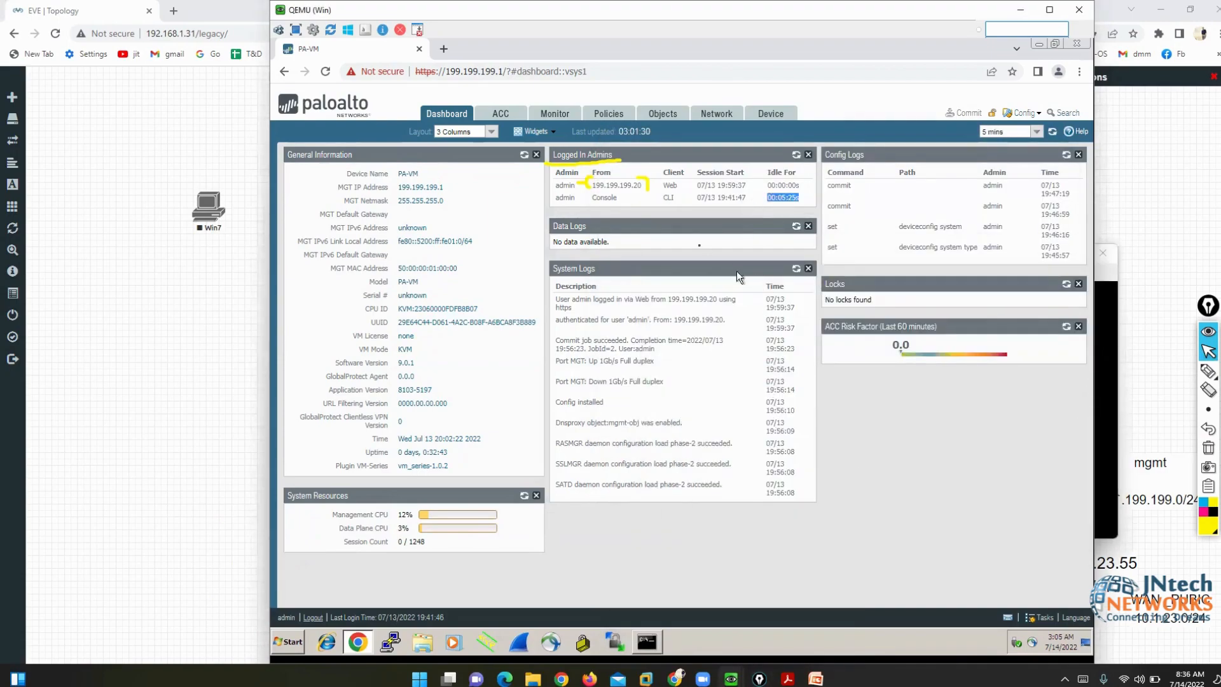
{"action": "left_click", "coordinate": [1110, 314]}
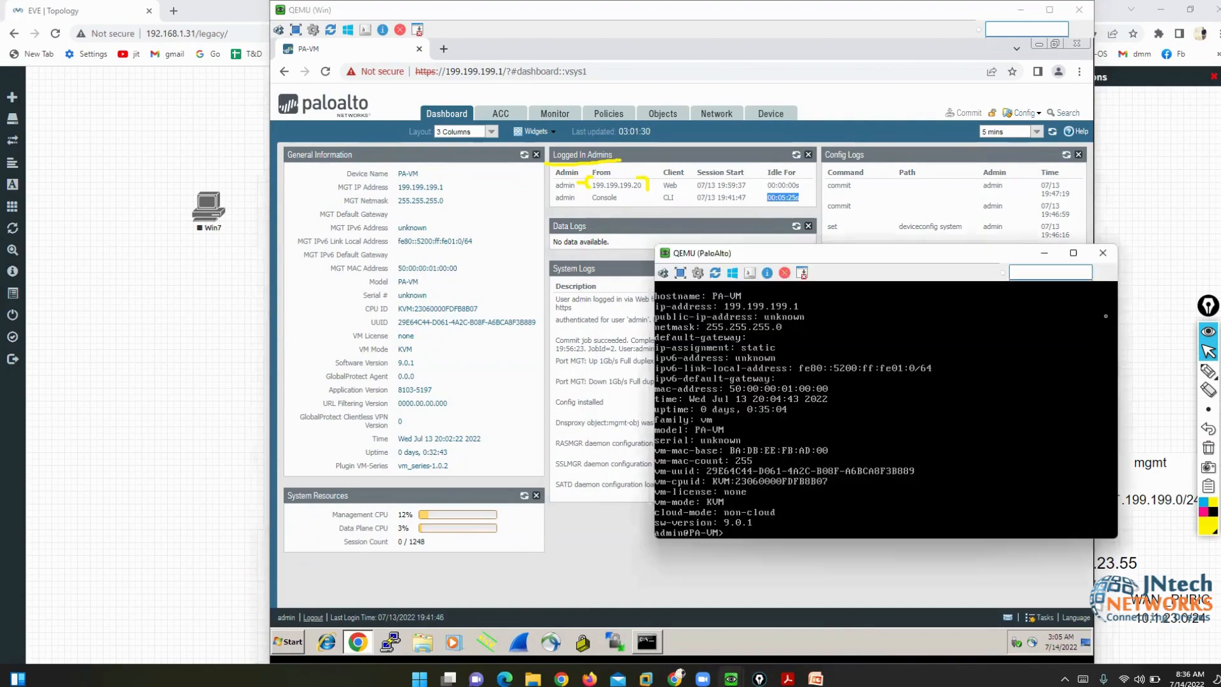
{"action": "left_click", "coordinate": [1051, 253]}
{"action": "left_click", "coordinate": [1209, 371]}
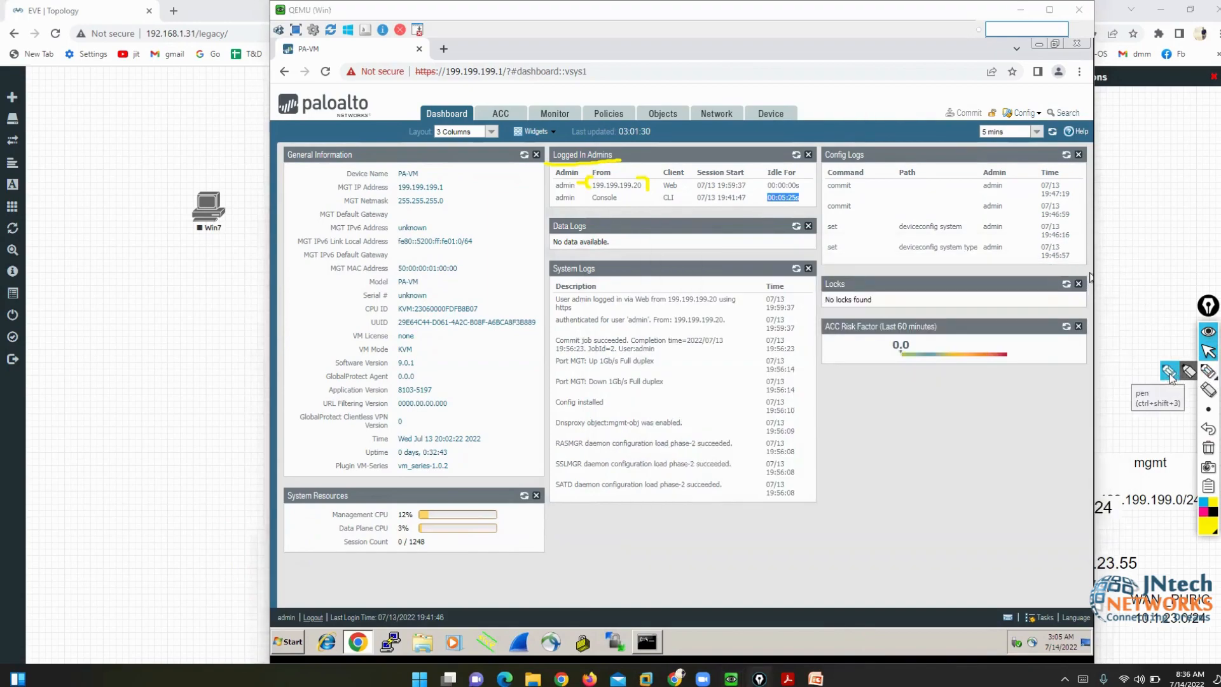
- Underline that Data Logs shows no data, then clear the annotations
{"action": "left_click_drag", "start_coordinate": [551, 252], "coordinate": [620, 251]}
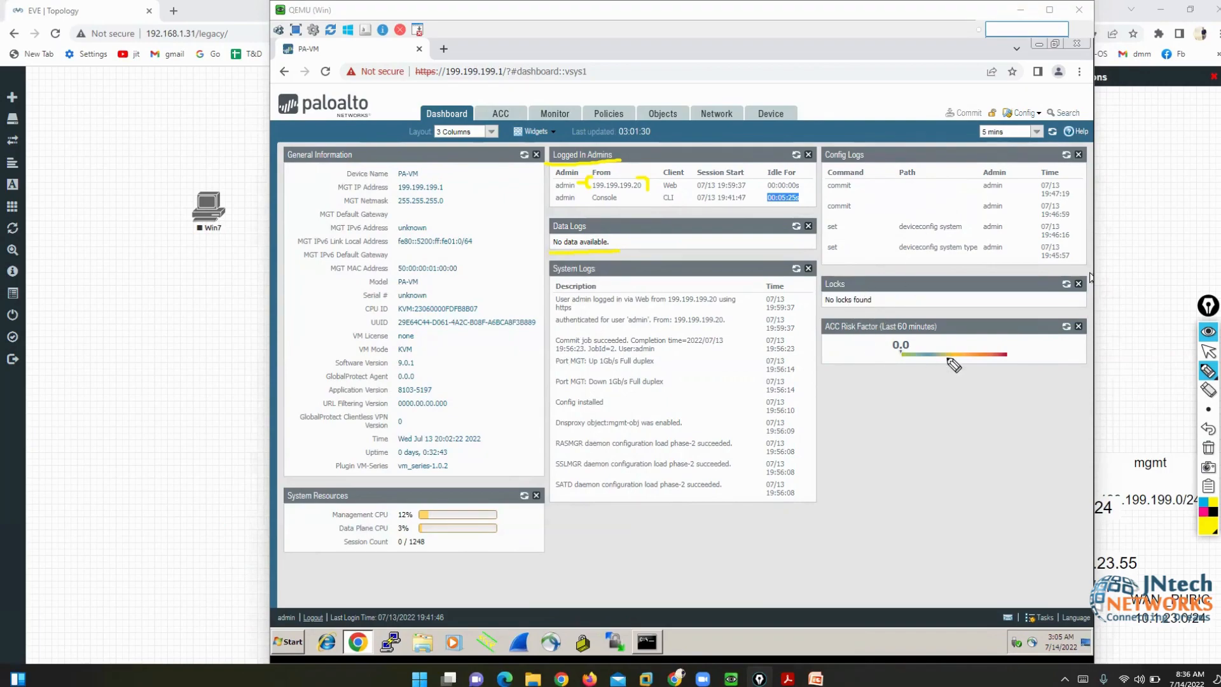
{"action": "left_click", "coordinate": [1208, 448]}
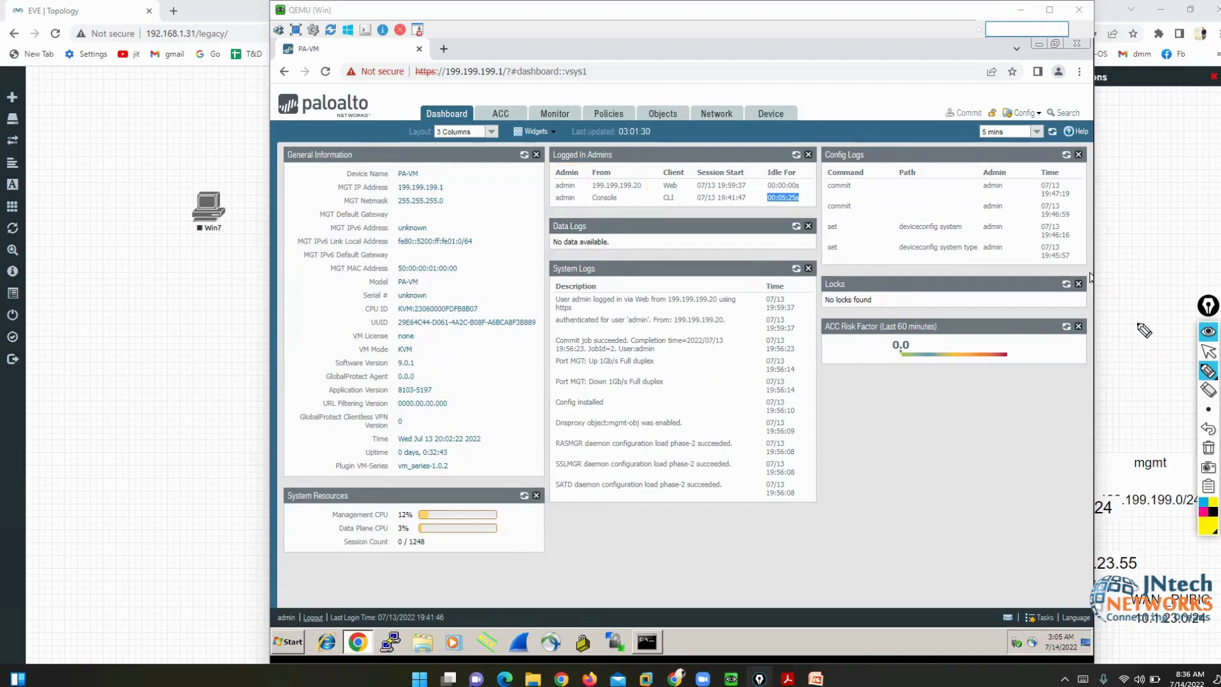
{"action": "left_click", "coordinate": [1209, 351]}
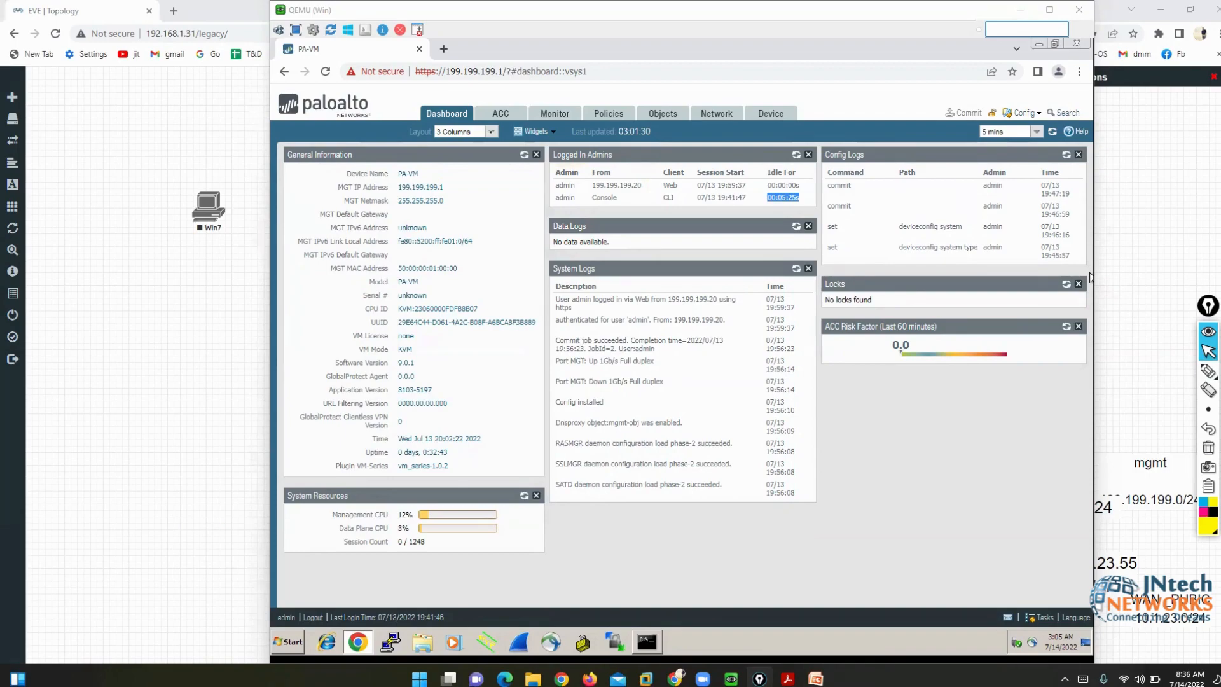
- Switch the dashboard layout to 2 Columns, then back to 3 Columns
{"action": "left_click", "coordinate": [491, 131]}
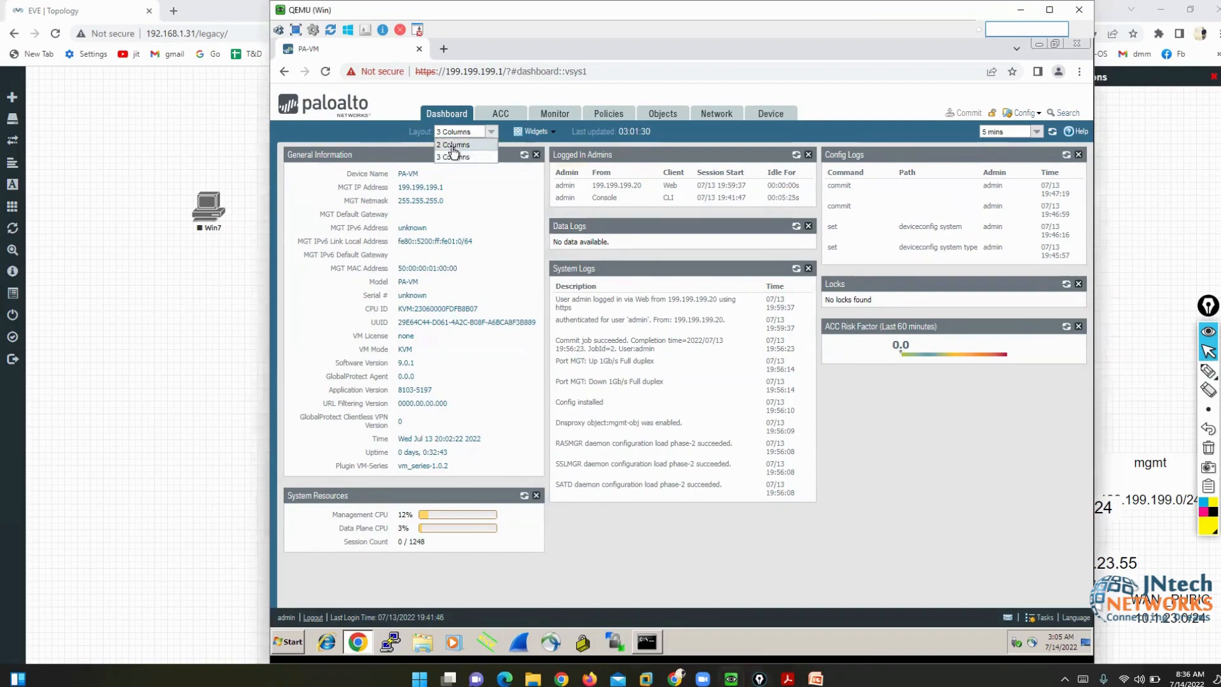
{"action": "left_click", "coordinate": [453, 146]}
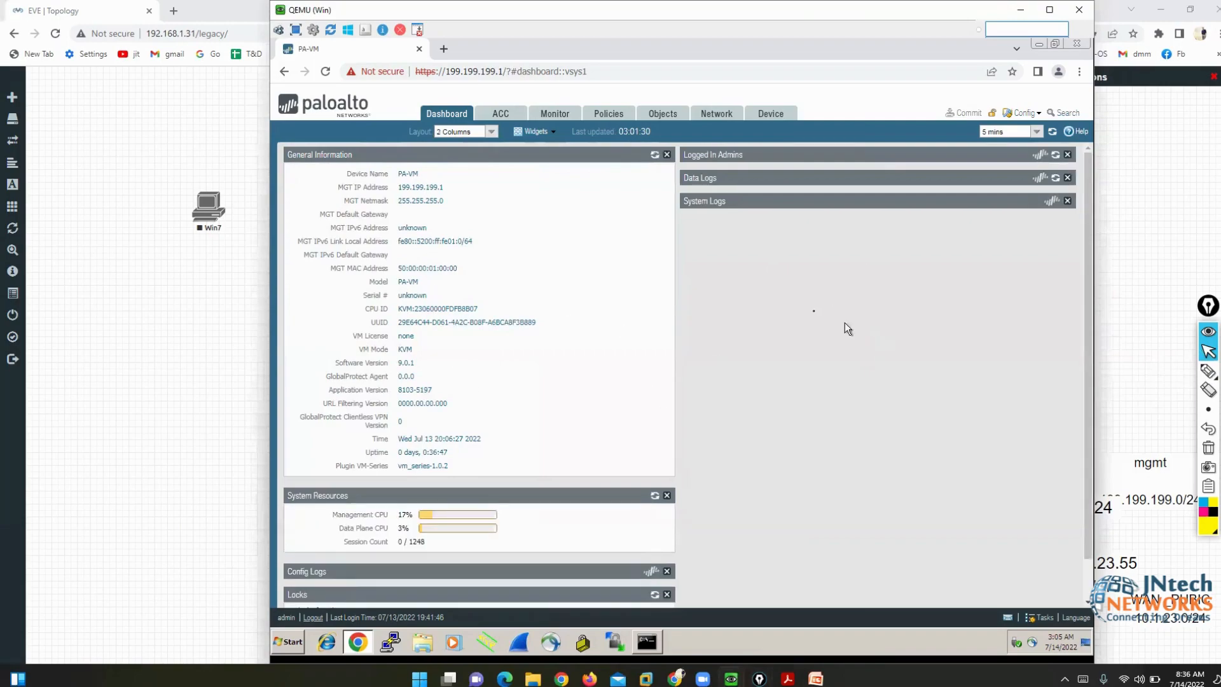
{"action": "left_click", "coordinate": [492, 132]}
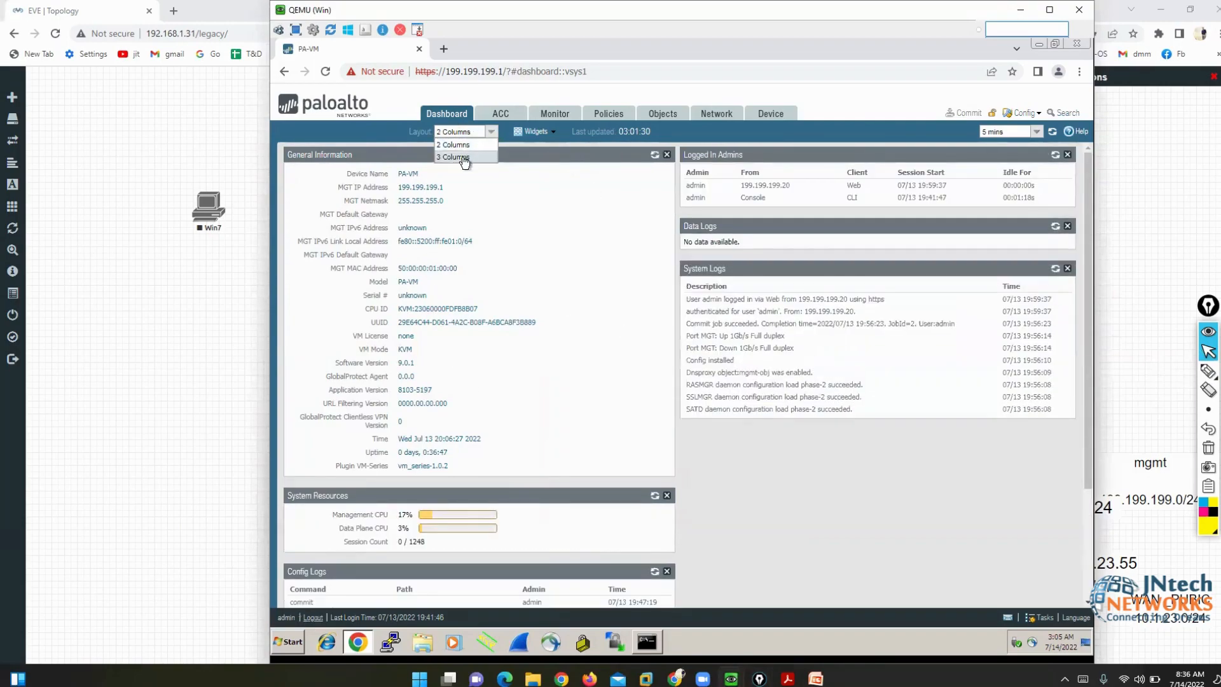
{"action": "left_click", "coordinate": [465, 159]}
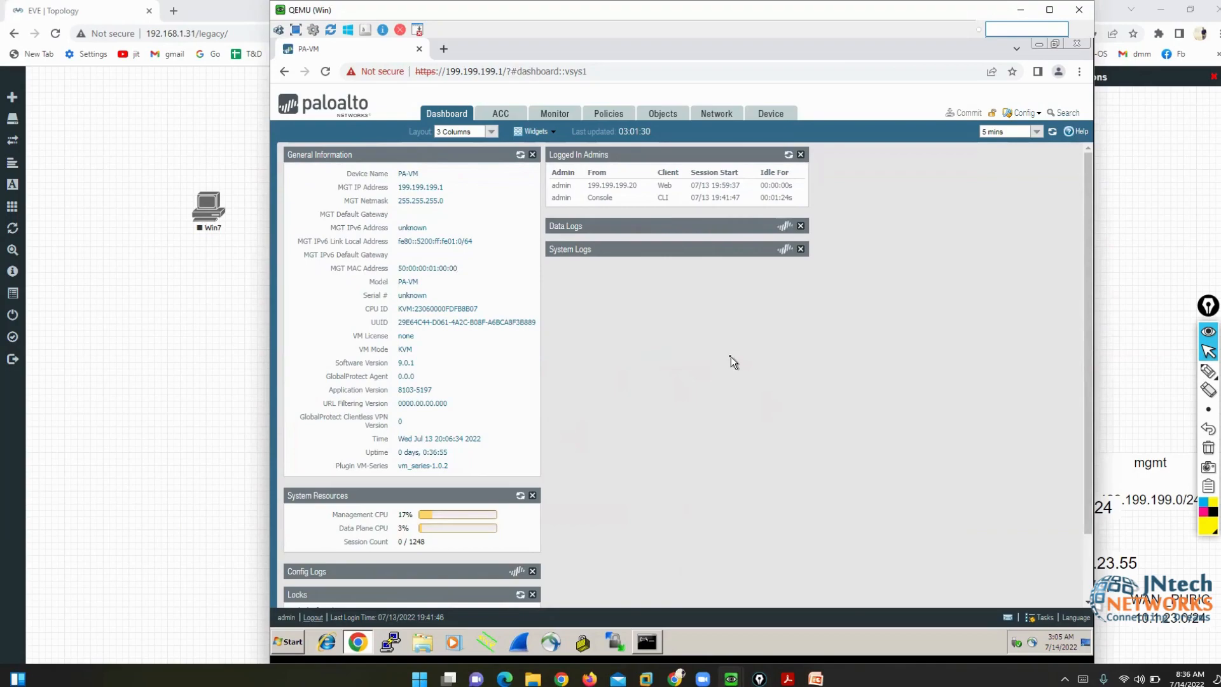
- Add the Top Applications, Top High Risk Applications, Interfaces, High Availability, Threat Logs and URL Filtering Logs widgets
{"action": "left_click", "coordinate": [534, 132]}
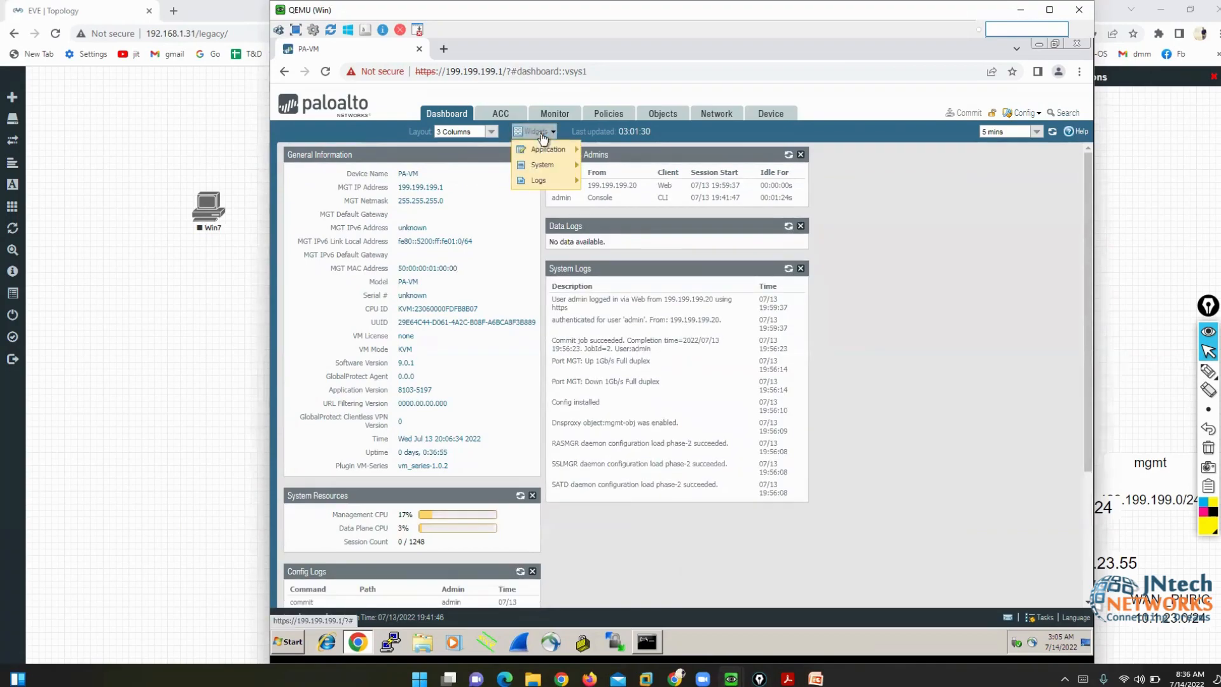
{"action": "mouse_move", "coordinate": [549, 156]}
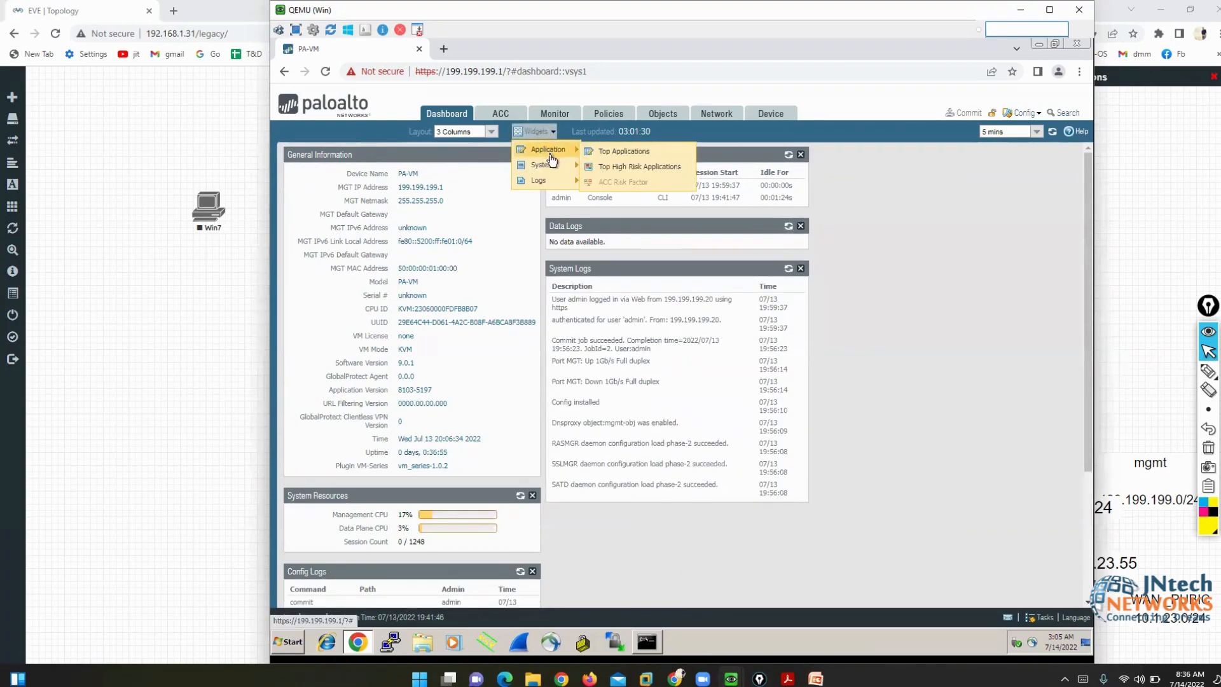
{"action": "left_click", "coordinate": [617, 152]}
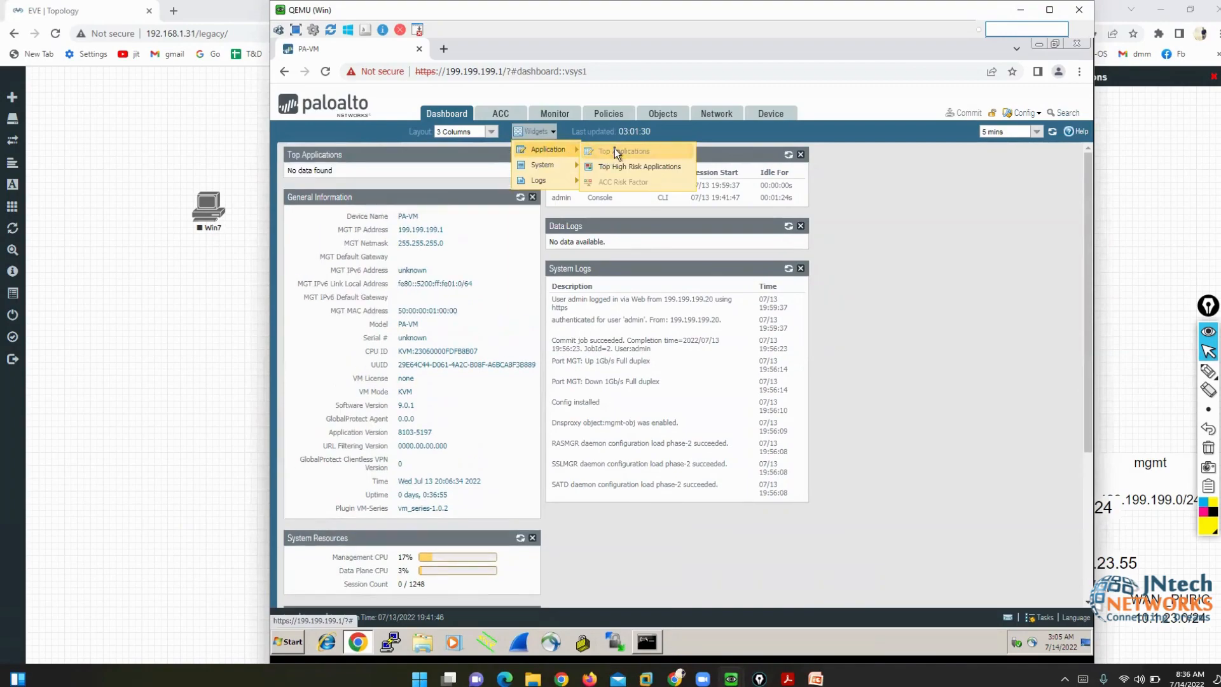
{"action": "left_click", "coordinate": [622, 165]}
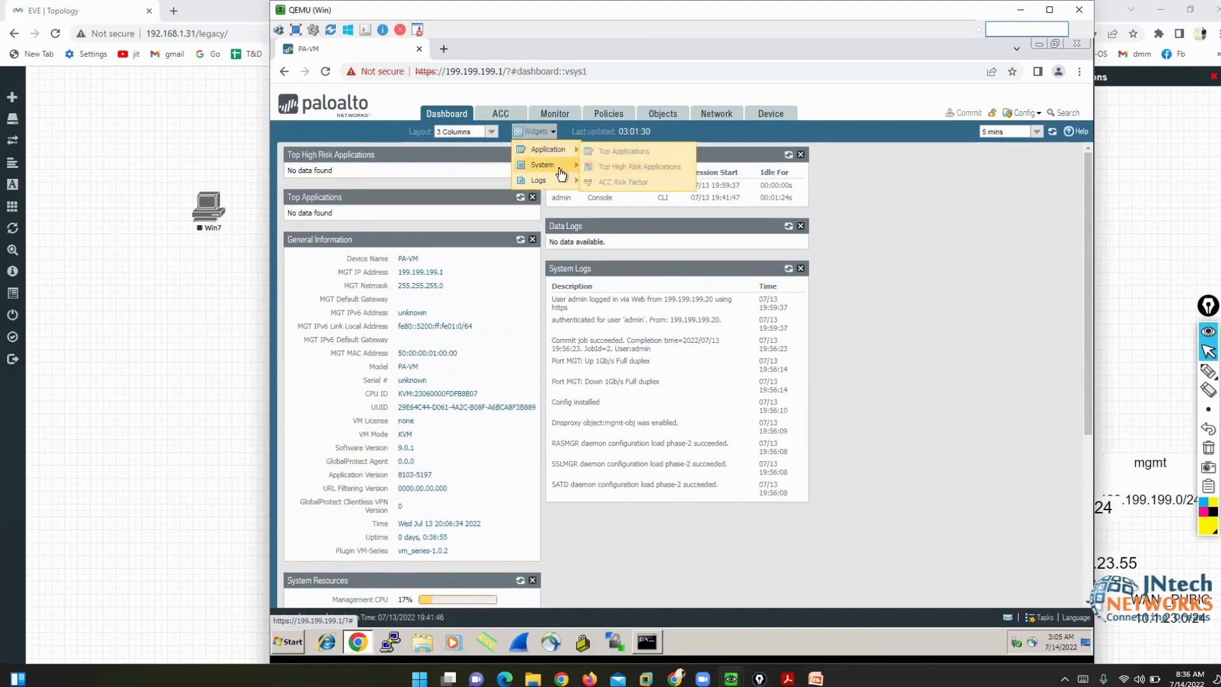
{"action": "mouse_move", "coordinate": [552, 165]}
{"action": "left_click", "coordinate": [603, 183]}
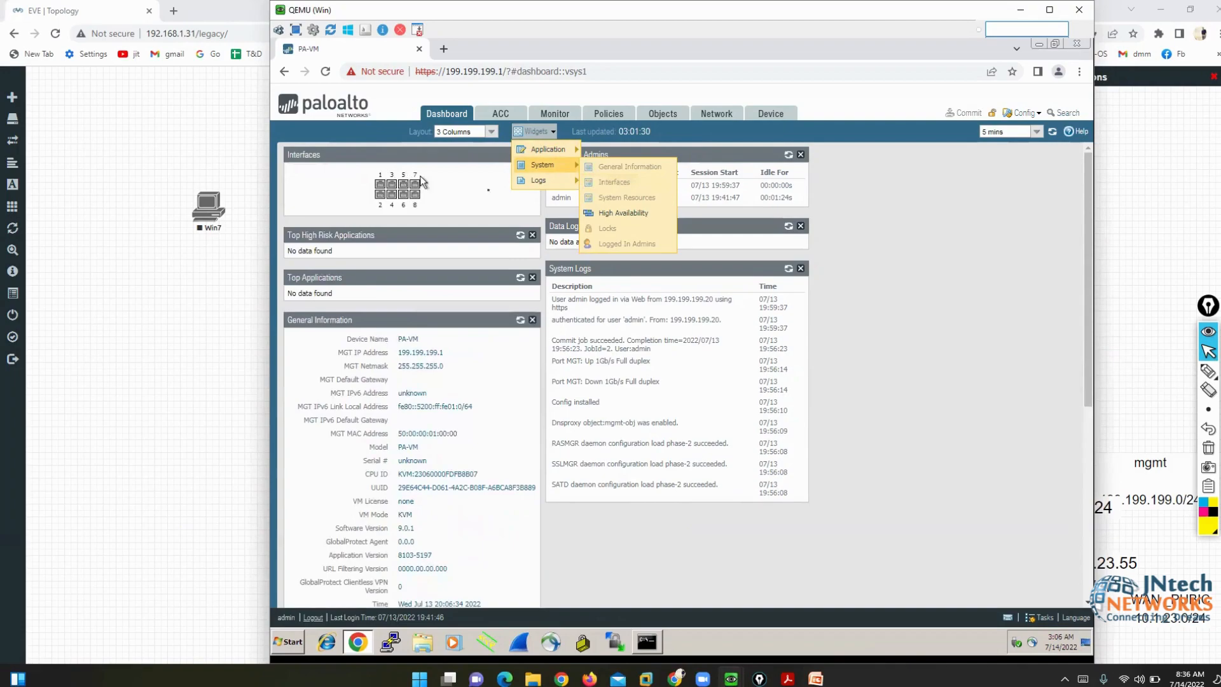
{"action": "left_click", "coordinate": [598, 213]}
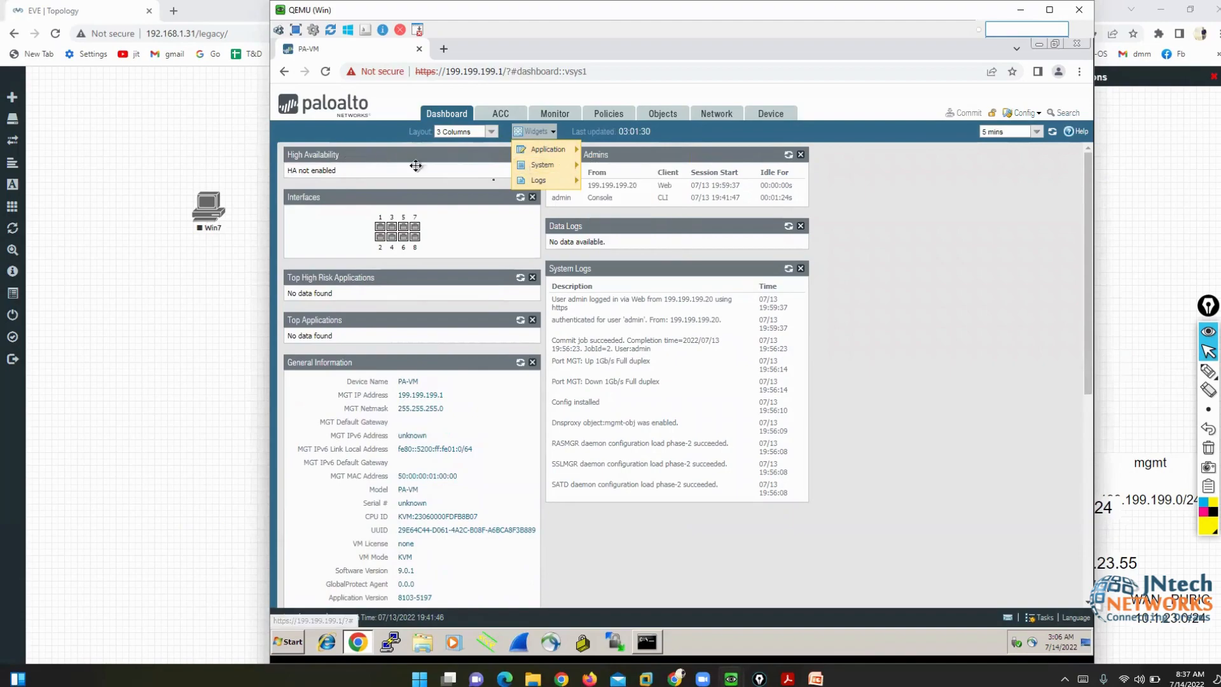
{"action": "mouse_move", "coordinate": [562, 182]}
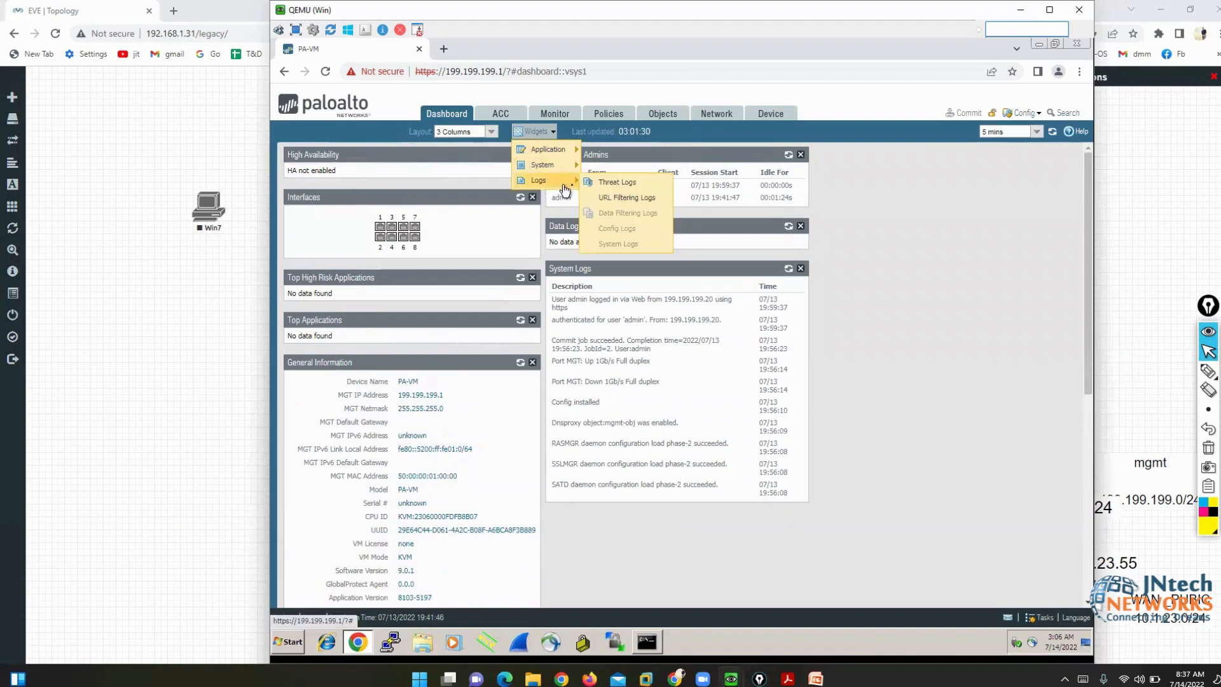
{"action": "left_click", "coordinate": [615, 184]}
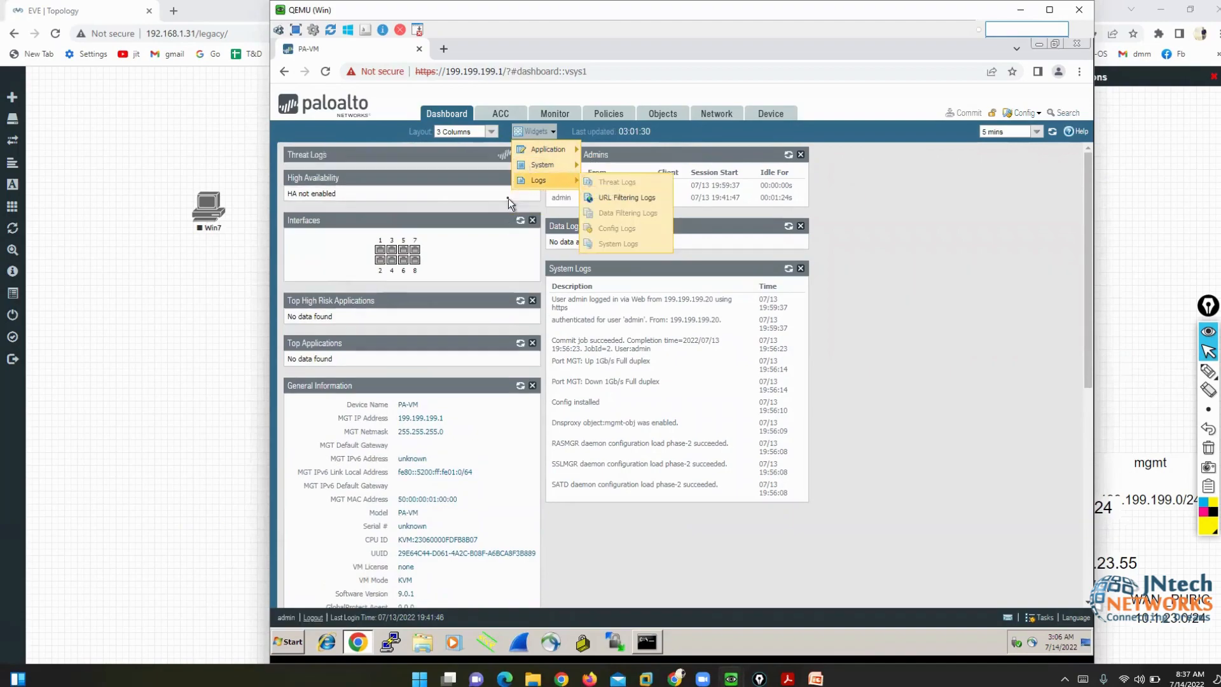
{"action": "left_click", "coordinate": [628, 198]}
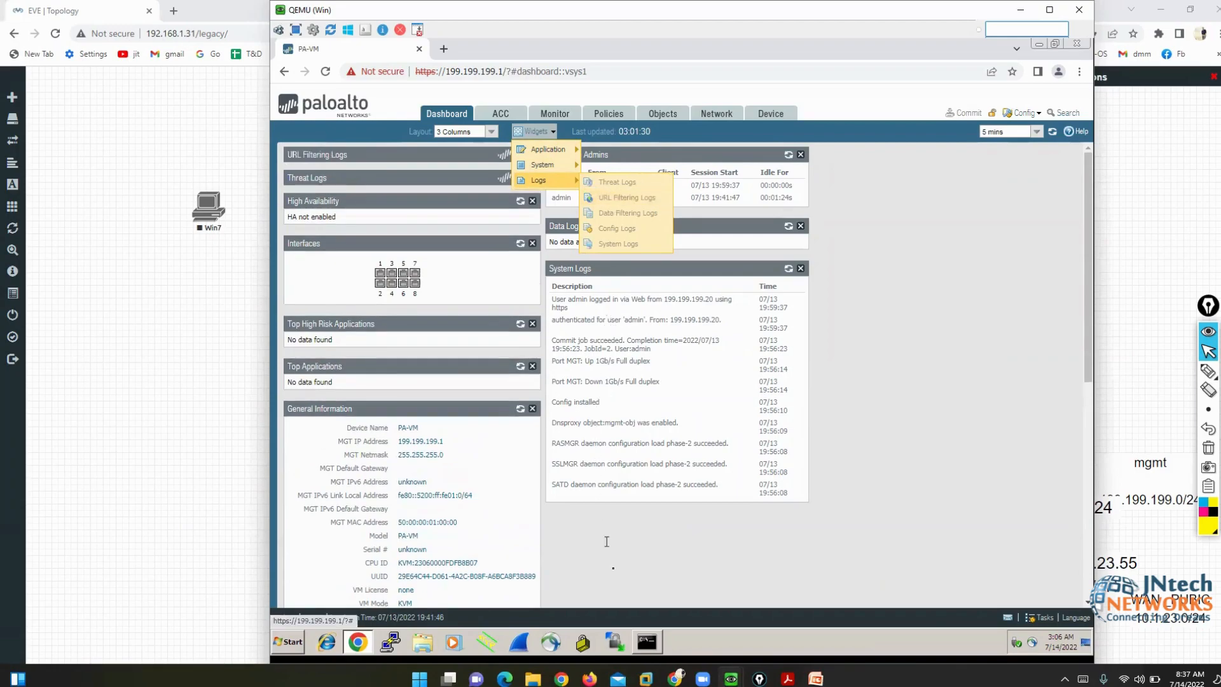
{"action": "left_click", "coordinate": [328, 182]}
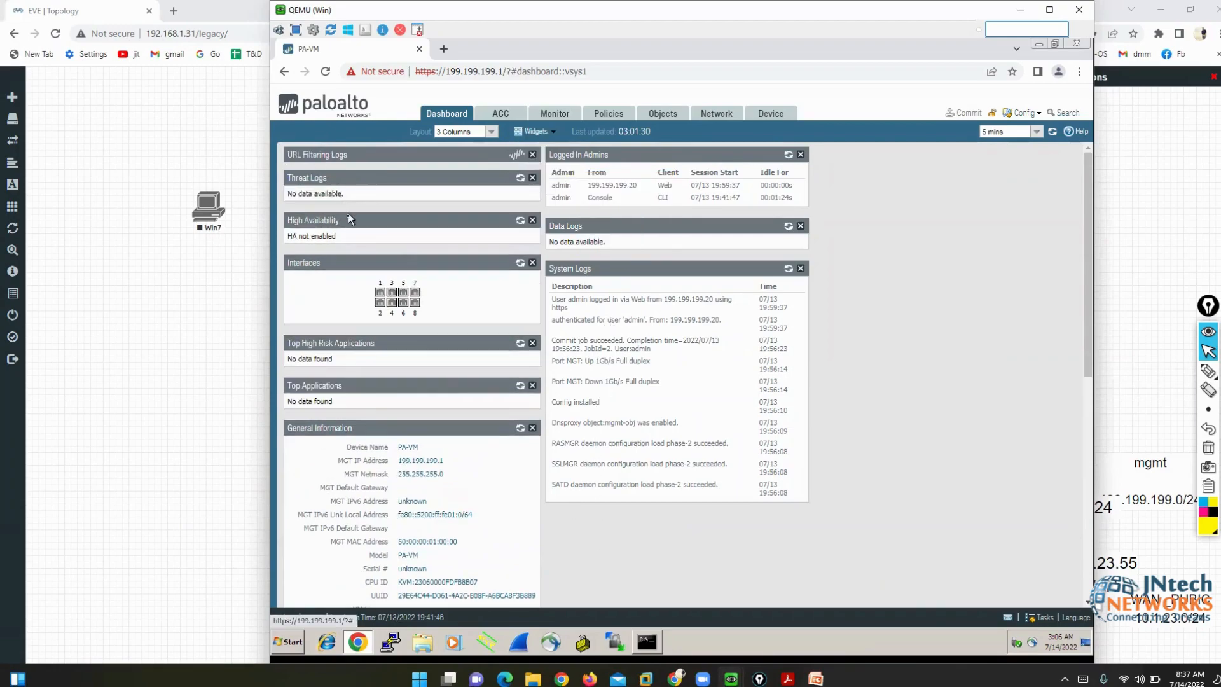
- Move Threat Logs into a new third column with Top High Risk Applications beneath it
{"action": "left_click_drag", "start_coordinate": [351, 215], "coordinate": [885, 195]}
{"action": "left_click", "coordinate": [888, 322]}
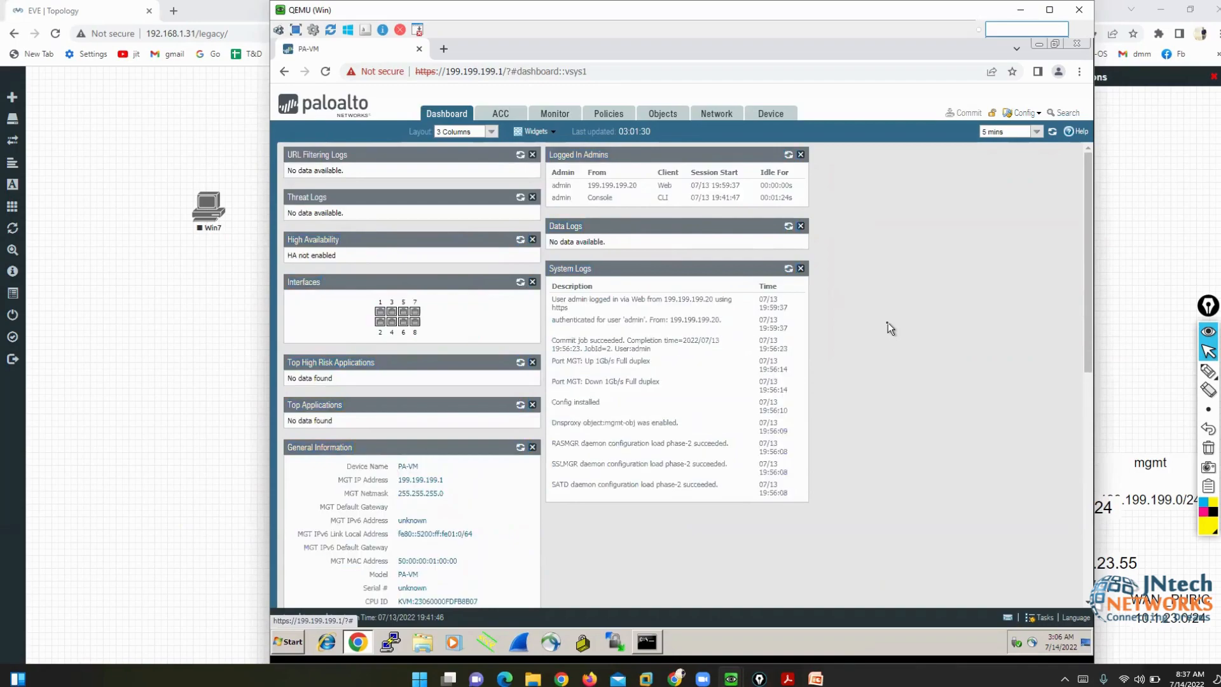
{"action": "left_click_drag", "start_coordinate": [329, 197], "coordinate": [880, 164]}
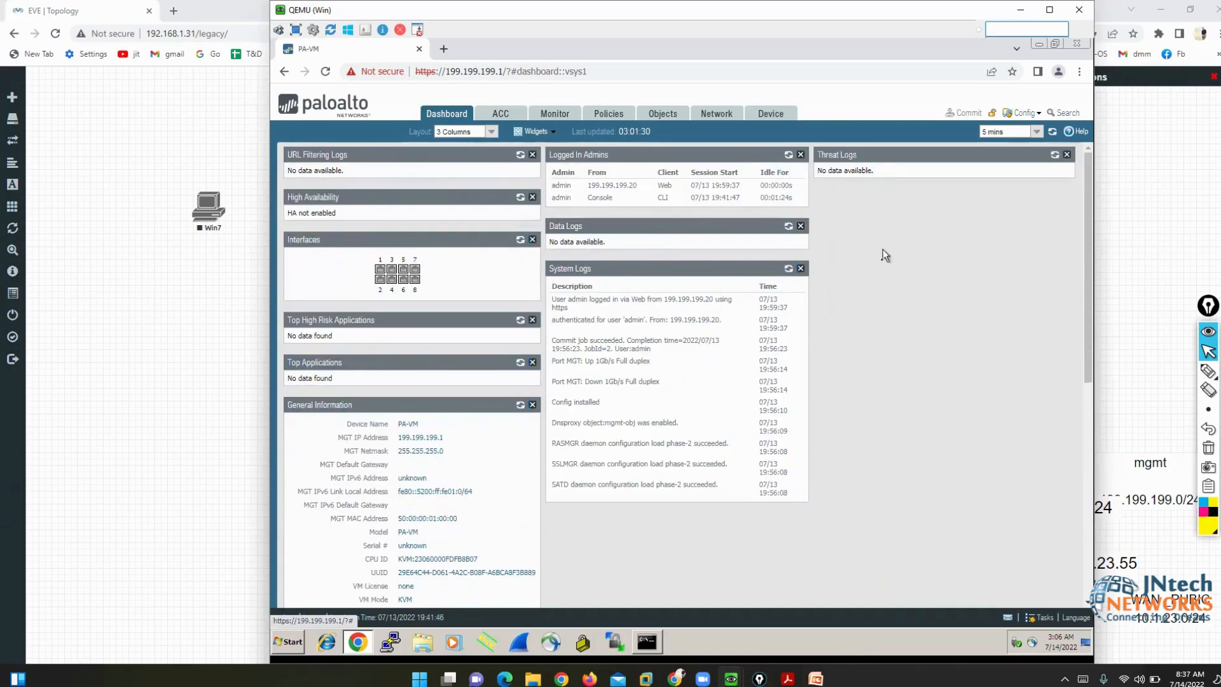
{"action": "left_click_drag", "start_coordinate": [356, 319], "coordinate": [888, 204]}
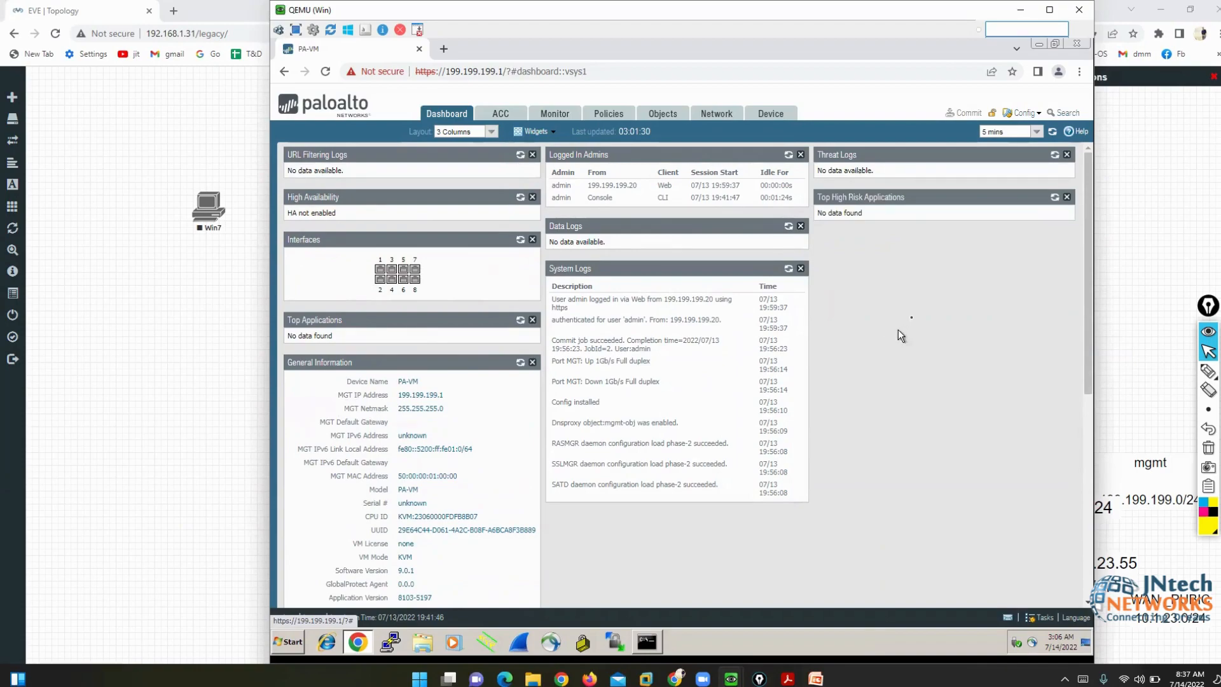
- Highlight the 5 mins dashboard refresh interval
{"action": "mouse_move", "coordinate": [1209, 375]}
{"action": "left_click", "coordinate": [1172, 374]}
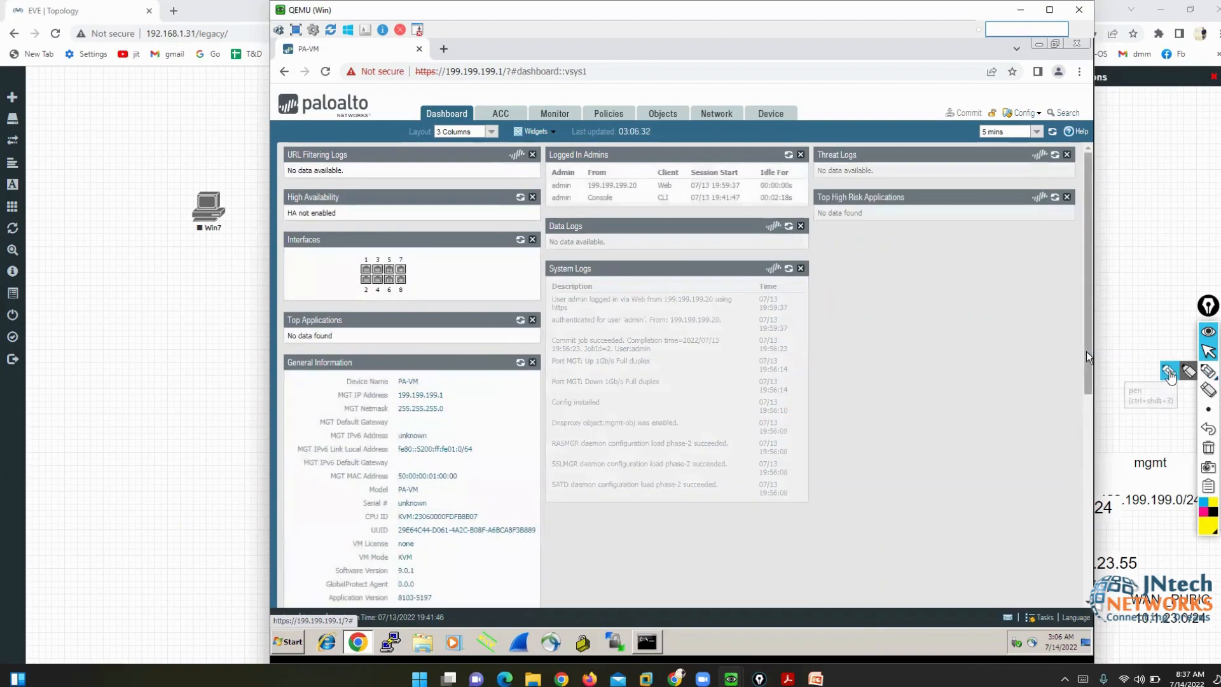
{"action": "mouse_move", "coordinate": [1017, 131]}
{"action": "left_mouse_down"}
{"action": "mouse_move", "coordinate": [982, 124]}
{"action": "mouse_move", "coordinate": [986, 152]}
{"action": "mouse_move", "coordinate": [1021, 140]}
{"action": "left_mouse_up"}
- Check that the dashboard auto-refresh interval stays at 5 mins
{"action": "left_click", "coordinate": [1209, 353]}
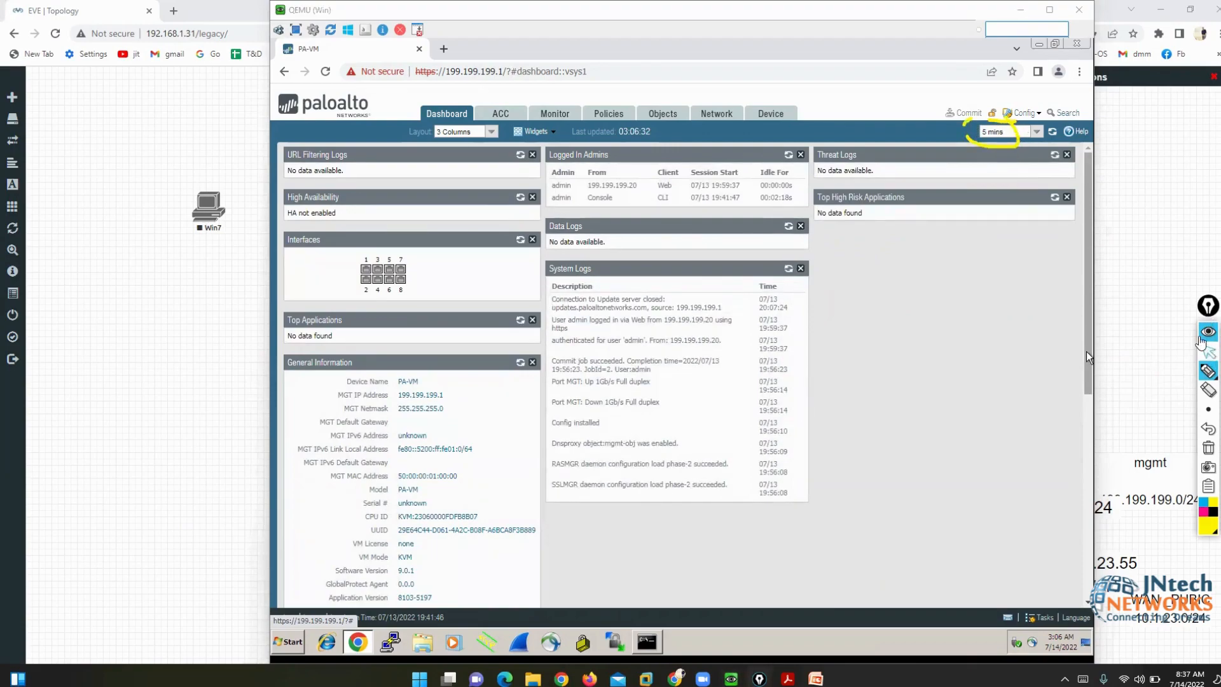
{"action": "left_click", "coordinate": [1037, 132]}
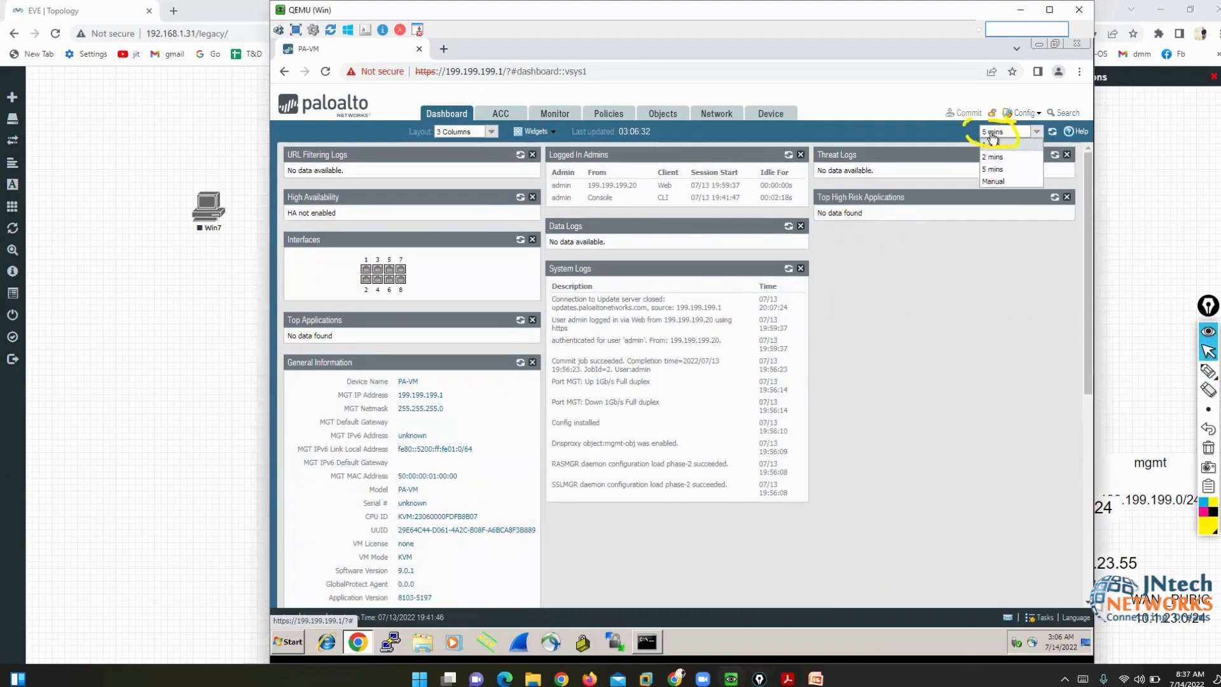
{"action": "left_click", "coordinate": [992, 303]}
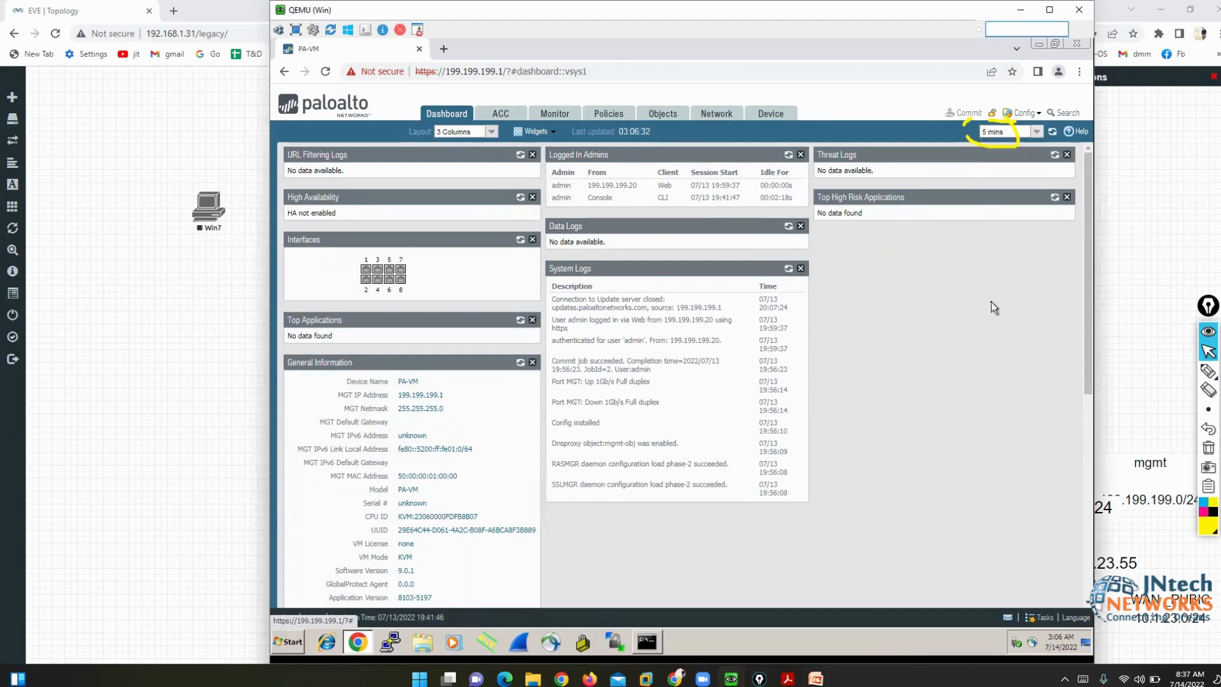
- Refresh the dashboard widgets now and go to the Device settings
{"action": "left_click", "coordinate": [1209, 448]}
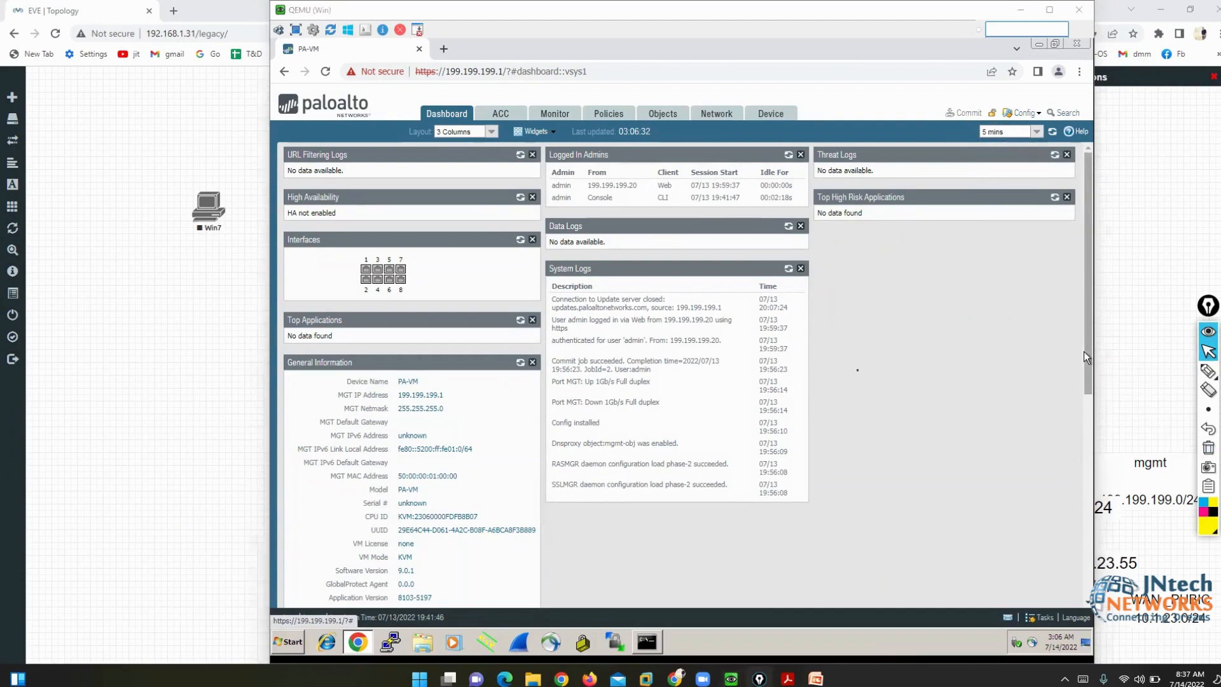
{"action": "left_click", "coordinate": [1084, 352]}
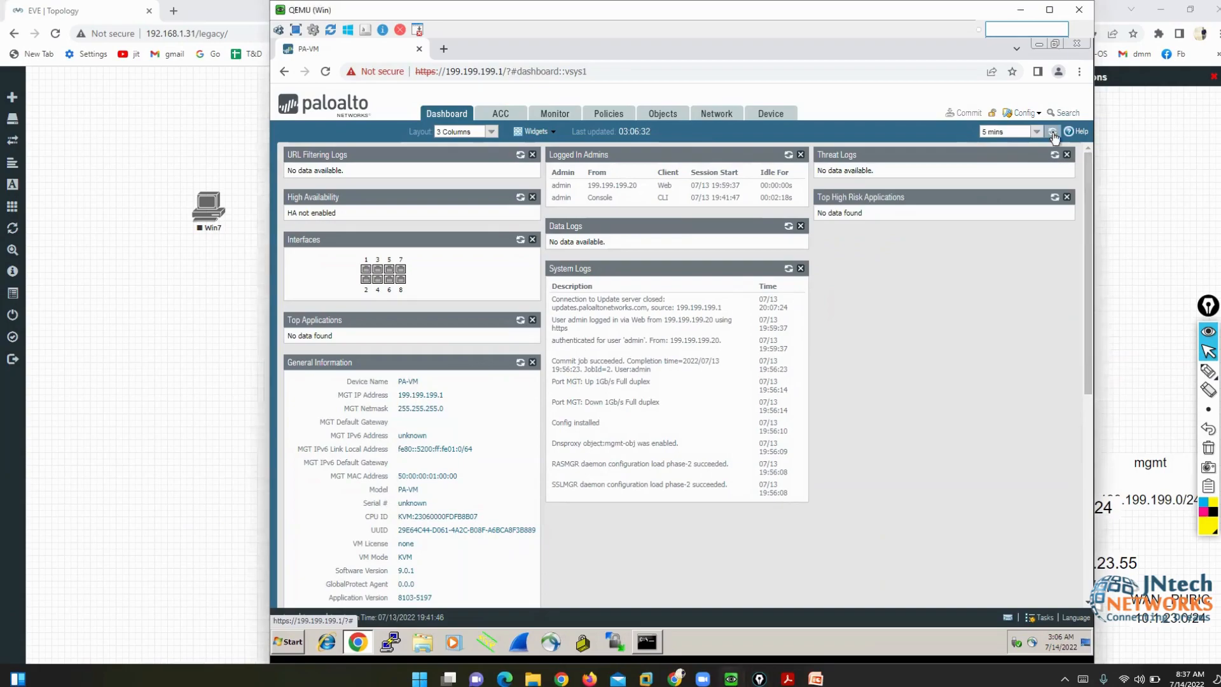
{"action": "left_click", "coordinate": [1053, 133]}
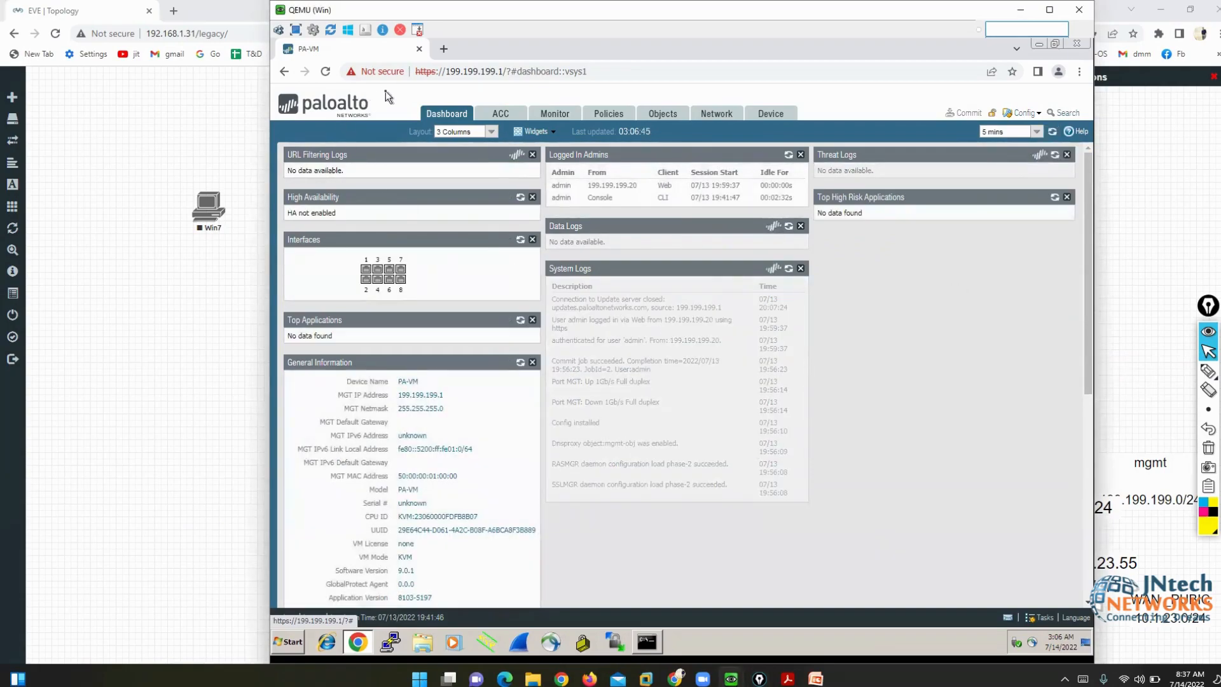
{"action": "left_click", "coordinate": [769, 114]}
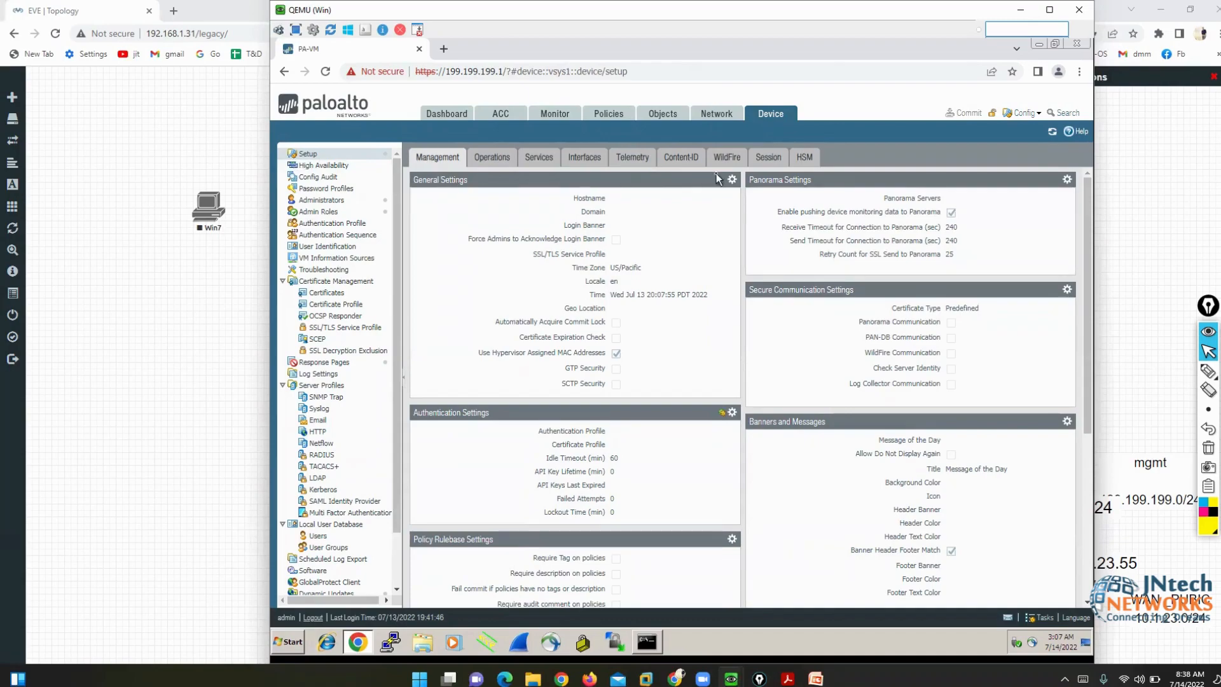
- In General Settings, set hostname PA-VM88888 and login banner 'WELCOME TO PALO ALTO'
{"action": "left_click", "coordinate": [732, 180]}
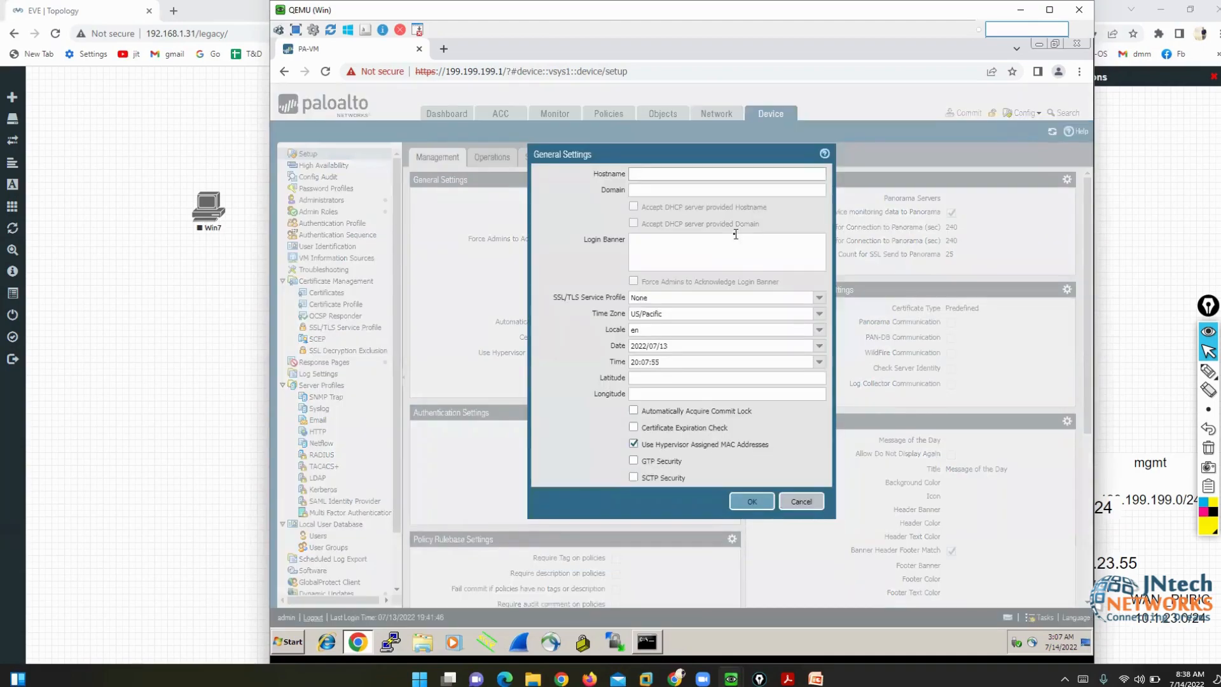
{"action": "left_click", "coordinate": [668, 176]}
{"action": "type", "text": "pa"}
{"action": "type", "text": "PA-"}
{"action": "type", "text": "VM"}
{"action": "type", "text": "88888"}
{"action": "left_click", "coordinate": [662, 251]}
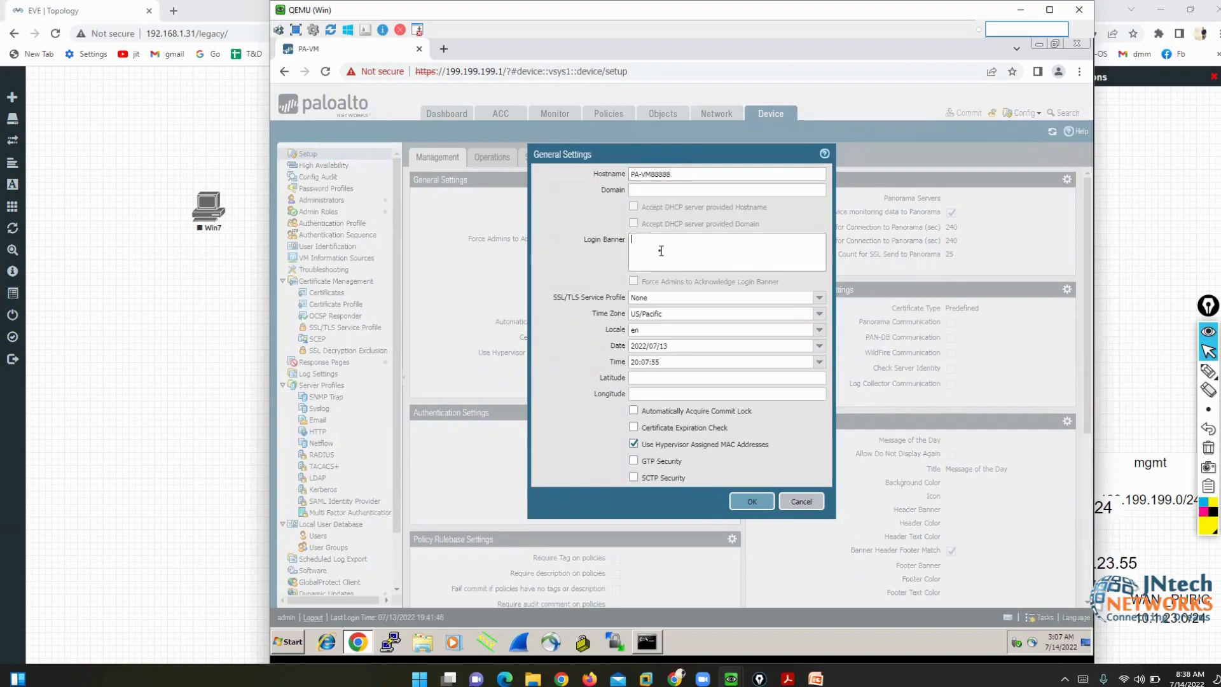
{"action": "type", "text": "WELCOME TO PALO ALTO"}
{"action": "left_click", "coordinate": [748, 503]}
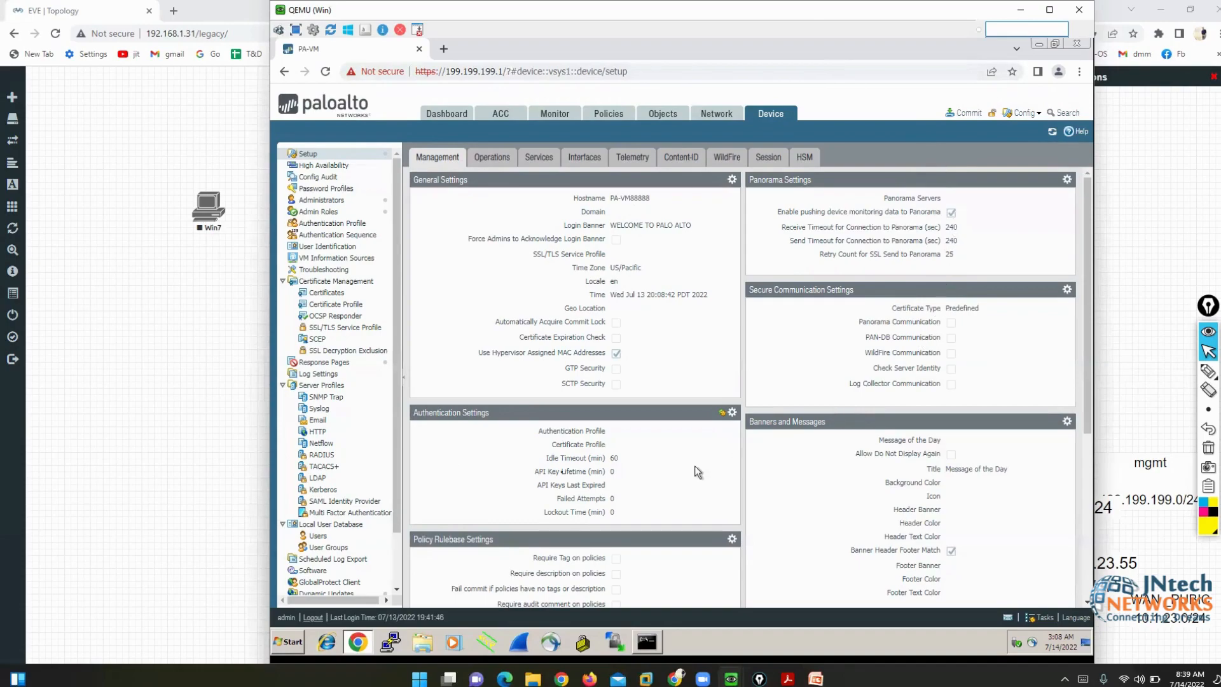
- Bring up the firewall CLI console for a fresh prompt, then return to the web settings page
{"action": "mouse_move", "coordinate": [731, 678]}
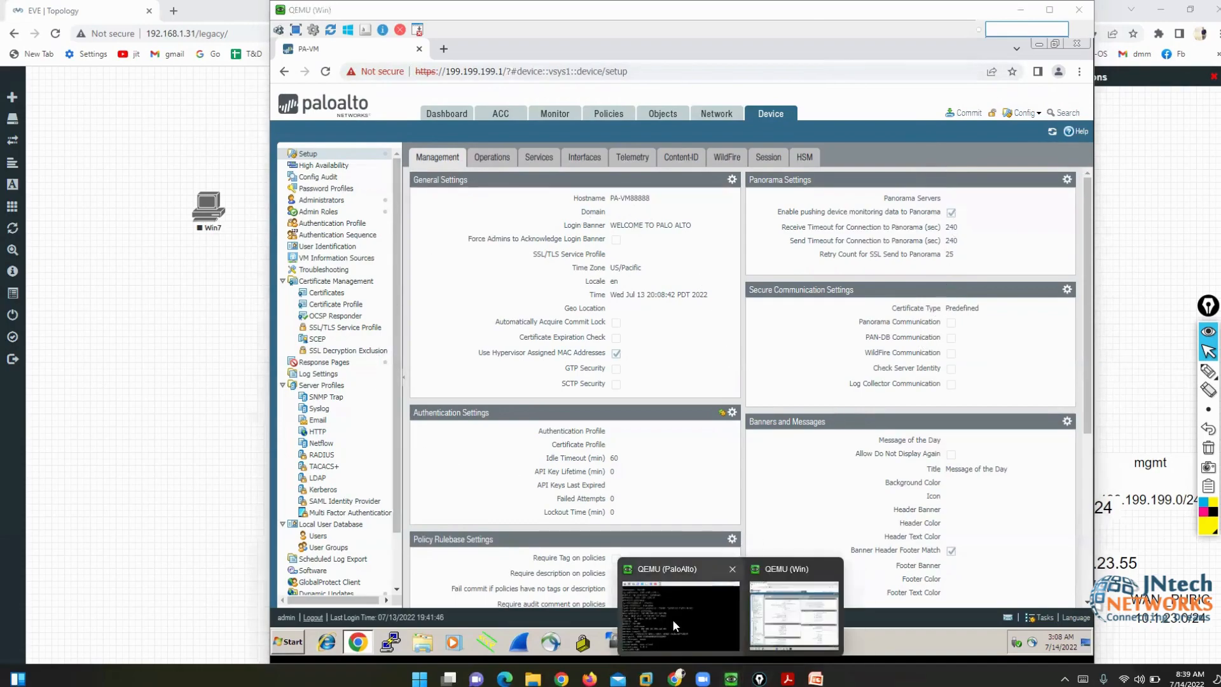
{"action": "left_click", "coordinate": [673, 620]}
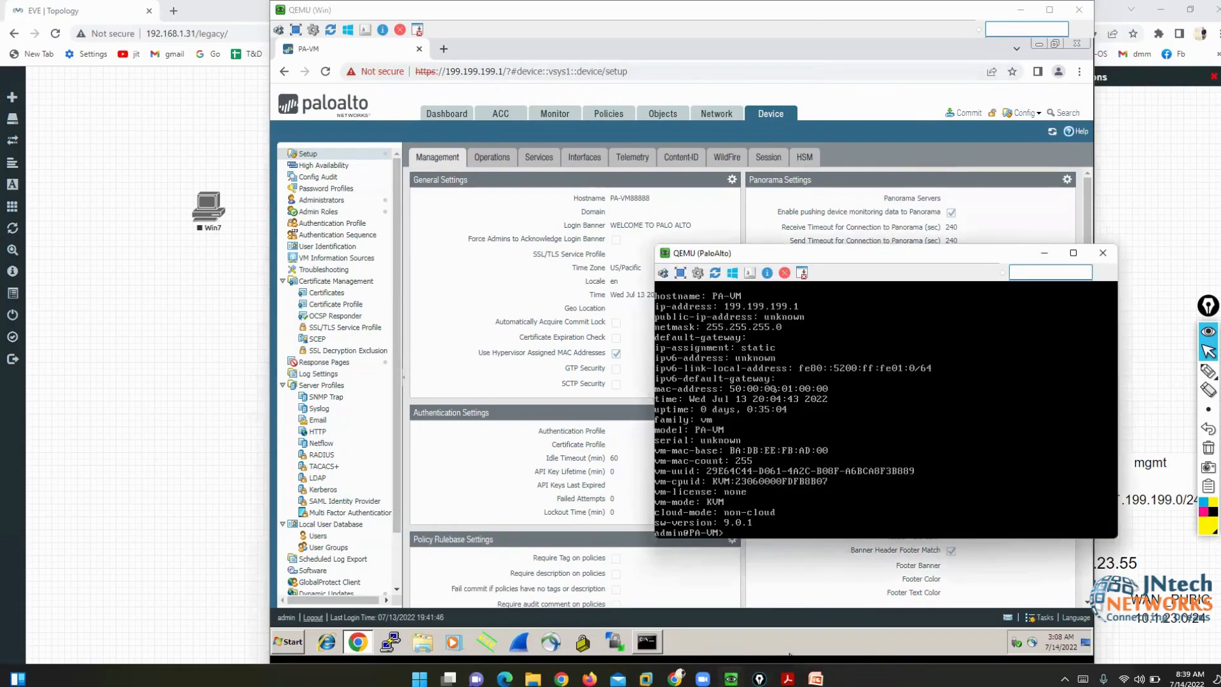
{"action": "key", "text": "Return"}
{"action": "key", "text": "Return"}
{"action": "key", "text": "Return"}
{"action": "key", "text": "Return"}
{"action": "key", "text": "Return"}
{"action": "key", "text": "Return"}
{"action": "key", "text": "Return"}
{"action": "key", "text": "Return"}
{"action": "key", "text": "Return"}
{"action": "key", "text": "Return"}
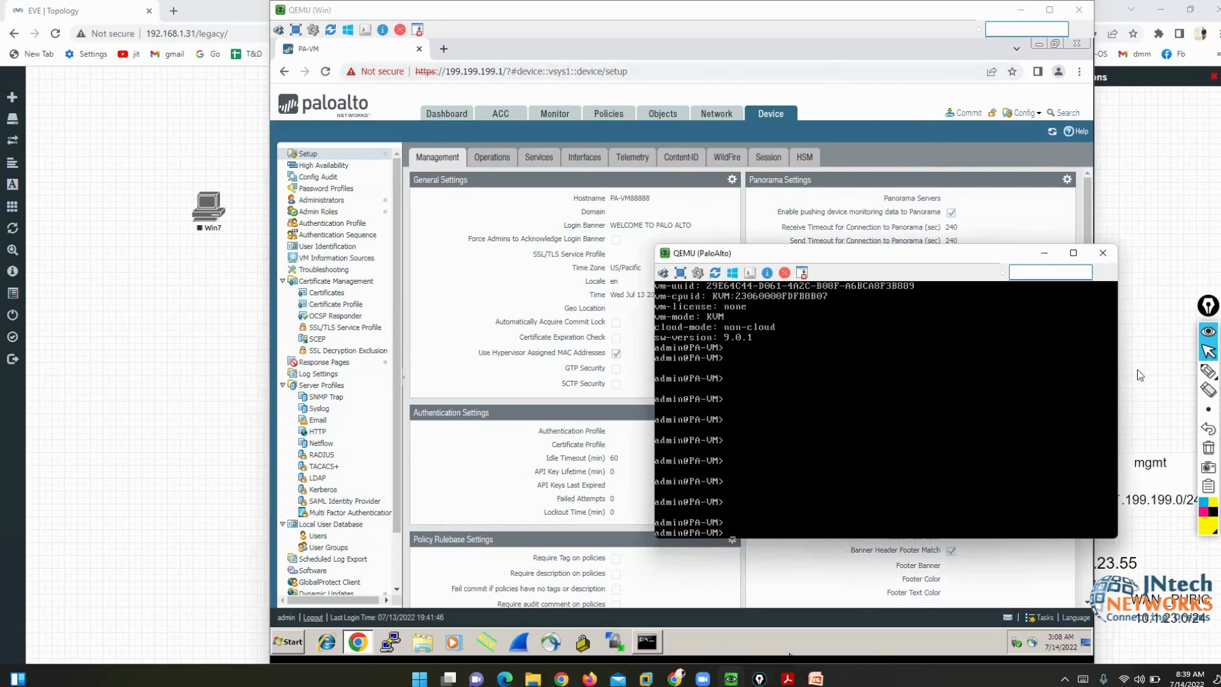
{"action": "left_click", "coordinate": [1209, 371]}
{"action": "mouse_move", "coordinate": [729, 510]}
{"action": "left_mouse_down"}
{"action": "mouse_move", "coordinate": [687, 510]}
{"action": "mouse_move", "coordinate": [722, 549]}
{"action": "mouse_move", "coordinate": [736, 507]}
{"action": "left_mouse_up"}
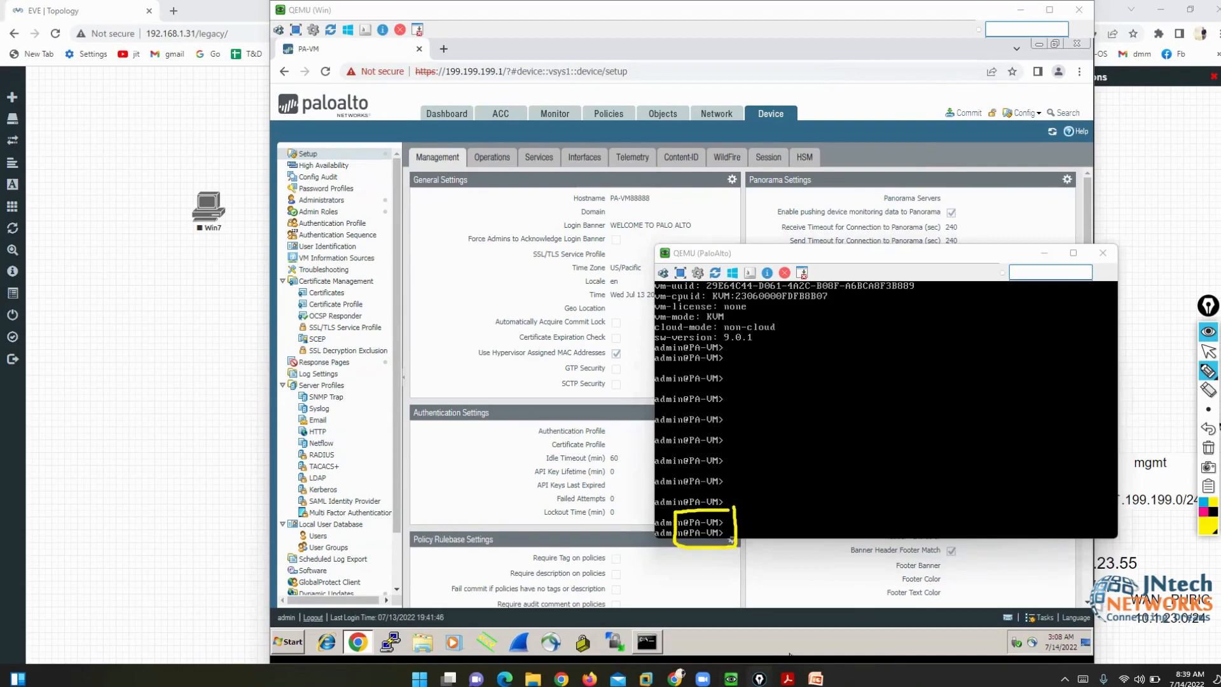
{"action": "left_click", "coordinate": [1208, 447]}
{"action": "left_click", "coordinate": [1208, 353]}
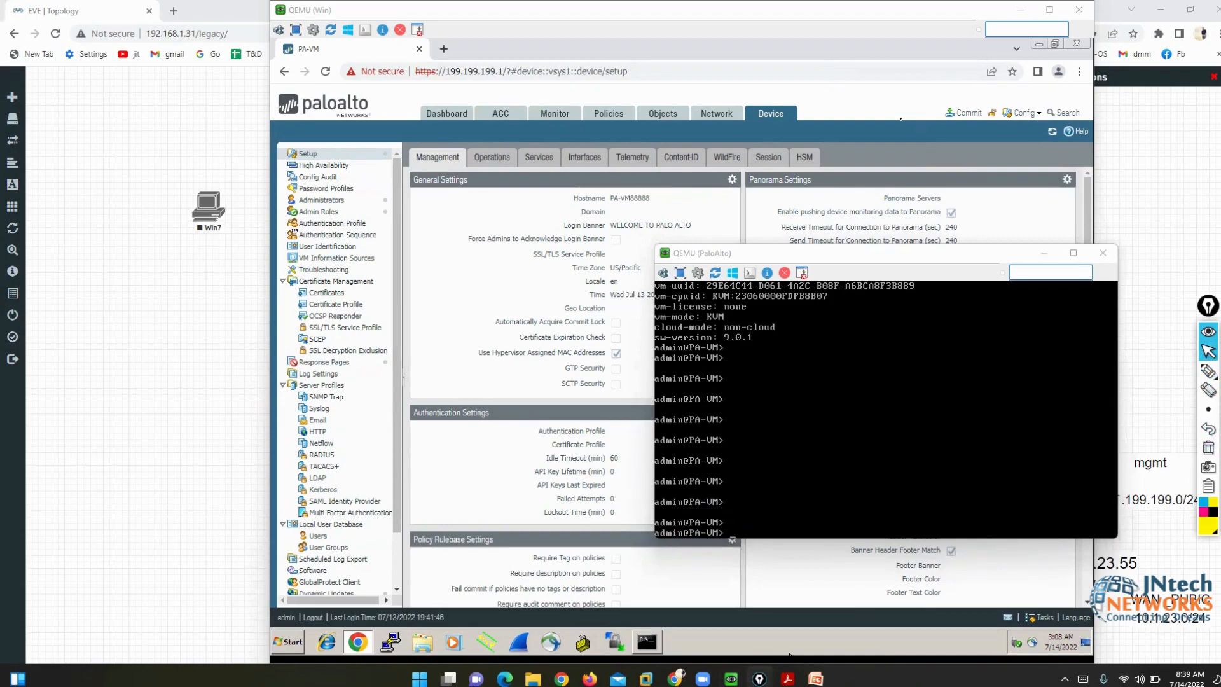
{"action": "left_click", "coordinate": [890, 109]}
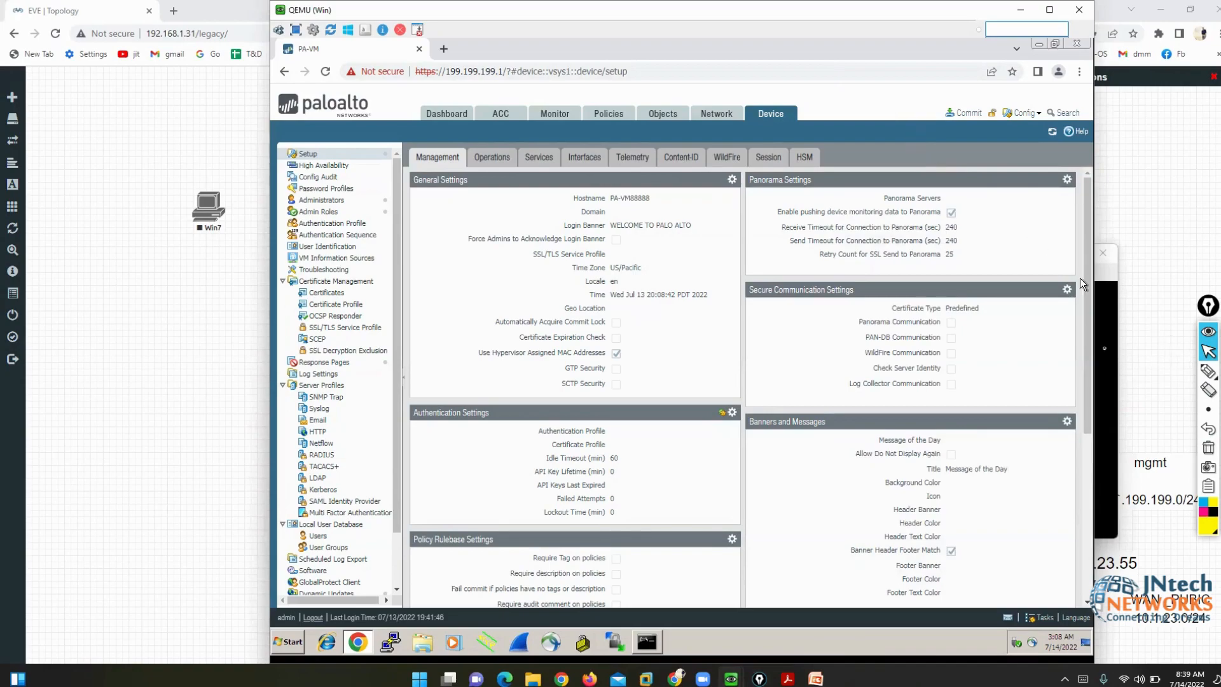
- Enter configuration mode in the firewall CLI with 'configure', then return to the web interface
{"action": "left_click", "coordinate": [1102, 377]}
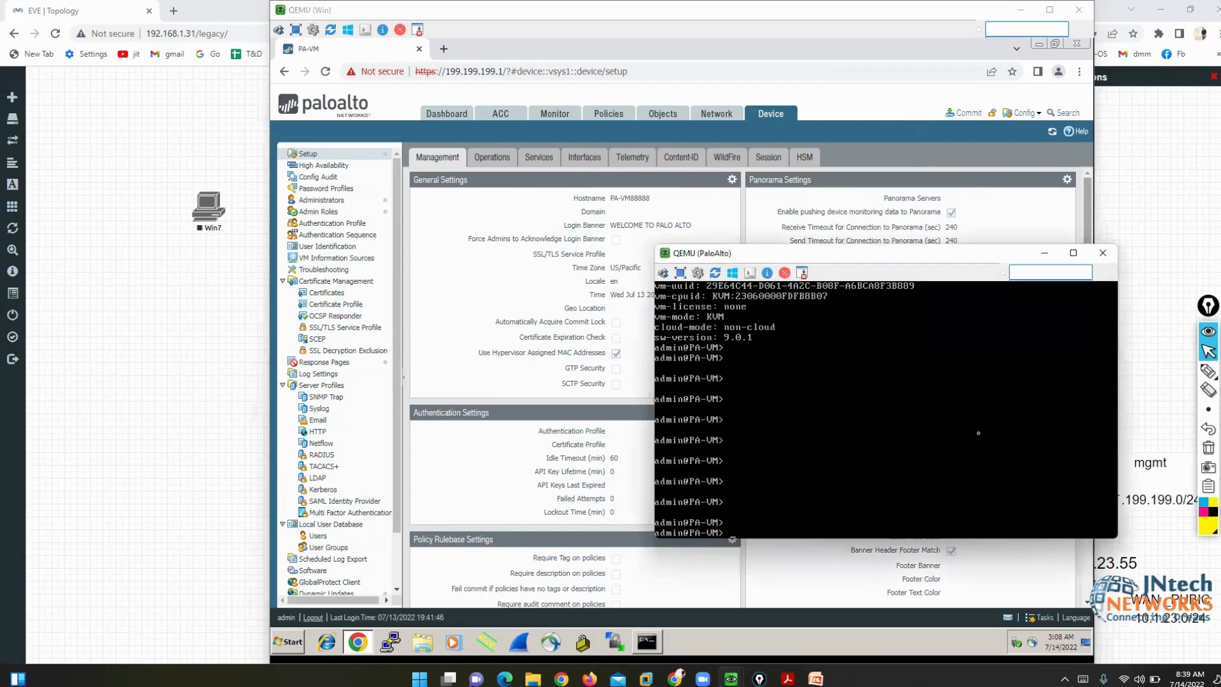
{"action": "type", "text": "configure"}
{"action": "key", "text": "Return"}
{"action": "type", "text": "commit"}
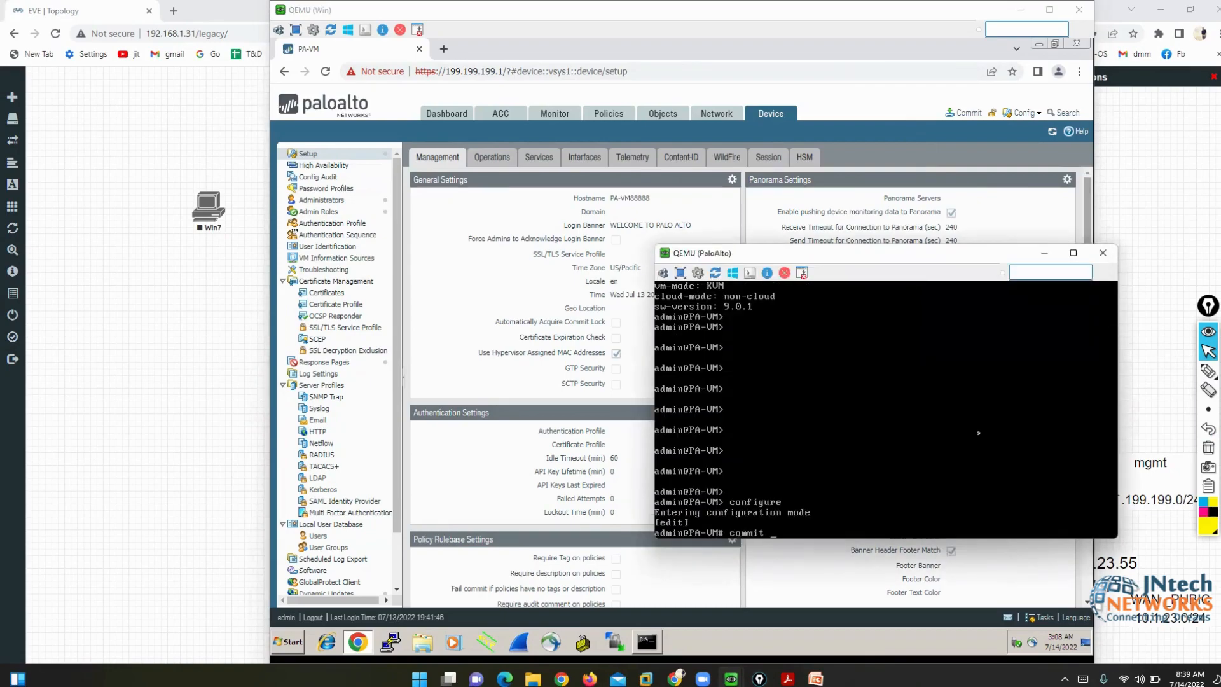
{"action": "key", "text": "BackSpace"}
{"action": "key", "text": "BackSpace"}
{"action": "key", "text": "BackSpace"}
{"action": "key", "text": "BackSpace"}
{"action": "key", "text": "BackSpace"}
{"action": "key", "text": "BackSpace"}
{"action": "key", "text": "BackSpace"}
{"action": "left_click", "coordinate": [876, 106]}
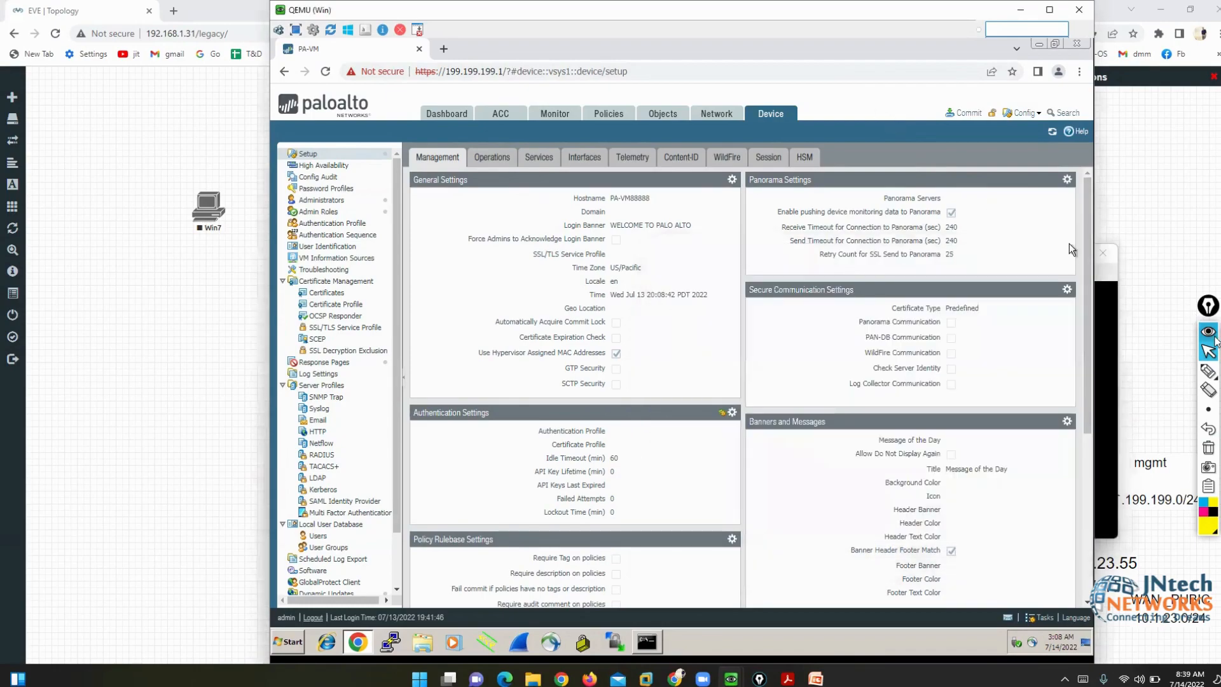
- Commit only the changes made by admin to the firewall
{"action": "left_click", "coordinate": [1209, 371]}
{"action": "mouse_move", "coordinate": [982, 133]}
{"action": "left_mouse_down"}
{"action": "mouse_move", "coordinate": [940, 106]}
{"action": "mouse_move", "coordinate": [983, 146]}
{"action": "mouse_move", "coordinate": [972, 96]}
{"action": "left_mouse_up"}
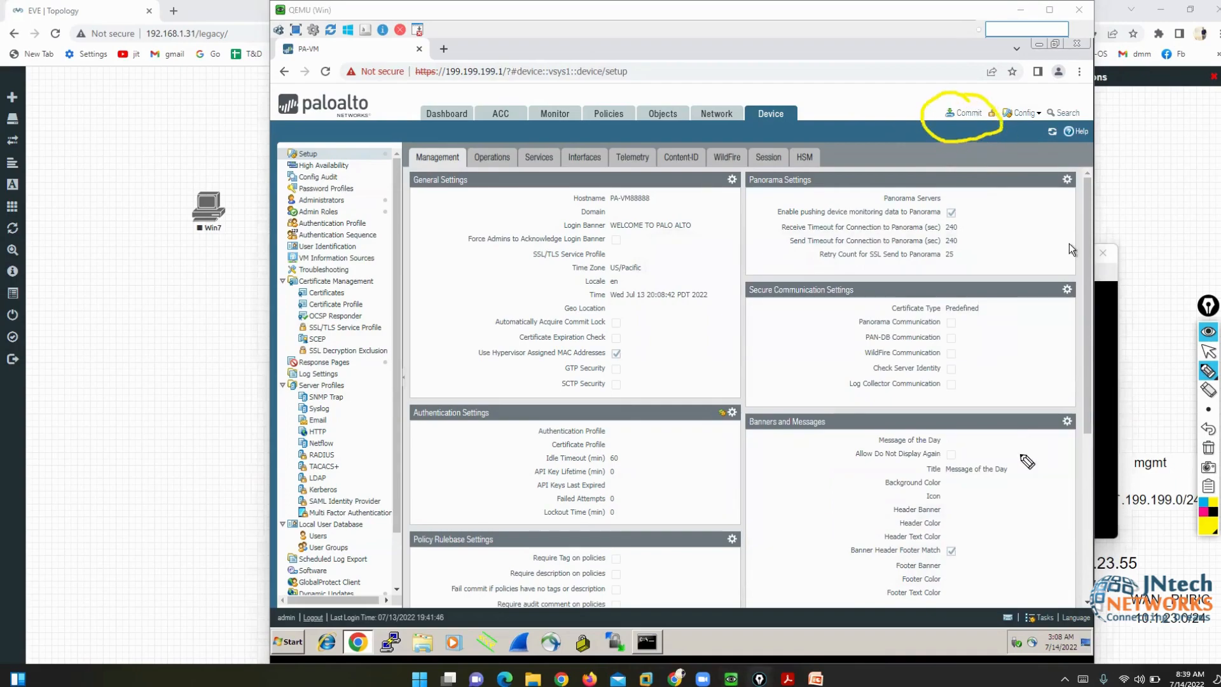
{"action": "left_click", "coordinate": [1209, 448]}
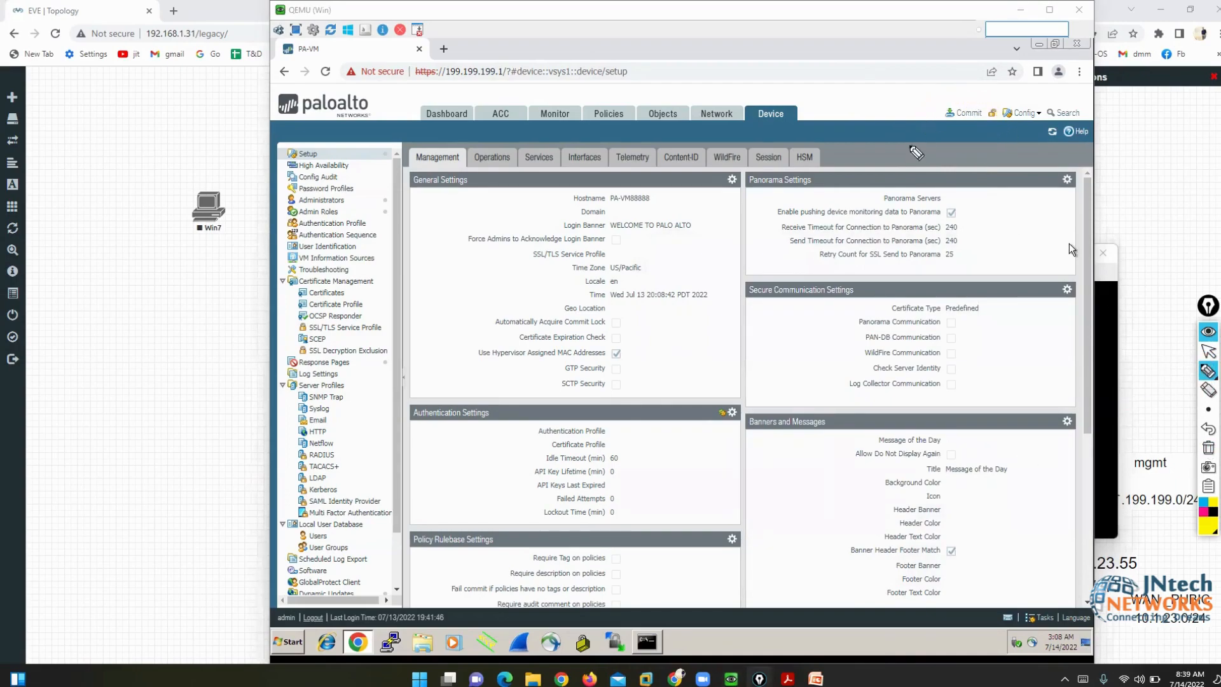
{"action": "left_click", "coordinate": [1209, 351]}
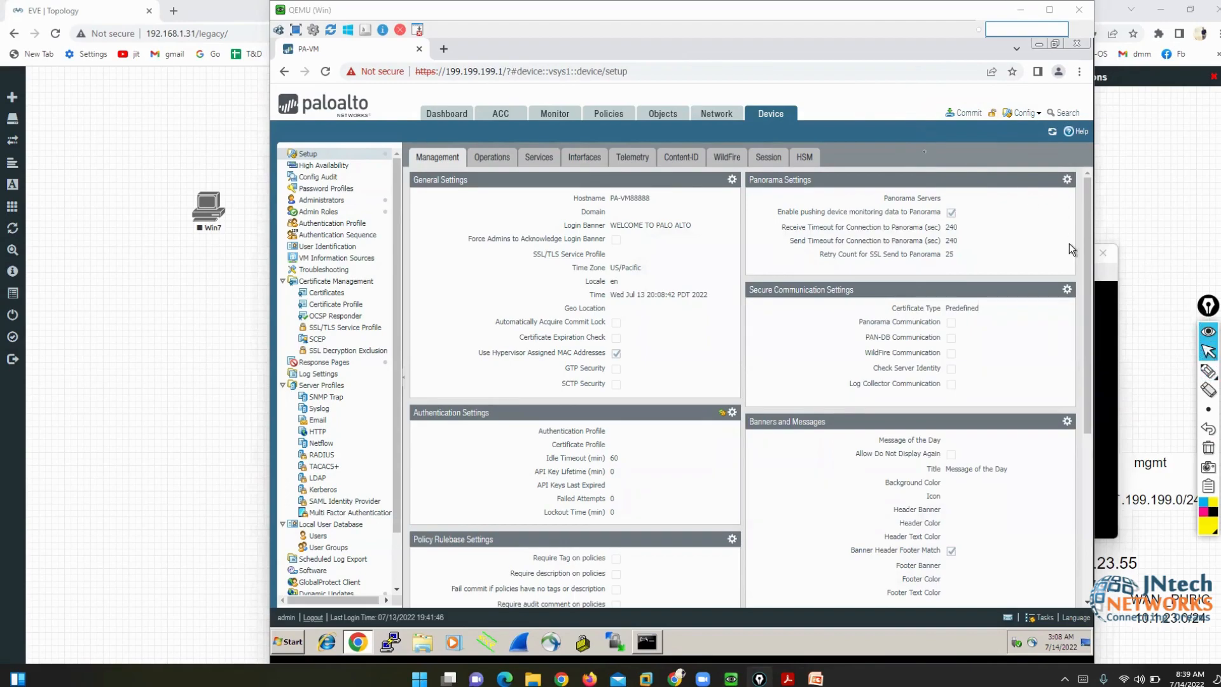
{"action": "left_click", "coordinate": [925, 116]}
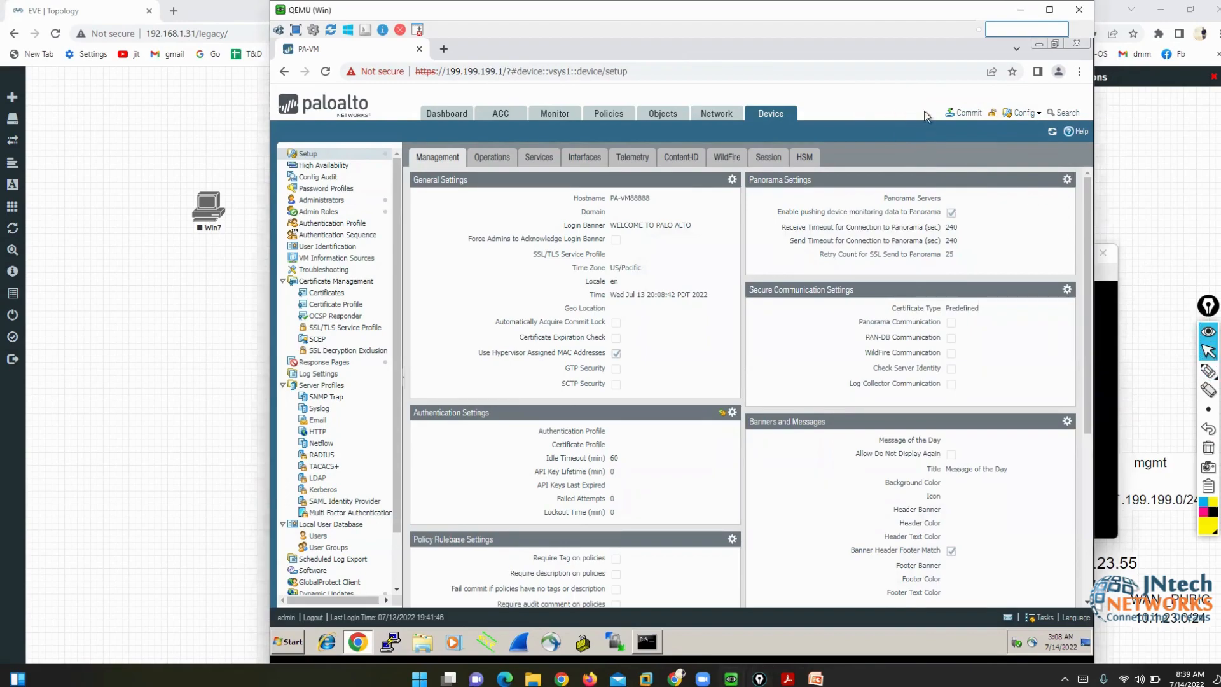
{"action": "left_click", "coordinate": [967, 113]}
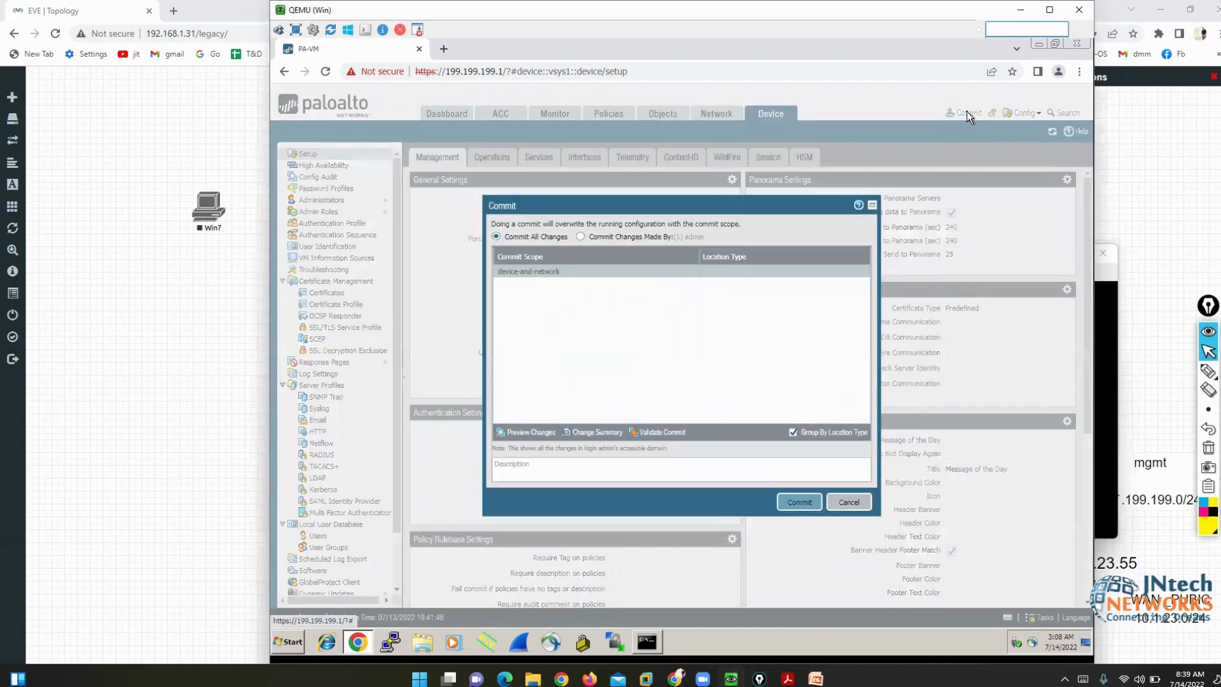
{"action": "left_click", "coordinate": [580, 236]}
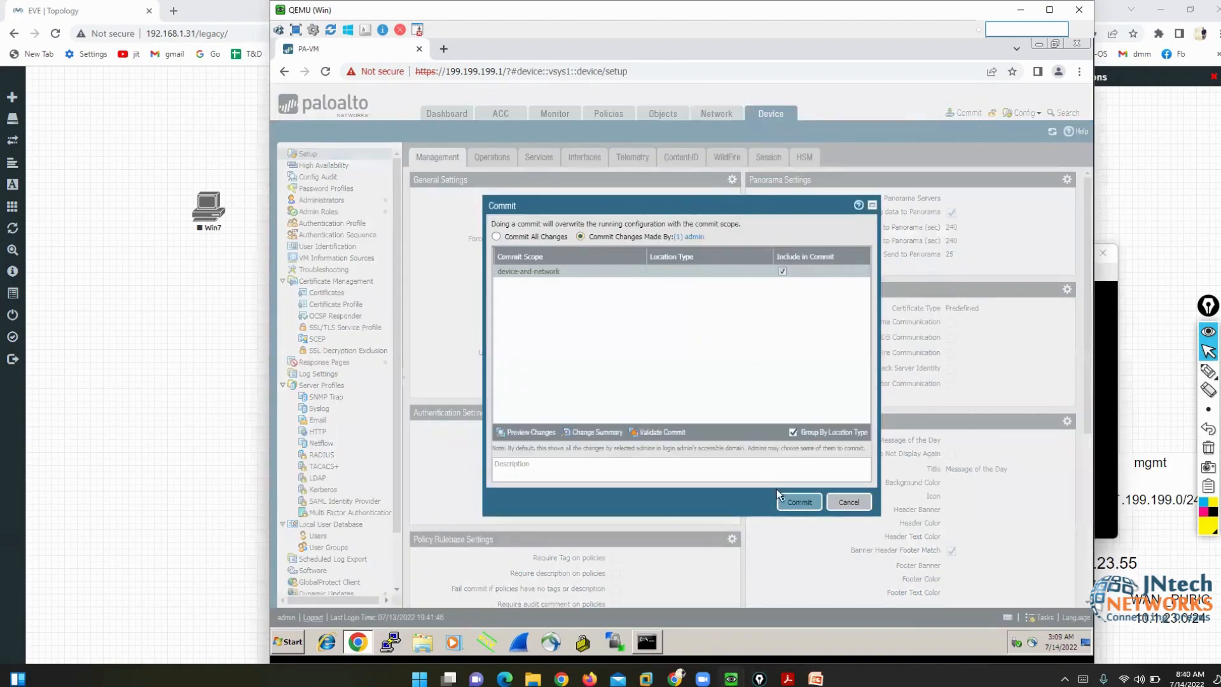
{"action": "left_click", "coordinate": [796, 507]}
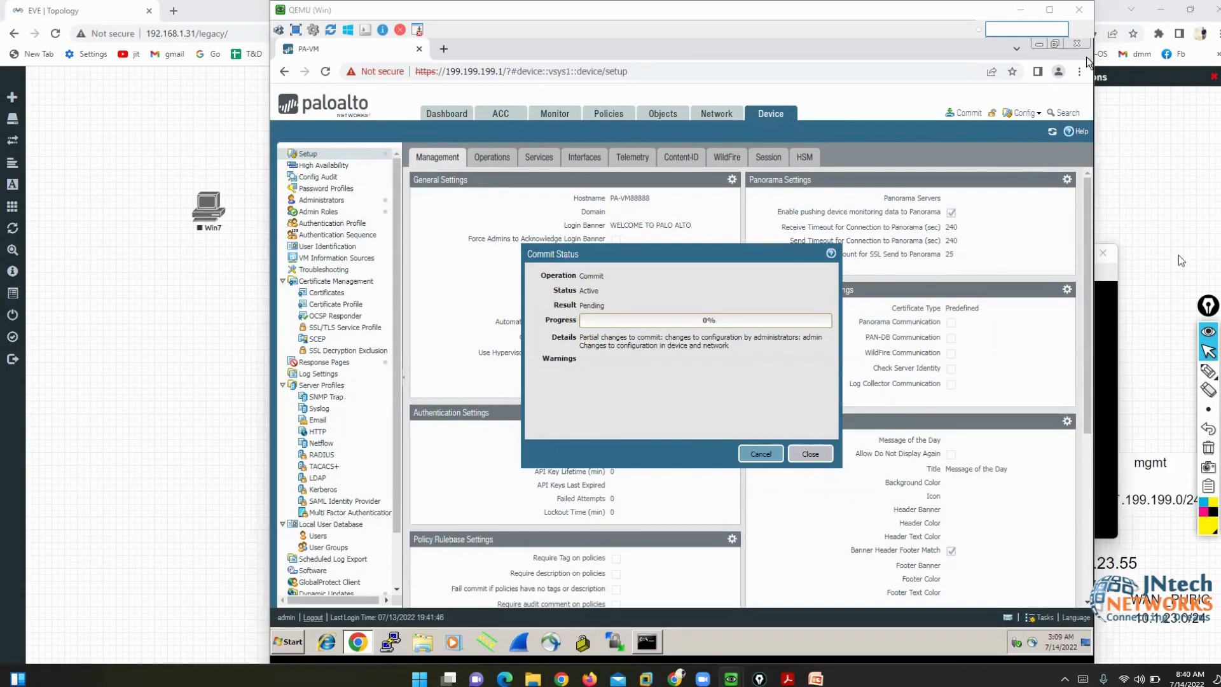
- Annotate the Commit Status progress, then clear the annotations
{"action": "left_click", "coordinate": [1208, 371]}
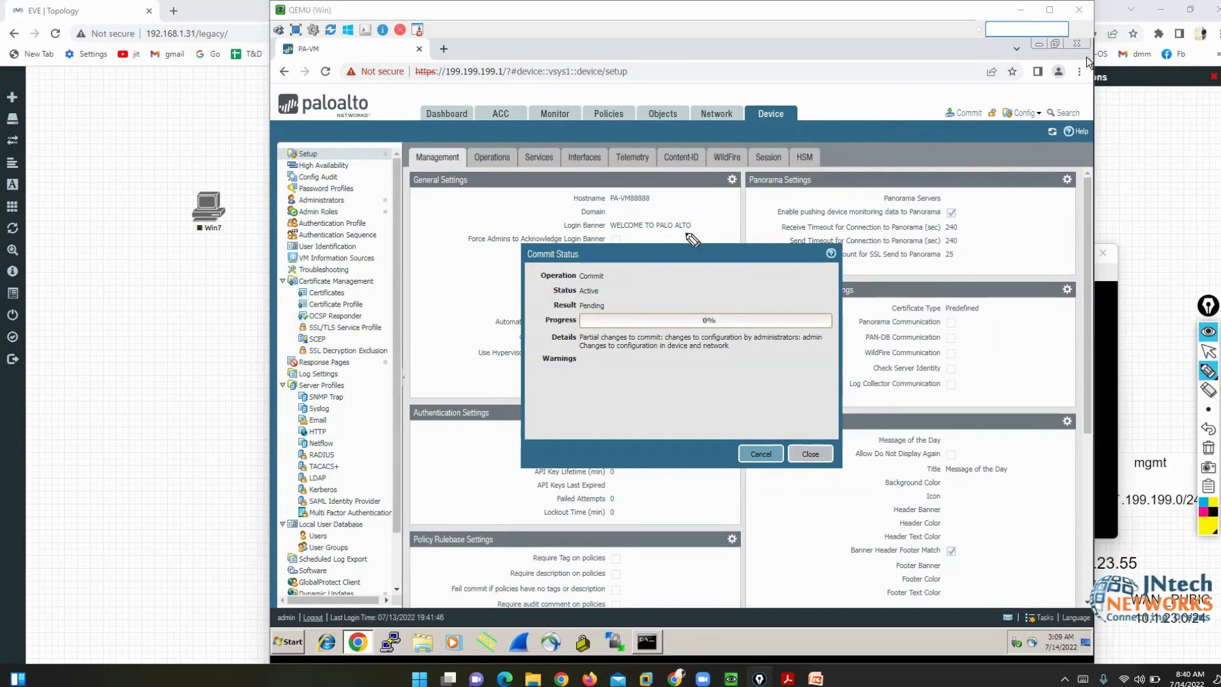
{"action": "mouse_move", "coordinate": [437, 275]}
{"action": "left_mouse_down"}
{"action": "mouse_move", "coordinate": [506, 272]}
{"action": "mouse_move", "coordinate": [509, 291]}
{"action": "mouse_move", "coordinate": [531, 281]}
{"action": "mouse_move", "coordinate": [541, 324]}
{"action": "mouse_move", "coordinate": [528, 339]}
{"action": "mouse_move", "coordinate": [547, 334]}
{"action": "left_mouse_up"}
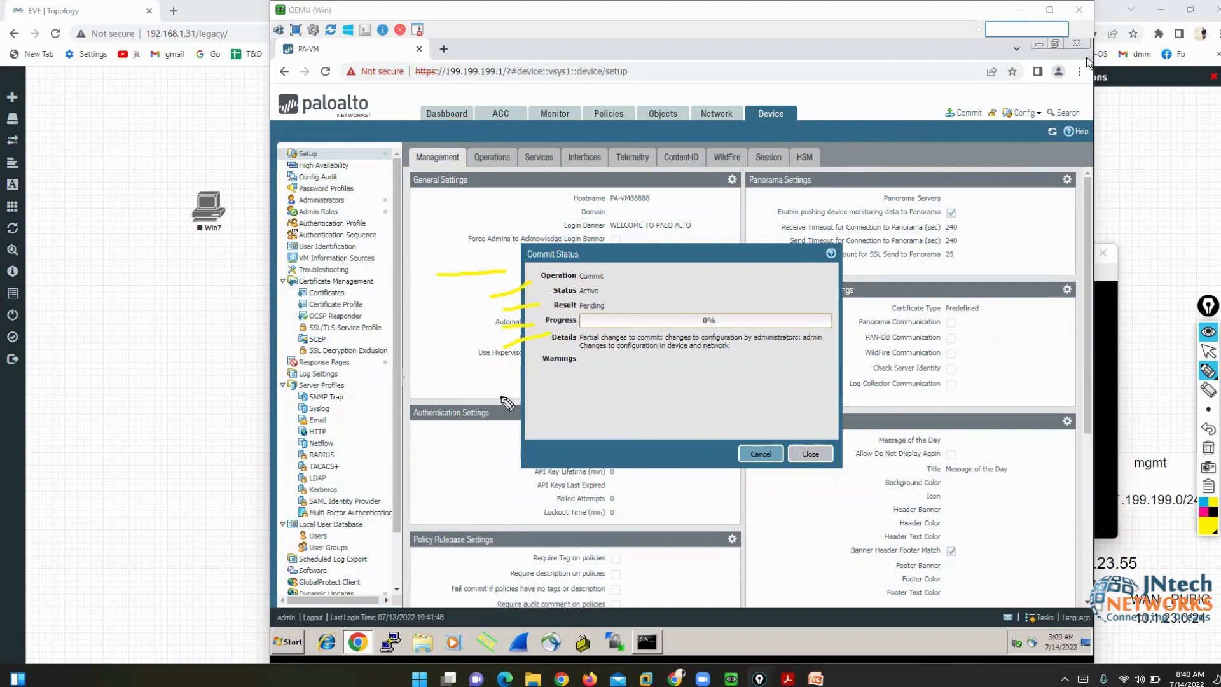
{"action": "left_click_drag", "start_coordinate": [495, 399], "coordinate": [538, 377]}
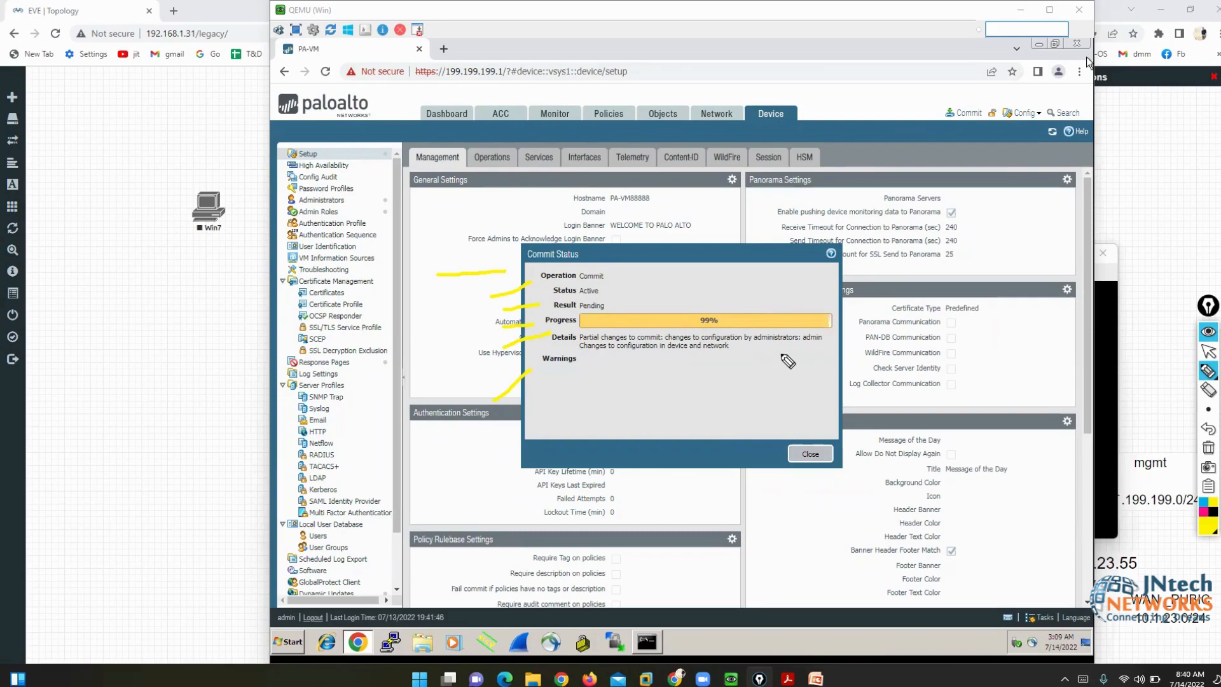
{"action": "left_click", "coordinate": [1210, 450]}
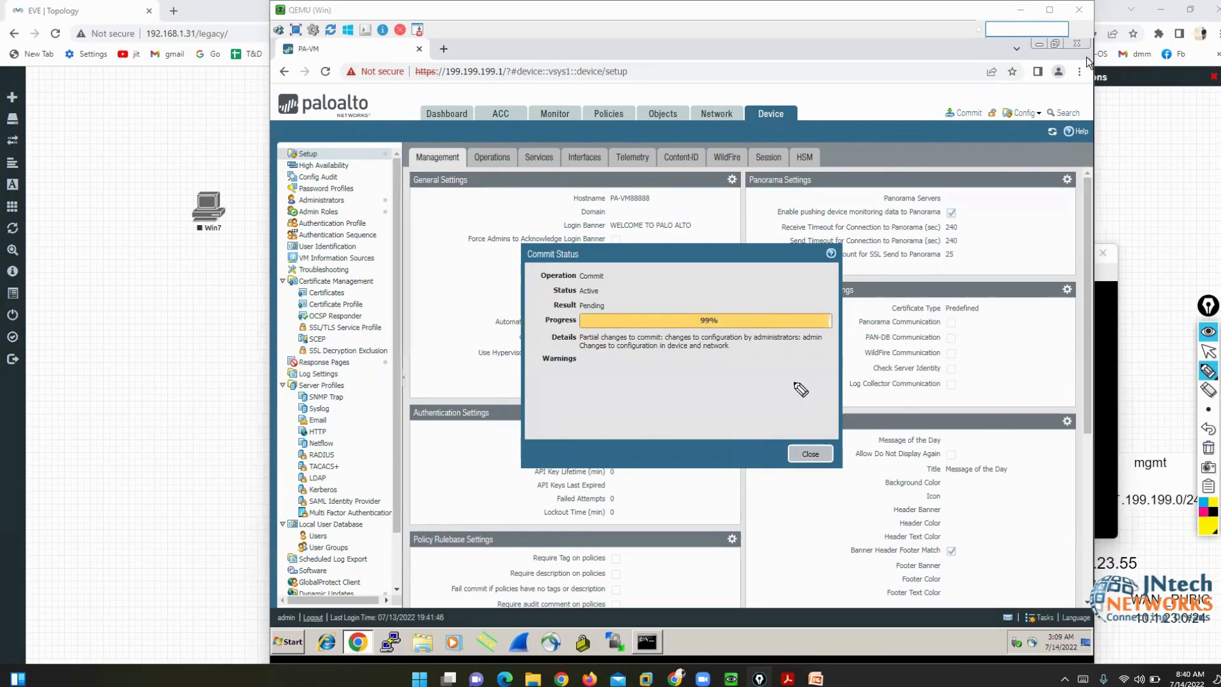
{"action": "left_click", "coordinate": [1209, 353]}
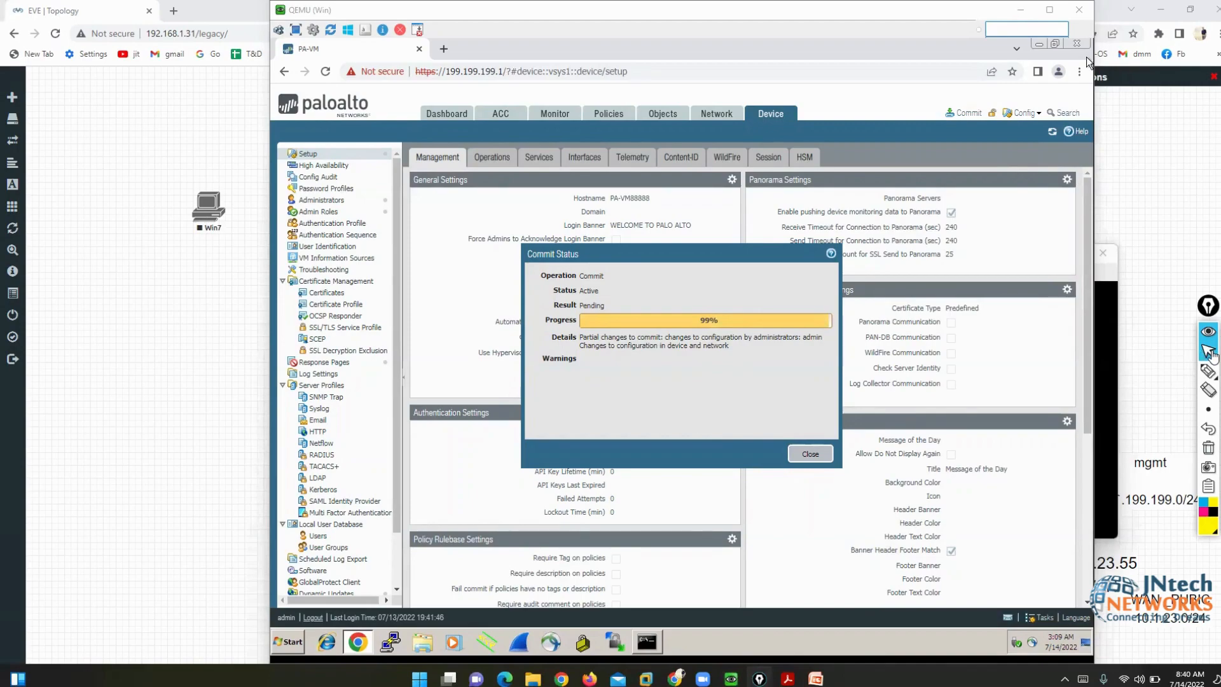
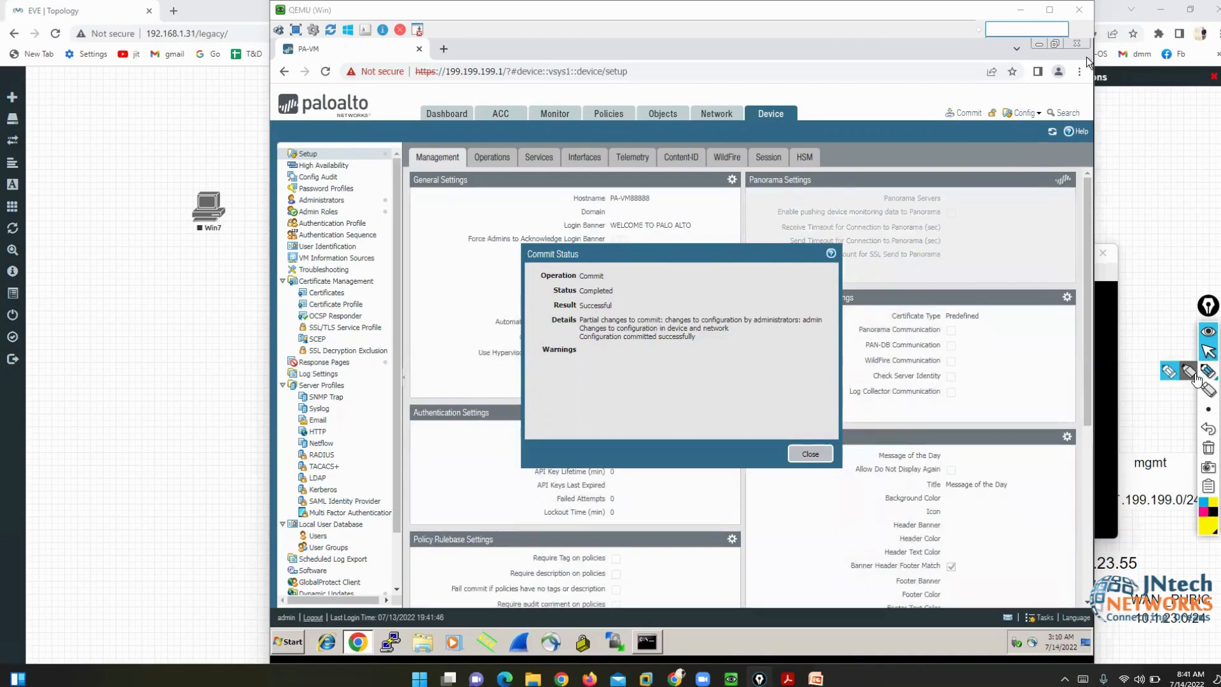
- Annotate the commit result, its Completed status, Successful result and empty Warnings area
{"action": "left_click", "coordinate": [1190, 374]}
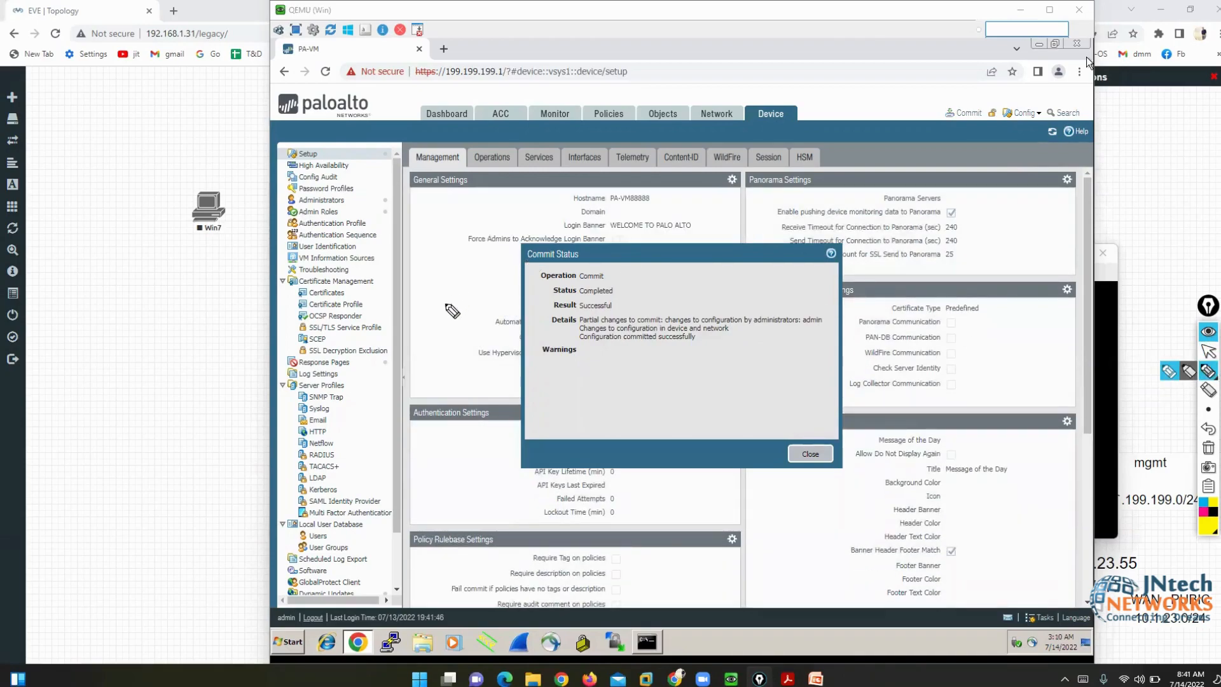
{"action": "mouse_move", "coordinate": [334, 336]}
{"action": "left_mouse_down"}
{"action": "mouse_move", "coordinate": [480, 275]}
{"action": "mouse_move", "coordinate": [527, 274]}
{"action": "left_mouse_up"}
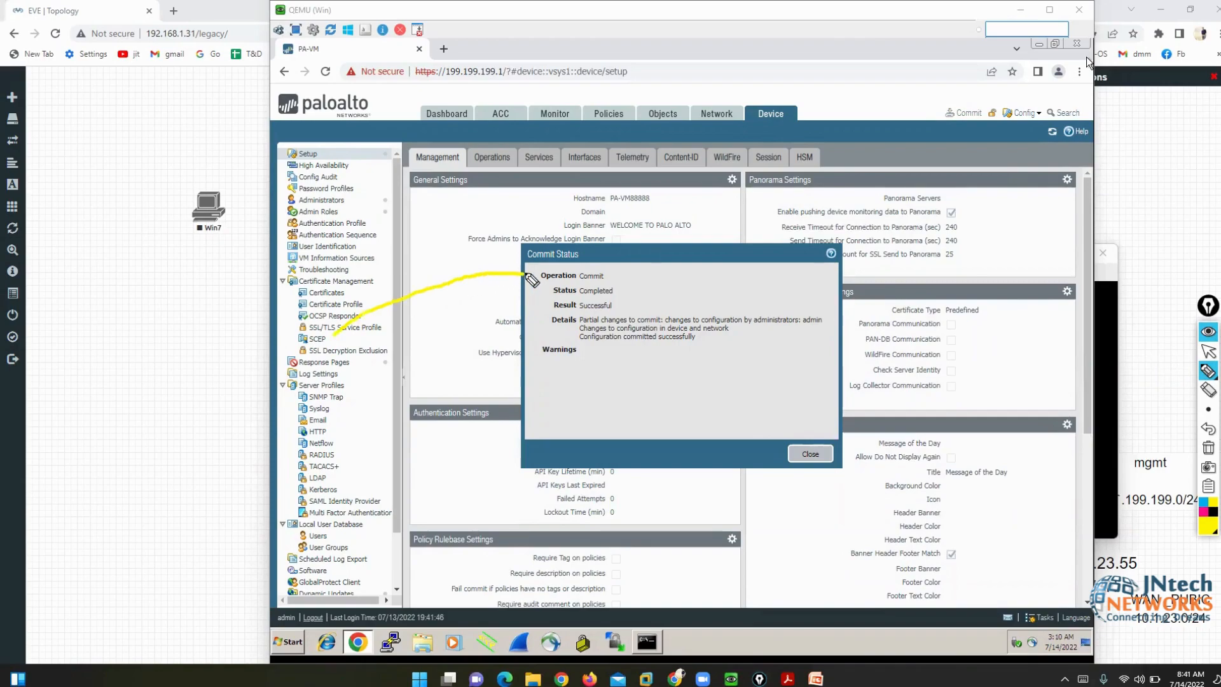
{"action": "left_click_drag", "start_coordinate": [383, 386], "coordinate": [531, 289]}
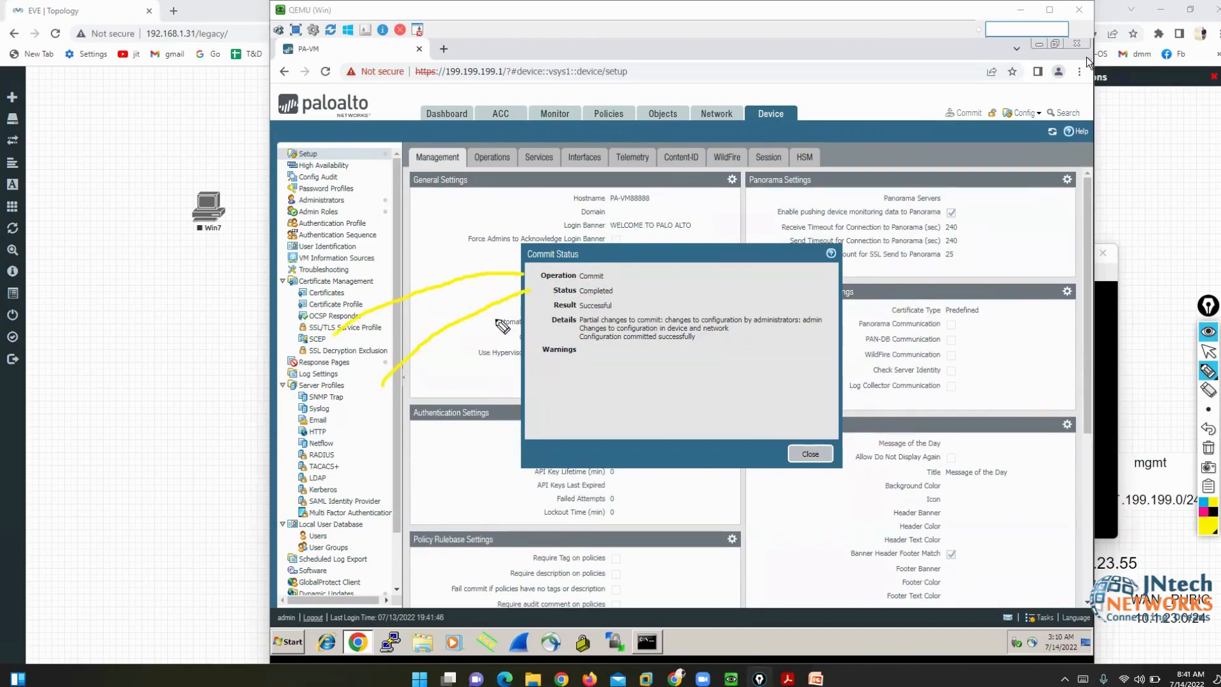
{"action": "mouse_move", "coordinate": [417, 414]}
{"action": "left_mouse_down"}
{"action": "mouse_move", "coordinate": [506, 324]}
{"action": "mouse_move", "coordinate": [549, 308]}
{"action": "left_mouse_up"}
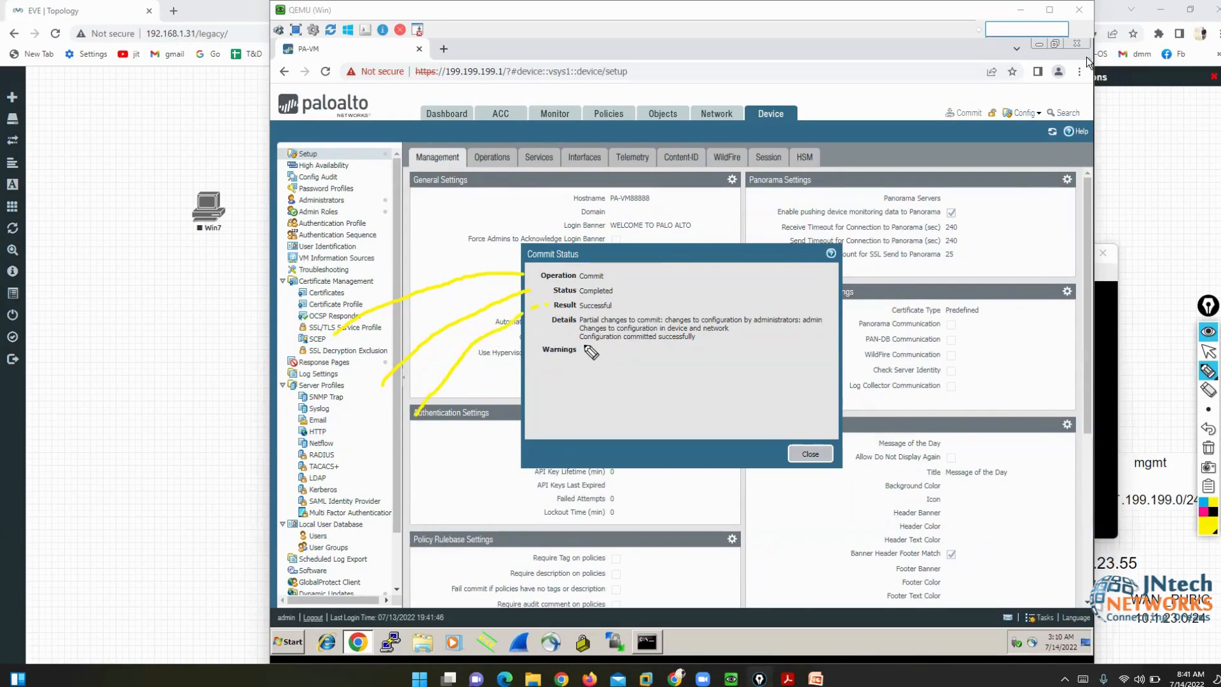
{"action": "mouse_move", "coordinate": [585, 347]}
{"action": "left_mouse_down"}
{"action": "mouse_move", "coordinate": [741, 387]}
{"action": "mouse_move", "coordinate": [789, 351]}
{"action": "mouse_move", "coordinate": [588, 352]}
{"action": "left_mouse_up"}
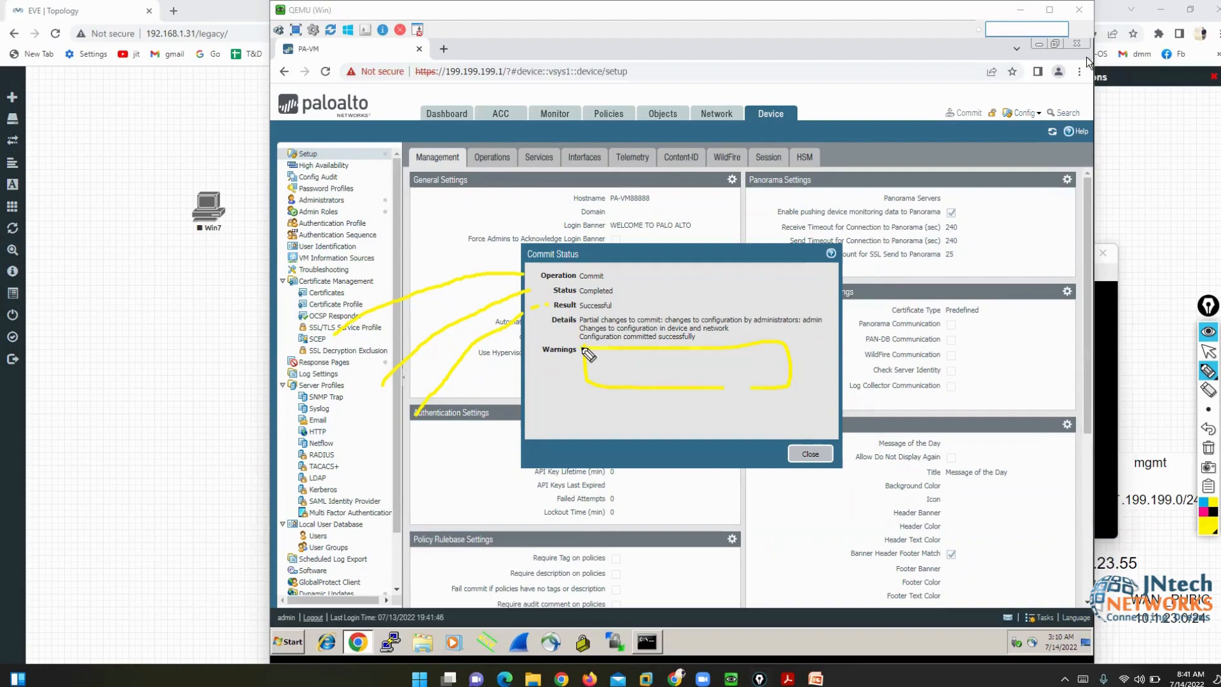
- Clear the annotations, close the Commit Status report and return to the firewall console
{"action": "left_click", "coordinate": [1209, 449]}
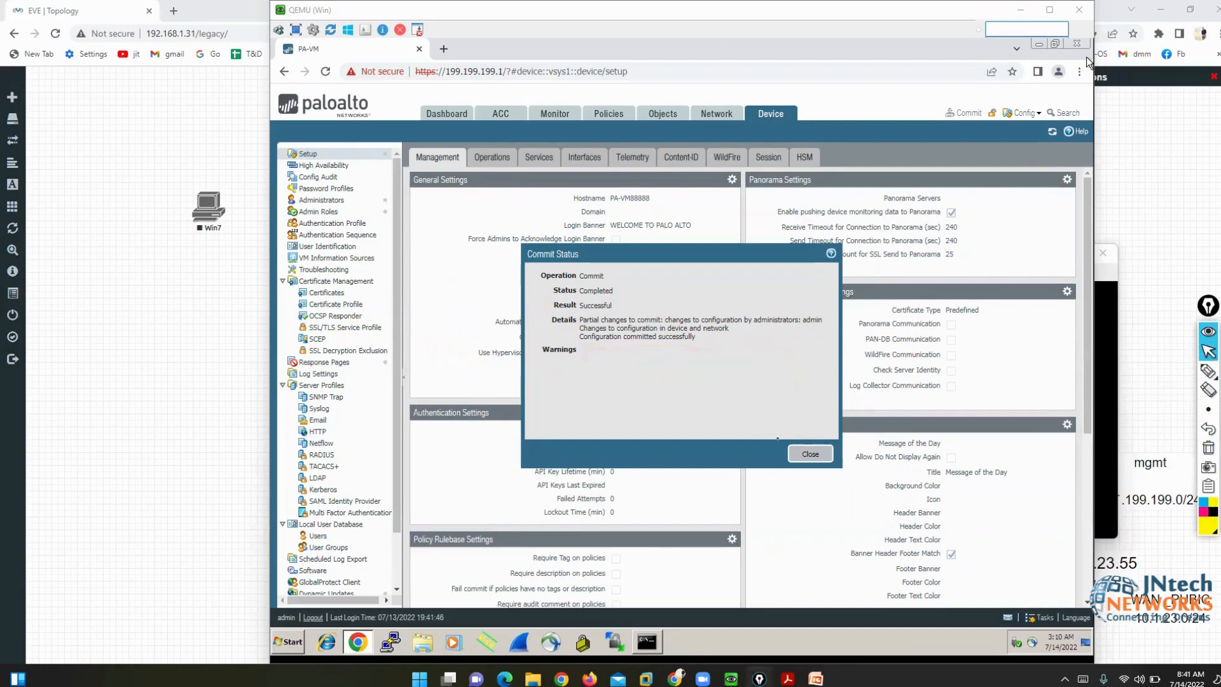
{"action": "left_click", "coordinate": [809, 454]}
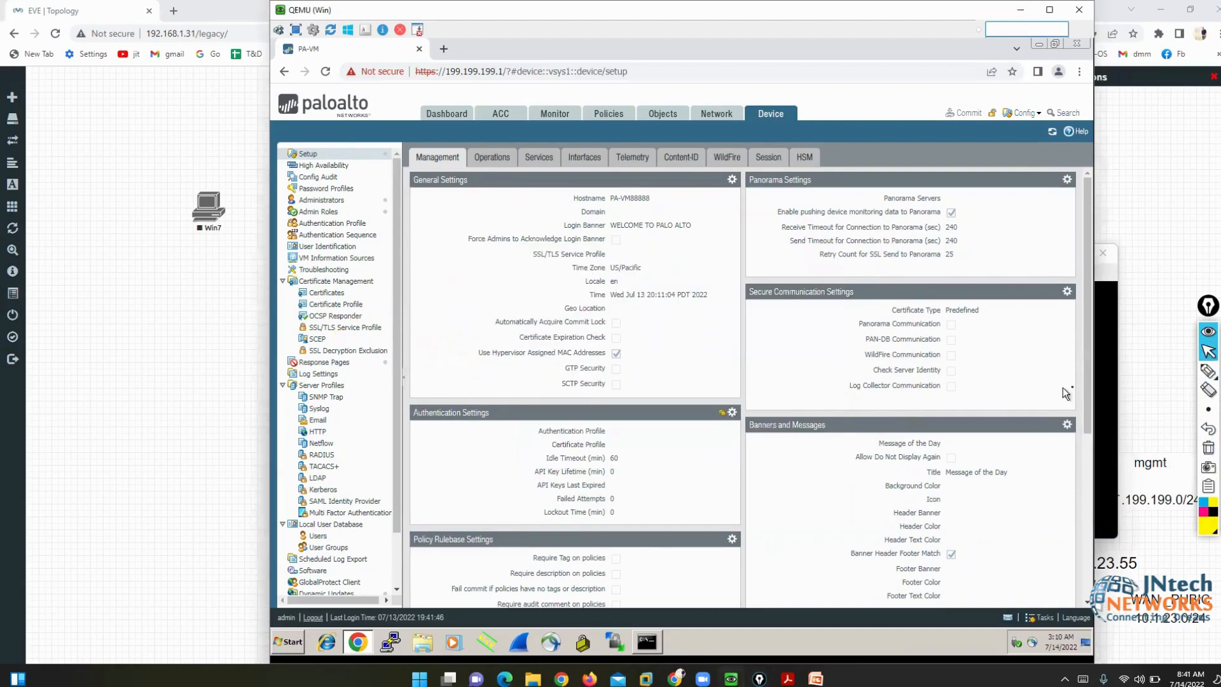
{"action": "left_click", "coordinate": [1100, 388]}
- Confirm the configuration-mode prompt, then open the Management interface settings from Device > Setup > Interfaces
{"action": "key", "text": "Return"}
{"action": "key", "text": "Return"}
{"action": "key", "text": "Return"}
{"action": "key", "text": "Return"}
{"action": "key", "text": "Return"}
{"action": "key", "text": "Return"}
{"action": "key", "text": "Return"}
{"action": "key", "text": "Return"}
{"action": "key", "text": "Return"}
{"action": "key", "text": "Return"}
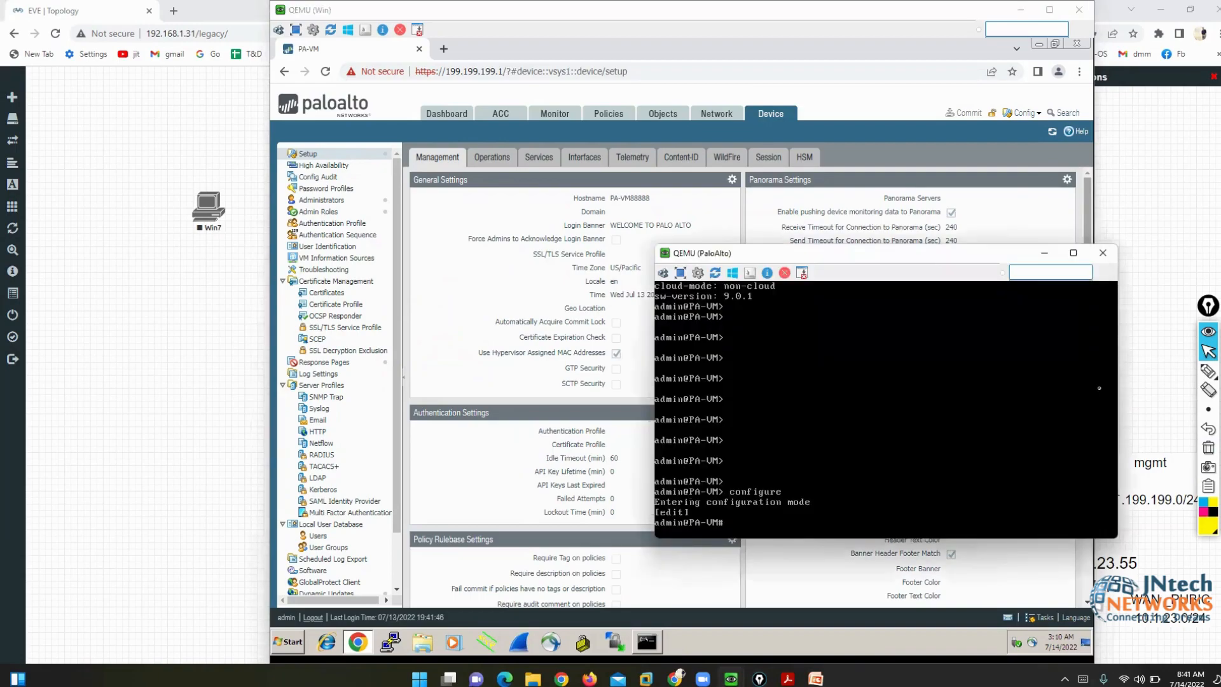
{"action": "key", "text": "Return"}
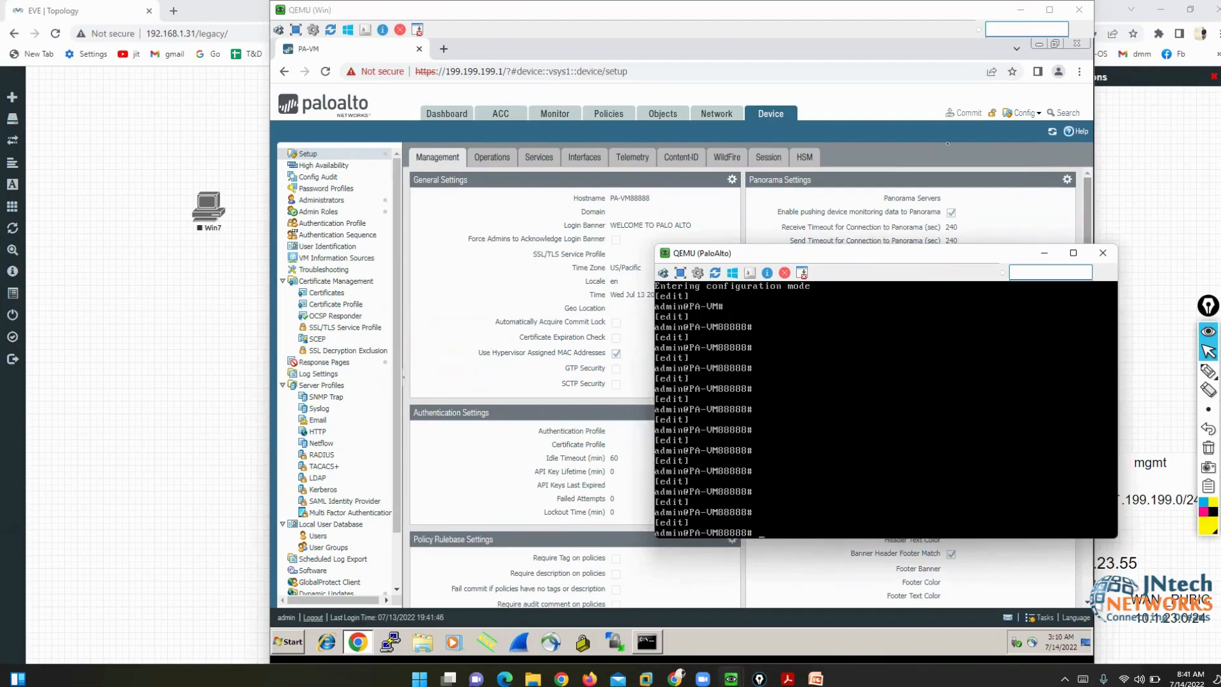
{"action": "left_click", "coordinate": [850, 102]}
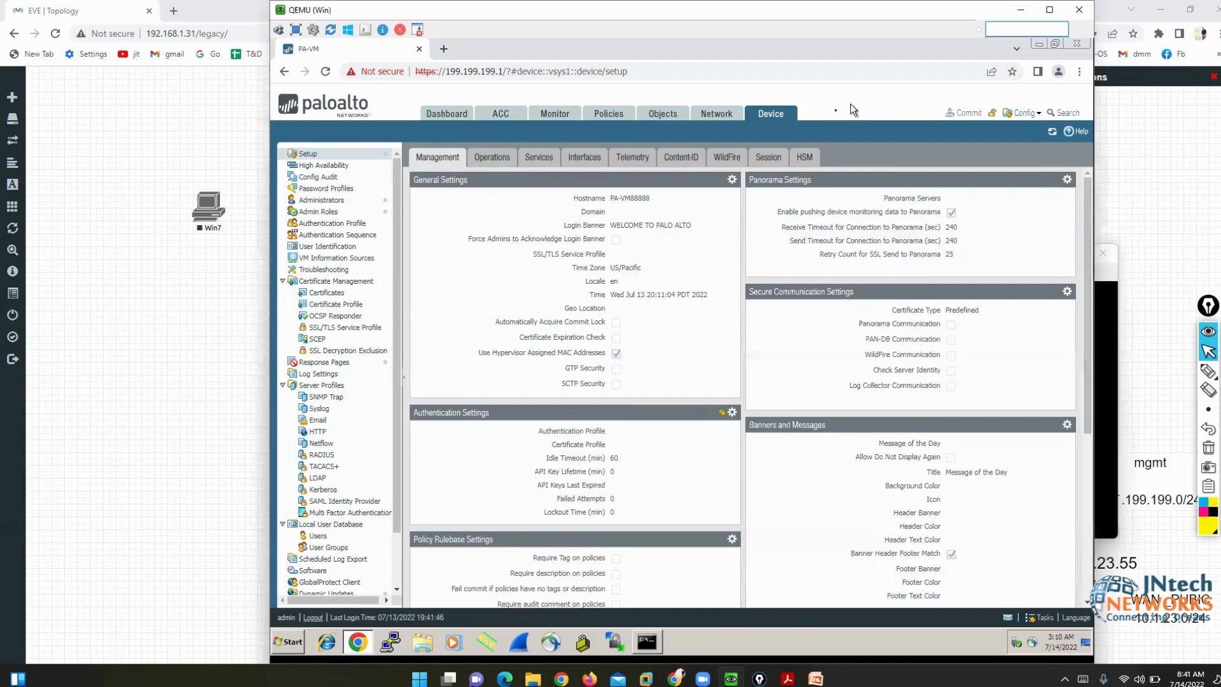
{"action": "left_click", "coordinate": [581, 161]}
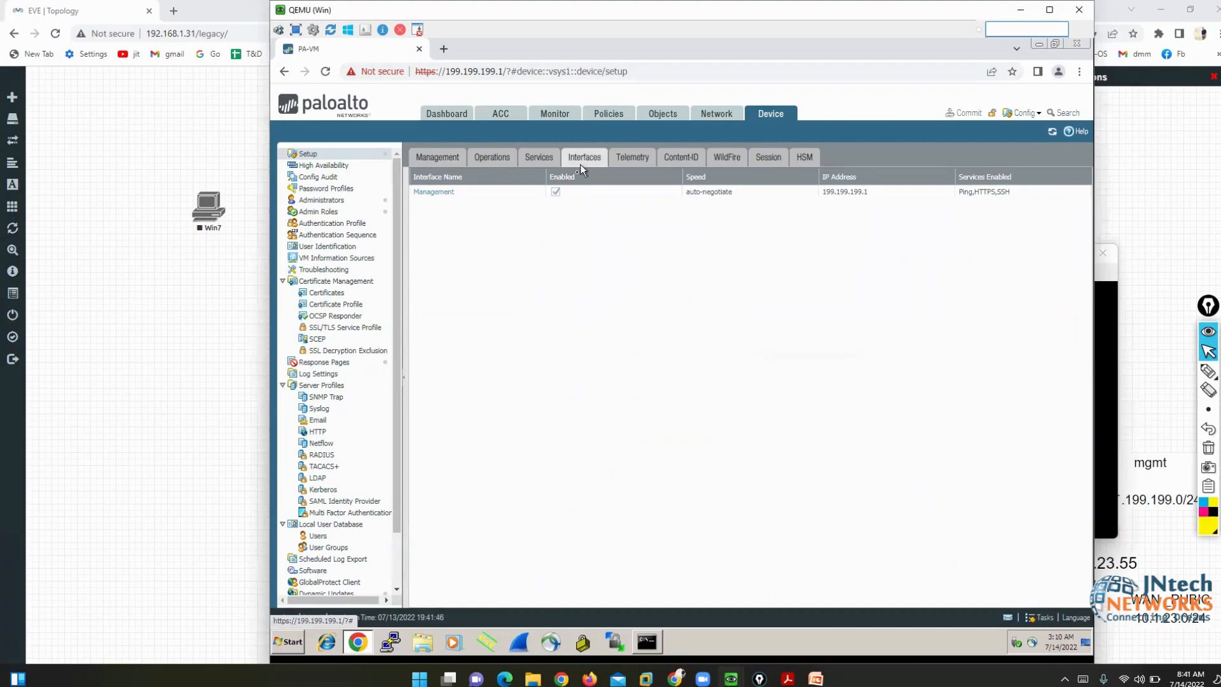
{"action": "left_click", "coordinate": [439, 193]}
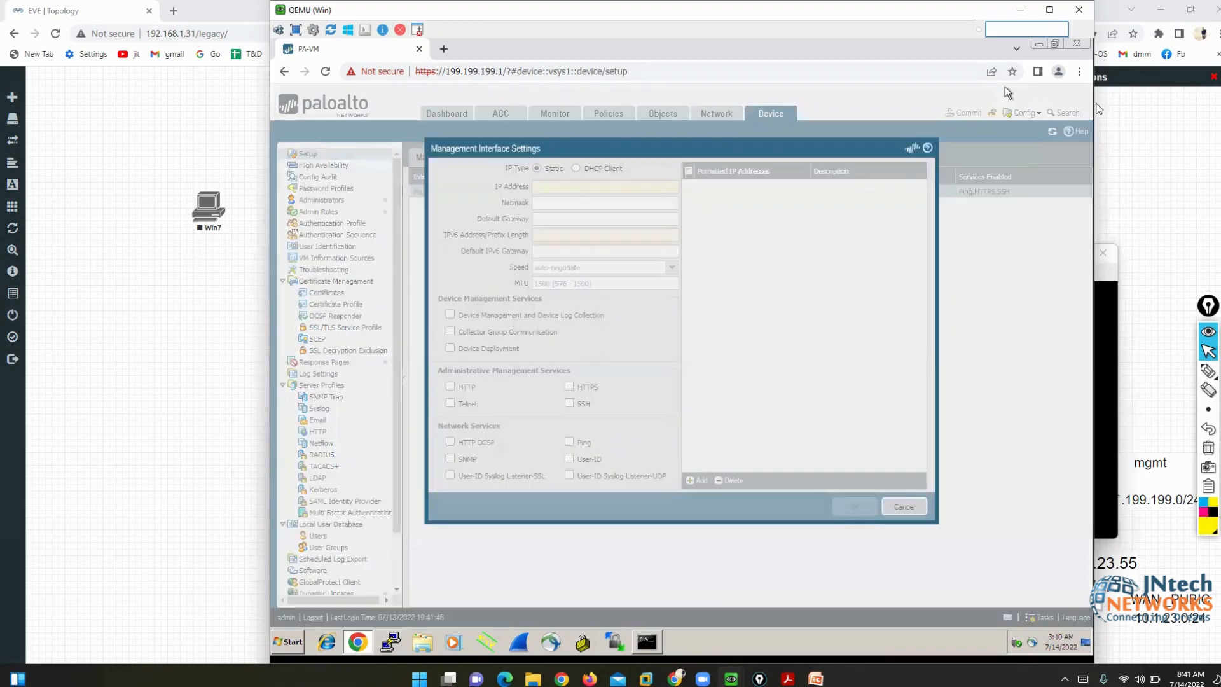
- Circle the already enabled HTTPS, SSH and Ping management services
{"action": "left_click", "coordinate": [1209, 371]}
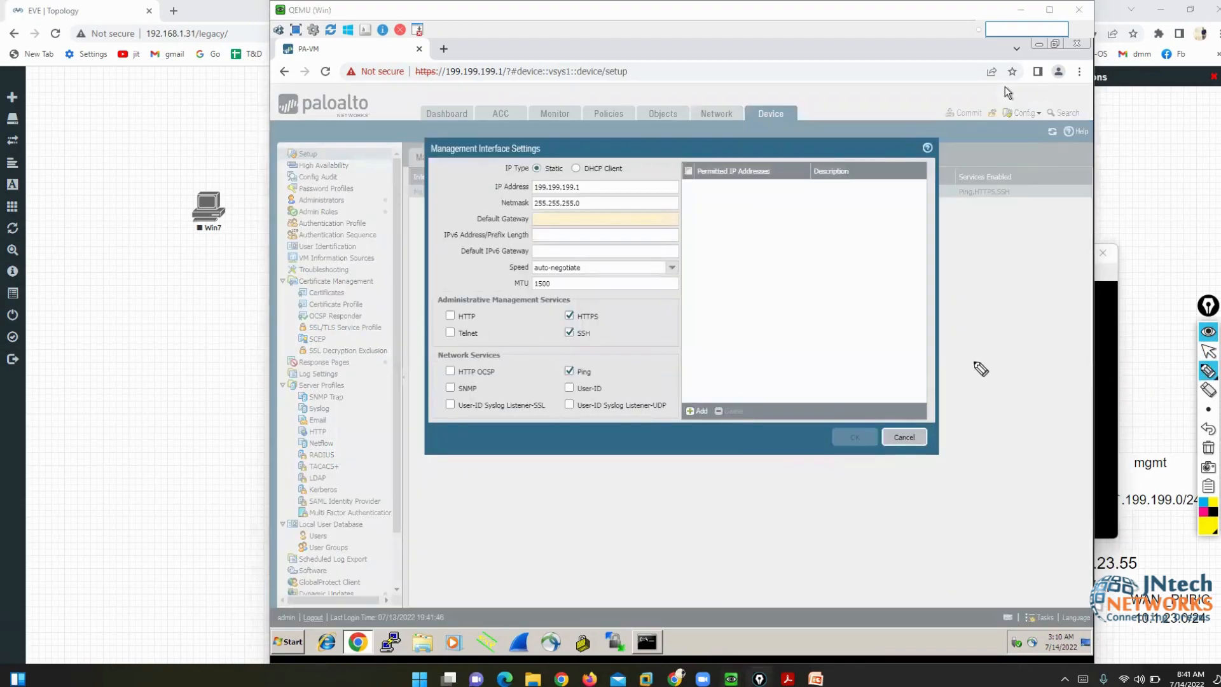
{"action": "mouse_move", "coordinate": [592, 302]}
{"action": "left_mouse_down"}
{"action": "mouse_move", "coordinate": [549, 329]}
{"action": "mouse_move", "coordinate": [554, 379]}
{"action": "mouse_move", "coordinate": [598, 381]}
{"action": "mouse_move", "coordinate": [616, 321]}
{"action": "mouse_move", "coordinate": [601, 297]}
{"action": "left_mouse_up"}
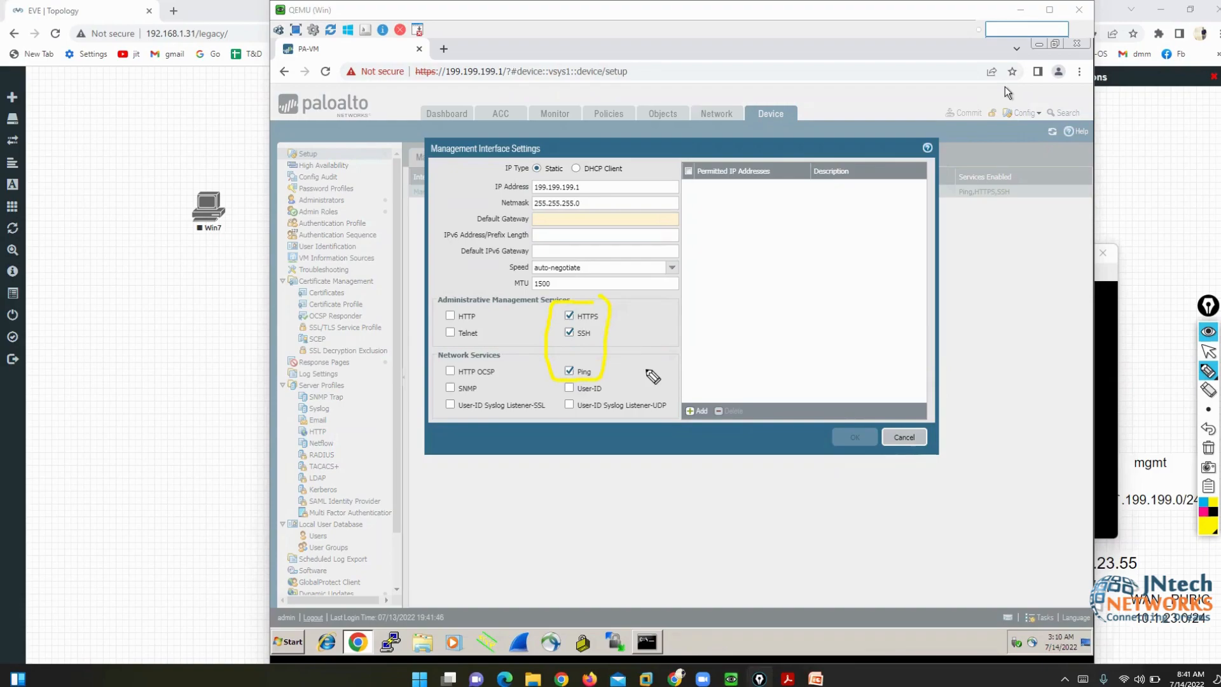
{"action": "left_click", "coordinate": [1209, 351]}
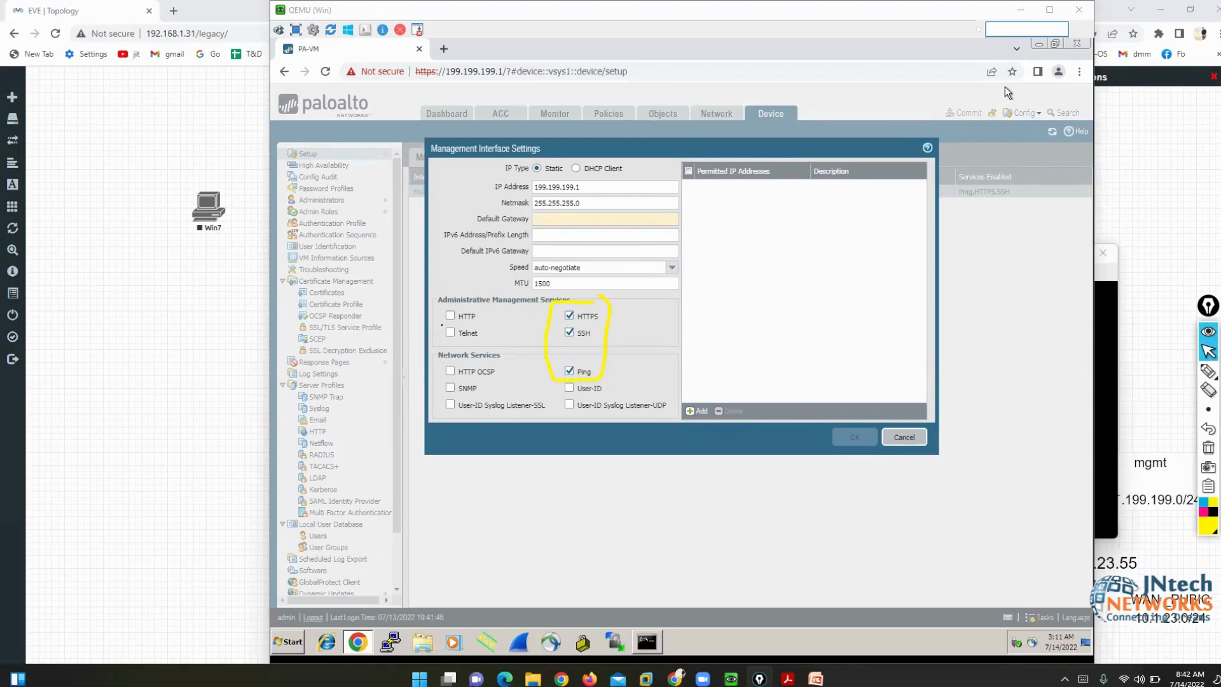
- Enable HTTP, highlight the management IP 199.199.199.1, and select the Default Gateway field
{"action": "left_click", "coordinate": [451, 316]}
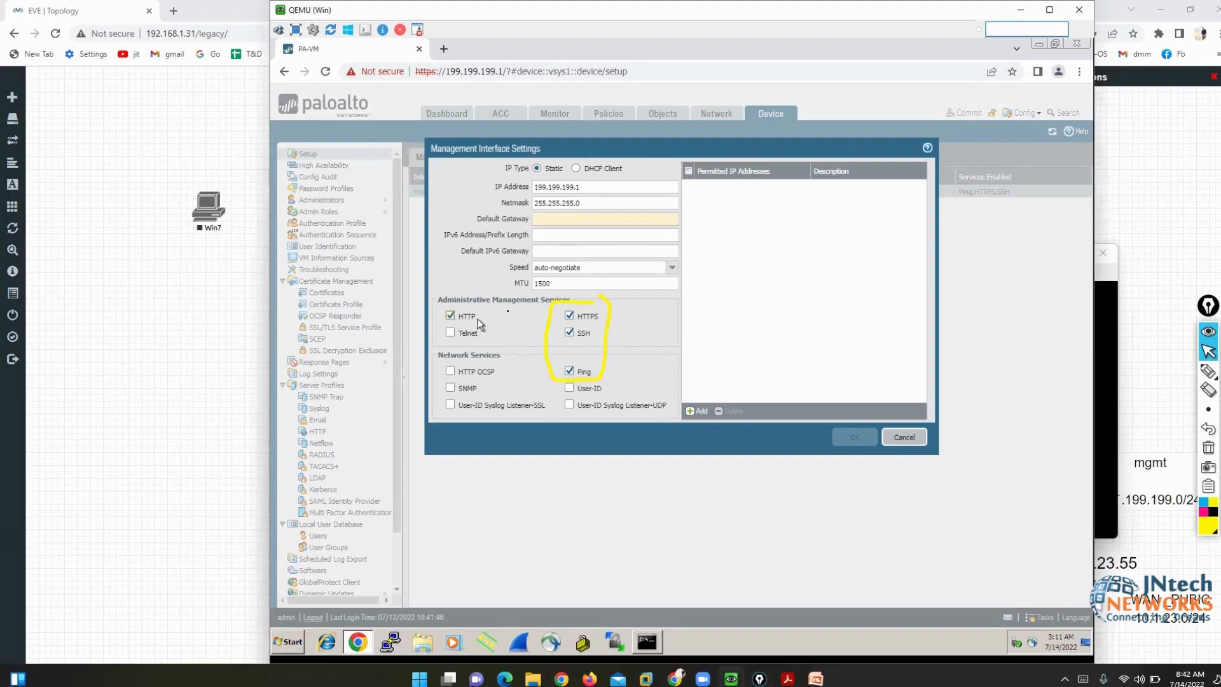
{"action": "left_click_drag", "start_coordinate": [585, 187], "coordinate": [533, 203]}
{"action": "left_click", "coordinate": [549, 220]}
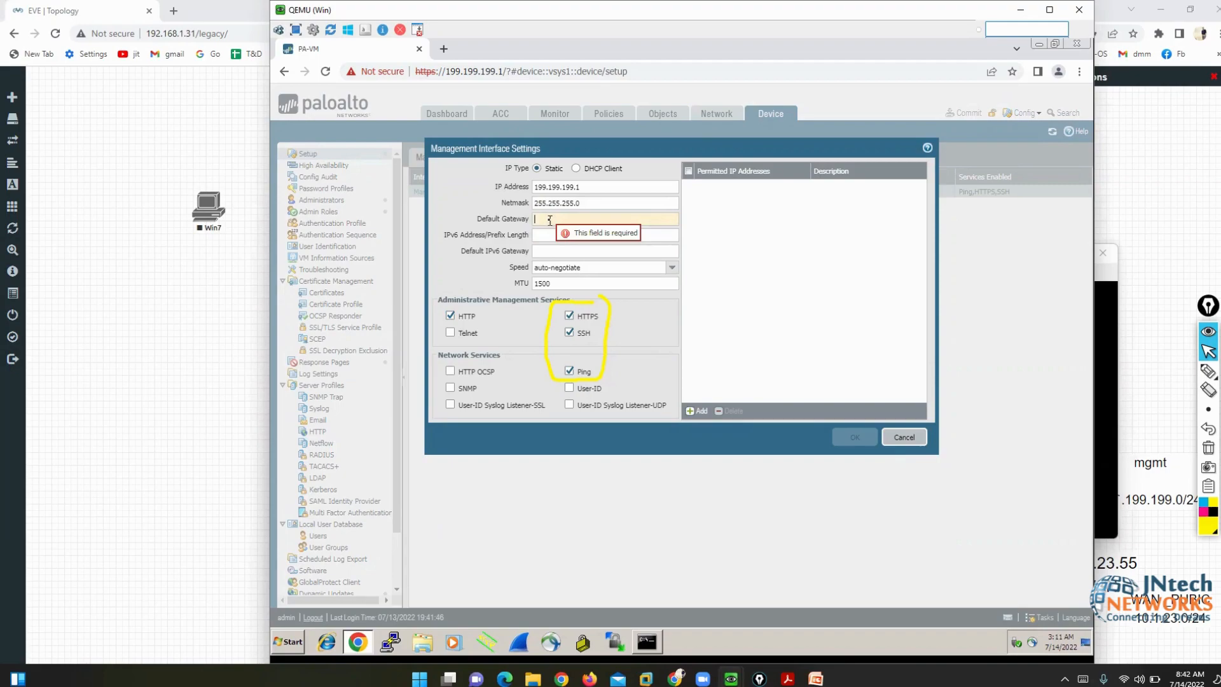
{"action": "left_click", "coordinate": [136, 352]}
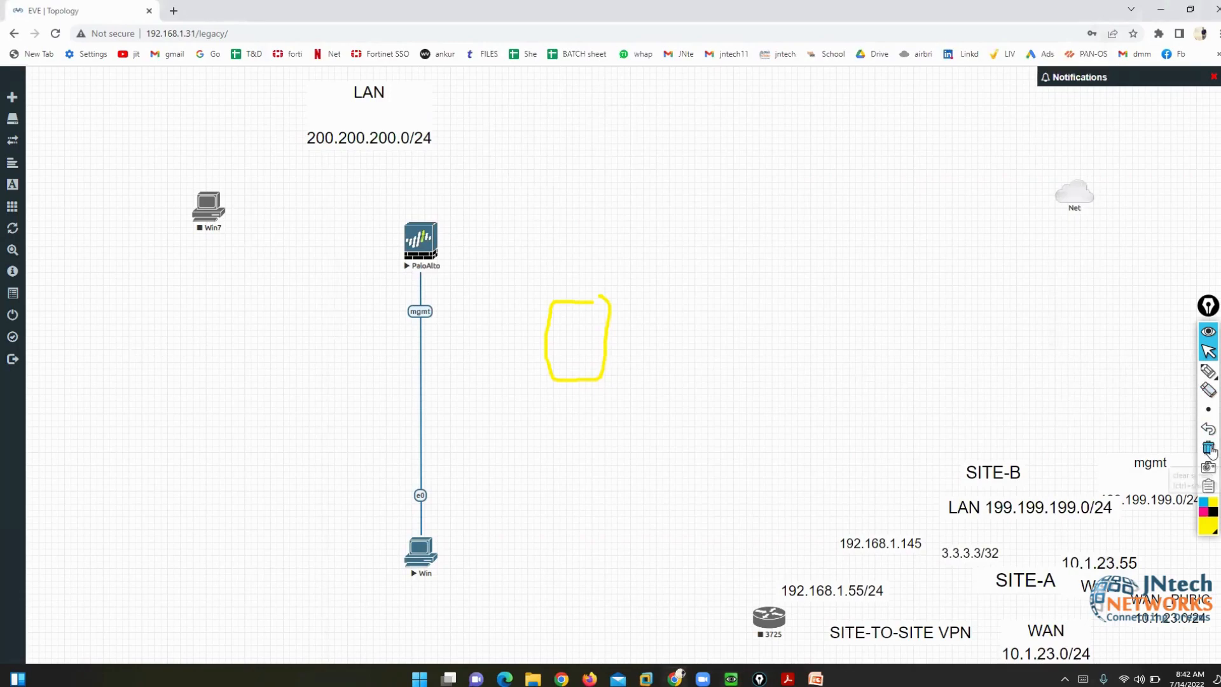
{"action": "left_click", "coordinate": [1209, 372]}
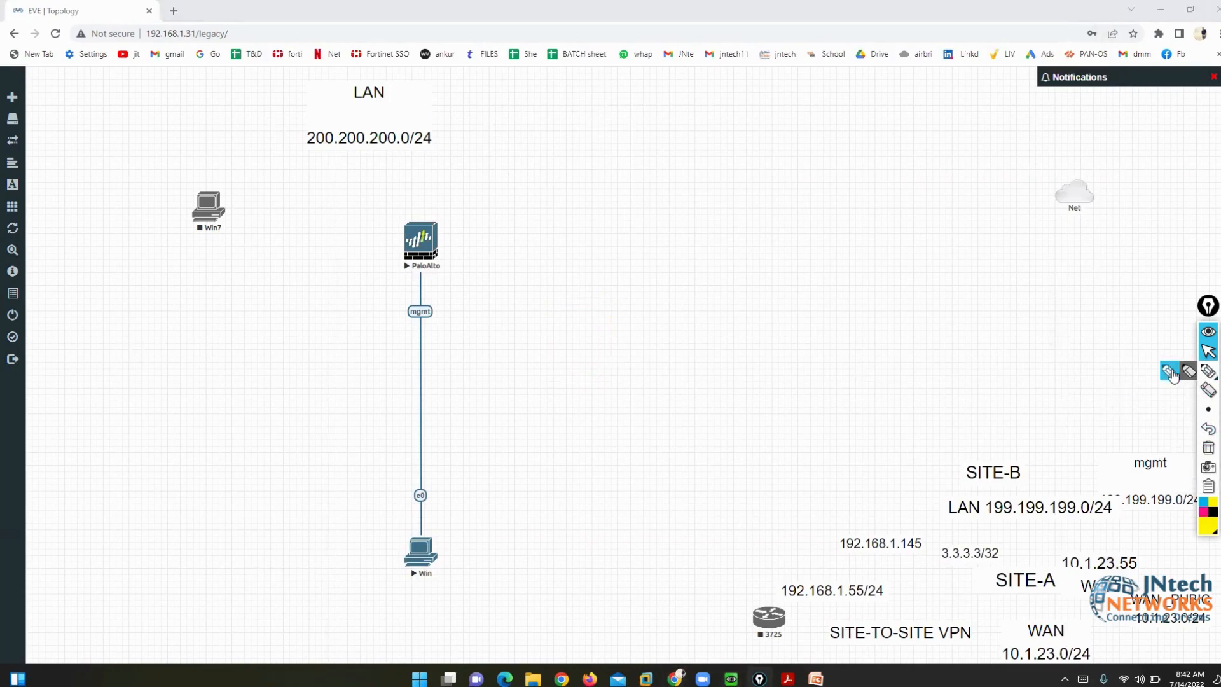
{"action": "left_click", "coordinate": [1171, 372]}
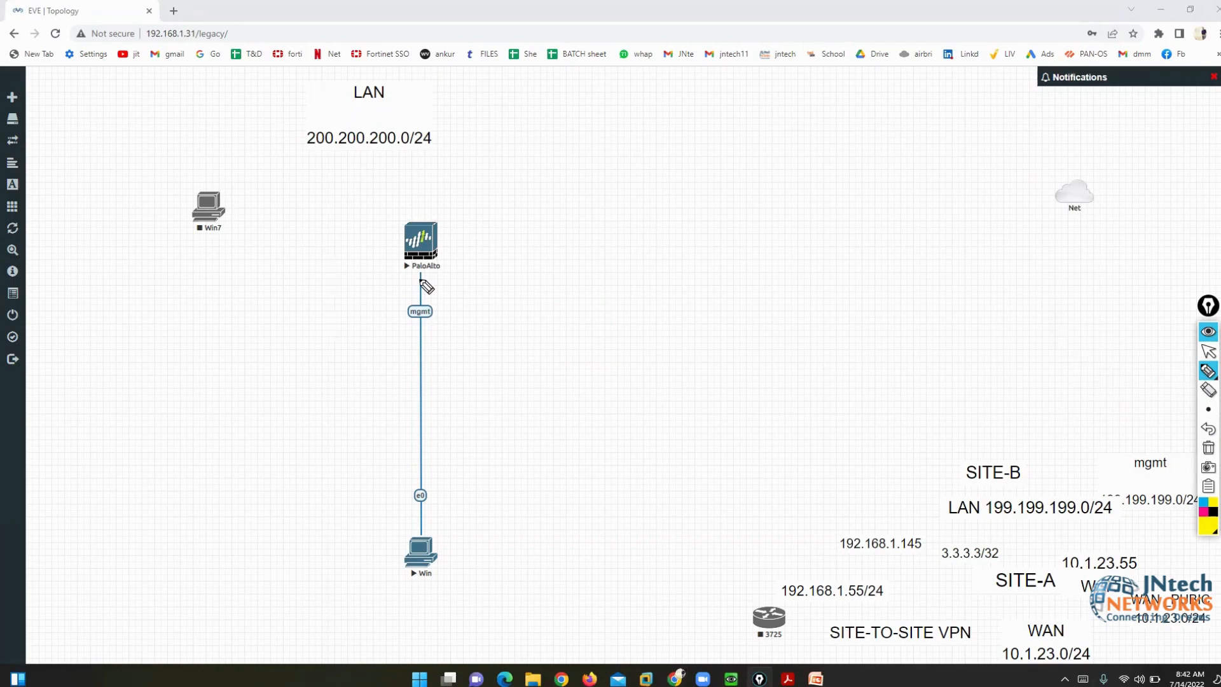
{"action": "mouse_move", "coordinate": [421, 273]}
{"action": "left_mouse_down"}
{"action": "mouse_move", "coordinate": [376, 292]}
{"action": "mouse_move", "coordinate": [458, 349]}
{"action": "mouse_move", "coordinate": [439, 278]}
{"action": "mouse_move", "coordinate": [422, 269]}
{"action": "left_mouse_up"}
{"action": "mouse_move", "coordinate": [727, 373]}
{"action": "left_mouse_down"}
{"action": "mouse_move", "coordinate": [656, 373]}
{"action": "mouse_move", "coordinate": [622, 397]}
{"action": "mouse_move", "coordinate": [747, 379]}
{"action": "mouse_move", "coordinate": [669, 411]}
{"action": "mouse_move", "coordinate": [728, 400]}
{"action": "left_mouse_up"}
{"action": "mouse_move", "coordinate": [939, 339]}
{"action": "left_mouse_down"}
{"action": "mouse_move", "coordinate": [866, 368]}
{"action": "mouse_move", "coordinate": [956, 369]}
{"action": "left_mouse_up"}
{"action": "left_click_drag", "start_coordinate": [944, 306], "coordinate": [944, 356]}
{"action": "mouse_move", "coordinate": [899, 299]}
{"action": "left_mouse_down"}
{"action": "mouse_move", "coordinate": [894, 358]}
{"action": "mouse_move", "coordinate": [769, 410]}
{"action": "left_mouse_up"}
{"action": "mouse_move", "coordinate": [442, 320]}
{"action": "left_mouse_down"}
{"action": "mouse_move", "coordinate": [488, 383]}
{"action": "mouse_move", "coordinate": [636, 391]}
{"action": "left_mouse_up"}
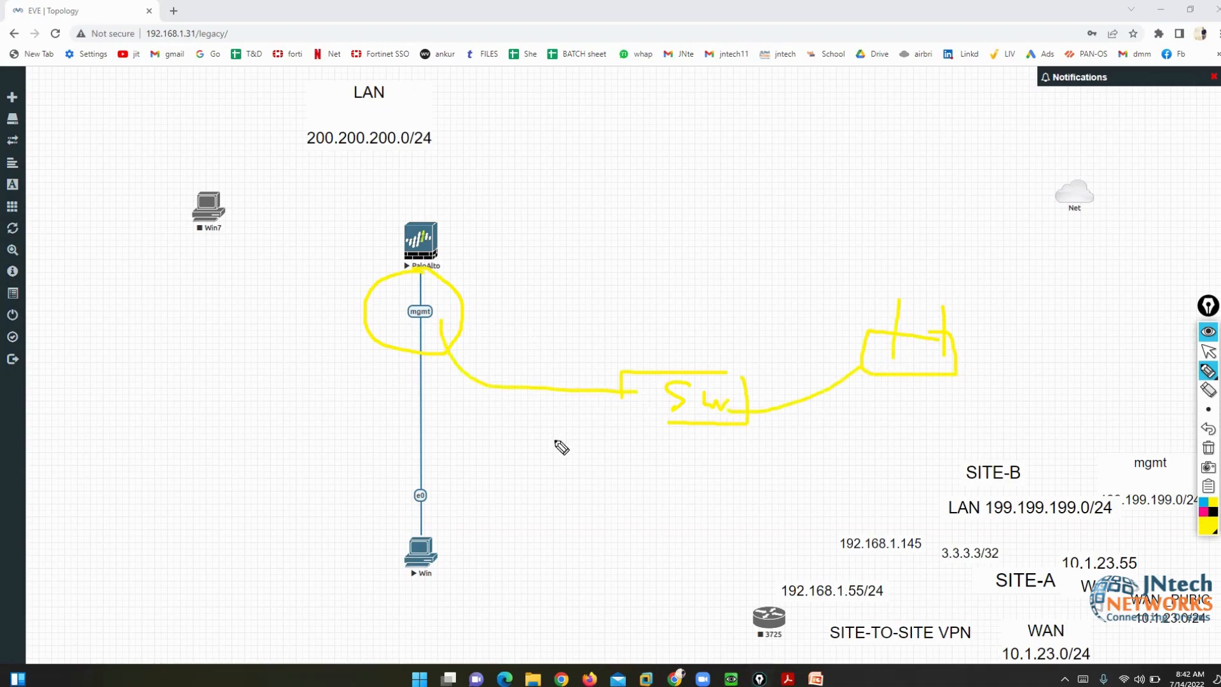
{"action": "mouse_move", "coordinate": [421, 538]}
{"action": "left_mouse_down"}
{"action": "mouse_move", "coordinate": [634, 426]}
{"action": "mouse_move", "coordinate": [631, 393]}
{"action": "mouse_move", "coordinate": [623, 429]}
{"action": "mouse_move", "coordinate": [688, 420]}
{"action": "left_mouse_up"}
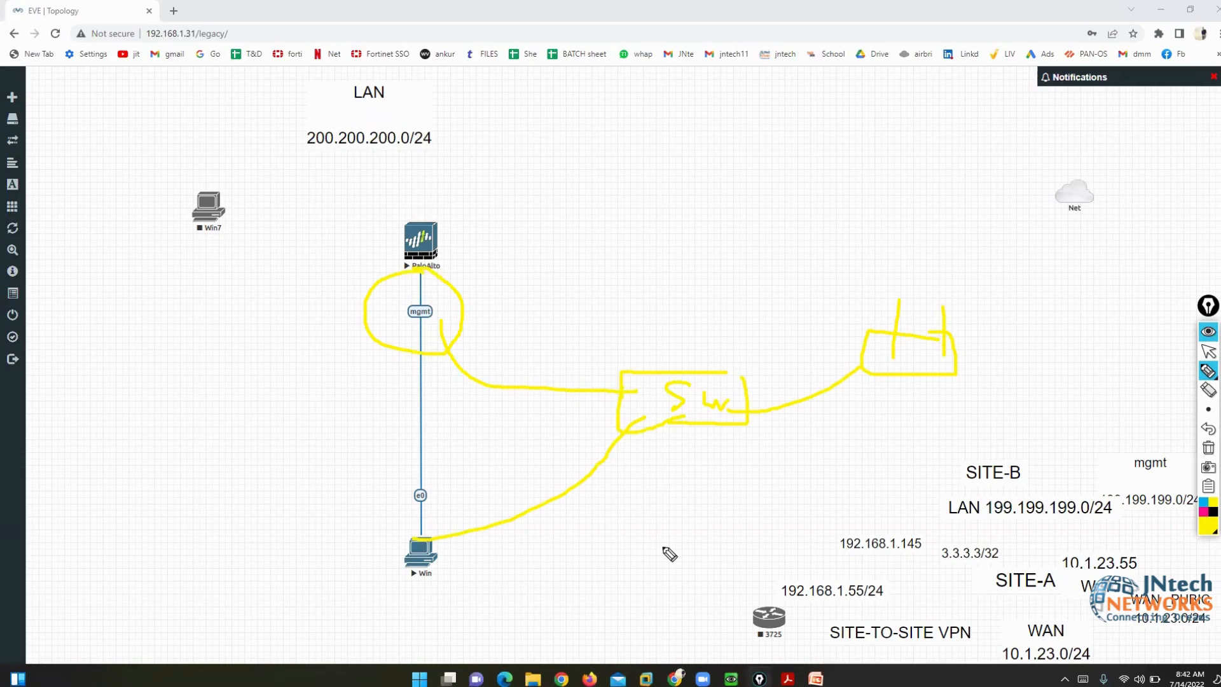
{"action": "mouse_move", "coordinate": [448, 542]}
{"action": "left_mouse_down"}
{"action": "mouse_move", "coordinate": [420, 525]}
{"action": "mouse_move", "coordinate": [387, 587]}
{"action": "mouse_move", "coordinate": [493, 537]}
{"action": "left_mouse_up"}
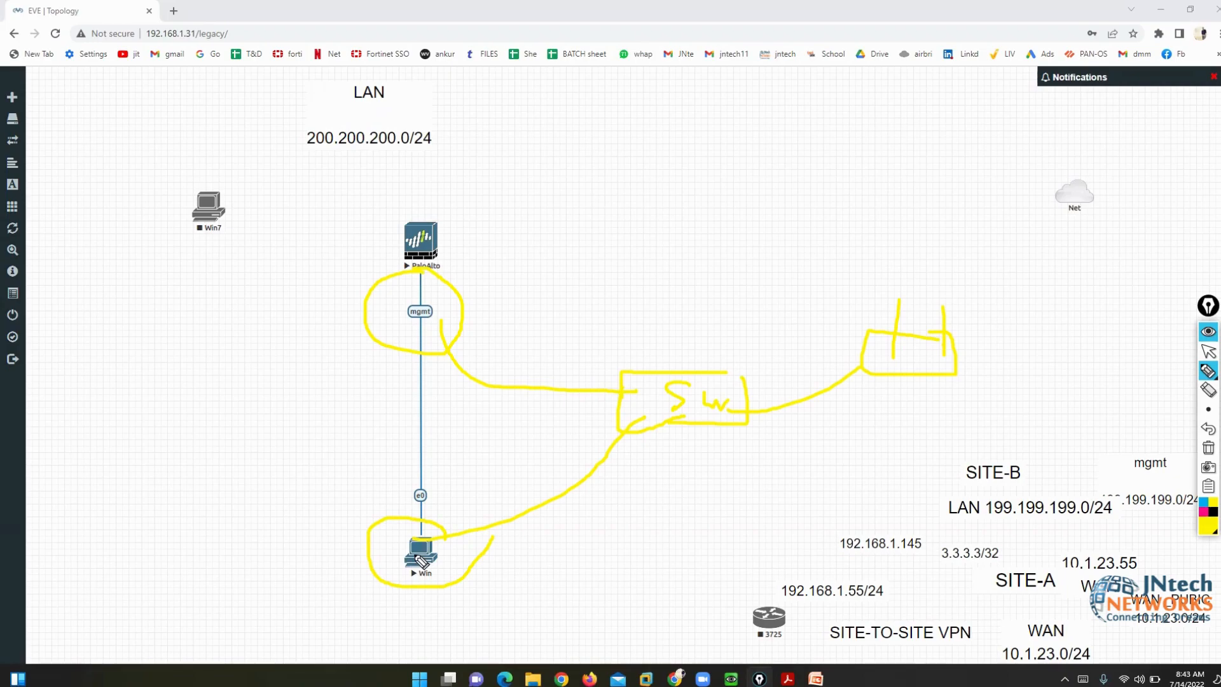
{"action": "mouse_move", "coordinate": [336, 556]}
{"action": "left_mouse_down"}
{"action": "mouse_move", "coordinate": [346, 572]}
{"action": "mouse_move", "coordinate": [372, 536]}
{"action": "left_mouse_up"}
{"action": "left_click", "coordinate": [1208, 448]}
{"action": "mouse_move", "coordinate": [731, 678]}
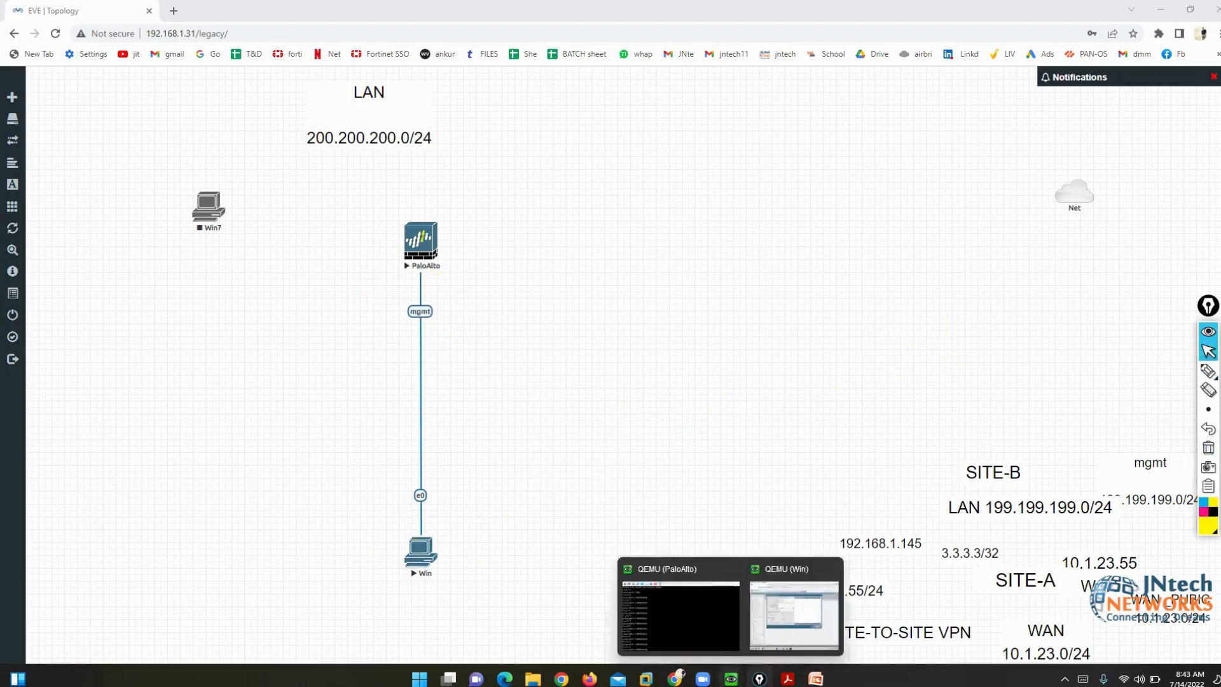
- Set the management interface default gateway to 199.199.199.15
{"action": "left_click", "coordinate": [789, 623]}
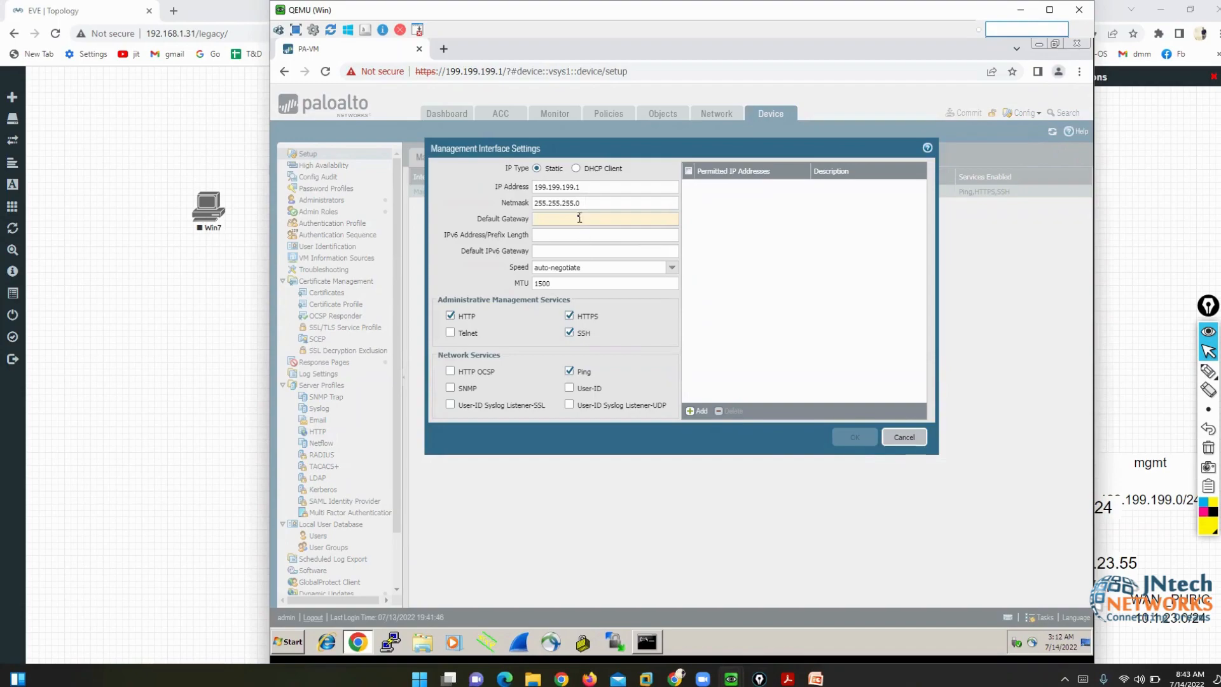
{"action": "type", "text": "199.19"}
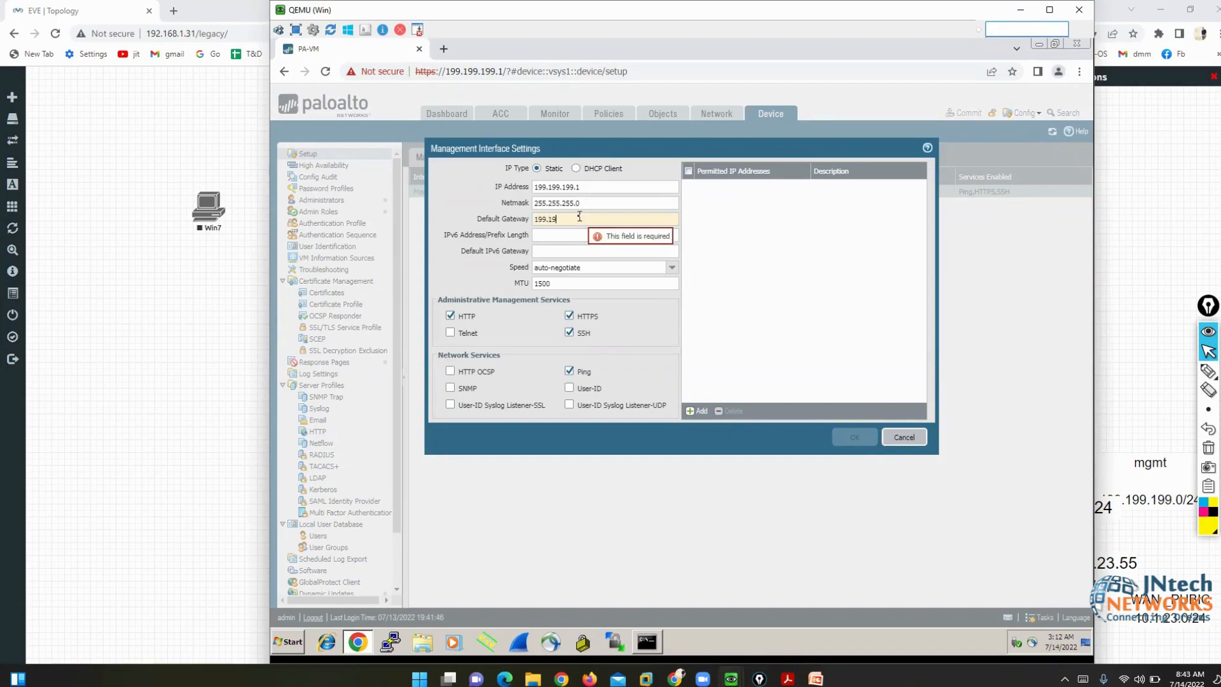
{"action": "type", "text": "9.199."}
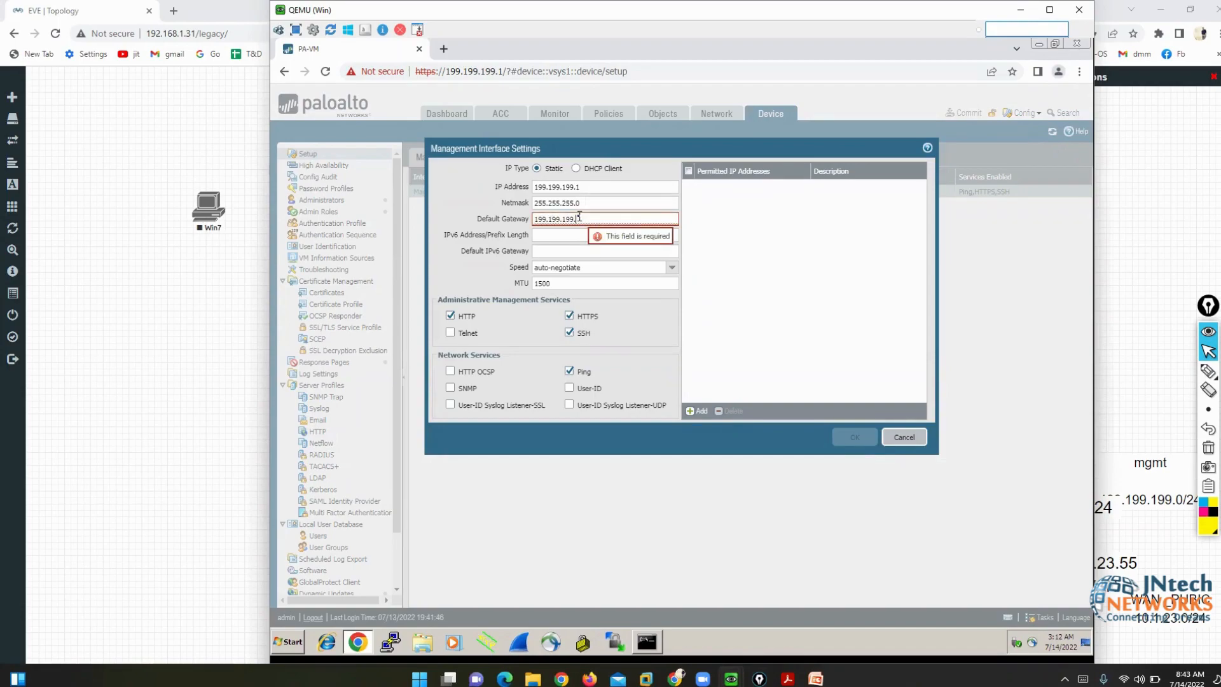
{"action": "type", "text": "15"}
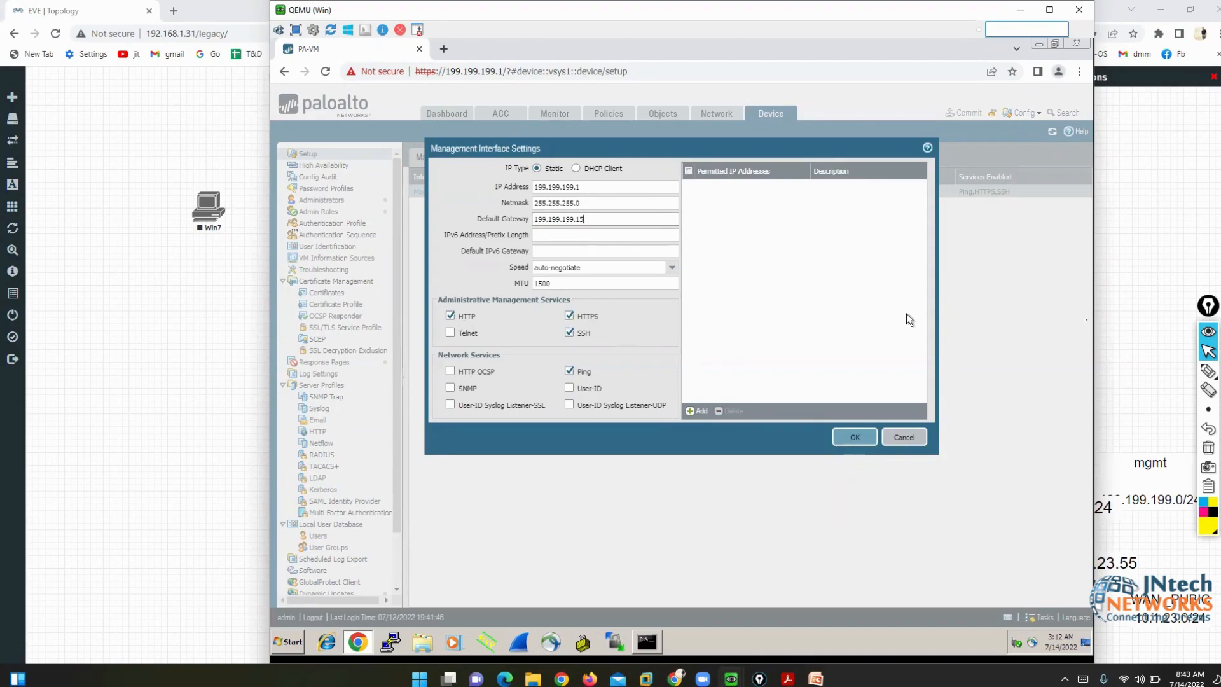
{"action": "mouse_move", "coordinate": [1208, 372]}
{"action": "left_click", "coordinate": [1167, 370]}
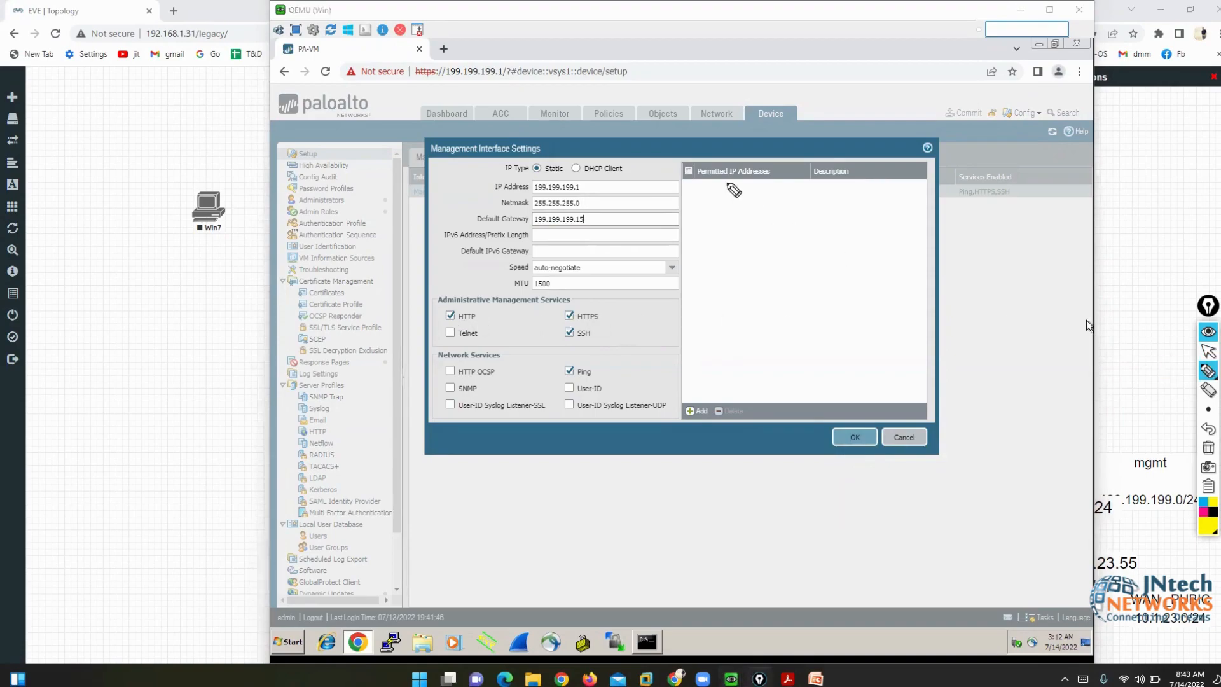
{"action": "mouse_move", "coordinate": [678, 151]}
{"action": "left_mouse_down"}
{"action": "mouse_move", "coordinate": [679, 191]}
{"action": "mouse_move", "coordinate": [865, 198]}
{"action": "mouse_move", "coordinate": [902, 153]}
{"action": "mouse_move", "coordinate": [675, 152]}
{"action": "left_mouse_up"}
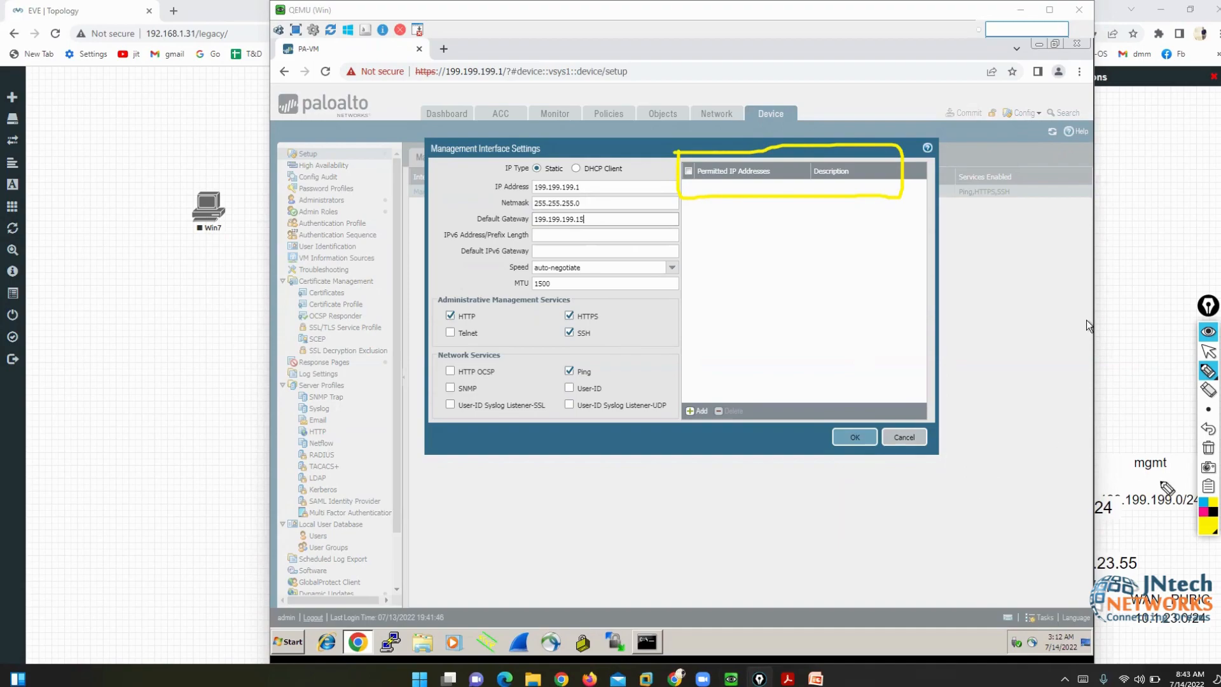
{"action": "left_click", "coordinate": [1208, 367]}
{"action": "left_click", "coordinate": [1208, 351]}
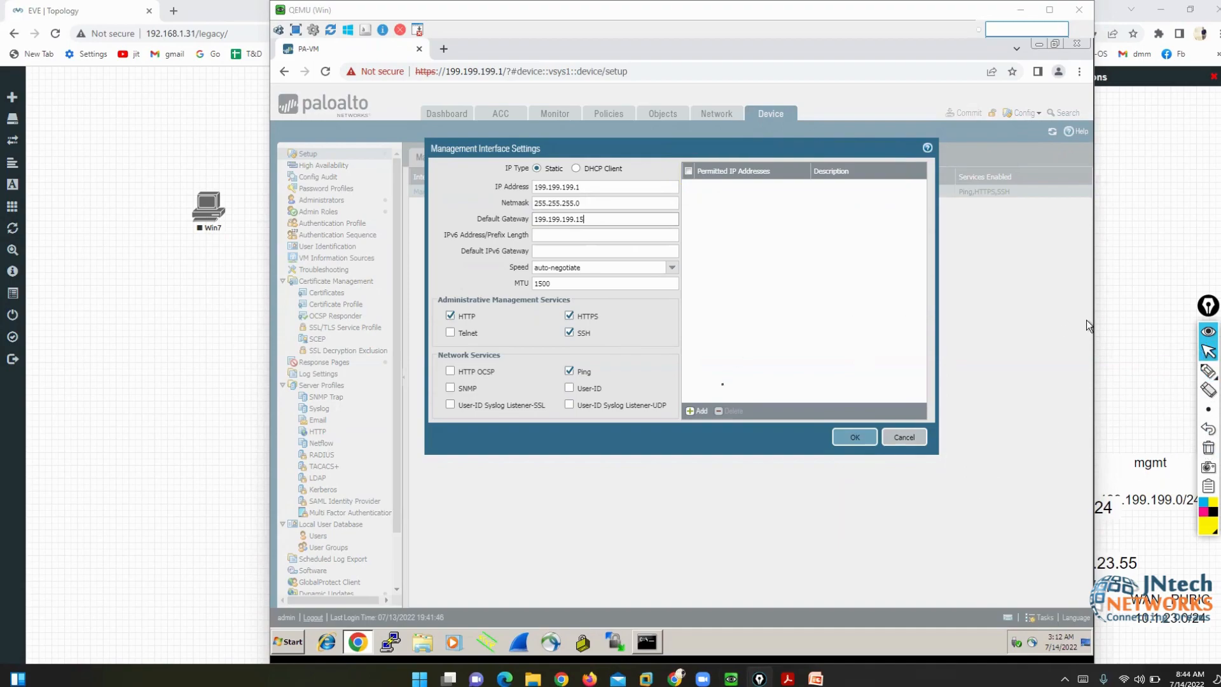
- Add 199.199.199.65/32 as a permitted IP address and save the management interface settings
{"action": "left_click", "coordinate": [697, 410]}
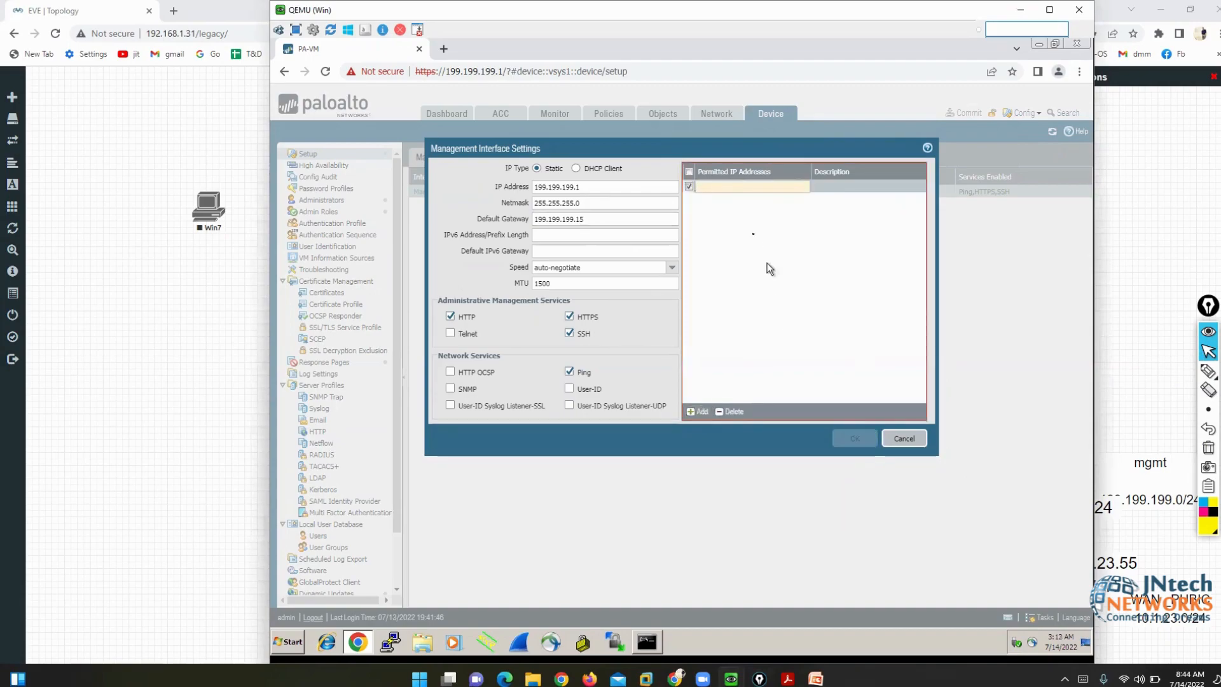
{"action": "type", "text": "199.199.199."}
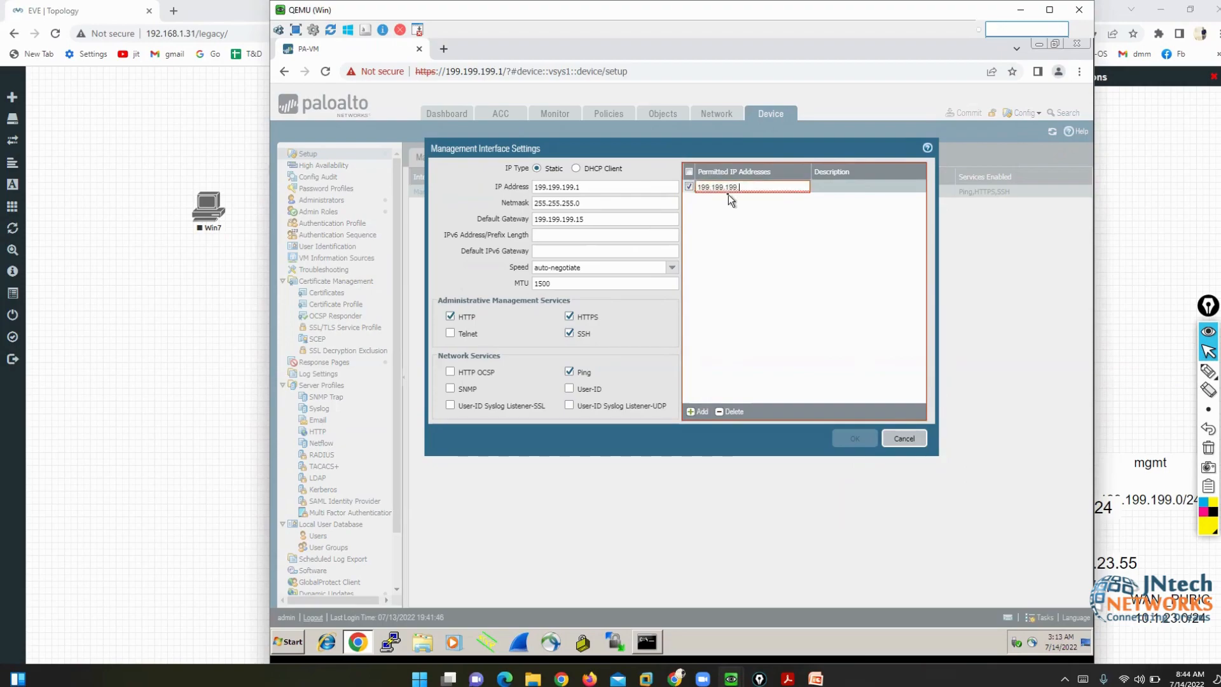
{"action": "type", "text": "65/32"}
{"action": "left_click", "coordinate": [773, 307]}
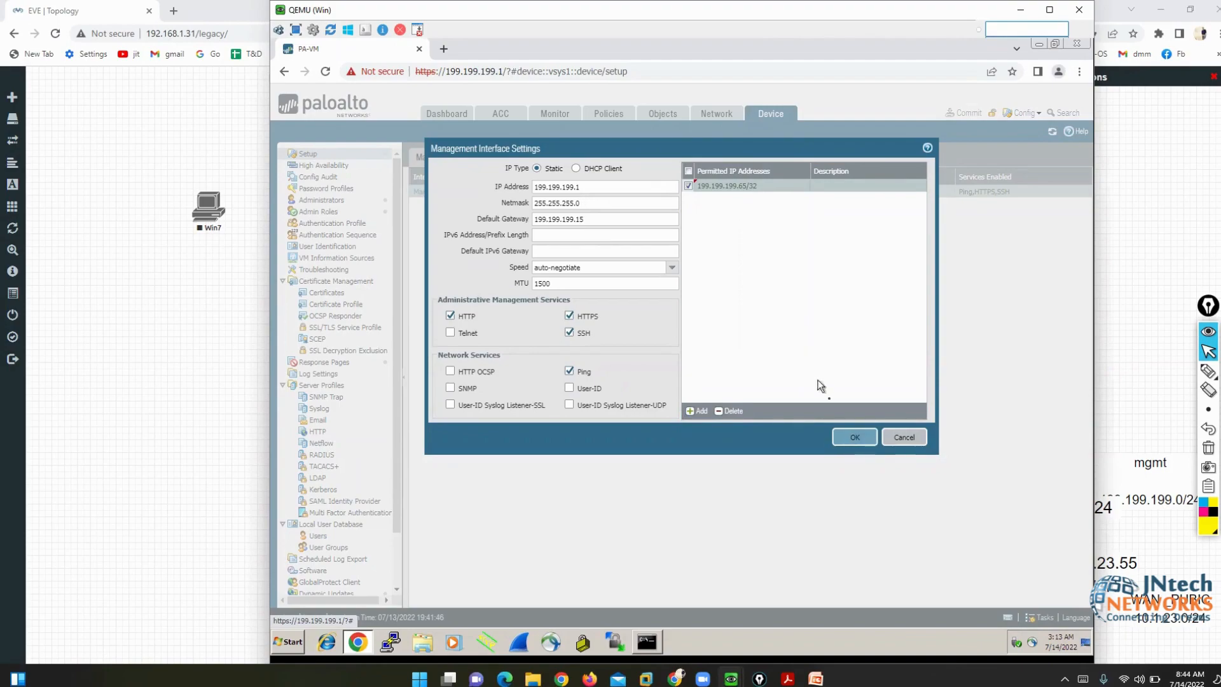
{"action": "left_click", "coordinate": [852, 438]}
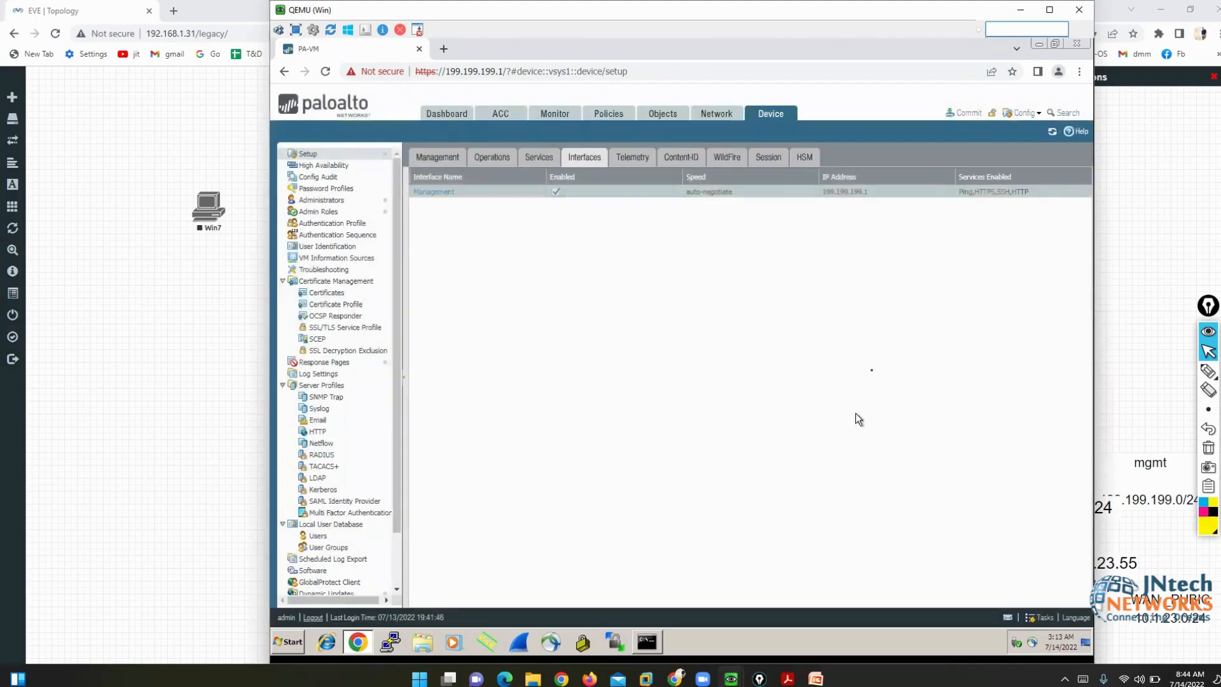
- Commit the pending changes, then move the command prompt aside and type 'ipc' while it runs
{"action": "left_click", "coordinate": [965, 113]}
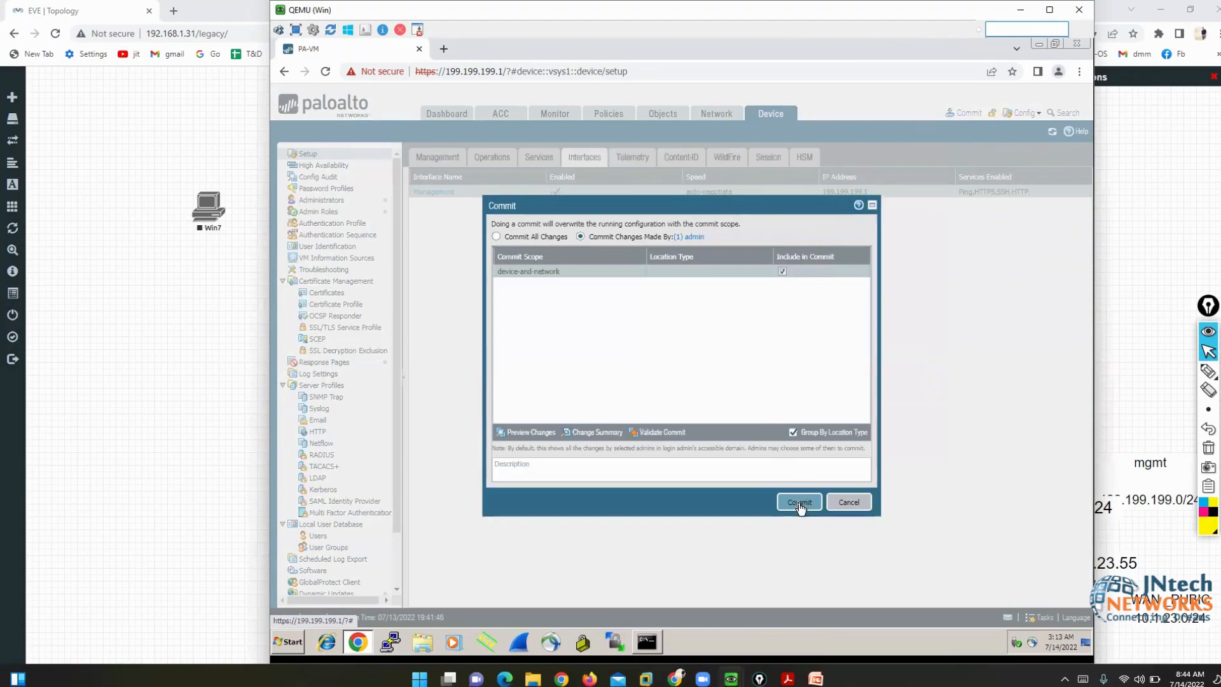
{"action": "left_click", "coordinate": [799, 503]}
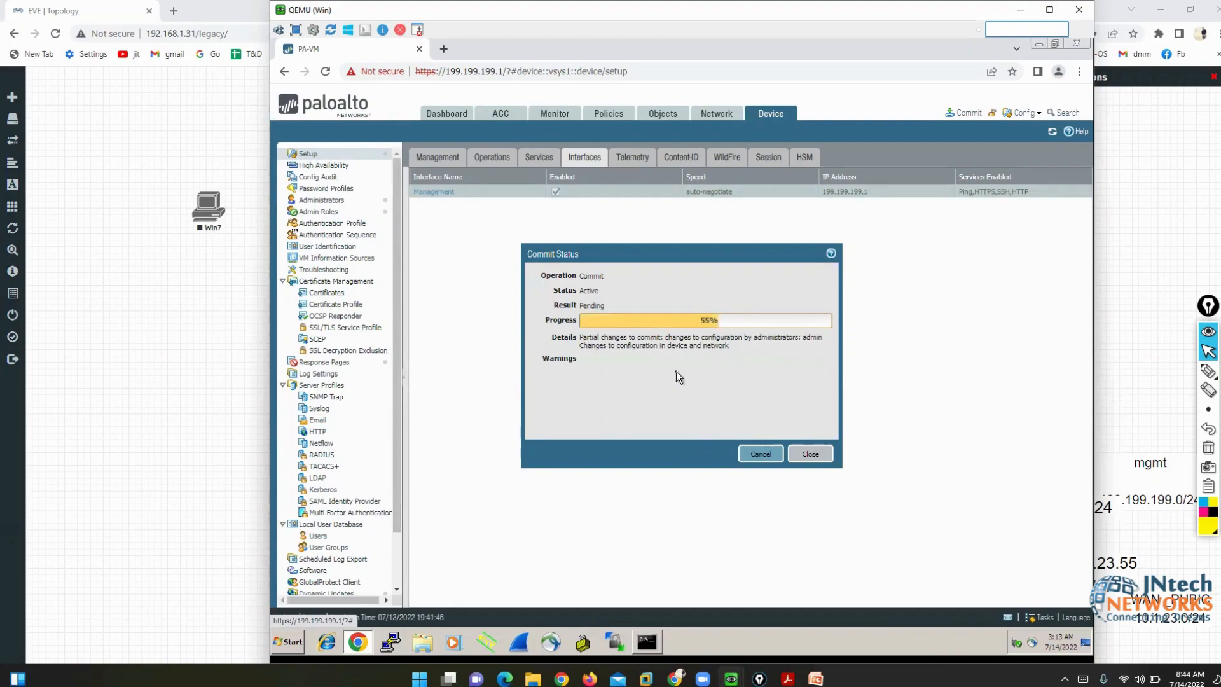
{"action": "left_click", "coordinate": [647, 641]}
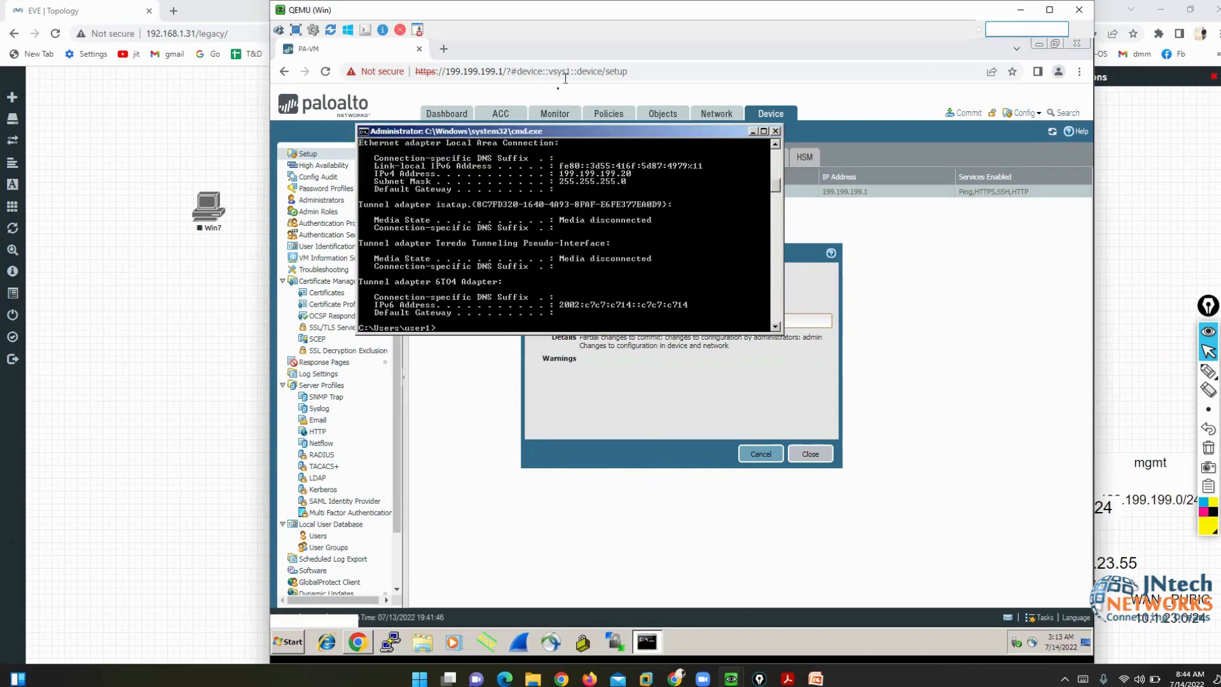
{"action": "left_click_drag", "start_coordinate": [561, 135], "coordinate": [688, 341]}
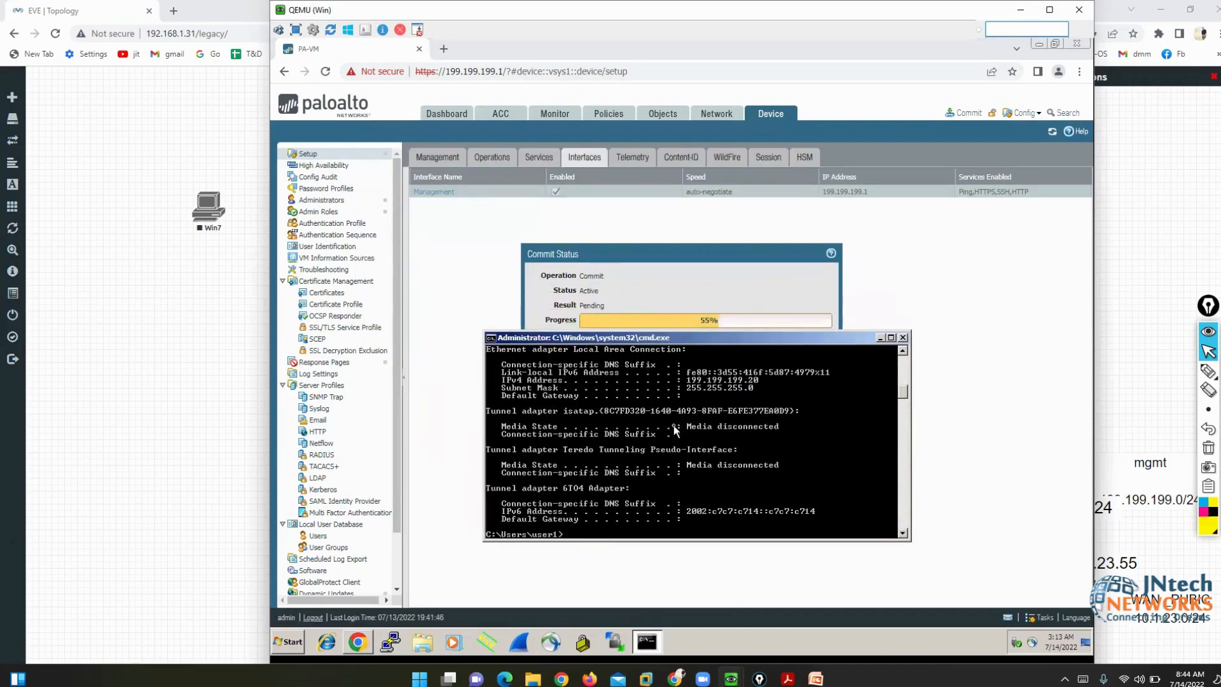
{"action": "key", "text": "Return"}
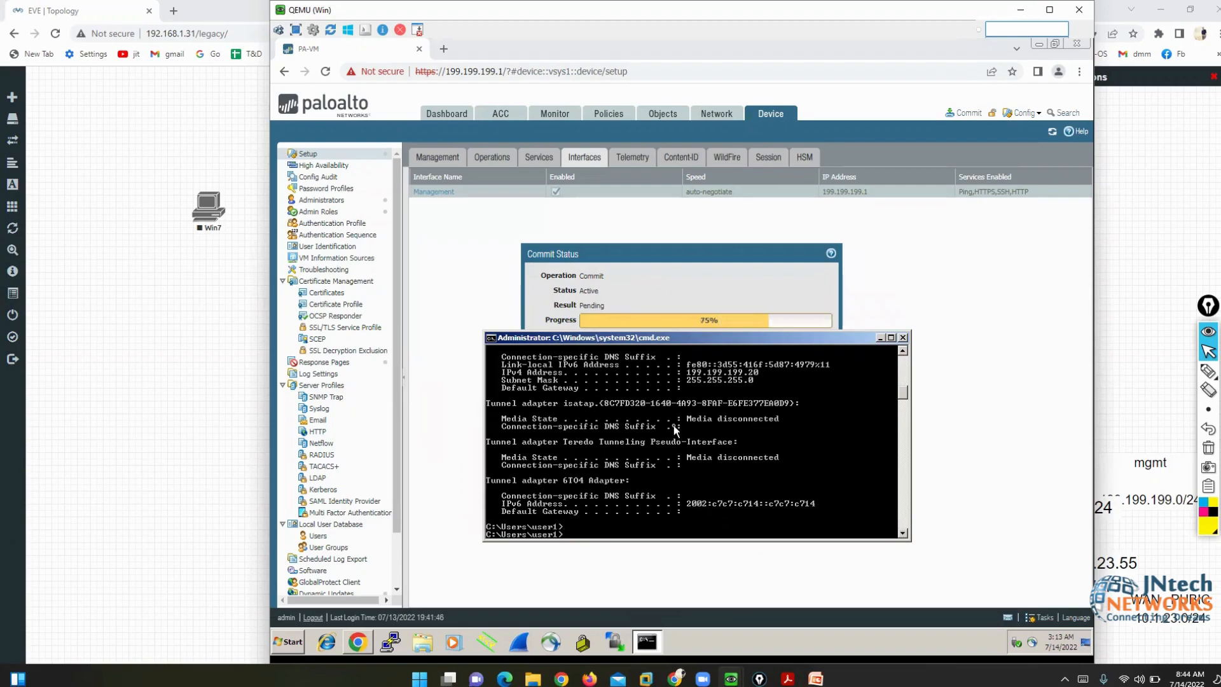
{"action": "type", "text": "ipconfig"}
{"action": "scroll", "coordinate": [676, 430], "scroll_direction": "up", "scroll_amount": 1}
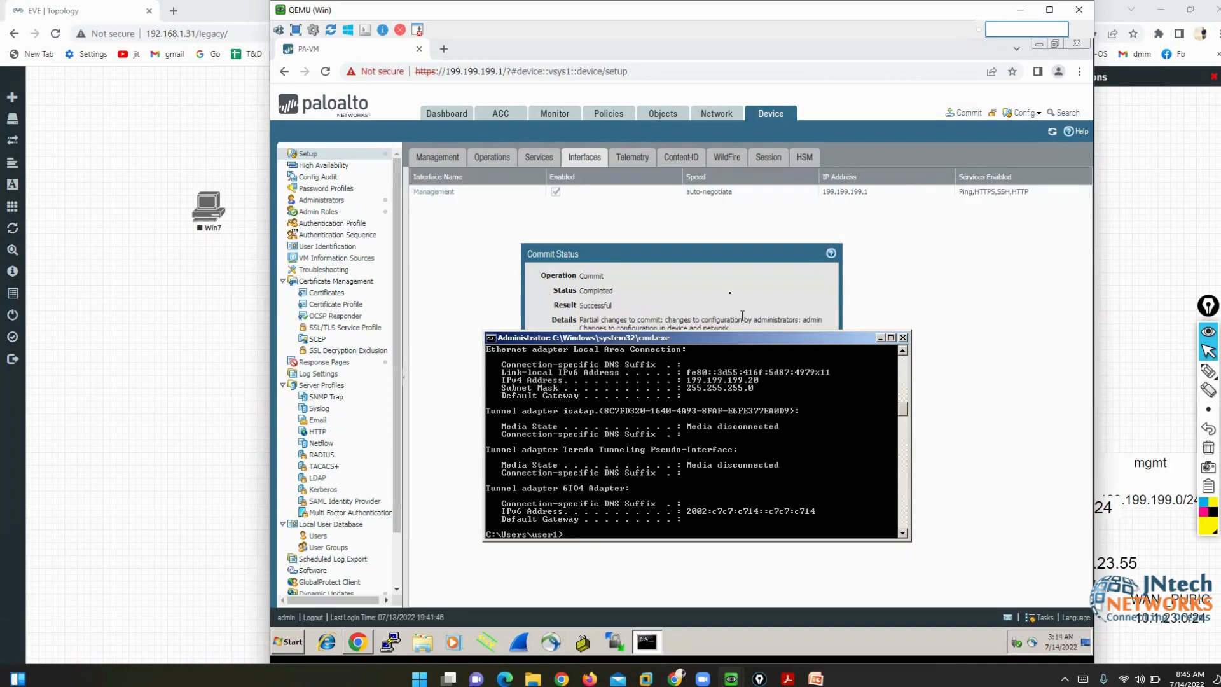
- Close the completed Commit Status report and reload the firewall management page
{"action": "left_click", "coordinate": [727, 287]}
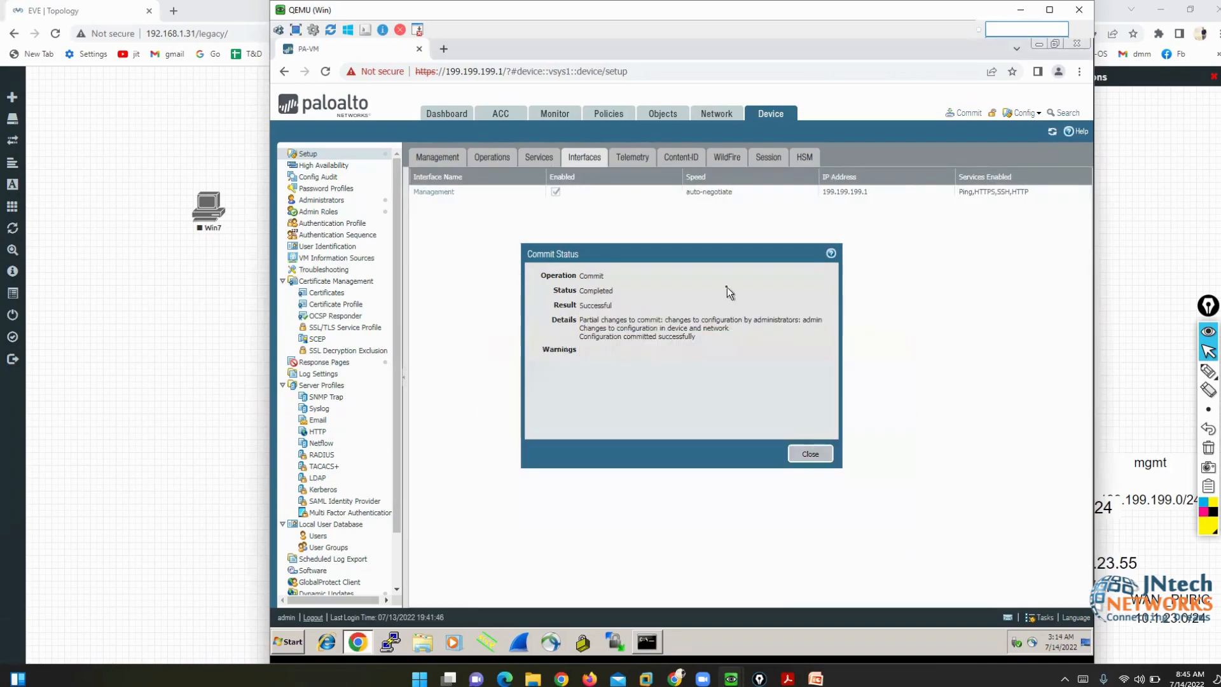
{"action": "left_click", "coordinate": [803, 453]}
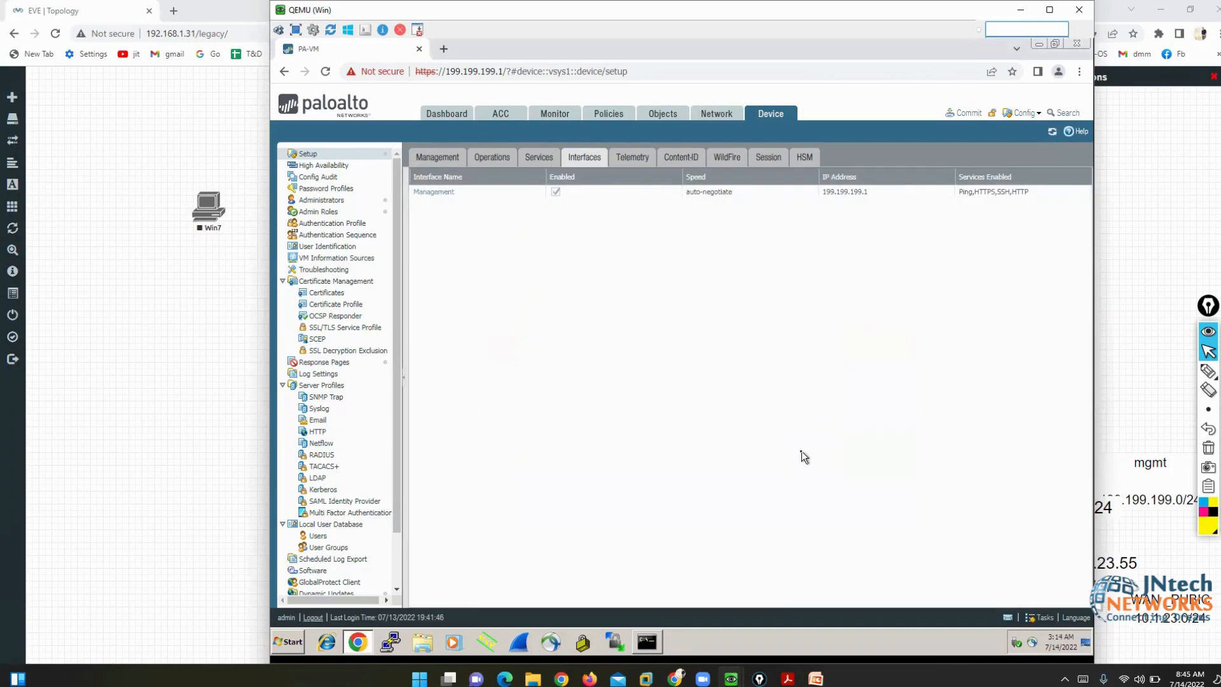
{"action": "left_click", "coordinate": [326, 72]}
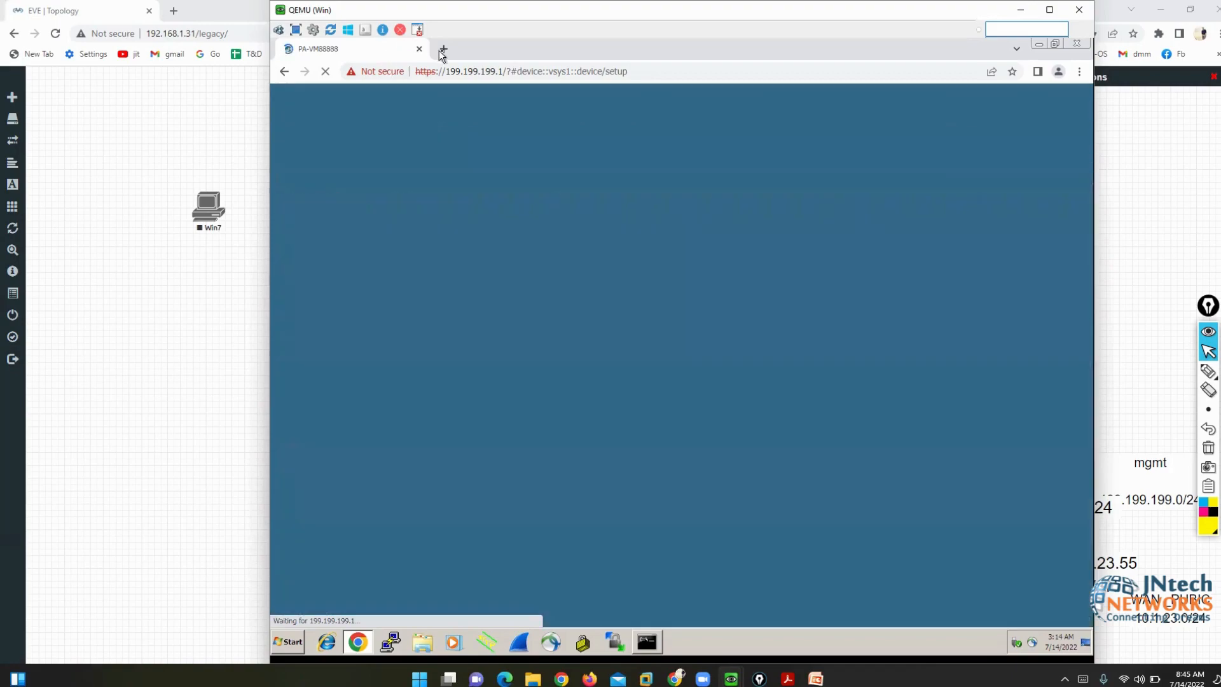
- Reopen the firewall address 199.199.199.1 in a fresh browser tab, closing the old one
{"action": "left_click", "coordinate": [443, 50]}
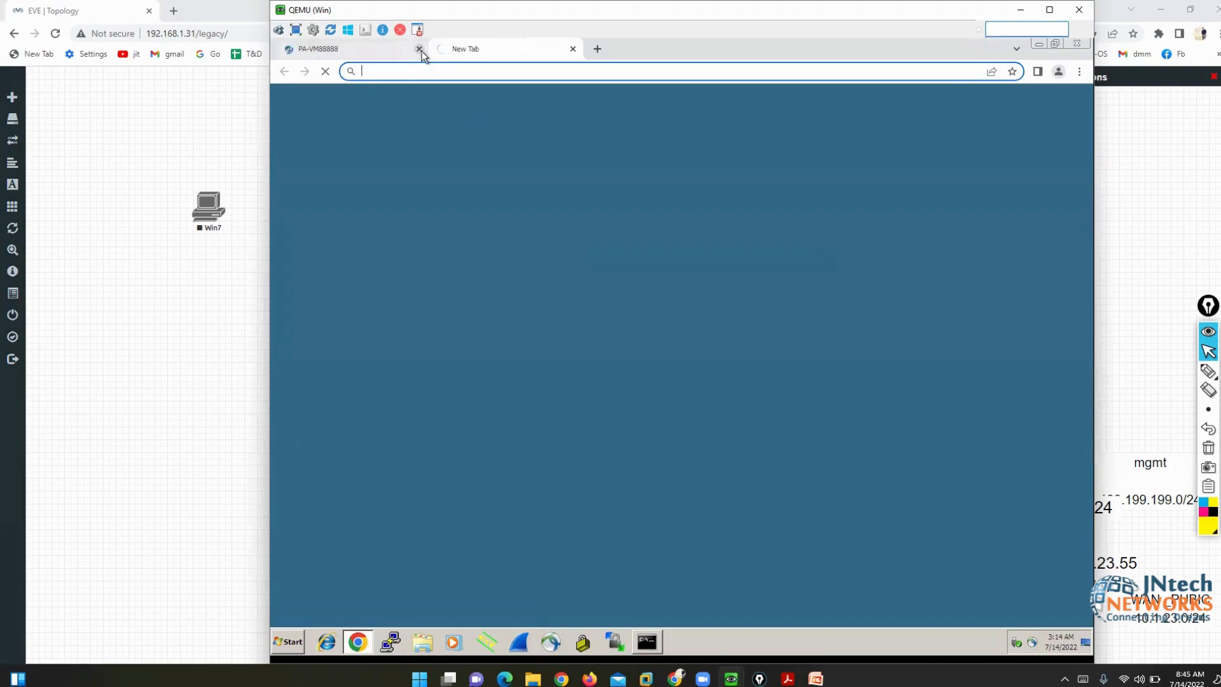
{"action": "left_click", "coordinate": [419, 49]}
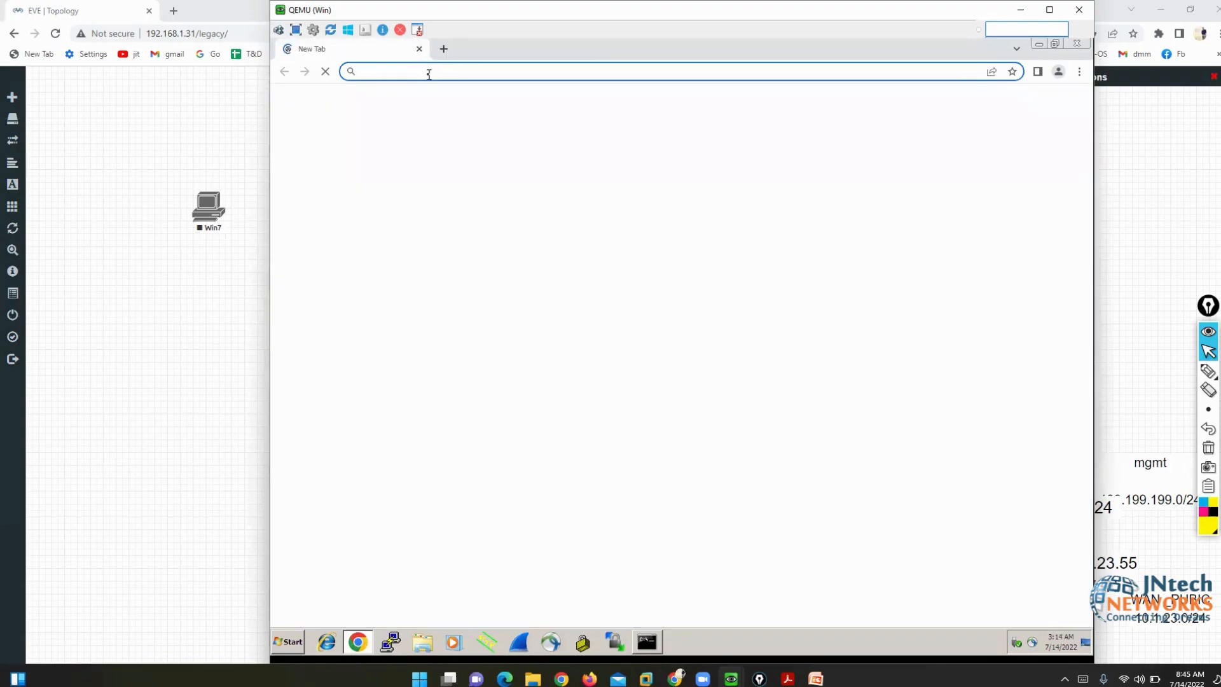
{"action": "type", "text": "199"}
{"action": "key", "text": "Return"}
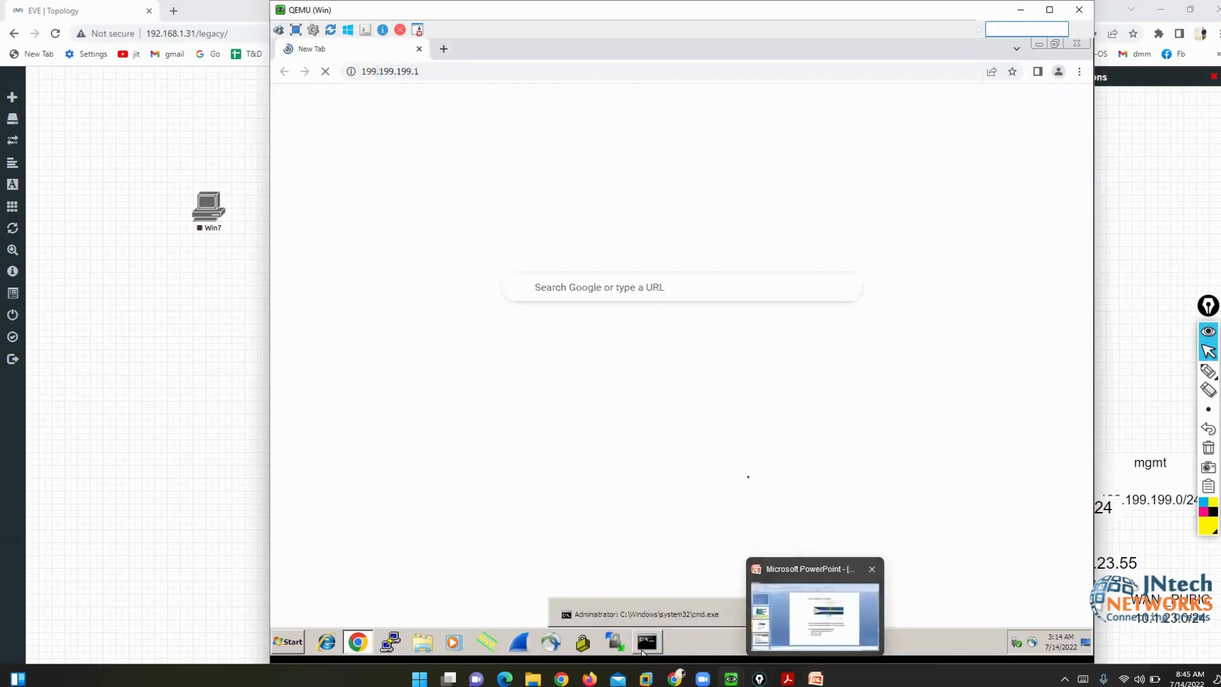
- Ping 199.199.199.1 from the command prompt; all requests time out
{"action": "left_click", "coordinate": [638, 647]}
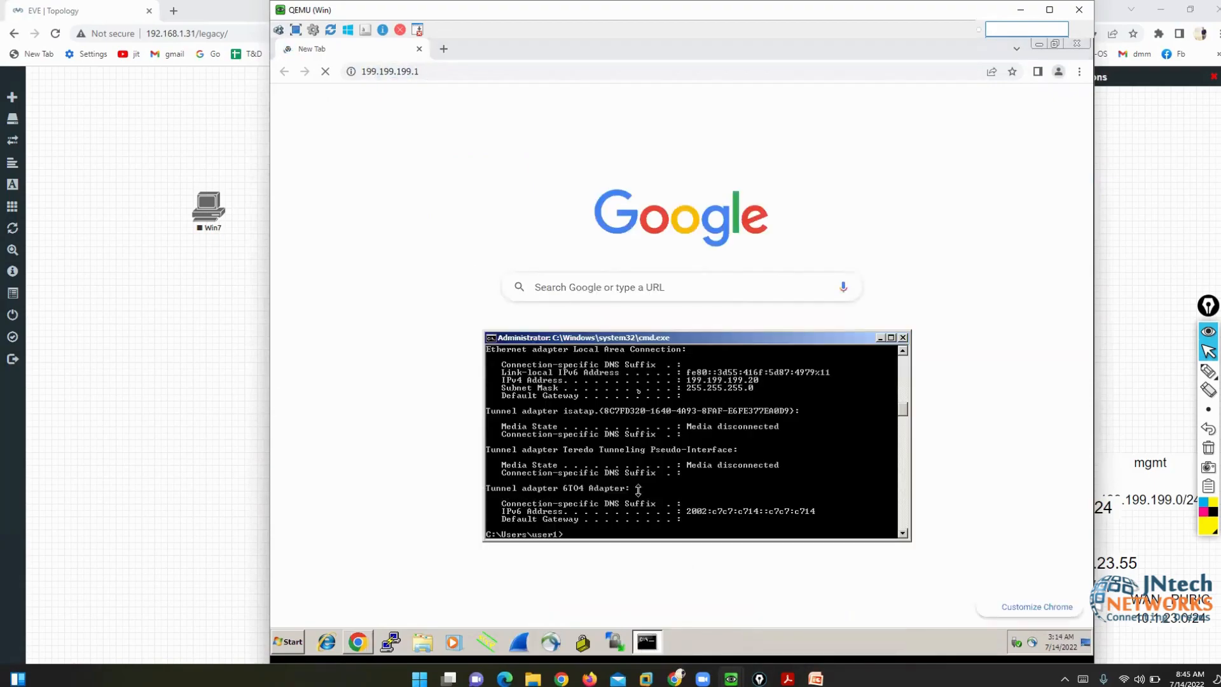
{"action": "type", "text": "ping 199.199.199.1"}
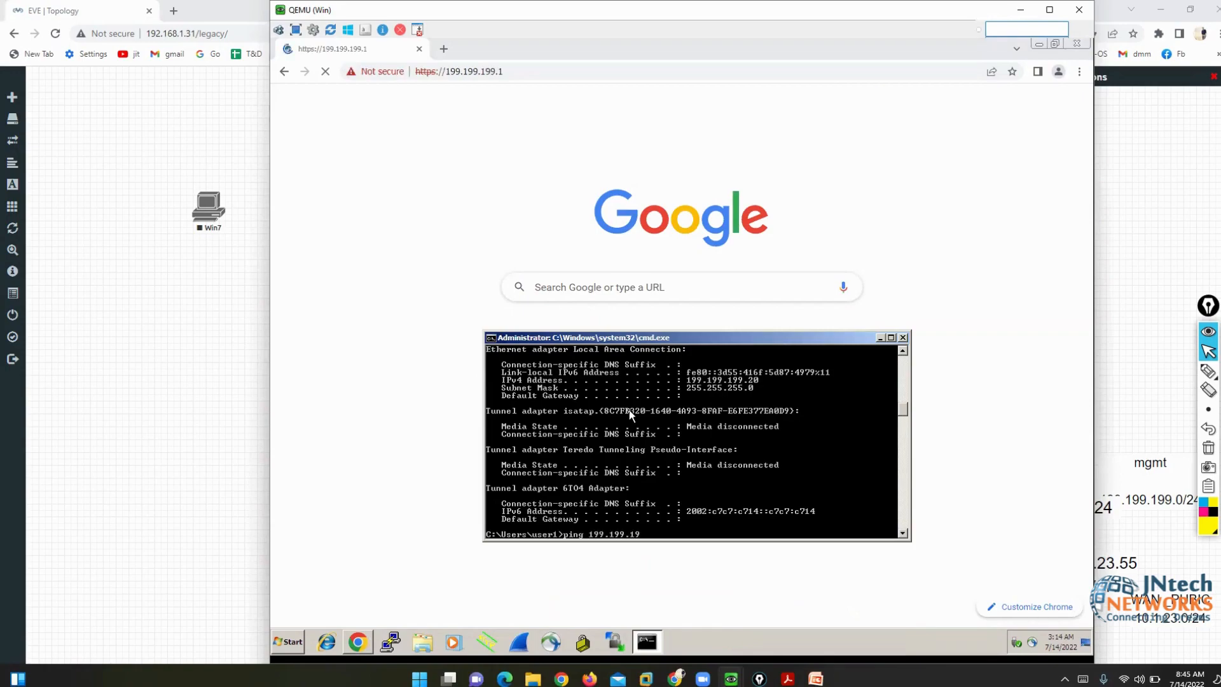
{"action": "key", "text": "Return"}
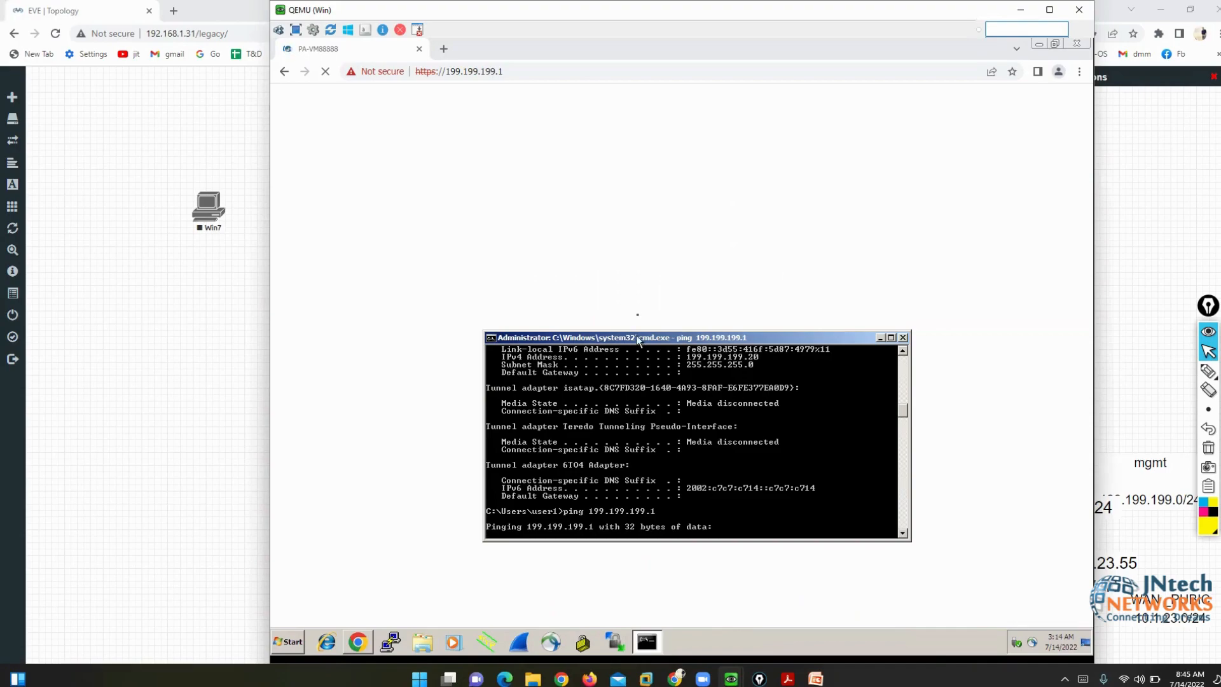
{"action": "left_click_drag", "start_coordinate": [640, 342], "coordinate": [730, 210]}
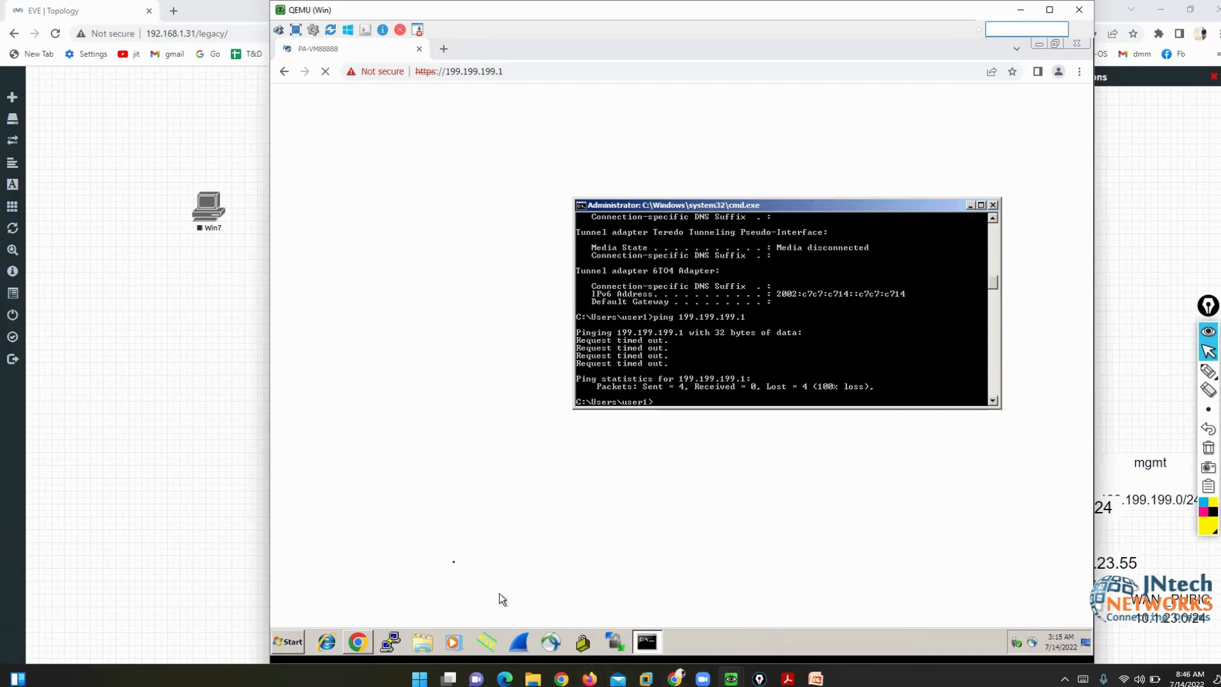
{"action": "left_click", "coordinate": [451, 445]}
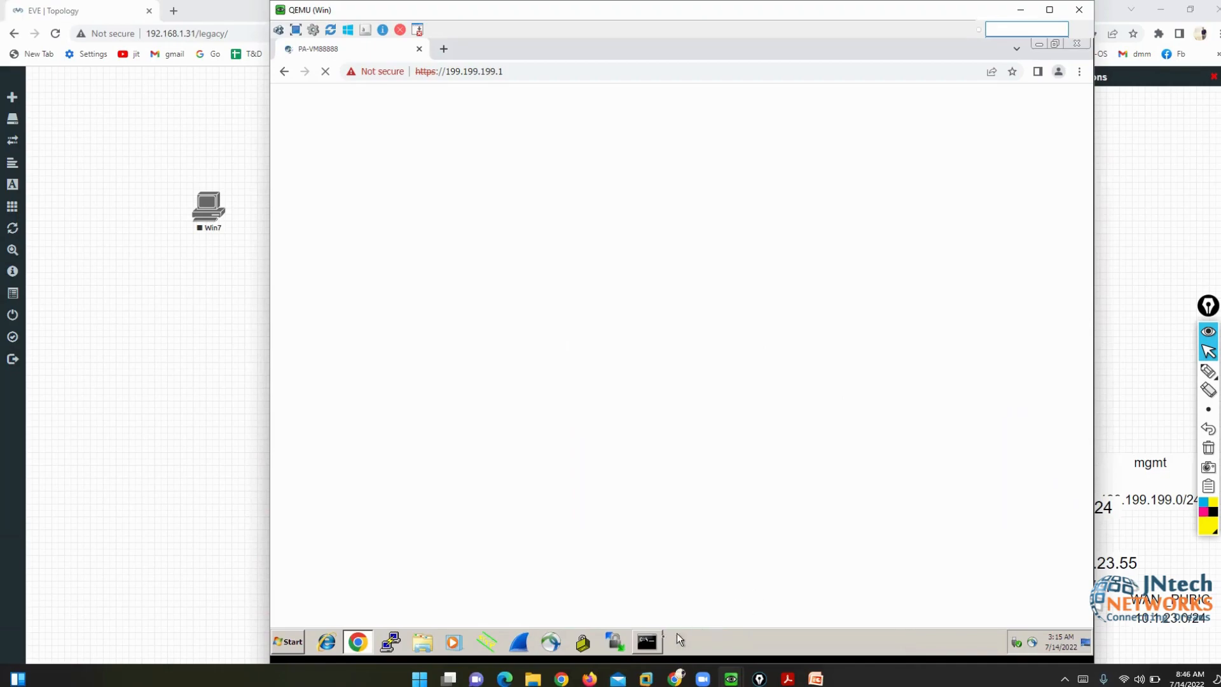
- Run ncpa.cpl in the command prompt to open Network Connections
{"action": "left_click", "coordinate": [647, 642]}
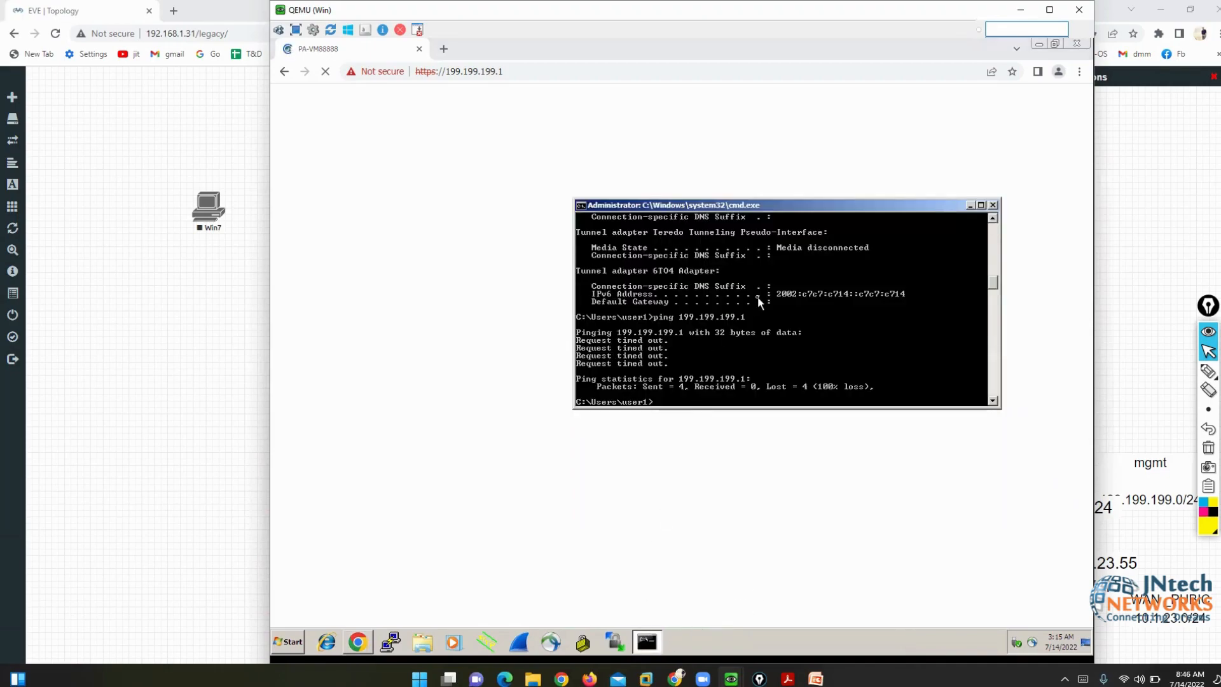
{"action": "type", "text": "ncpa.cpl"}
{"action": "key", "text": "Return"}
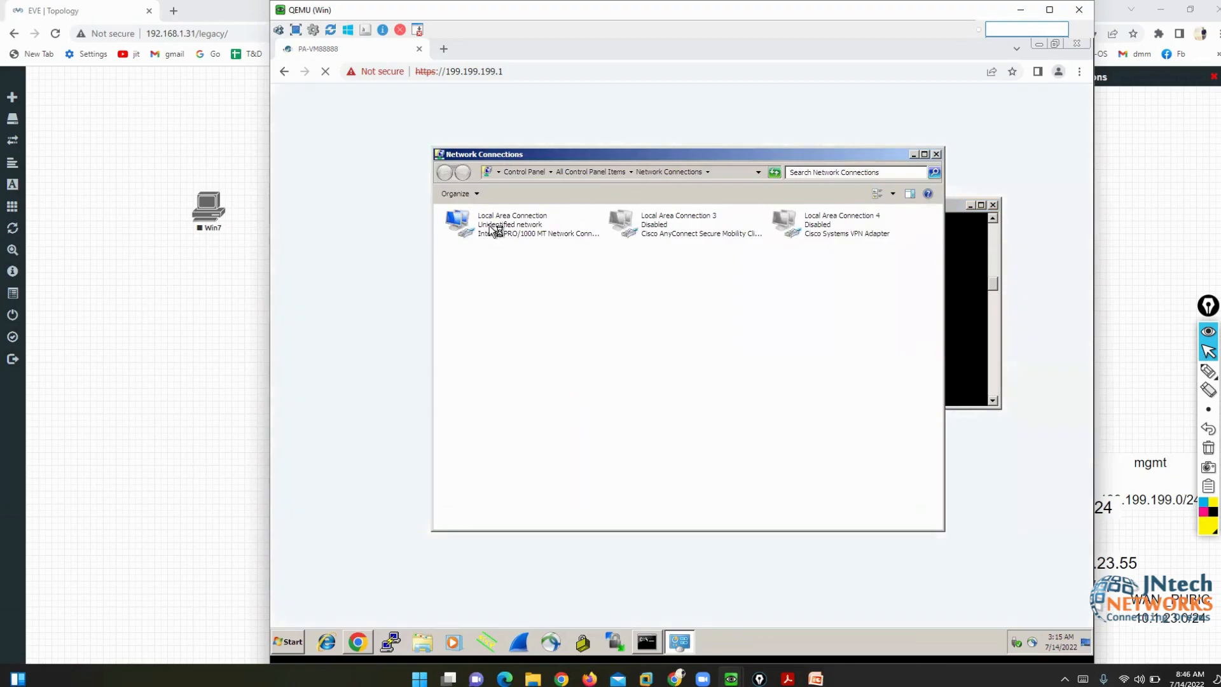
- Open the Local Area Connection adapter's properties
{"action": "left_click", "coordinate": [491, 231]}
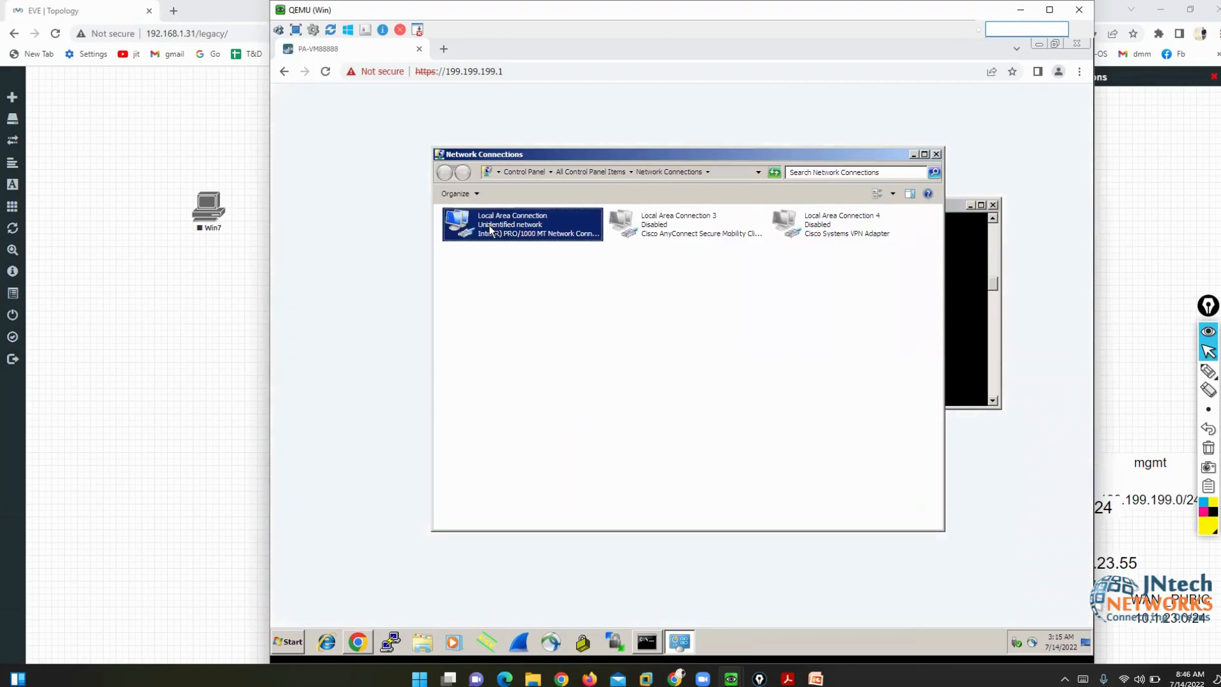
{"action": "right_click", "coordinate": [490, 230]}
{"action": "left_click", "coordinate": [513, 323]}
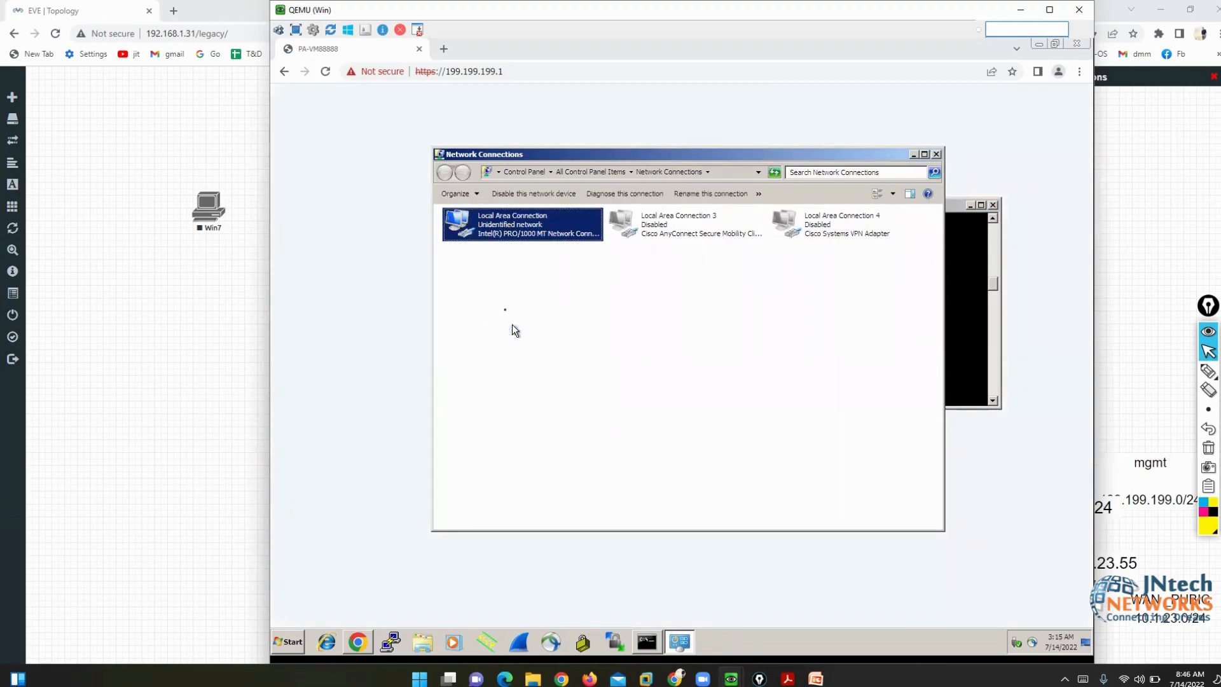
{"action": "left_click", "coordinate": [357, 250]}
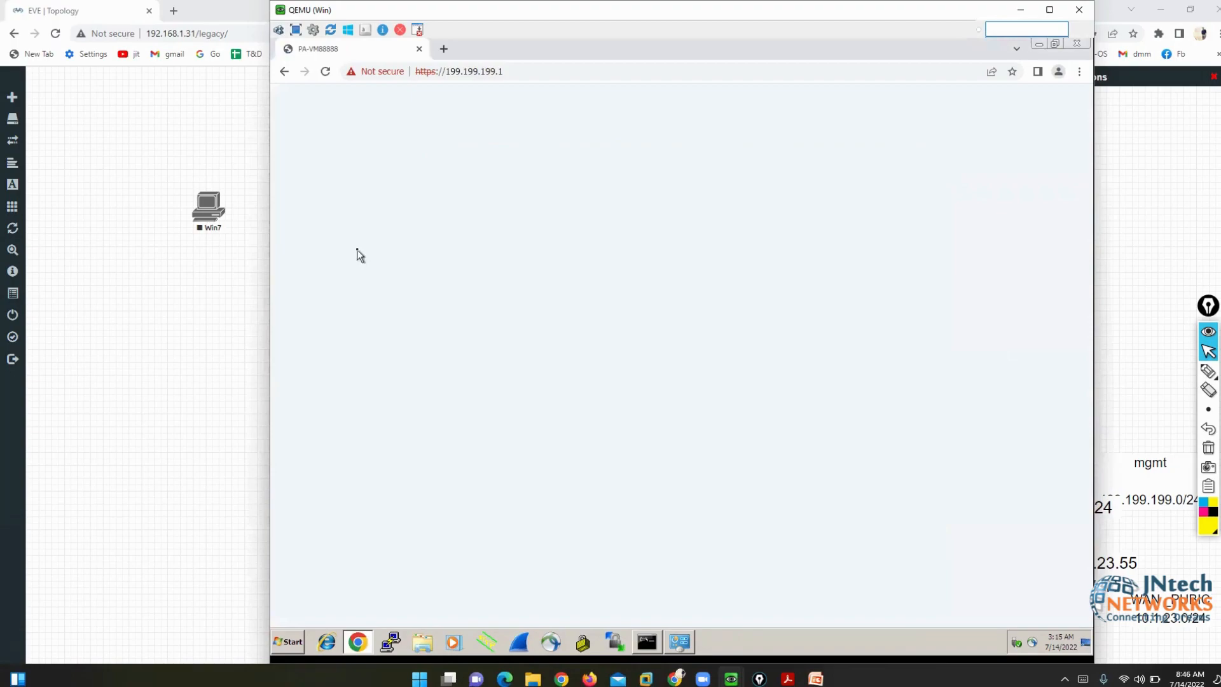
{"action": "left_click", "coordinate": [684, 642]}
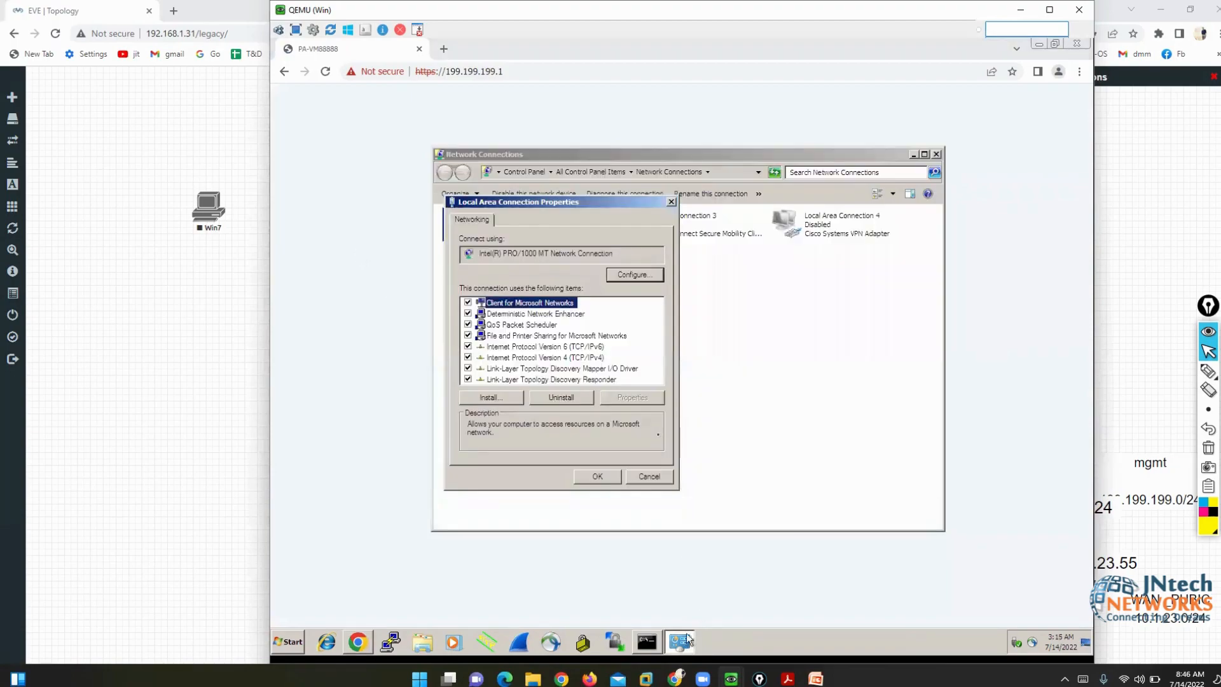
- Change the IPv4 address's last octet to 65, making it 199.199.199.65
{"action": "left_click", "coordinate": [567, 358]}
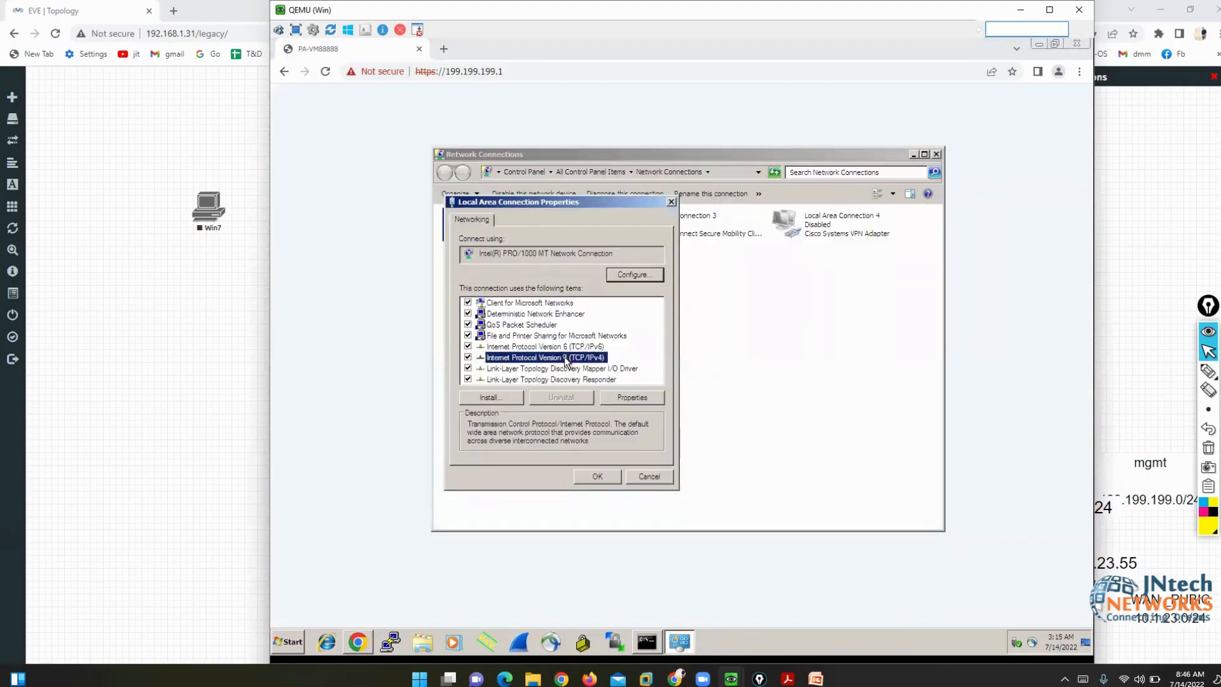
{"action": "left_click", "coordinate": [626, 401]}
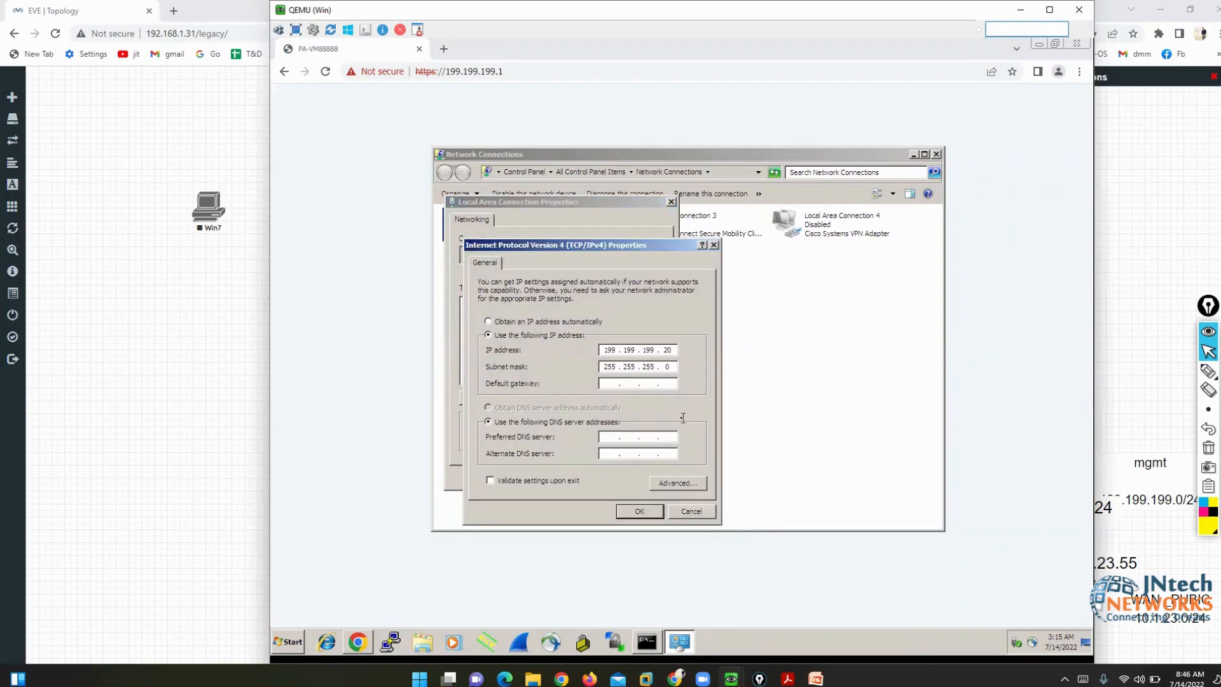
{"action": "key", "text": "BackSpace"}
{"action": "type", "text": "65"}
{"action": "left_click", "coordinate": [631, 512]}
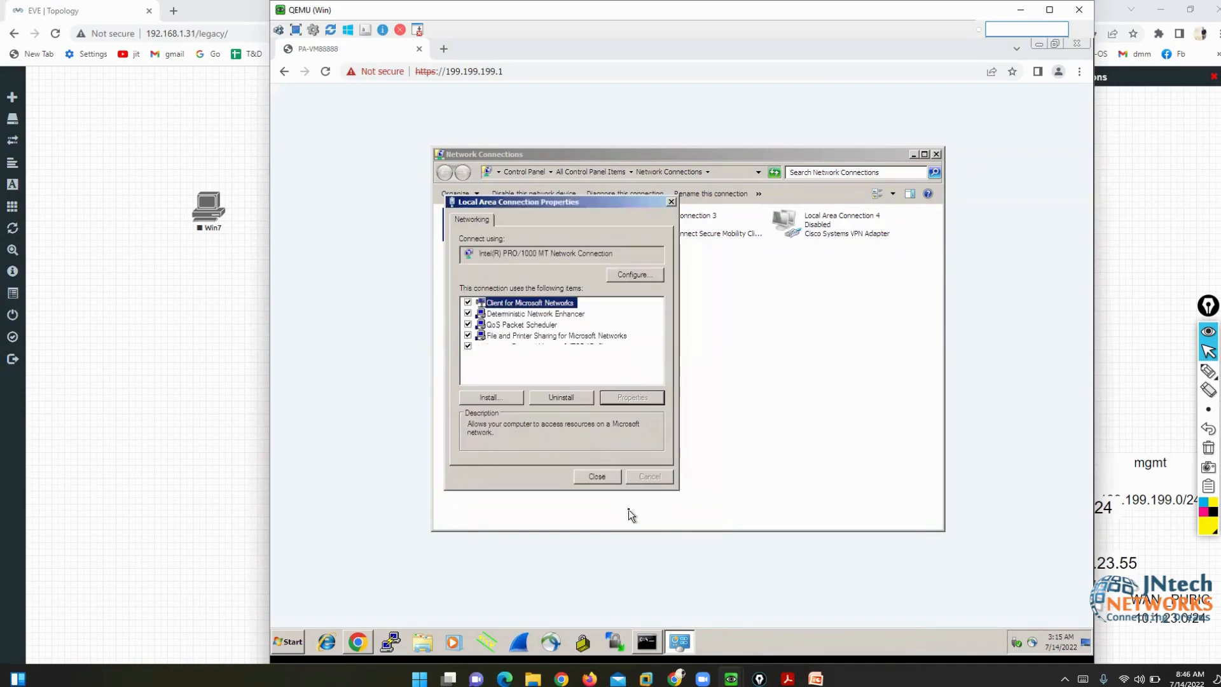
{"action": "left_click", "coordinate": [595, 475]}
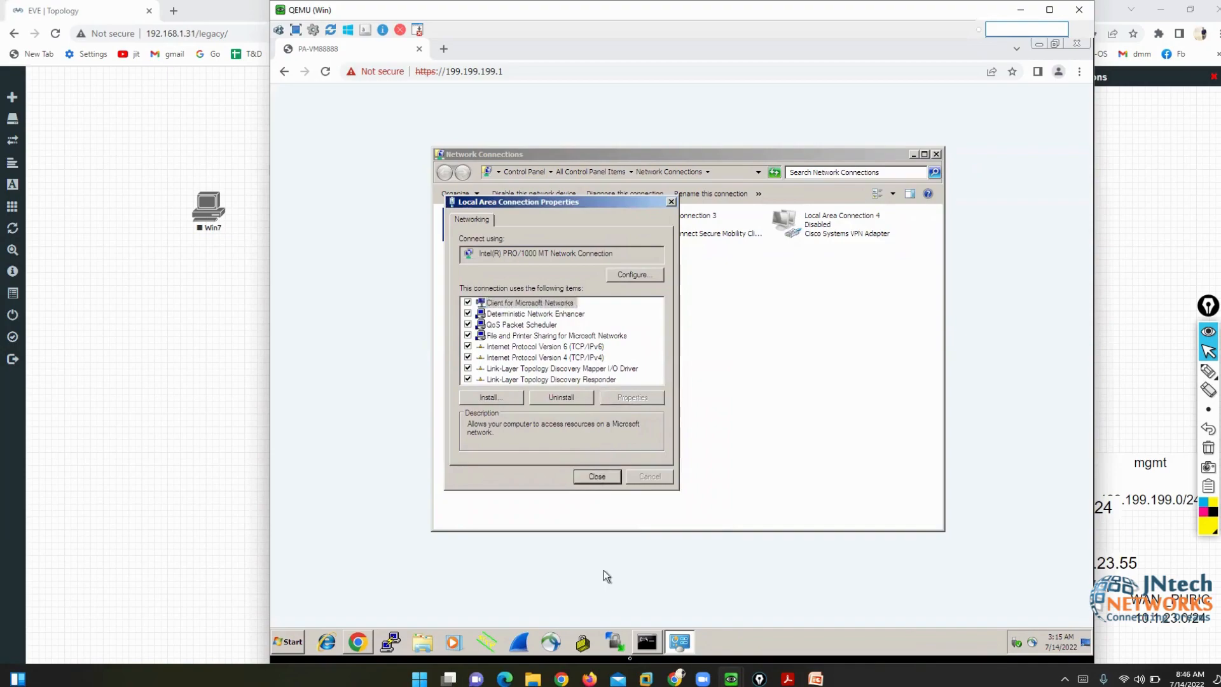
- Ping 199.199.199.1 again and confirm it now gets replies
{"action": "left_click", "coordinate": [654, 649]}
{"action": "scroll", "coordinate": [678, 269], "scroll_direction": "down", "scroll_amount": 1}
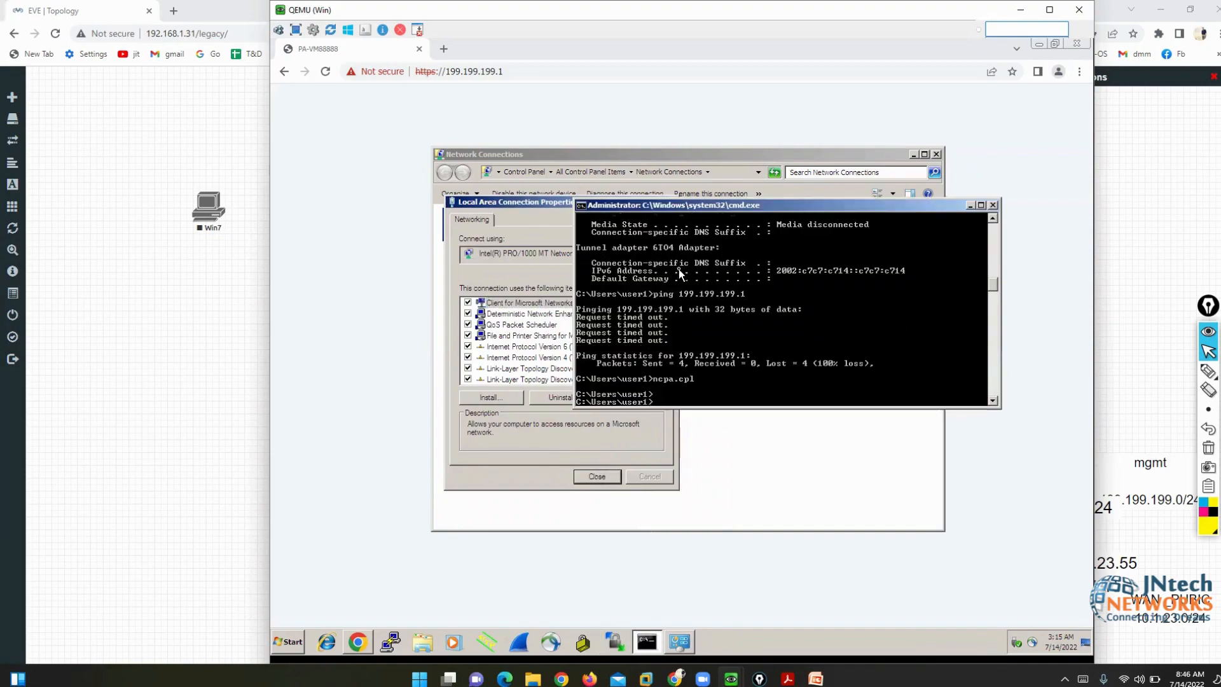
{"action": "key", "text": "Return"}
{"action": "type", "text": "ping 199.199.199.1"}
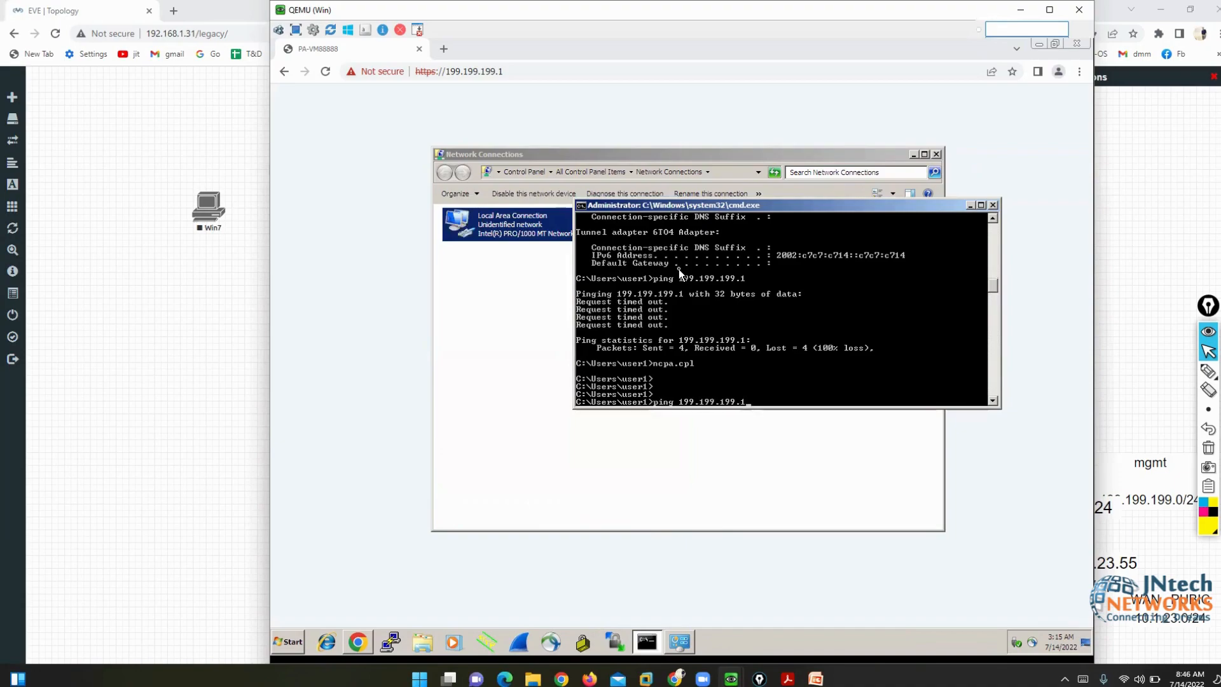
{"action": "key", "text": "Return"}
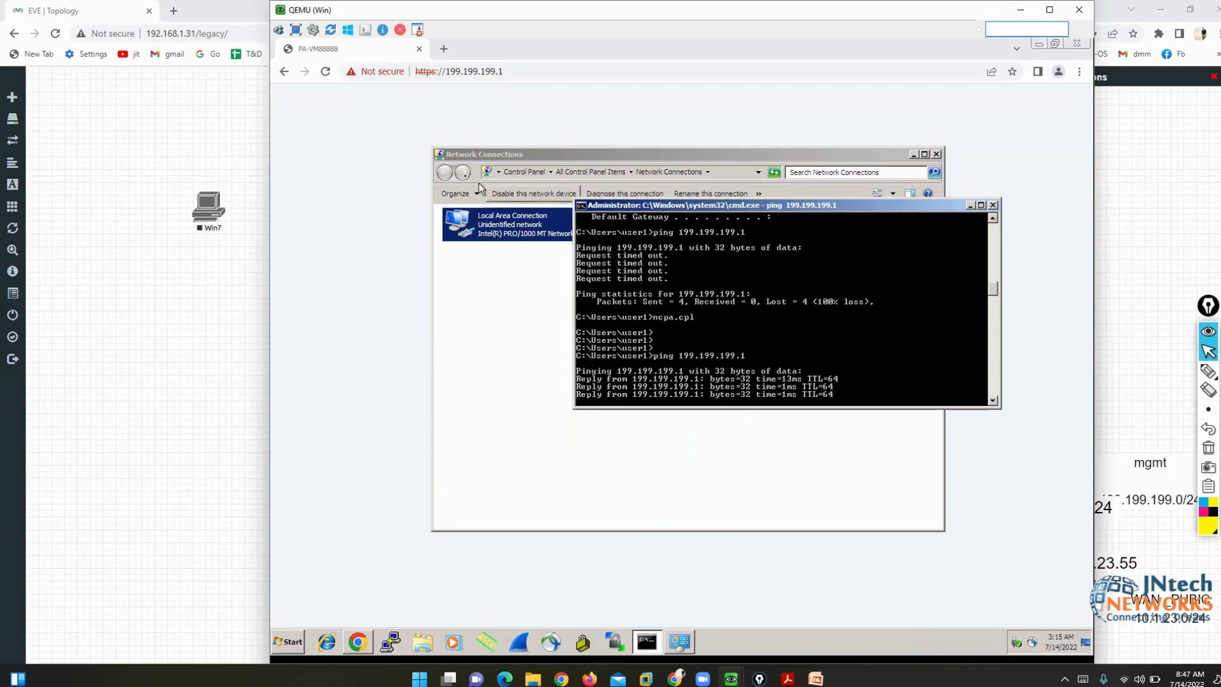
{"action": "left_click", "coordinate": [327, 72]}
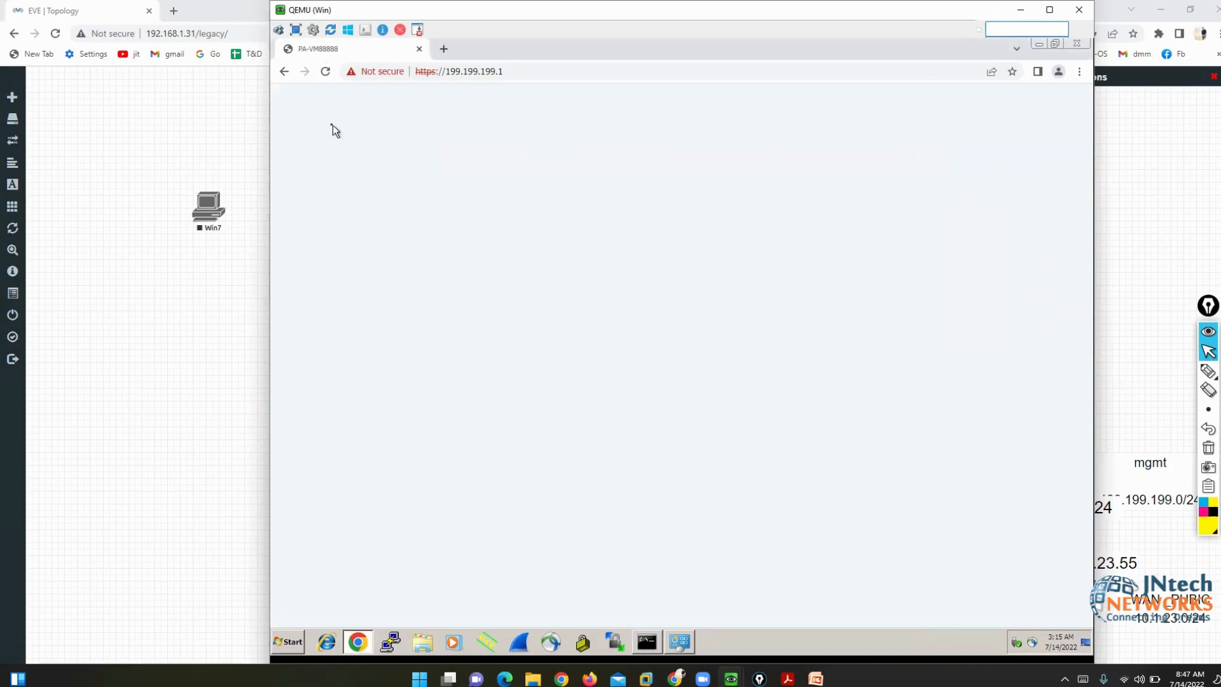
{"action": "left_click", "coordinate": [325, 72]}
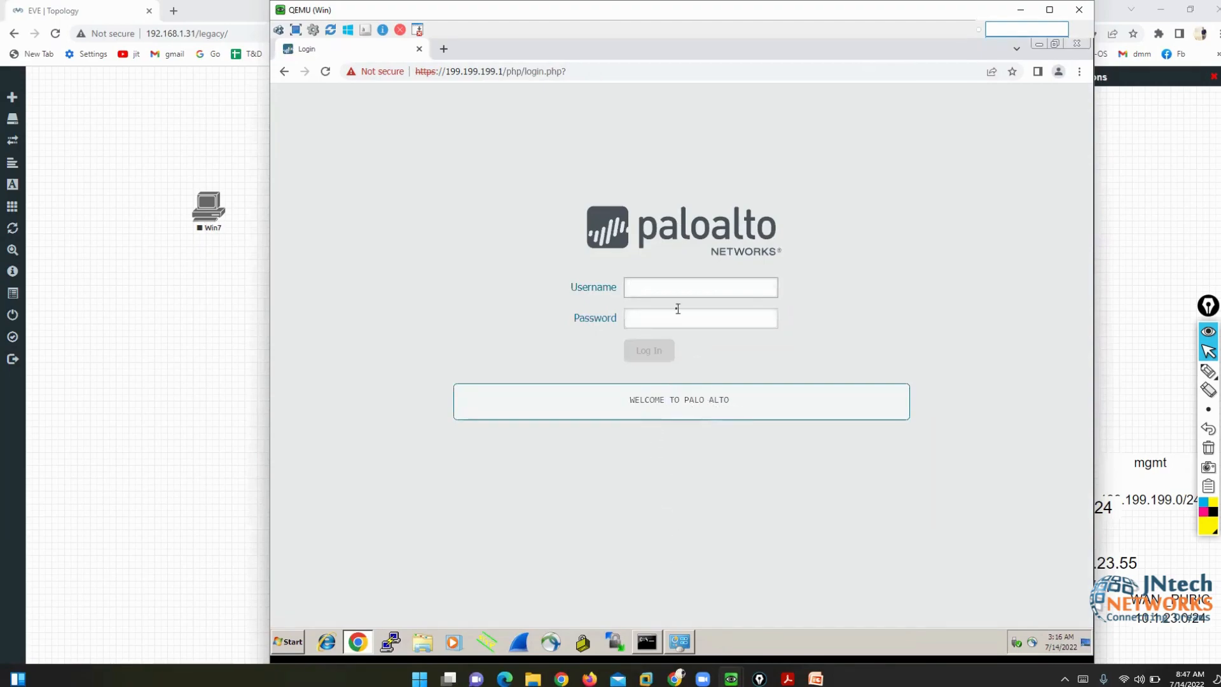
{"action": "type", "text": "admin"}
{"action": "key", "text": "Tab"}
{"action": "type", "text": "admin"}
{"action": "key", "text": "Return"}
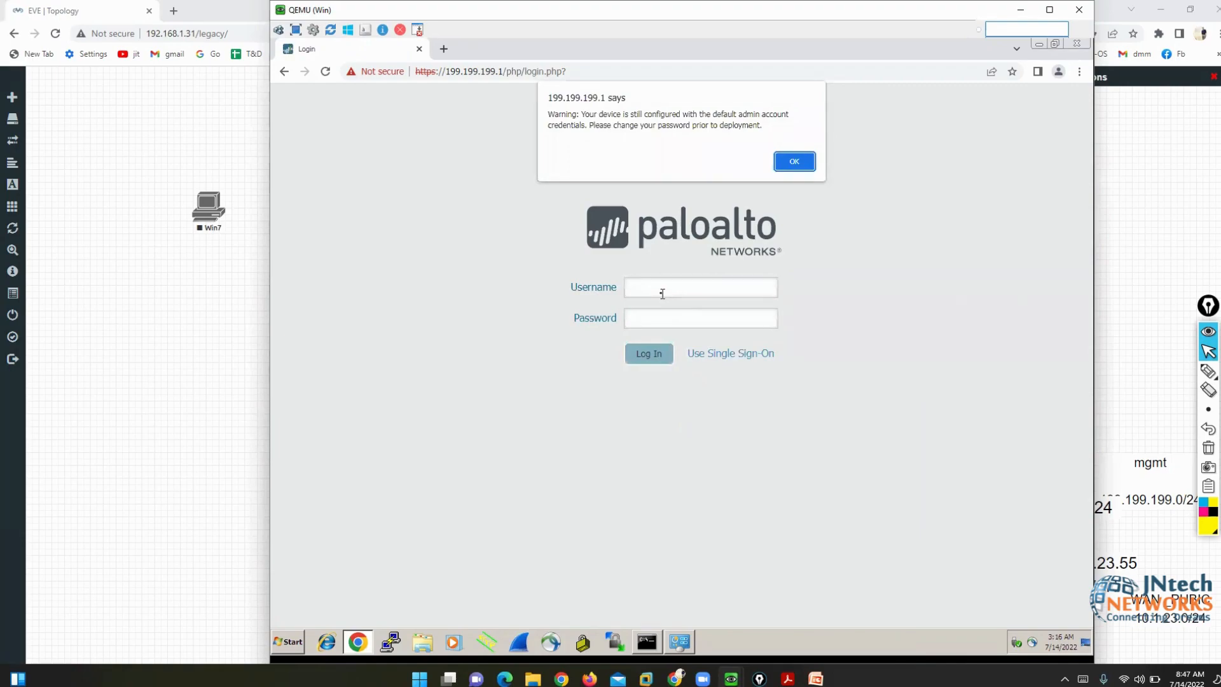
{"action": "left_click", "coordinate": [795, 162]}
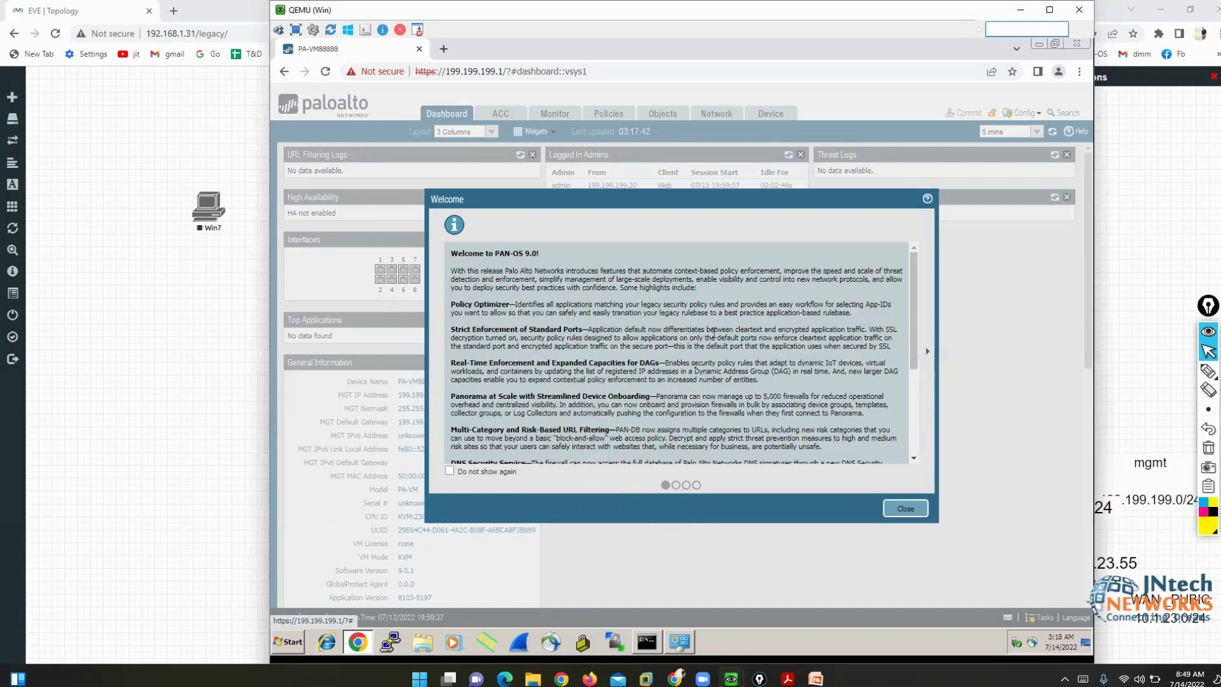
- Close the PAN-OS 9.0 welcome notes and open the Device tab's Setup > Interfaces list
{"action": "left_click", "coordinate": [906, 509]}
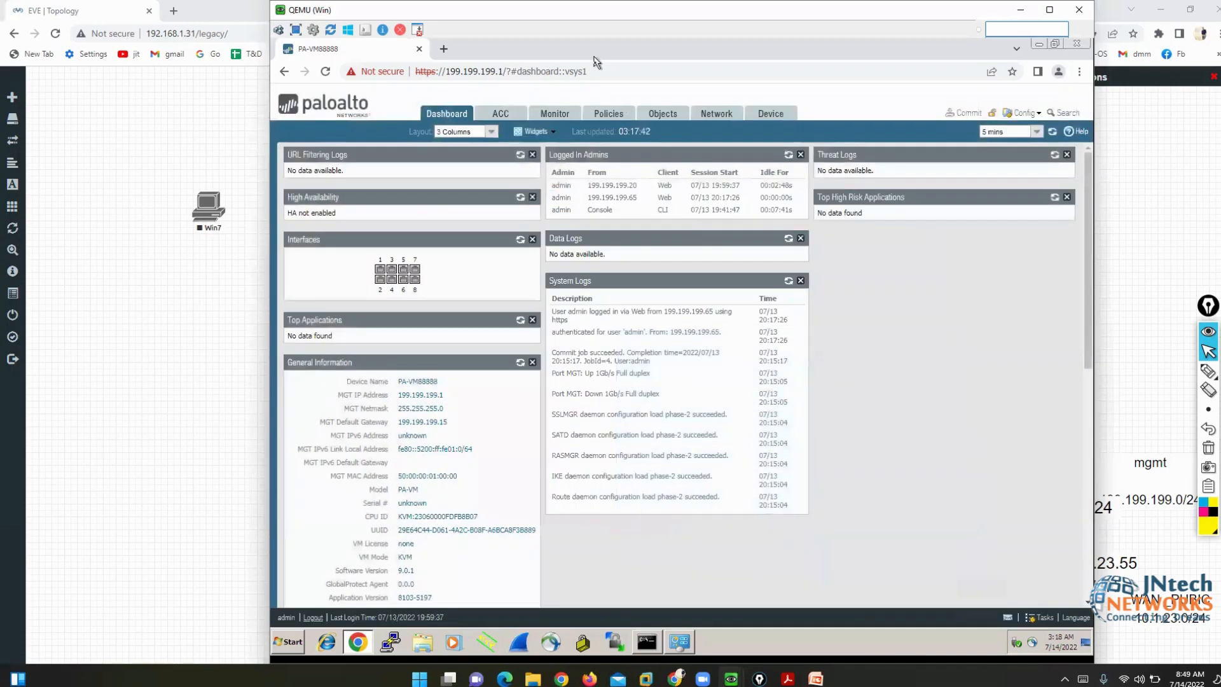
{"action": "key", "text": "alt+Tab"}
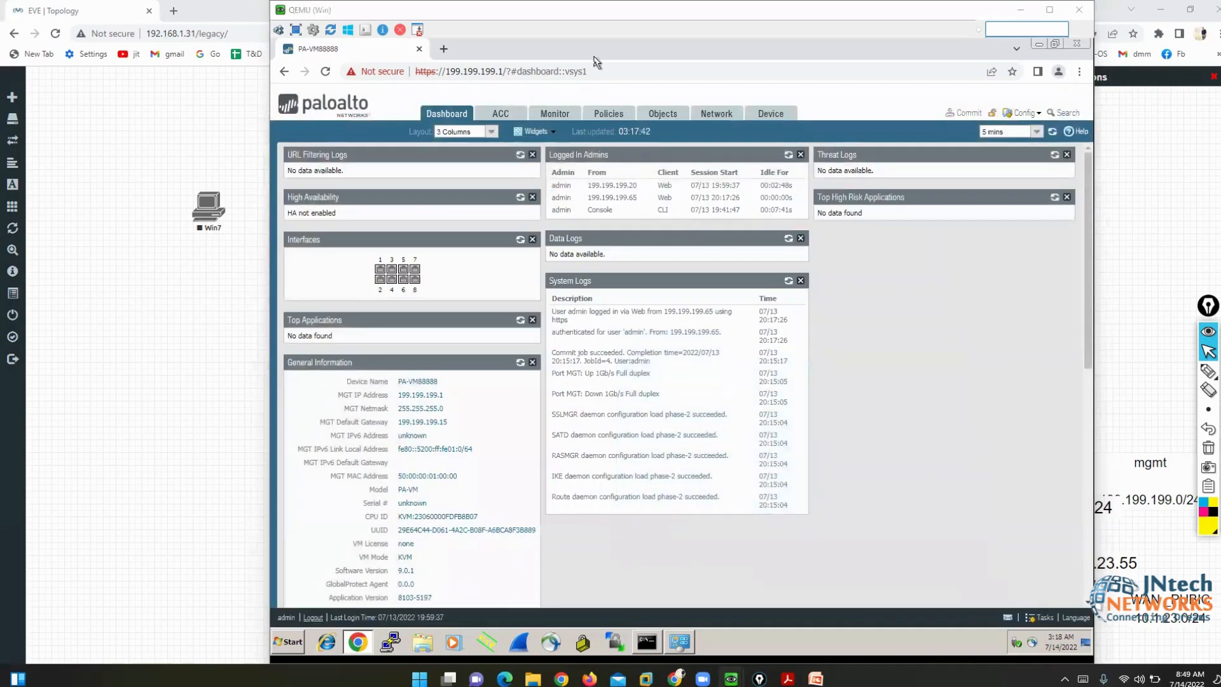
{"action": "left_click", "coordinate": [594, 56]}
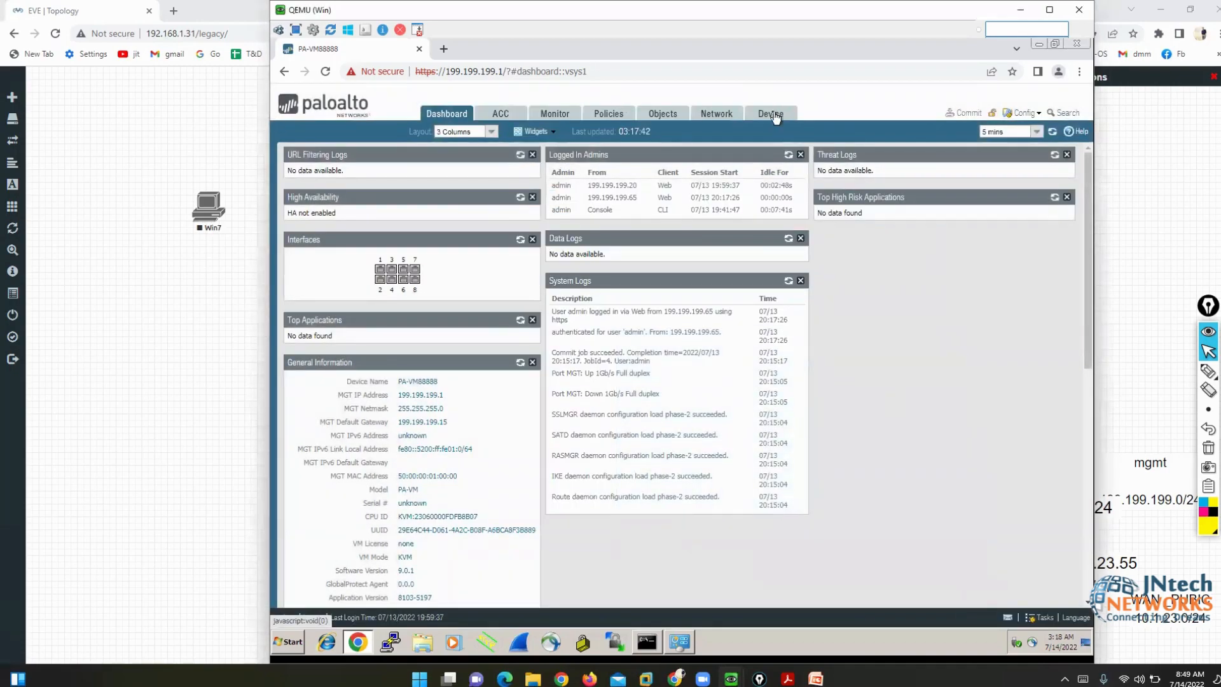
{"action": "left_click", "coordinate": [772, 114]}
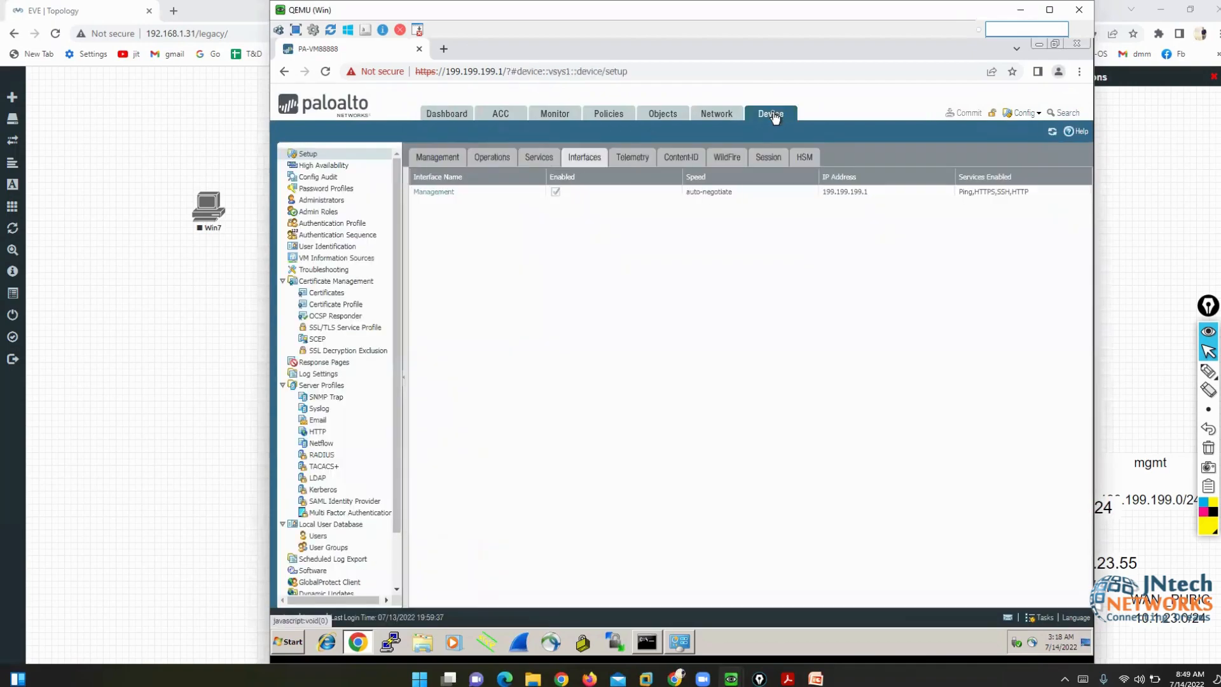
{"action": "left_click", "coordinate": [1006, 53]}
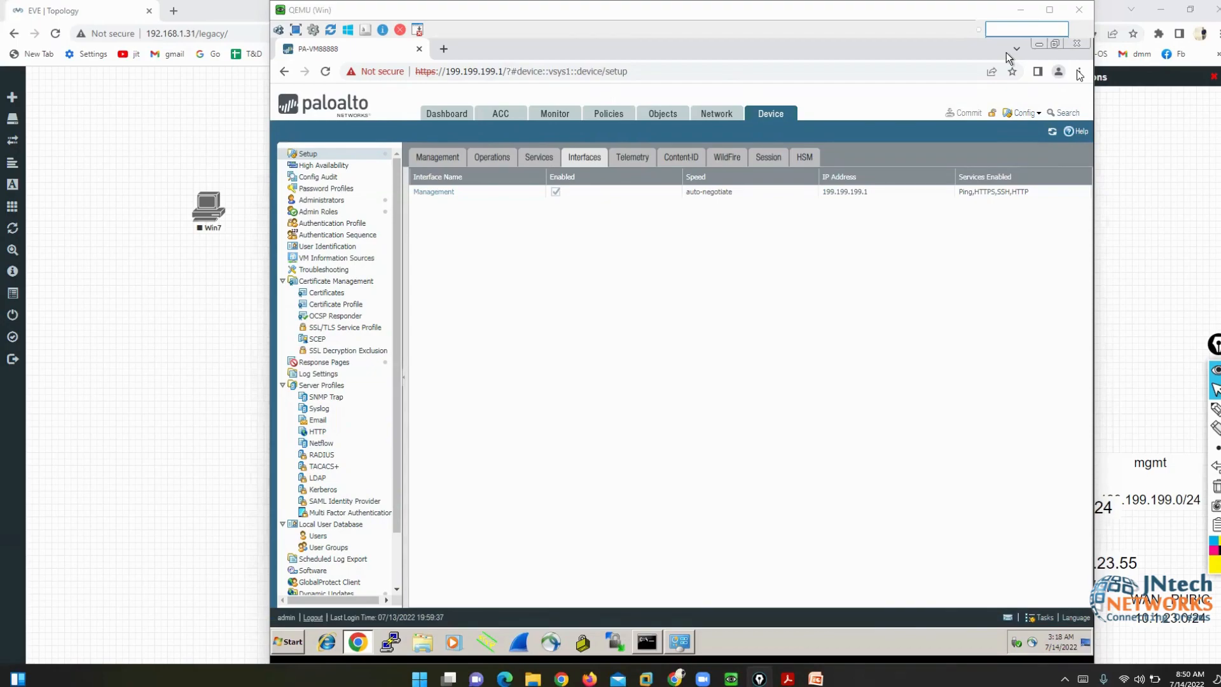
{"action": "left_click", "coordinate": [583, 269]}
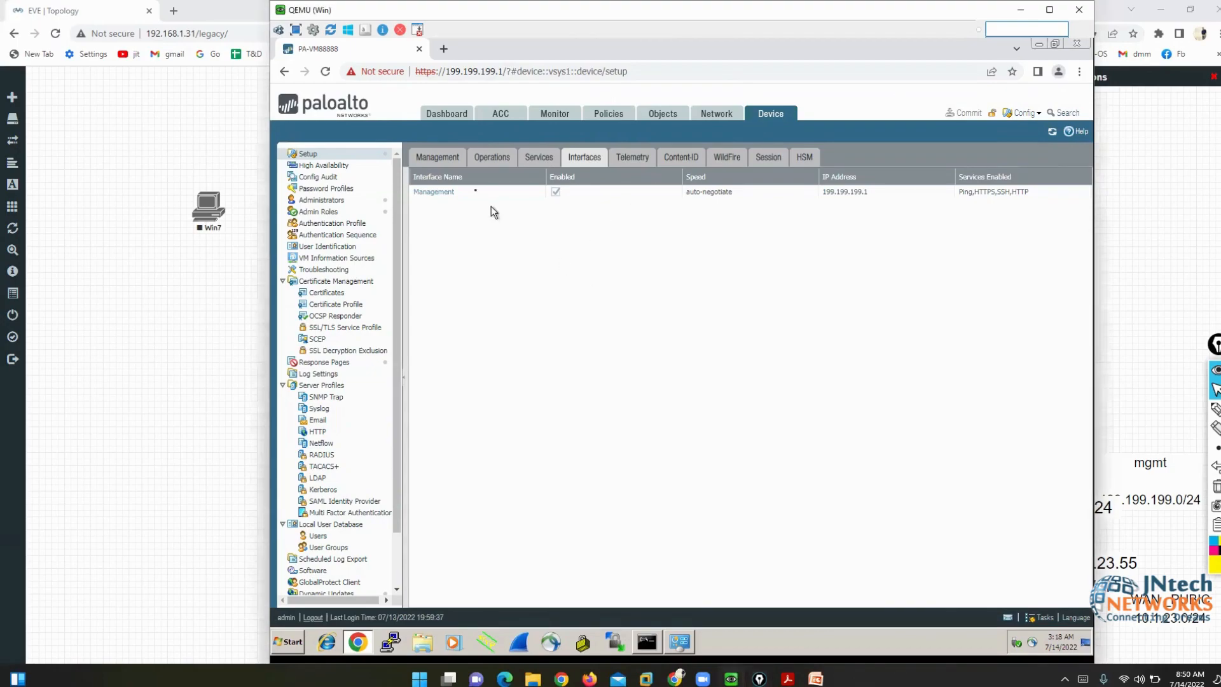
{"action": "left_click", "coordinate": [443, 194]}
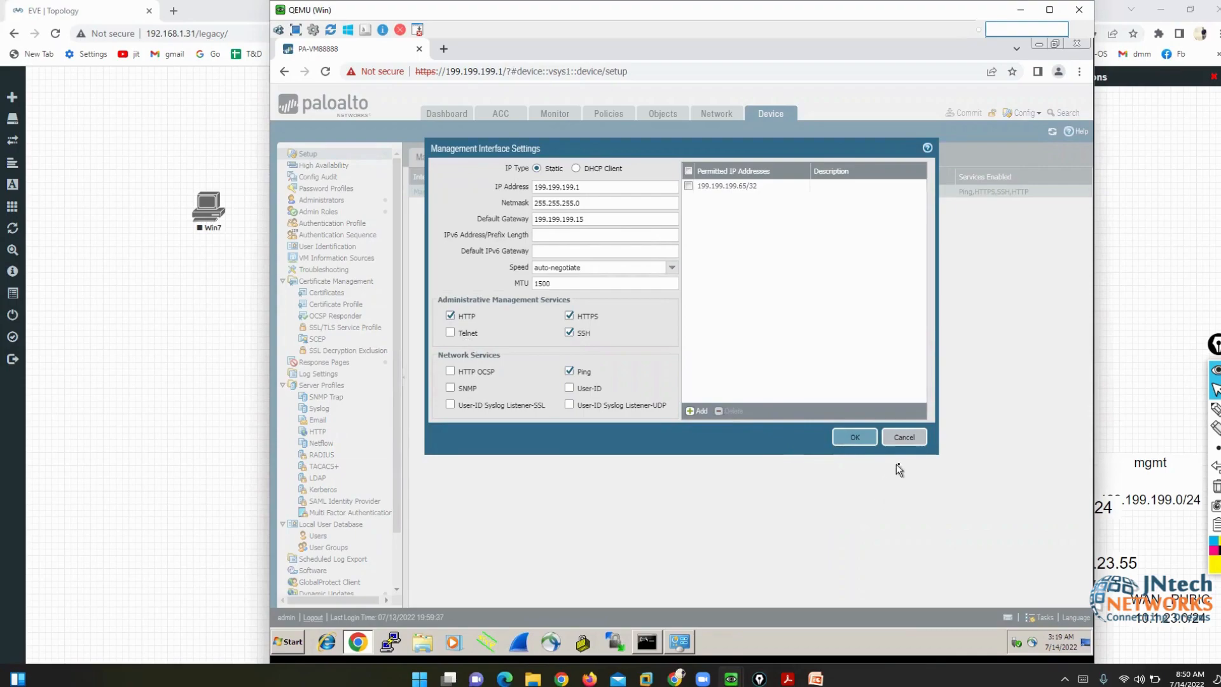
{"action": "left_click", "coordinate": [904, 437]}
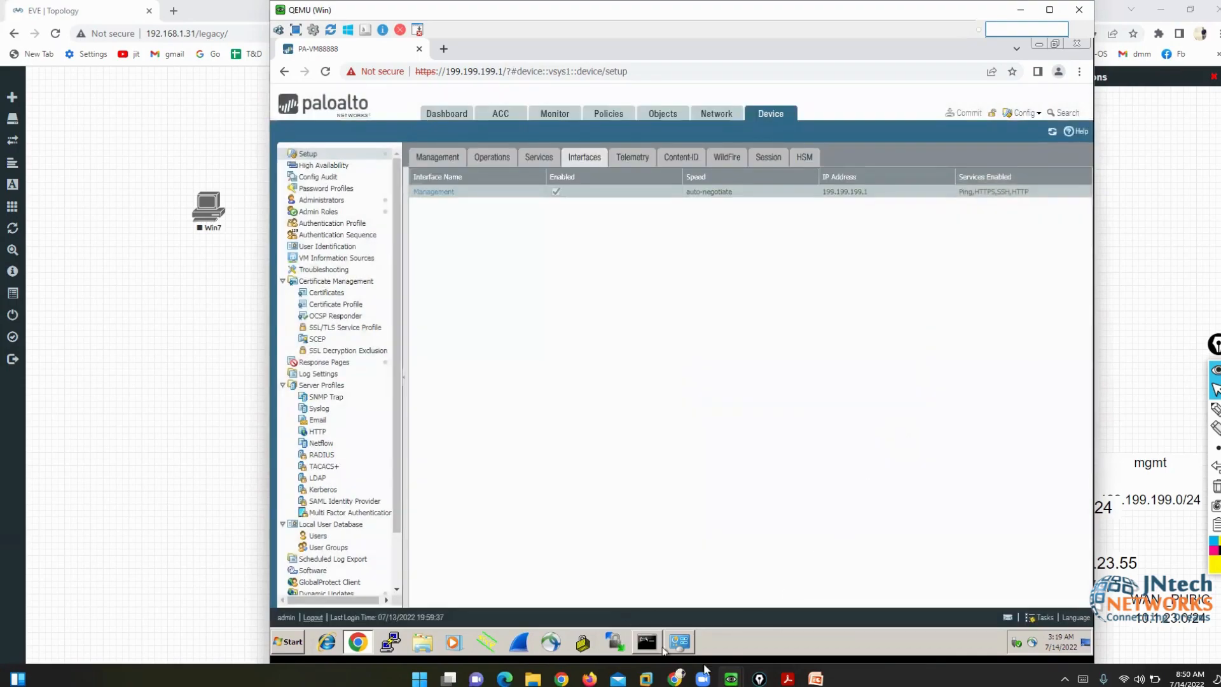
- List the options of 'set deviceconfig system service' at the firewall's configure prompt
{"action": "mouse_move", "coordinate": [731, 678]}
{"action": "left_click", "coordinate": [678, 626]}
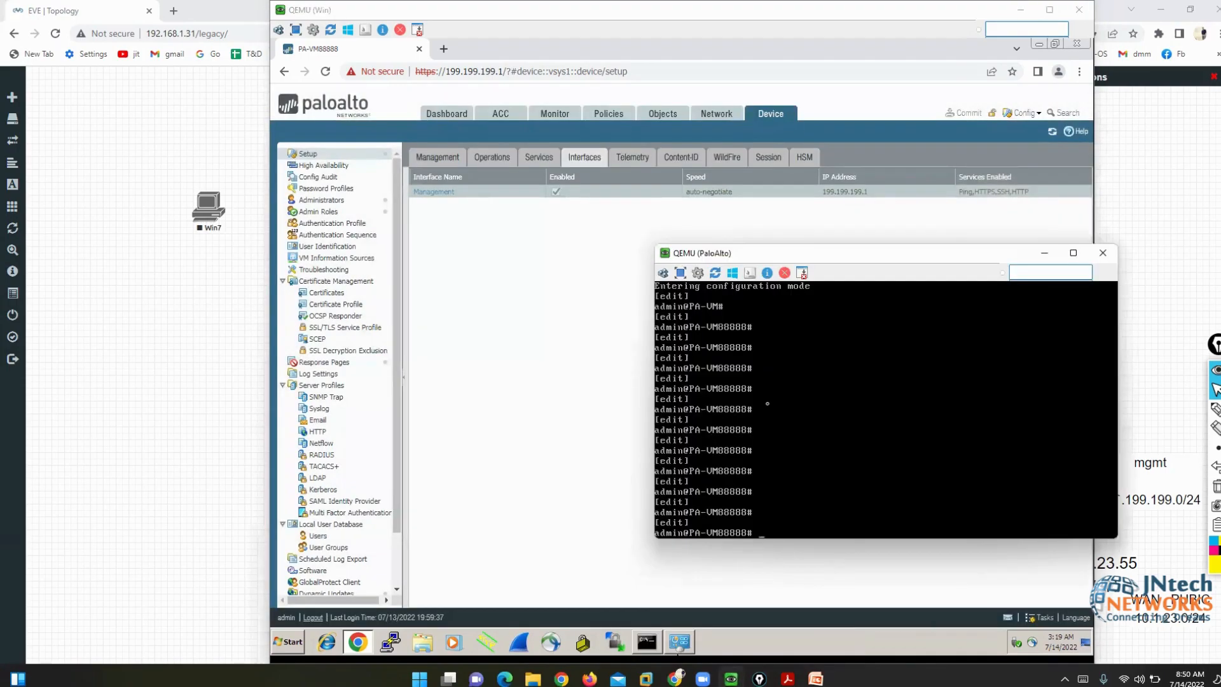
{"action": "key", "text": "Return"}
{"action": "key", "text": "Return"}
{"action": "type", "text": "set "}
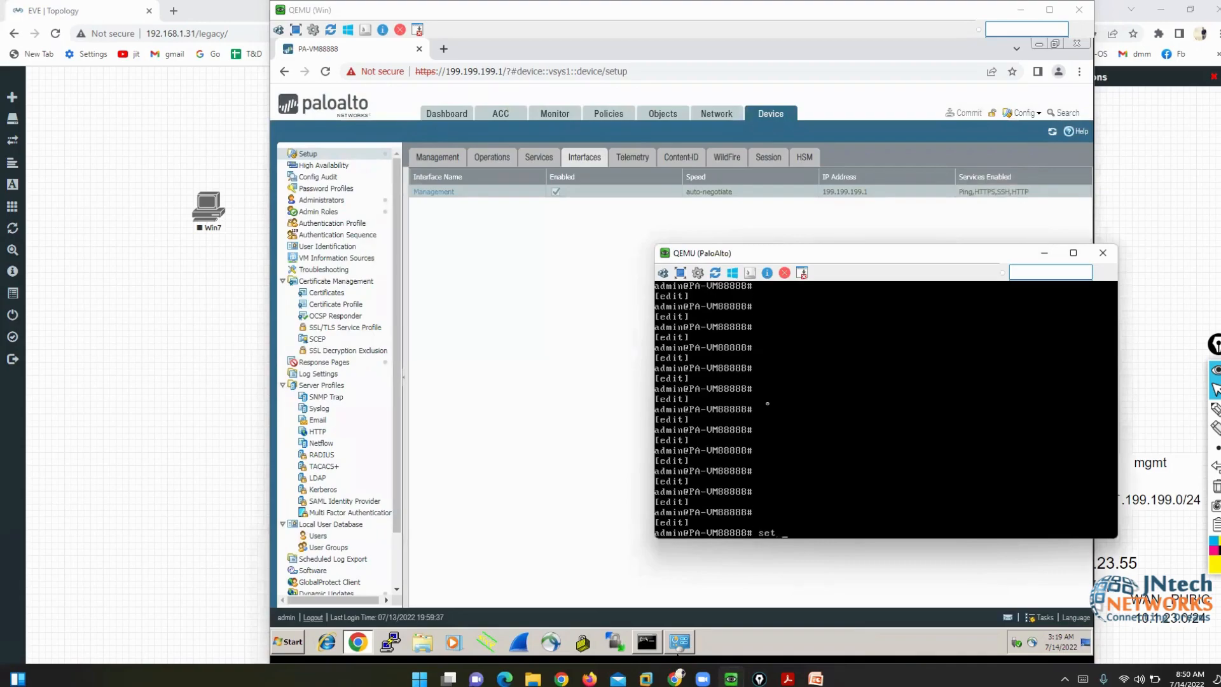
{"action": "type", "text": "deviceconfig system service"}
{"action": "key", "text": "question"}
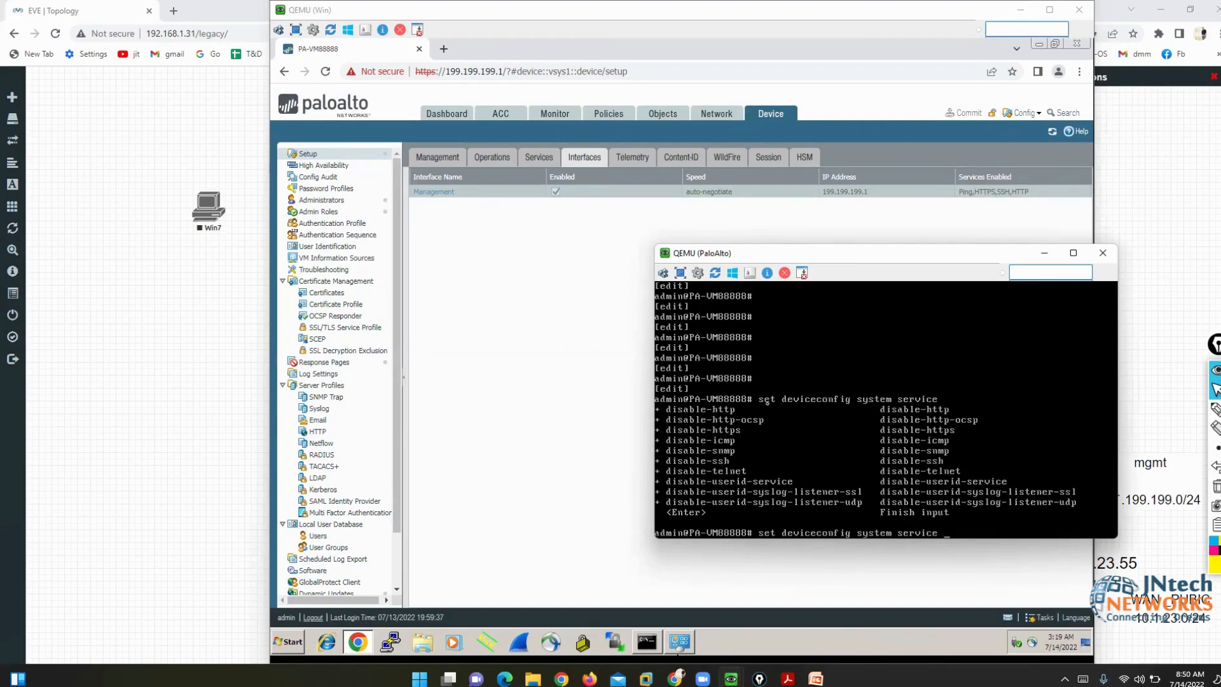
{"action": "left_click", "coordinate": [1215, 409]}
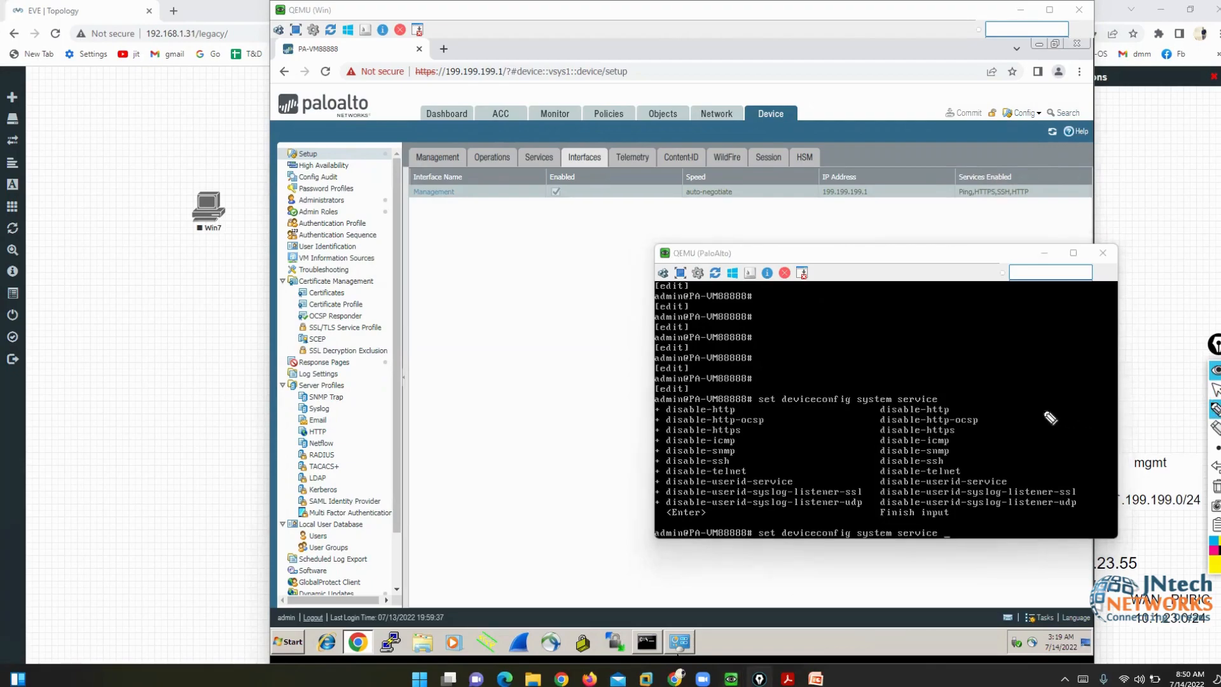
{"action": "left_click", "coordinate": [1216, 390]}
{"action": "left_click", "coordinate": [471, 192]}
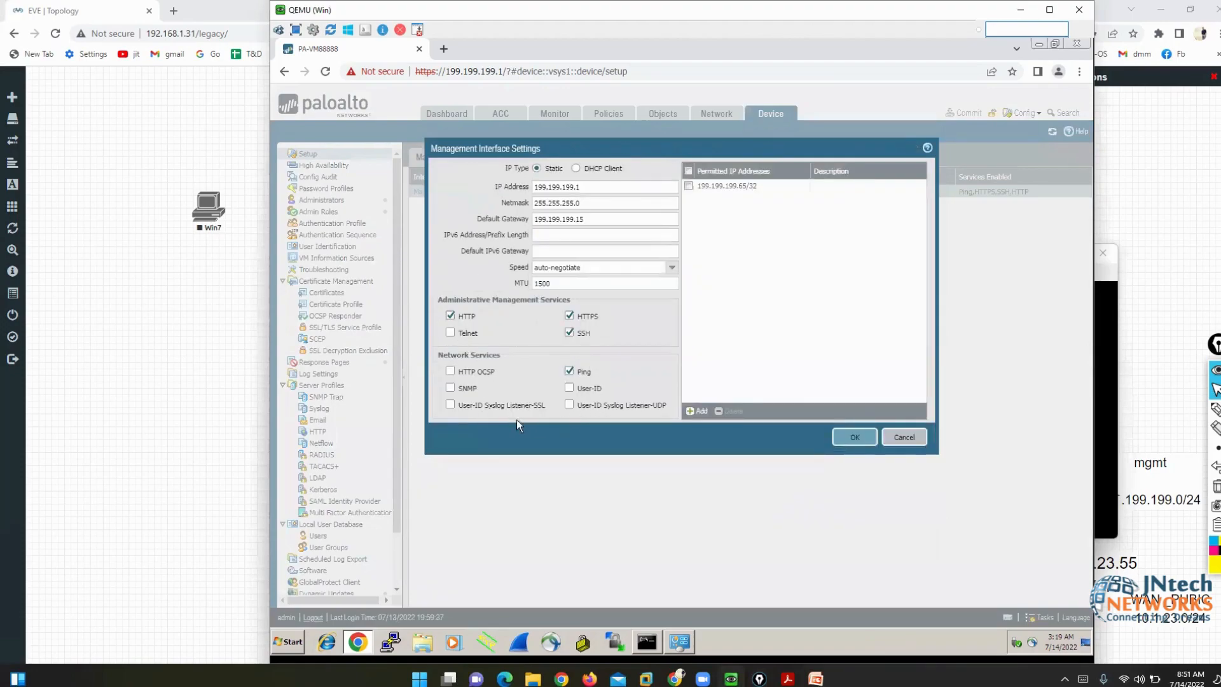
- Bring the firewall console forward and underline the service command's option output
{"action": "left_click", "coordinate": [1100, 376]}
{"action": "left_click", "coordinate": [1215, 409]}
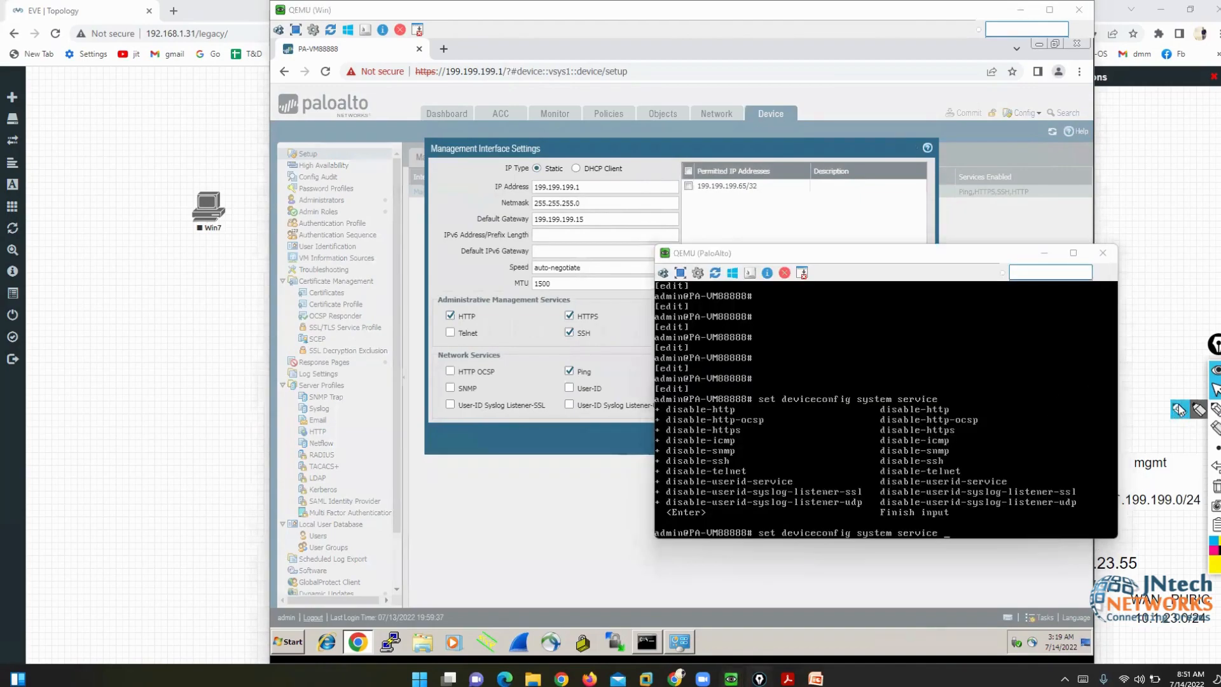
{"action": "mouse_move", "coordinate": [1011, 394]}
{"action": "left_mouse_down"}
{"action": "mouse_move", "coordinate": [647, 395]}
{"action": "mouse_move", "coordinate": [729, 529]}
{"action": "mouse_move", "coordinate": [1102, 525]}
{"action": "mouse_move", "coordinate": [1016, 378]}
{"action": "mouse_move", "coordinate": [991, 371]}
{"action": "left_mouse_up"}
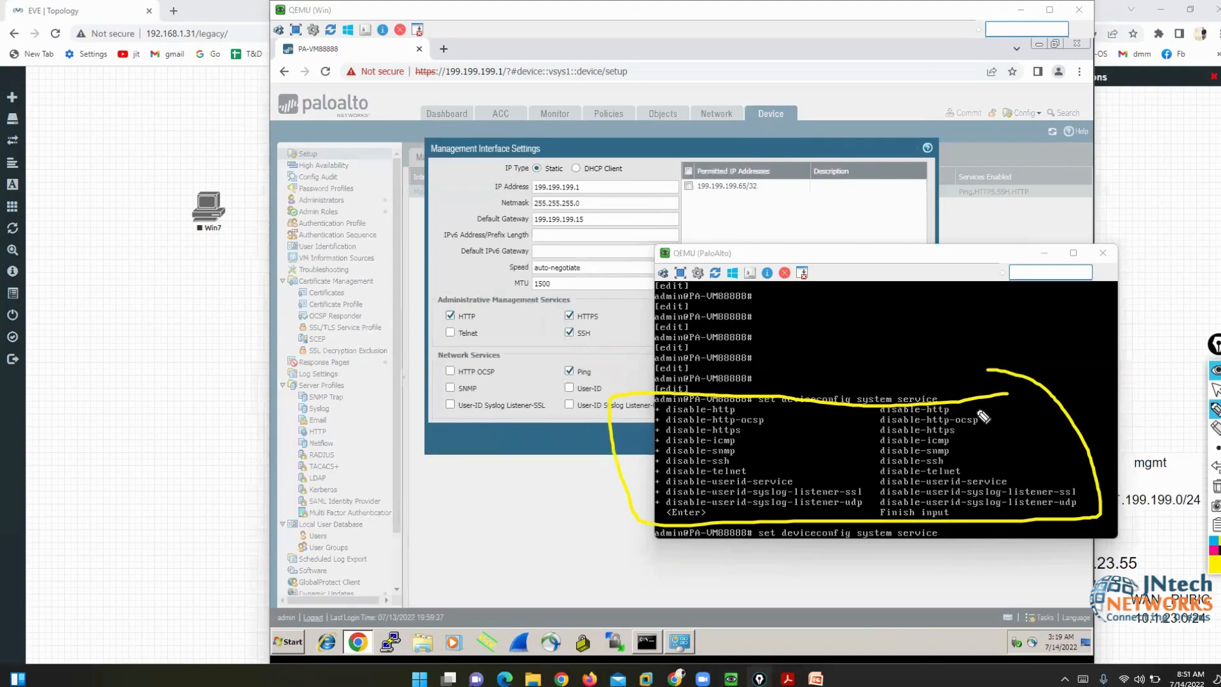
{"action": "left_click", "coordinate": [1216, 487]}
{"action": "left_click", "coordinate": [1216, 390]}
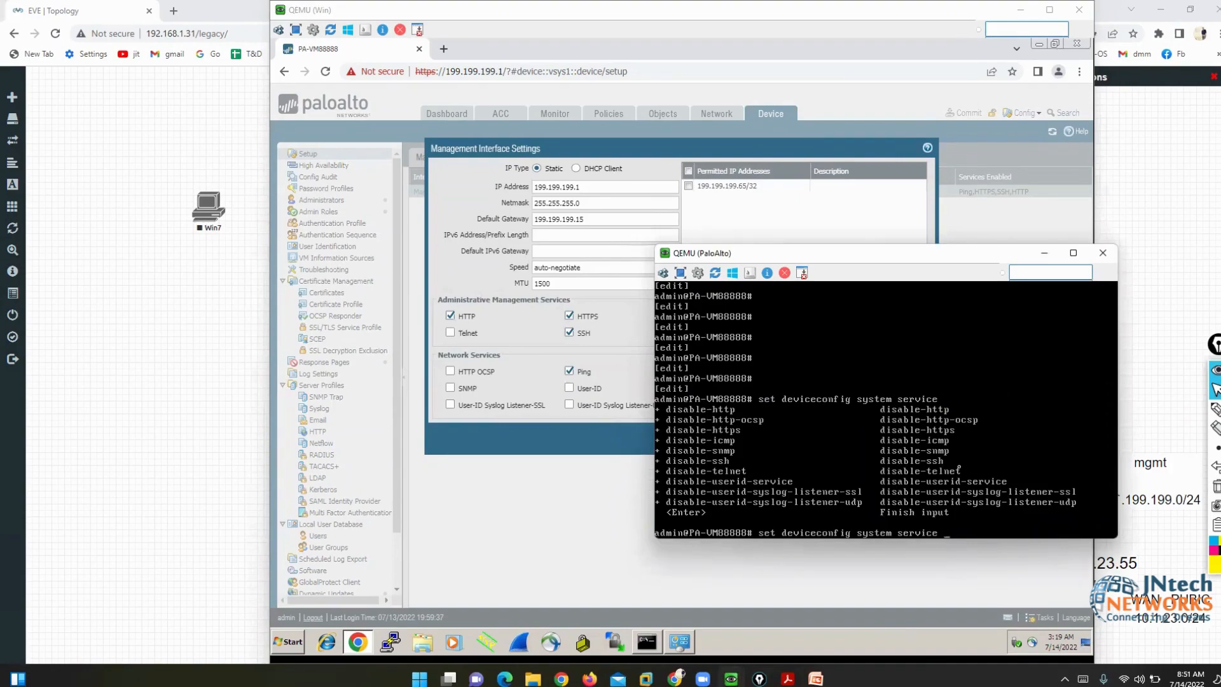
- Mark Network Services and the disable-telnet option, then type 'disable-telnet no' after the command
{"action": "left_click", "coordinate": [1216, 409]}
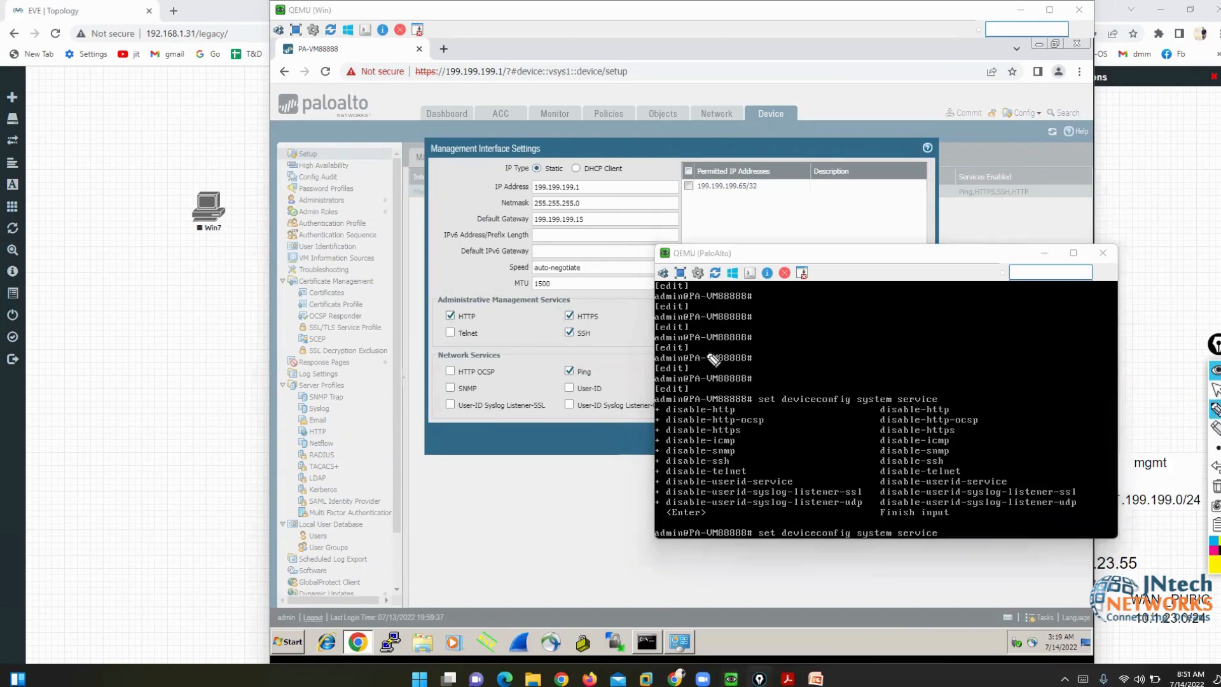
{"action": "left_click_drag", "start_coordinate": [438, 349], "coordinate": [472, 348]}
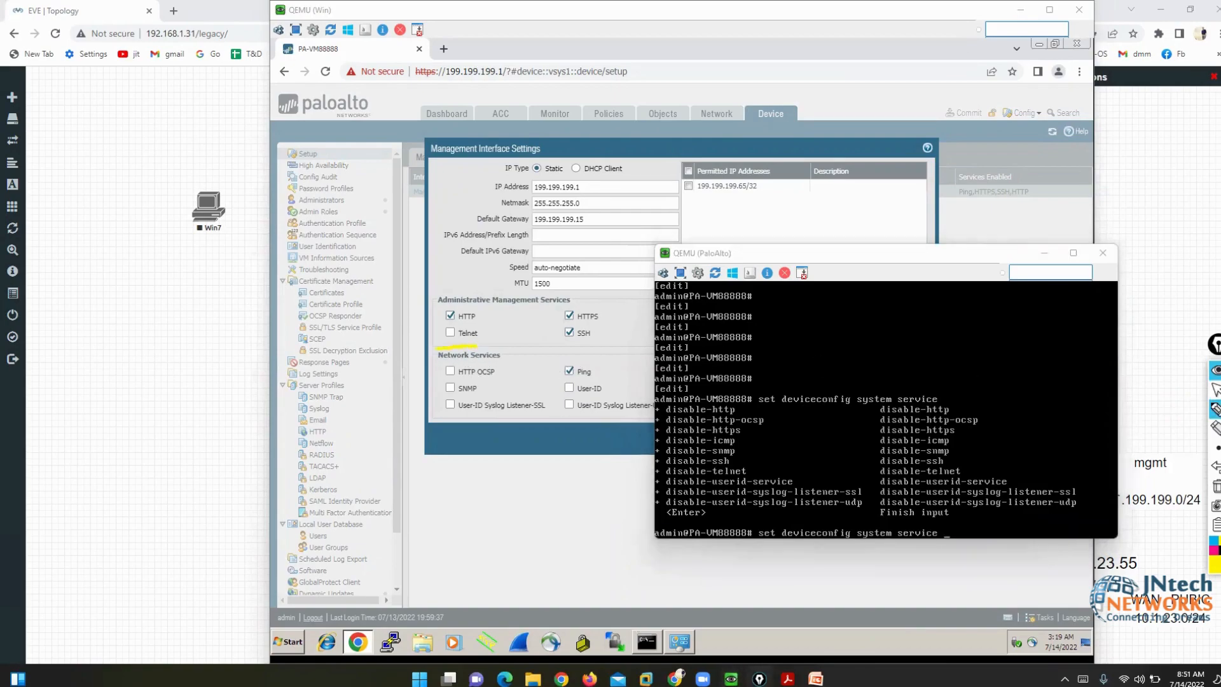
{"action": "left_click_drag", "start_coordinate": [951, 463], "coordinate": [963, 471]}
{"action": "mouse_move", "coordinate": [873, 467]}
{"action": "left_mouse_down"}
{"action": "mouse_move", "coordinate": [859, 471]}
{"action": "mouse_move", "coordinate": [874, 477]}
{"action": "left_mouse_up"}
{"action": "left_click", "coordinate": [1215, 390]}
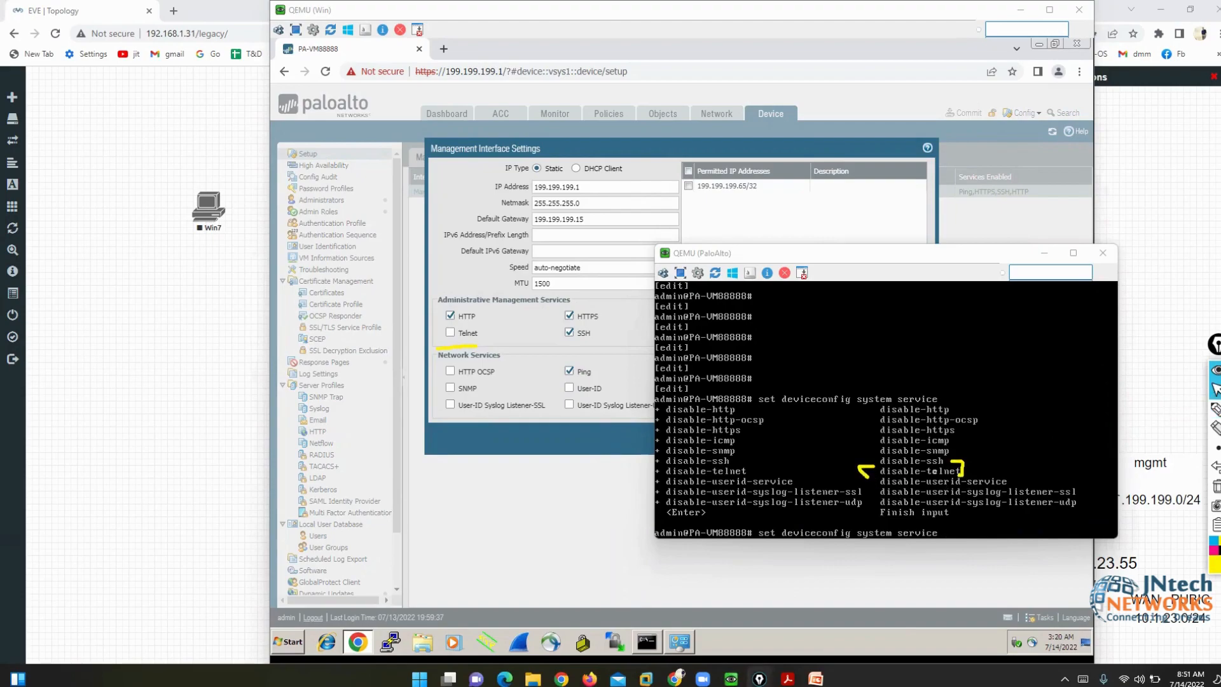
{"action": "left_click", "coordinate": [935, 472]}
{"action": "type", "text": "disable-"}
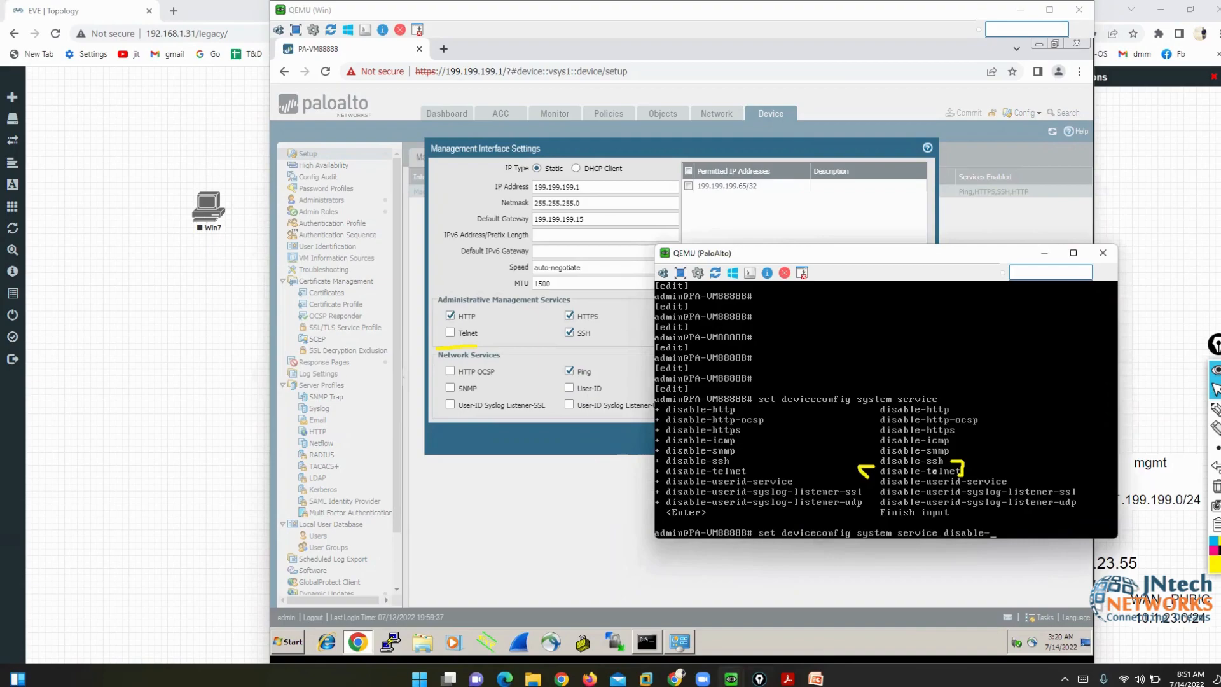
{"action": "type", "text": "telnet no"}
- Run the 'disable-telnet no' command and commit the firewall configuration
{"action": "key", "text": "Return"}
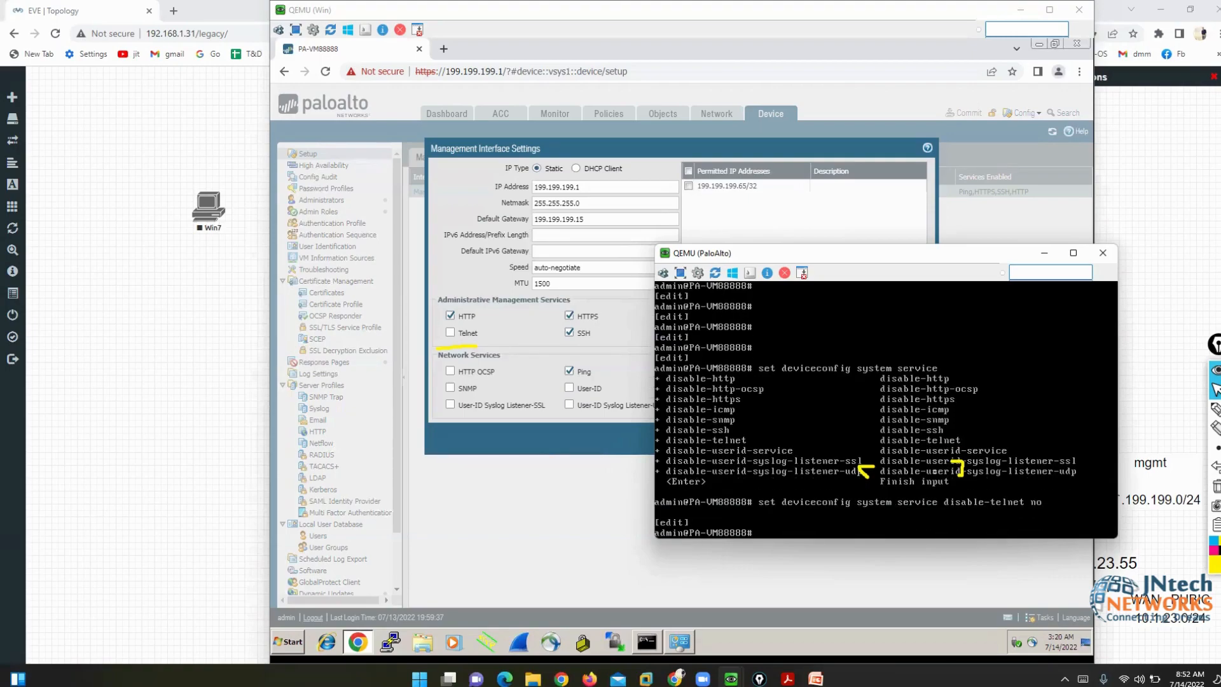
{"action": "type", "text": "commit"}
{"action": "key", "text": "Return"}
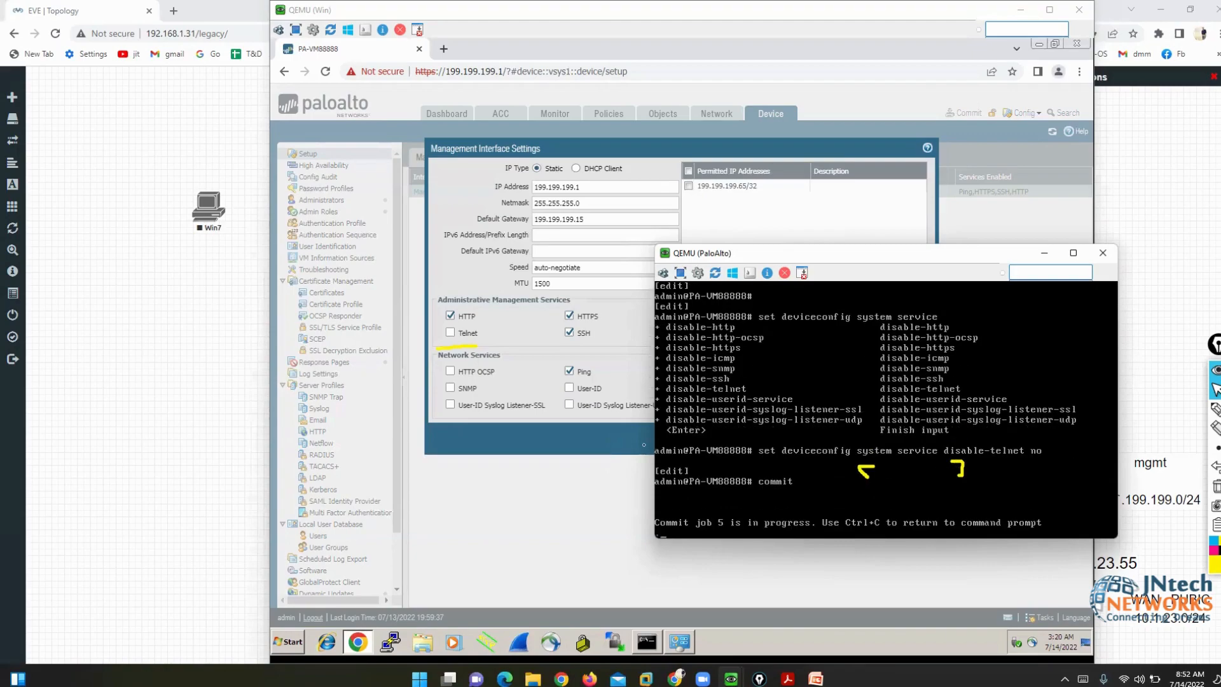
{"action": "left_click", "coordinate": [644, 445]}
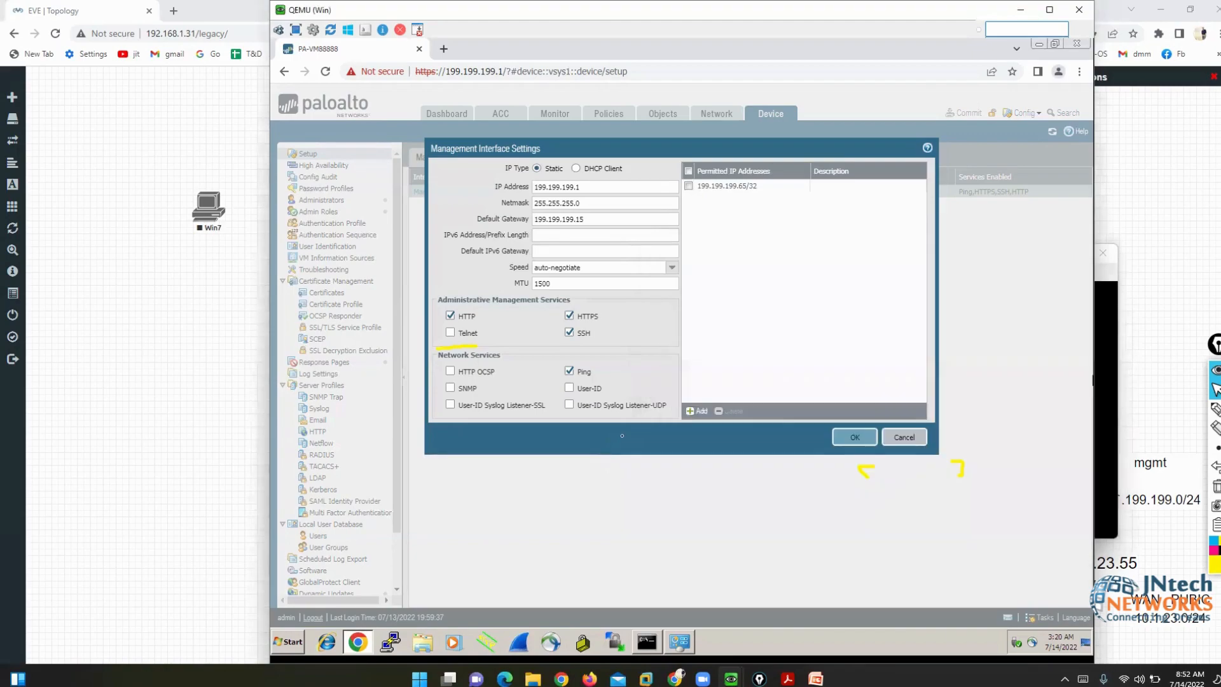
- Cancel Management Interface Settings, check the commit, and refresh Interfaces to show Telnet enabled
{"action": "left_click", "coordinate": [904, 437]}
{"action": "left_click", "coordinate": [1110, 382]}
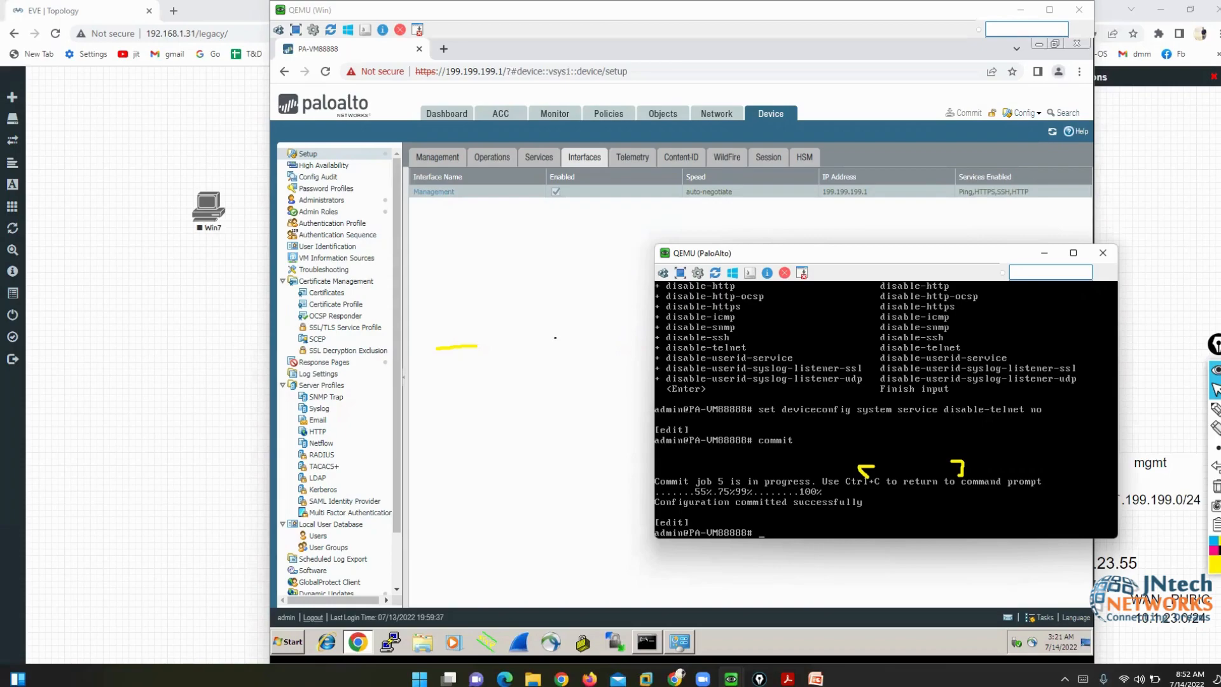
{"action": "left_click", "coordinate": [540, 232]}
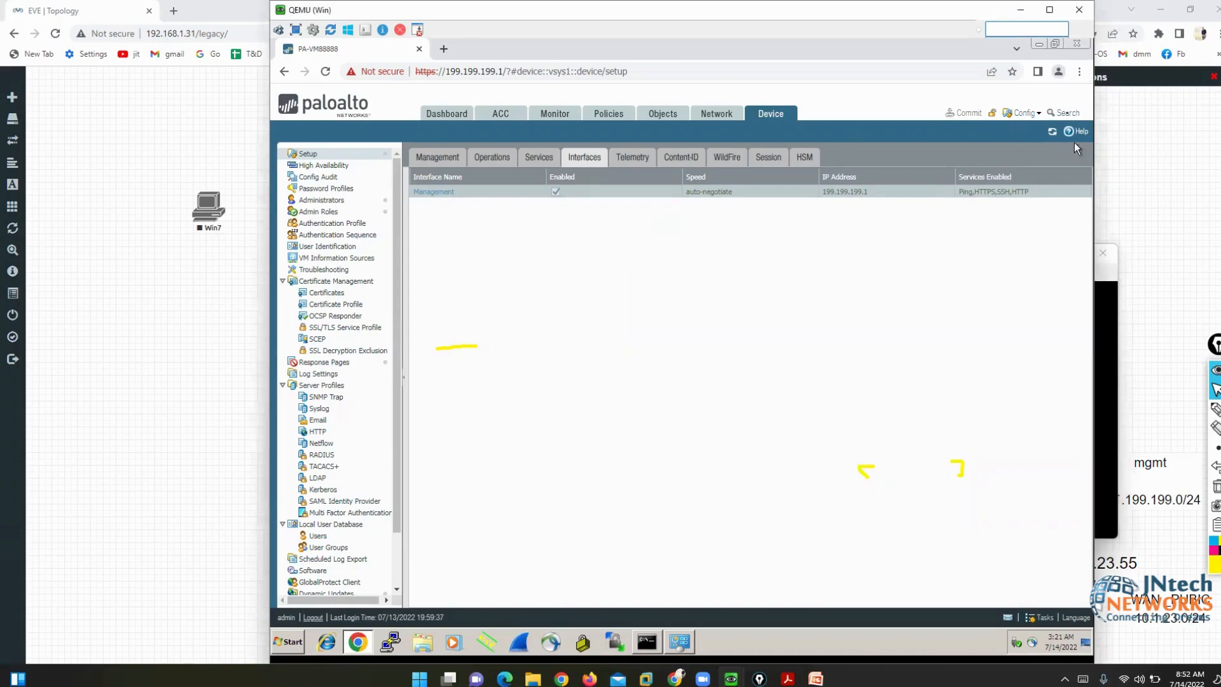
{"action": "left_click", "coordinate": [1055, 134]}
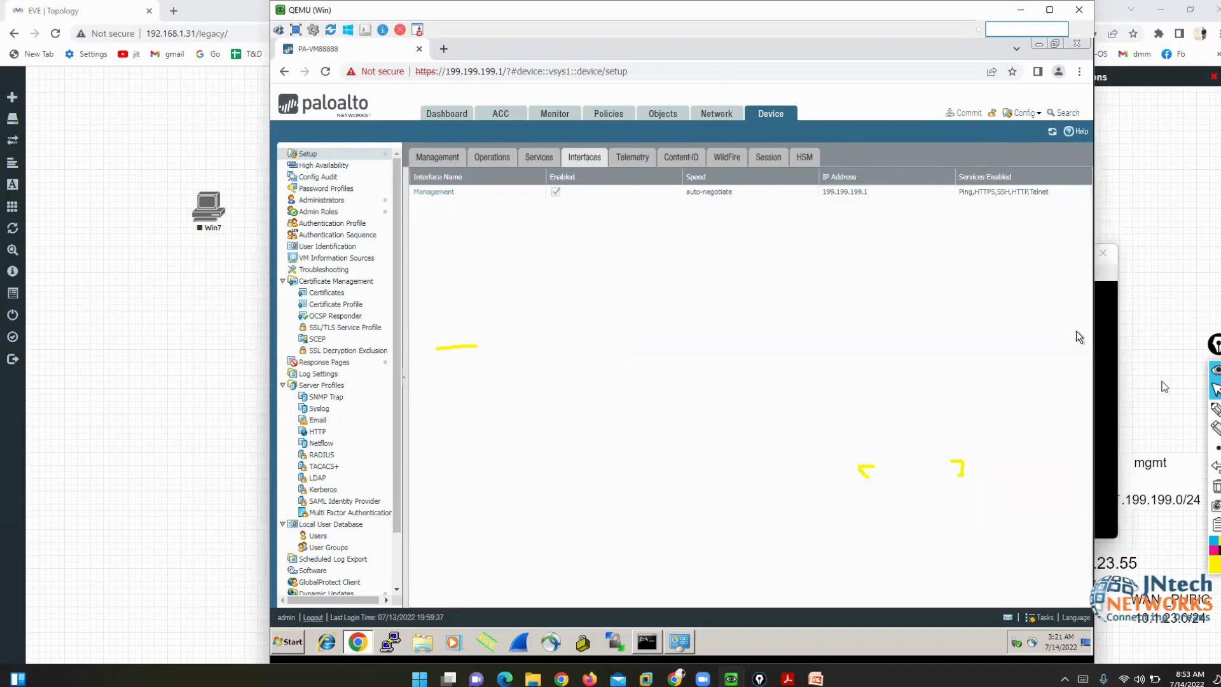
{"action": "left_click", "coordinate": [1216, 409]}
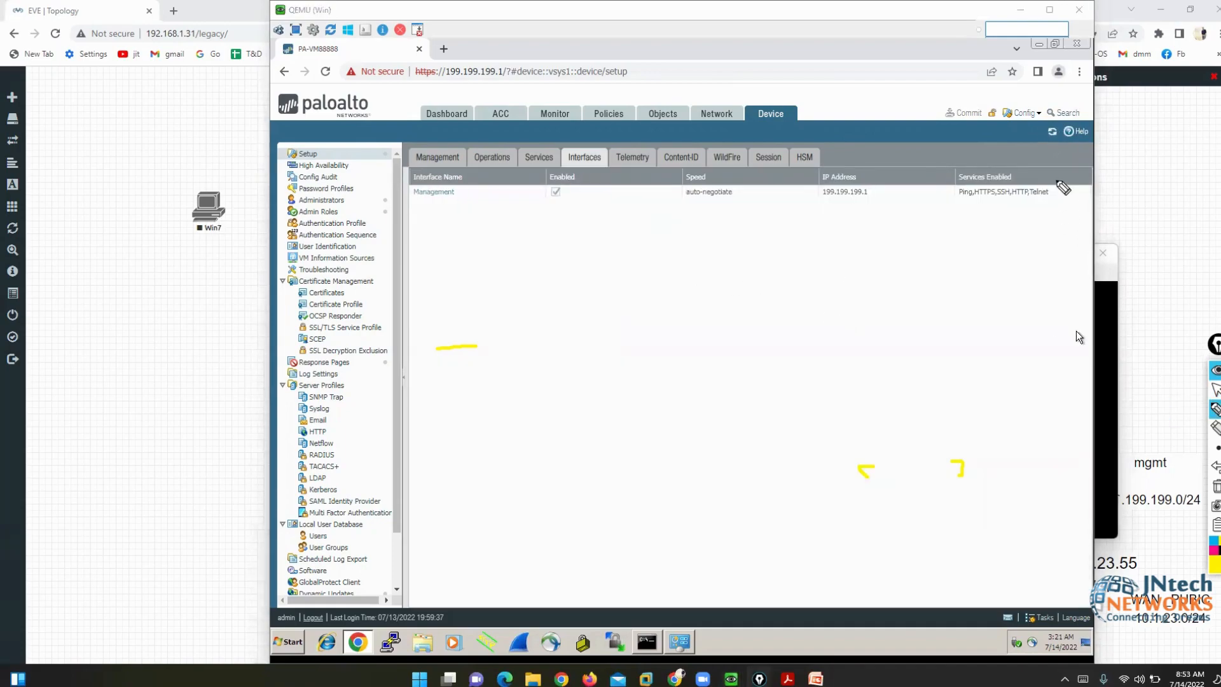
{"action": "mouse_move", "coordinate": [1053, 201]}
{"action": "left_mouse_down"}
{"action": "mouse_move", "coordinate": [1025, 194]}
{"action": "mouse_move", "coordinate": [1047, 190]}
{"action": "left_mouse_up"}
{"action": "left_click", "coordinate": [1215, 390]}
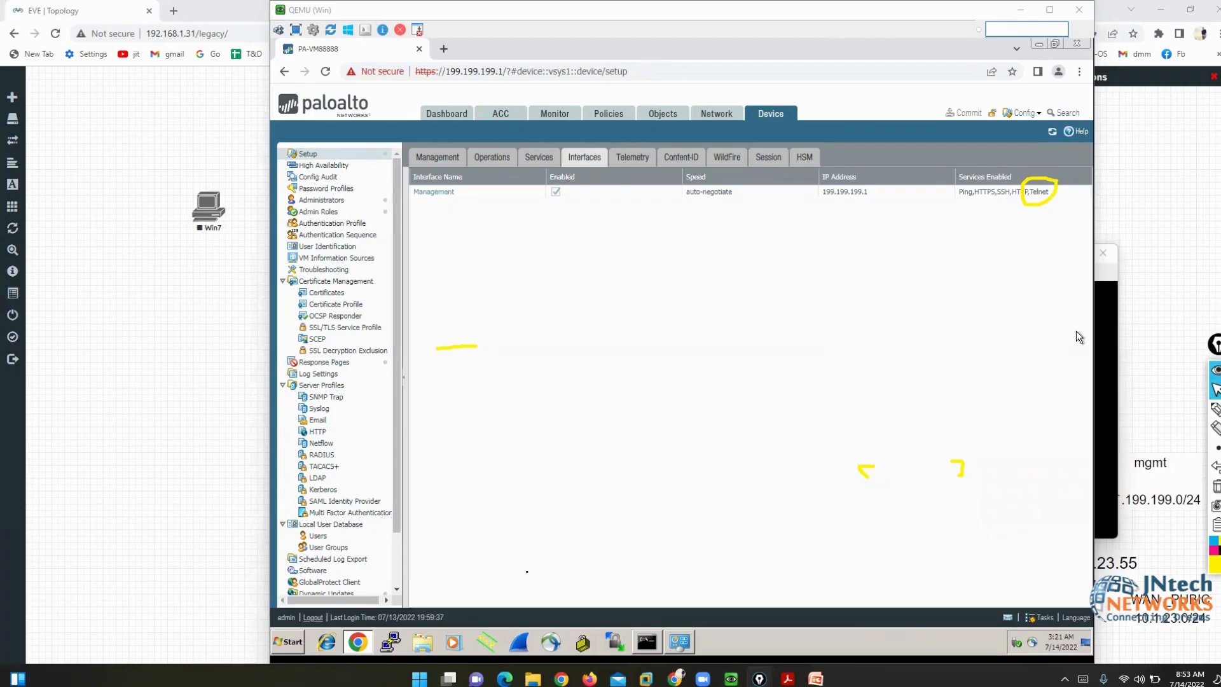
- Open a PuTTY Telnet connection on port 23 to 199.199.199.1
{"action": "left_click", "coordinate": [391, 643]}
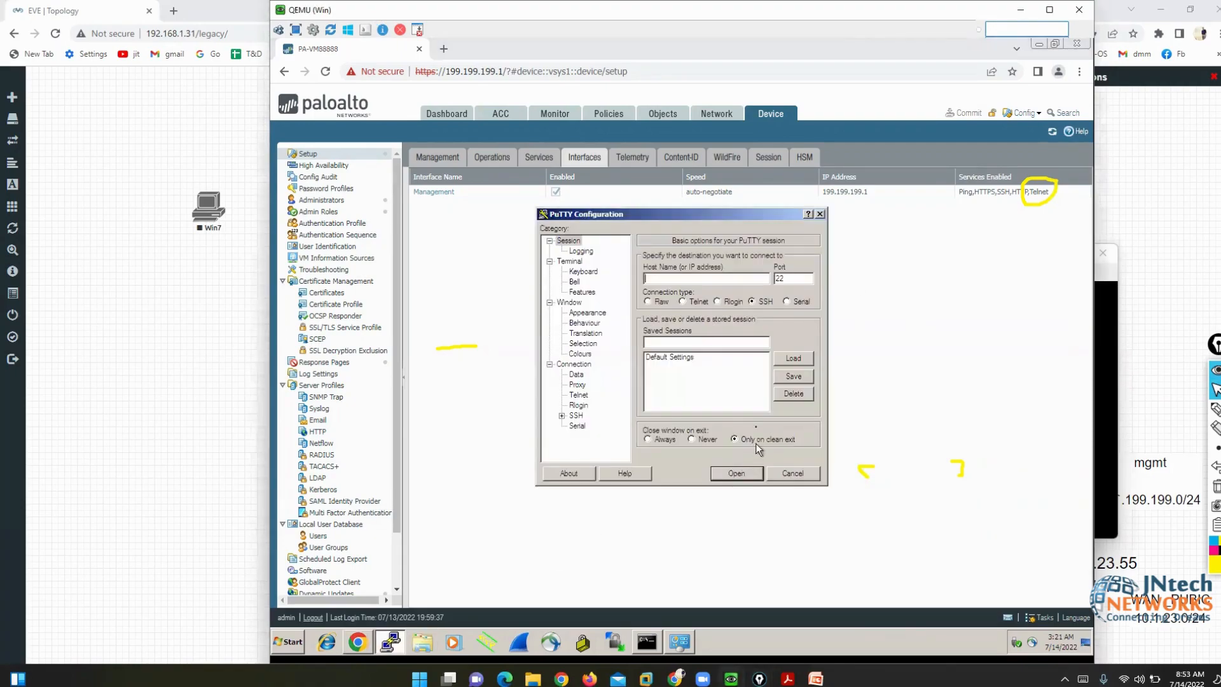
{"action": "left_click", "coordinate": [683, 303]}
{"action": "type", "text": "199.199.199.1"}
{"action": "key", "text": "Return"}
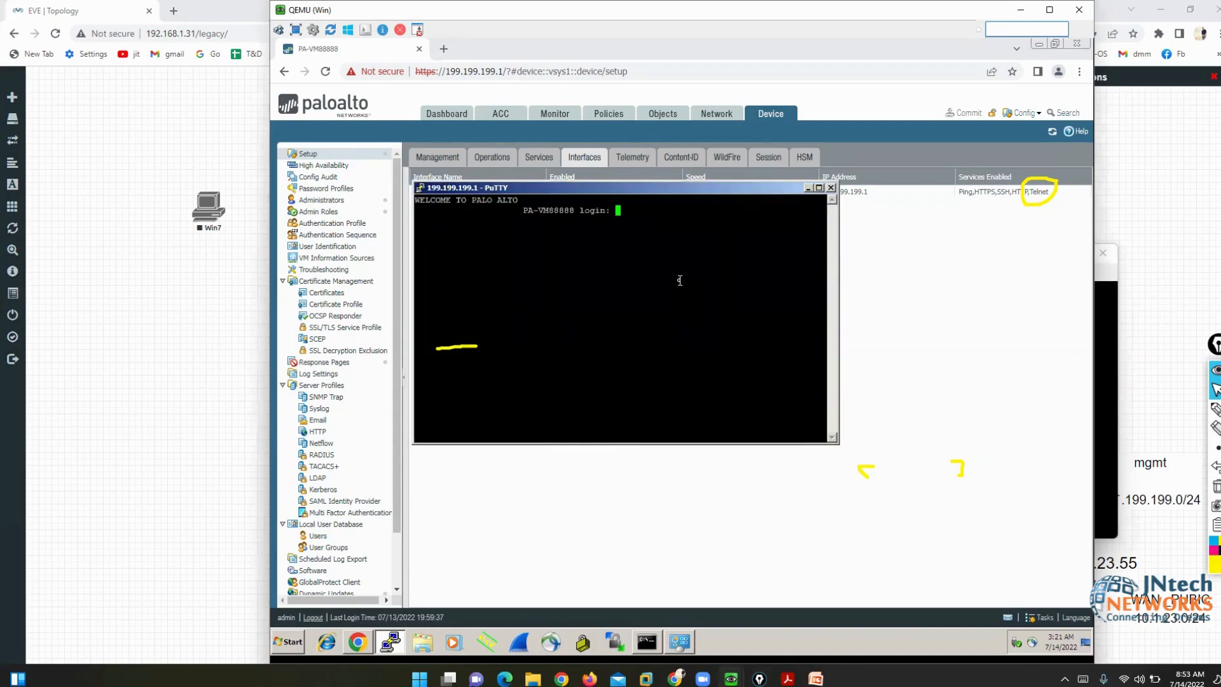
- Log in as admin, confirm the CLI prompt, then end the Telnet session
{"action": "type", "text": "admin"}
{"action": "key", "text": "Return"}
{"action": "key", "text": "Return"}
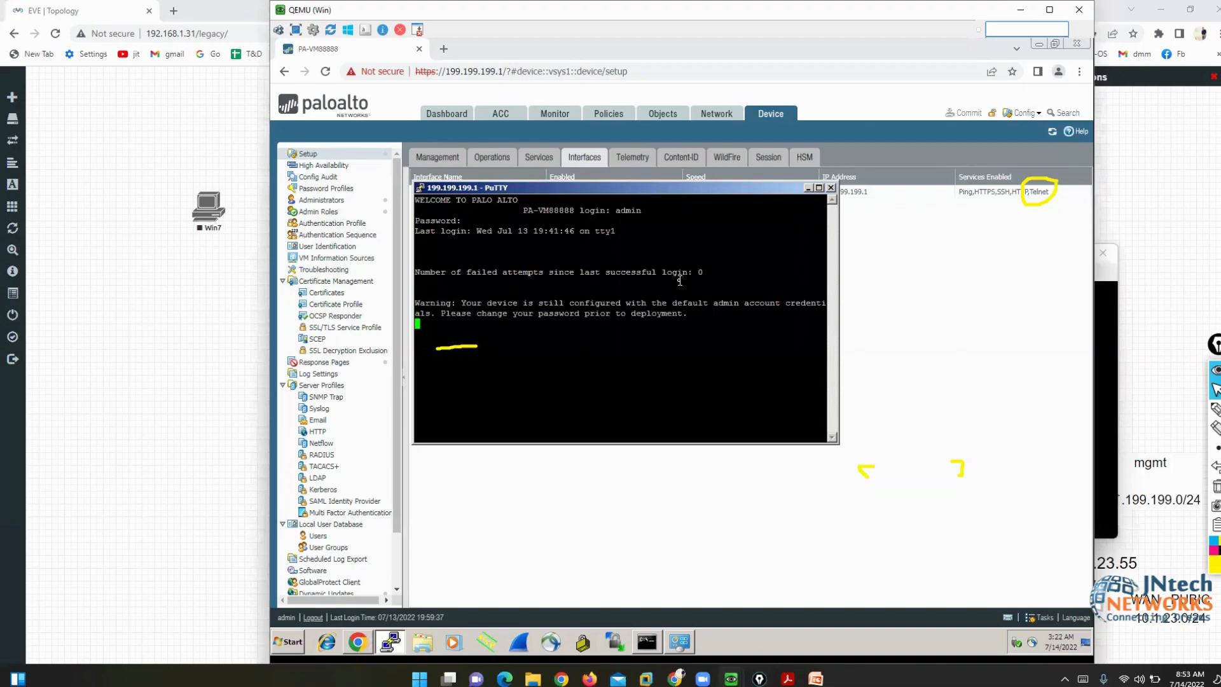
{"action": "key", "text": "Return"}
{"action": "key", "text": "Return"}
{"action": "key", "text": "Return"}
{"action": "key", "text": "Return"}
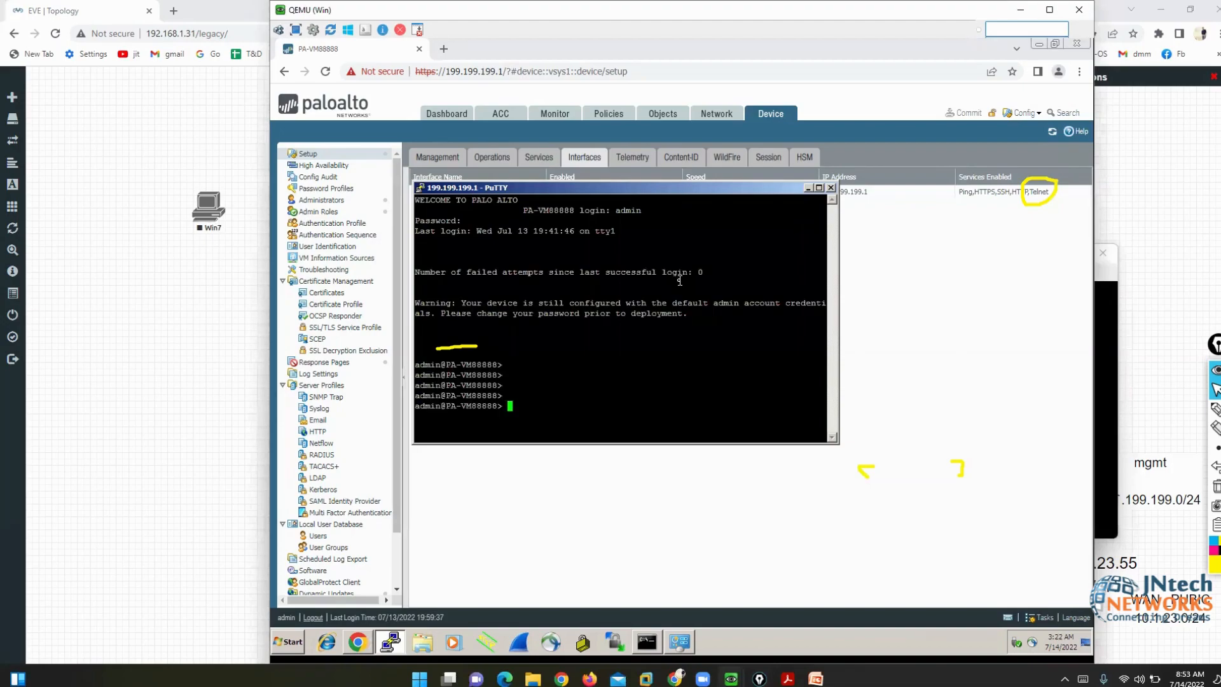
{"action": "key", "text": "Return"}
{"action": "key", "text": "Return"}
{"action": "key", "text": "Return"}
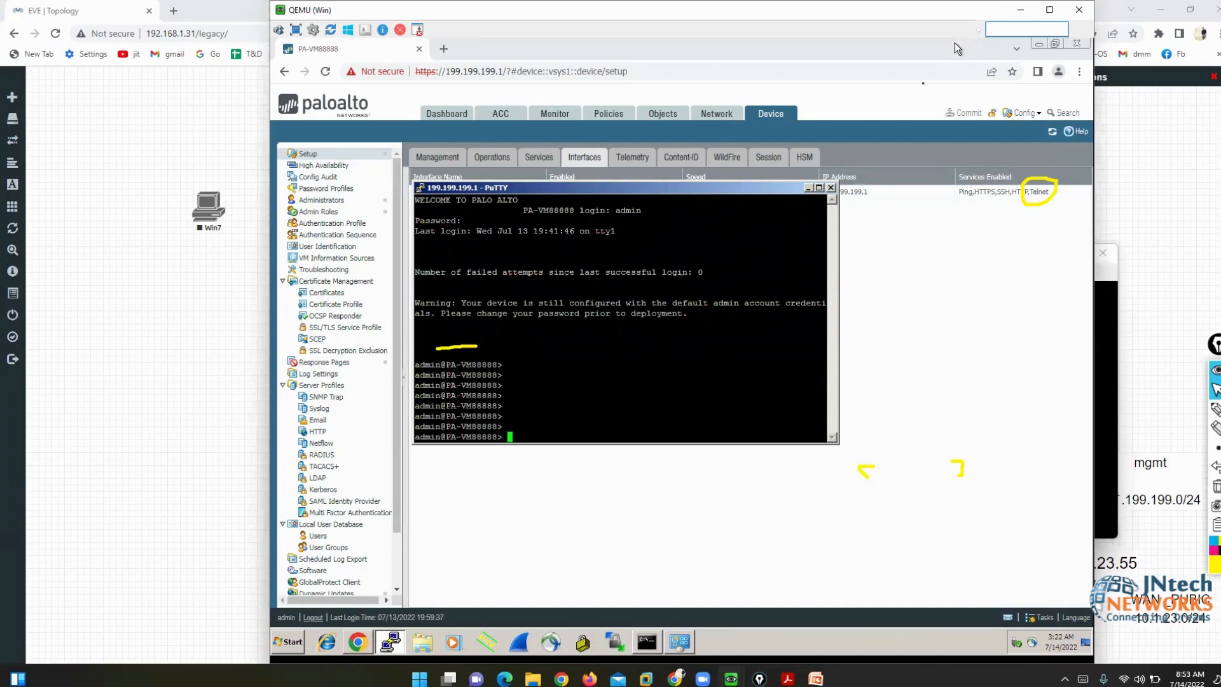
{"action": "left_click", "coordinate": [832, 188]}
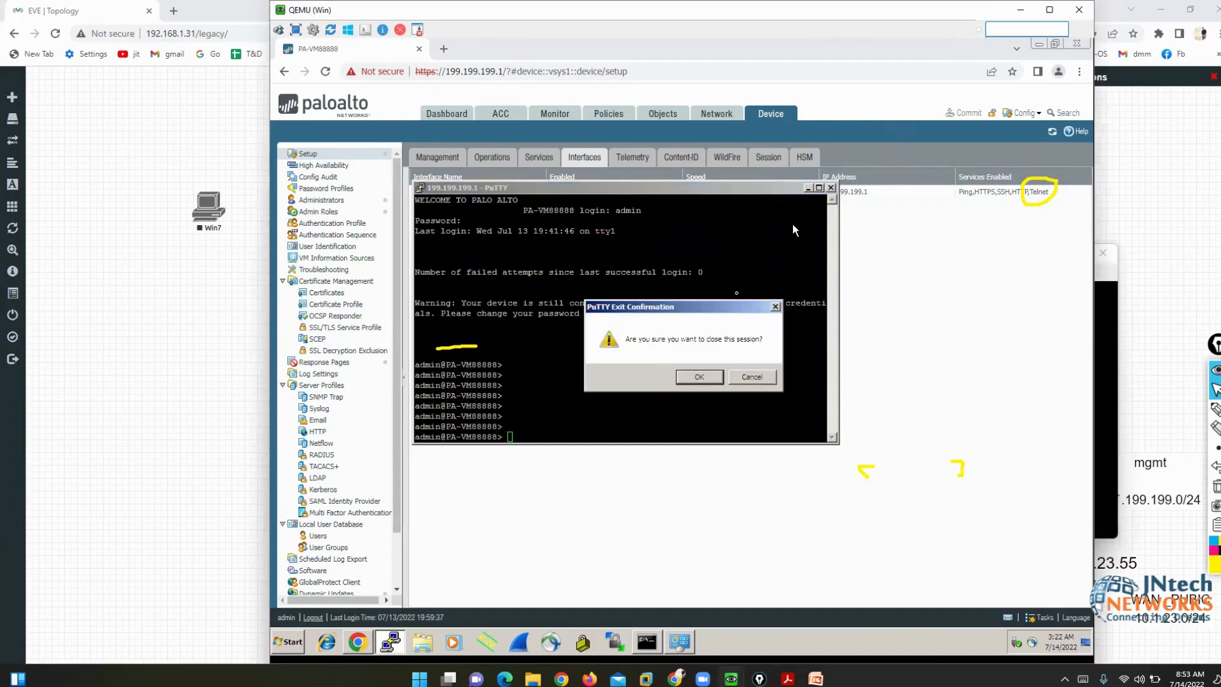
{"action": "left_click", "coordinate": [713, 384]}
{"action": "mouse_move", "coordinate": [787, 679]}
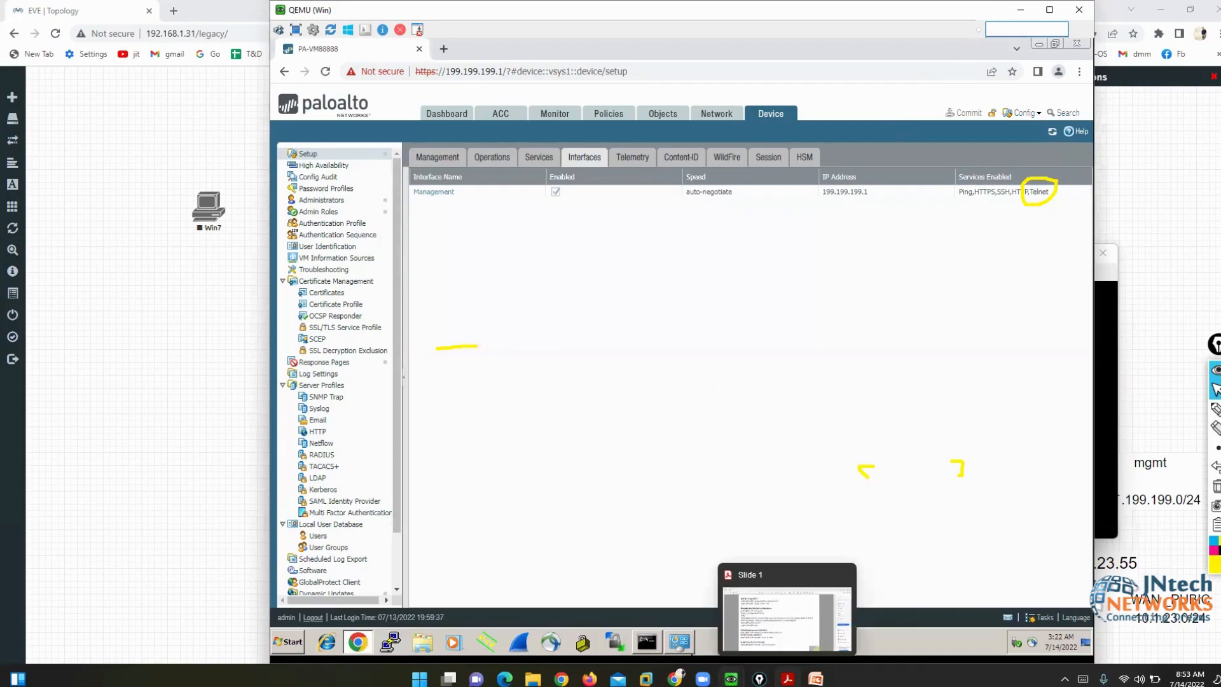
{"action": "left_click", "coordinate": [766, 494]}
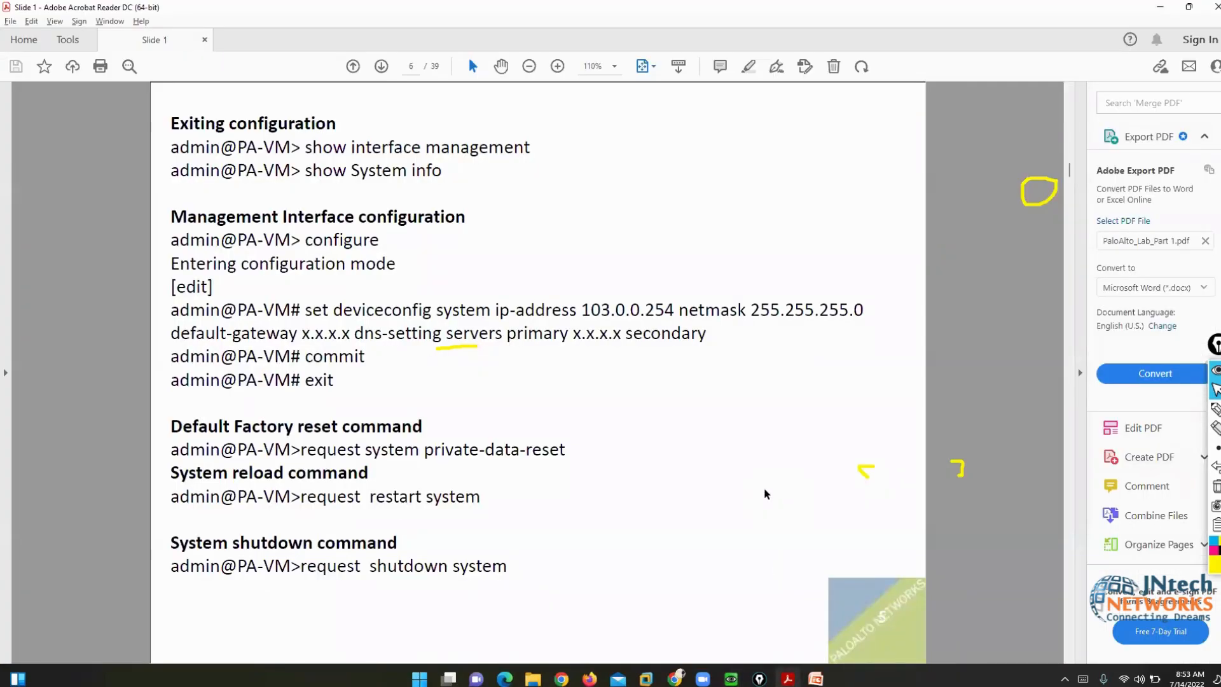
- Scroll the lab PDF to page 9, 'View more information's on Dashboard'
{"action": "scroll", "coordinate": [766, 494], "scroll_direction": "down", "scroll_amount": 3}
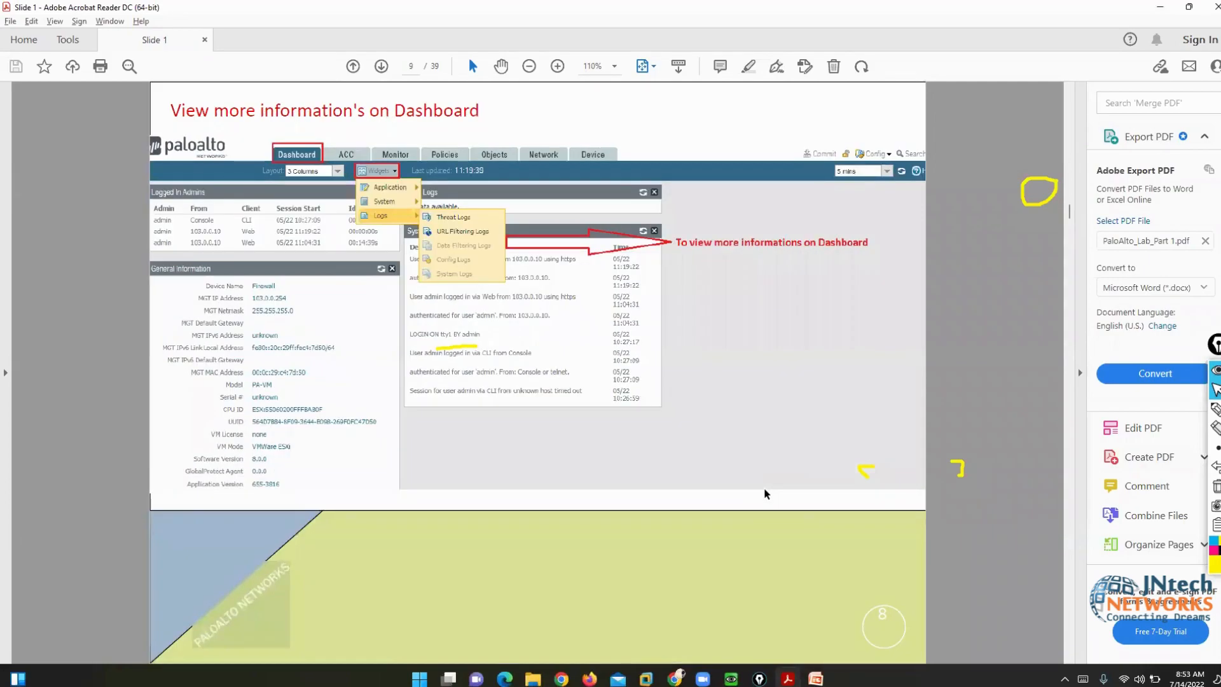
{"action": "scroll", "coordinate": [766, 494], "scroll_direction": "down", "scroll_amount": 1}
{"action": "scroll", "coordinate": [766, 494], "scroll_direction": "down", "scroll_amount": 1}
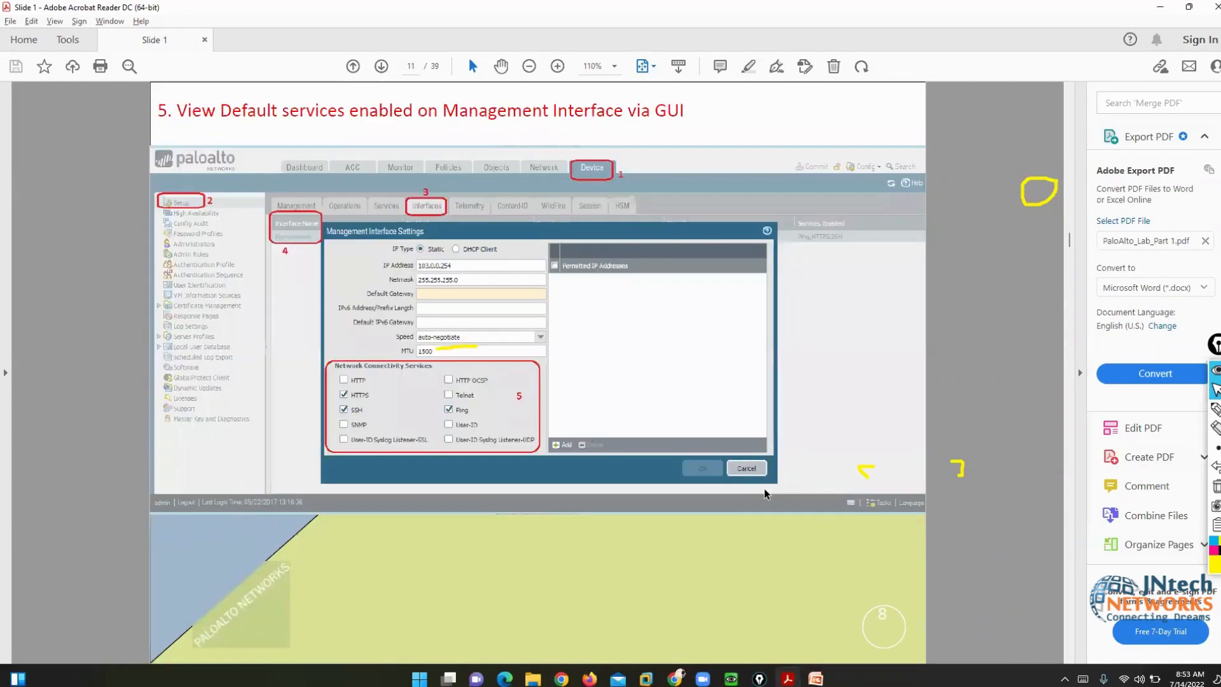
{"action": "scroll", "coordinate": [766, 495], "scroll_direction": "up", "scroll_amount": 1}
{"action": "scroll", "coordinate": [766, 494], "scroll_direction": "up", "scroll_amount": 1}
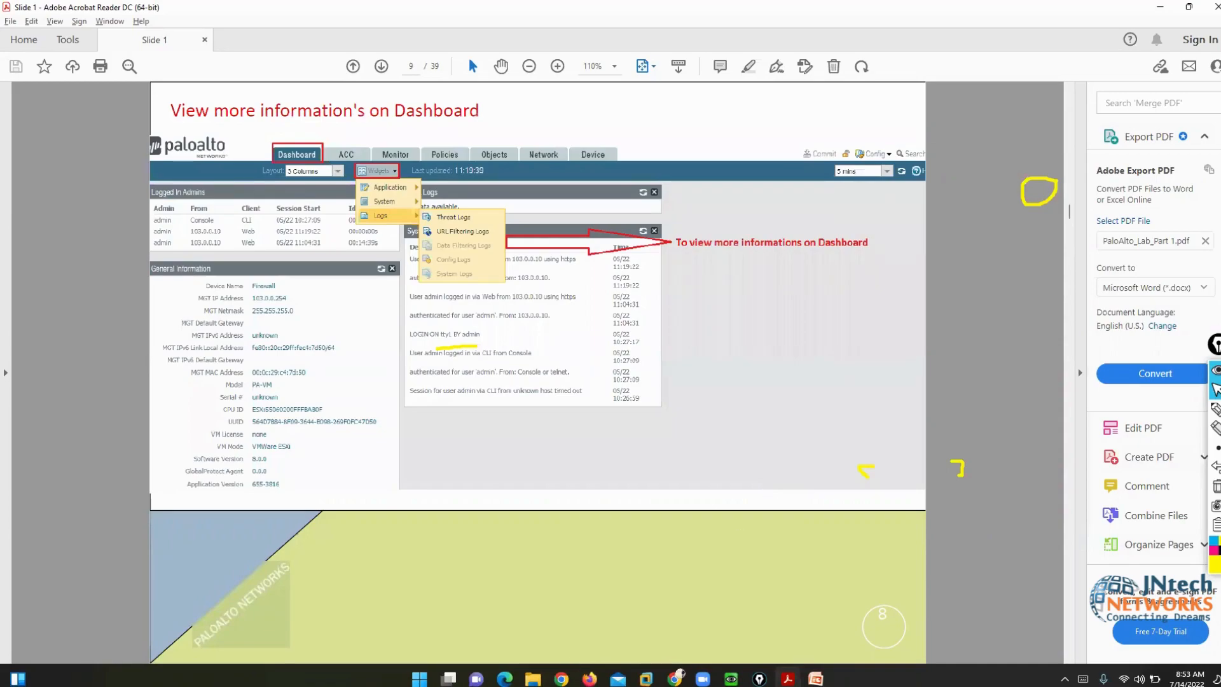
- Open the firewall Dashboard in the browser VM
{"action": "mouse_move", "coordinate": [732, 678]}
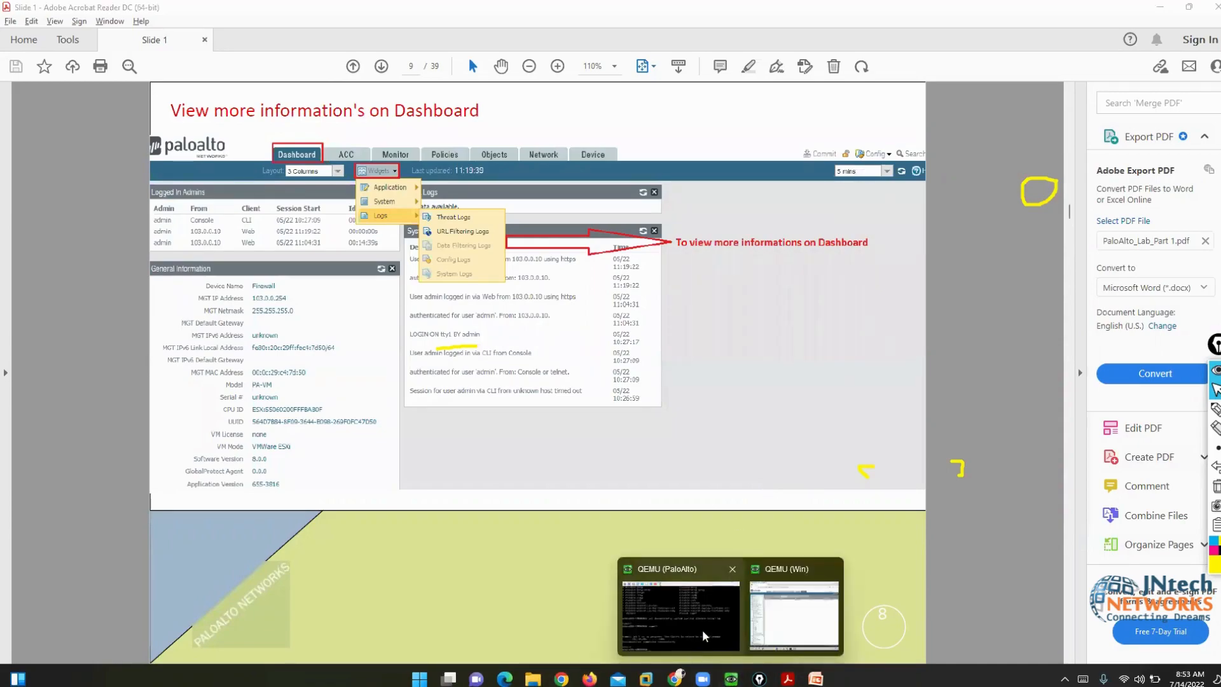
{"action": "left_click", "coordinate": [772, 629]}
{"action": "left_click", "coordinate": [443, 118]}
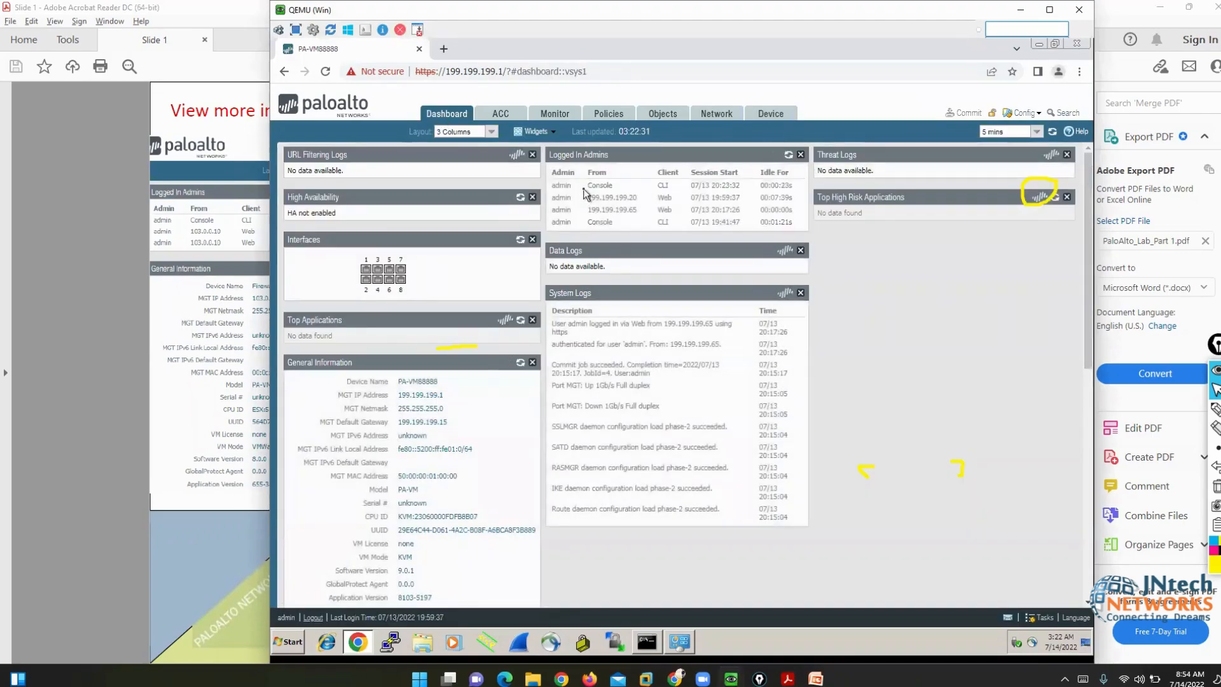
- Exit configuration mode on the firewall console and run 'show admins'
{"action": "mouse_move", "coordinate": [731, 678]}
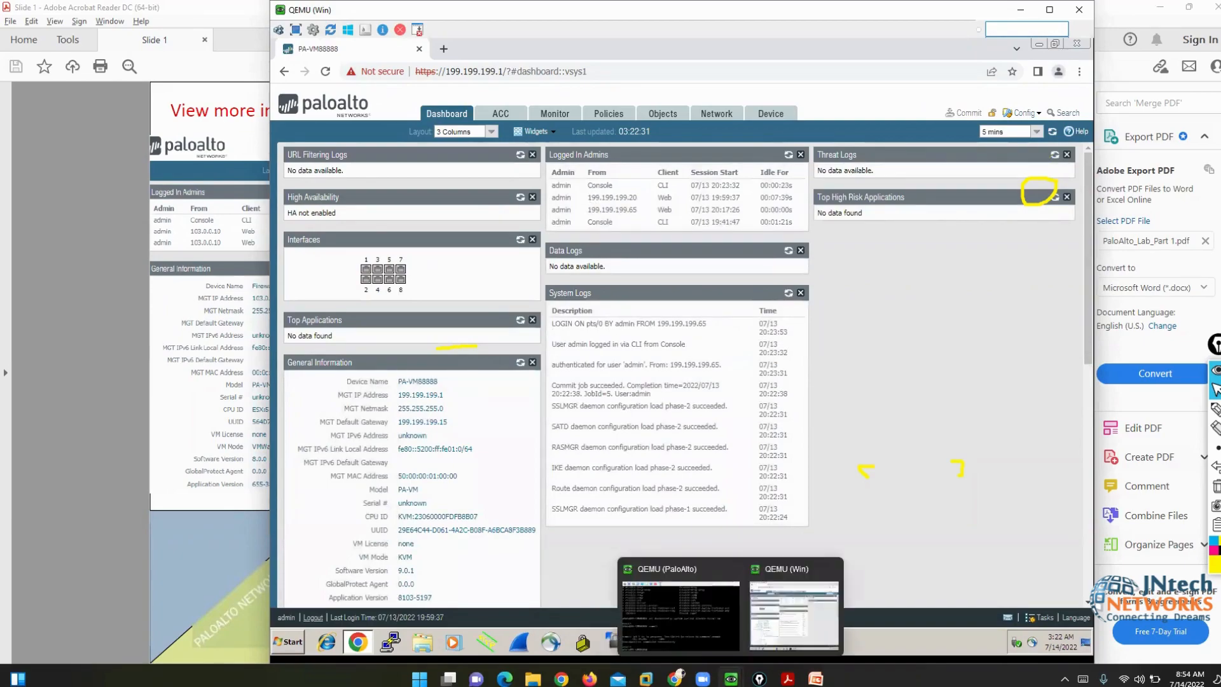
{"action": "left_click", "coordinate": [681, 614]}
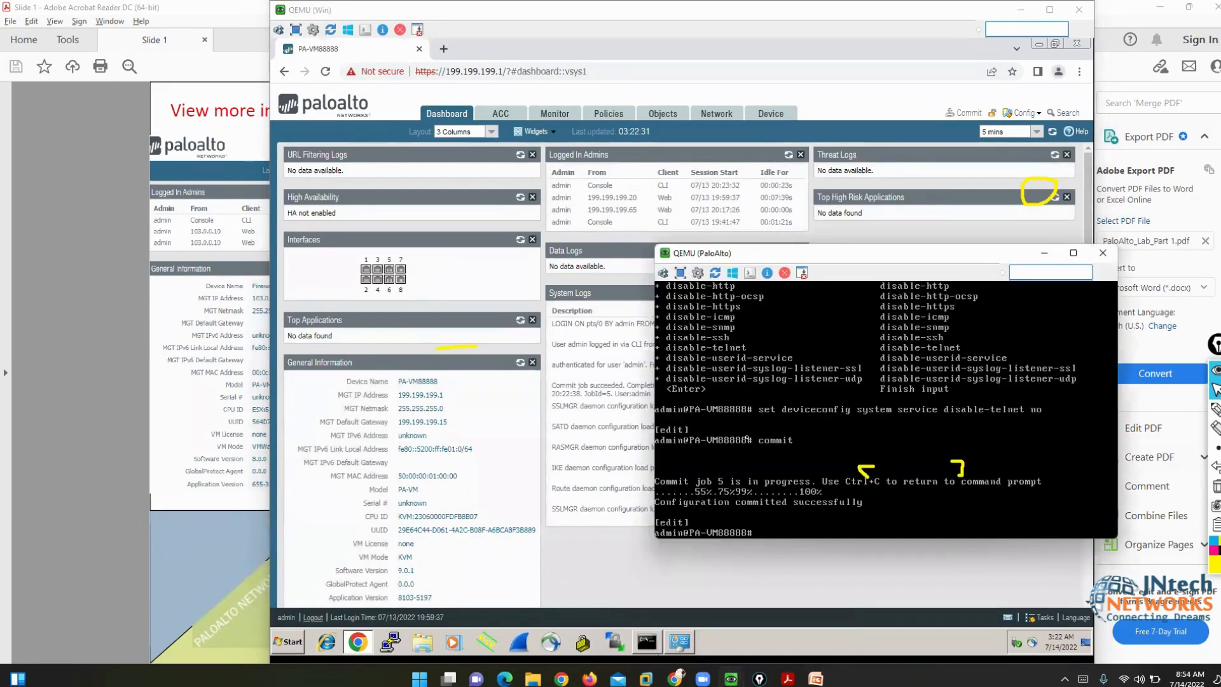
{"action": "type", "text": "exit"}
{"action": "key", "text": "Return"}
{"action": "type", "text": "show"}
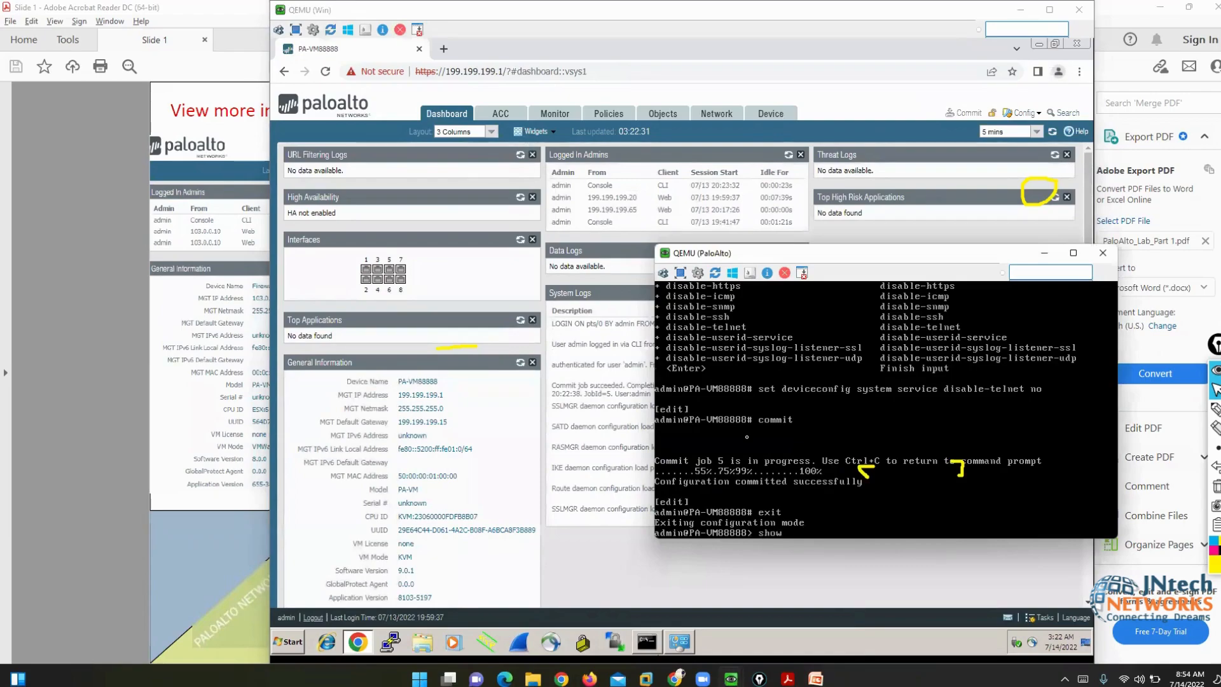
{"action": "type", "text": " admins"}
{"action": "key", "text": "Return"}
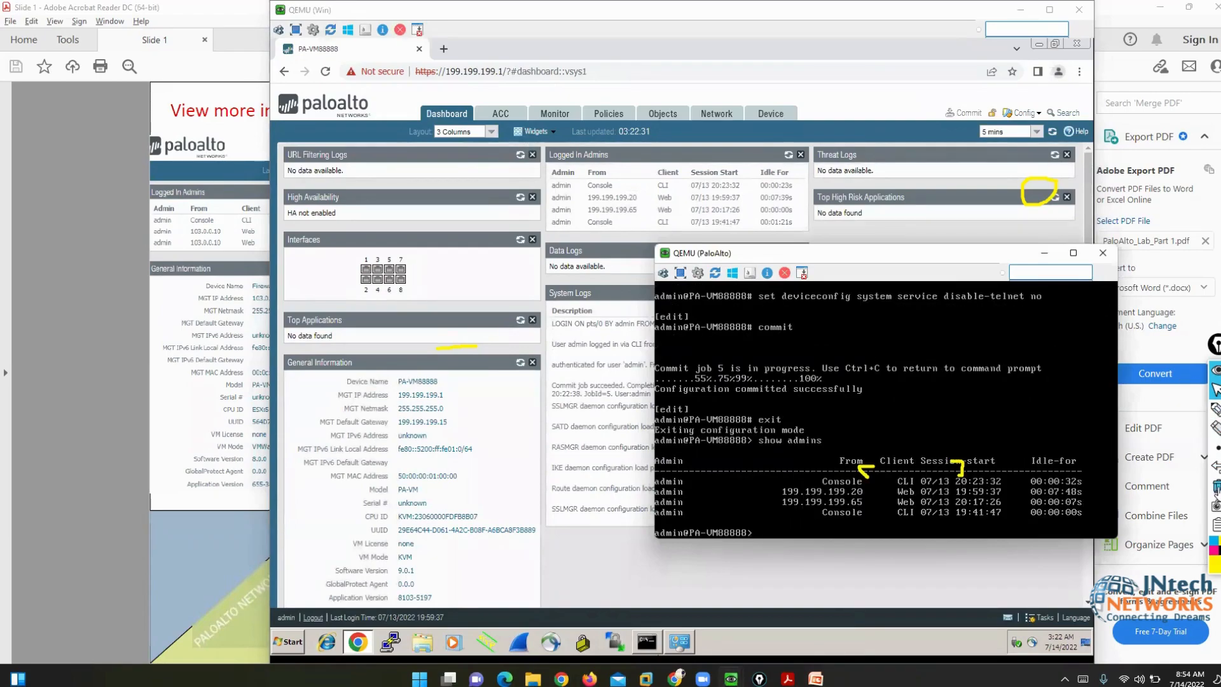
- Mark the Admin and From columns in the Logged In Admins panel and console output
{"action": "left_click", "coordinate": [1216, 487]}
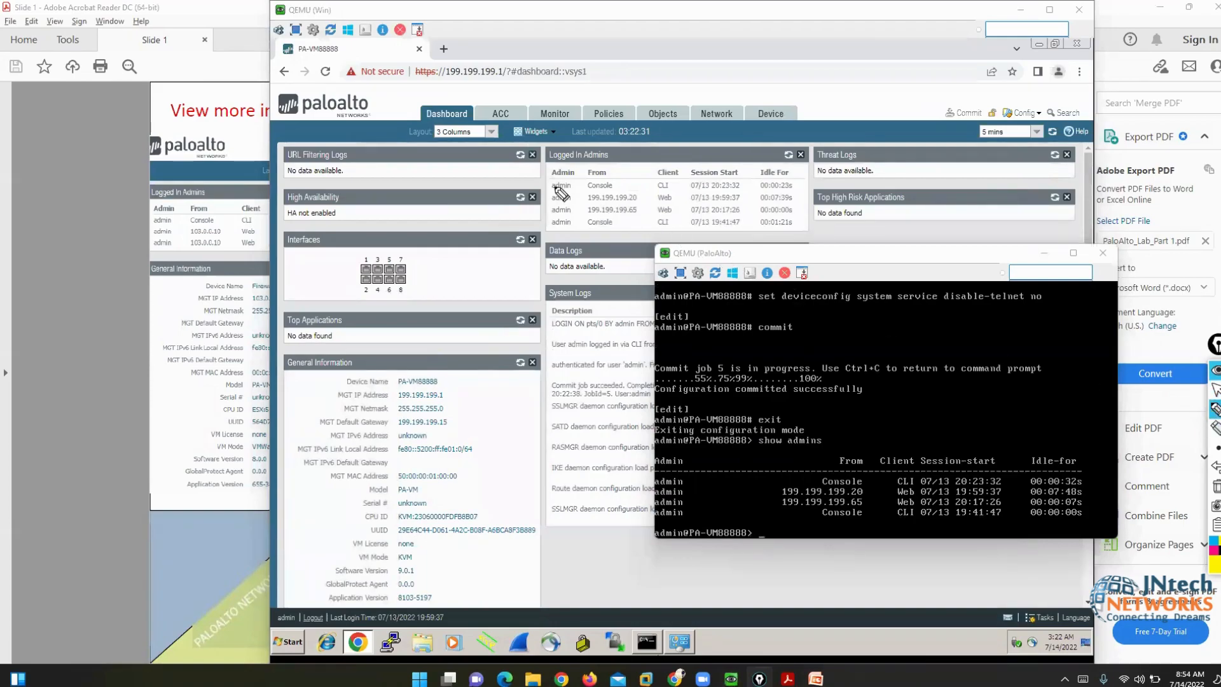
{"action": "mouse_move", "coordinate": [582, 160]}
{"action": "left_mouse_down"}
{"action": "mouse_move", "coordinate": [547, 167]}
{"action": "mouse_move", "coordinate": [559, 239]}
{"action": "mouse_move", "coordinate": [598, 213]}
{"action": "left_mouse_up"}
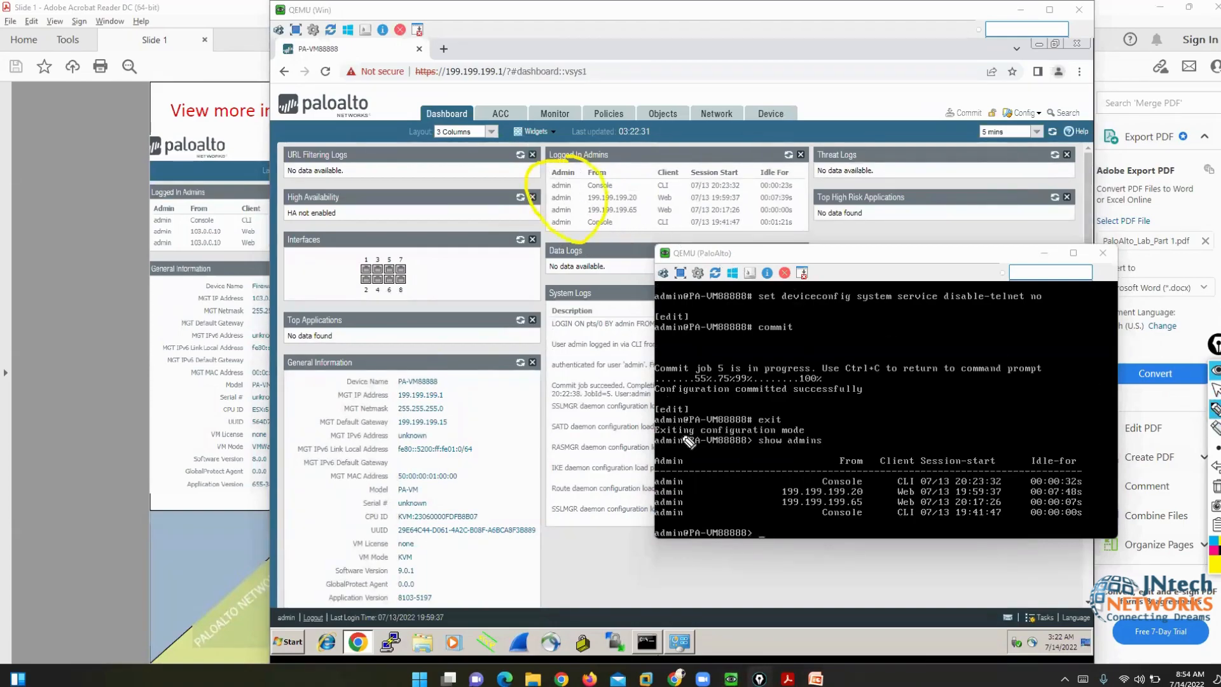
{"action": "mouse_move", "coordinate": [626, 451]}
{"action": "left_mouse_down"}
{"action": "mouse_move", "coordinate": [745, 490]}
{"action": "mouse_move", "coordinate": [675, 417]}
{"action": "left_mouse_up"}
{"action": "mouse_move", "coordinate": [860, 454]}
{"action": "left_mouse_down"}
{"action": "mouse_move", "coordinate": [809, 456]}
{"action": "mouse_move", "coordinate": [879, 518]}
{"action": "mouse_move", "coordinate": [862, 461]}
{"action": "left_mouse_up"}
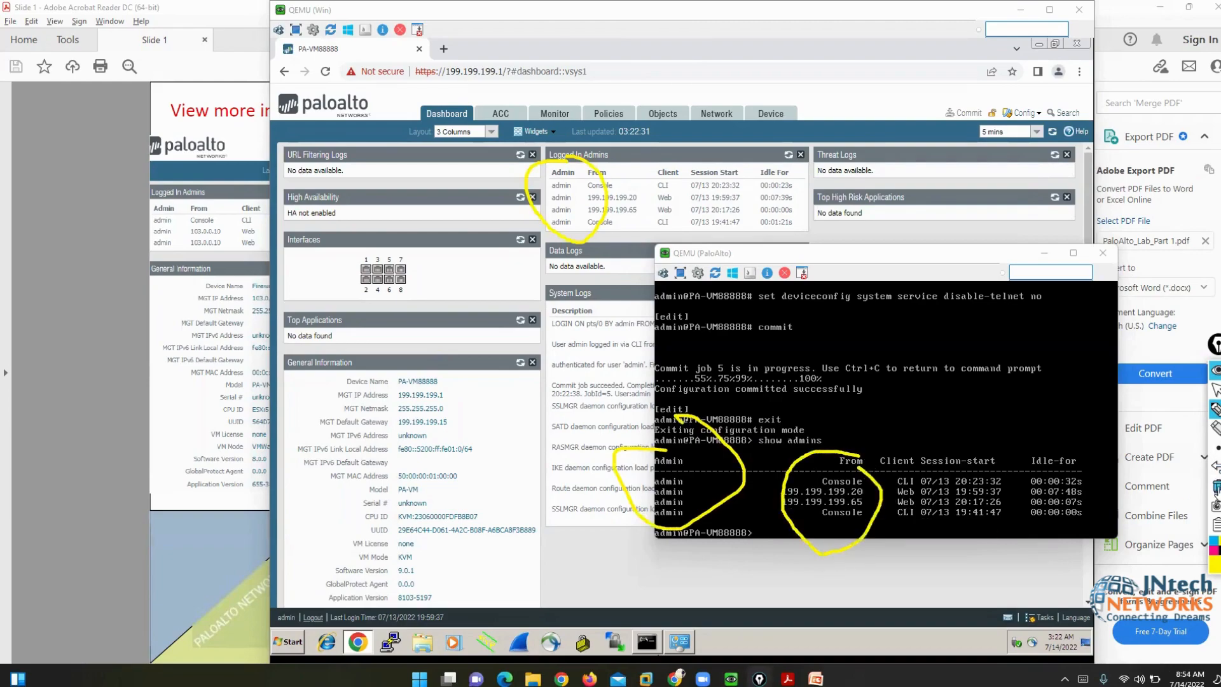
{"action": "left_click", "coordinate": [1216, 486]}
{"action": "left_click", "coordinate": [1216, 390]}
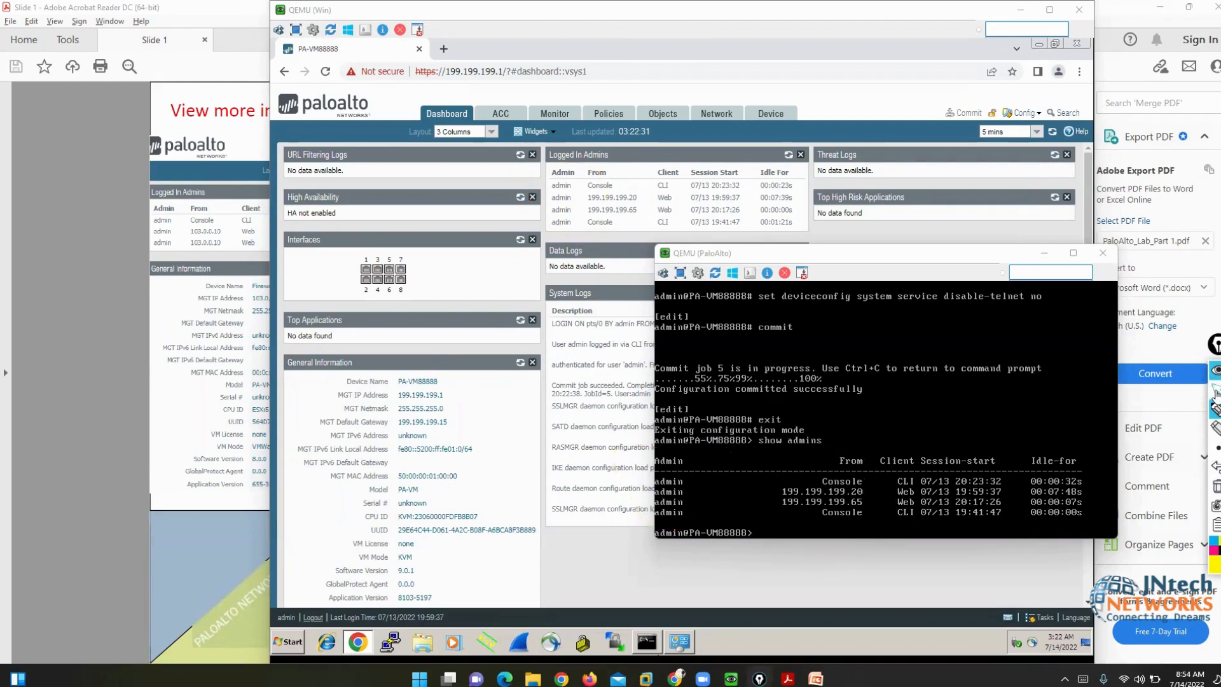
{"action": "left_click", "coordinate": [89, 220]}
- Scroll the lab PDF to page 13, 'Running Config & Candidate config'
{"action": "scroll", "coordinate": [89, 220], "scroll_direction": "down", "scroll_amount": 2}
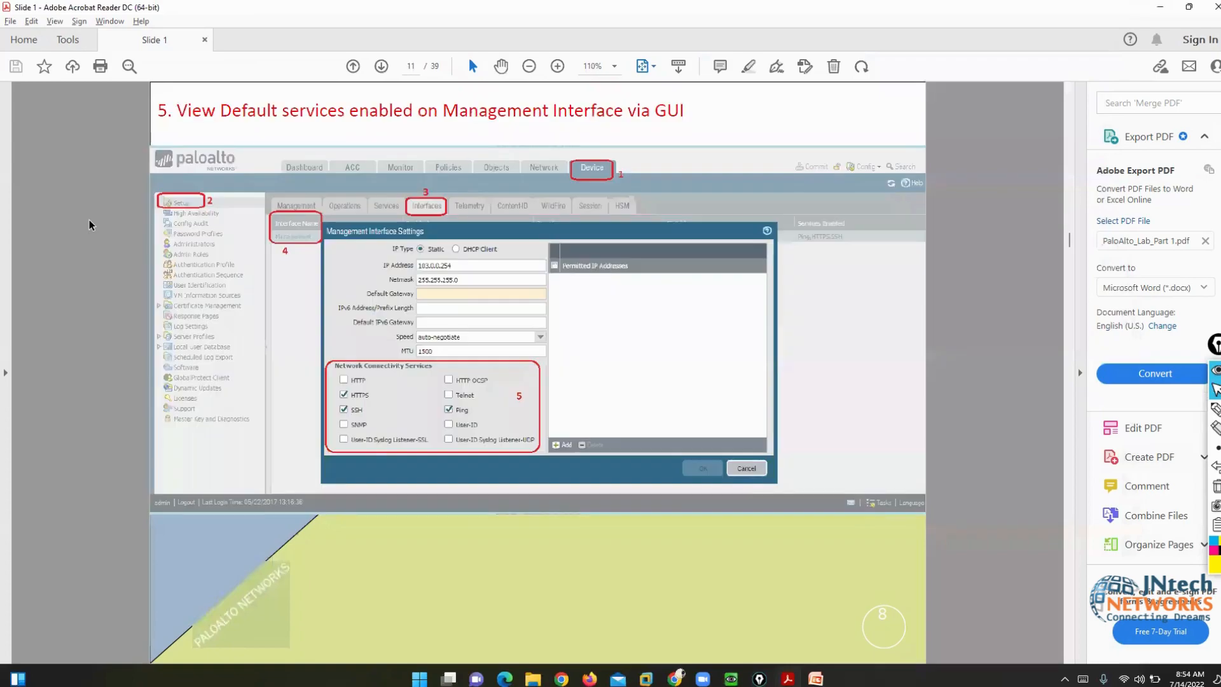
{"action": "scroll", "coordinate": [89, 219], "scroll_direction": "down", "scroll_amount": 1}
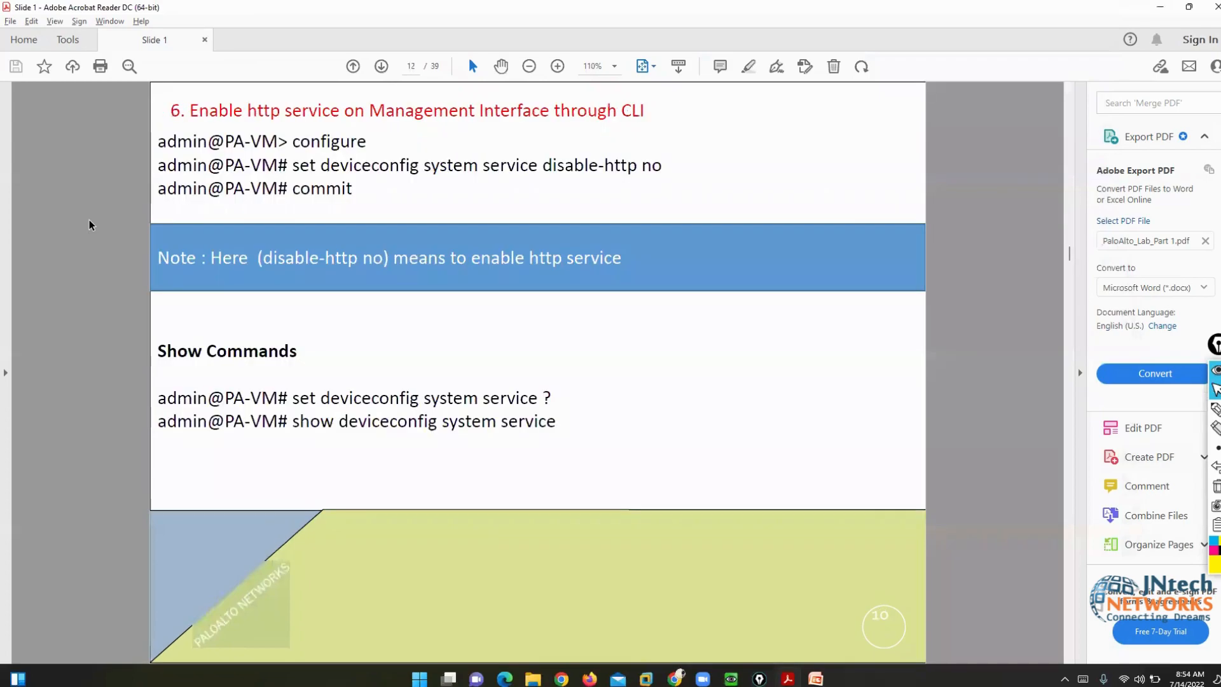
{"action": "scroll", "coordinate": [89, 219], "scroll_direction": "up", "scroll_amount": 1}
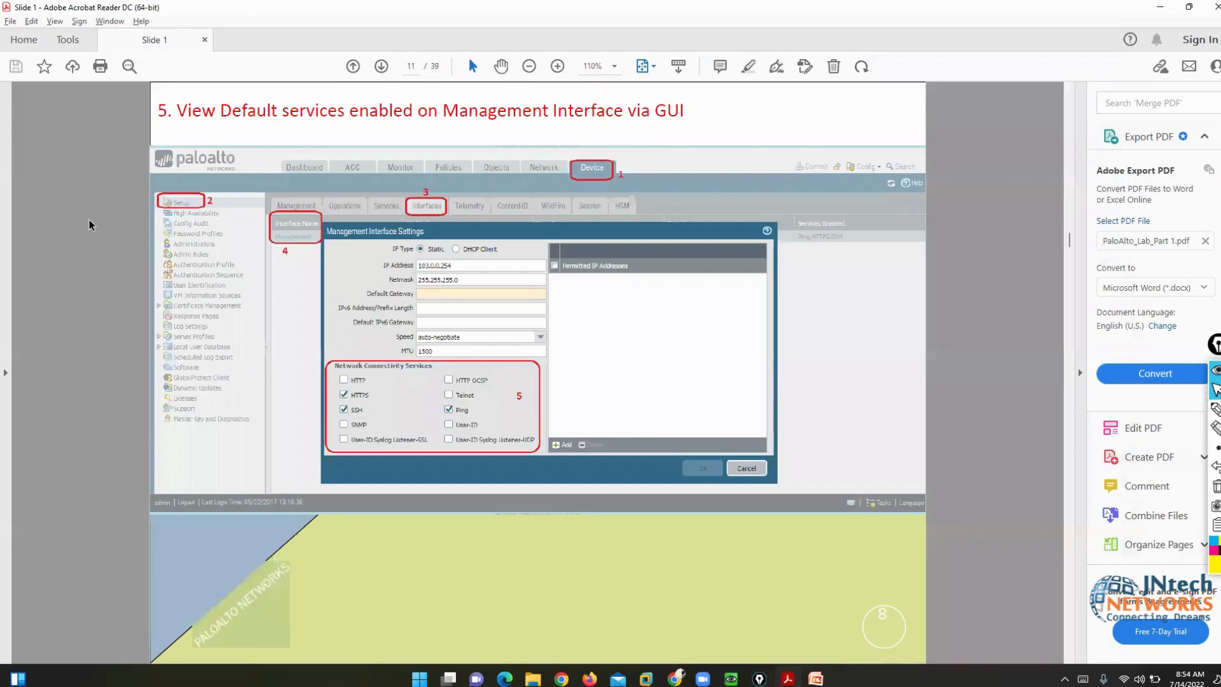
{"action": "scroll", "coordinate": [89, 220], "scroll_direction": "down", "scroll_amount": 1}
{"action": "scroll", "coordinate": [89, 225], "scroll_direction": "down", "scroll_amount": 1}
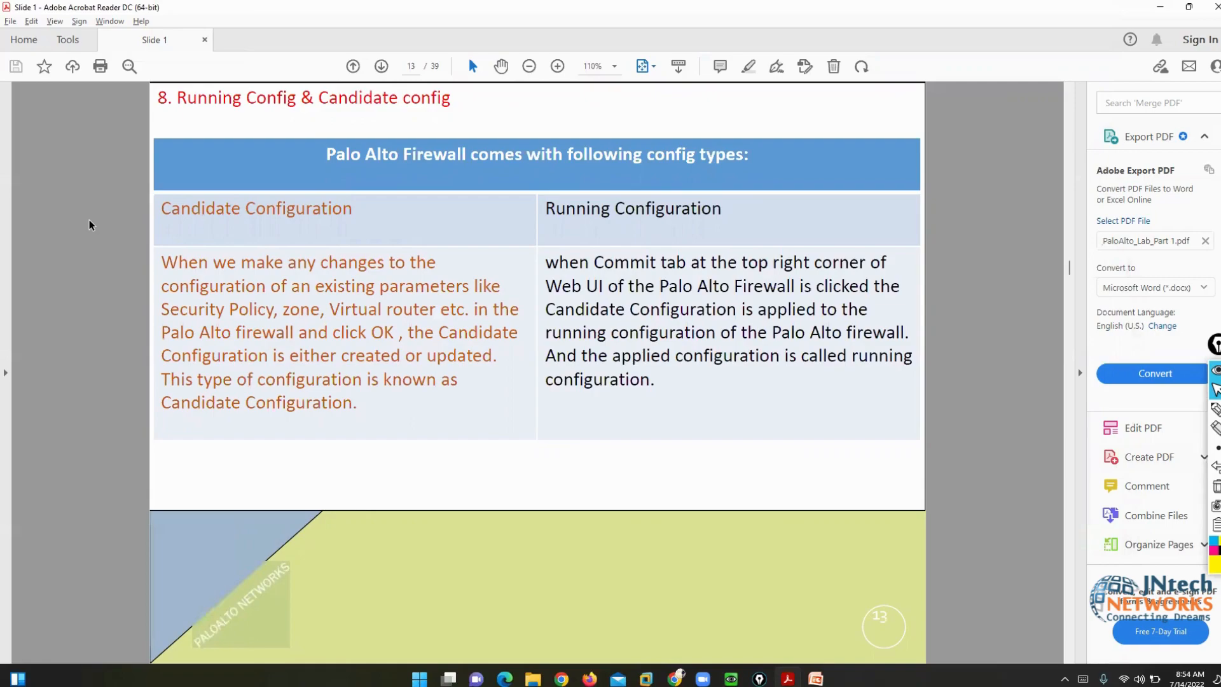
{"action": "left_click", "coordinate": [1126, 65]}
- In Device > Setup, tick User-ID in the Management interface's Network Services and save
{"action": "mouse_move", "coordinate": [731, 679]}
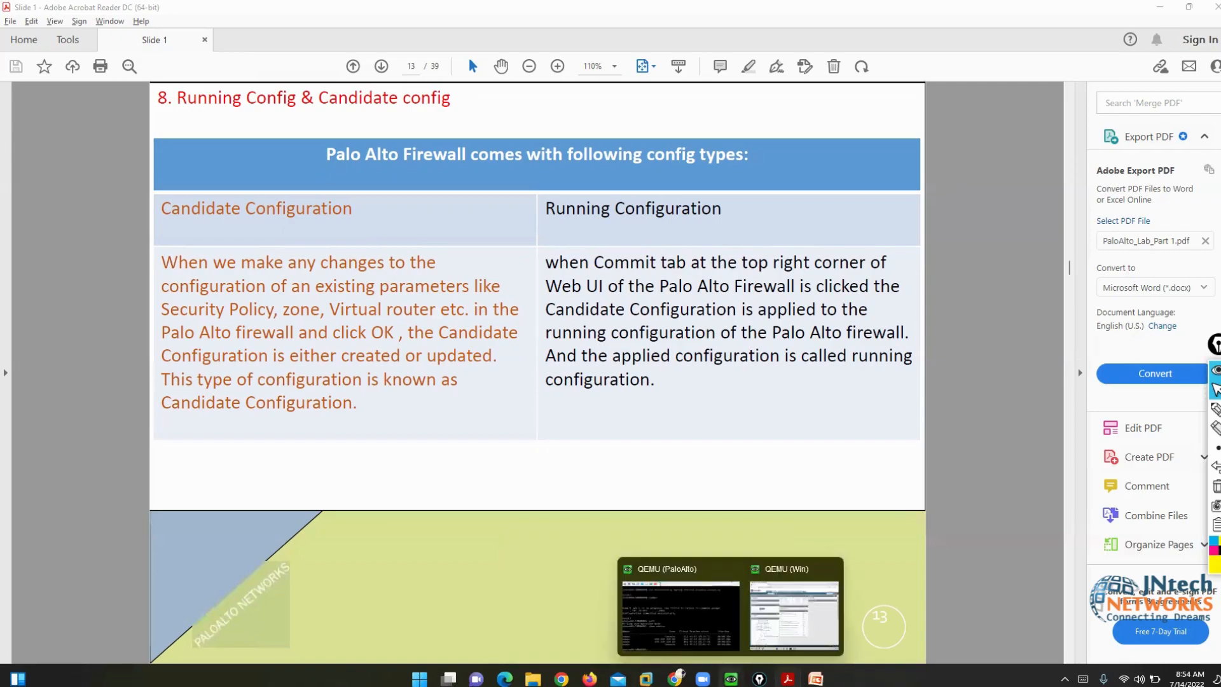
{"action": "left_click", "coordinate": [789, 611]}
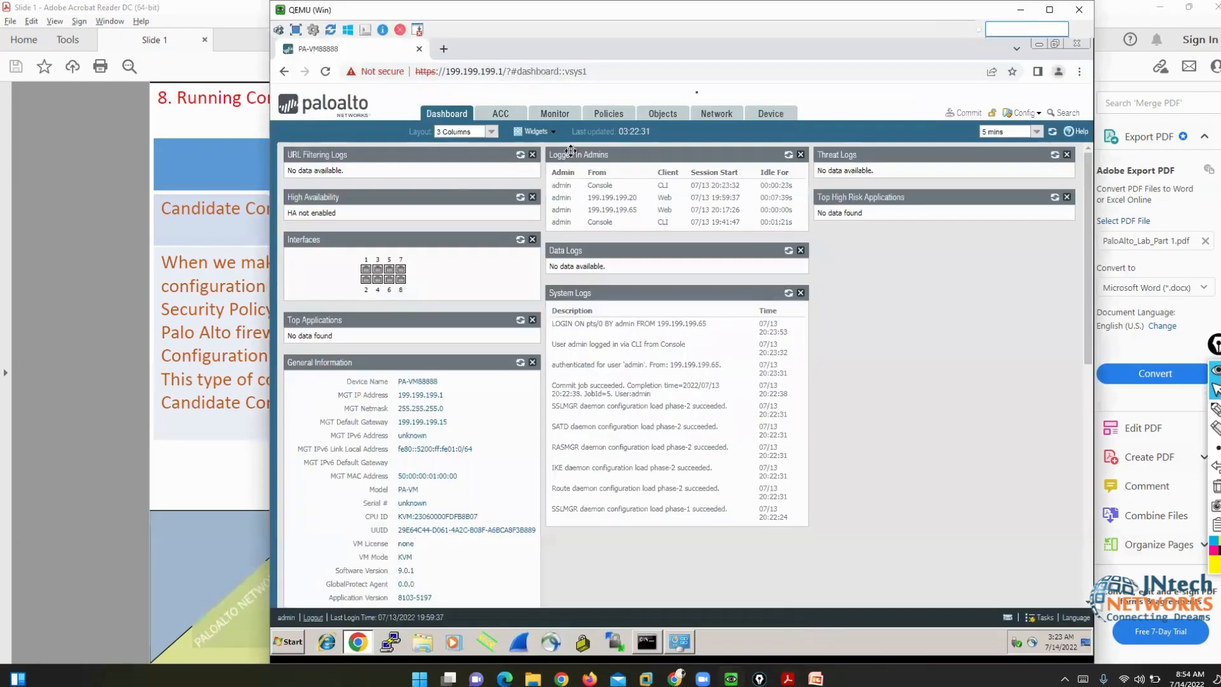
{"action": "left_click", "coordinate": [780, 118]}
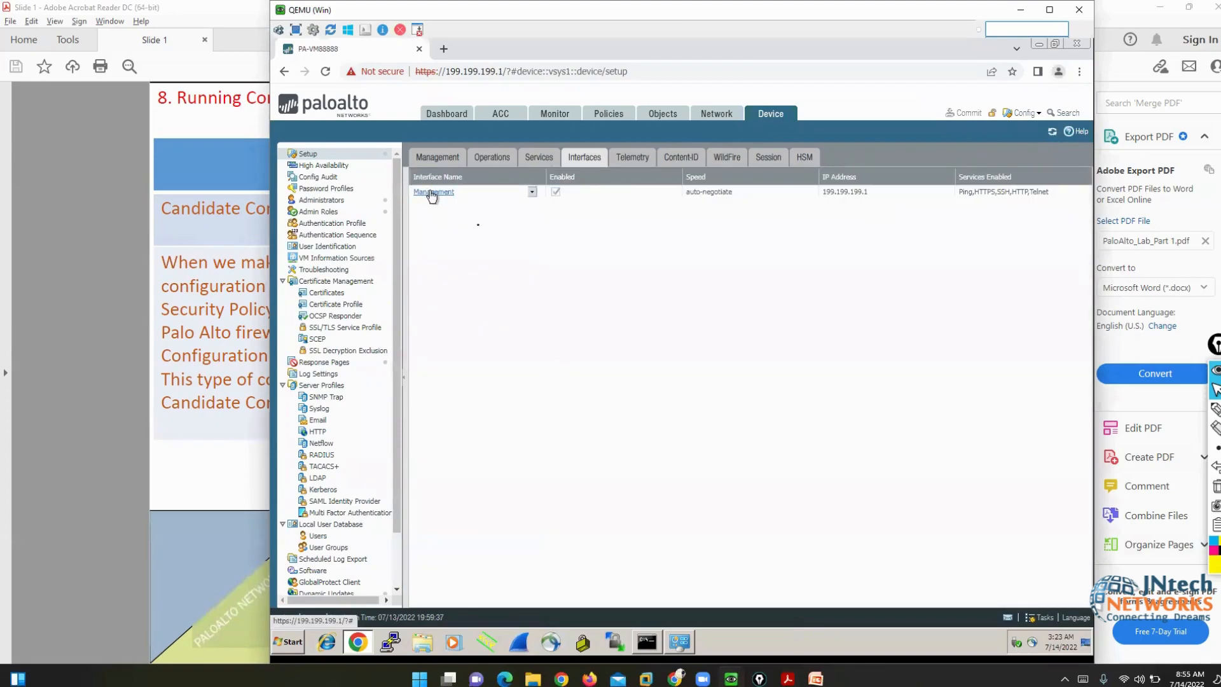
{"action": "left_click", "coordinate": [432, 192]}
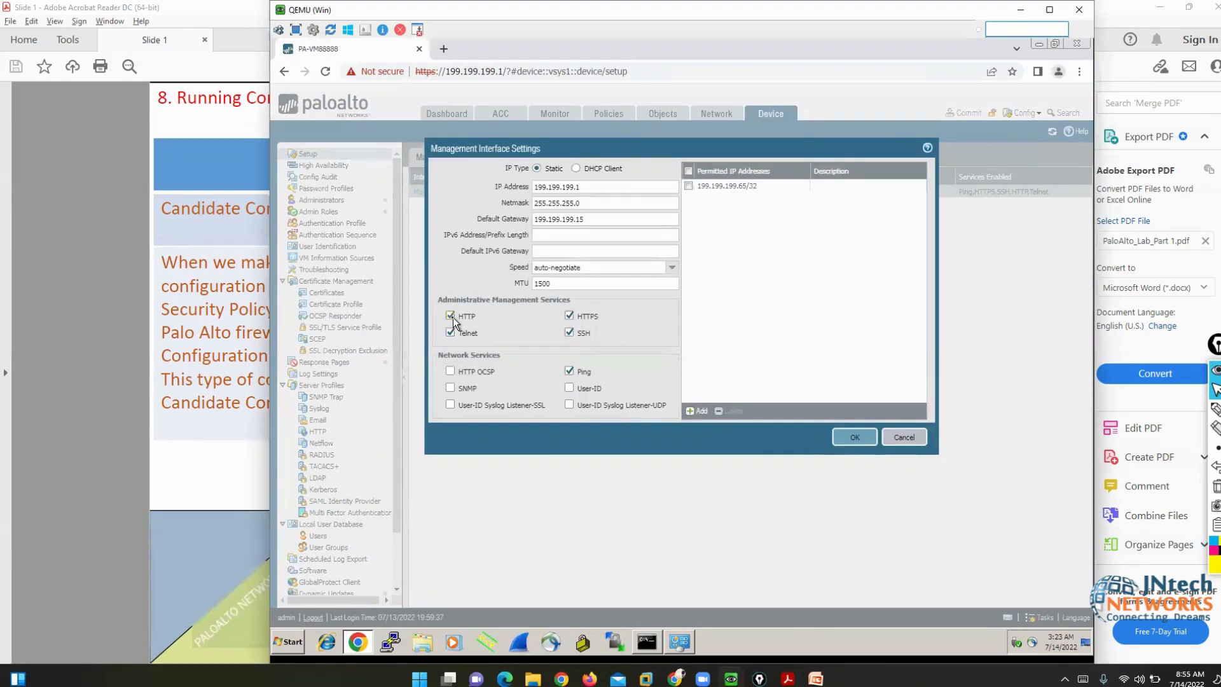
{"action": "left_click", "coordinate": [451, 316]}
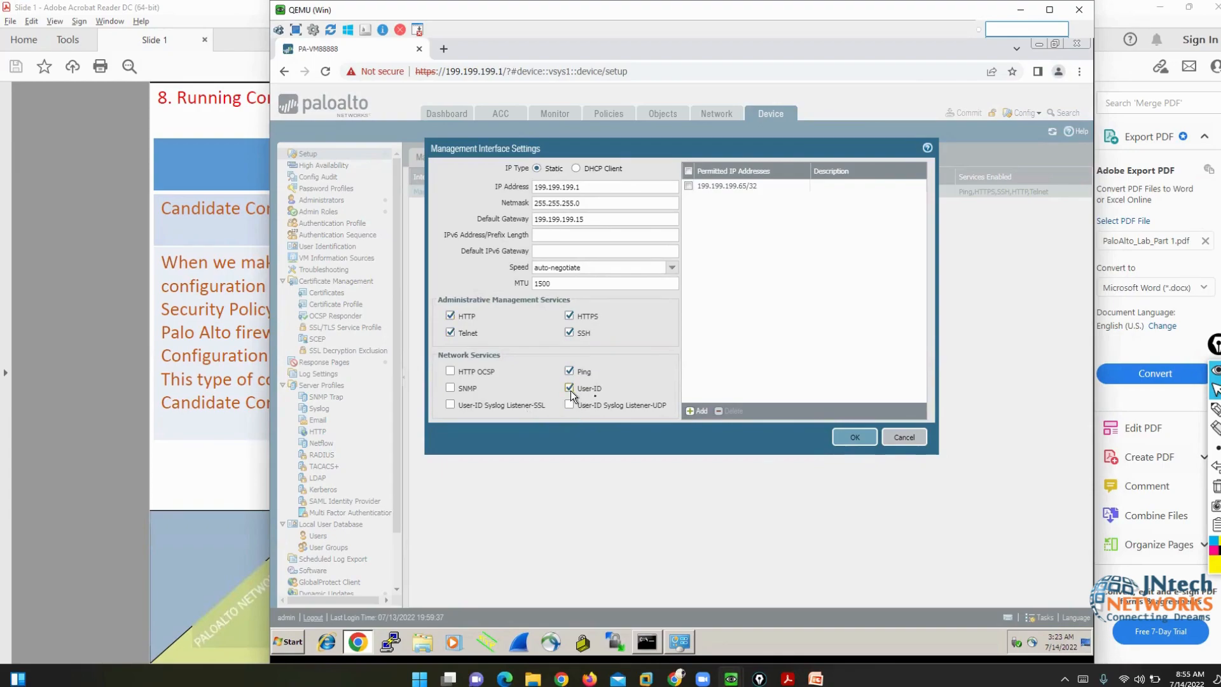
{"action": "left_click", "coordinate": [855, 438]}
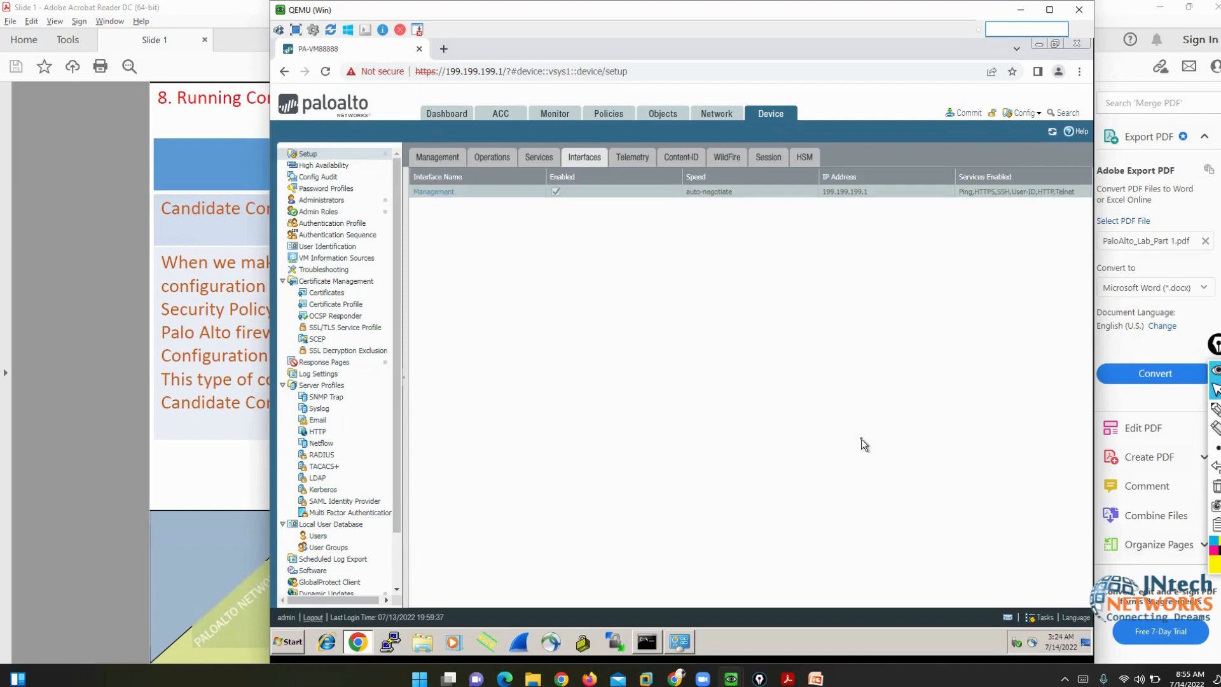
{"action": "left_click", "coordinate": [94, 287]}
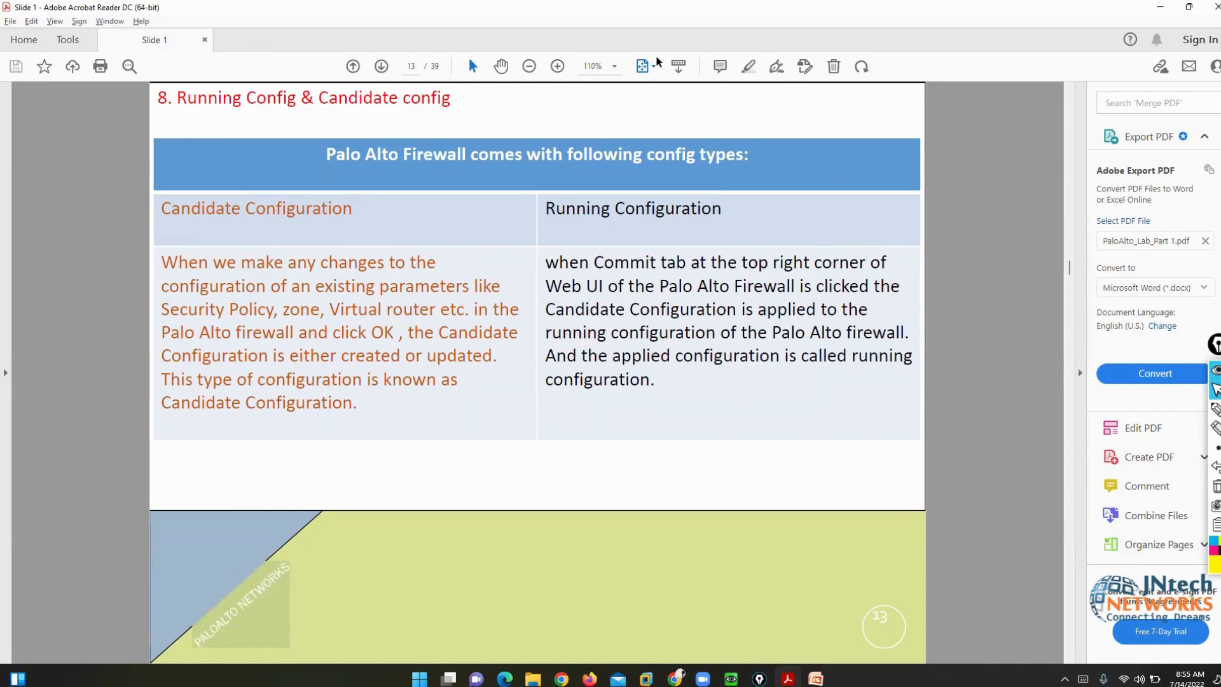
{"action": "left_click", "coordinate": [1216, 409]}
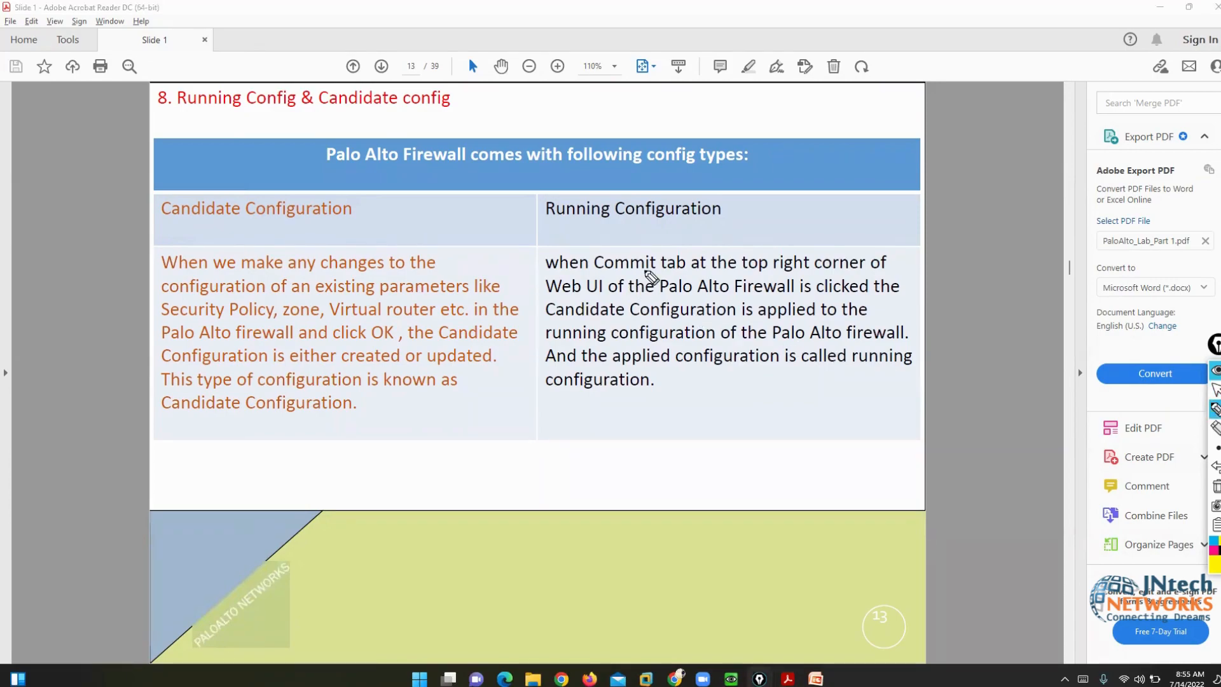
{"action": "mouse_move", "coordinate": [687, 246]}
{"action": "left_mouse_down"}
{"action": "mouse_move", "coordinate": [590, 257]}
{"action": "mouse_move", "coordinate": [655, 285]}
{"action": "mouse_move", "coordinate": [703, 261]}
{"action": "mouse_move", "coordinate": [690, 253]}
{"action": "left_mouse_up"}
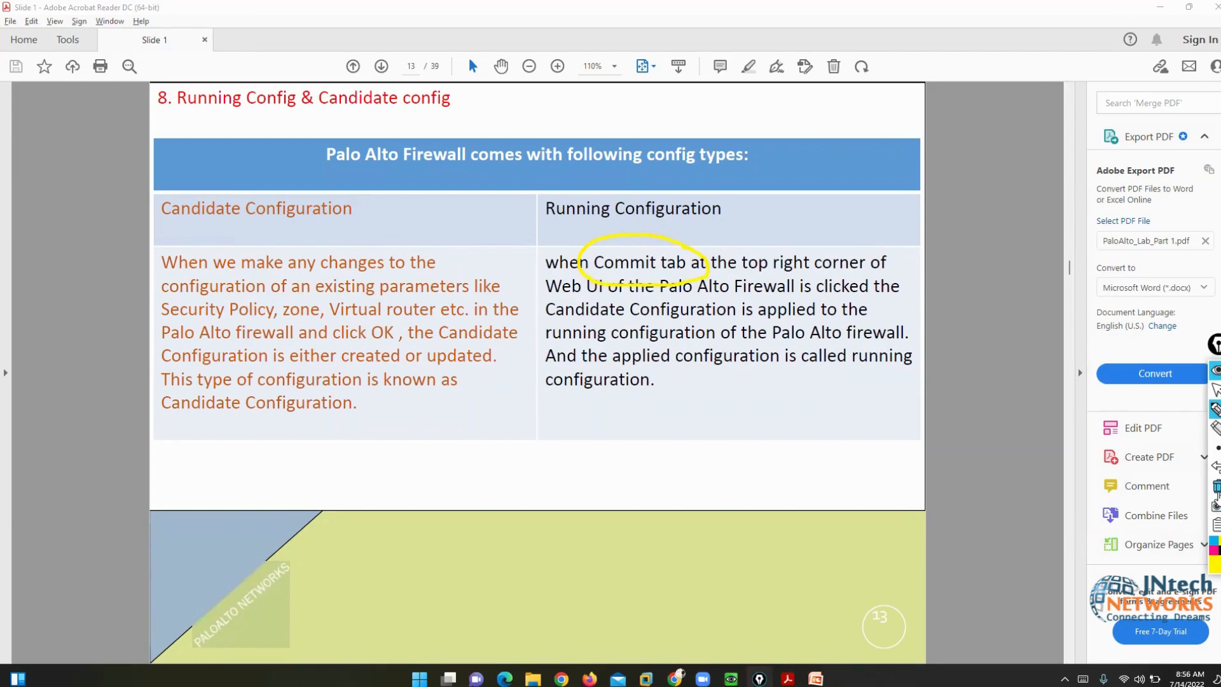
{"action": "left_click", "coordinate": [1216, 487]}
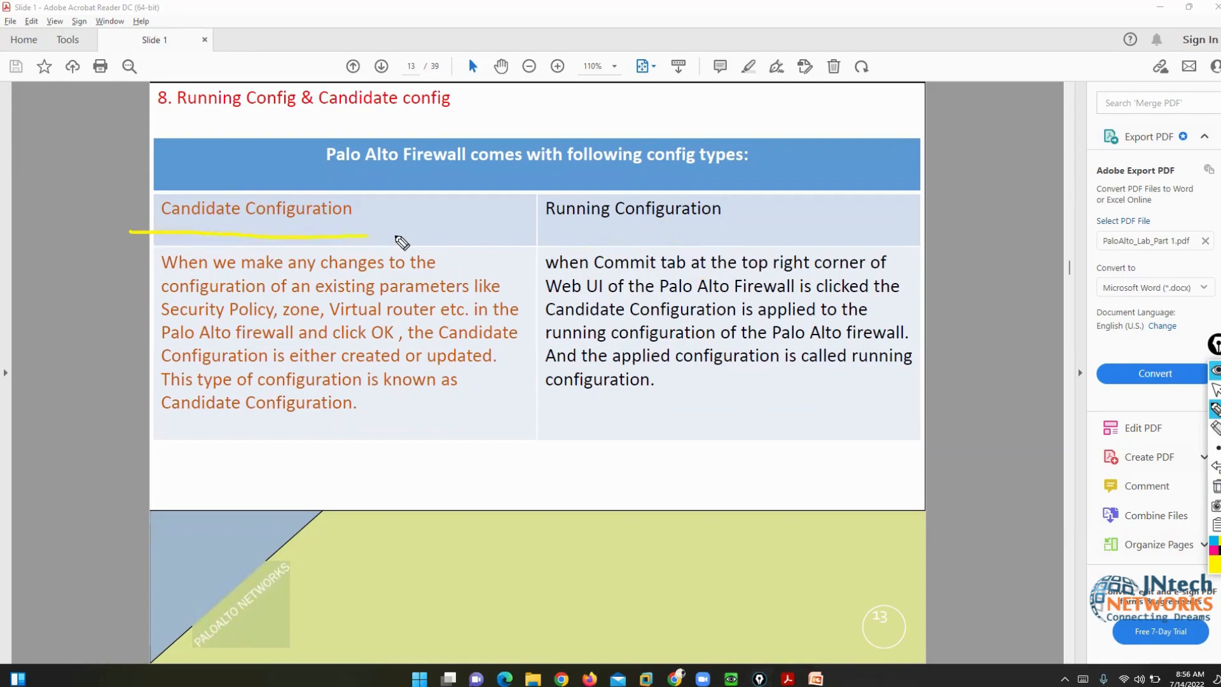
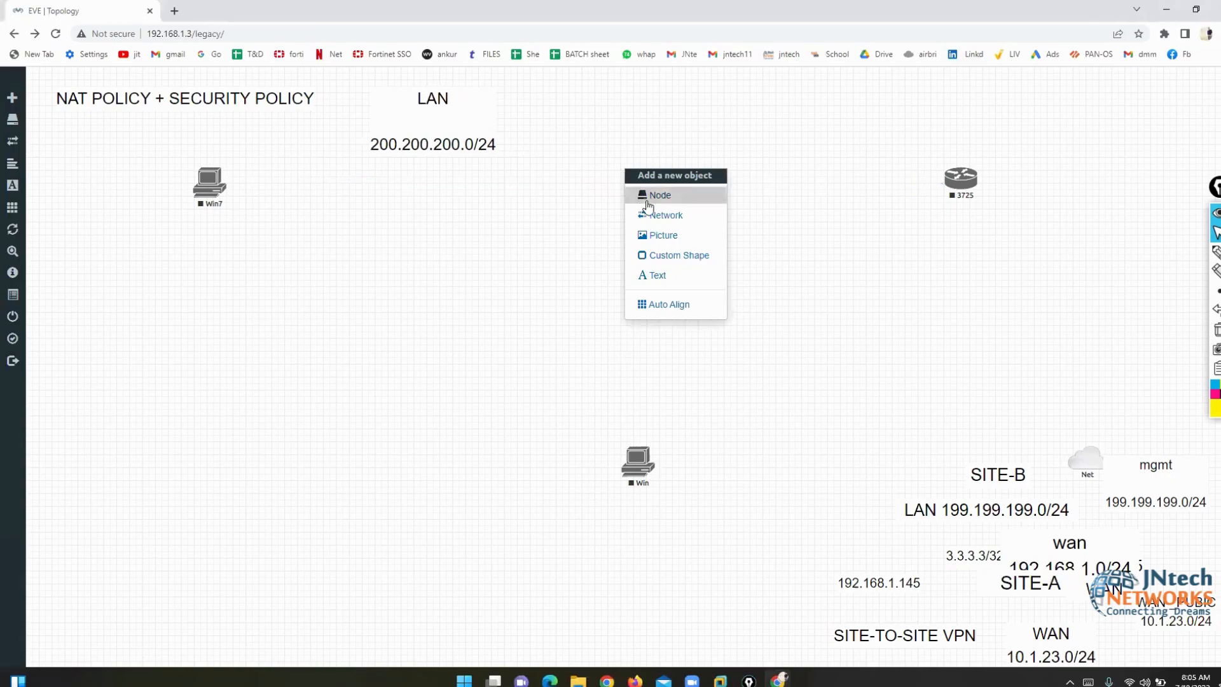
- Add a Palo Alto VM-100 Firewall node to the lab, found by searching 'palo'
{"action": "left_click", "coordinate": [655, 195]}
{"action": "type", "text": "palo"}
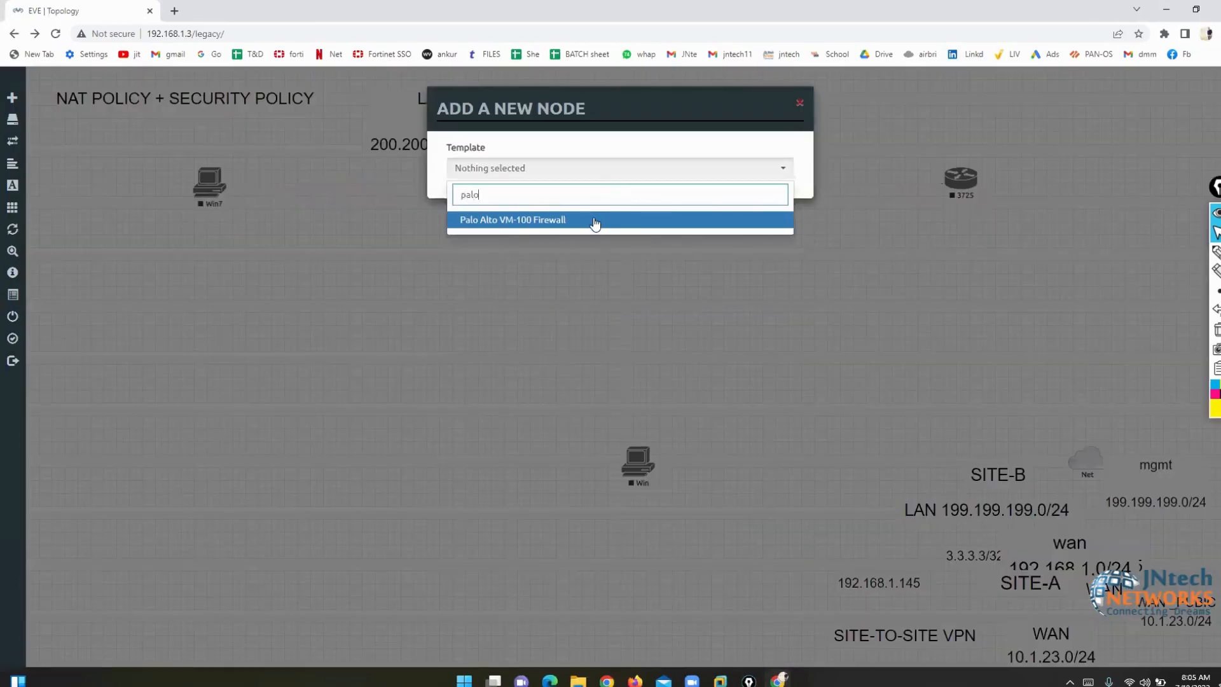
{"action": "left_click", "coordinate": [596, 220]}
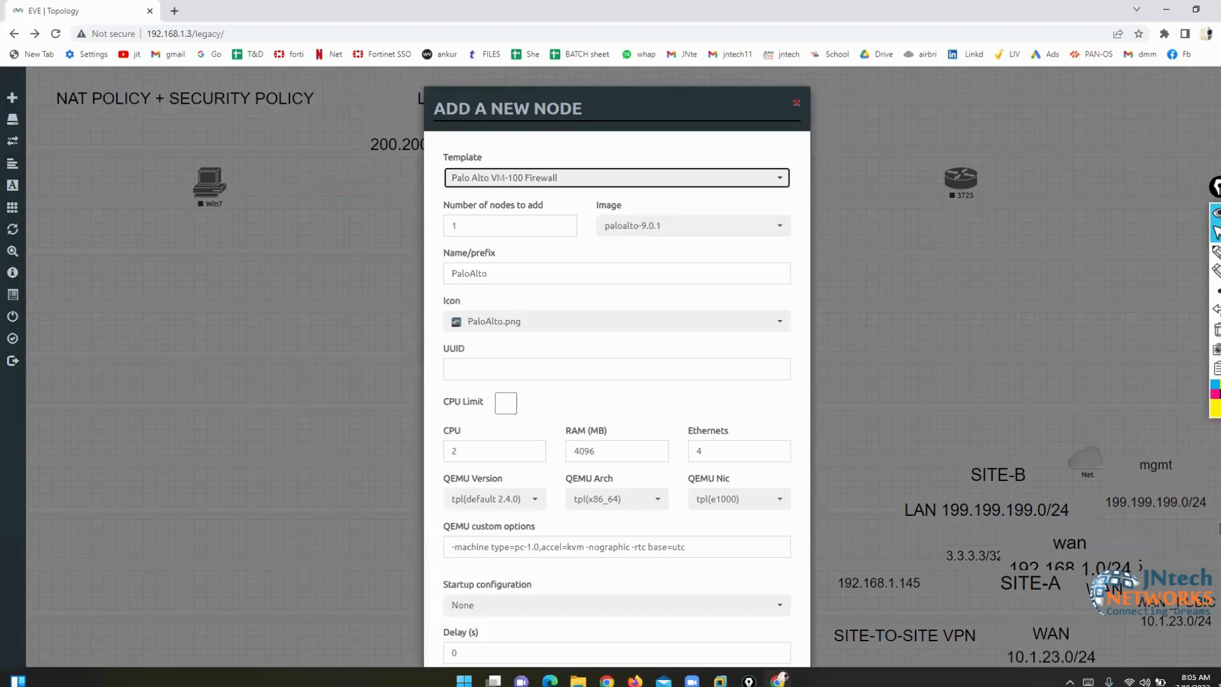
{"action": "scroll", "coordinate": [617, 368], "scroll_direction": "down", "scroll_amount": 2}
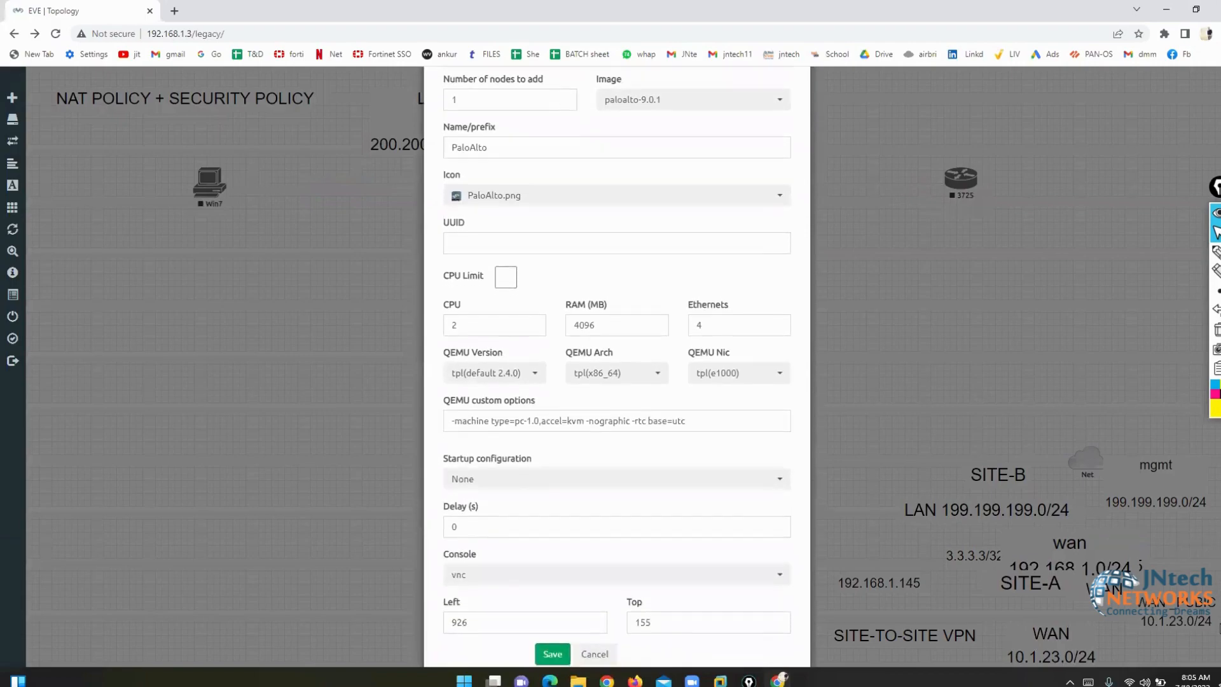
{"action": "left_click", "coordinate": [552, 654]}
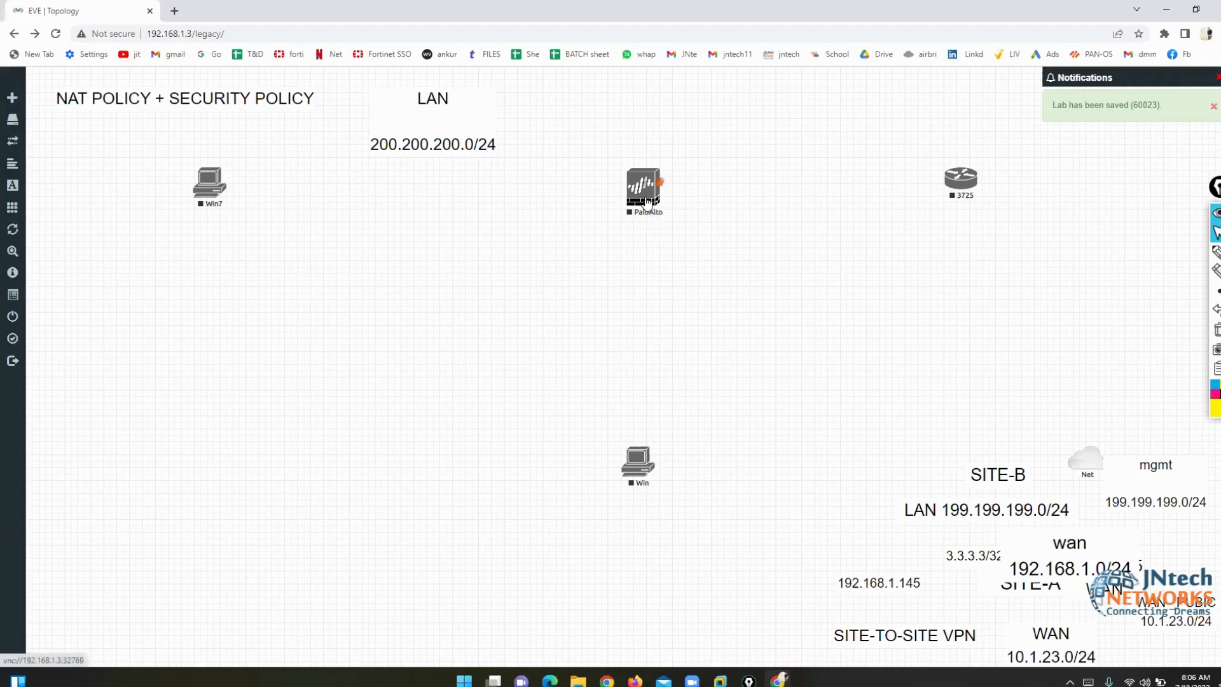
- Link the PaloAlto node's mgmt interface to the Win host
{"action": "left_click_drag", "start_coordinate": [646, 194], "coordinate": [639, 461]}
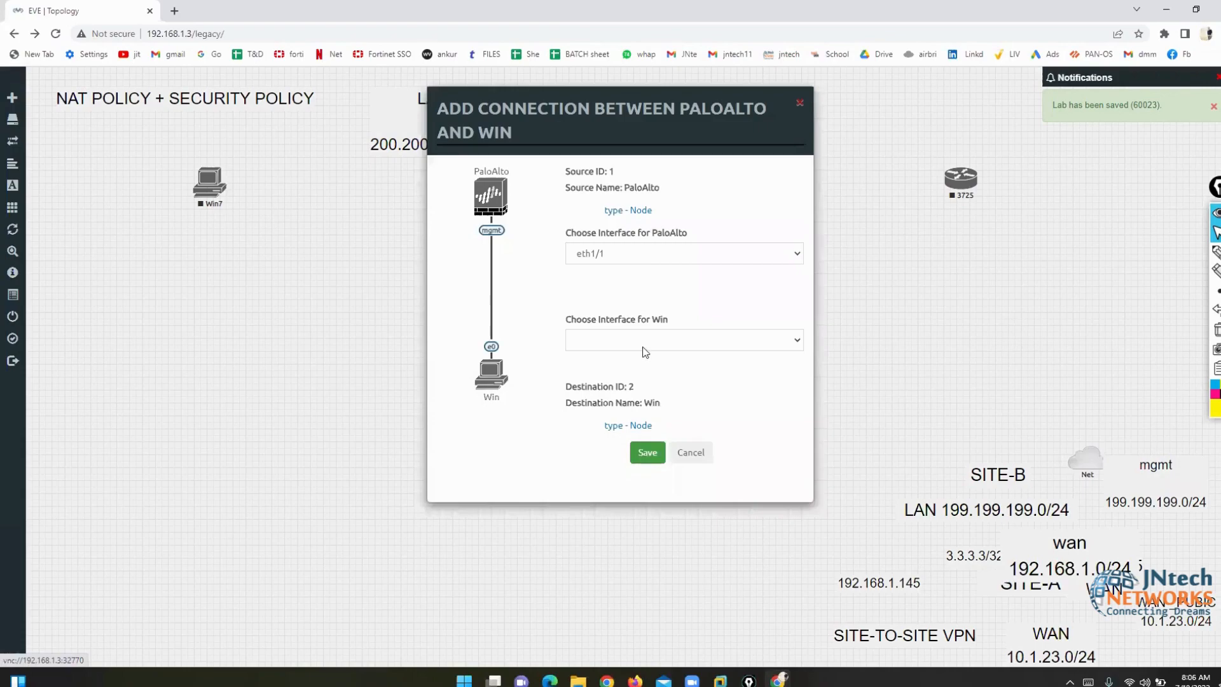
{"action": "left_click", "coordinate": [686, 459]}
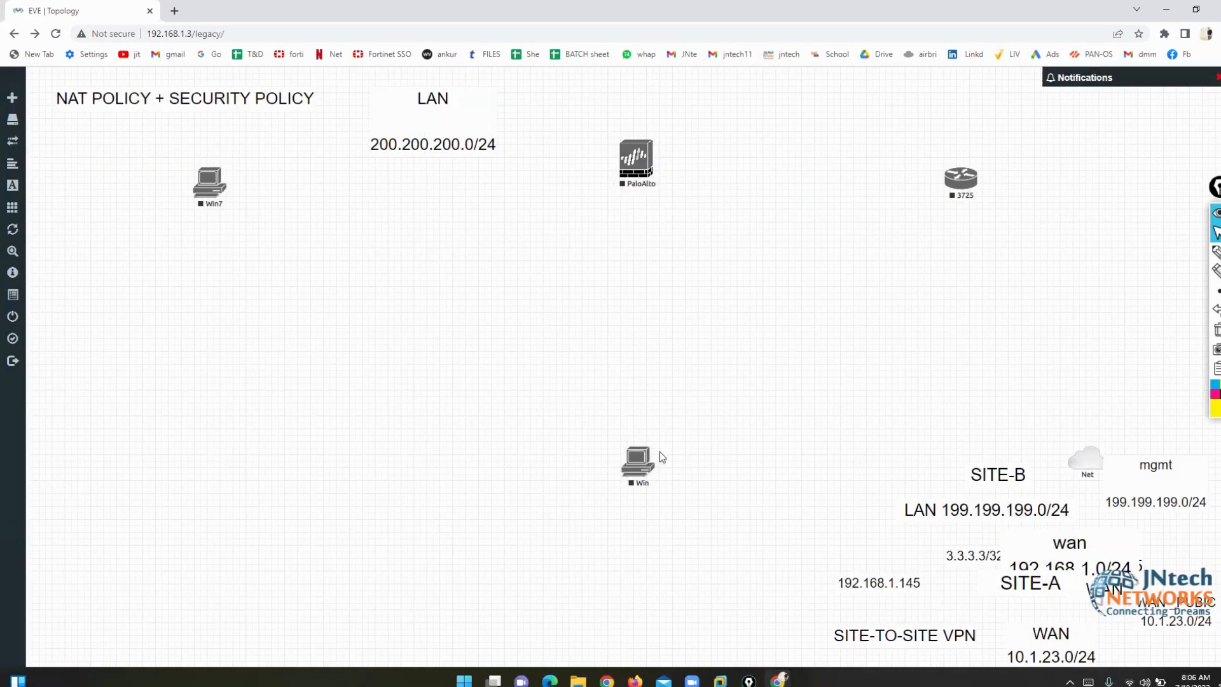
{"action": "left_click_drag", "start_coordinate": [654, 453], "coordinate": [644, 185]}
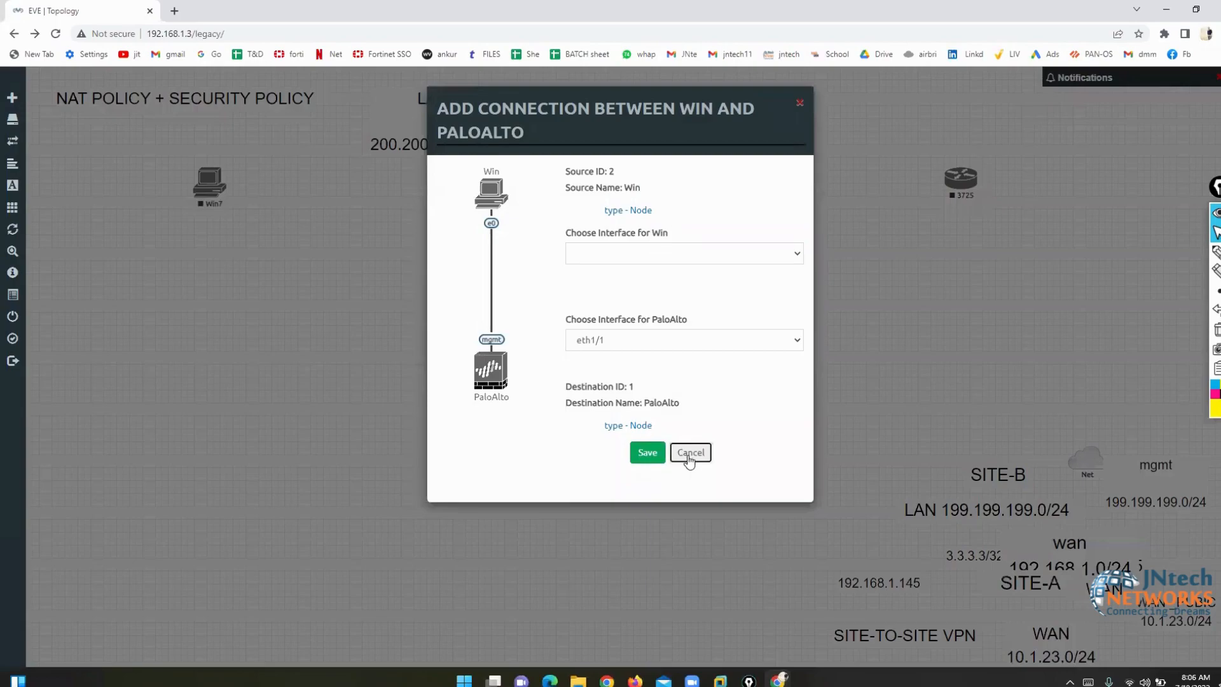
{"action": "left_click", "coordinate": [692, 457]}
{"action": "mouse_move", "coordinate": [655, 157]}
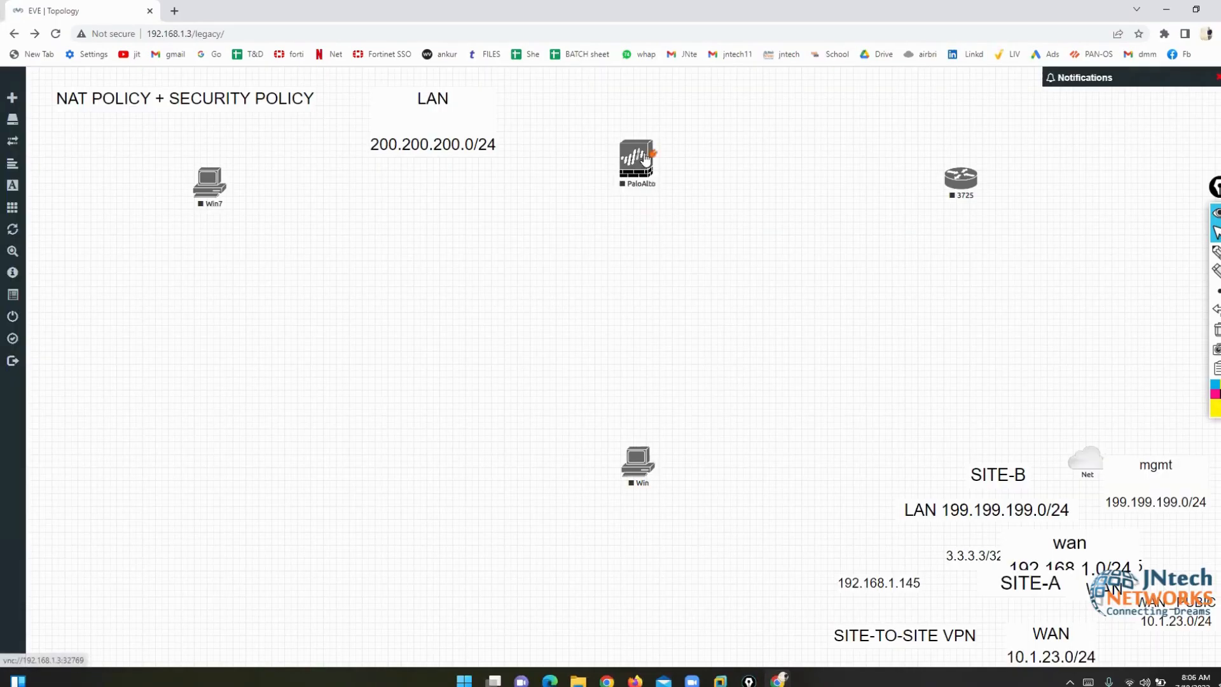
{"action": "left_click_drag", "start_coordinate": [655, 158], "coordinate": [643, 466]}
{"action": "left_click", "coordinate": [623, 261]}
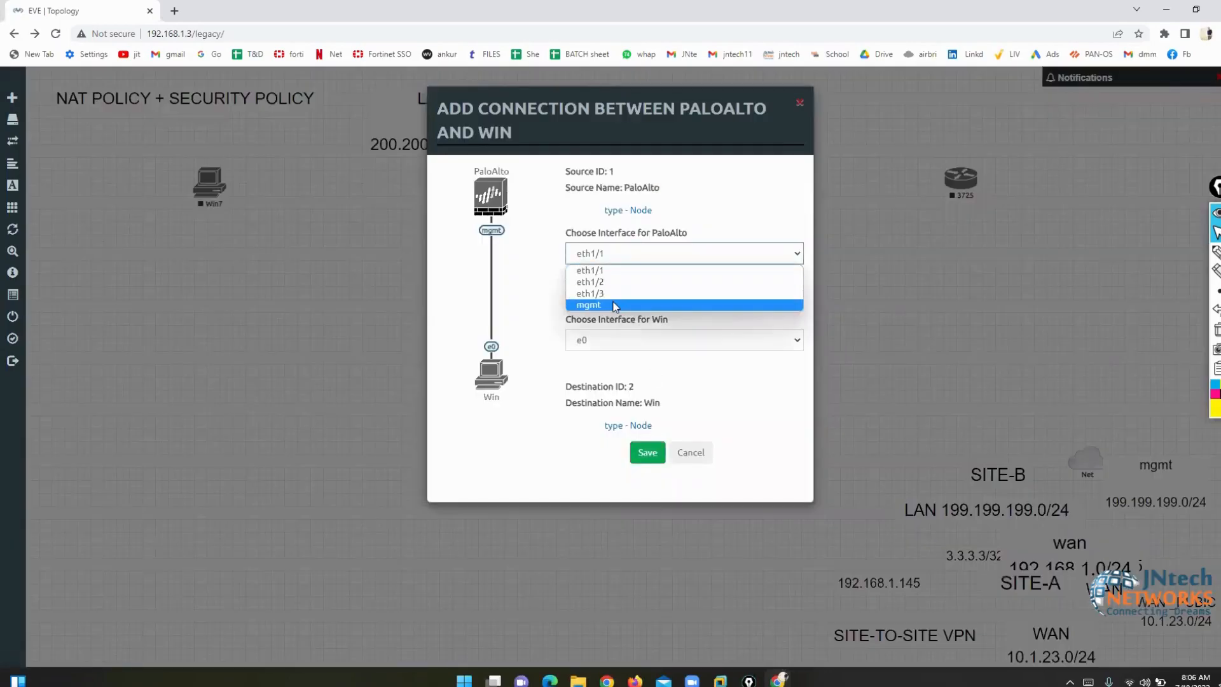
{"action": "left_click", "coordinate": [624, 306]}
{"action": "left_click", "coordinate": [647, 452]}
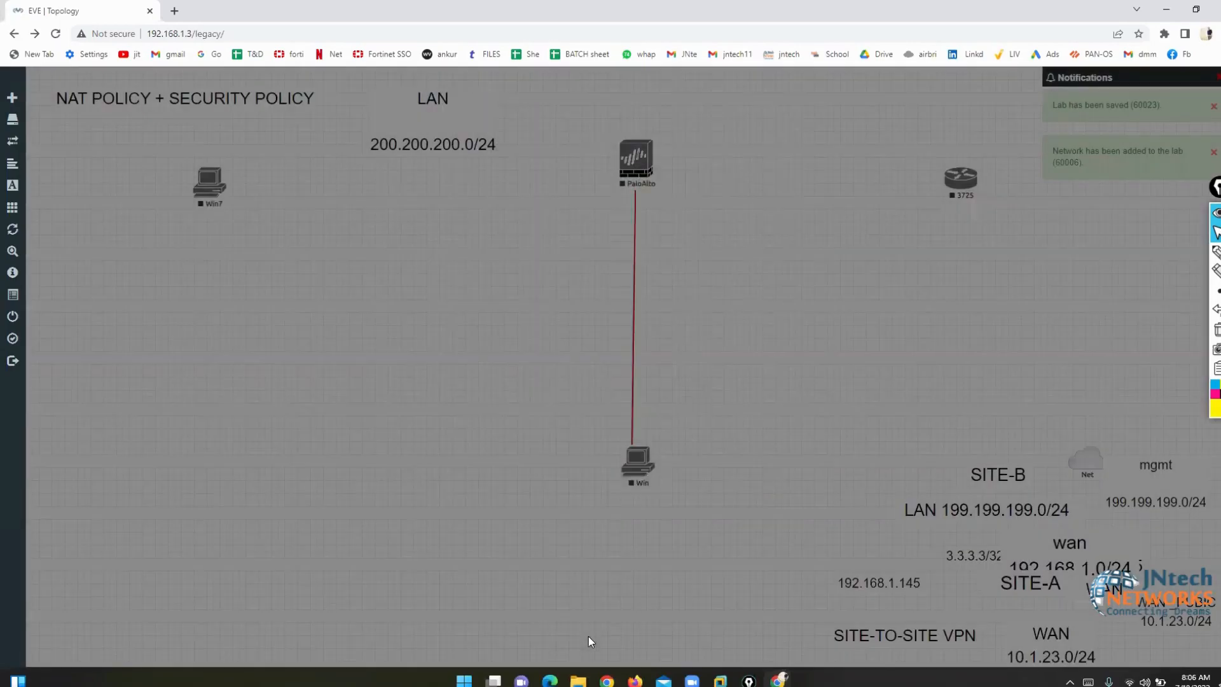
- Open File Explorer full screen and go to Documents > Zoom
{"action": "key", "text": "super+e"}
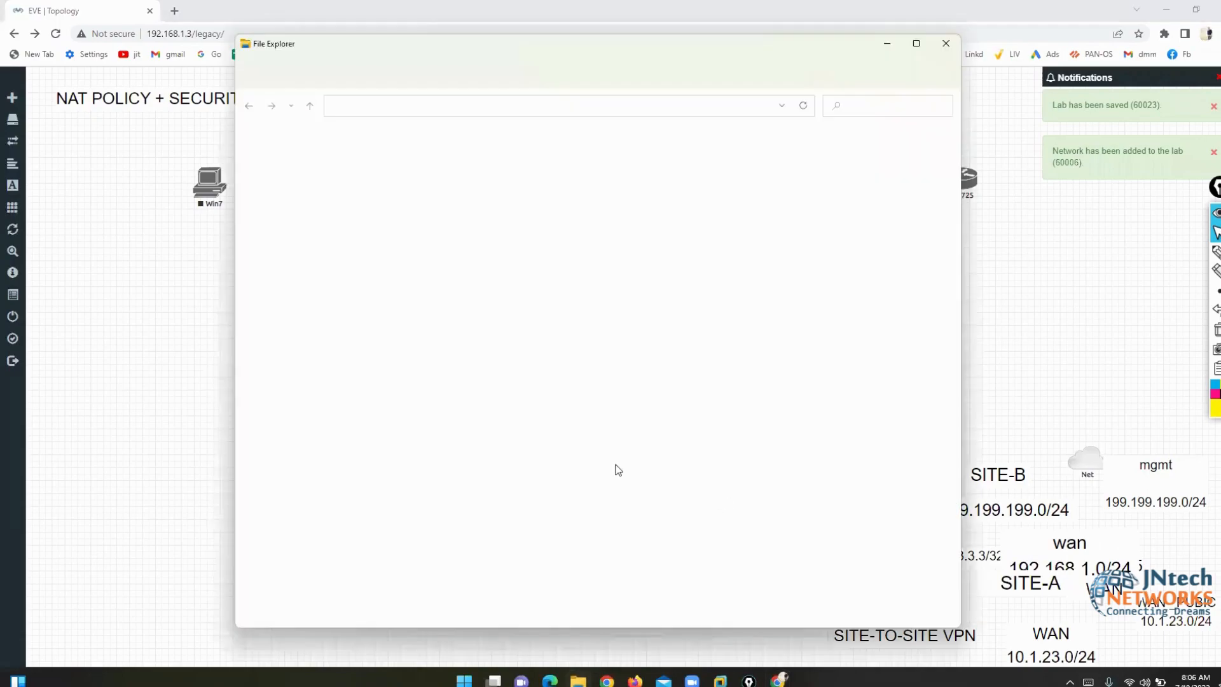
{"action": "left_click", "coordinate": [290, 234]}
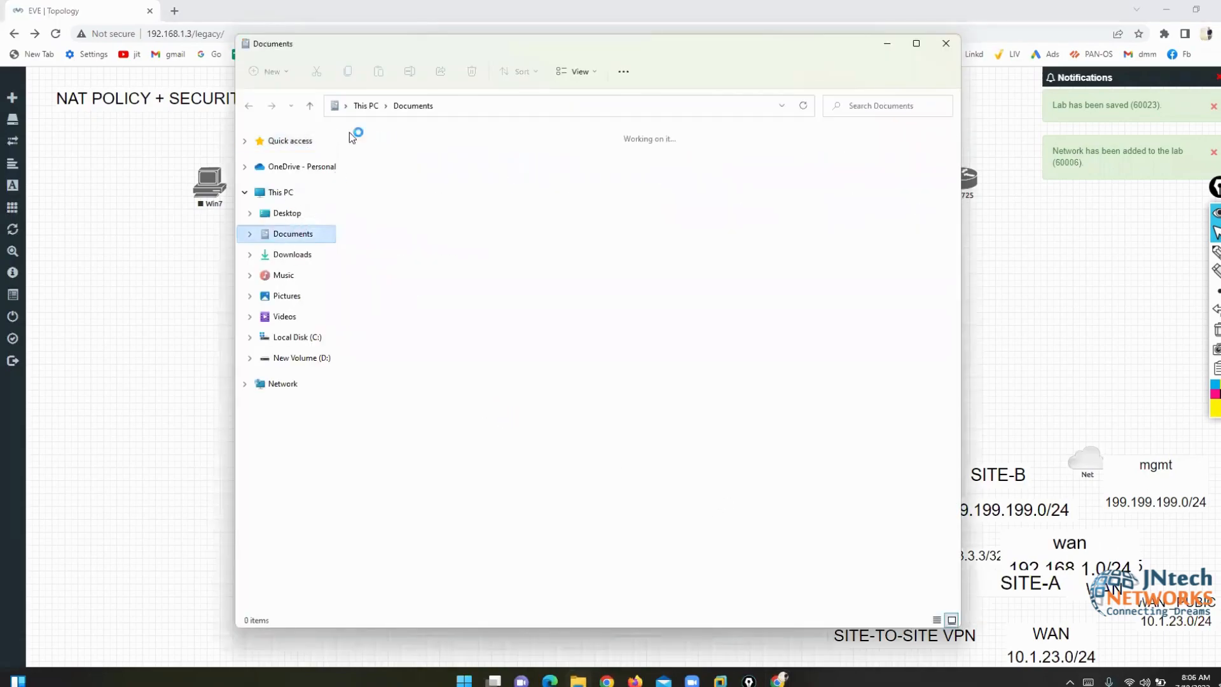
{"action": "double_click", "coordinate": [315, 47]}
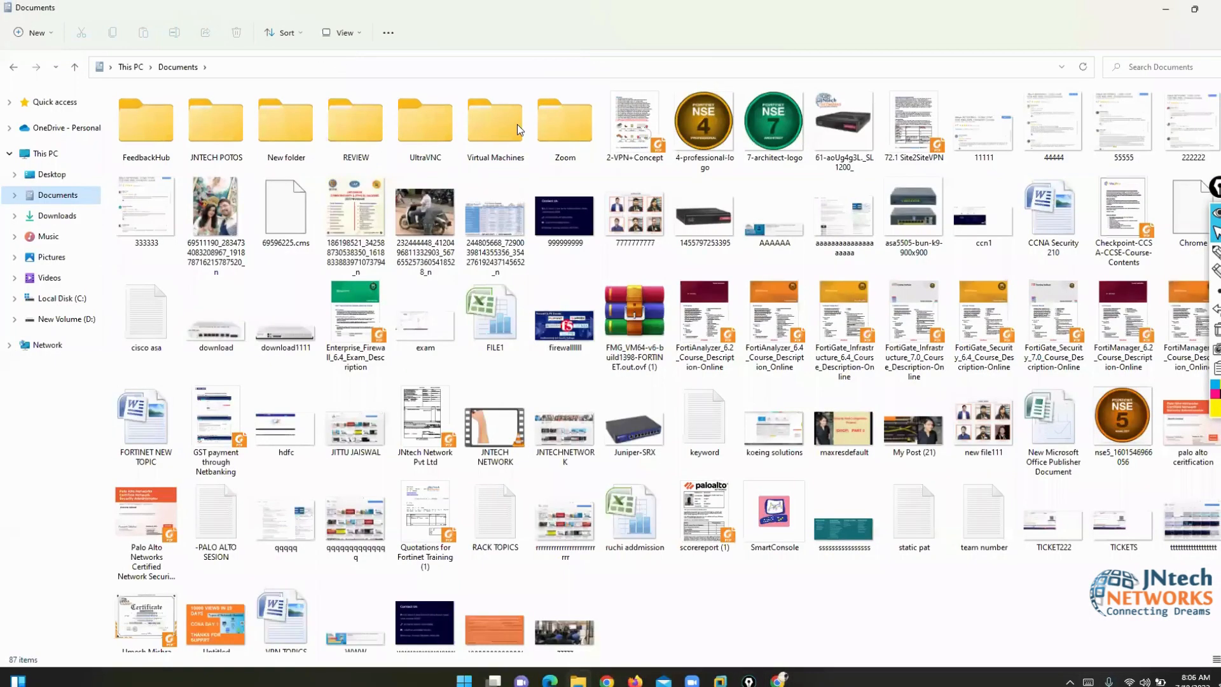
{"action": "double_click", "coordinate": [567, 131]}
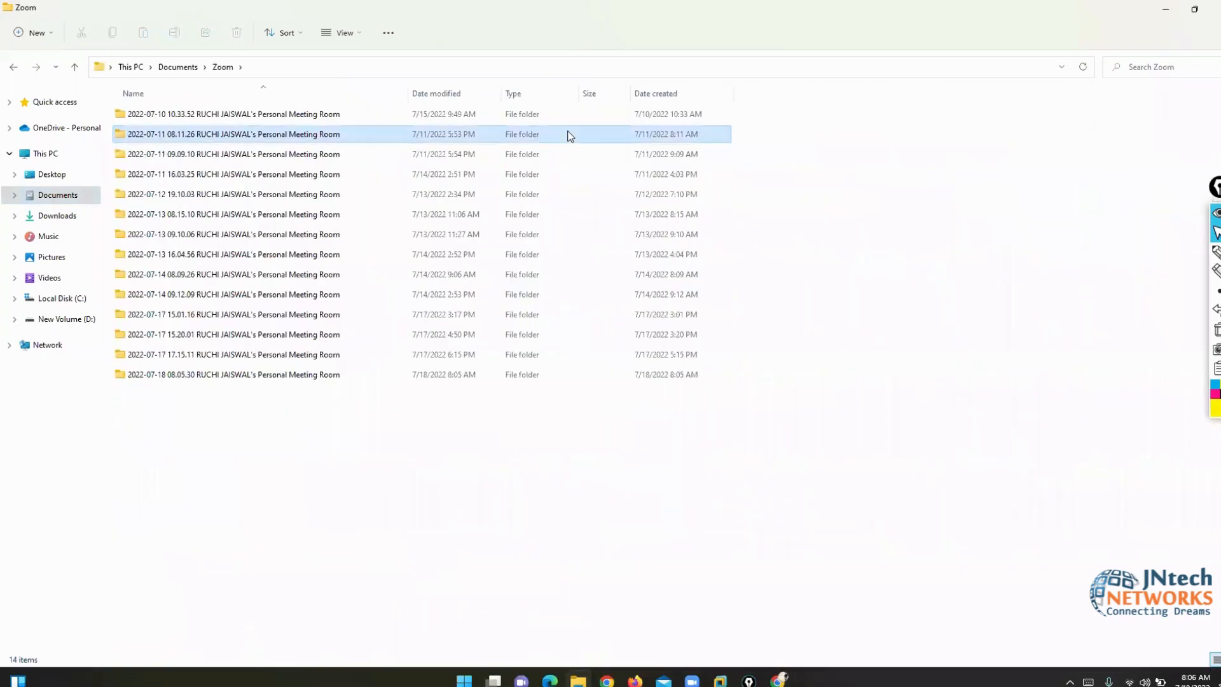
- Open the 2022-07-14 08.09.26 meeting folder and play its video file
{"action": "key", "text": "Down"}
{"action": "key", "text": "Down"}
{"action": "key", "text": "Down"}
{"action": "key", "text": "Down"}
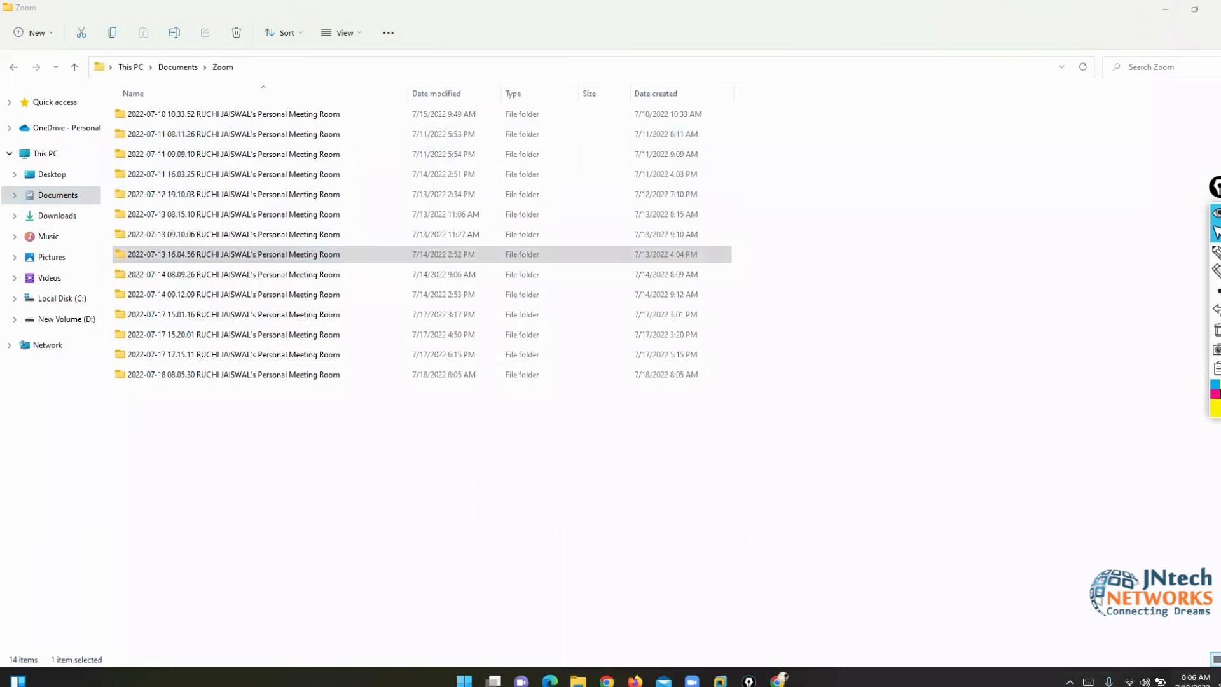
{"action": "left_click", "coordinate": [1194, 680]}
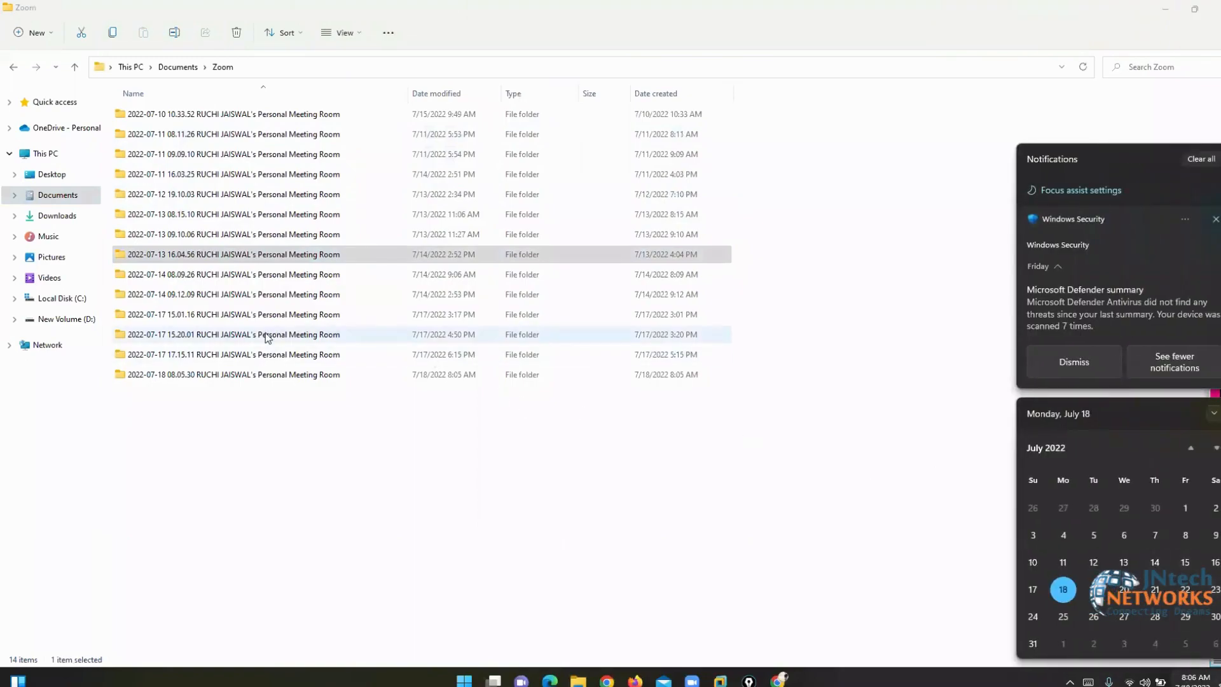
{"action": "double_click", "coordinate": [143, 278]}
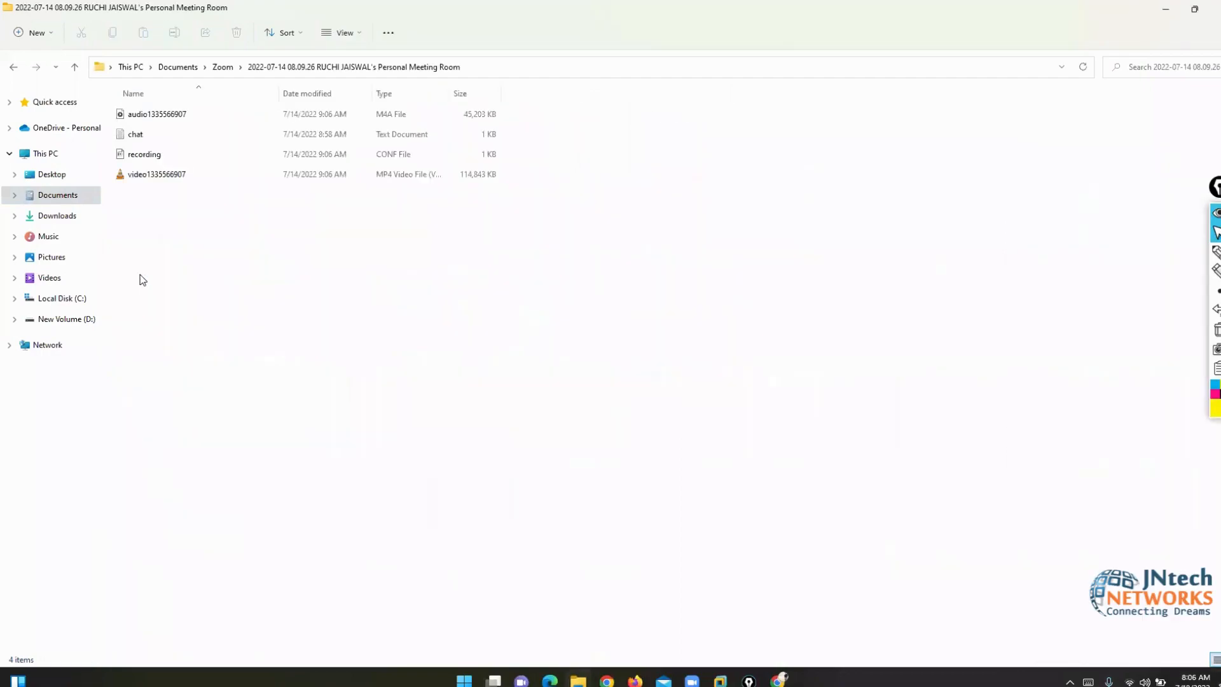
{"action": "key", "text": "Down"}
{"action": "key", "text": "Down"}
{"action": "key", "text": "Down"}
{"action": "key", "text": "Down"}
{"action": "key", "text": "Return"}
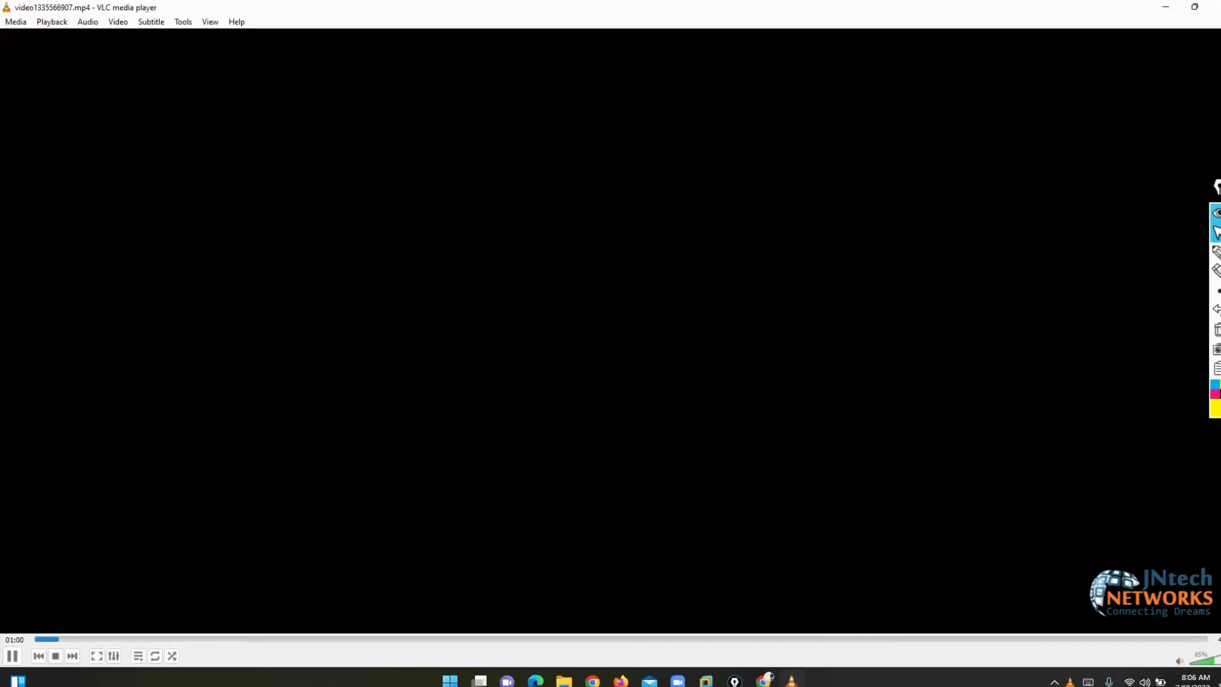
- Skim the recording past 23:30 through the commit, ping test, 199.199.199.1 and Interfaces parts
{"action": "key", "text": "Right"}
{"action": "key", "text": "Right"}
{"action": "key", "text": "Right"}
{"action": "key", "text": "Right"}
{"action": "key", "text": "Right"}
{"action": "key", "text": "Right"}
{"action": "key", "text": "Right"}
{"action": "key", "text": "Right"}
{"action": "key", "text": "Right"}
{"action": "key", "text": "Right"}
{"action": "key", "text": "Right"}
{"action": "key", "text": "Right"}
{"action": "key", "text": "Right"}
{"action": "key", "text": "Right"}
{"action": "key", "text": "Right"}
{"action": "key", "text": "Right"}
{"action": "key", "text": "Right"}
{"action": "key", "text": "Right"}
{"action": "key", "text": "Right"}
{"action": "key", "text": "Right"}
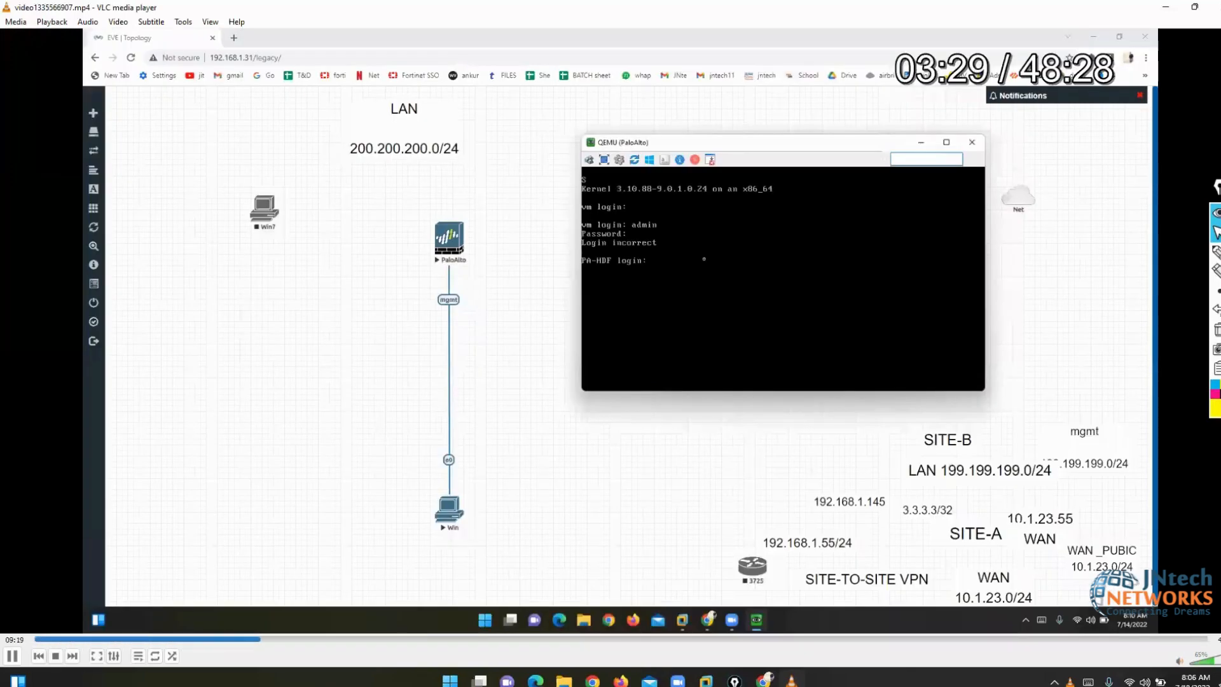
{"action": "key", "text": "Right"}
{"action": "key", "text": "Right"}
{"action": "key", "text": "Right"}
{"action": "key", "text": "Right"}
{"action": "key", "text": "Right"}
{"action": "key", "text": "Right"}
{"action": "key", "text": "Right"}
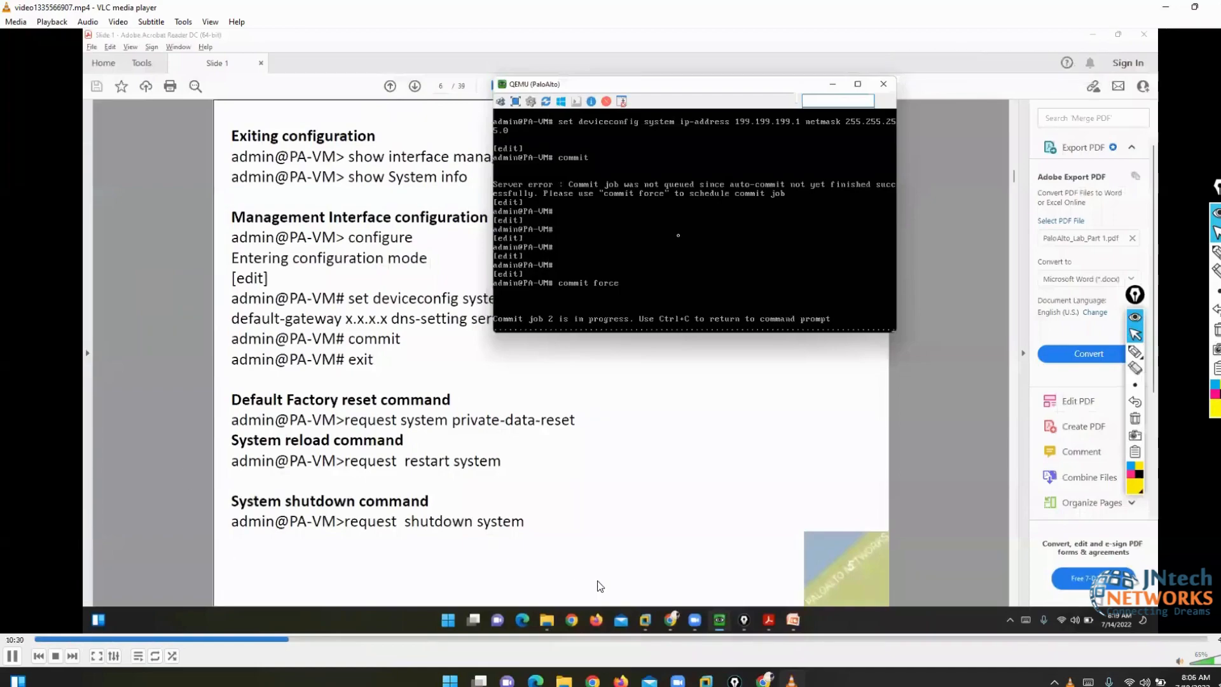
{"action": "left_click", "coordinate": [603, 639]}
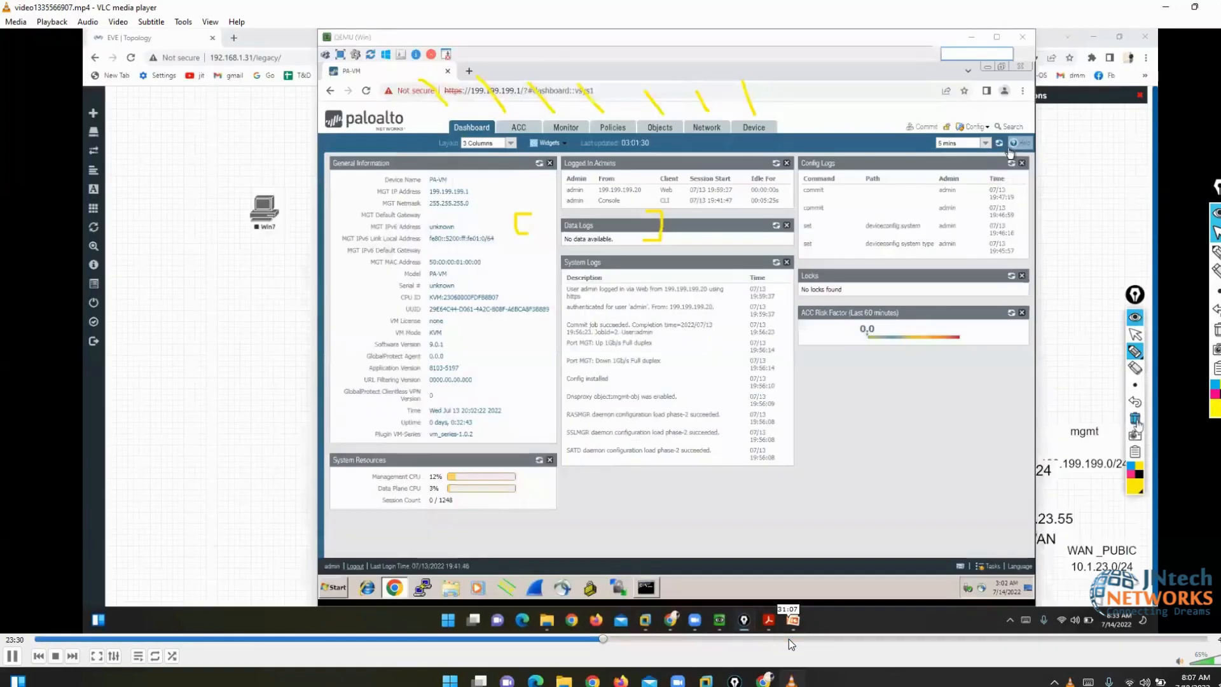
{"action": "left_click", "coordinate": [789, 639]}
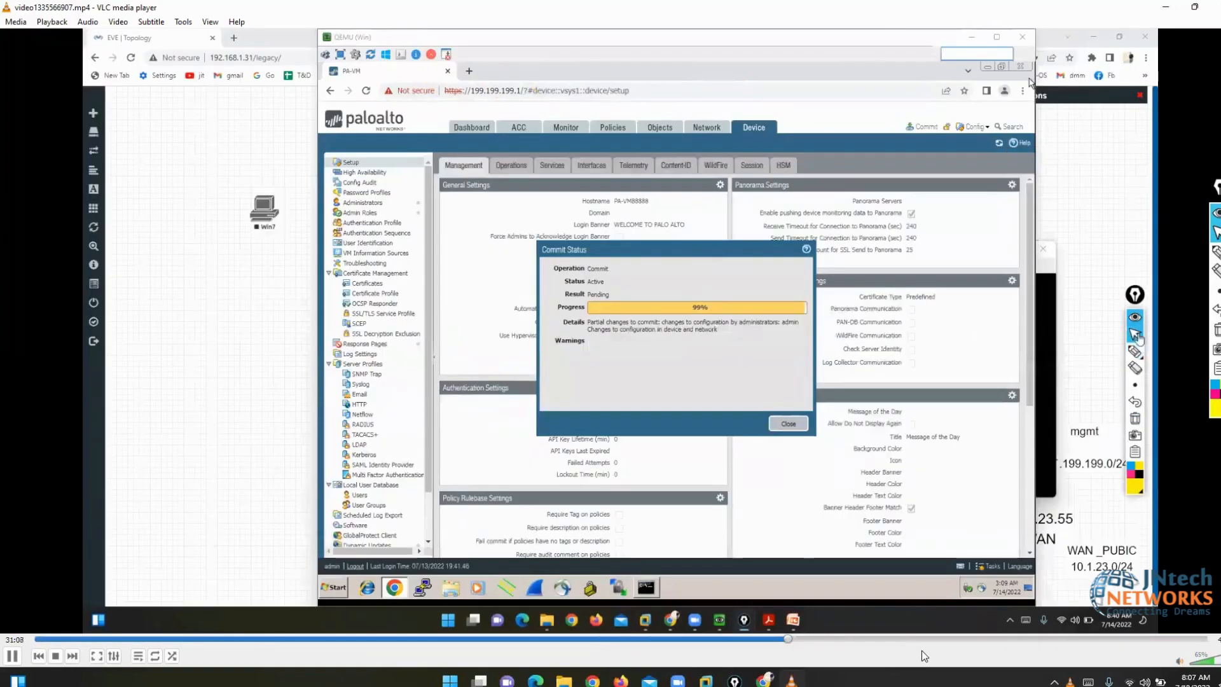
{"action": "left_click", "coordinate": [938, 639]}
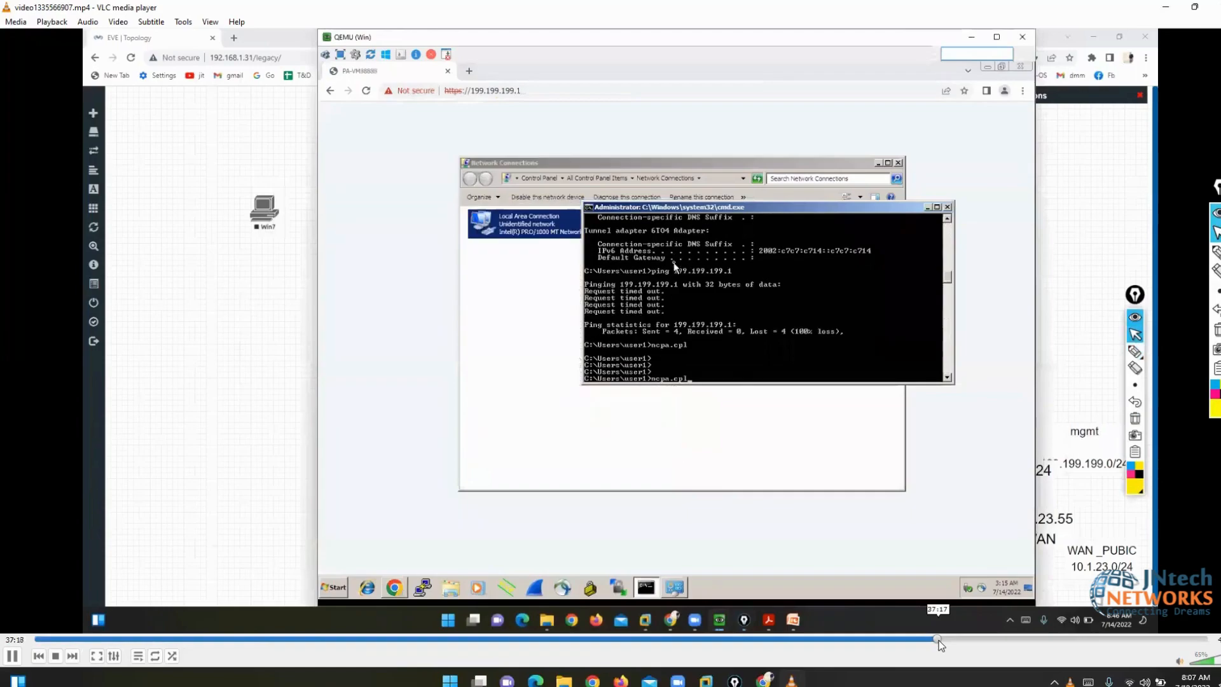
{"action": "left_click", "coordinate": [973, 639]}
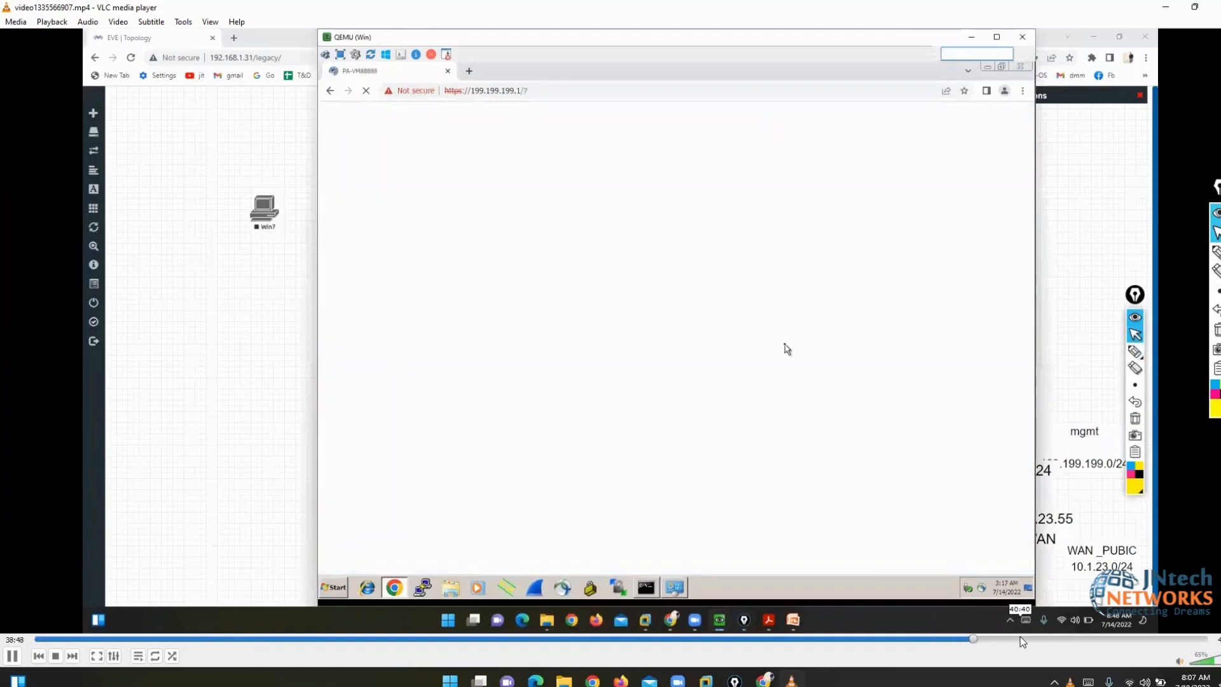
{"action": "left_click", "coordinate": [1019, 639]}
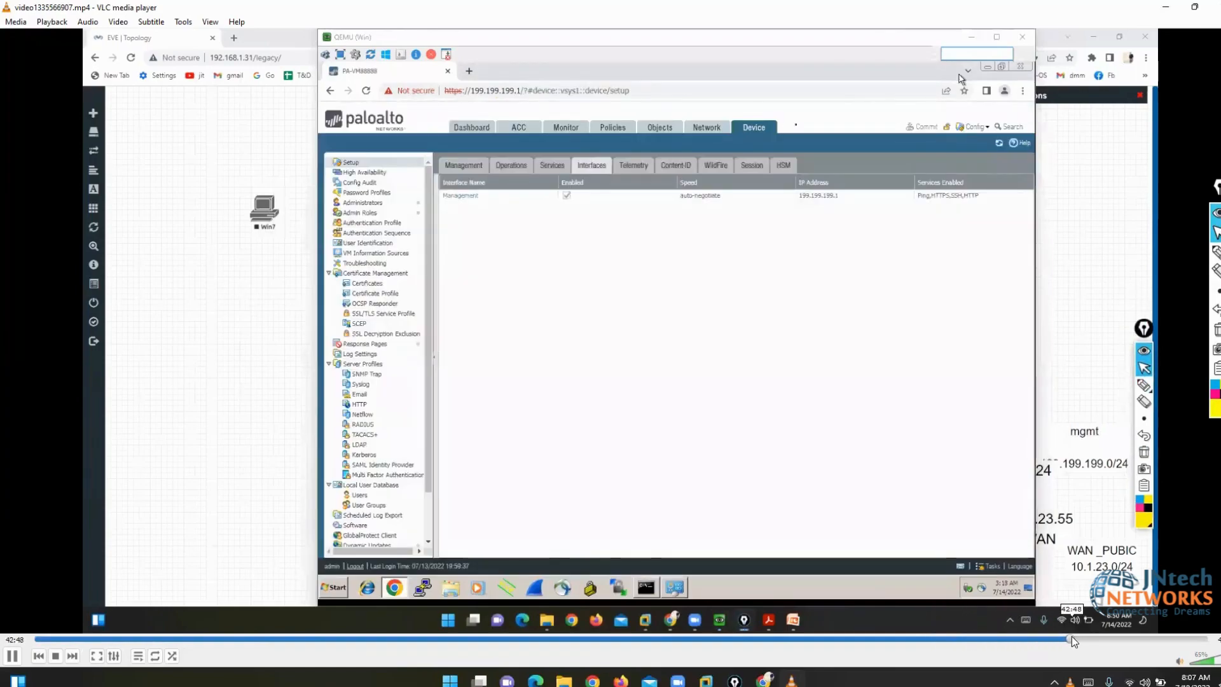
{"action": "left_click", "coordinate": [1118, 638]}
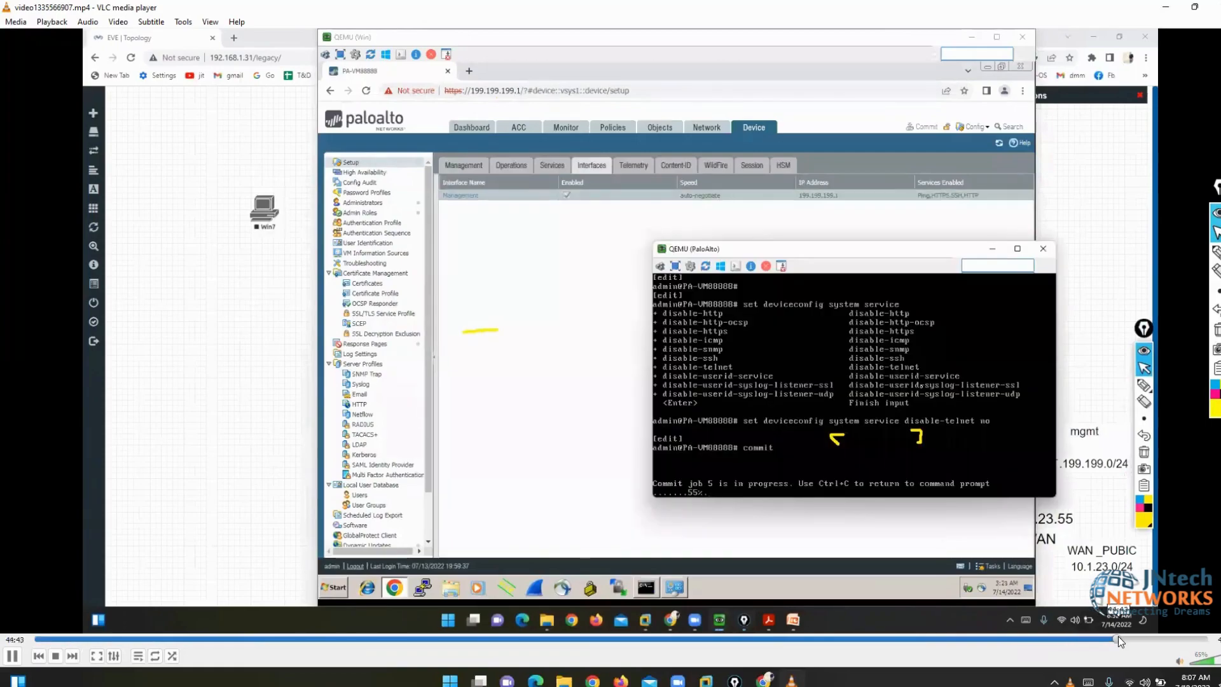
- Skim the lab guide slides on default and http services, then close VLC and File Explorer
{"action": "left_click", "coordinate": [1154, 638]}
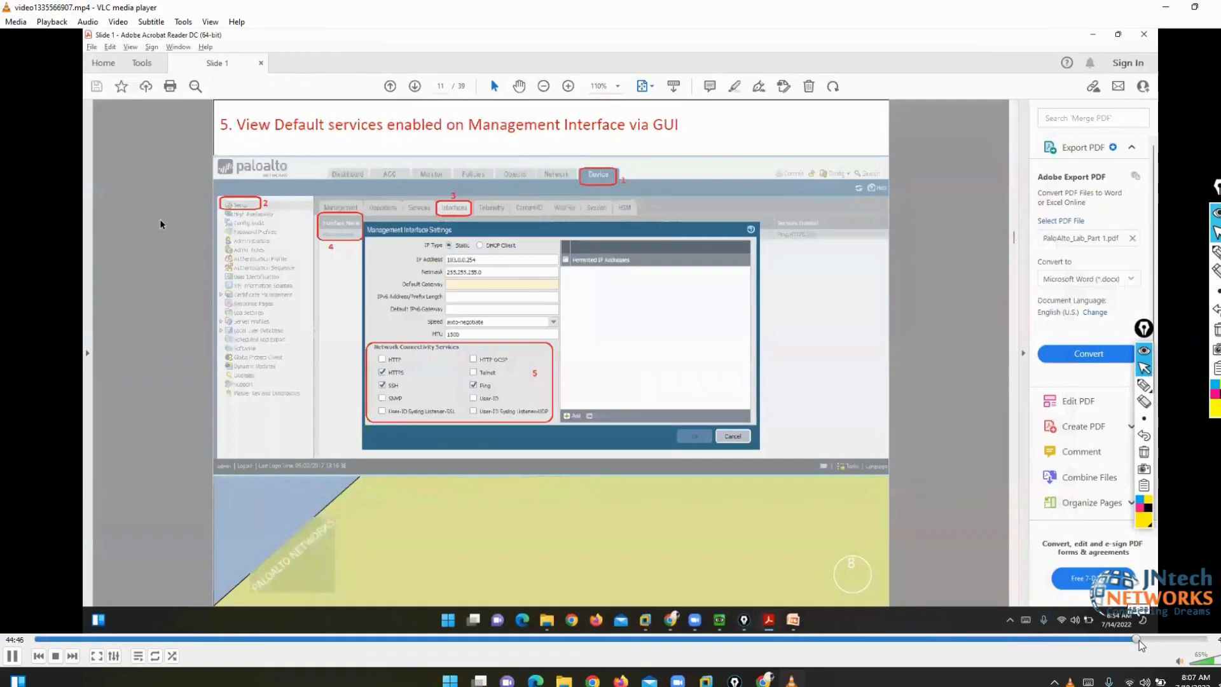
{"action": "left_click", "coordinate": [1138, 638]}
{"action": "left_click", "coordinate": [1161, 640]}
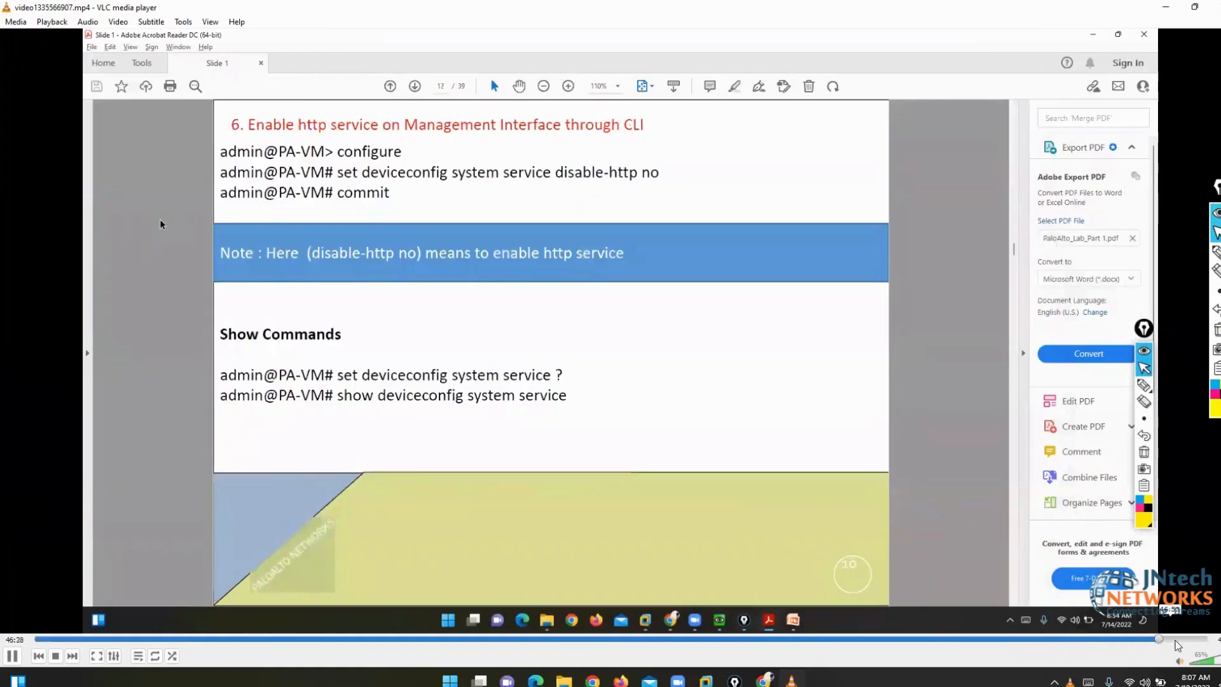
{"action": "left_click", "coordinate": [1185, 639]}
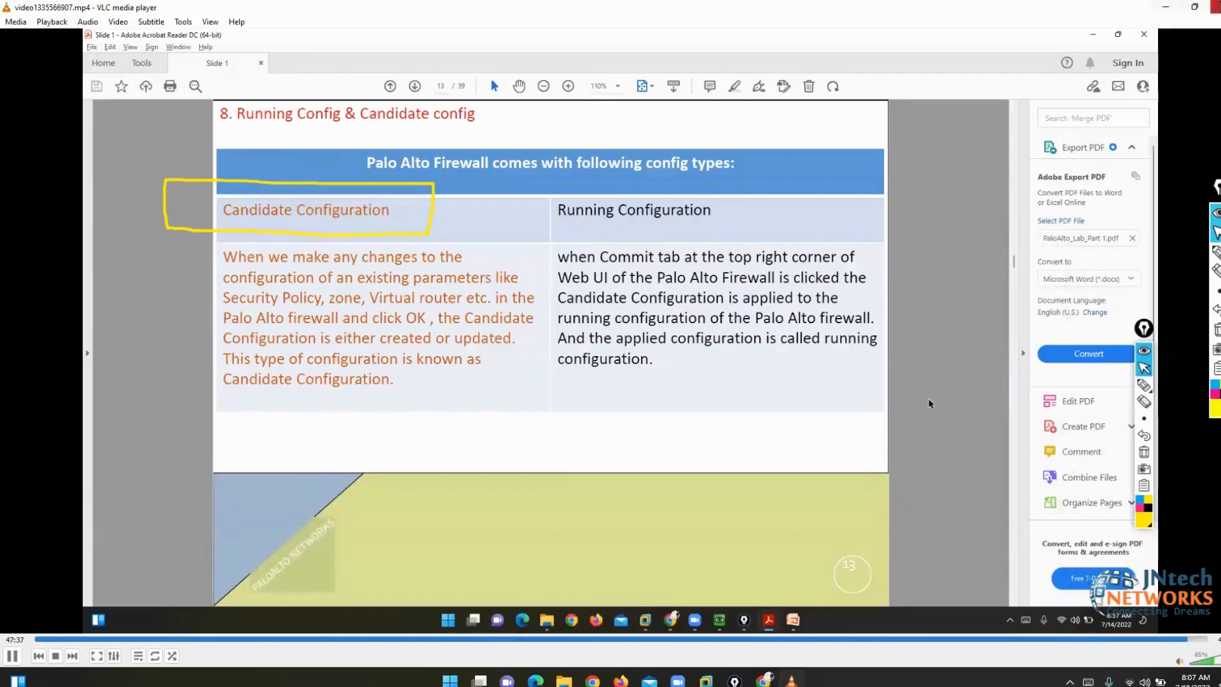
{"action": "left_click", "coordinate": [1217, 7]}
{"action": "left_click", "coordinate": [1217, 6]}
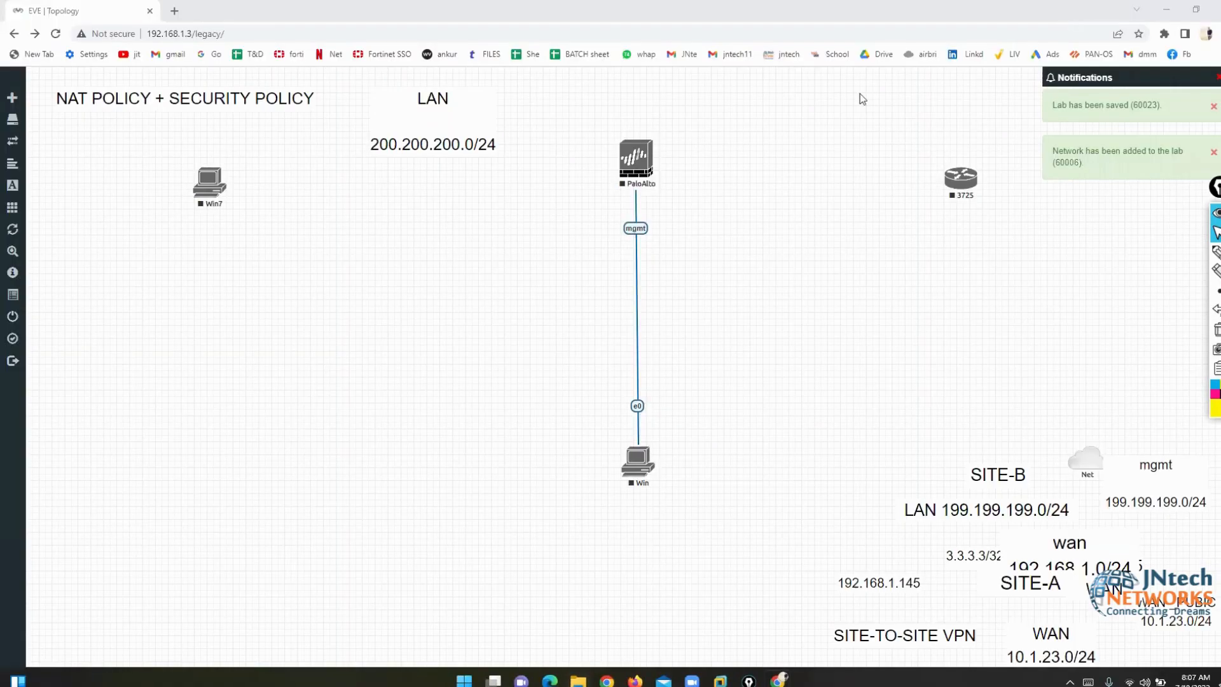
- Start the PaloAlto firewall node from its right-click menu
{"action": "right_click", "coordinate": [636, 159]}
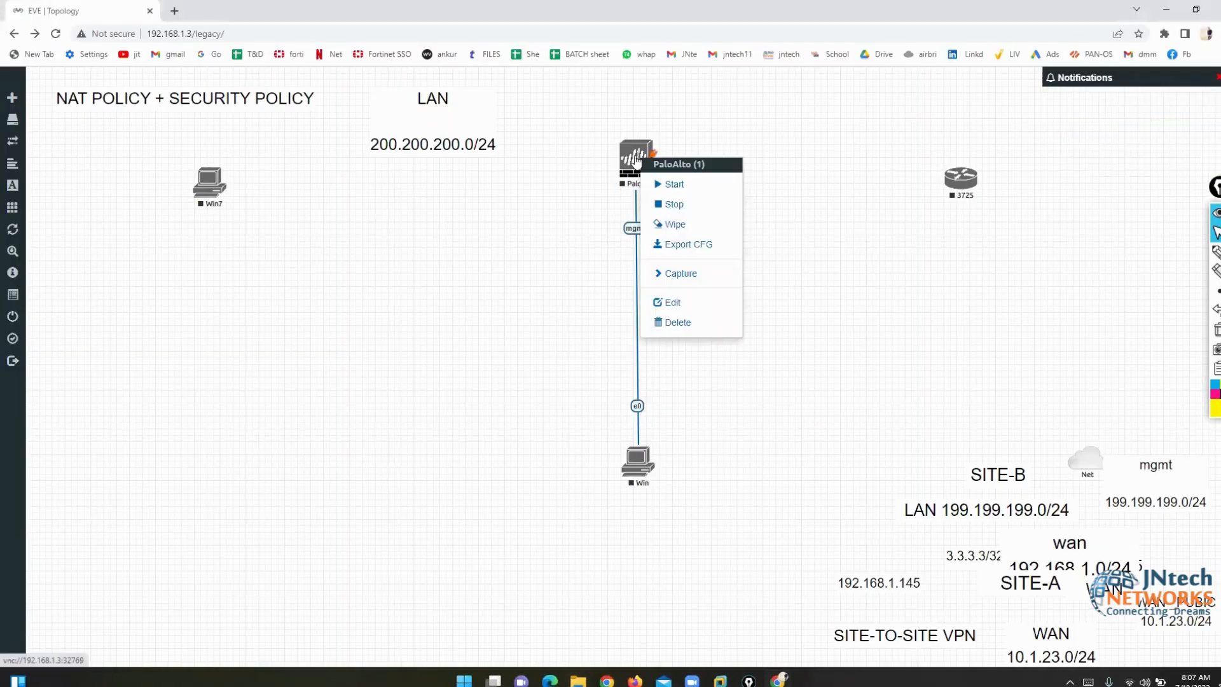
{"action": "left_click", "coordinate": [669, 184]}
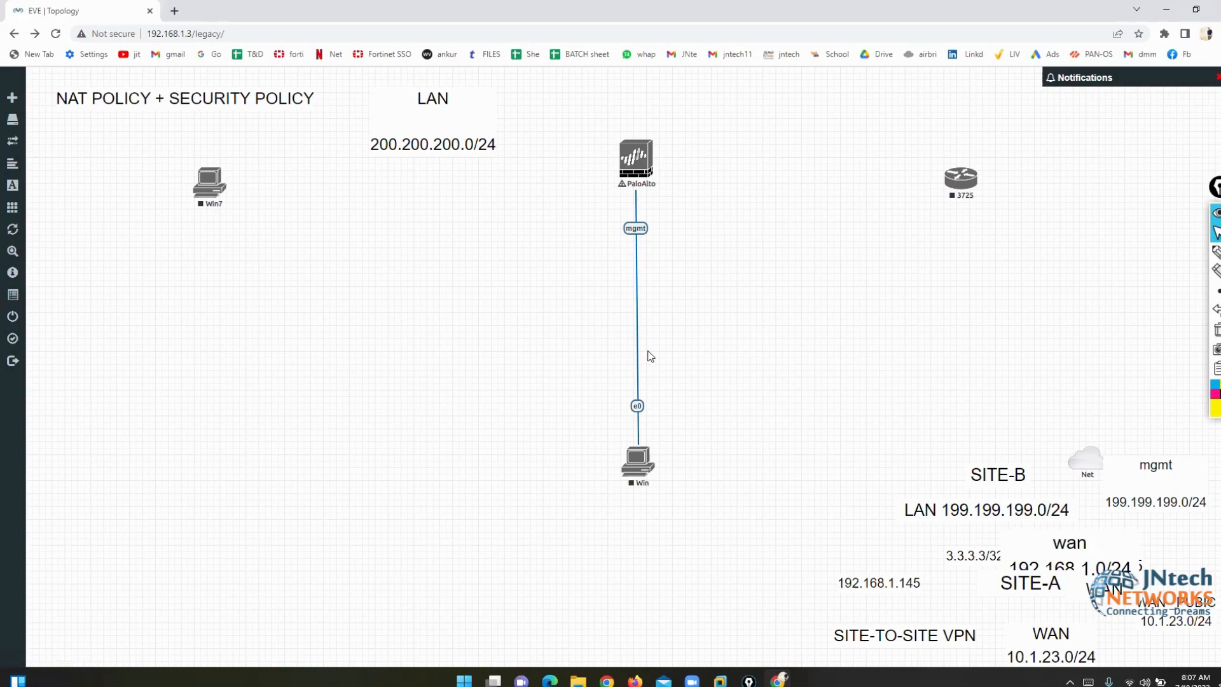
{"action": "left_click", "coordinate": [579, 680]}
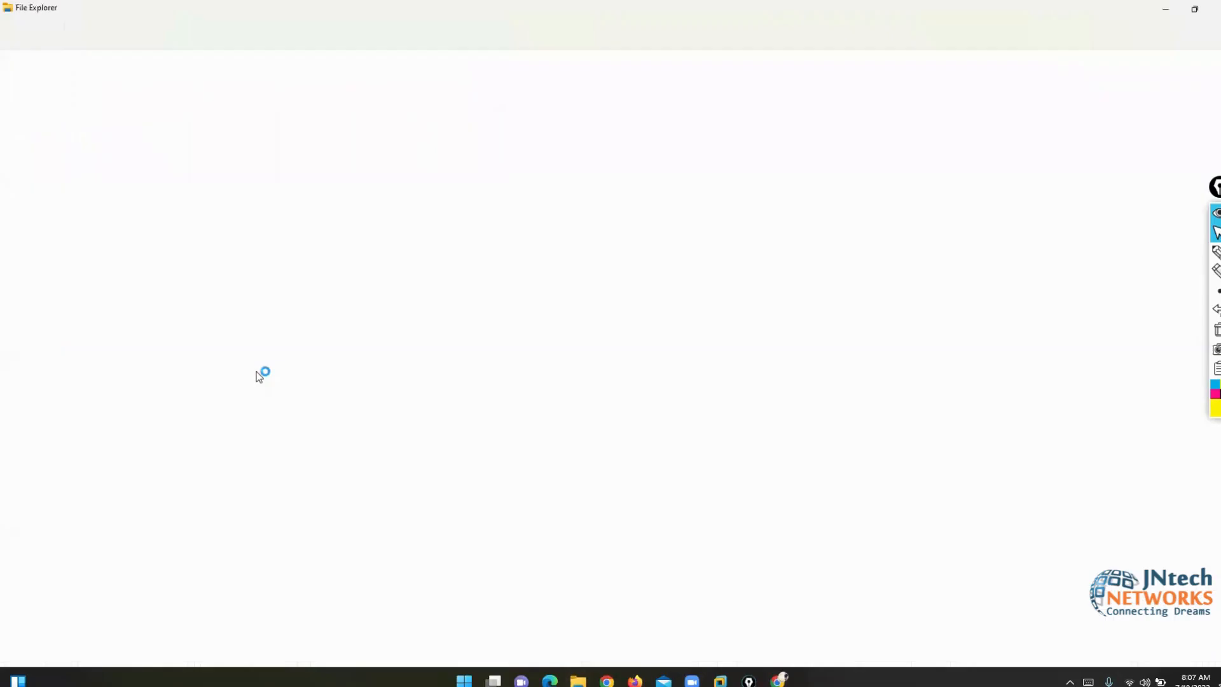
- Open PaloAlto_Lab_Part 1 from New Volume (D:) > PALO ALTO, then return to EVE-NG
{"action": "left_click", "coordinate": [68, 321]}
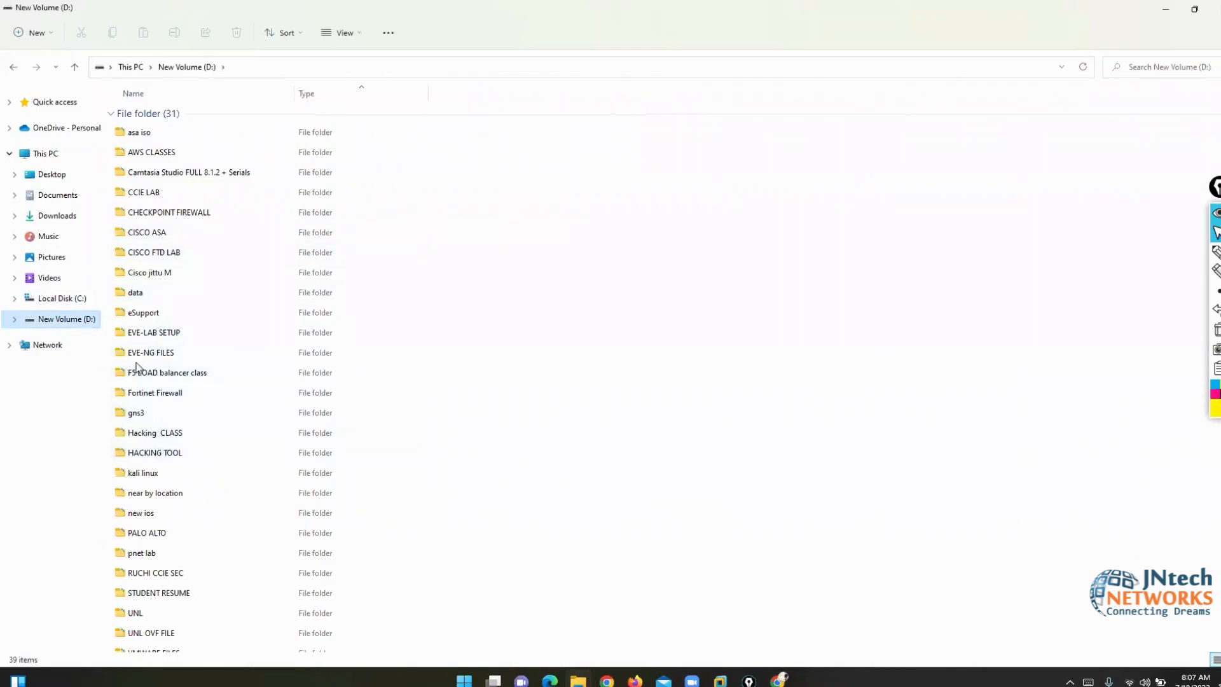
{"action": "double_click", "coordinate": [142, 536]}
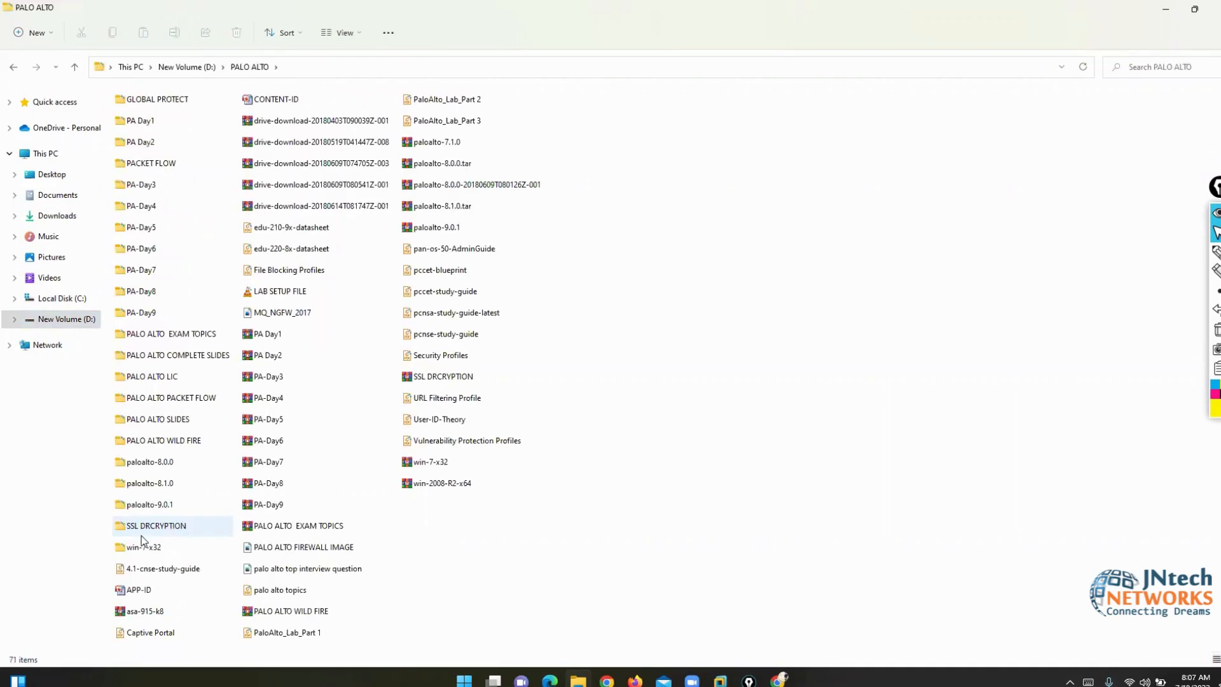
{"action": "key", "text": "Down"}
{"action": "key", "text": "Down"}
{"action": "key", "text": "Down"}
{"action": "key", "text": "Down"}
{"action": "key", "text": "Down"}
{"action": "key", "text": "Down"}
{"action": "key", "text": "Down"}
{"action": "key", "text": "Down"}
{"action": "key", "text": "Down"}
{"action": "key", "text": "Down"}
{"action": "key", "text": "Down"}
{"action": "key", "text": "Down"}
{"action": "key", "text": "Down"}
{"action": "key", "text": "Right"}
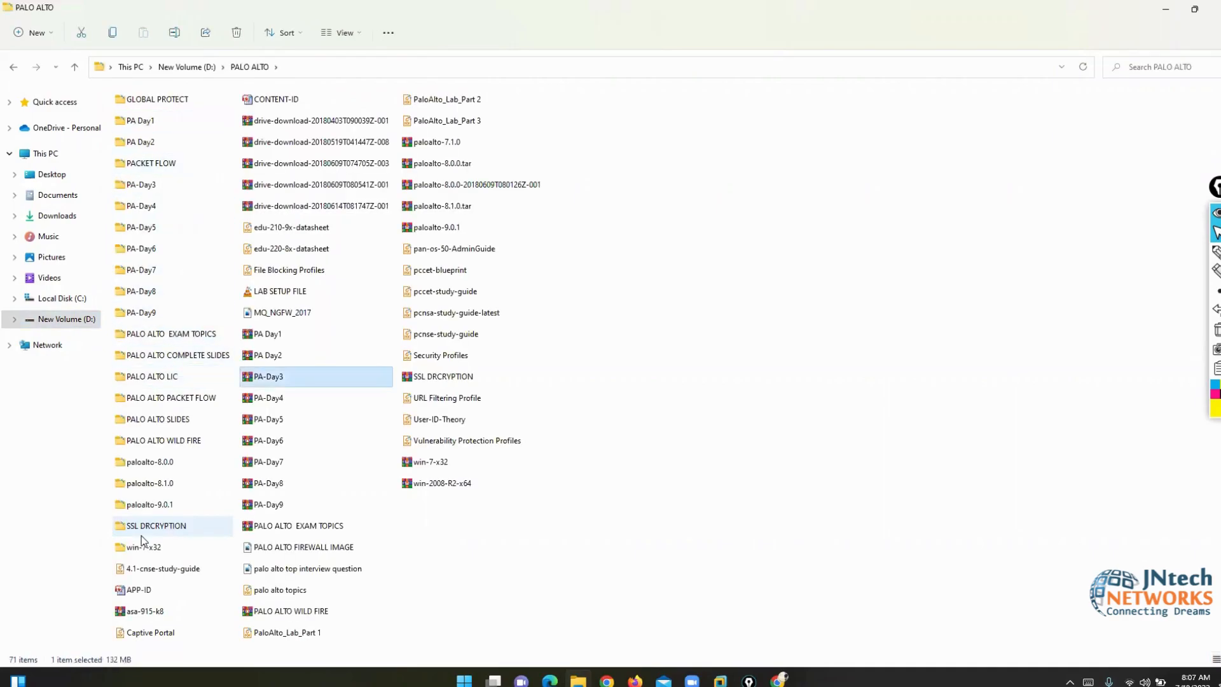
{"action": "left_click", "coordinate": [292, 636]}
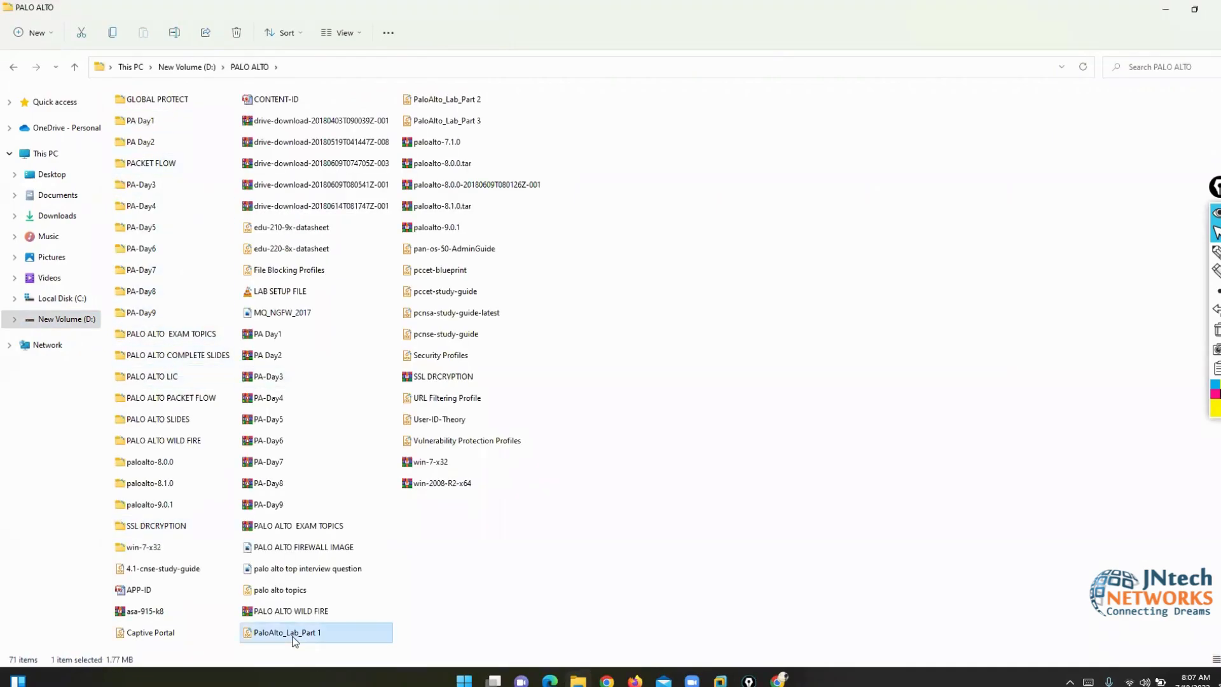
{"action": "double_click", "coordinate": [292, 636]}
{"action": "left_click", "coordinate": [777, 679]}
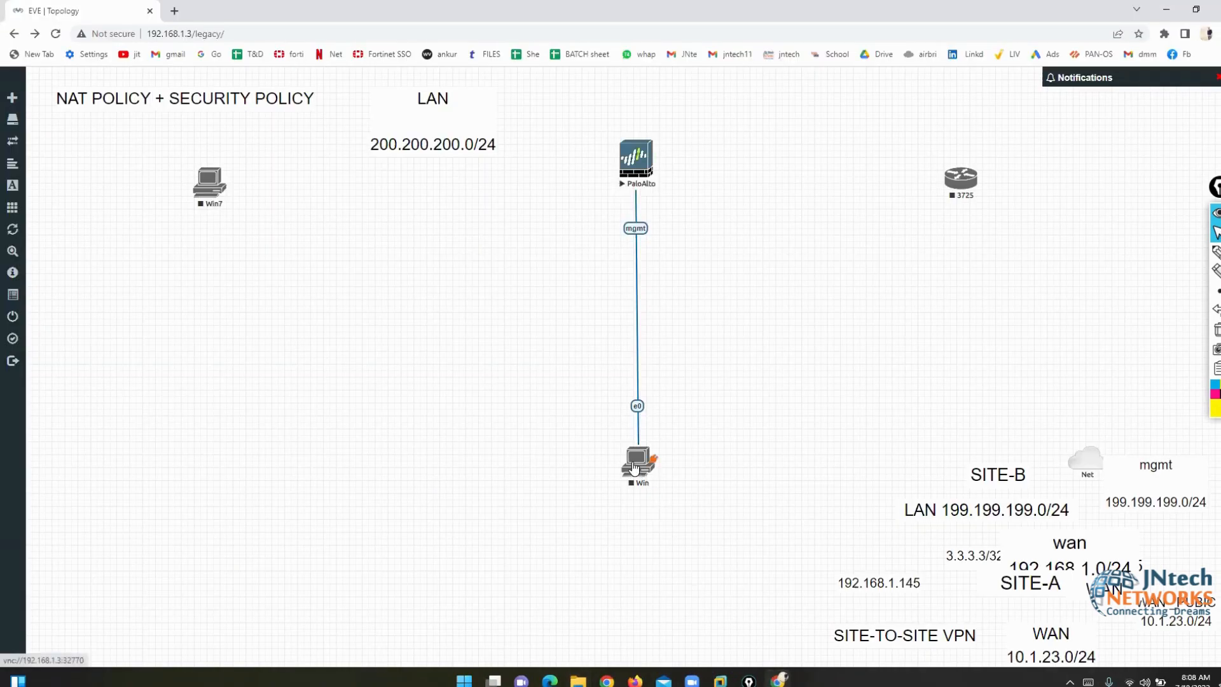
- Launch the PaloAlto console via ultravnc_wrapper and view the PanOS bootloader
{"action": "left_click", "coordinate": [640, 163]}
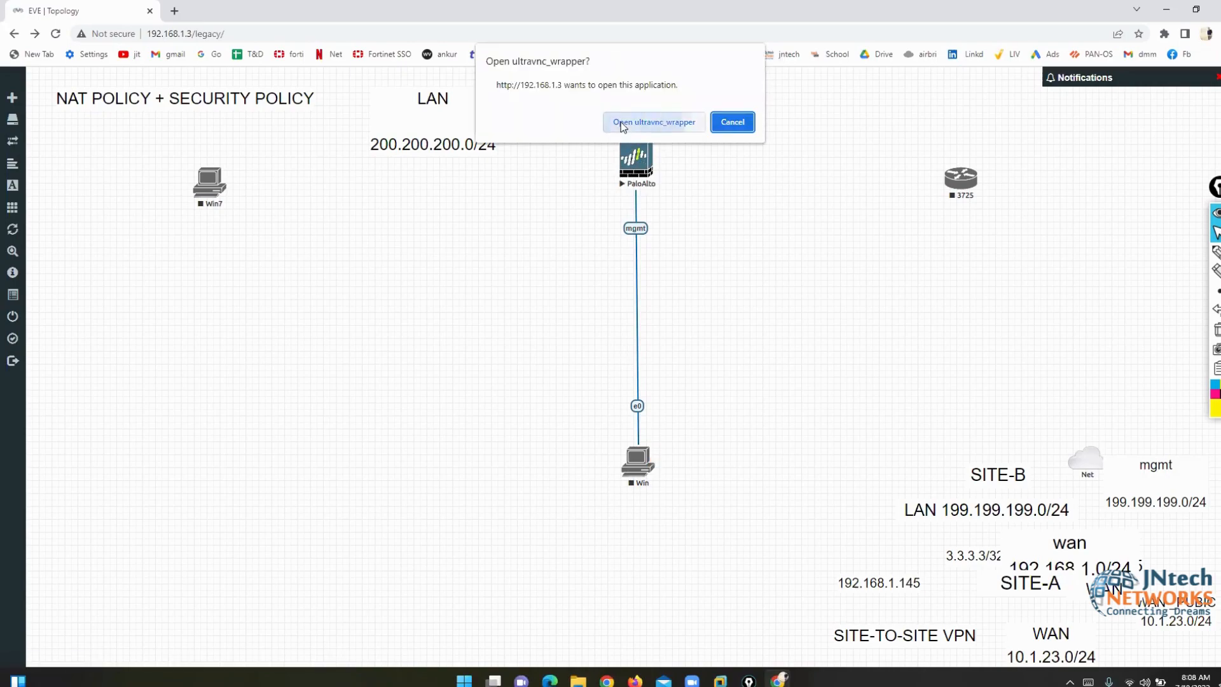
{"action": "left_click", "coordinate": [622, 126]}
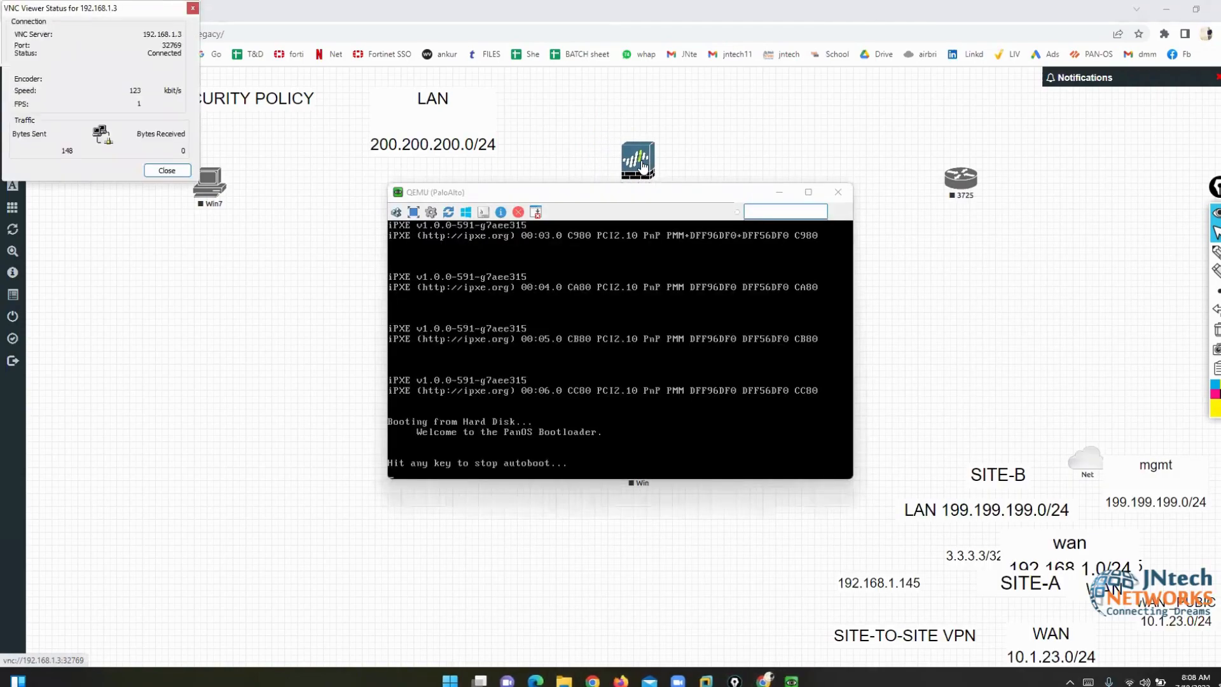
{"action": "left_click", "coordinate": [638, 170]}
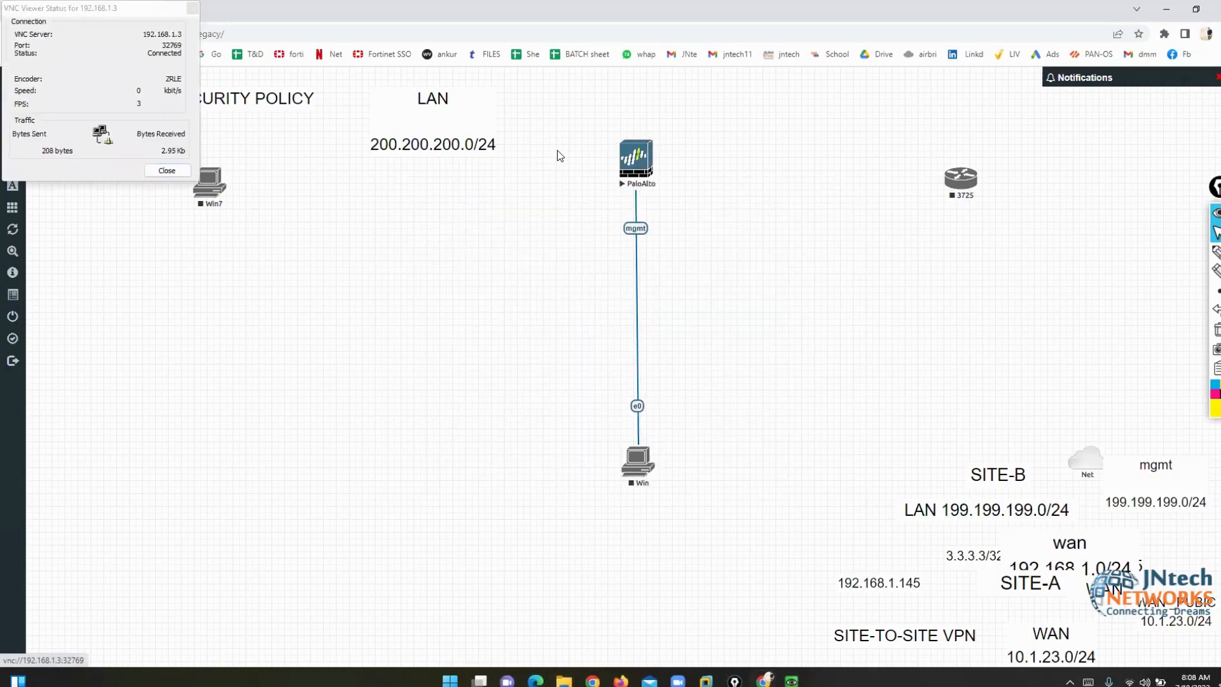
{"action": "left_click", "coordinate": [167, 172]}
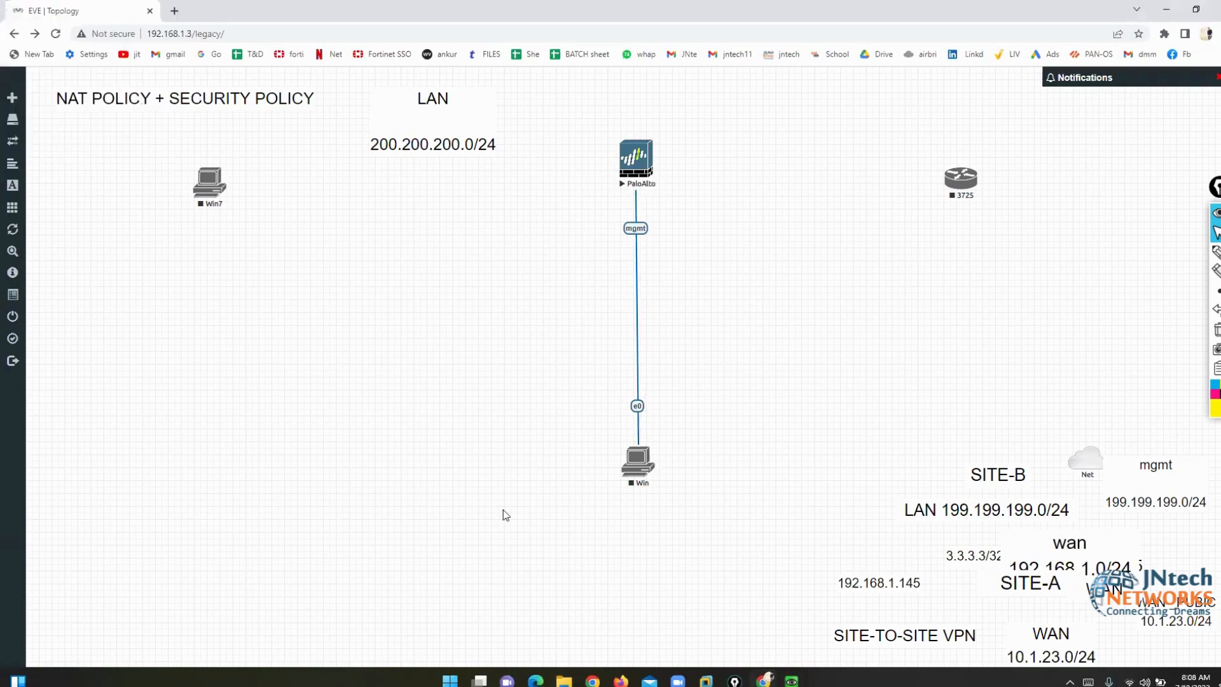
{"action": "left_click", "coordinate": [791, 682]}
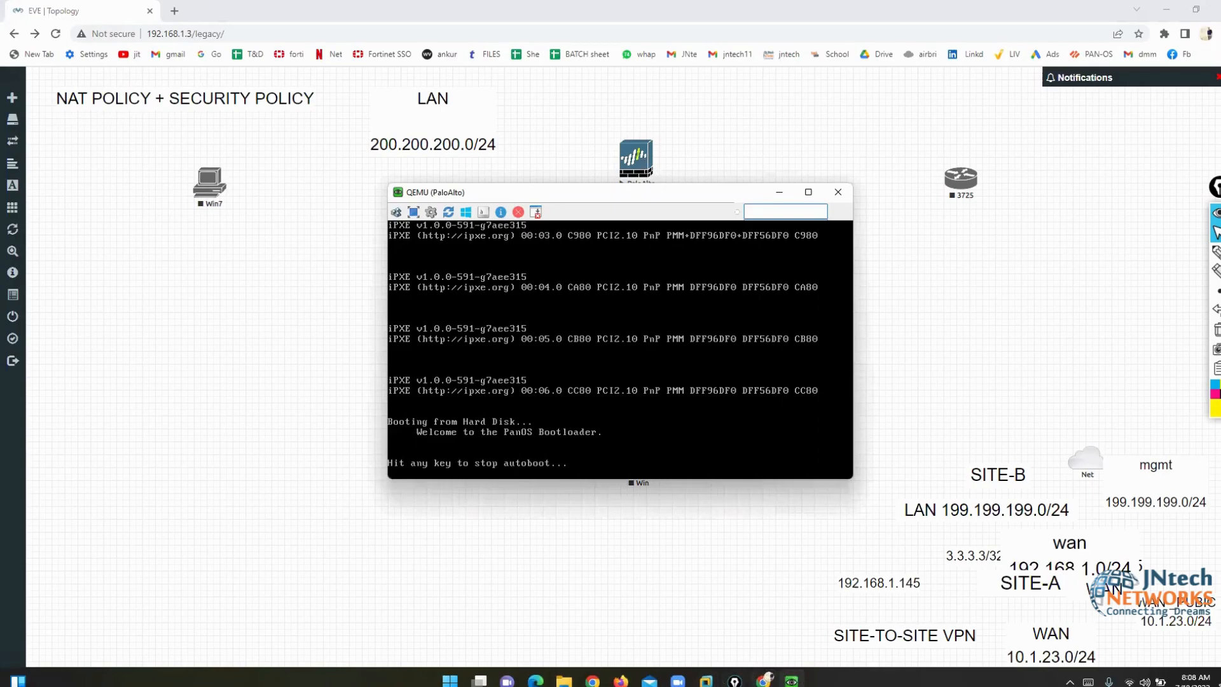
{"action": "left_click", "coordinate": [564, 682]}
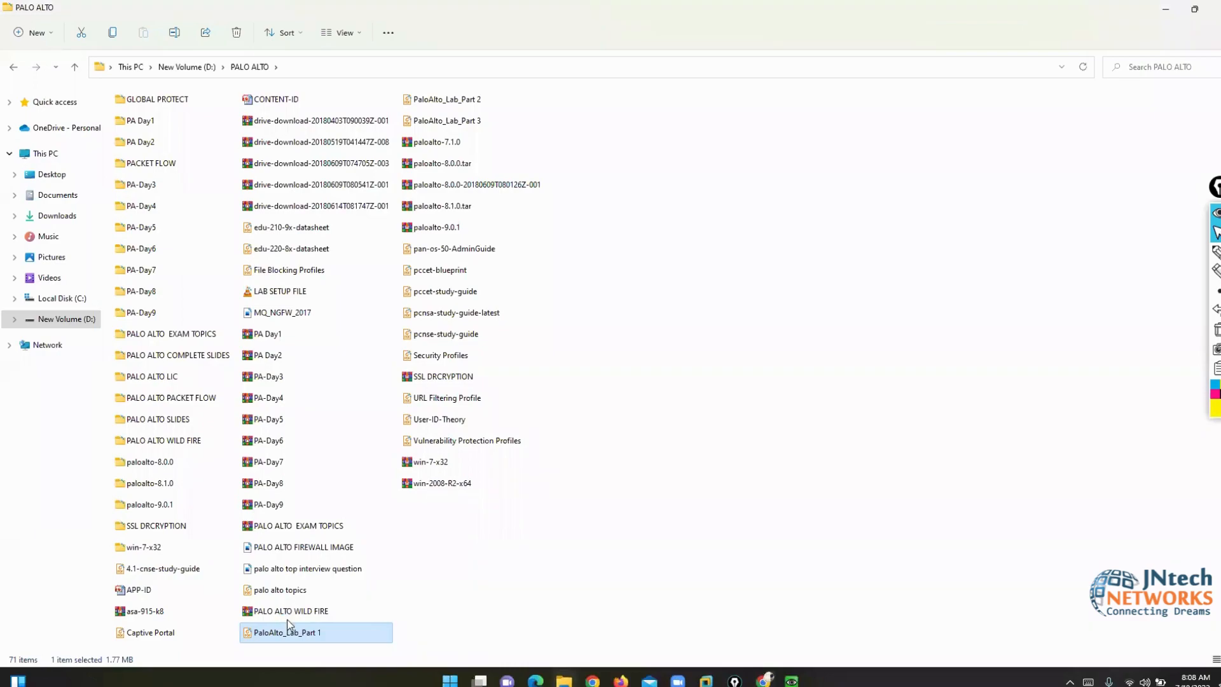
- Open PaloAlto_Lab_Part 1 with Adobe Acrobat DC
{"action": "right_click", "coordinate": [298, 635]}
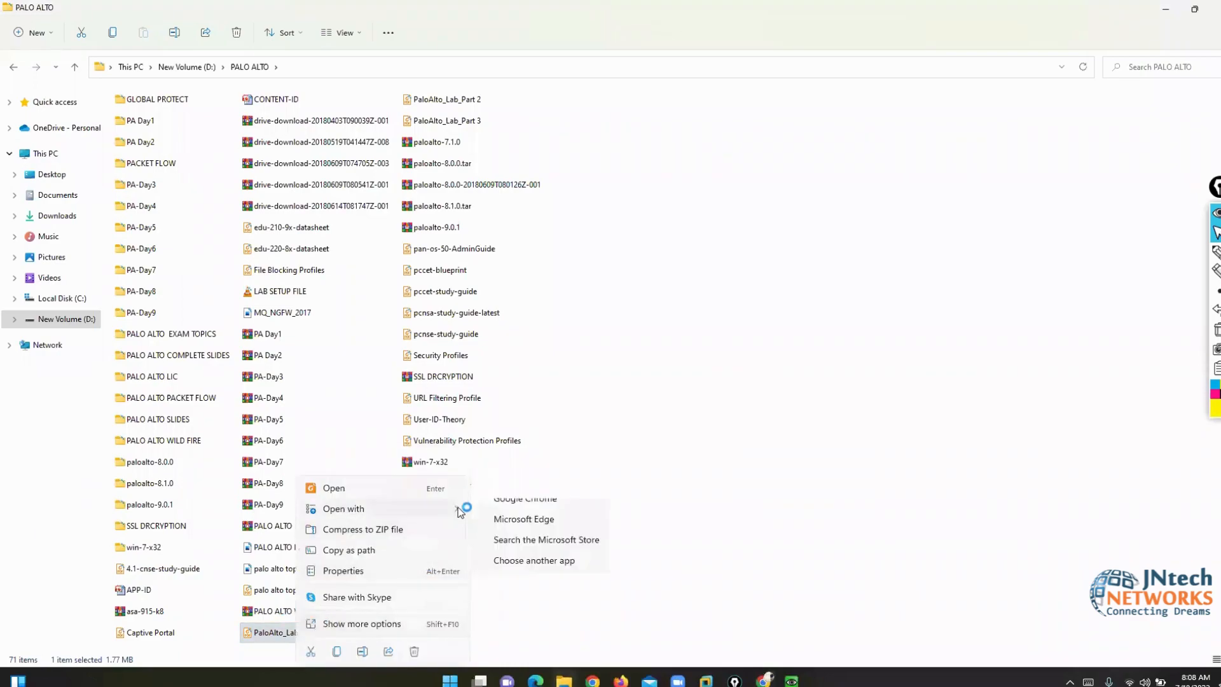
{"action": "left_click", "coordinate": [497, 513]}
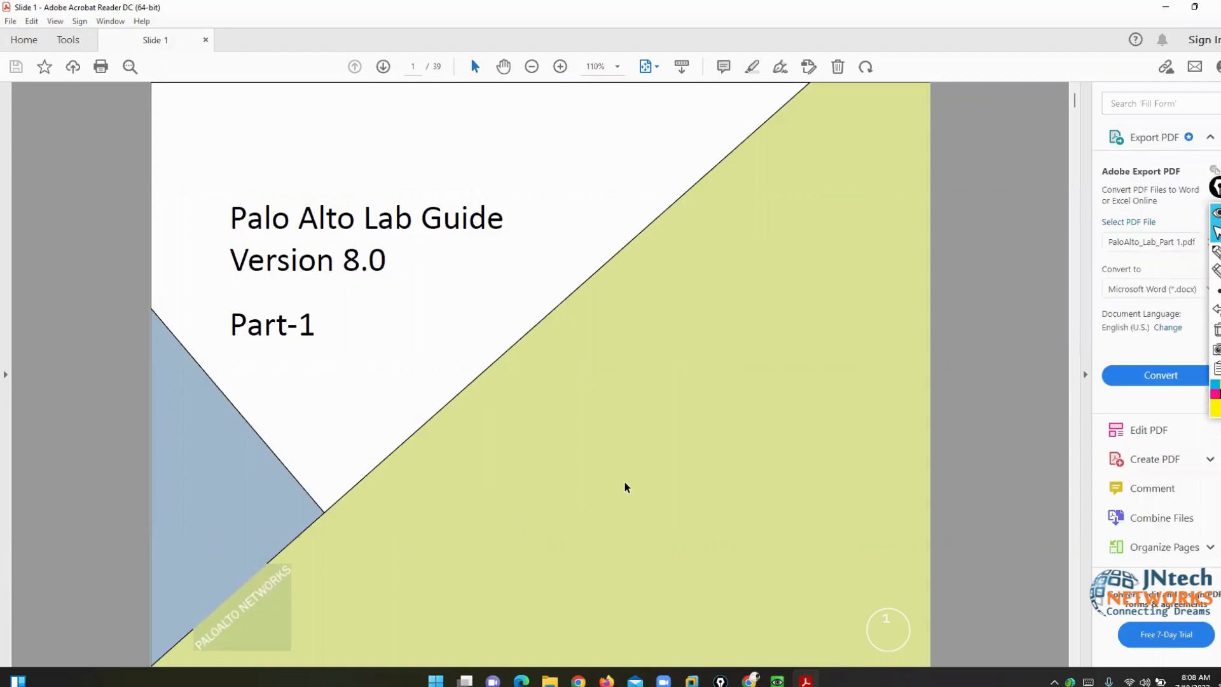
- Page the lab guide back to slide 13, Running Config & Candidate config, then return to EVE-NG
{"action": "scroll", "coordinate": [625, 483], "scroll_direction": "down", "scroll_amount": 10}
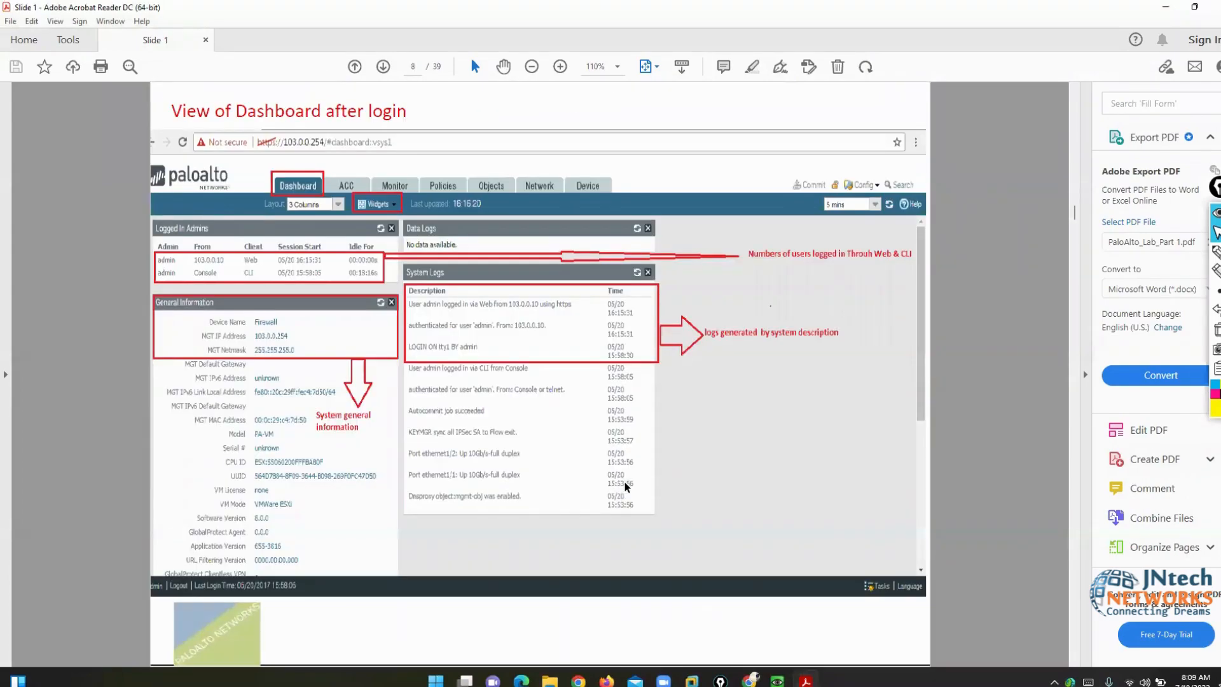
{"action": "scroll", "coordinate": [624, 486], "scroll_direction": "down", "scroll_amount": 10}
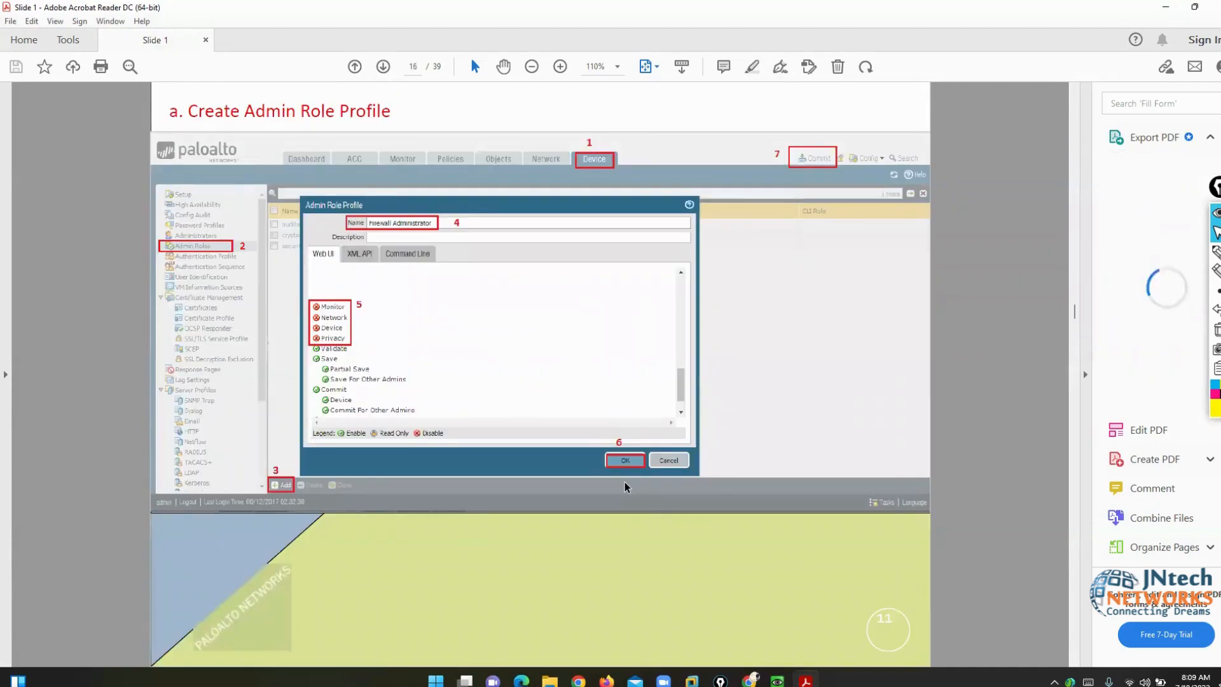
{"action": "scroll", "coordinate": [625, 483], "scroll_direction": "down", "scroll_amount": 8}
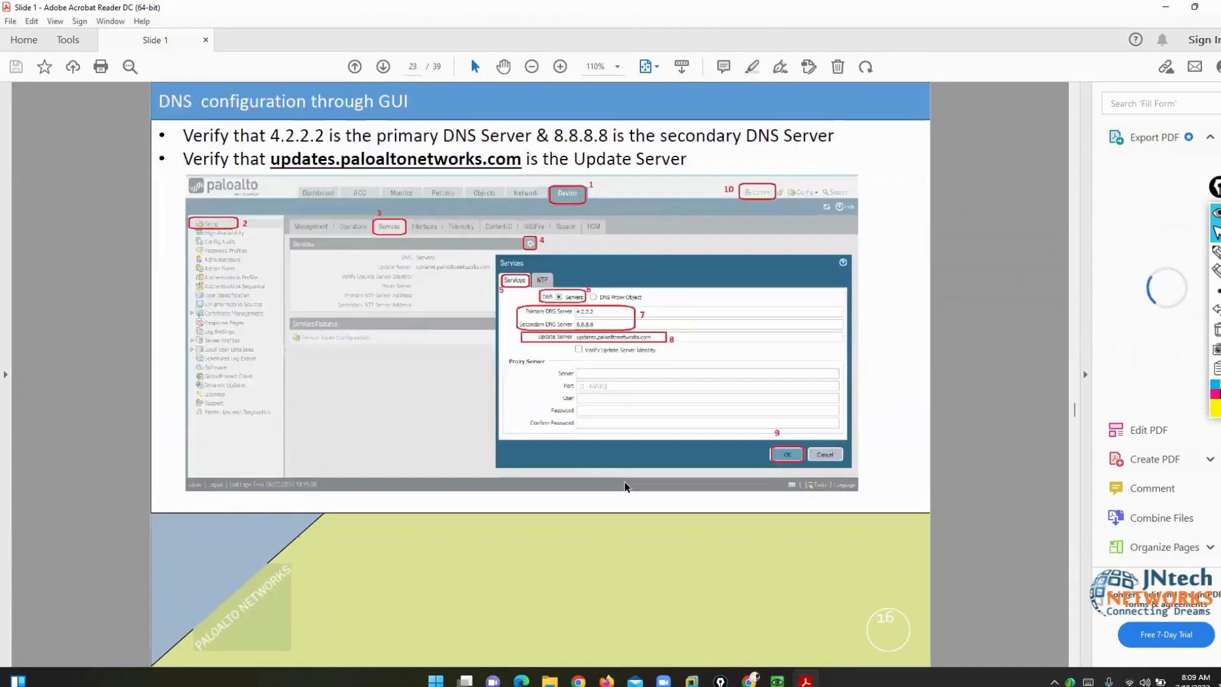
{"action": "scroll", "coordinate": [624, 483], "scroll_direction": "up", "scroll_amount": 3}
{"action": "key", "text": "Left"}
{"action": "key", "text": "Left"}
{"action": "key", "text": "Left"}
{"action": "key", "text": "Left"}
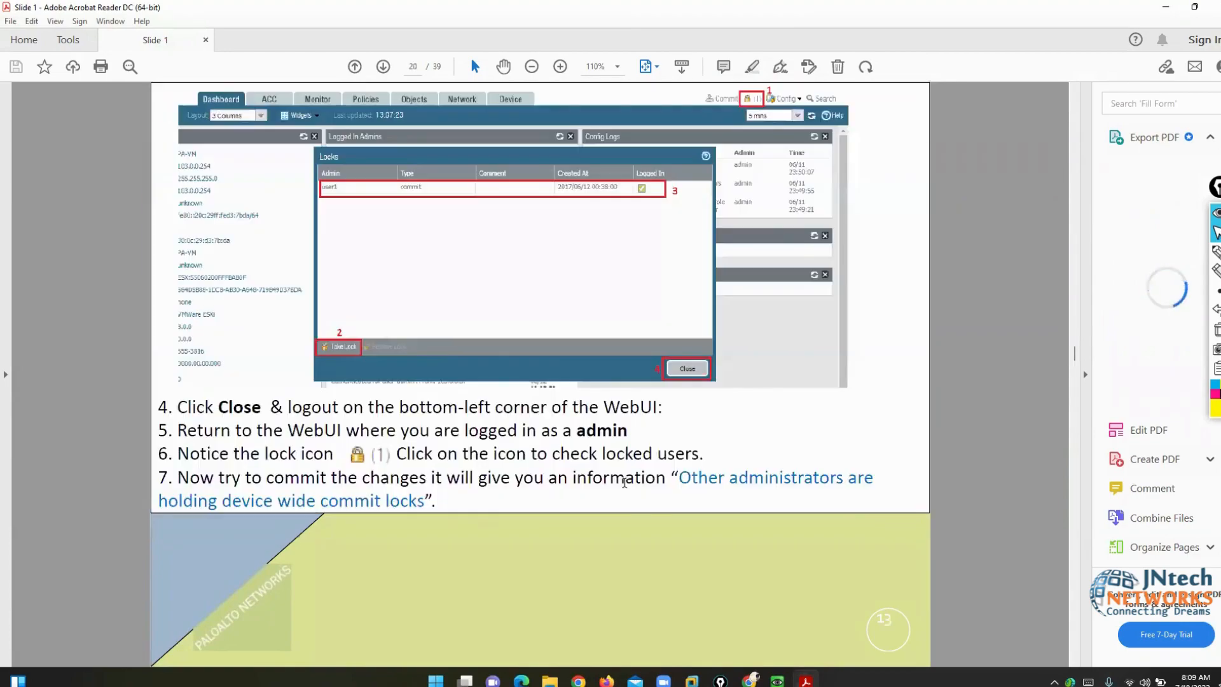
{"action": "key", "text": "Left"}
{"action": "key", "text": "Left"}
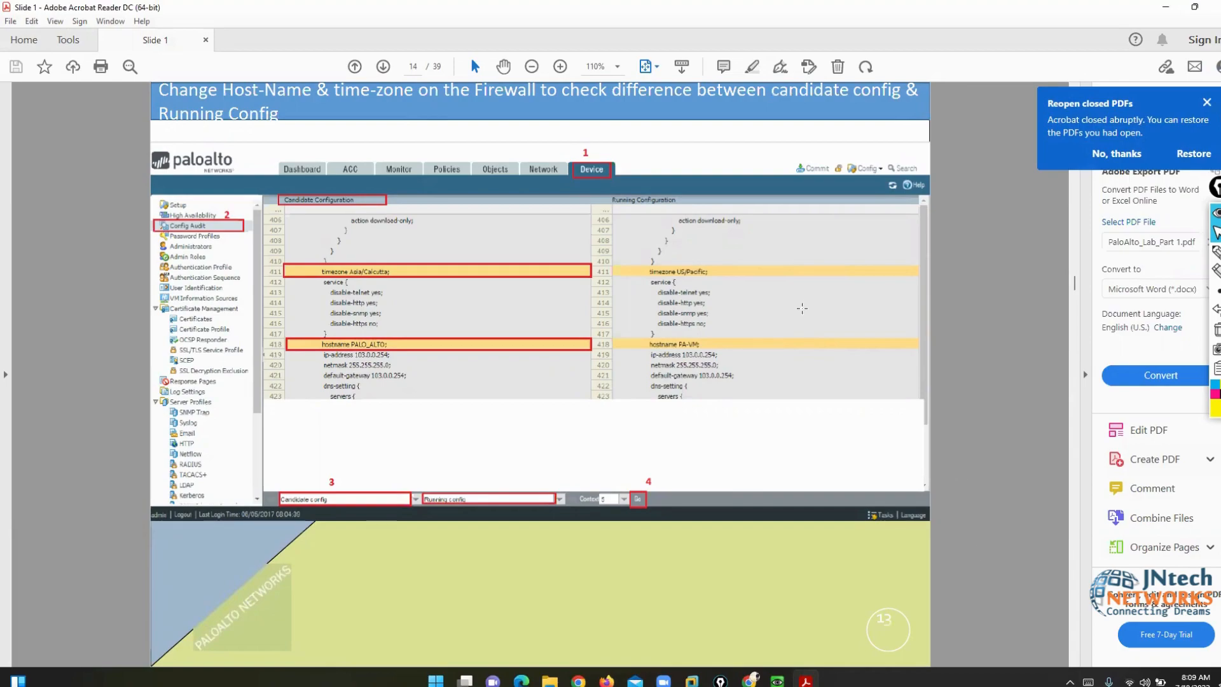
{"action": "scroll", "coordinate": [1009, 529], "scroll_direction": "up", "scroll_amount": 1}
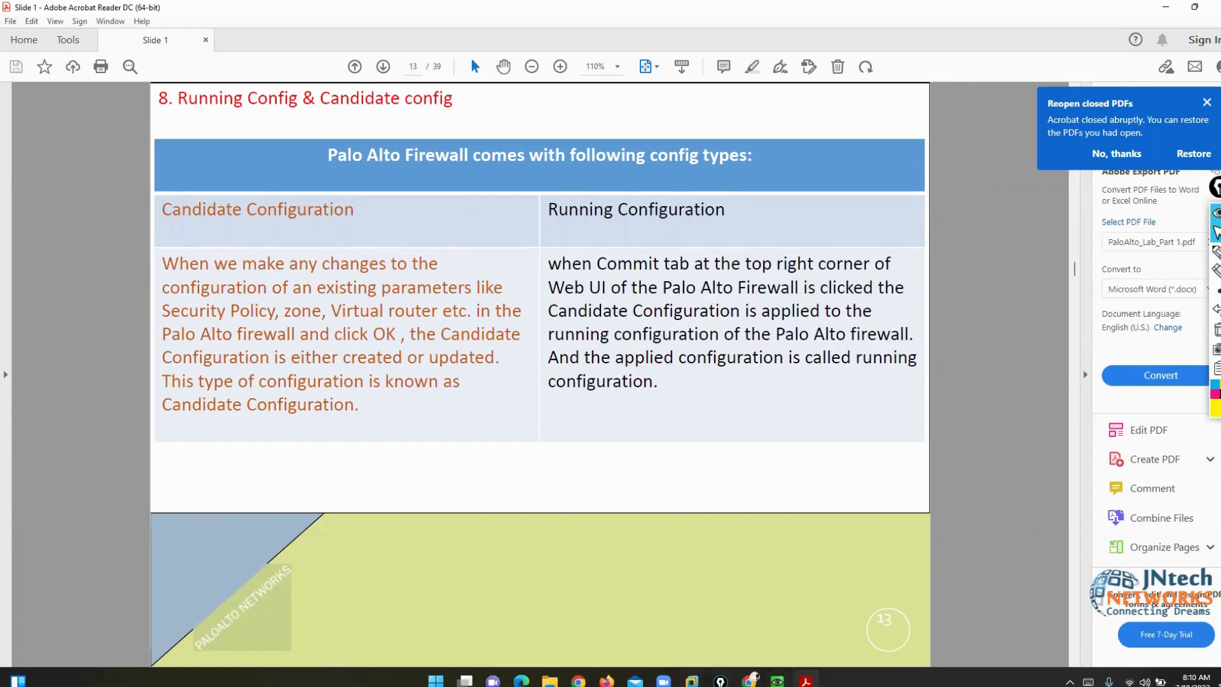
{"action": "left_click", "coordinate": [750, 681]}
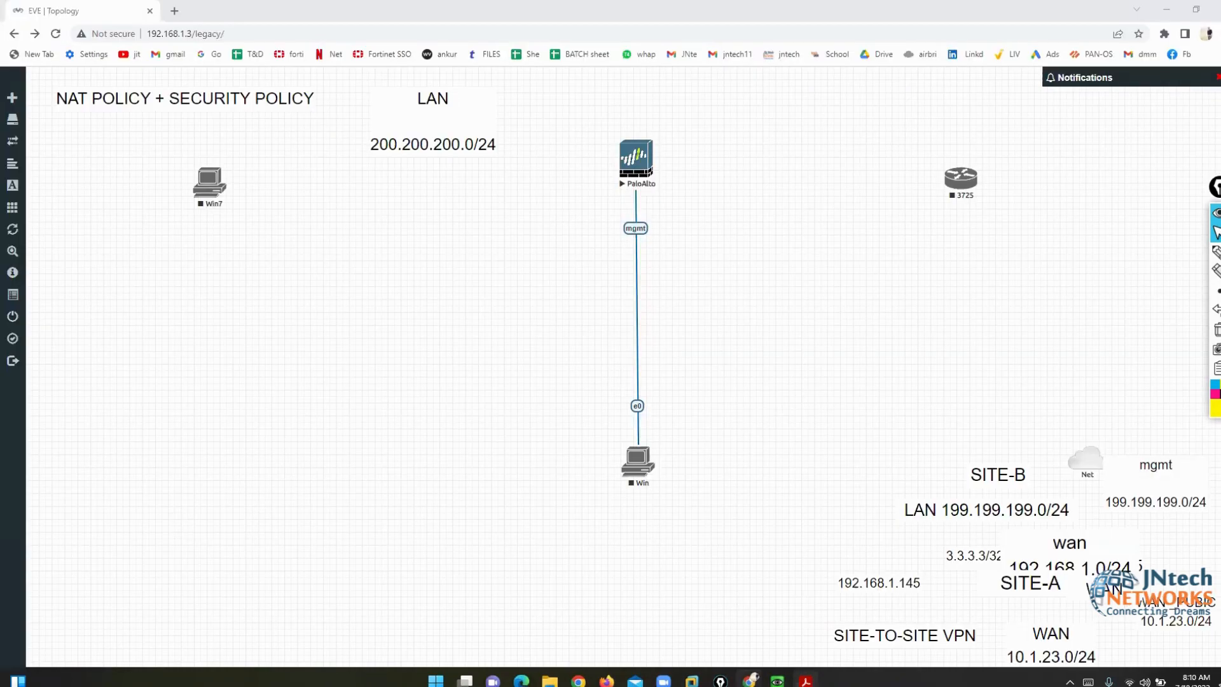
- Start the Win node, open its console, choose Start Windows Normally, and dismiss Acrobat's notification
{"action": "right_click", "coordinate": [638, 460]}
{"action": "left_click", "coordinate": [659, 484]}
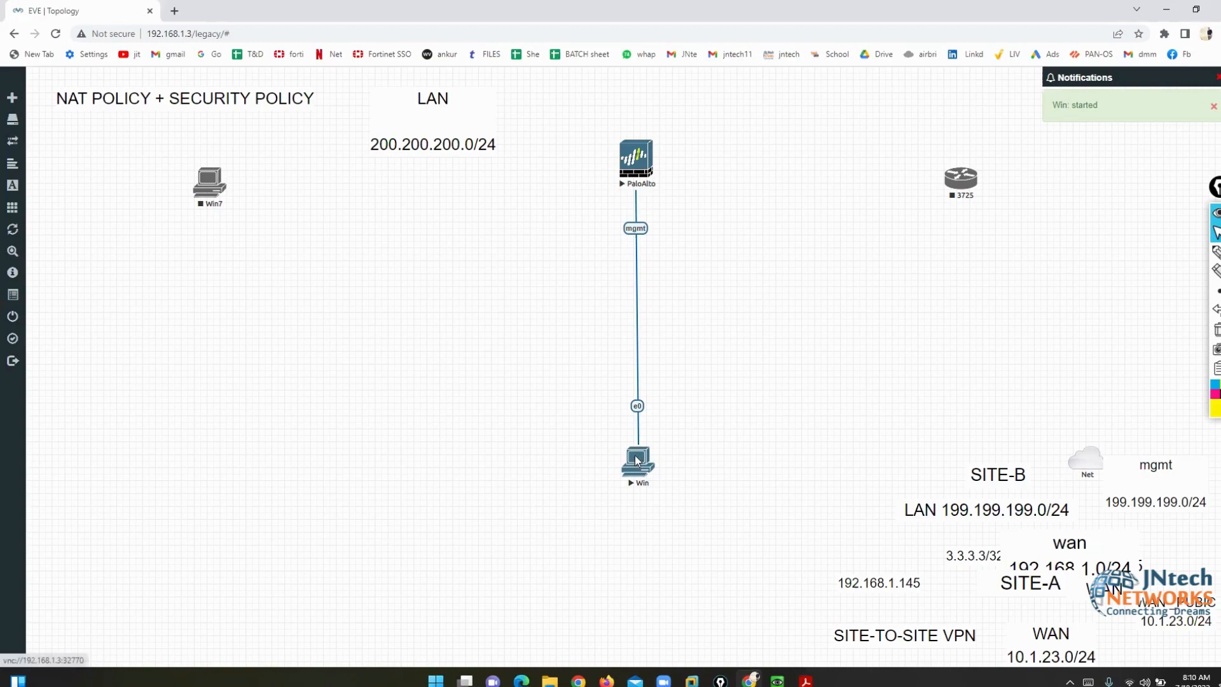
{"action": "left_click", "coordinate": [636, 461]}
{"action": "left_click", "coordinate": [660, 120]}
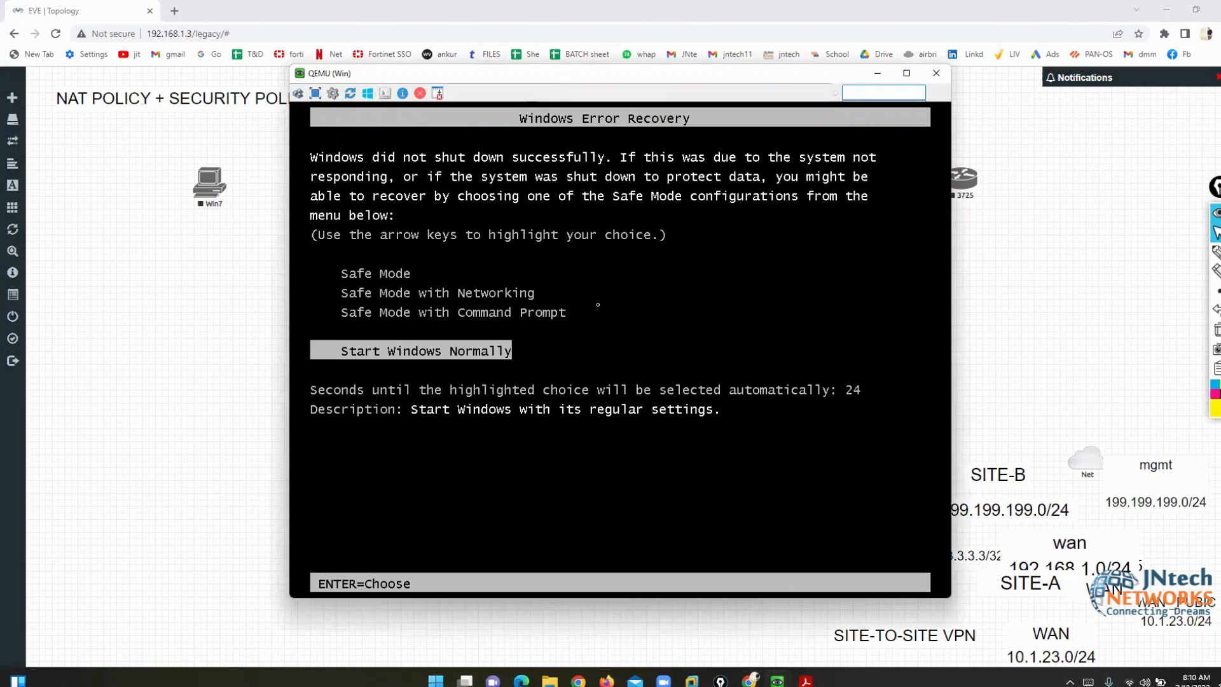
{"action": "key", "text": "Return"}
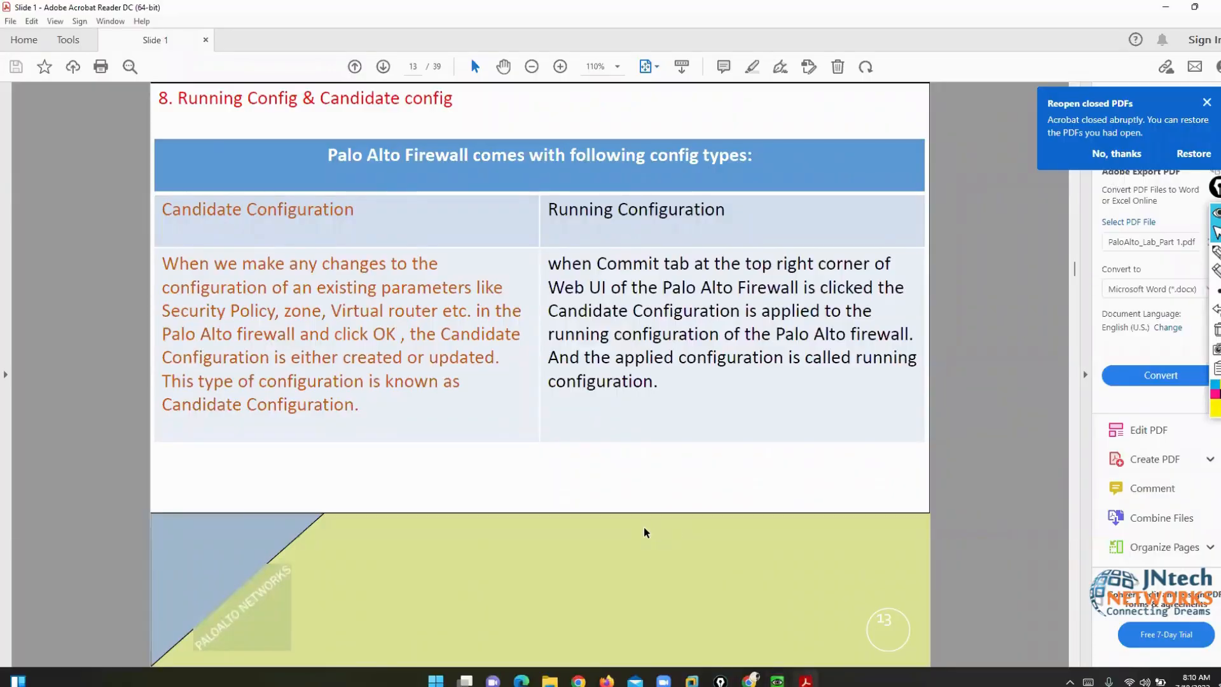
{"action": "left_click", "coordinate": [1207, 102]}
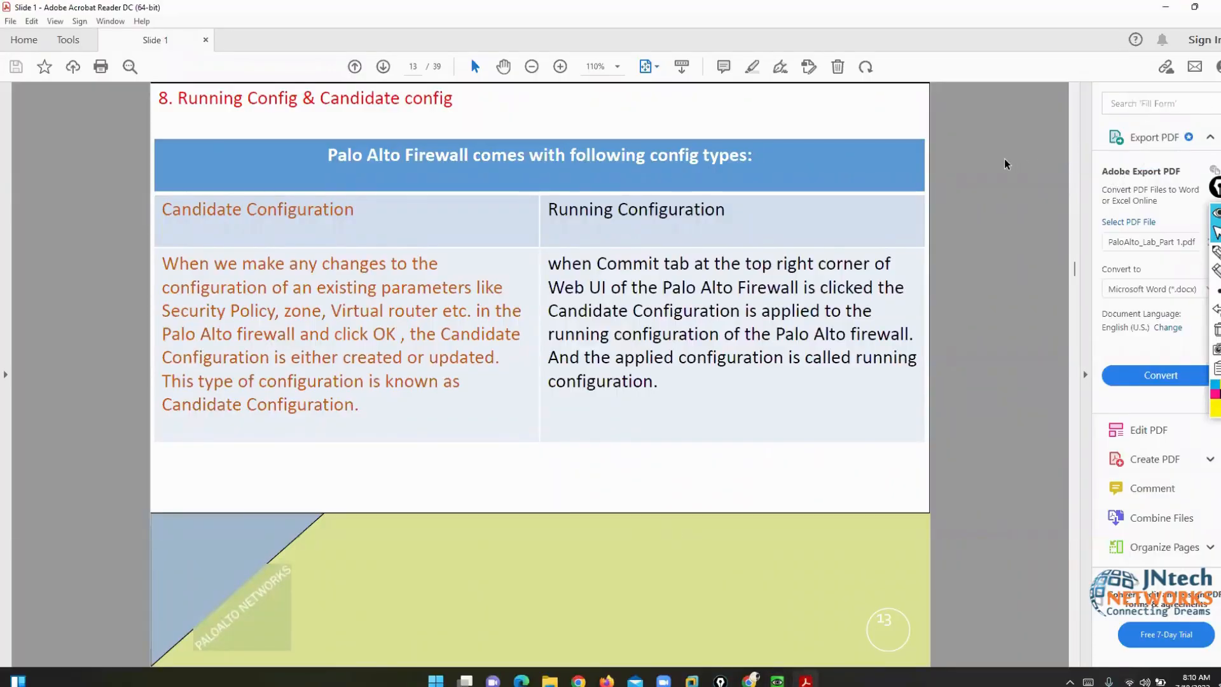
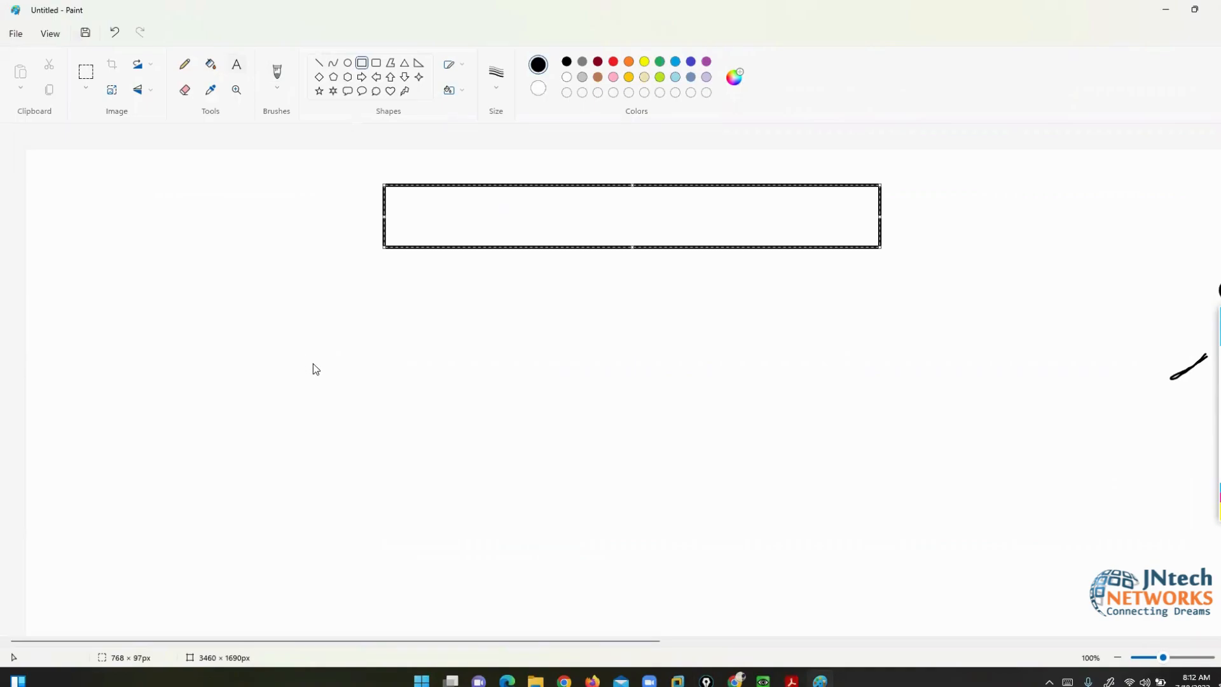
- Write administrator, admin1 and admin2 in a column below the rectangle
{"action": "left_click", "coordinate": [313, 357]}
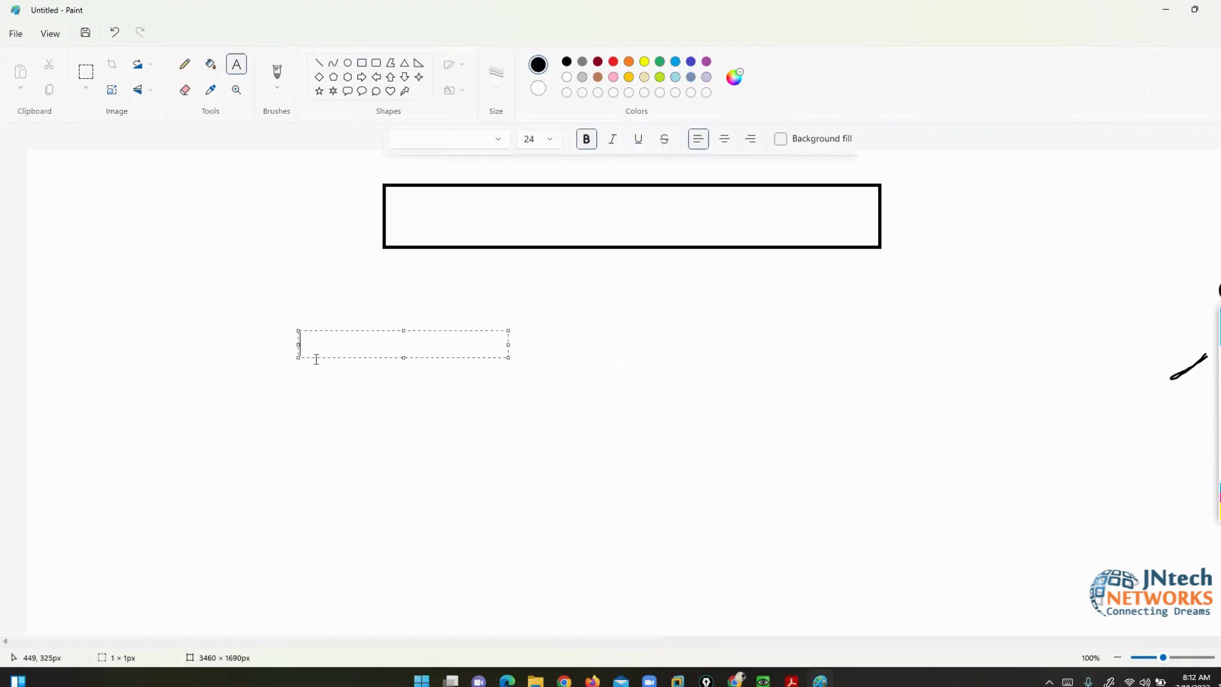
{"action": "type", "text": "administrator"}
{"action": "key", "text": "Return"}
{"action": "key", "text": "Return"}
{"action": "type", "text": "admin1"}
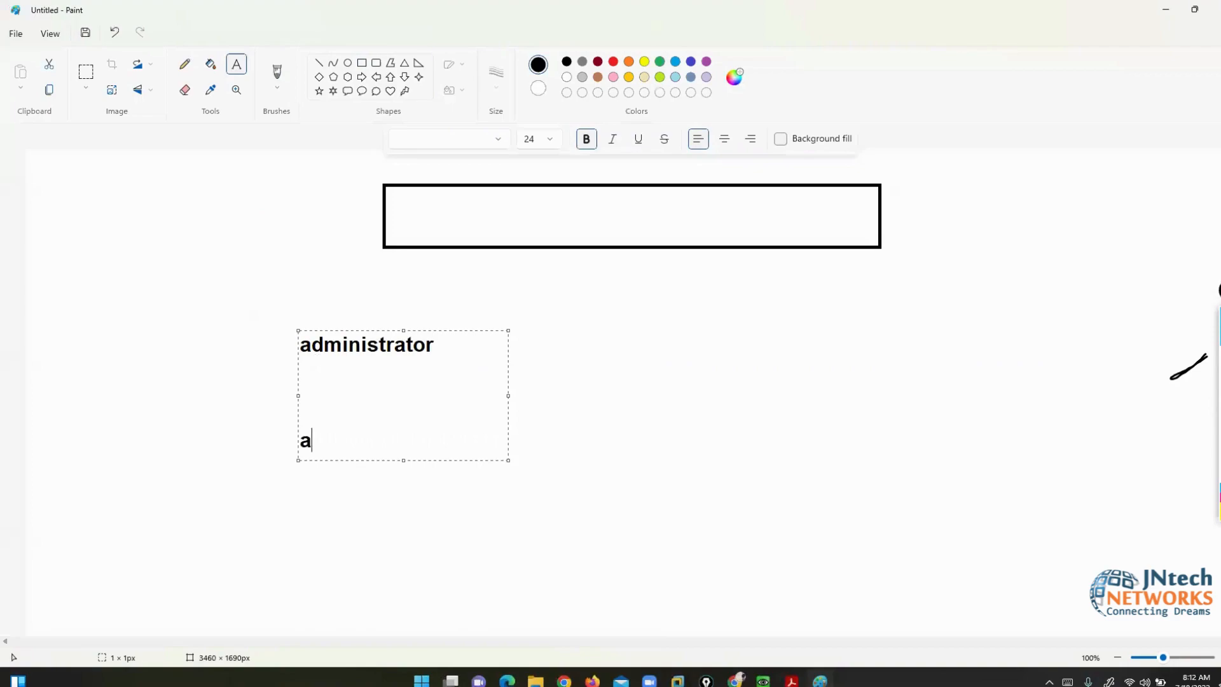
{"action": "key", "text": "Return"}
{"action": "key", "text": "Return"}
{"action": "type", "text": "admin2"}
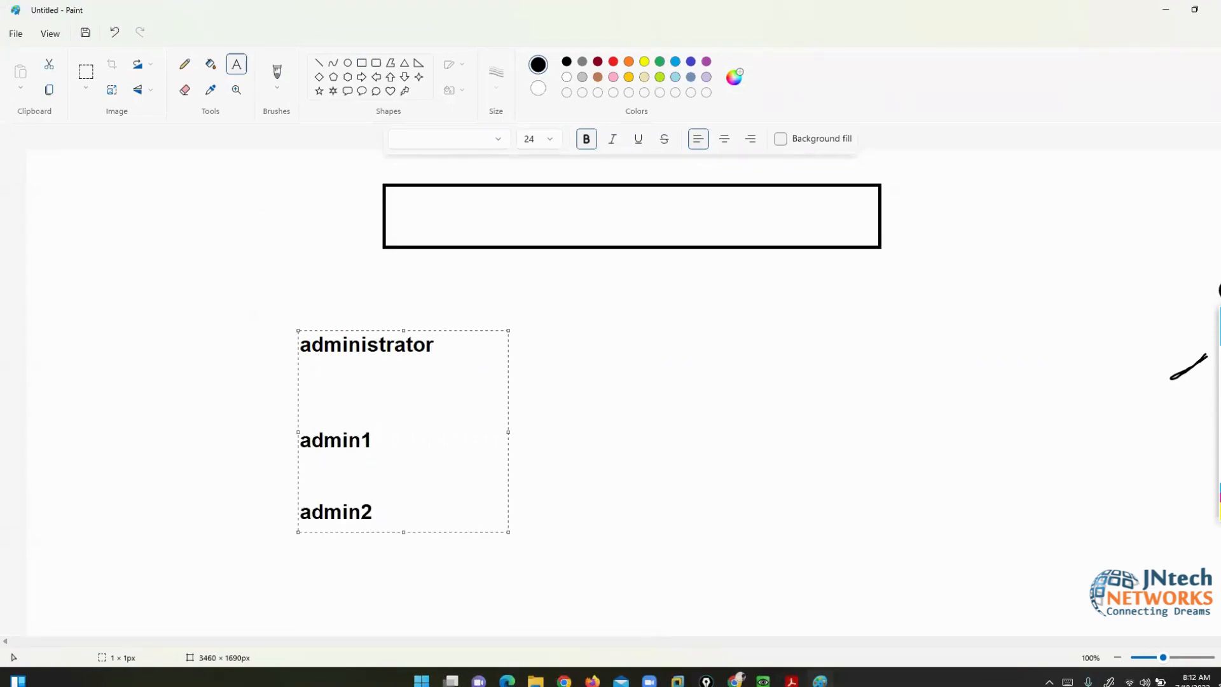
{"action": "left_click", "coordinate": [655, 362]}
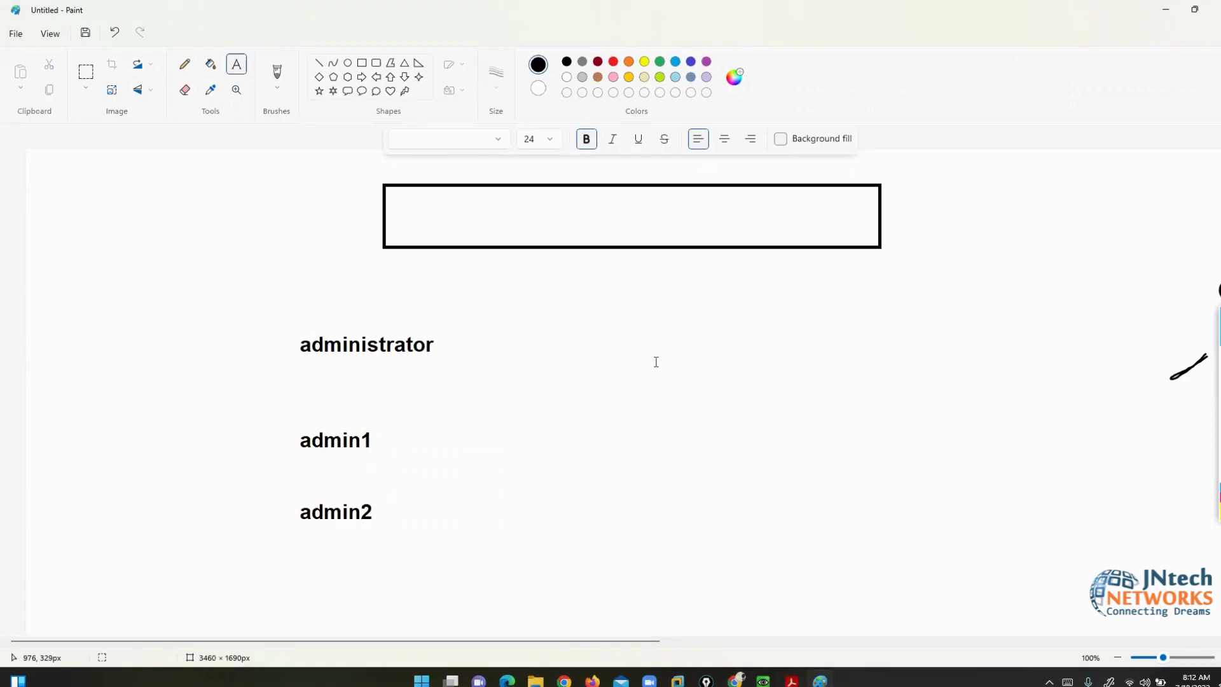
- Box admin1 and admin2 in yellow with an arrow to the rectangle, then erase the marks
{"action": "mouse_move", "coordinate": [1195, 358]}
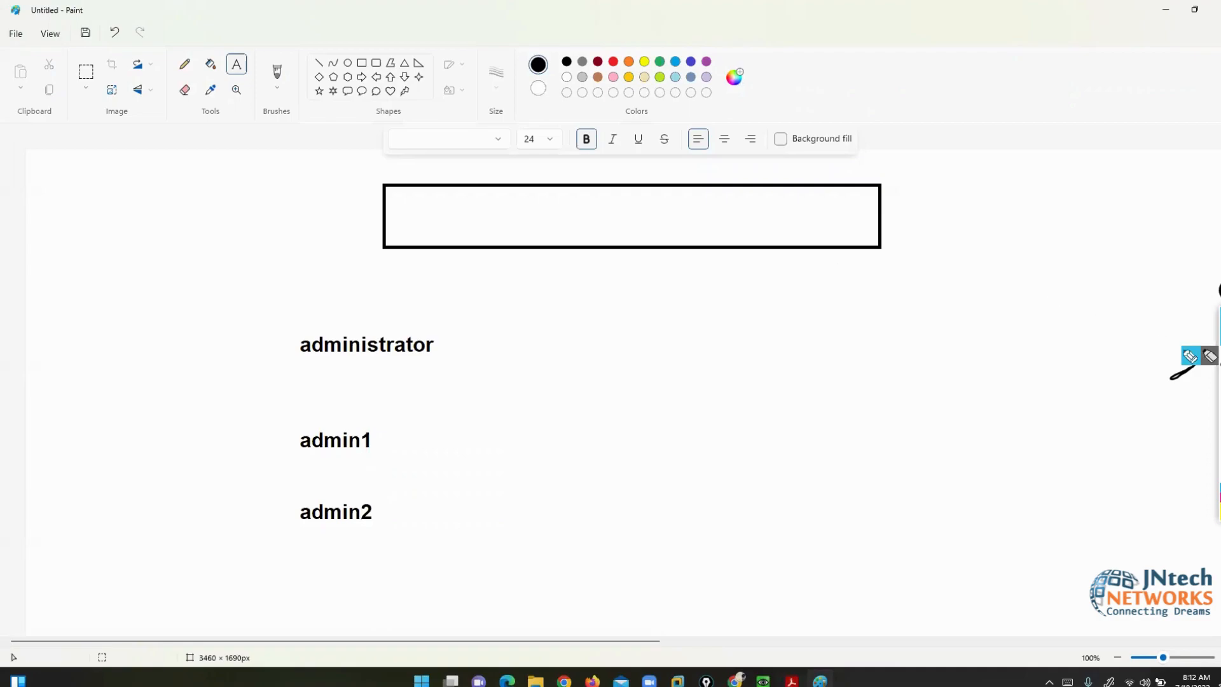
{"action": "mouse_move", "coordinate": [374, 411]}
{"action": "left_mouse_down"}
{"action": "mouse_move", "coordinate": [254, 411]}
{"action": "mouse_move", "coordinate": [275, 464]}
{"action": "left_mouse_up"}
{"action": "mouse_move", "coordinate": [356, 471]}
{"action": "left_mouse_down"}
{"action": "mouse_move", "coordinate": [398, 422]}
{"action": "mouse_move", "coordinate": [359, 426]}
{"action": "left_mouse_up"}
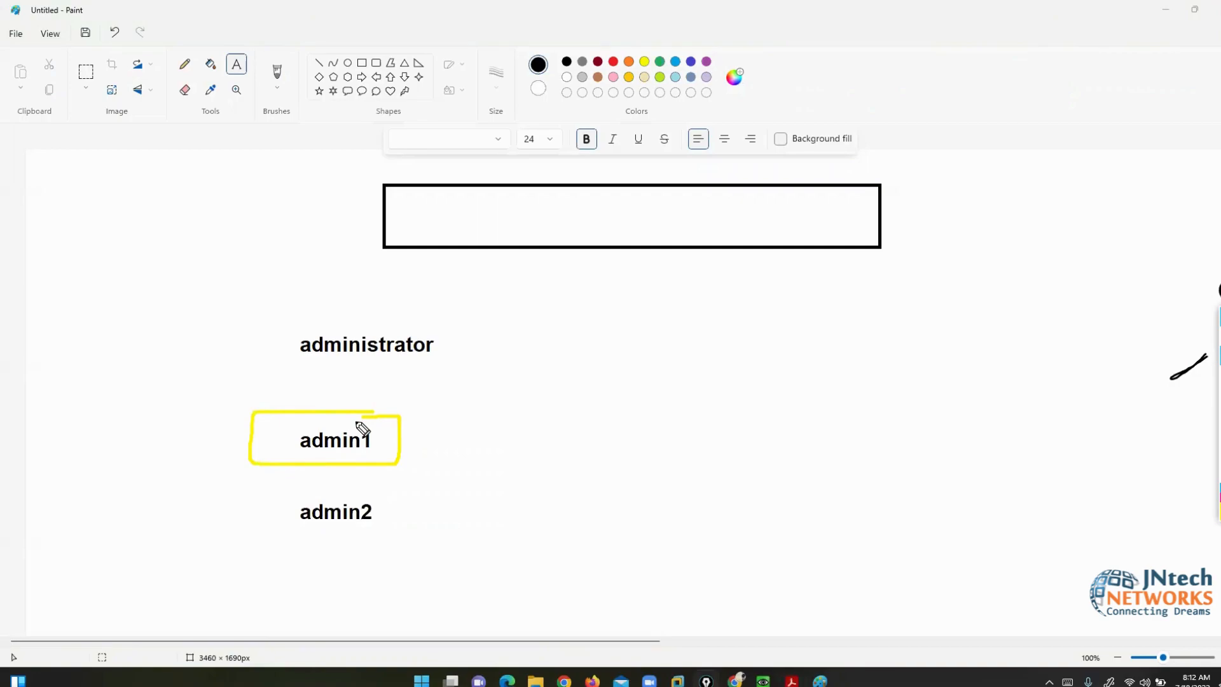
{"action": "mouse_move", "coordinate": [263, 424]}
{"action": "left_mouse_down"}
{"action": "mouse_move", "coordinate": [292, 297]}
{"action": "mouse_move", "coordinate": [381, 265]}
{"action": "mouse_move", "coordinate": [379, 248]}
{"action": "mouse_move", "coordinate": [371, 281]}
{"action": "left_mouse_up"}
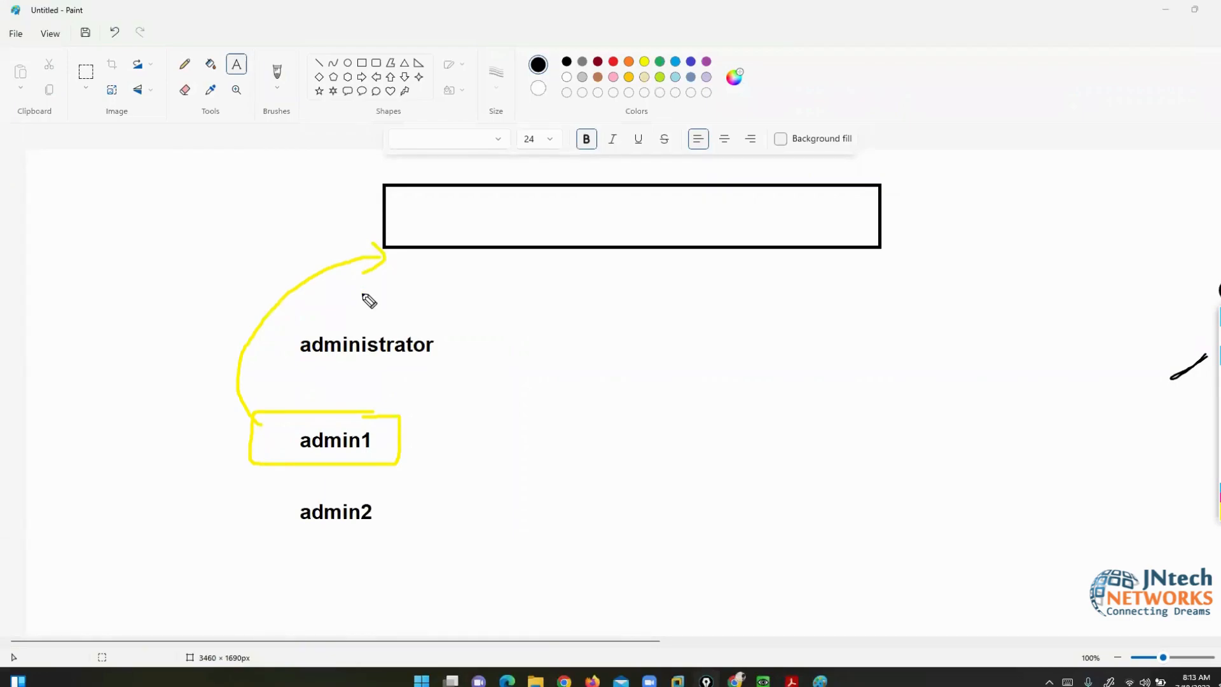
{"action": "mouse_move", "coordinate": [391, 491]}
{"action": "left_mouse_down"}
{"action": "mouse_move", "coordinate": [285, 491]}
{"action": "mouse_move", "coordinate": [267, 544]}
{"action": "mouse_move", "coordinate": [390, 550]}
{"action": "mouse_move", "coordinate": [389, 497]}
{"action": "left_mouse_up"}
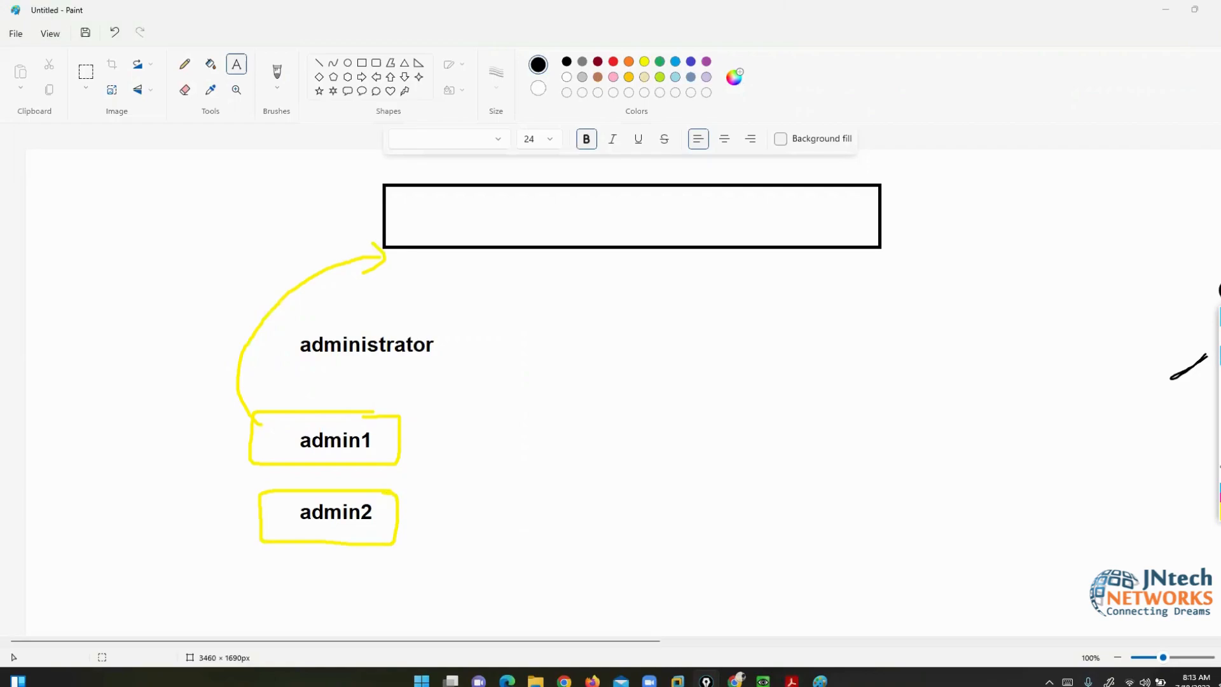
{"action": "left_click", "coordinate": [1220, 442]}
{"action": "left_click", "coordinate": [1220, 340]}
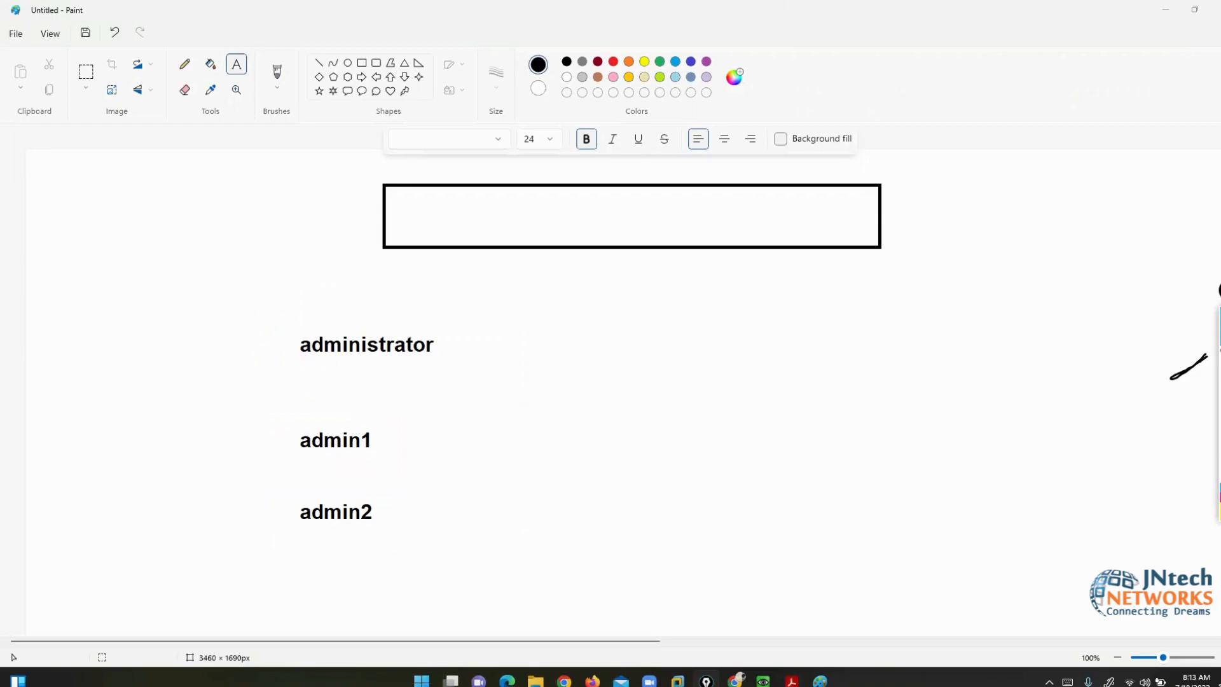
- Add admin_profile, L3ADMIN and FULL ACCESS labels to the right of the names
{"action": "left_click", "coordinate": [779, 345]}
{"action": "type", "text": "adm"}
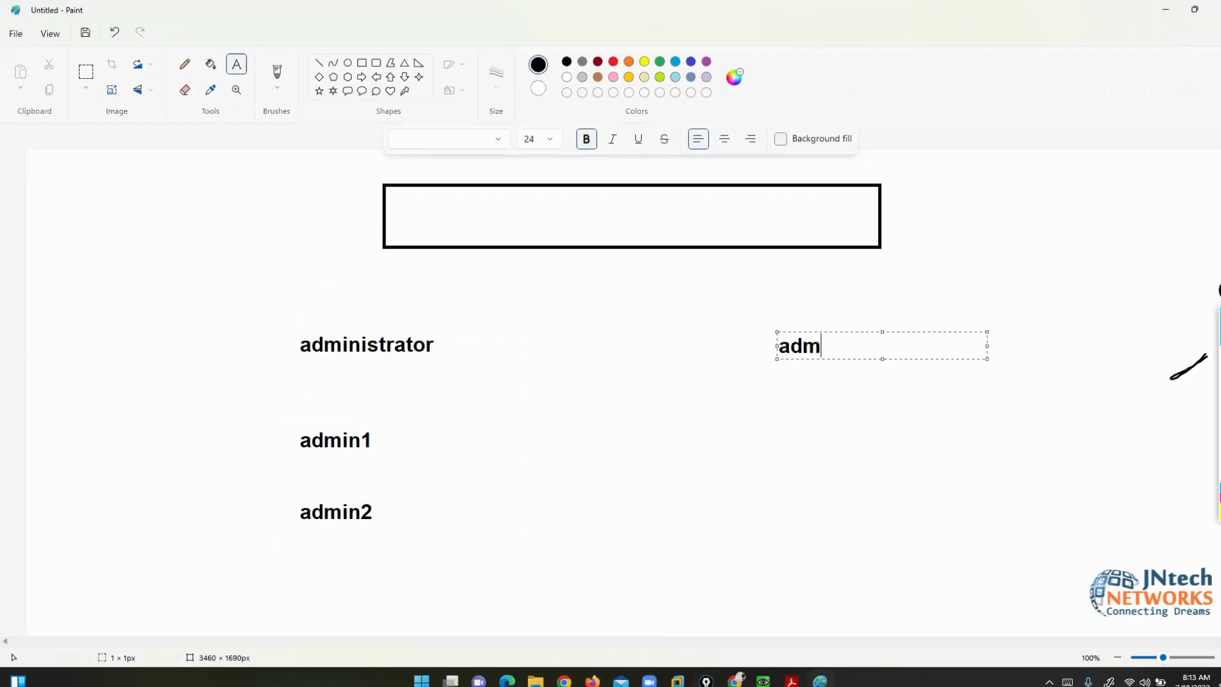
{"action": "type", "text": "in_profile"}
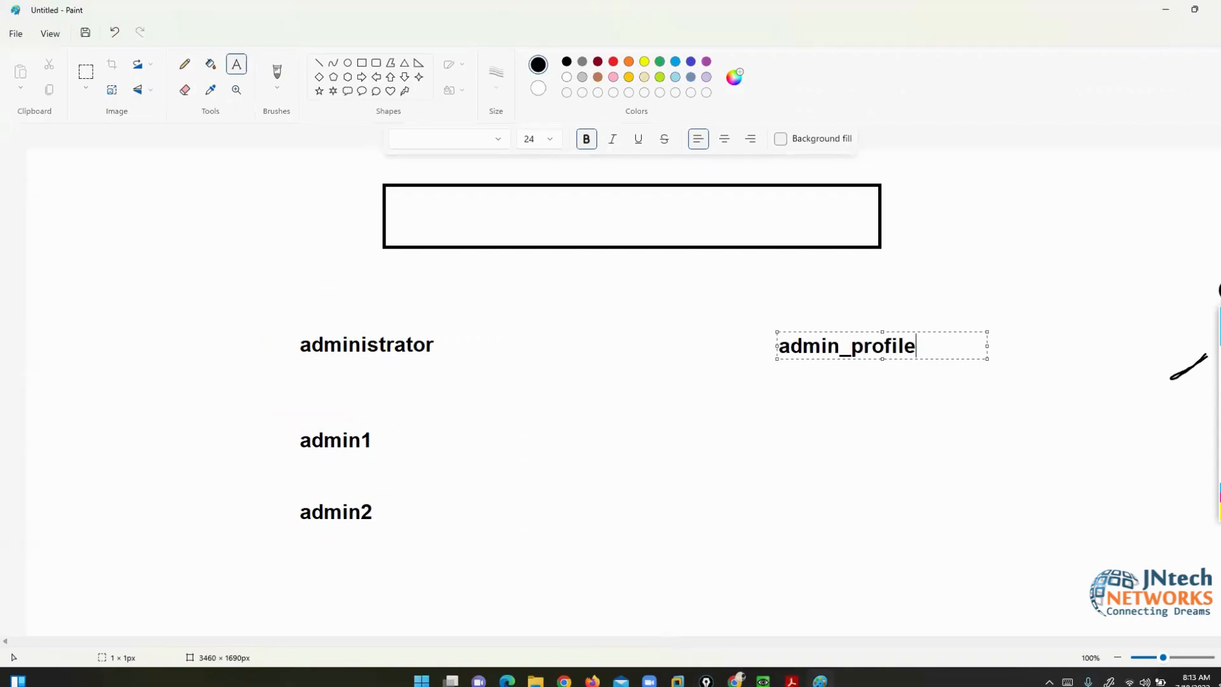
{"action": "left_click", "coordinate": [816, 445]}
{"action": "type", "text": "L3ADM"}
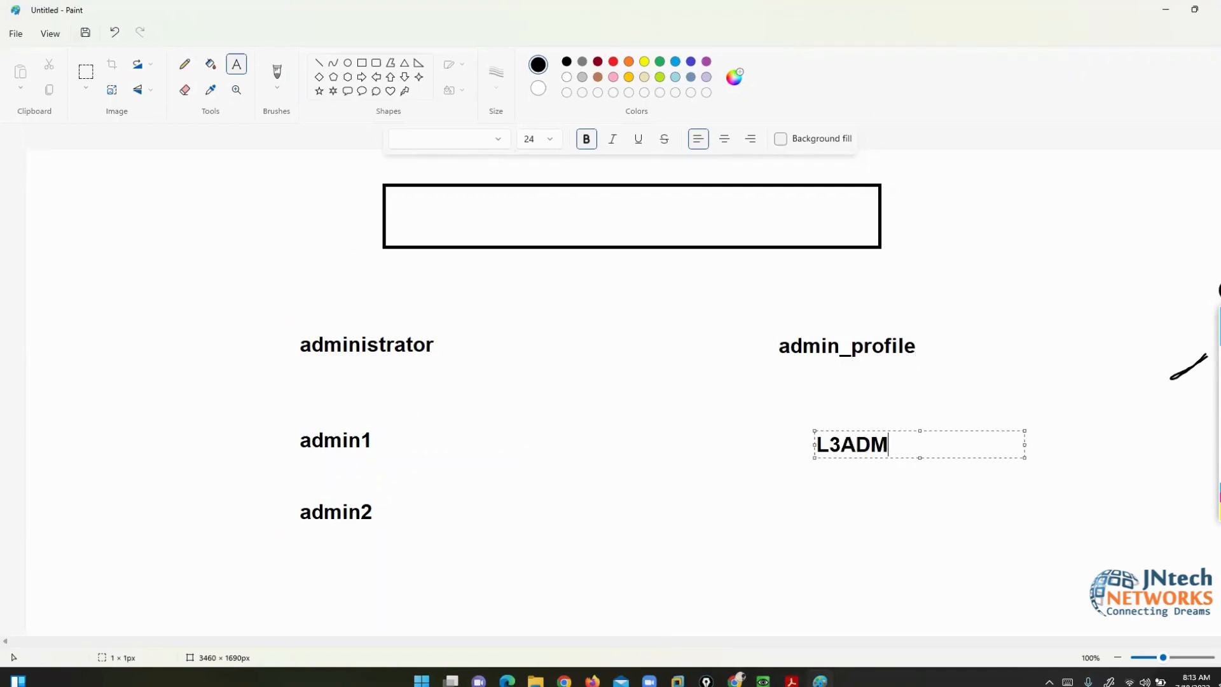
{"action": "type", "text": "IN"}
{"action": "left_click", "coordinate": [1043, 408]}
{"action": "type", "text": "FULL"}
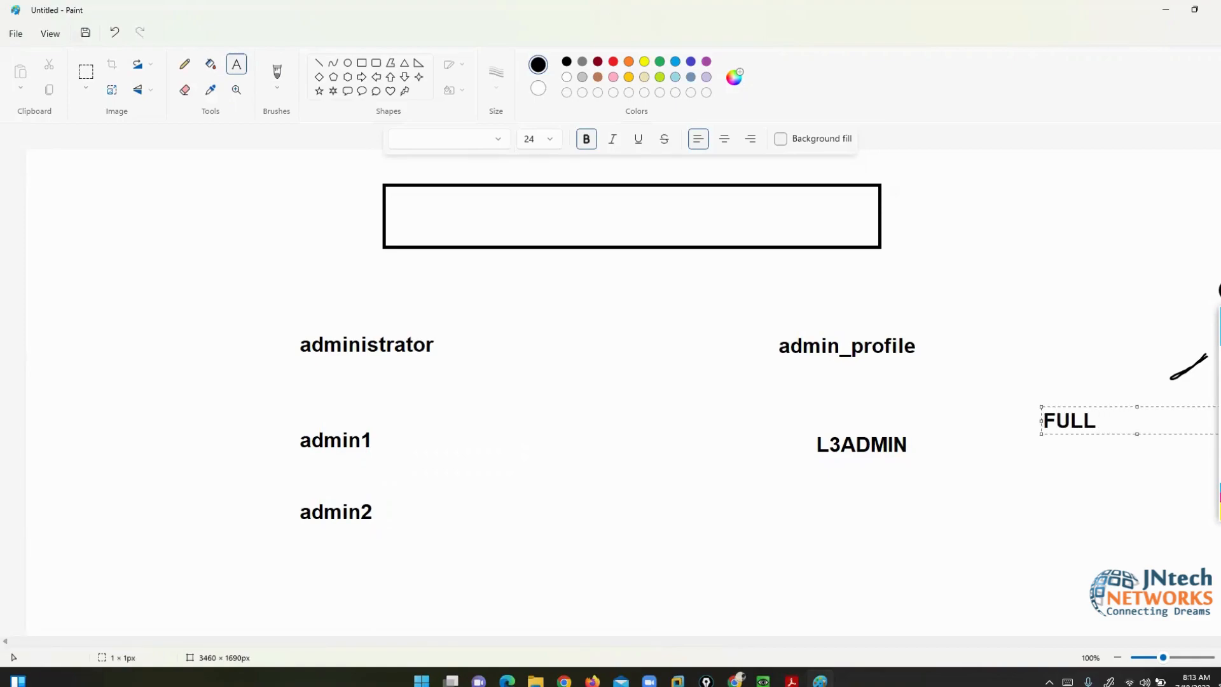
{"action": "type", "text": " ACCESS"}
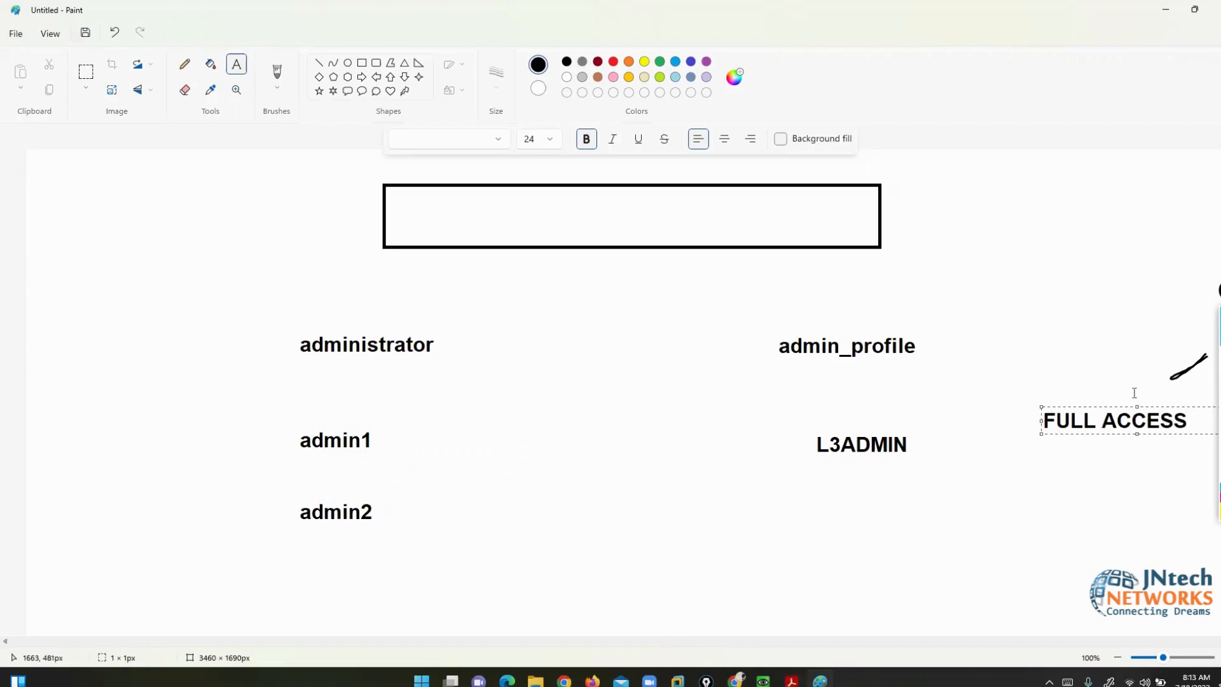
{"action": "left_click", "coordinate": [1131, 346]}
- Link L3ADMIN to admin1 in yellow, then add L1ADMIN with READ ONLY beside it
{"action": "left_click", "coordinate": [1220, 356]}
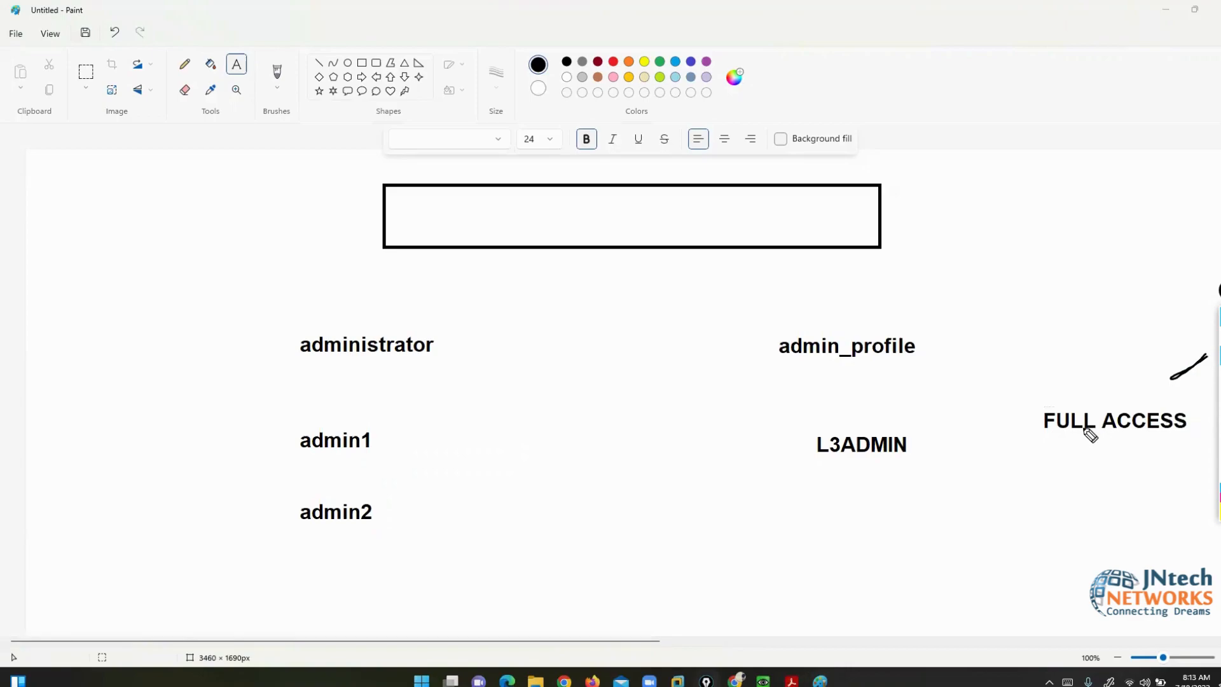
{"action": "mouse_move", "coordinate": [798, 468]}
{"action": "left_mouse_down"}
{"action": "mouse_move", "coordinate": [859, 471]}
{"action": "mouse_move", "coordinate": [926, 428]}
{"action": "mouse_move", "coordinate": [793, 435]}
{"action": "mouse_move", "coordinate": [807, 469]}
{"action": "mouse_move", "coordinate": [791, 431]}
{"action": "mouse_move", "coordinate": [698, 390]}
{"action": "mouse_move", "coordinate": [502, 400]}
{"action": "mouse_move", "coordinate": [384, 443]}
{"action": "mouse_move", "coordinate": [362, 423]}
{"action": "mouse_move", "coordinate": [288, 441]}
{"action": "mouse_move", "coordinate": [358, 464]}
{"action": "mouse_move", "coordinate": [401, 404]}
{"action": "left_mouse_up"}
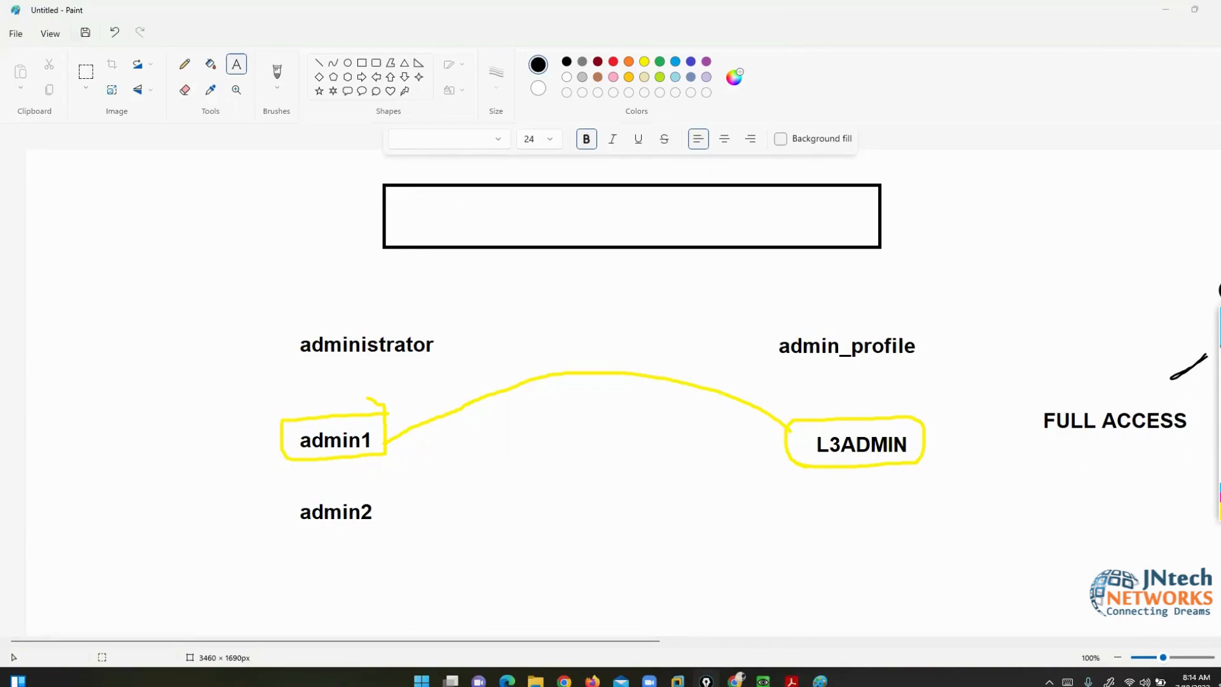
{"action": "left_click", "coordinate": [819, 525]}
{"action": "type", "text": "L1ADMIN"}
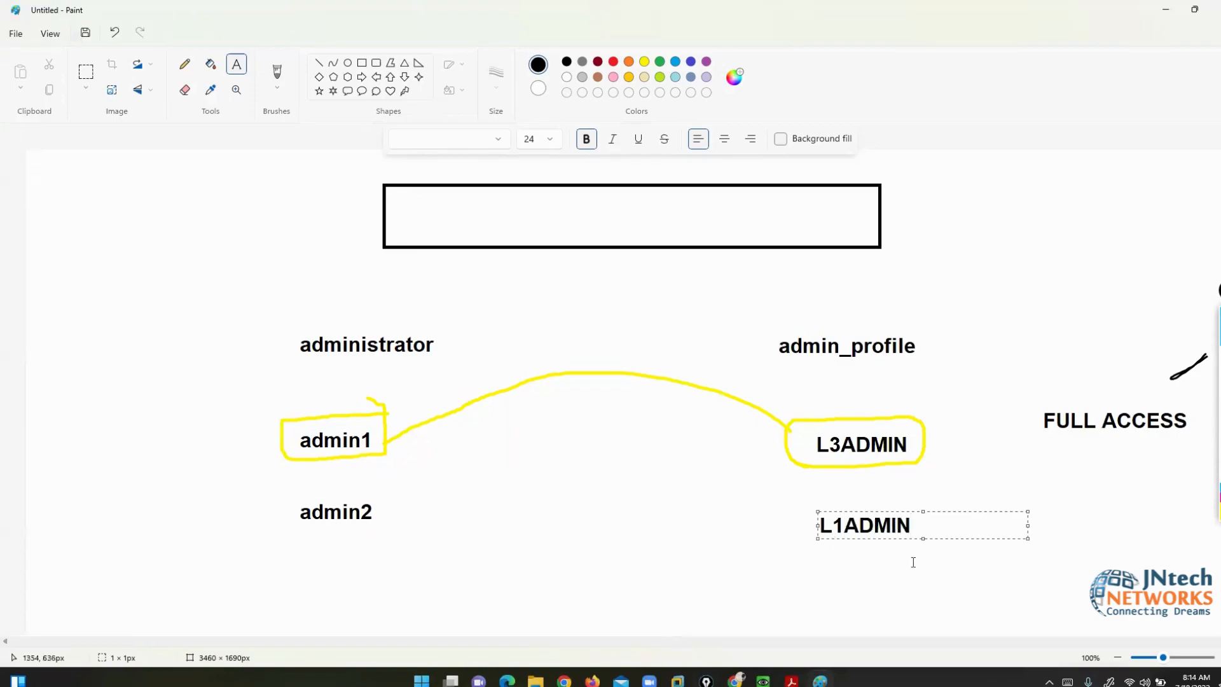
{"action": "left_click", "coordinate": [914, 565]}
{"action": "left_click", "coordinate": [1017, 532]}
{"action": "type", "text": "READ ONLY"}
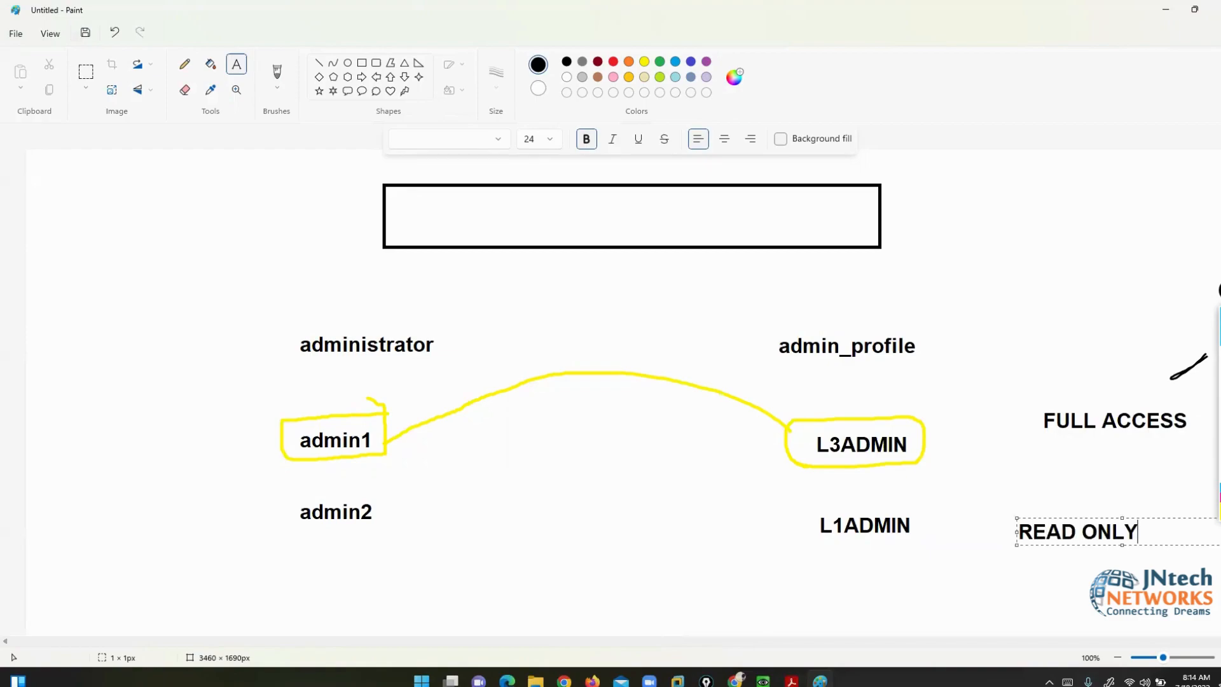
{"action": "left_click", "coordinate": [985, 564]}
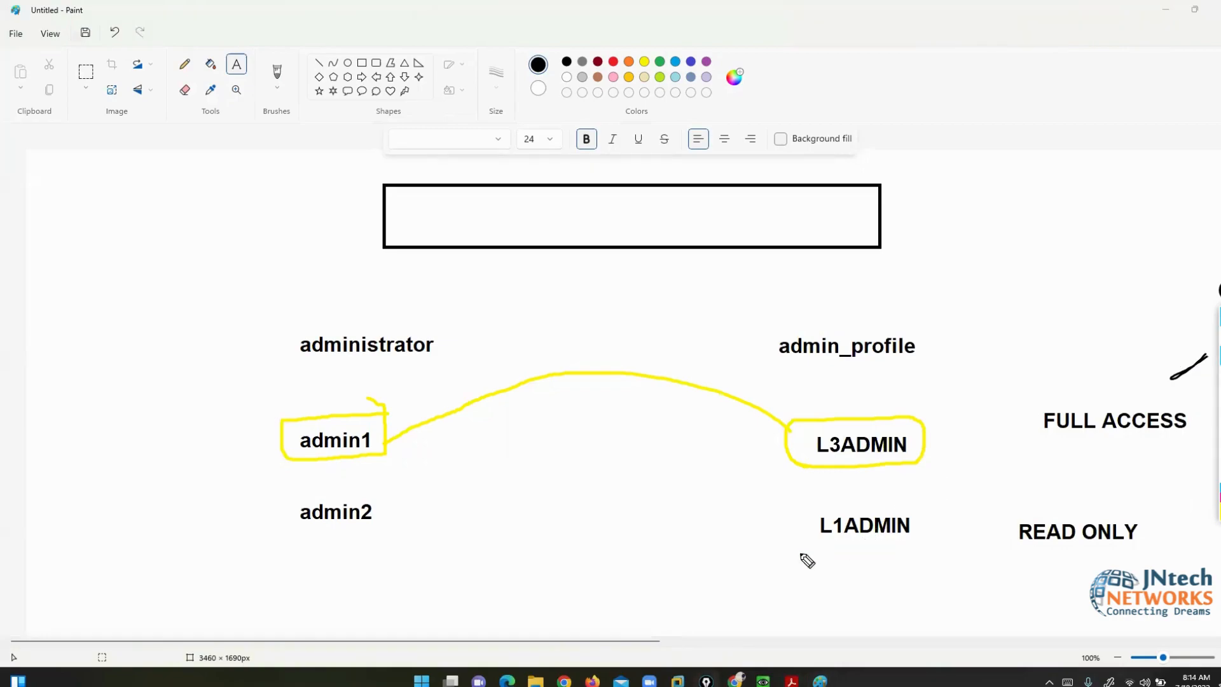
- Link L1ADMIN to admin2, bracket administrator and admin_profile in yellow, then erase the marks
{"action": "mouse_move", "coordinate": [800, 554]}
{"action": "left_mouse_down"}
{"action": "mouse_move", "coordinate": [924, 554]}
{"action": "mouse_move", "coordinate": [812, 512]}
{"action": "mouse_move", "coordinate": [812, 567]}
{"action": "mouse_move", "coordinate": [806, 543]}
{"action": "mouse_move", "coordinate": [698, 536]}
{"action": "left_mouse_up"}
{"action": "mouse_move", "coordinate": [603, 538]}
{"action": "left_mouse_down"}
{"action": "mouse_move", "coordinate": [383, 525]}
{"action": "mouse_move", "coordinate": [399, 516]}
{"action": "left_mouse_up"}
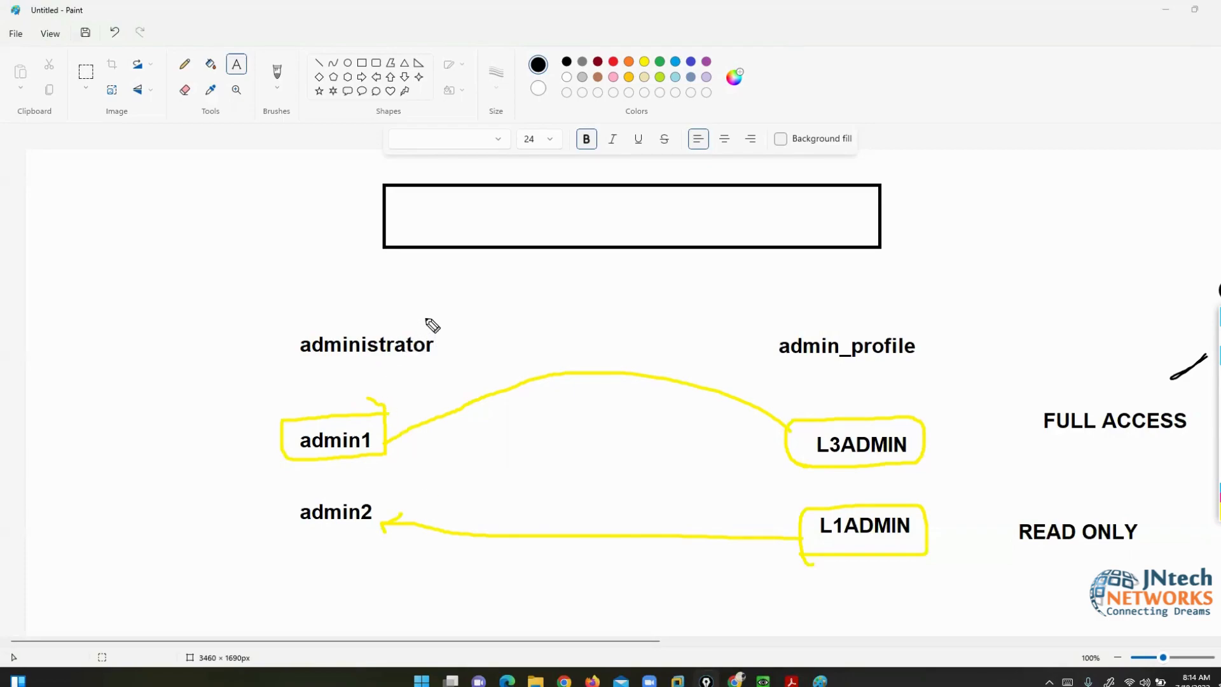
{"action": "mouse_move", "coordinate": [426, 319]}
{"action": "left_mouse_down"}
{"action": "mouse_move", "coordinate": [455, 381]}
{"action": "mouse_move", "coordinate": [424, 376]}
{"action": "left_mouse_up"}
{"action": "mouse_move", "coordinate": [298, 315]}
{"action": "left_mouse_down"}
{"action": "mouse_move", "coordinate": [257, 317]}
{"action": "mouse_move", "coordinate": [298, 370]}
{"action": "left_mouse_up"}
{"action": "mouse_move", "coordinate": [781, 313]}
{"action": "left_mouse_down"}
{"action": "mouse_move", "coordinate": [737, 314]}
{"action": "mouse_move", "coordinate": [766, 386]}
{"action": "left_mouse_up"}
{"action": "mouse_move", "coordinate": [913, 316]}
{"action": "left_mouse_down"}
{"action": "mouse_move", "coordinate": [951, 319]}
{"action": "mouse_move", "coordinate": [928, 369]}
{"action": "left_mouse_up"}
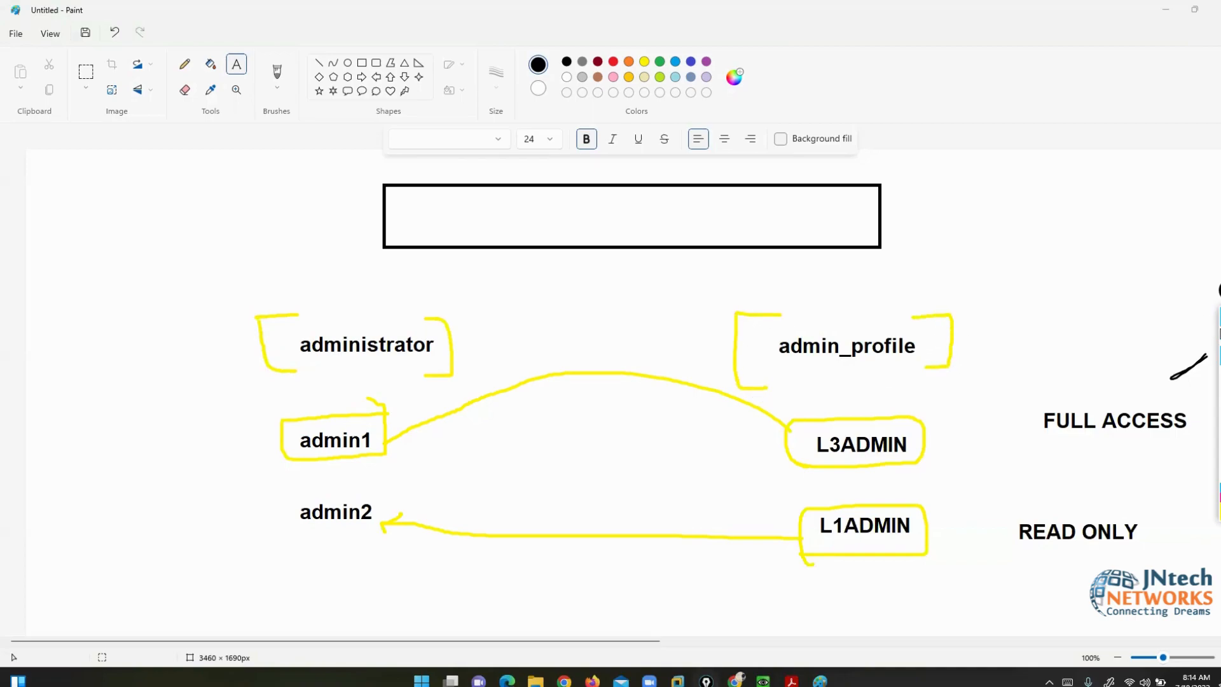
{"action": "left_click", "coordinate": [1220, 394]}
- Add the heading RBAC at the top-left of the Paint canvas
{"action": "left_click", "coordinate": [1220, 337]}
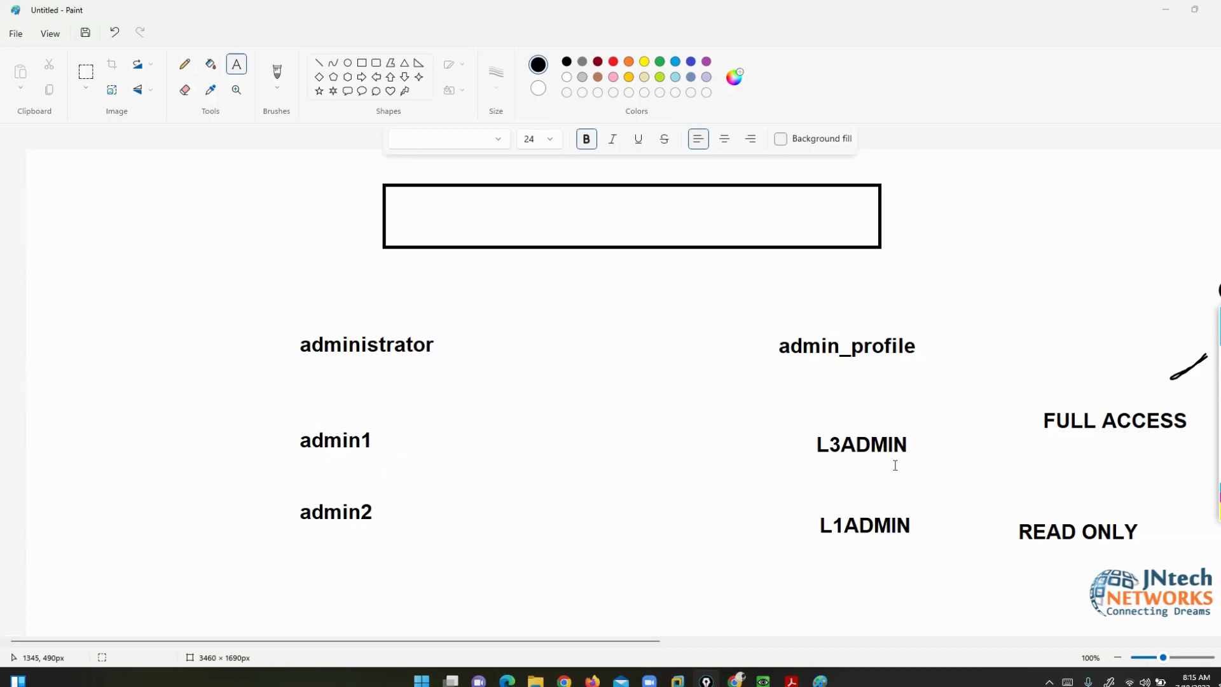
{"action": "left_click", "coordinate": [106, 186]}
{"action": "type", "text": "r"}
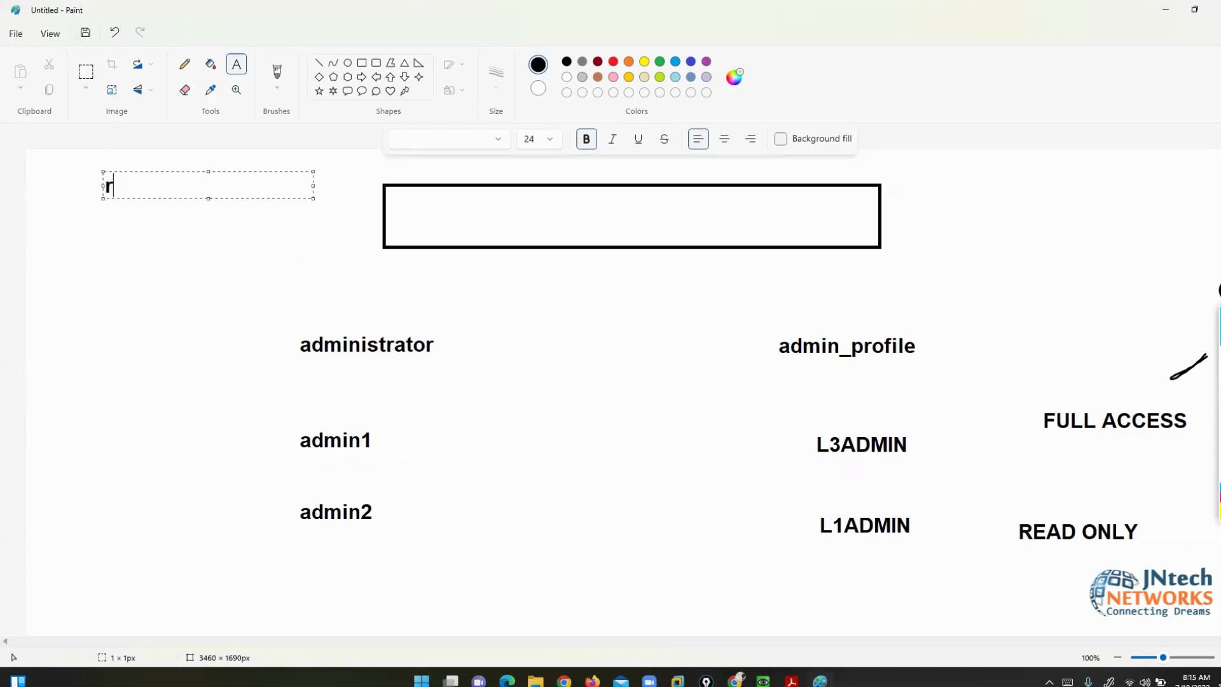
{"action": "key", "text": "BackSpace"}
{"action": "type", "text": "RBAC"}
- Open the PaloAlto console, move it aside, and open the Windows 7 start menu
{"action": "left_click", "coordinate": [736, 680]}
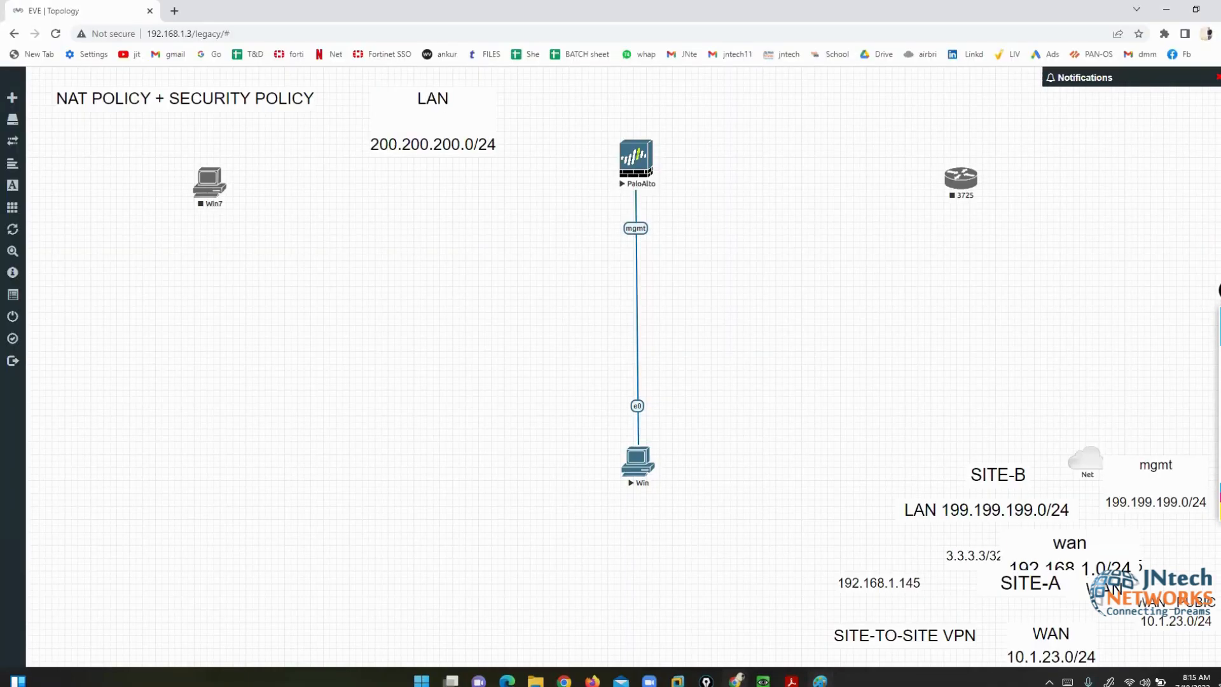
{"action": "left_click", "coordinate": [711, 613]}
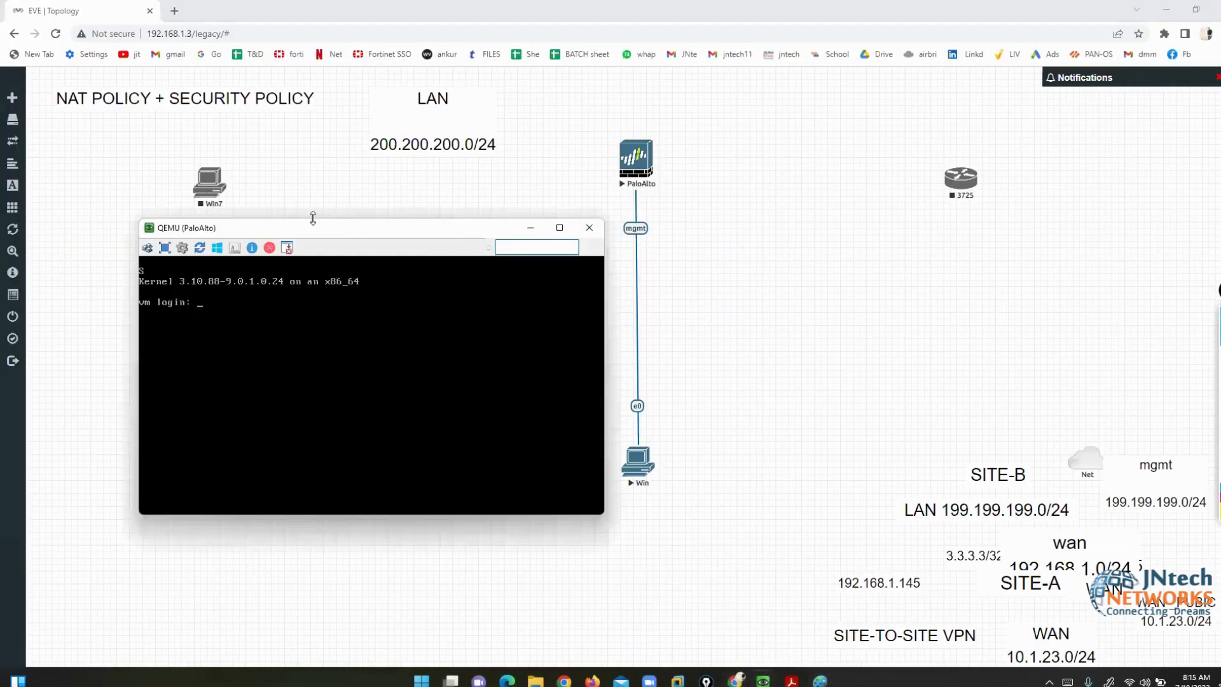
{"action": "left_click_drag", "start_coordinate": [307, 227], "coordinate": [247, 137]}
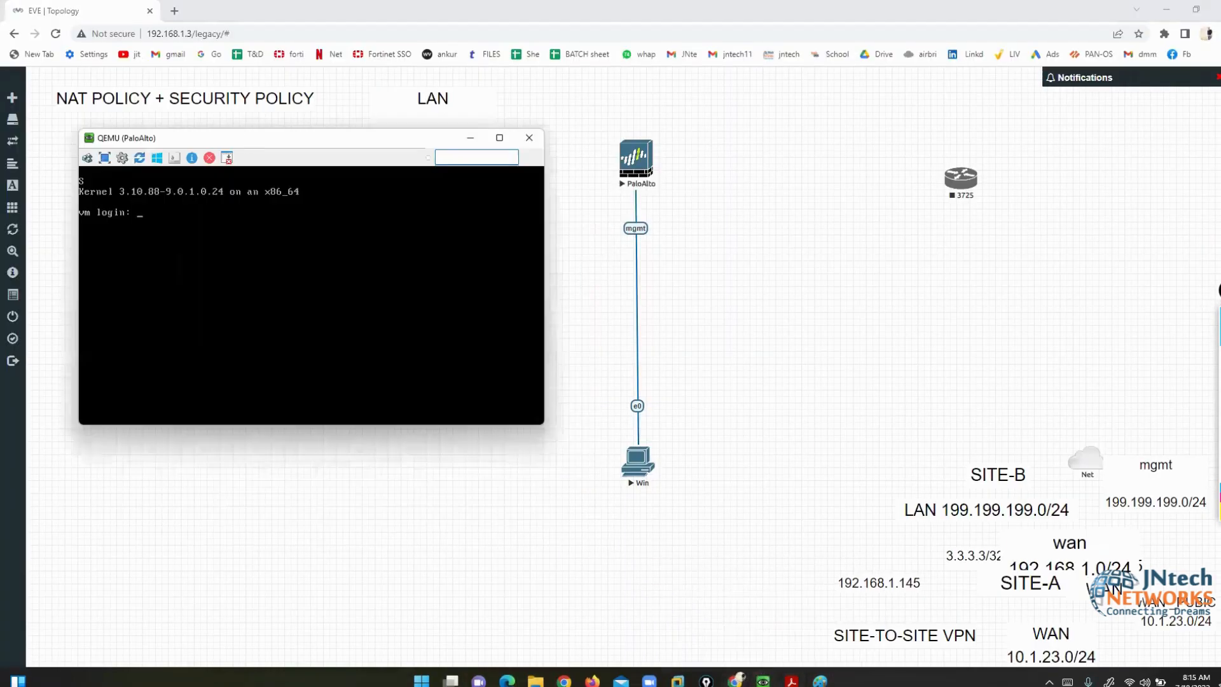
{"action": "mouse_move", "coordinate": [767, 677]}
{"action": "left_click", "coordinate": [805, 626]}
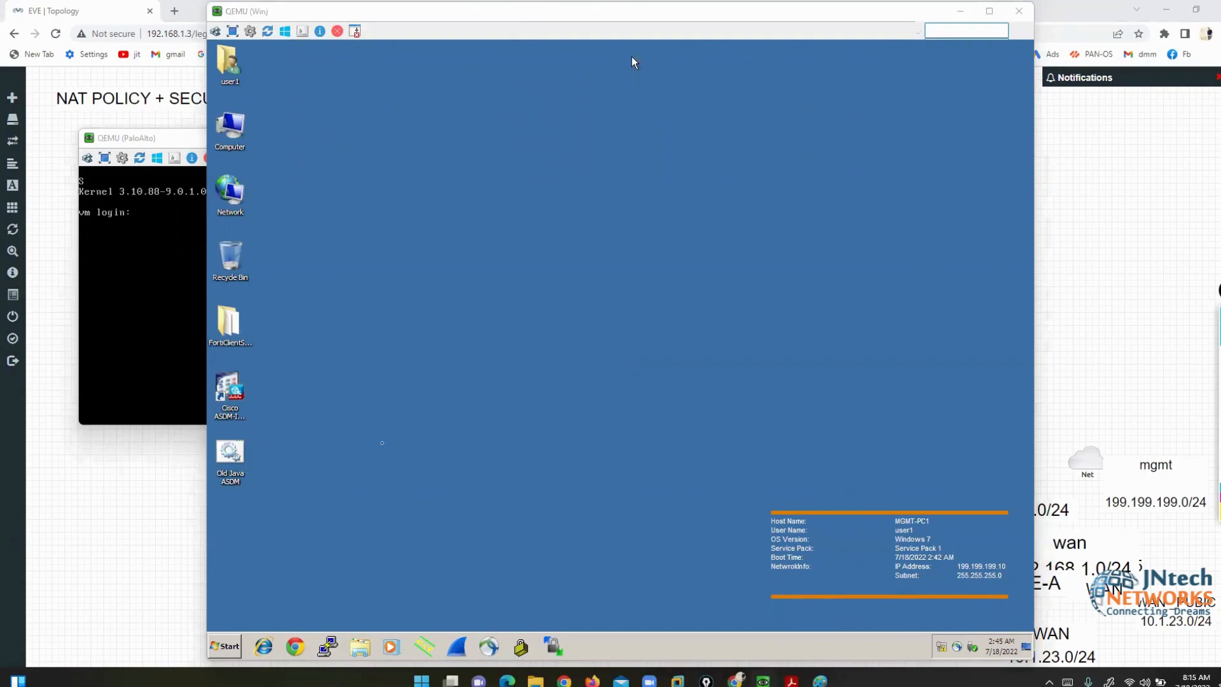
{"action": "left_click", "coordinate": [382, 443]}
{"action": "left_click", "coordinate": [221, 648]}
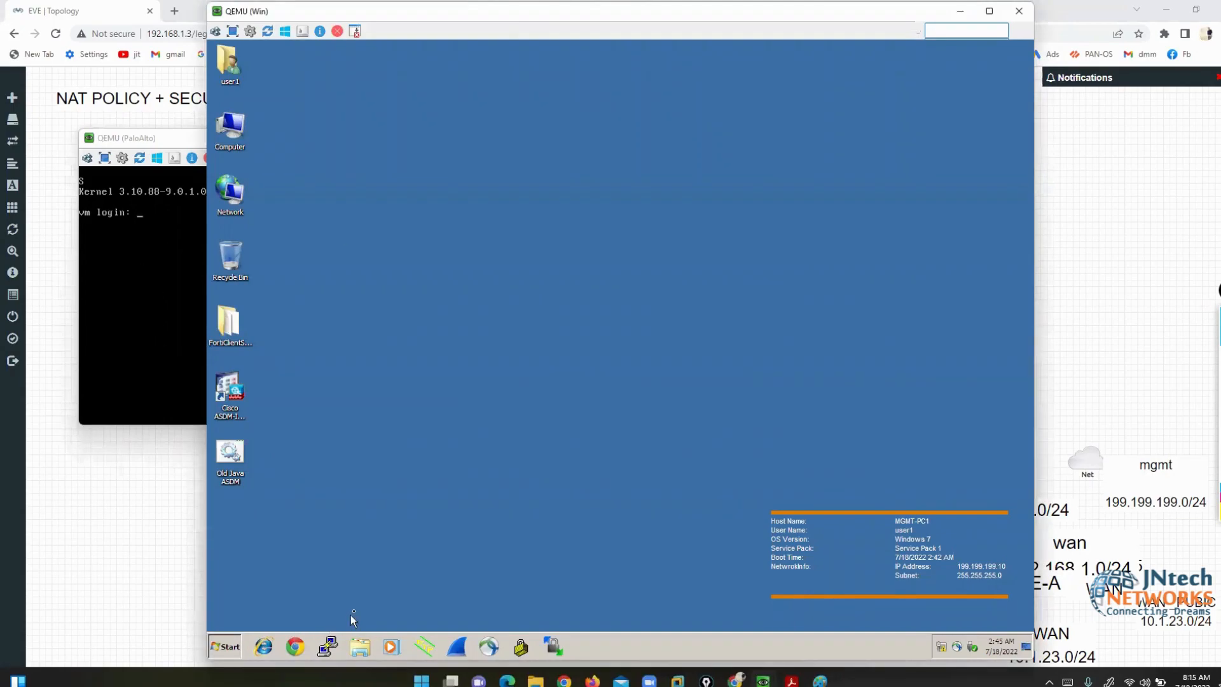
- Enter admin as the PaloAlto login name, then bring the lab PDF forward
{"action": "left_click", "coordinate": [203, 324]}
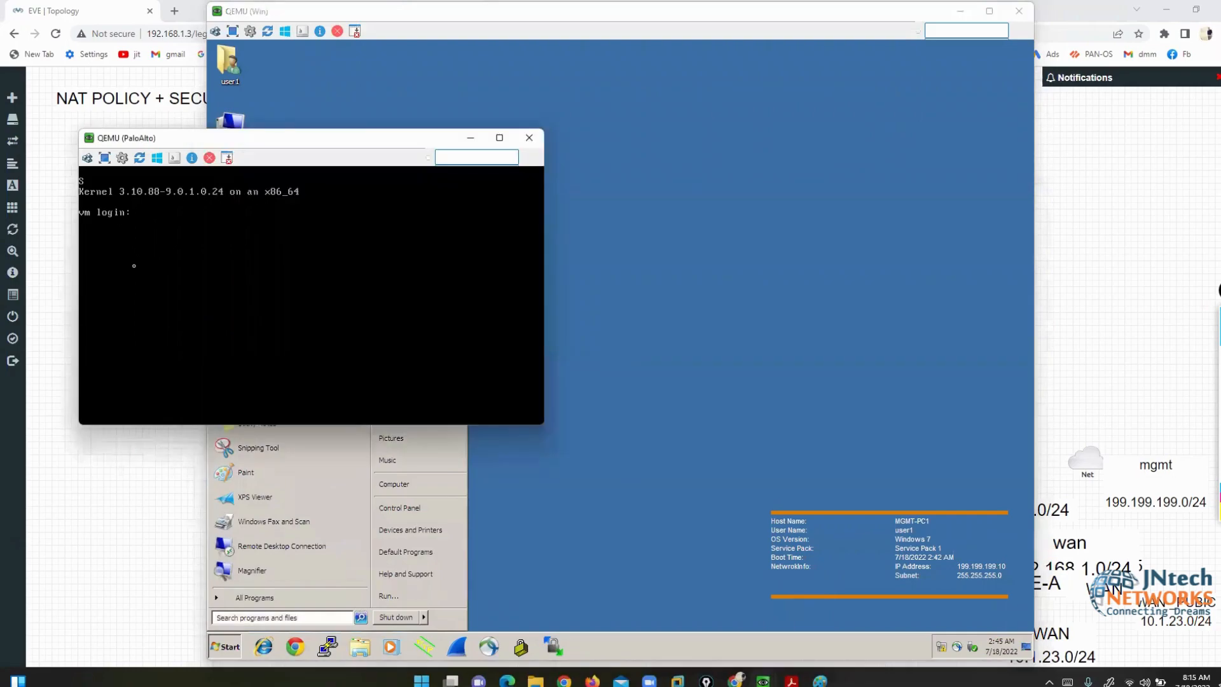
{"action": "type", "text": "admin"}
{"action": "key", "text": "Return"}
{"action": "key", "text": "Return"}
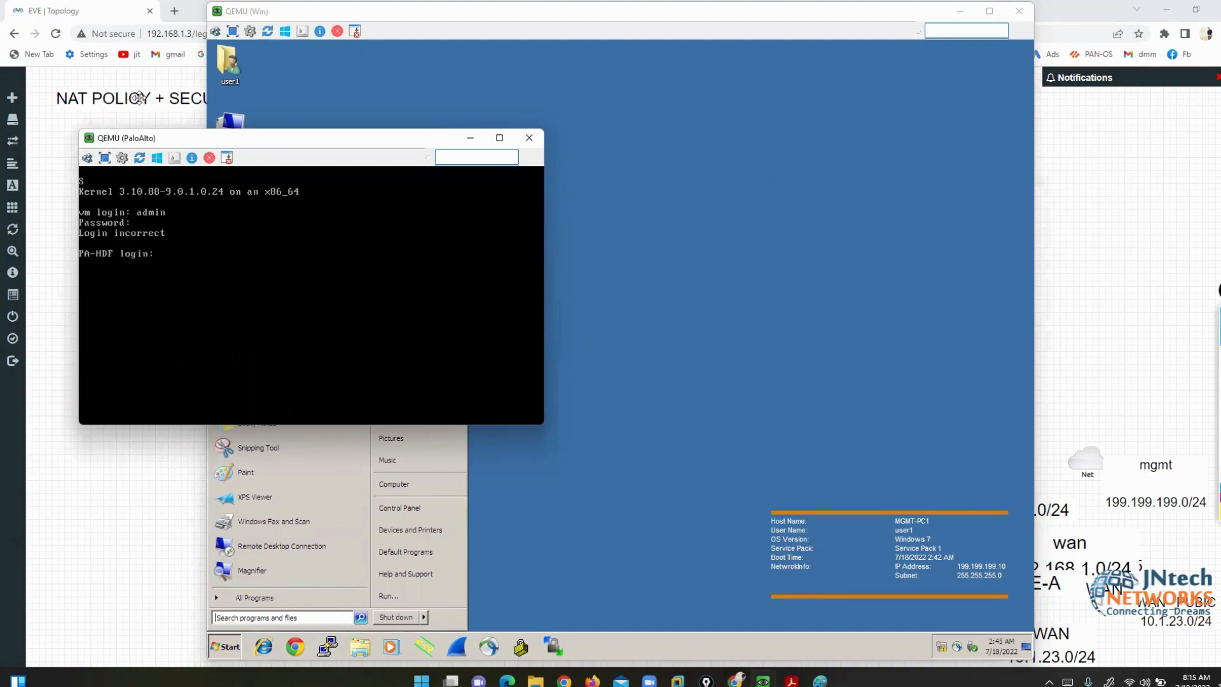
{"action": "left_click_drag", "start_coordinate": [191, 137], "coordinate": [218, 95]}
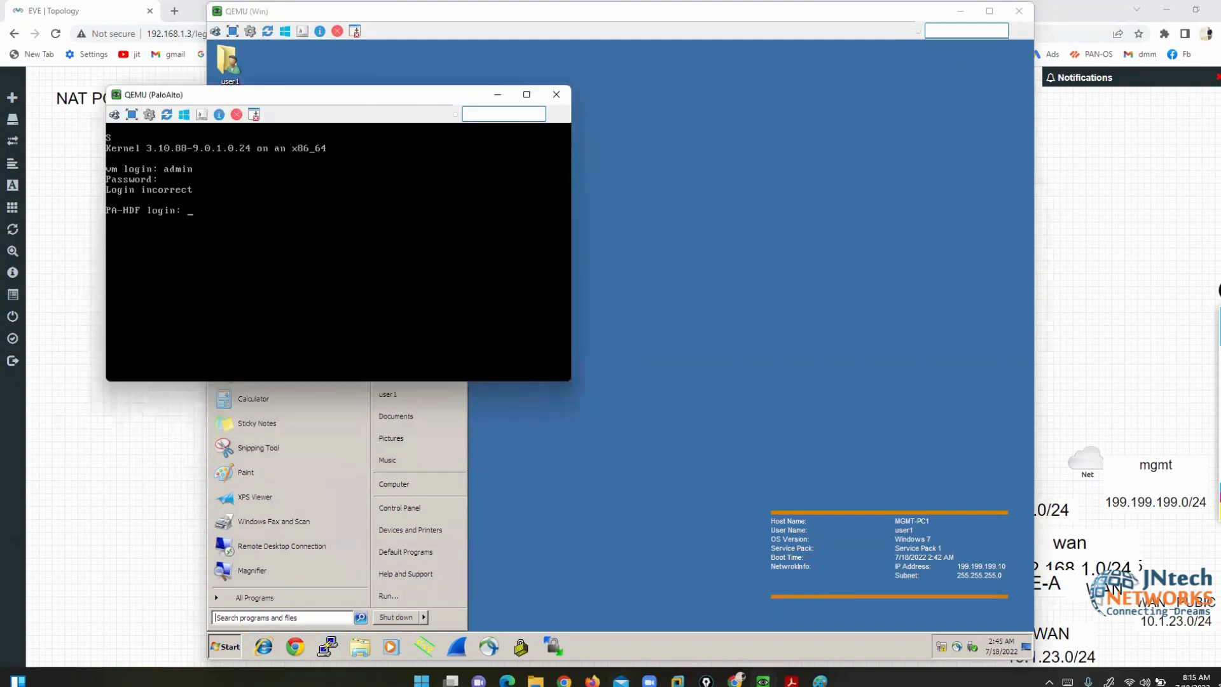
{"action": "left_click", "coordinate": [795, 675]}
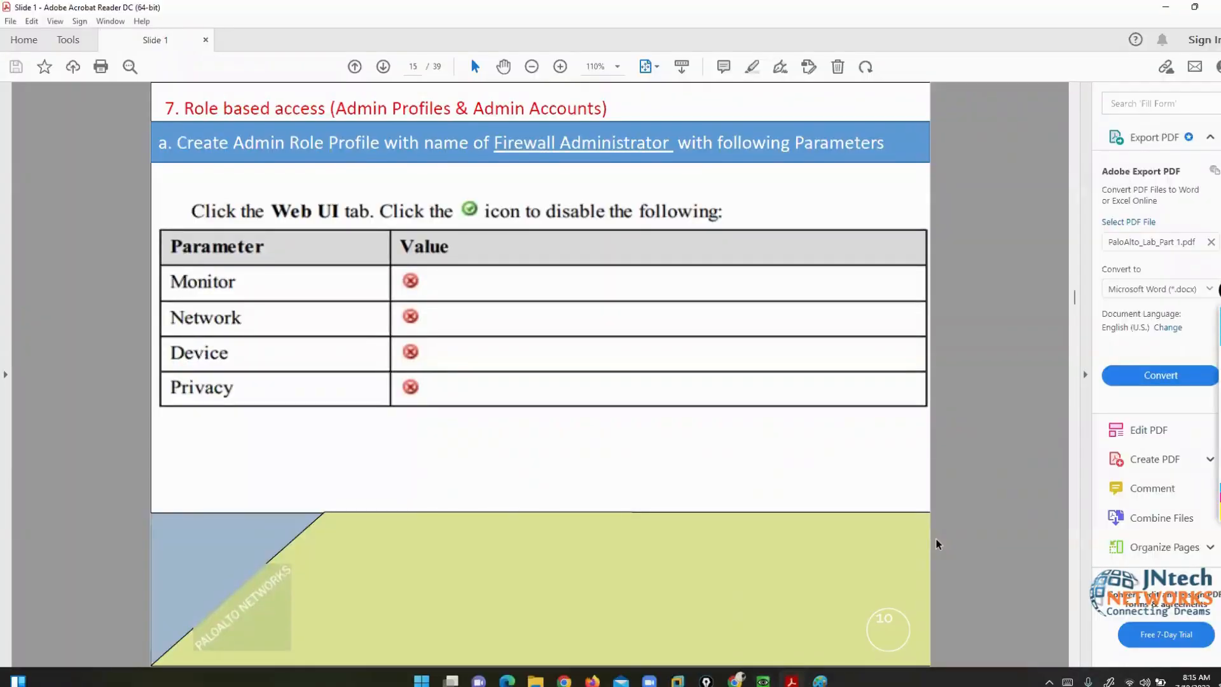
- Scroll the lab PDF down to page 22, DNS Configuration
{"action": "scroll", "coordinate": [938, 544], "scroll_direction": "down", "scroll_amount": 1}
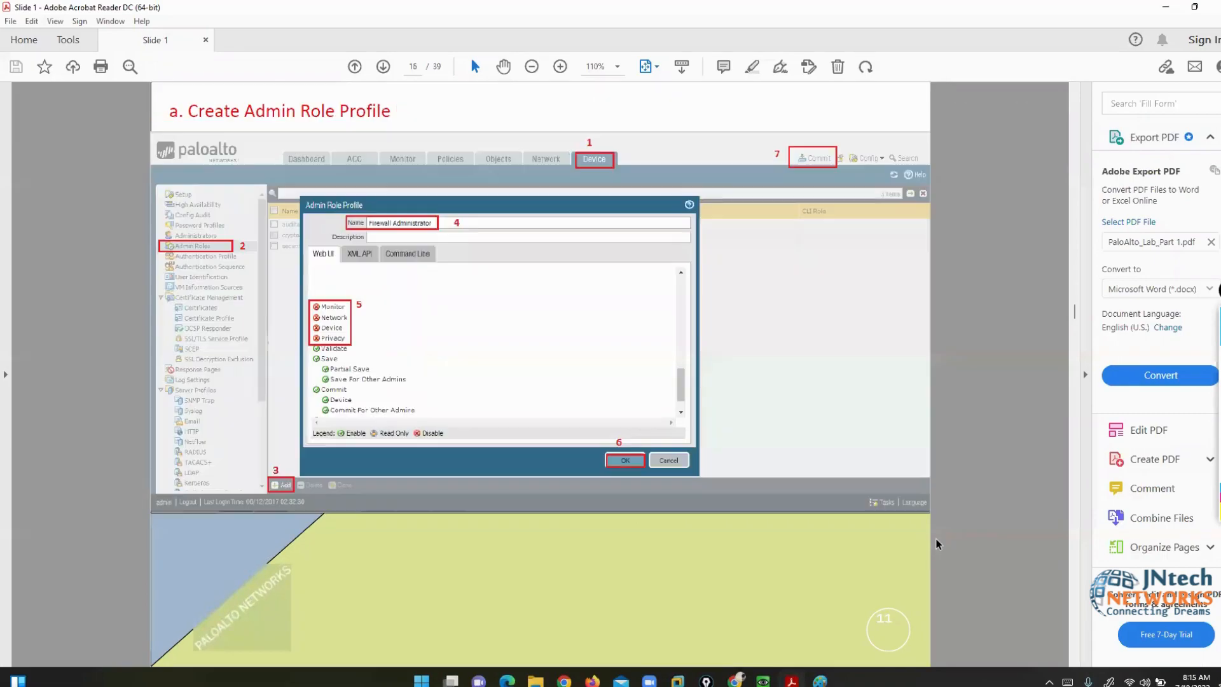
{"action": "scroll", "coordinate": [937, 544], "scroll_direction": "down", "scroll_amount": 6}
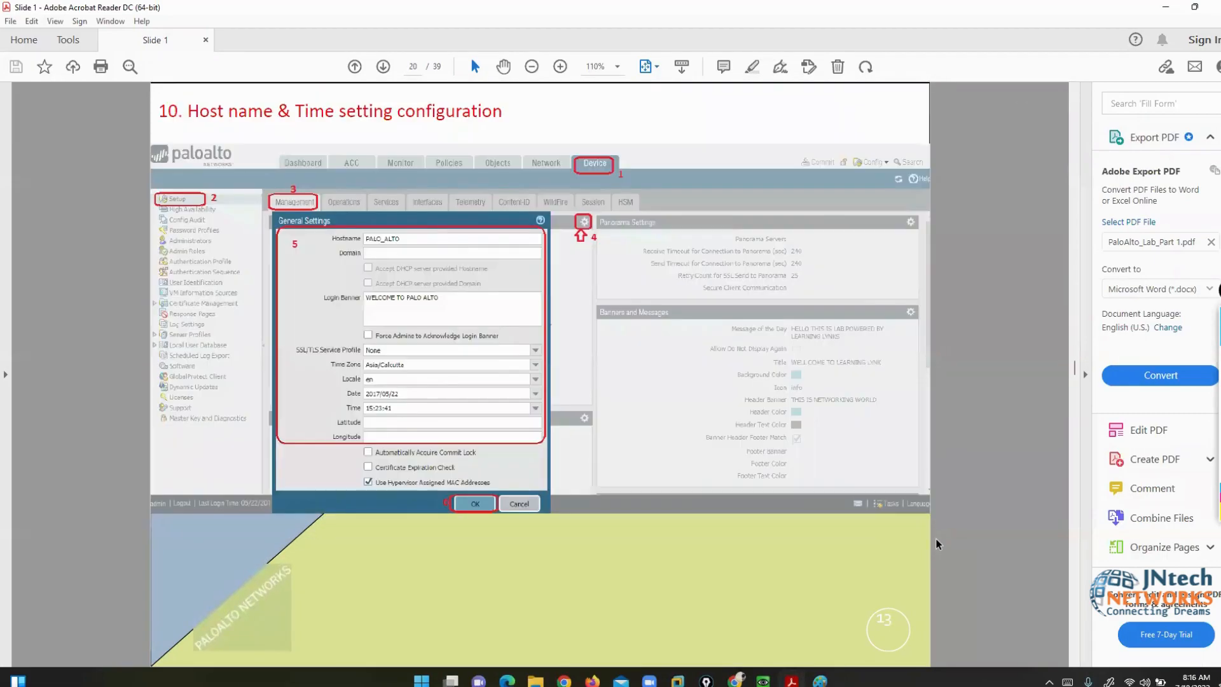
{"action": "scroll", "coordinate": [938, 544], "scroll_direction": "up", "scroll_amount": 1}
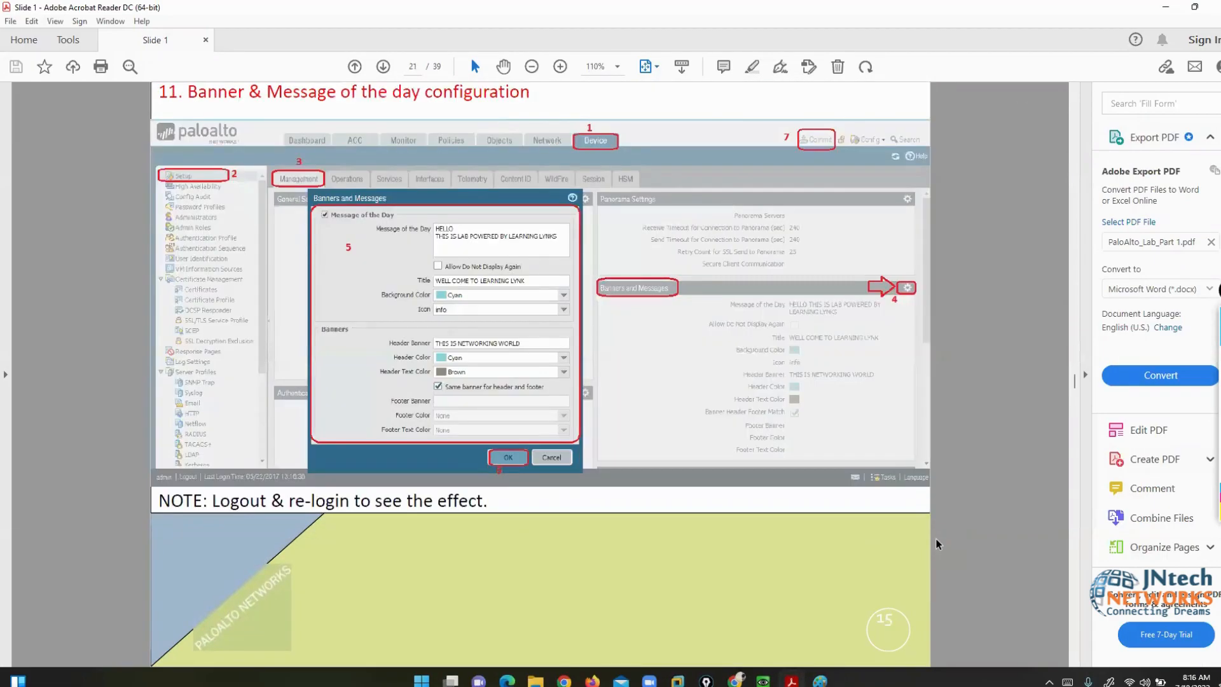
{"action": "scroll", "coordinate": [938, 544], "scroll_direction": "down", "scroll_amount": 1}
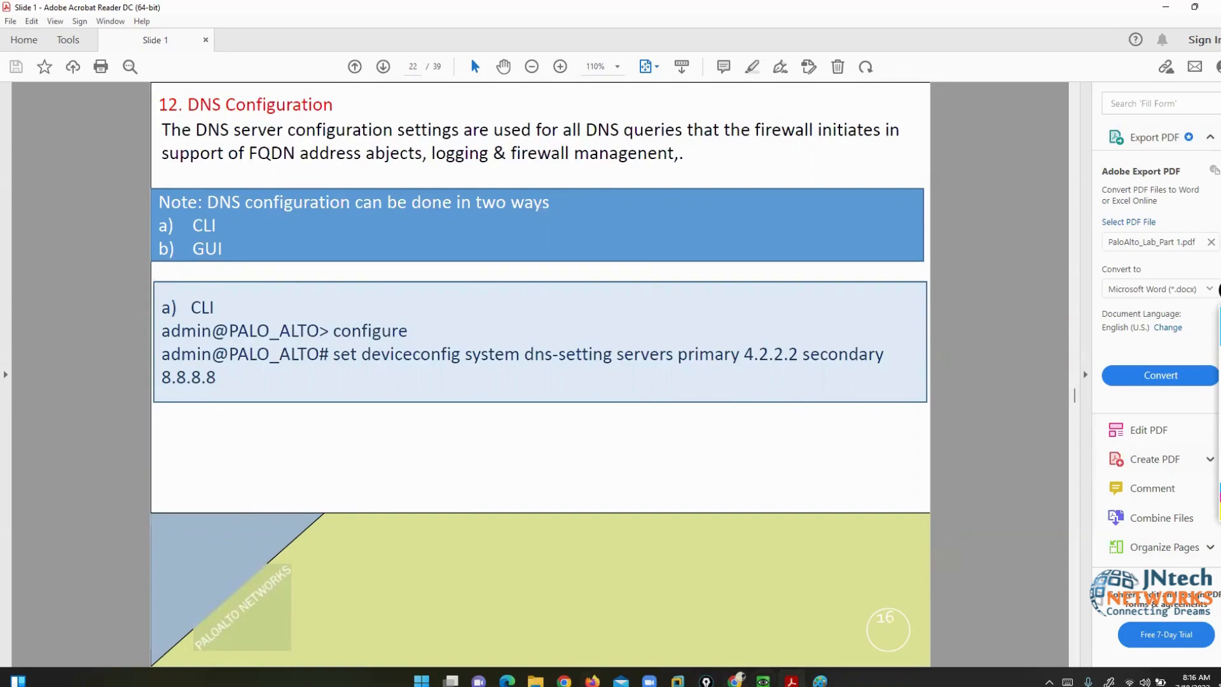
- Commit the RBAC heading on the Paint diagram, then return to the PDF's DNS slide
{"action": "key", "text": "alt+Tab"}
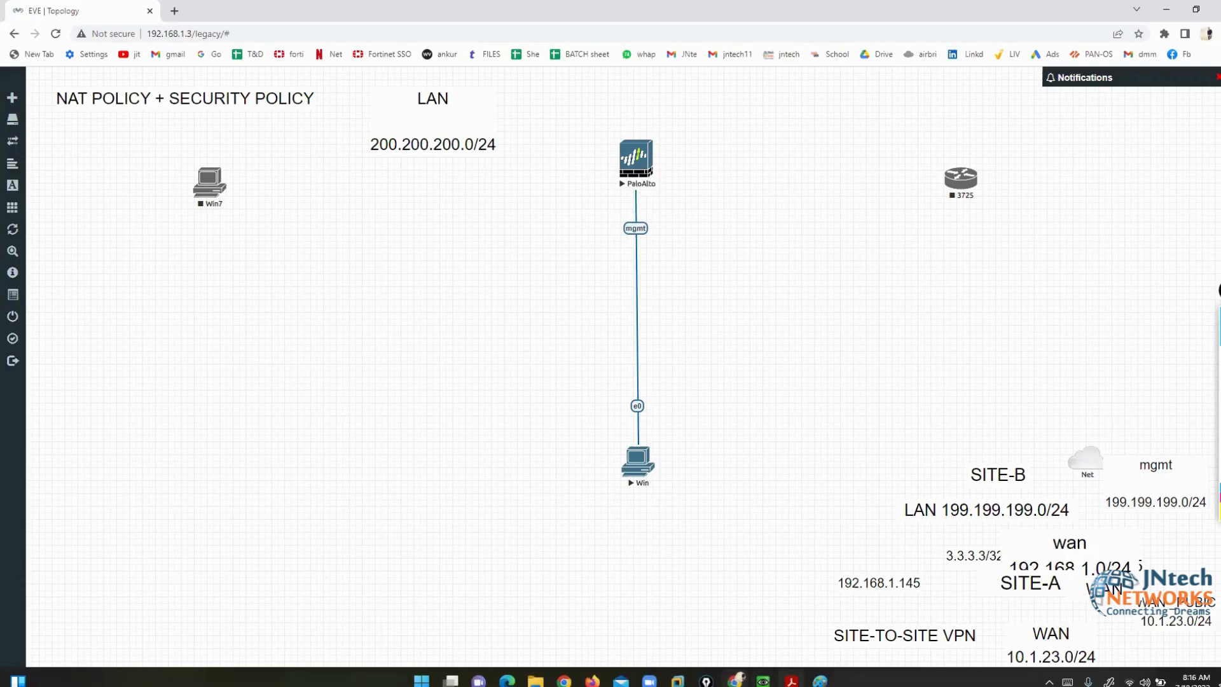
{"action": "left_click", "coordinate": [820, 680]}
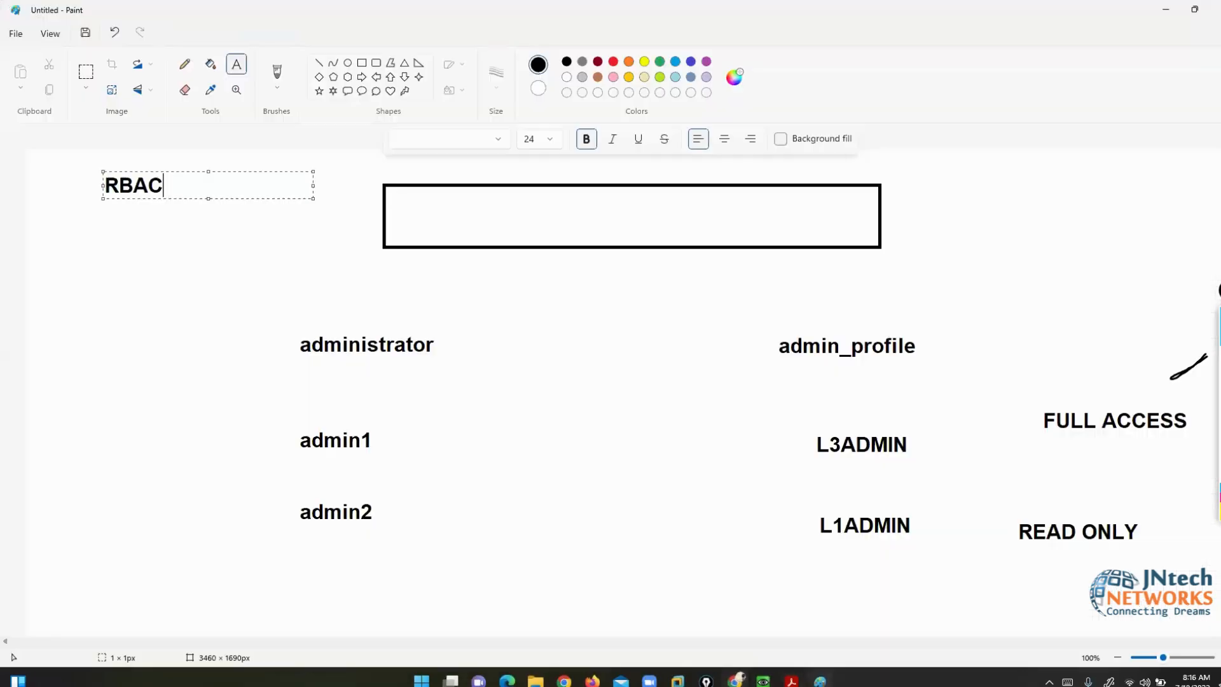
{"action": "left_click", "coordinate": [711, 442]}
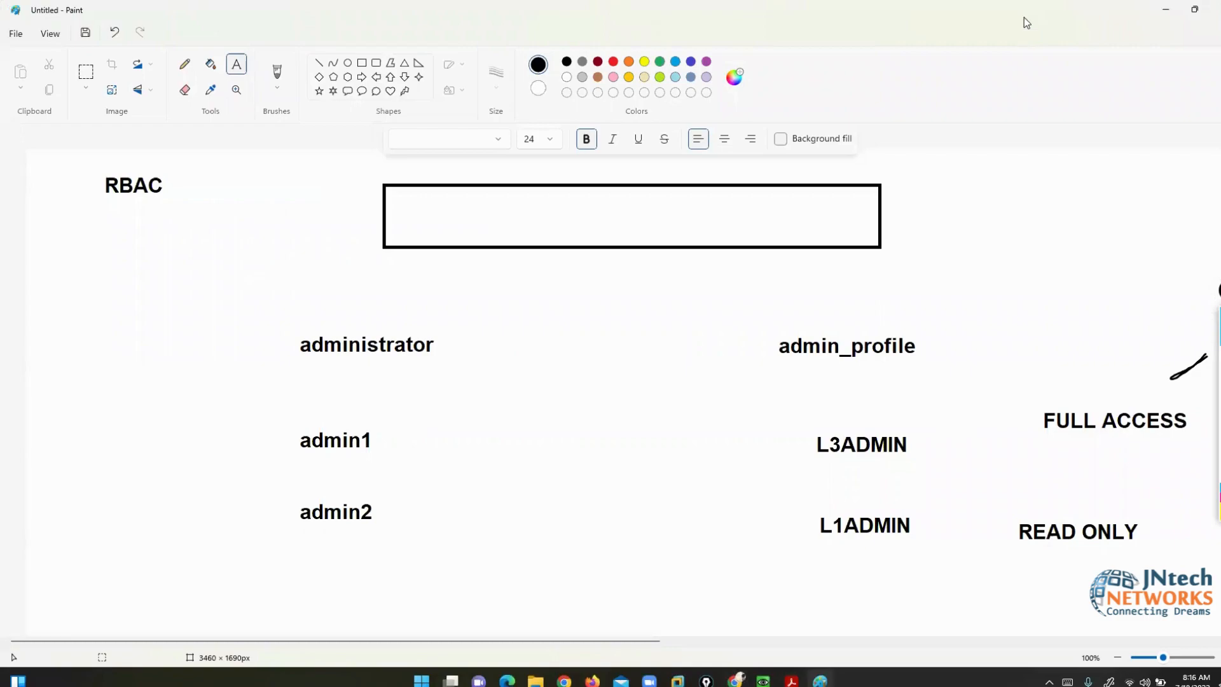
{"action": "key", "text": "alt+Tab"}
{"action": "left_click", "coordinate": [792, 681]}
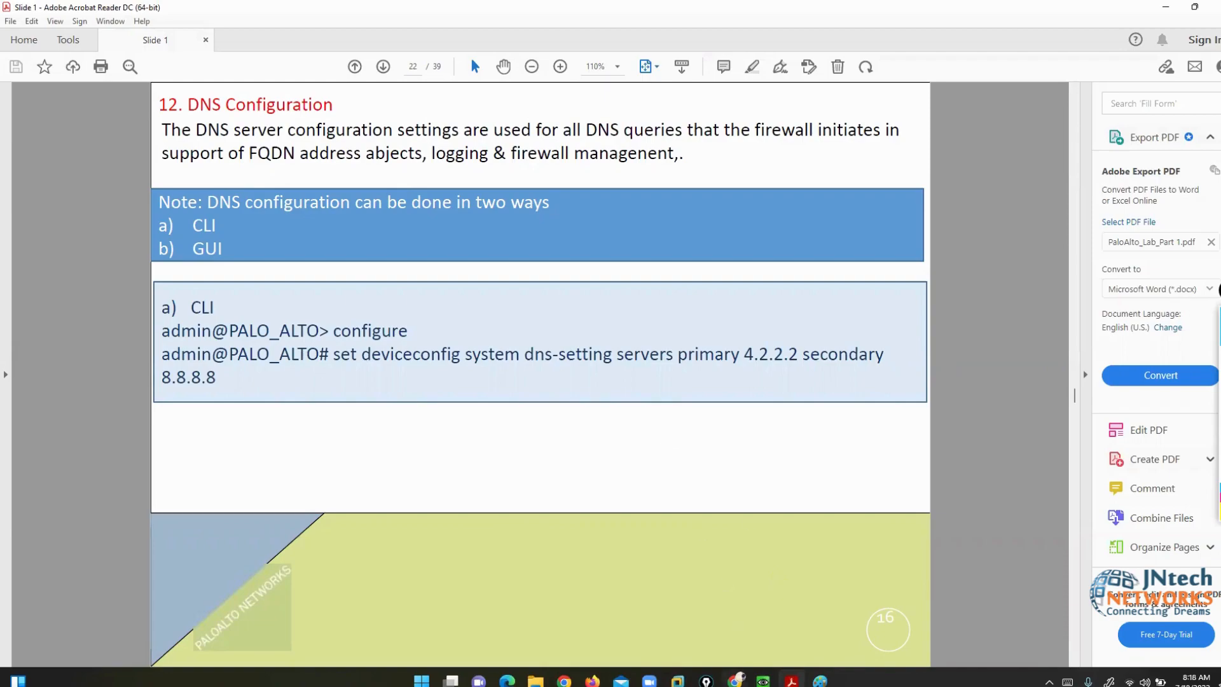
- Circle the PaloAlto node in yellow on the EVE-NG topology
{"action": "left_click", "coordinate": [736, 680]}
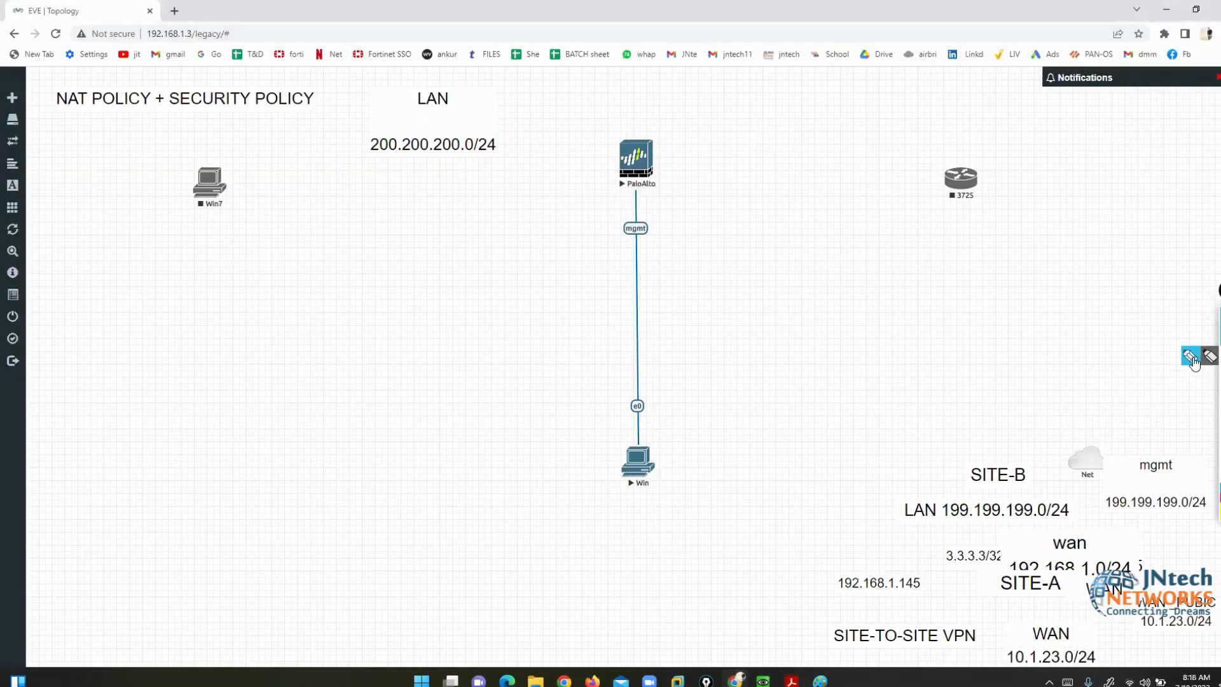
{"action": "mouse_move", "coordinate": [647, 121]}
{"action": "left_mouse_down"}
{"action": "mouse_move", "coordinate": [581, 188]}
{"action": "mouse_move", "coordinate": [668, 206]}
{"action": "mouse_move", "coordinate": [657, 127]}
{"action": "mouse_move", "coordinate": [644, 126]}
{"action": "left_mouse_up"}
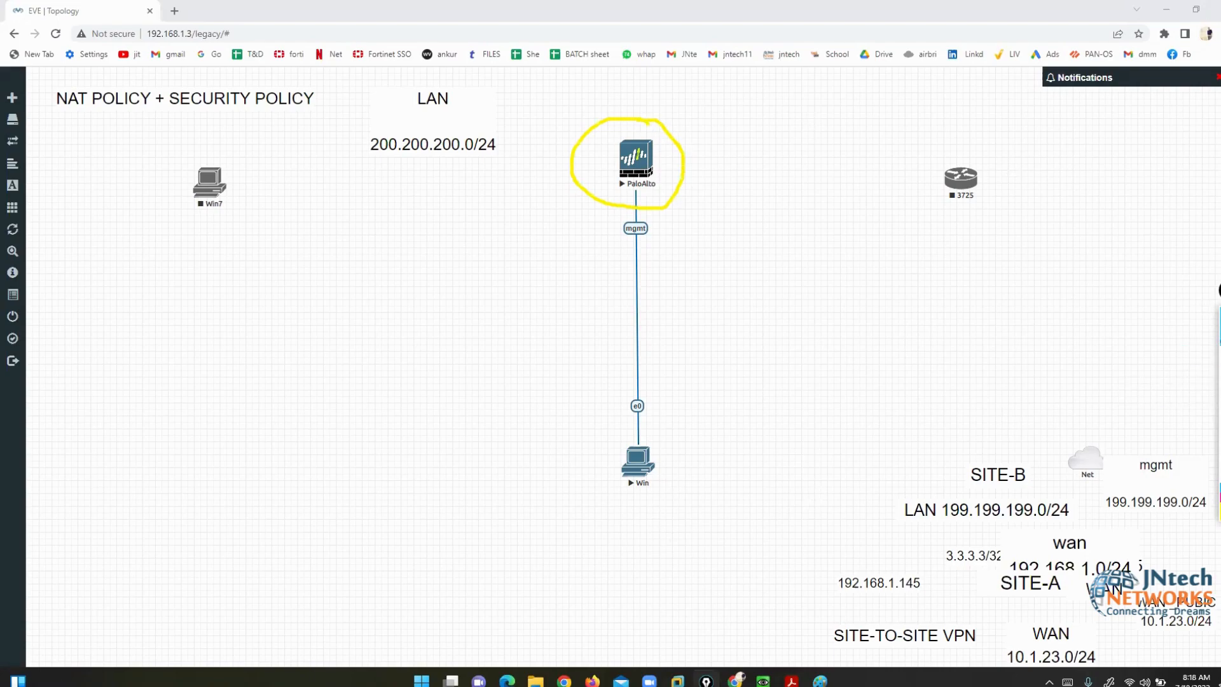
{"action": "key", "text": "super+d"}
- Run ipconfig /all in cmd, highlight the DNS Servers line (192.168.1.1), and close it
{"action": "key", "text": "super+r"}
{"action": "type", "text": "cmd"}
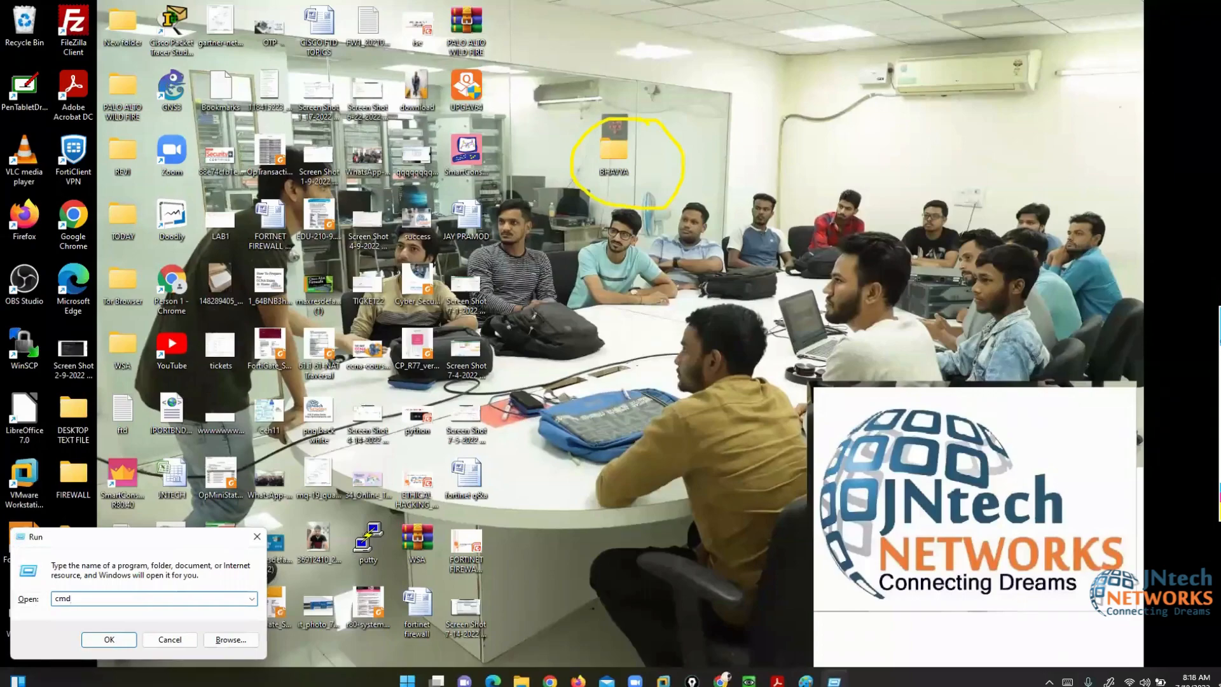
{"action": "key", "text": "Return"}
{"action": "type", "text": "ipconfi"}
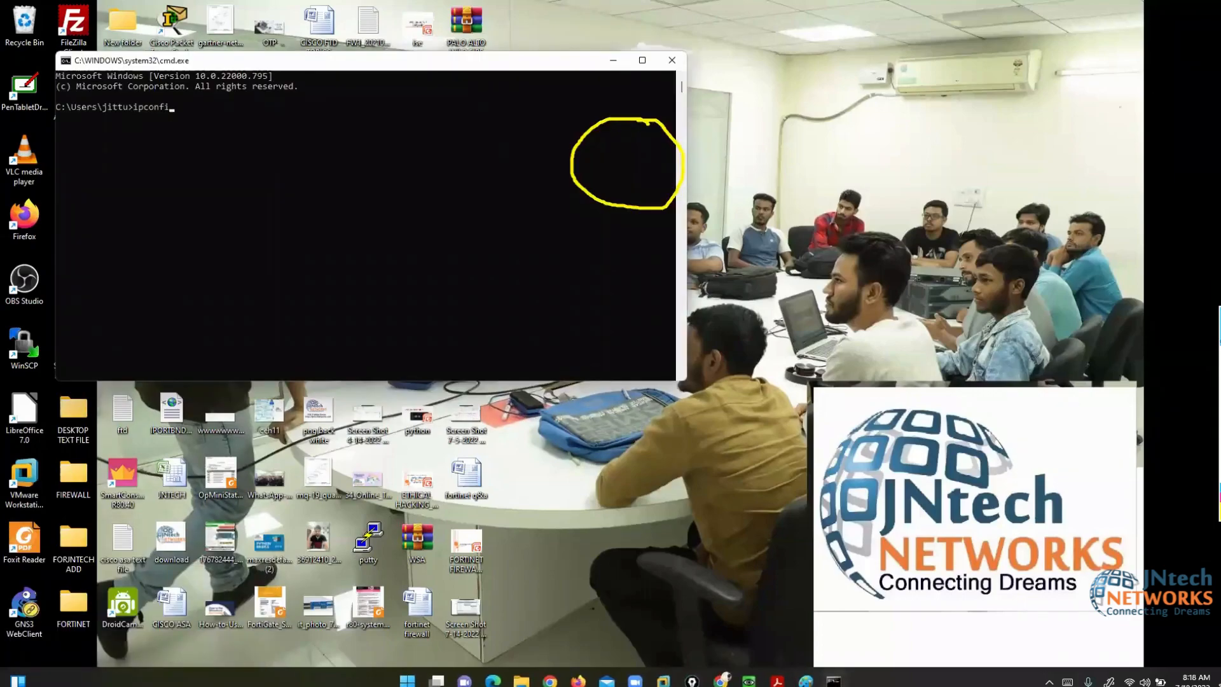
{"action": "type", "text": "g /all"}
{"action": "key", "text": "Return"}
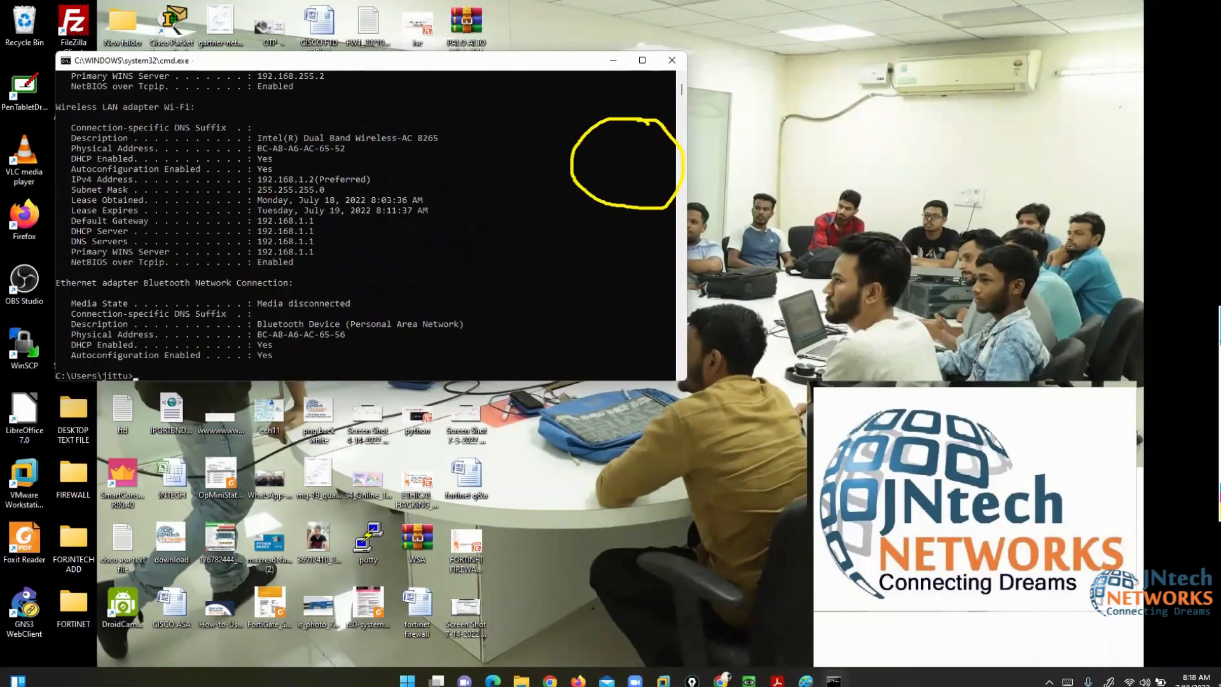
{"action": "left_click_drag", "start_coordinate": [71, 241], "coordinate": [314, 245]}
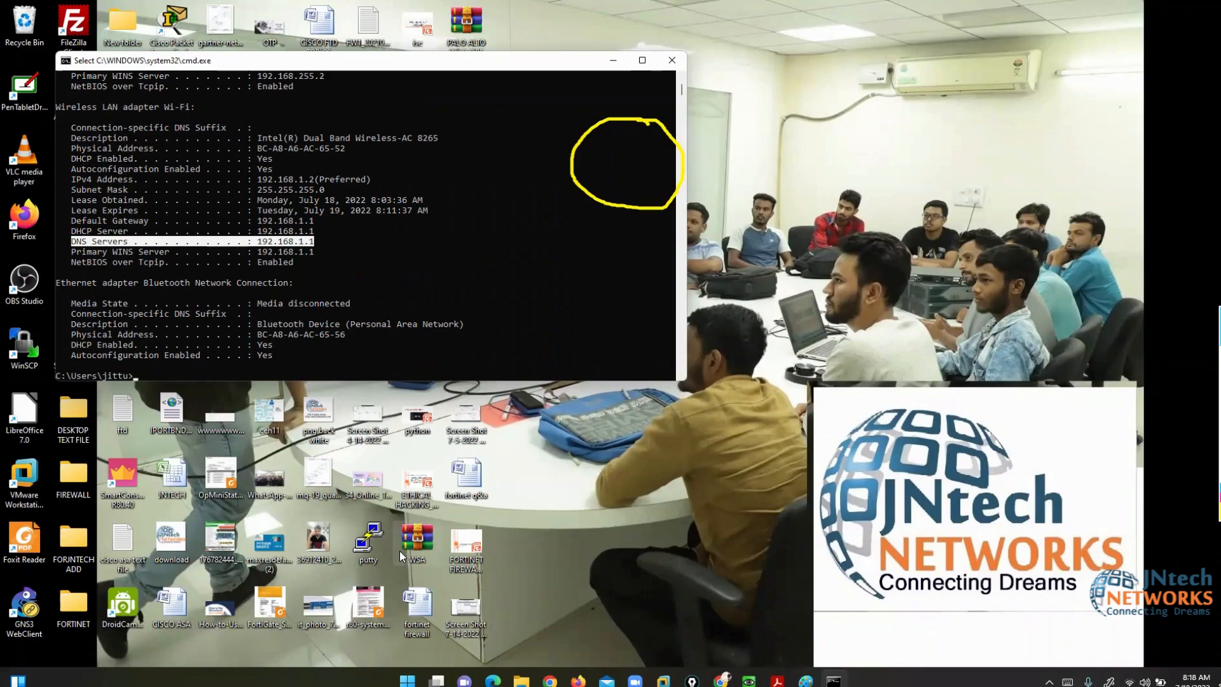
{"action": "left_click", "coordinate": [672, 60]}
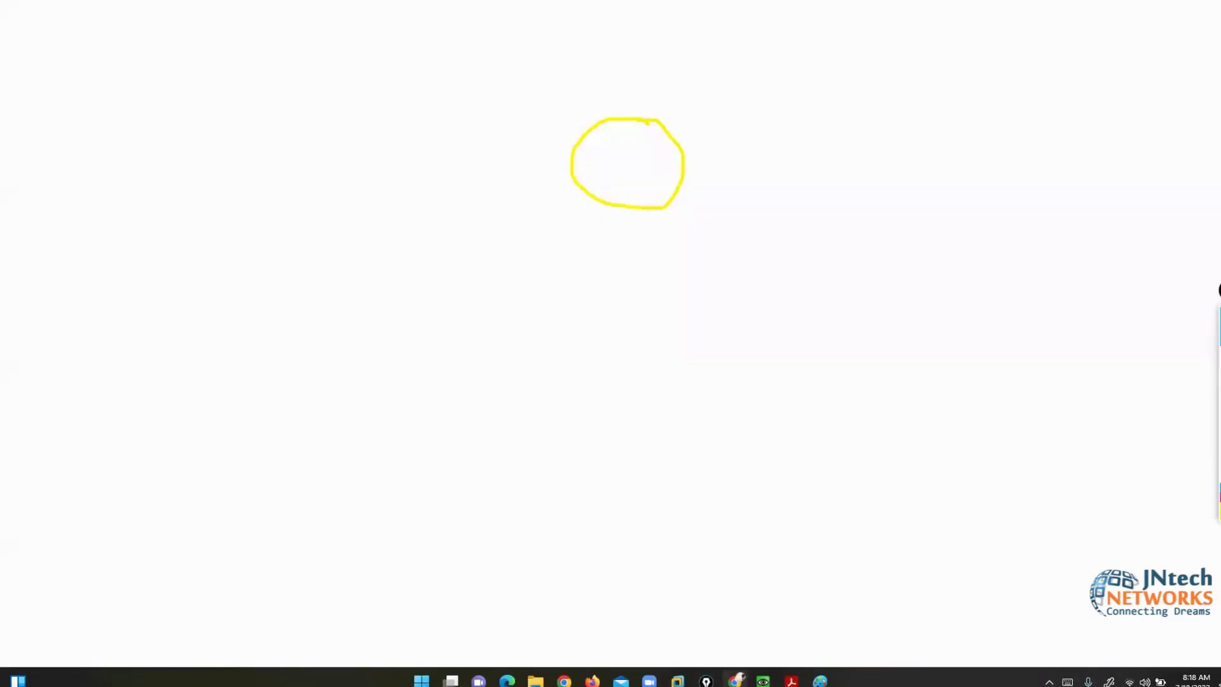
- Bring up the PaloAlto console and move it aside so the DNS slide stays visible
{"action": "key", "text": "super+d"}
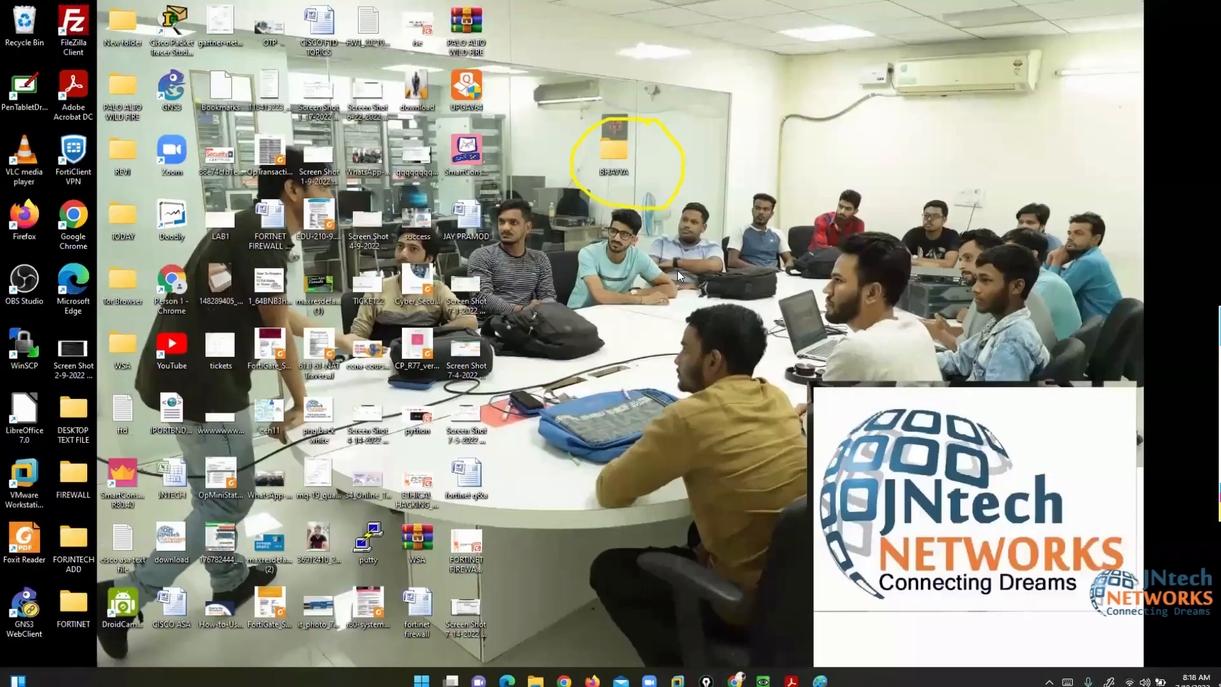
{"action": "key", "text": "super+d"}
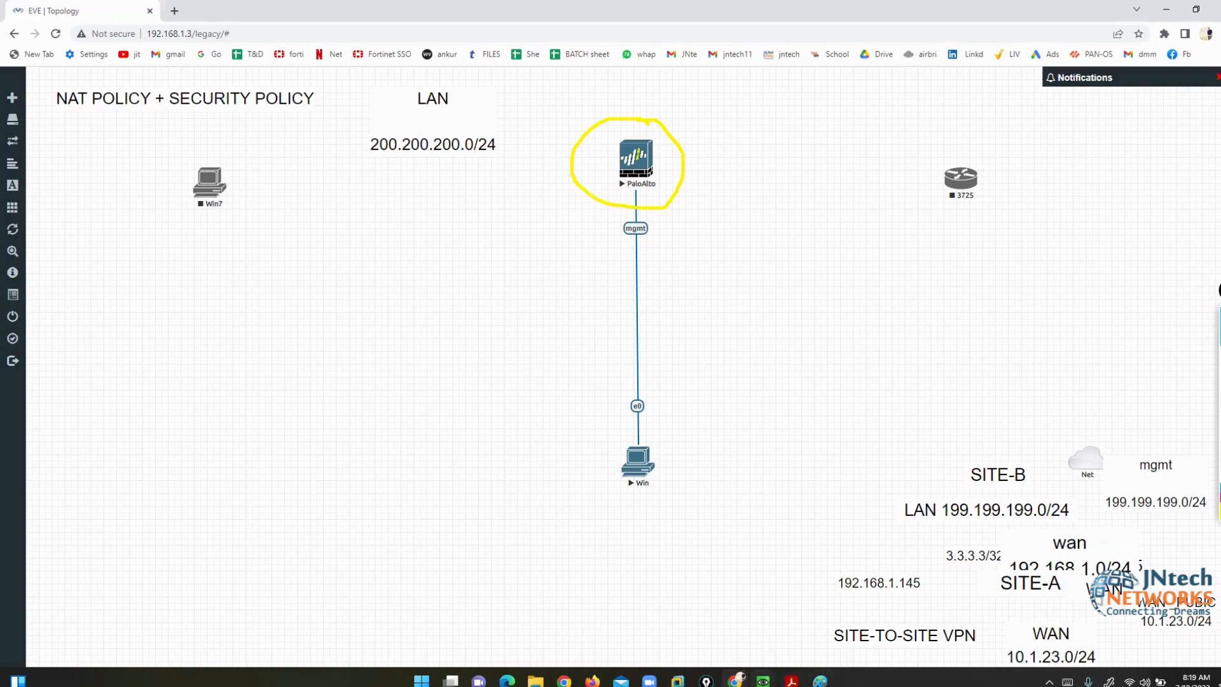
{"action": "left_click", "coordinate": [763, 681]}
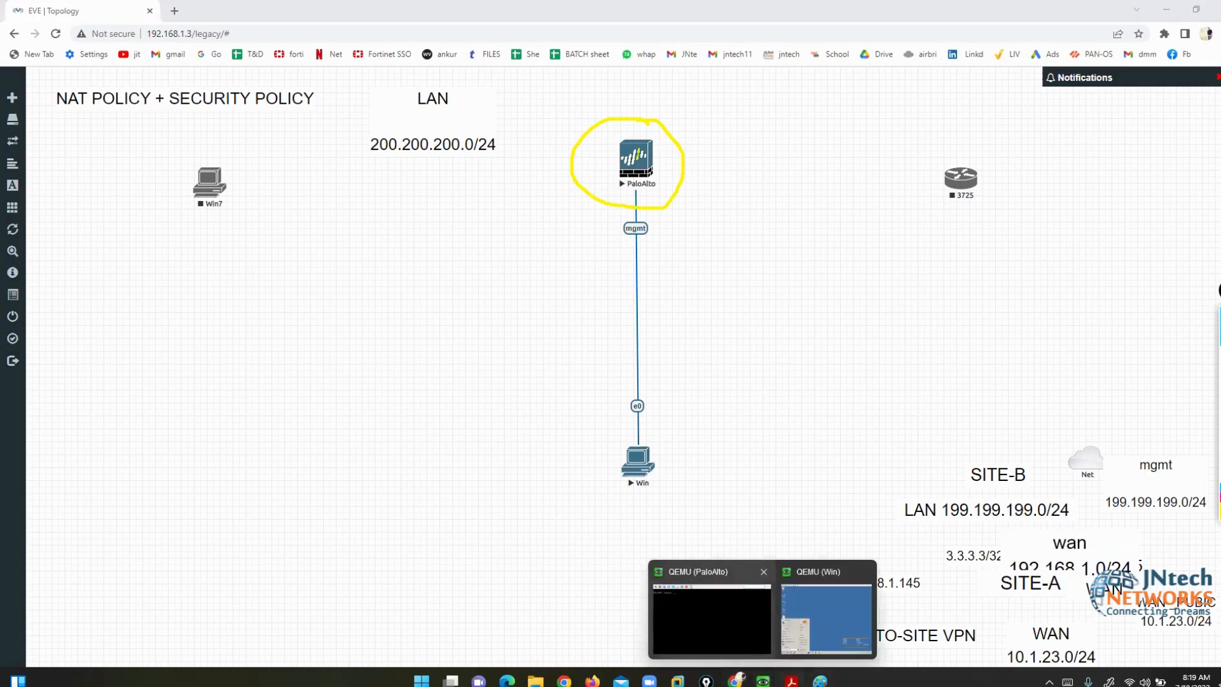
{"action": "left_click", "coordinate": [791, 681]}
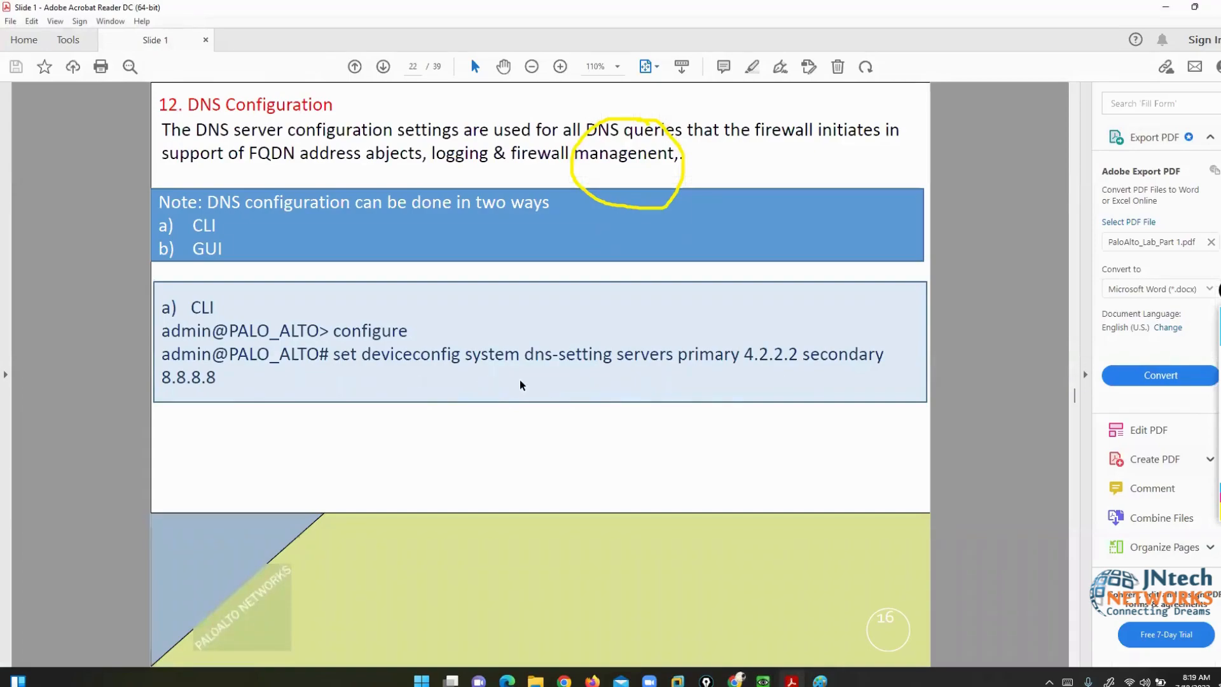
{"action": "left_click", "coordinate": [764, 681]}
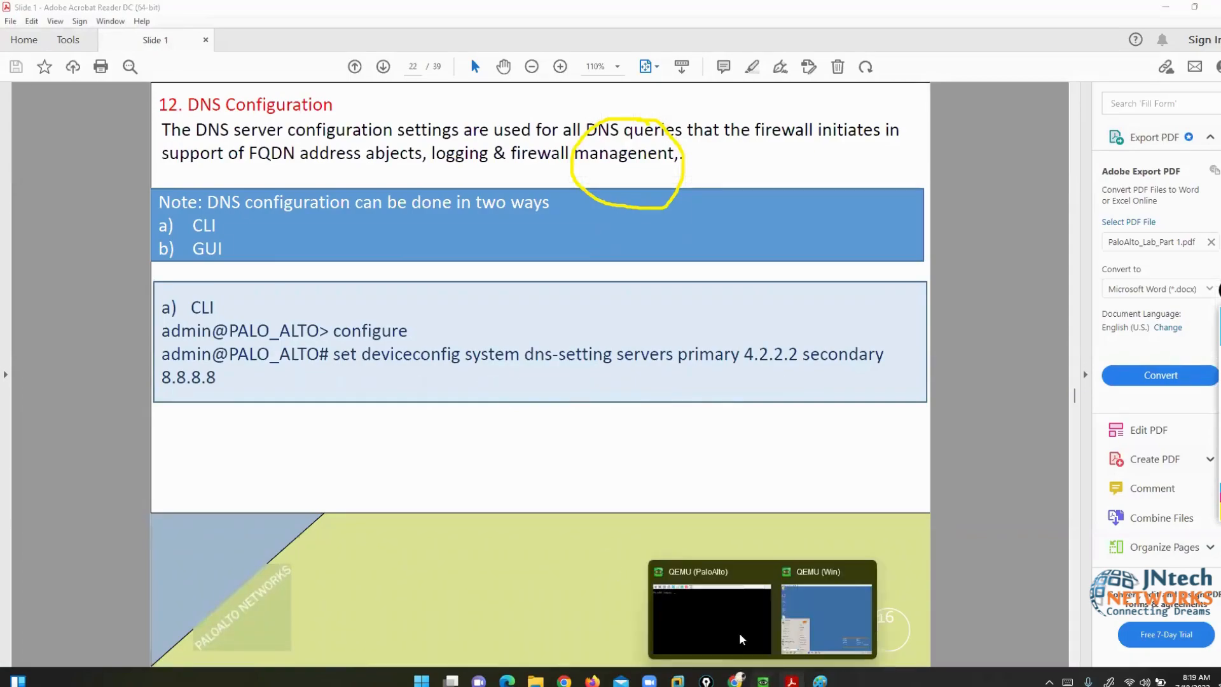
{"action": "left_click", "coordinate": [698, 632]}
{"action": "left_click_drag", "start_coordinate": [365, 94], "coordinate": [813, 290]}
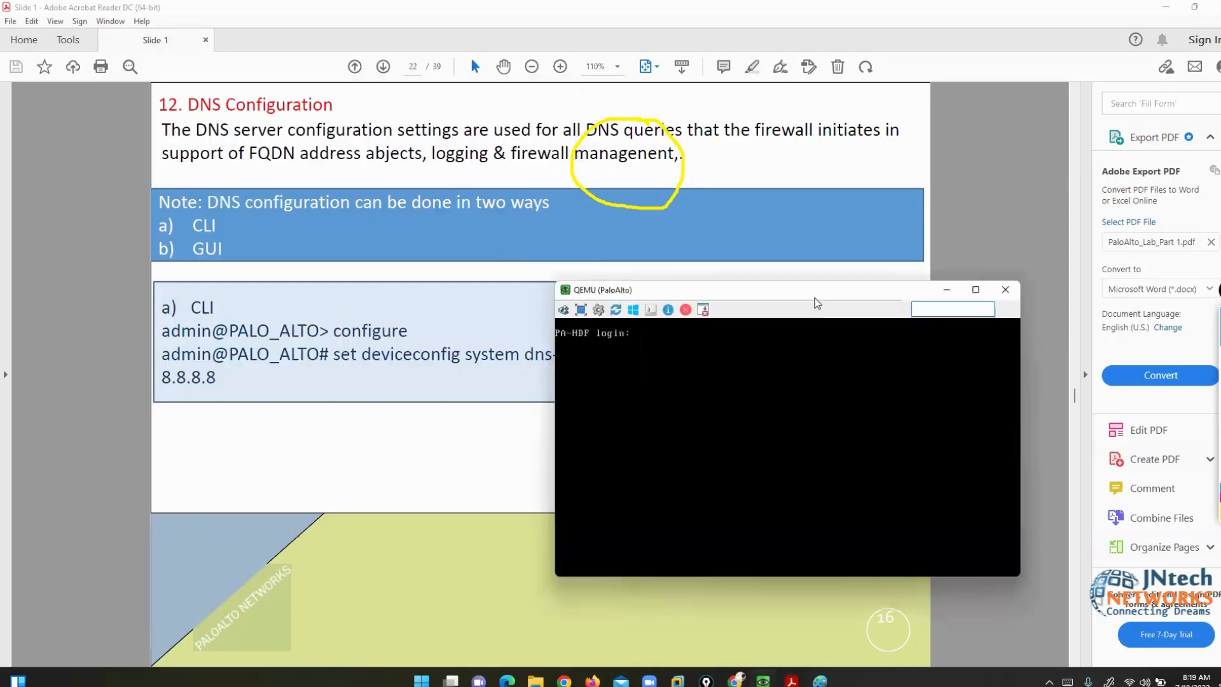
- Log in to the PaloAlto console with username admin and its default password
{"action": "type", "text": "admin"}
{"action": "key", "text": "Return"}
{"action": "type", "text": "admin"}
{"action": "key", "text": "Return"}
- Sketch a yellow switch linking the PaloAlto mgmt port and the Win node, then clear it
{"action": "mouse_move", "coordinate": [715, 679]}
{"action": "left_click", "coordinate": [707, 610]}
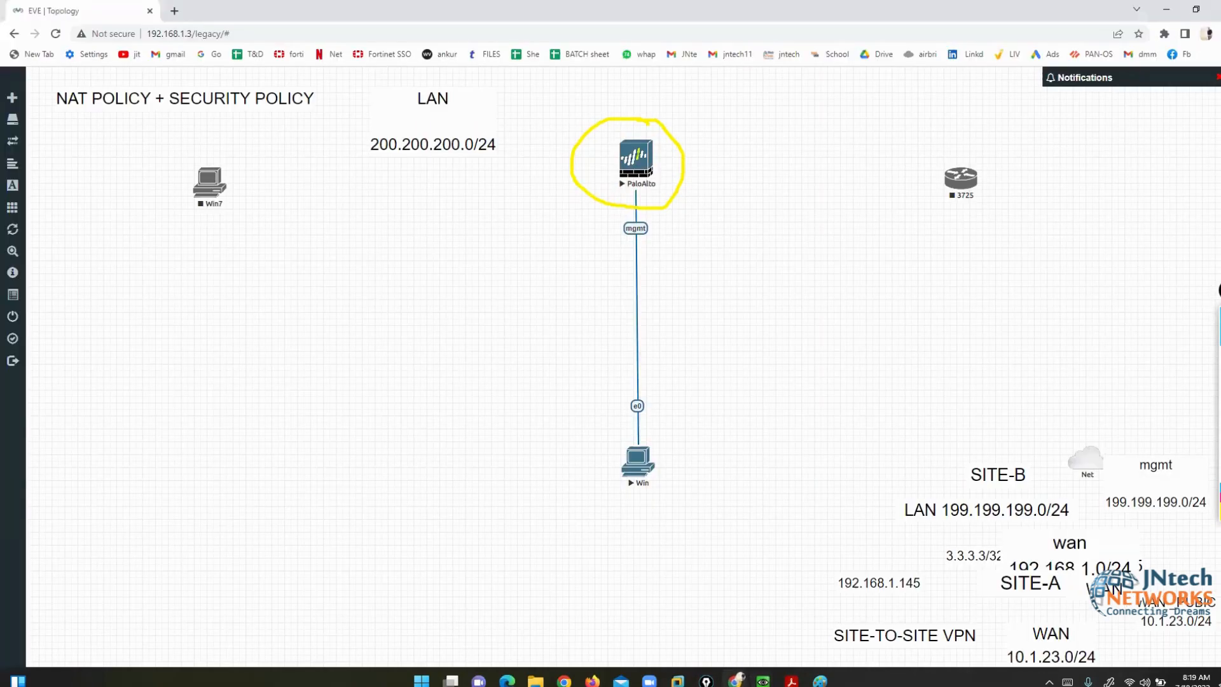
{"action": "left_click", "coordinate": [1192, 358]}
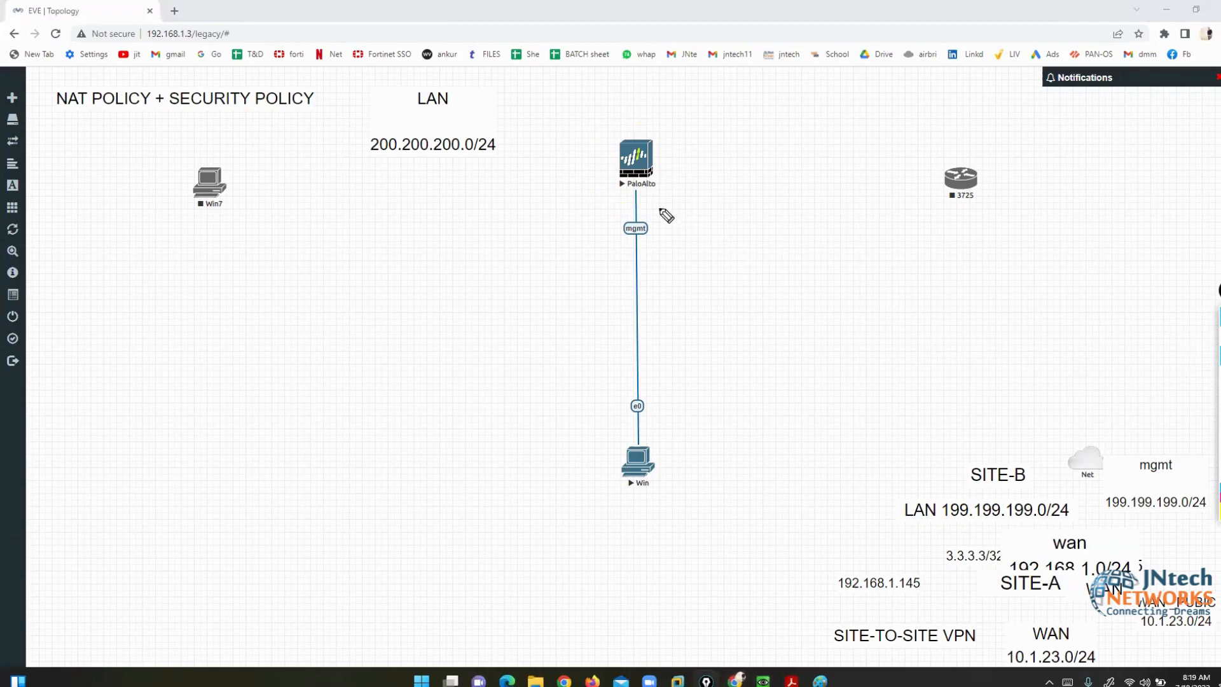
{"action": "mouse_move", "coordinate": [655, 205]}
{"action": "left_mouse_down"}
{"action": "mouse_move", "coordinate": [624, 200]}
{"action": "mouse_move", "coordinate": [630, 258]}
{"action": "mouse_move", "coordinate": [662, 212]}
{"action": "mouse_move", "coordinate": [670, 240]}
{"action": "mouse_move", "coordinate": [629, 260]}
{"action": "left_mouse_up"}
{"action": "mouse_move", "coordinate": [919, 318]}
{"action": "left_mouse_down"}
{"action": "mouse_move", "coordinate": [819, 329]}
{"action": "mouse_move", "coordinate": [919, 362]}
{"action": "mouse_move", "coordinate": [911, 307]}
{"action": "mouse_move", "coordinate": [839, 349]}
{"action": "mouse_move", "coordinate": [908, 333]}
{"action": "left_mouse_up"}
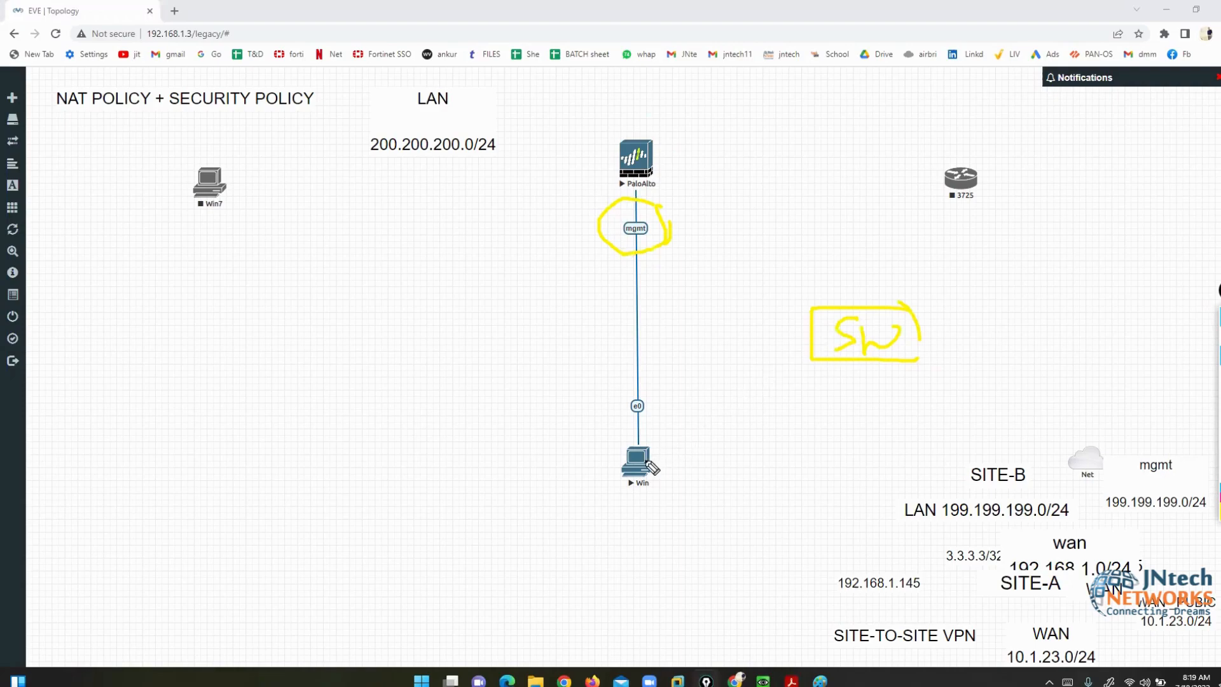
{"action": "mouse_move", "coordinate": [646, 464]}
{"action": "left_mouse_down"}
{"action": "mouse_move", "coordinate": [668, 423]}
{"action": "mouse_move", "coordinate": [811, 345]}
{"action": "left_mouse_up"}
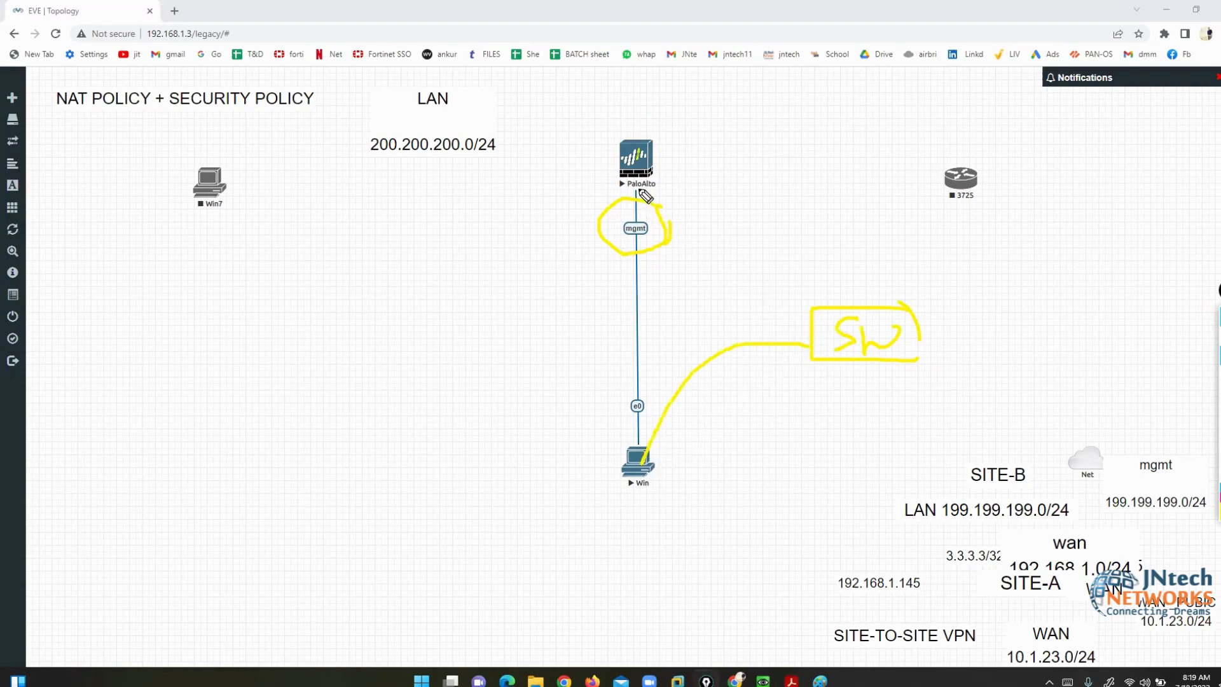
{"action": "mouse_move", "coordinate": [638, 190]}
{"action": "left_mouse_down"}
{"action": "mouse_move", "coordinate": [695, 281]}
{"action": "mouse_move", "coordinate": [835, 306]}
{"action": "left_mouse_up"}
{"action": "mouse_move", "coordinate": [1162, 282]}
{"action": "left_mouse_down"}
{"action": "mouse_move", "coordinate": [1120, 278]}
{"action": "mouse_move", "coordinate": [1159, 317]}
{"action": "mouse_move", "coordinate": [1172, 296]}
{"action": "mouse_move", "coordinate": [1159, 280]}
{"action": "mouse_move", "coordinate": [1118, 278]}
{"action": "mouse_move", "coordinate": [1036, 332]}
{"action": "mouse_move", "coordinate": [896, 344]}
{"action": "left_mouse_up"}
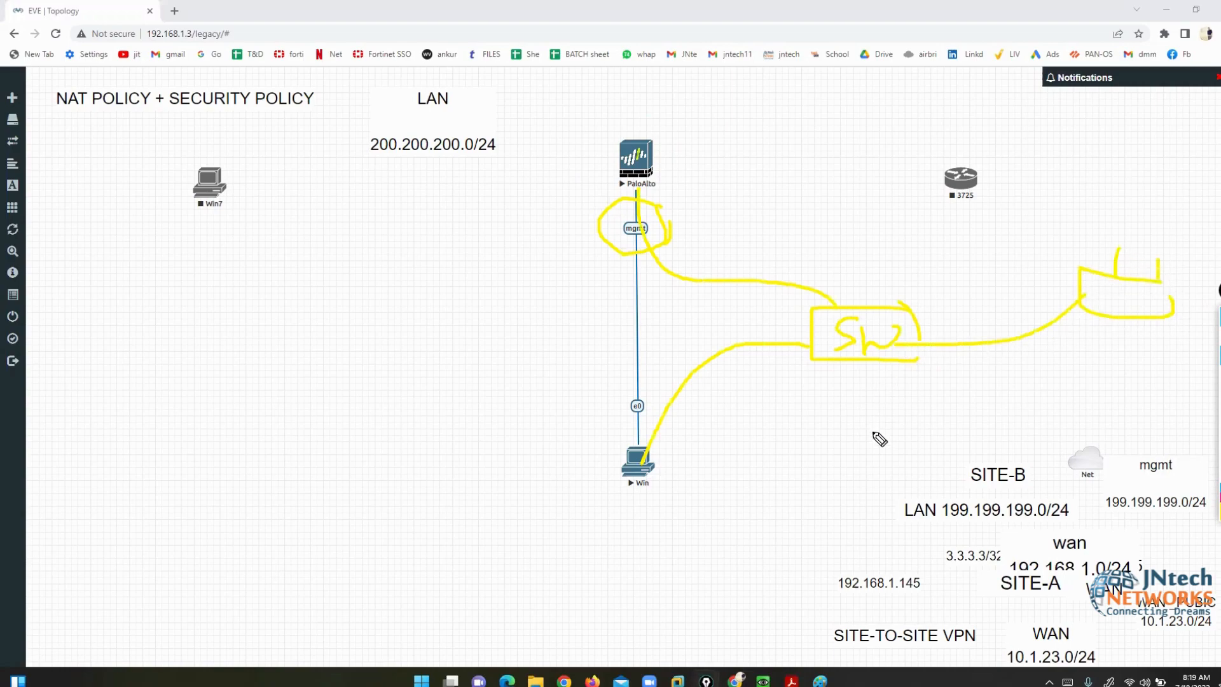
{"action": "mouse_move", "coordinate": [667, 453]}
{"action": "left_mouse_down"}
{"action": "mouse_move", "coordinate": [586, 455]}
{"action": "mouse_move", "coordinate": [670, 504]}
{"action": "mouse_move", "coordinate": [646, 502]}
{"action": "left_mouse_up"}
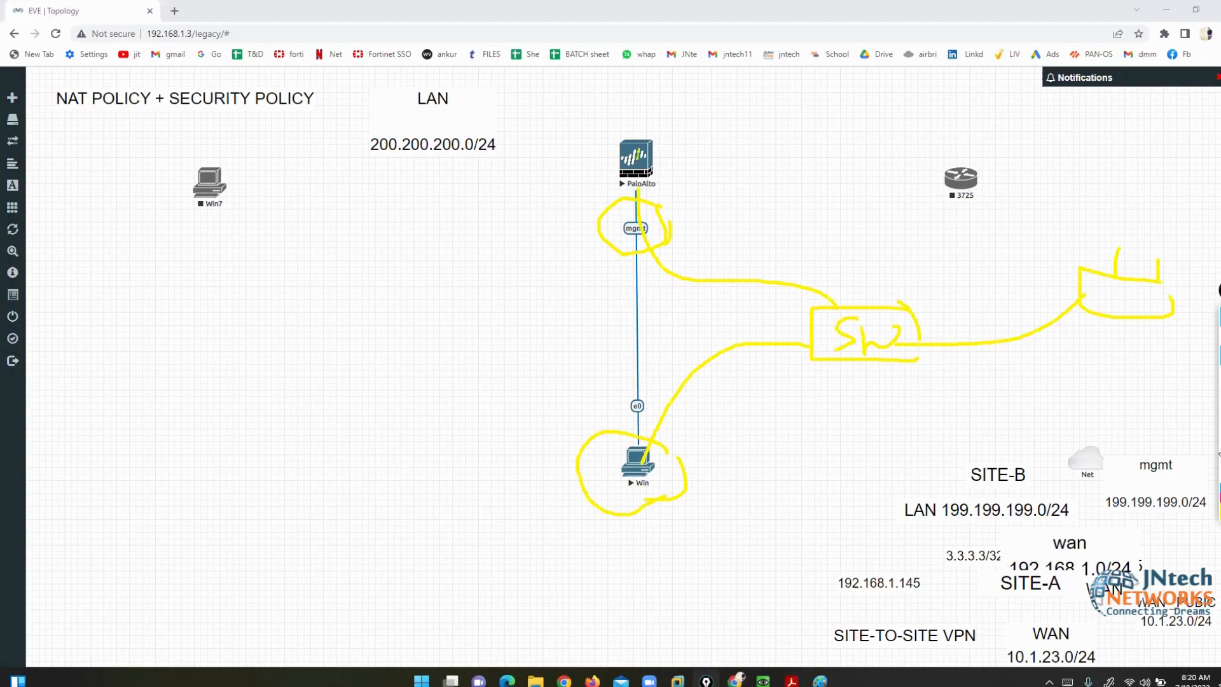
{"action": "left_click", "coordinate": [1219, 446]}
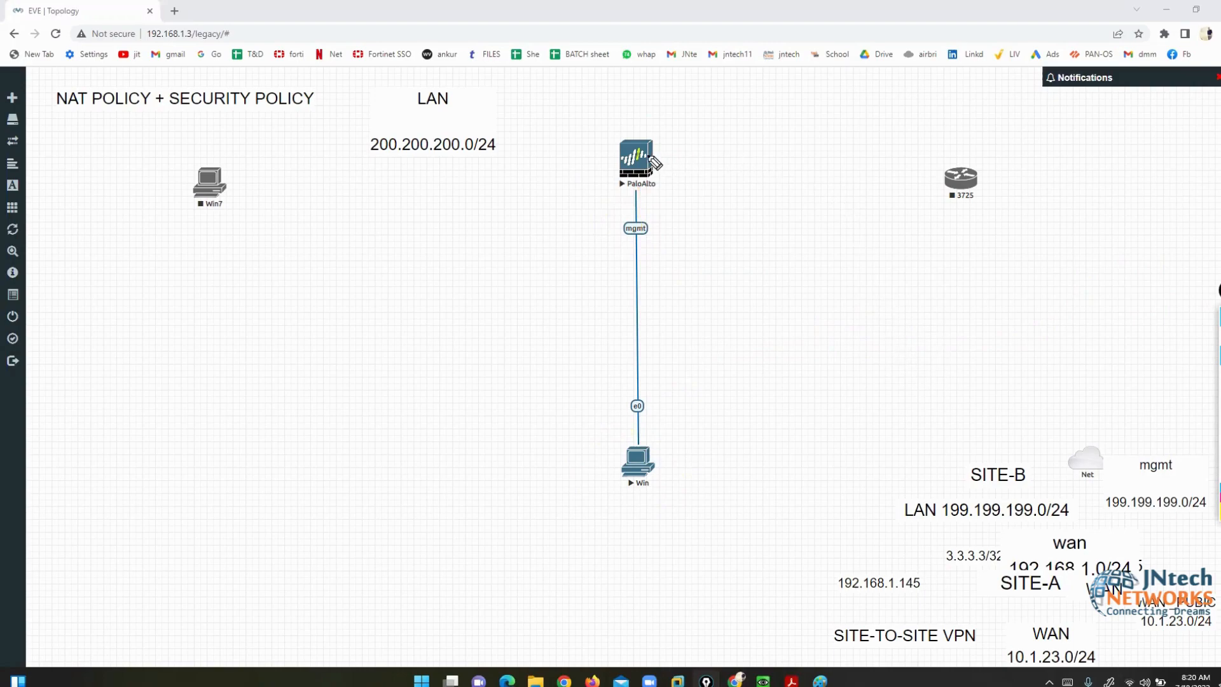
- Draw a yellow line from PaloAlto to the 3725 router, then clear the markings
{"action": "left_click_drag", "start_coordinate": [649, 154], "coordinate": [970, 172]}
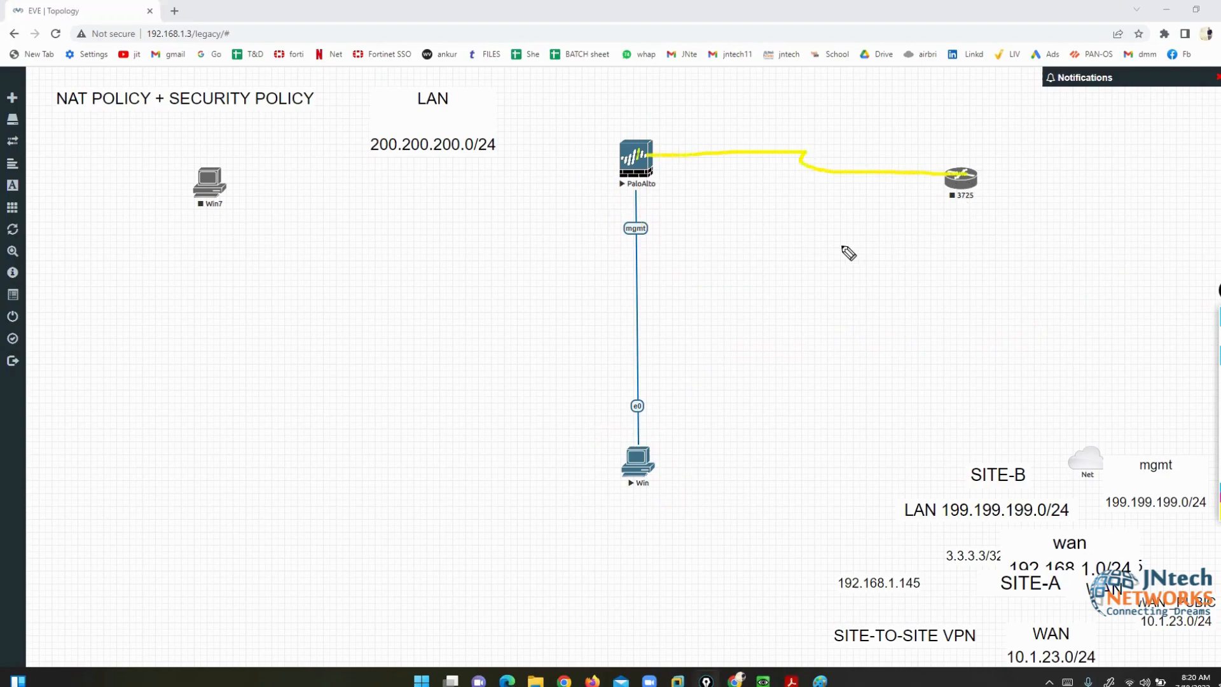
{"action": "mouse_move", "coordinate": [669, 118]}
{"action": "left_mouse_down"}
{"action": "mouse_move", "coordinate": [685, 135]}
{"action": "mouse_move", "coordinate": [728, 138]}
{"action": "left_mouse_up"}
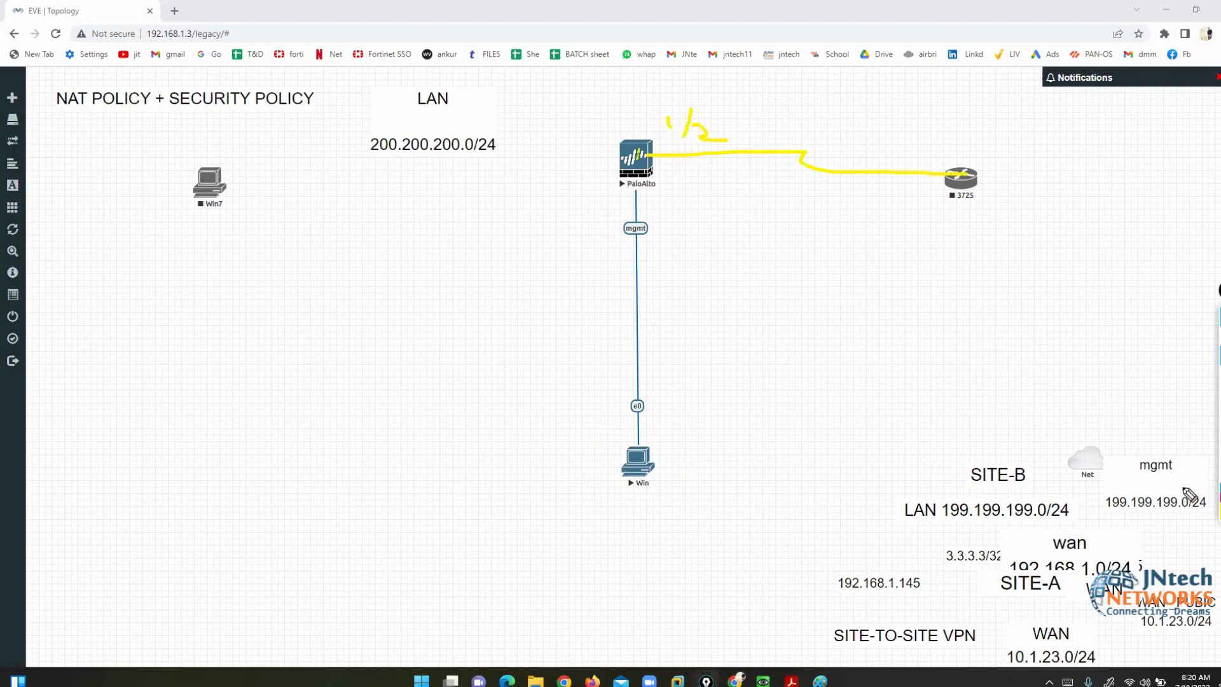
{"action": "left_click", "coordinate": [1219, 382]}
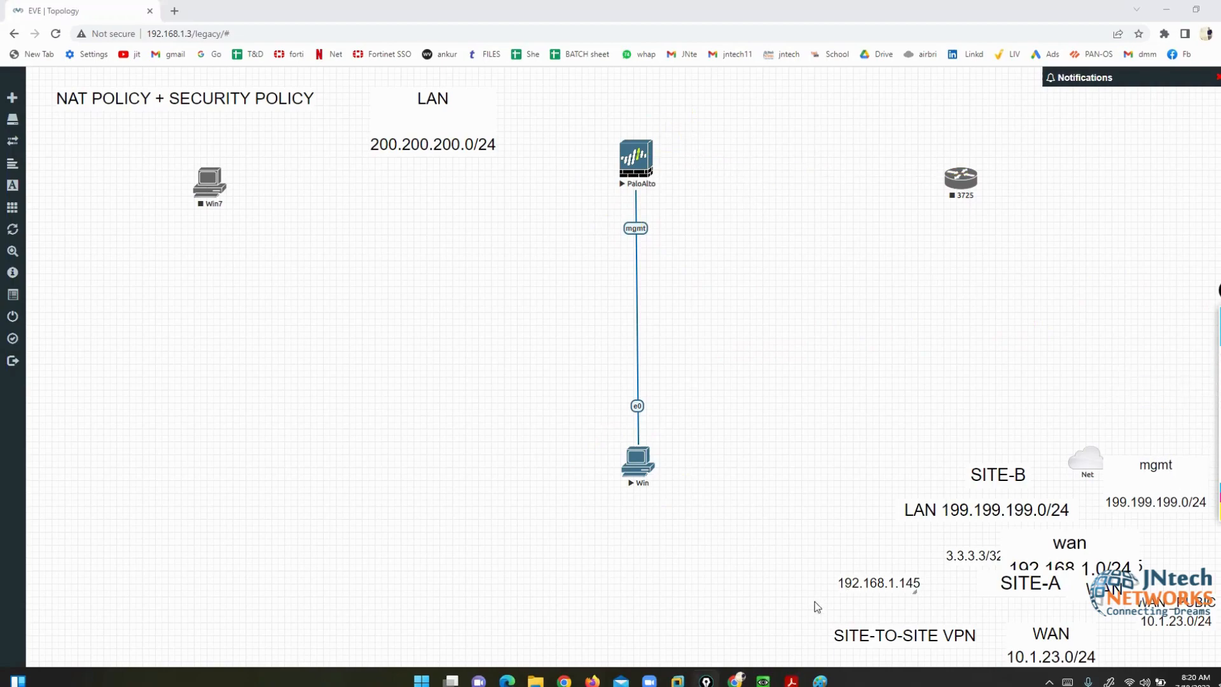
- Place the PaloAlto console beside the lab guide slide and enter configuration mode
{"action": "mouse_move", "coordinate": [763, 680]}
{"action": "left_click", "coordinate": [710, 622]}
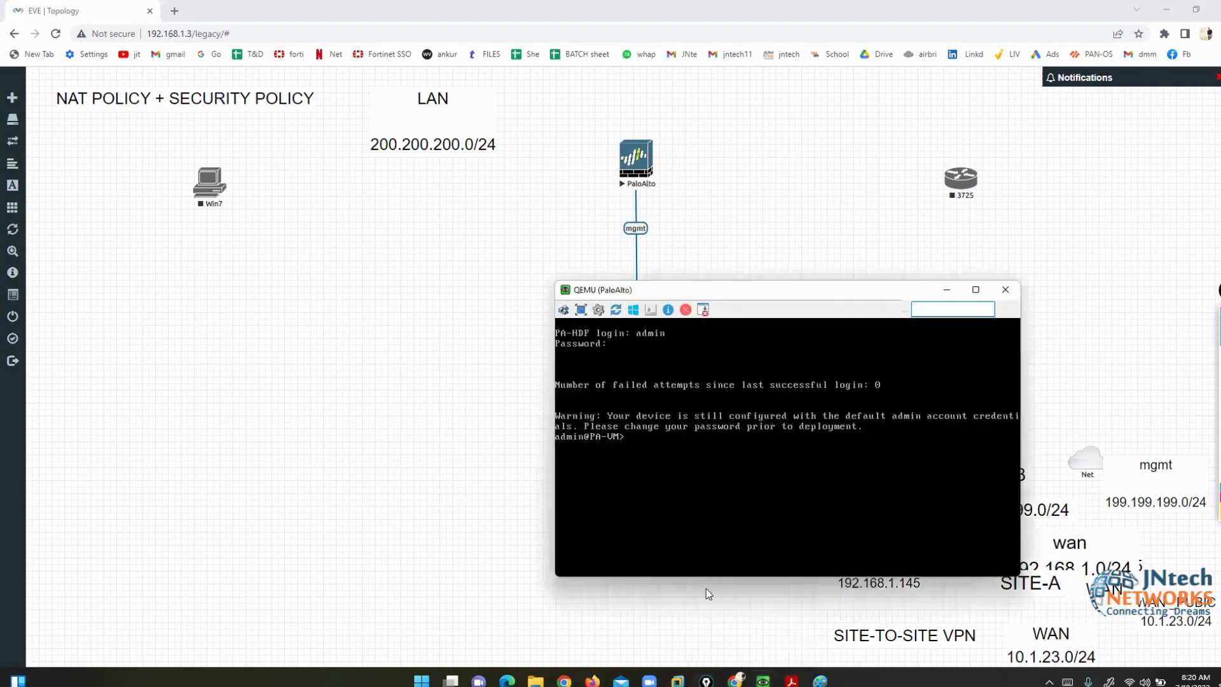
{"action": "left_click", "coordinate": [789, 620]}
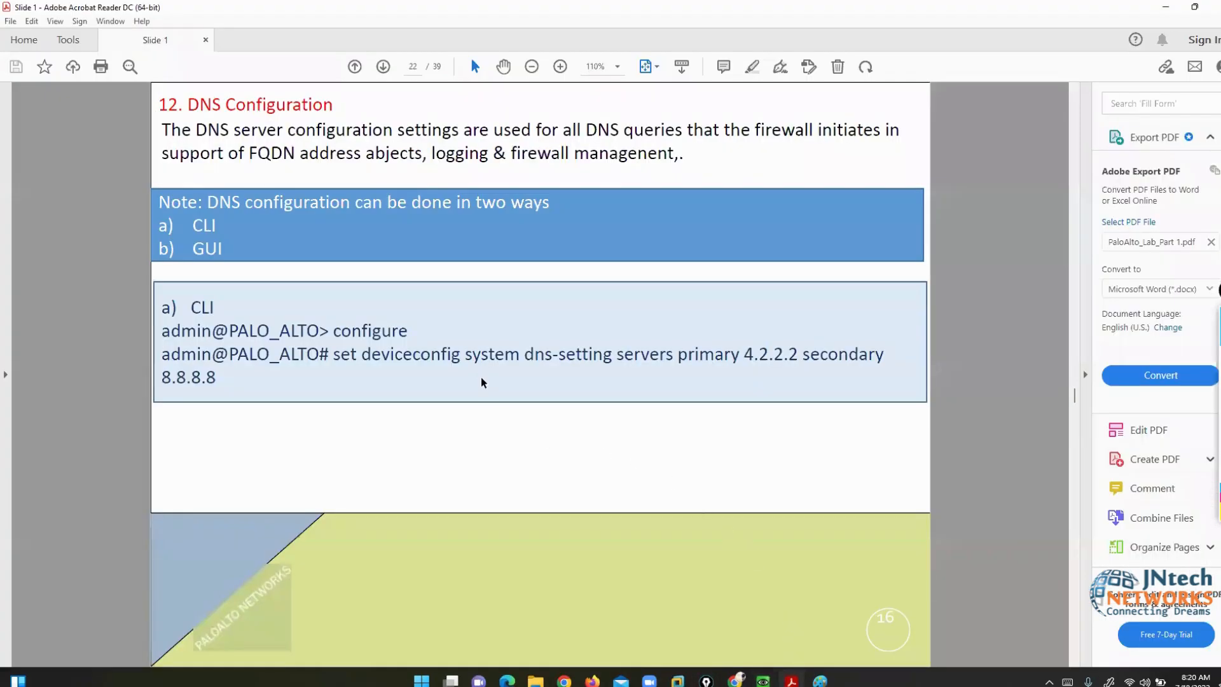
{"action": "mouse_move", "coordinate": [764, 679]}
{"action": "left_click", "coordinate": [711, 611]}
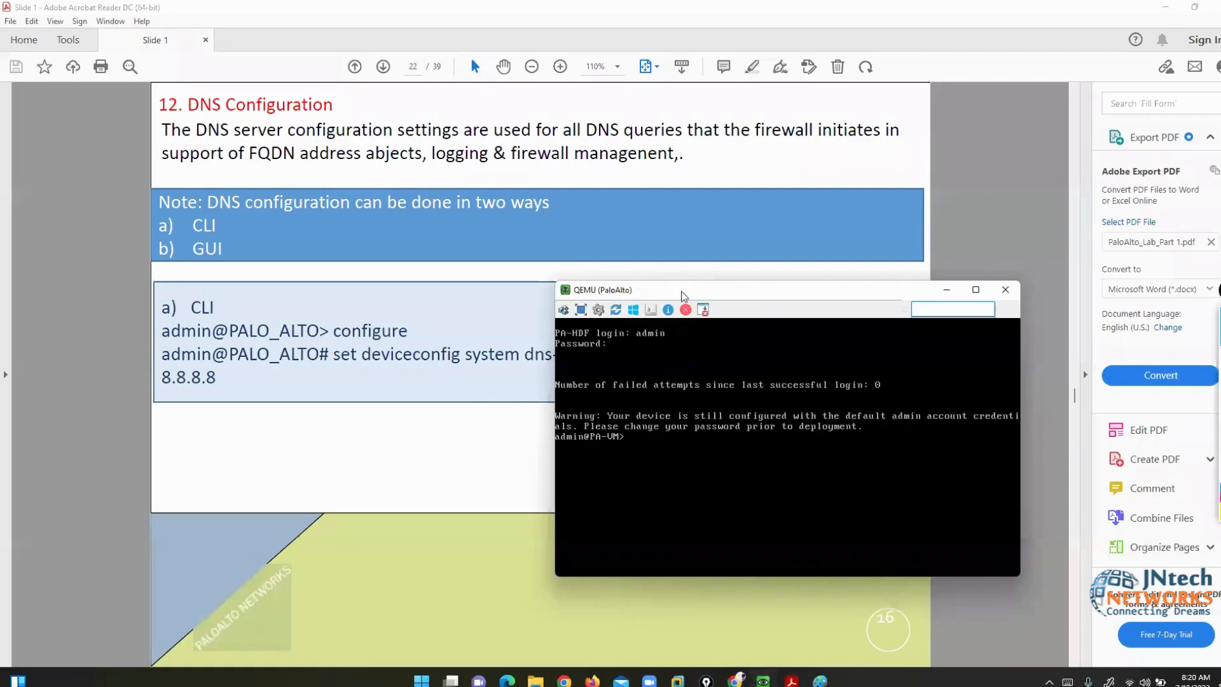
{"action": "left_click_drag", "start_coordinate": [689, 298], "coordinate": [766, 171]}
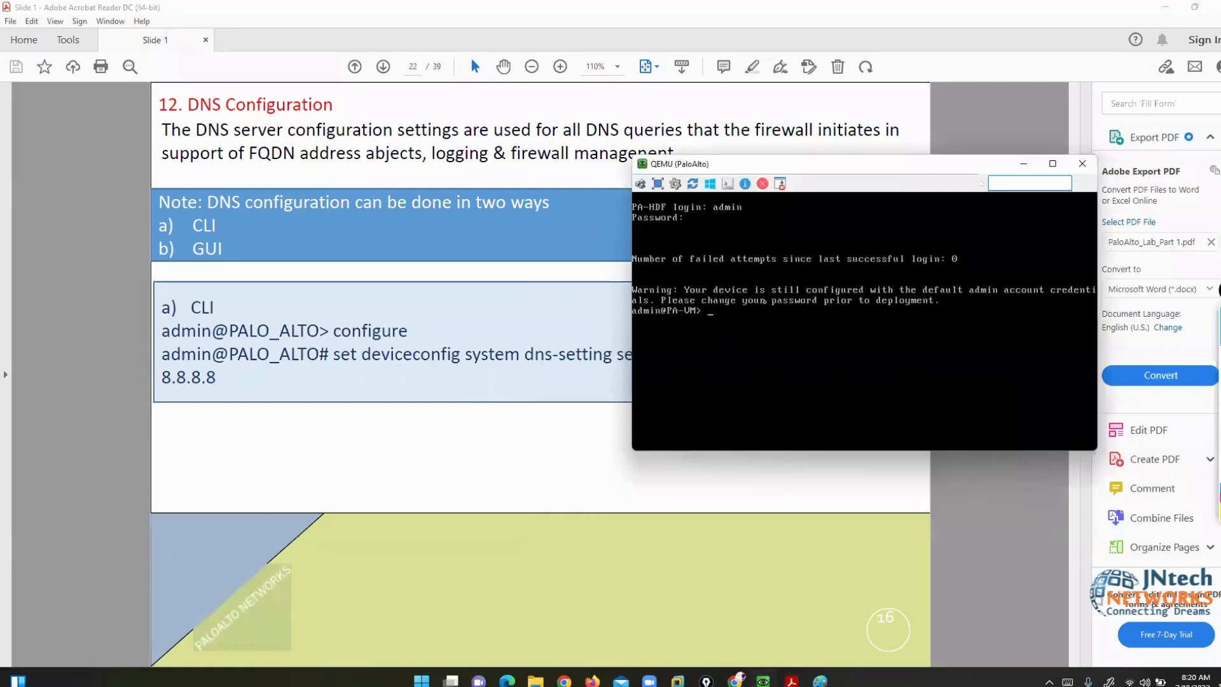
{"action": "type", "text": "configure"}
{"action": "key", "text": "Return"}
{"action": "key", "text": "Return"}
{"action": "key", "text": "Return"}
- Set the firewall's management address type to static
{"action": "type", "text": "se"}
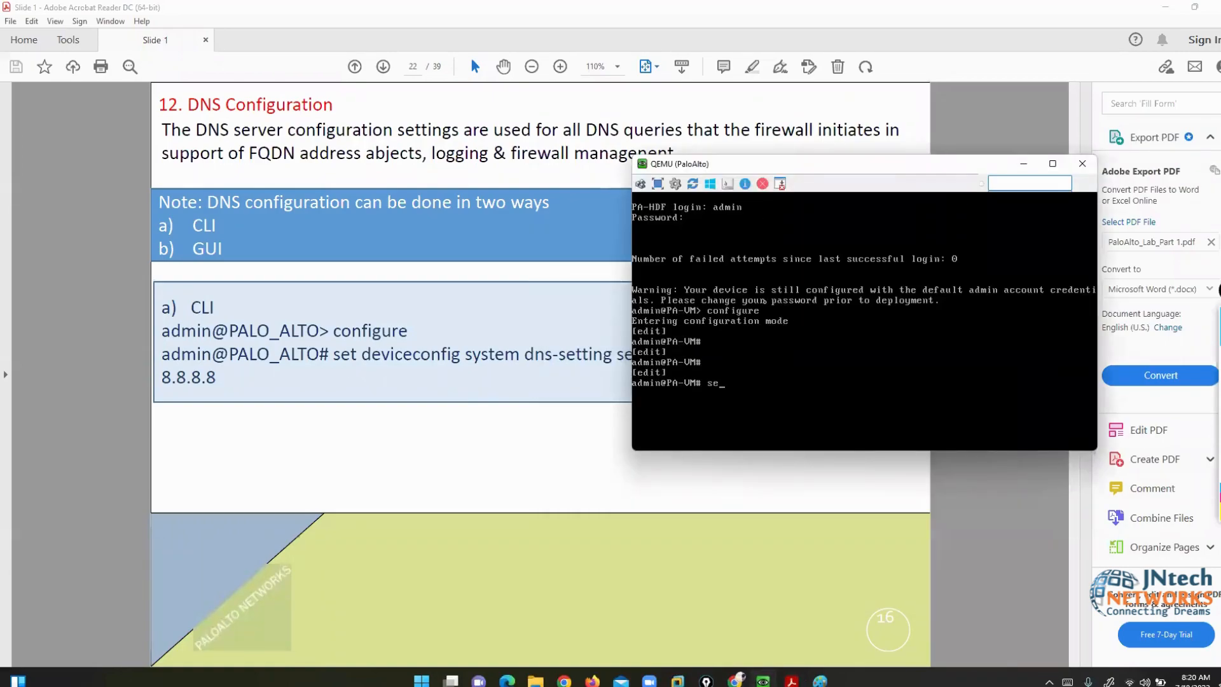
{"action": "type", "text": "t deviceconfig system"}
{"action": "key", "text": "BackSpace"}
{"action": "key", "text": "BackSpace"}
{"action": "key", "text": "BackSpace"}
{"action": "key", "text": "BackSpace"}
{"action": "key", "text": "BackSpace"}
{"action": "key", "text": "BackSpace"}
{"action": "key", "text": "BackSpace"}
{"action": "key", "text": "BackSpace"}
{"action": "key", "text": "BackSpace"}
{"action": "key", "text": "BackSpace"}
{"action": "key", "text": "BackSpace"}
{"action": "key", "text": "BackSpace"}
{"action": "key", "text": "BackSpace"}
{"action": "key", "text": "BackSpace"}
{"action": "key", "text": "BackSpace"}
{"action": "key", "text": "BackSpace"}
{"action": "key", "text": "BackSpace"}
{"action": "key", "text": "BackSpace"}
{"action": "key", "text": "BackSpace"}
{"action": "key", "text": "BackSpace"}
{"action": "type", "text": "set deviceconfig system ip"}
{"action": "key", "text": "question"}
{"action": "key", "text": "BackSpace"}
{"action": "key", "text": "BackSpace"}
{"action": "type", "text": "type static"}
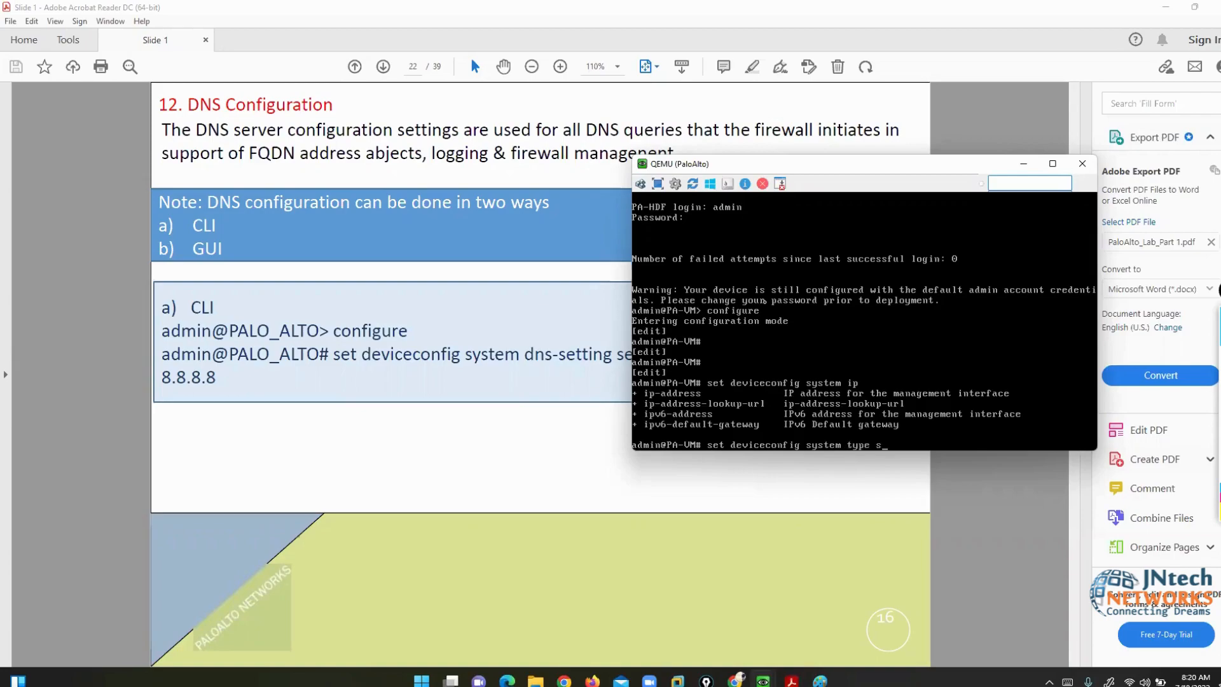
{"action": "key", "text": "Return"}
- Set management IP address 199.199.199.1 with netmask 255.255.255.0
{"action": "type", "text": "s"}
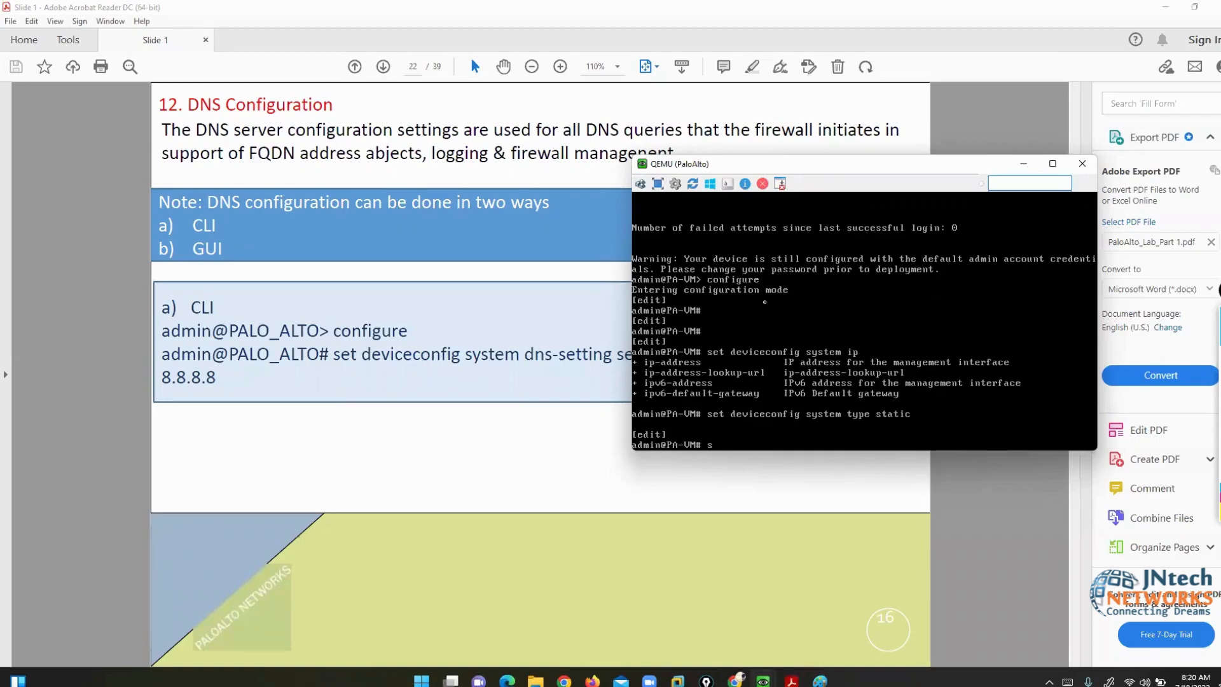
{"action": "type", "text": "et deviceconfig system ip"}
{"action": "key", "text": "question"}
{"action": "type", "text": "-address"}
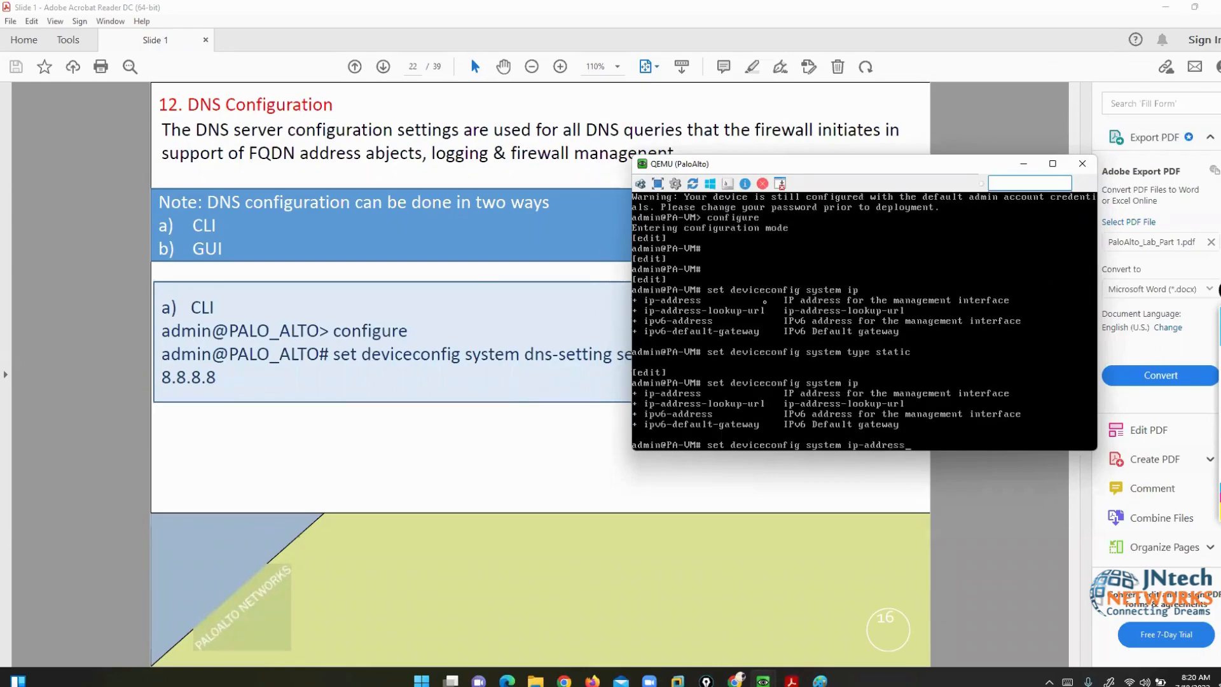
{"action": "type", "text": " 199.199.199.1 netmask 255.255.255.0"}
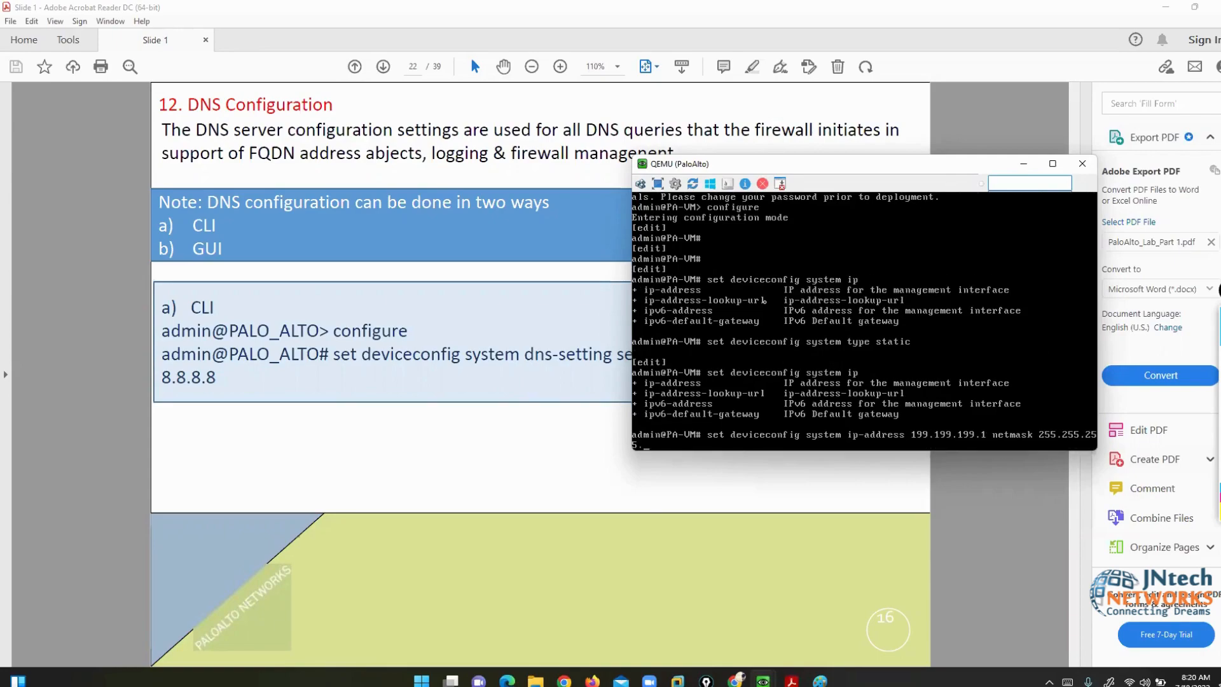
{"action": "key", "text": "Return"}
{"action": "key", "text": "Return"}
{"action": "key", "text": "Return"}
{"action": "key", "text": "Return"}
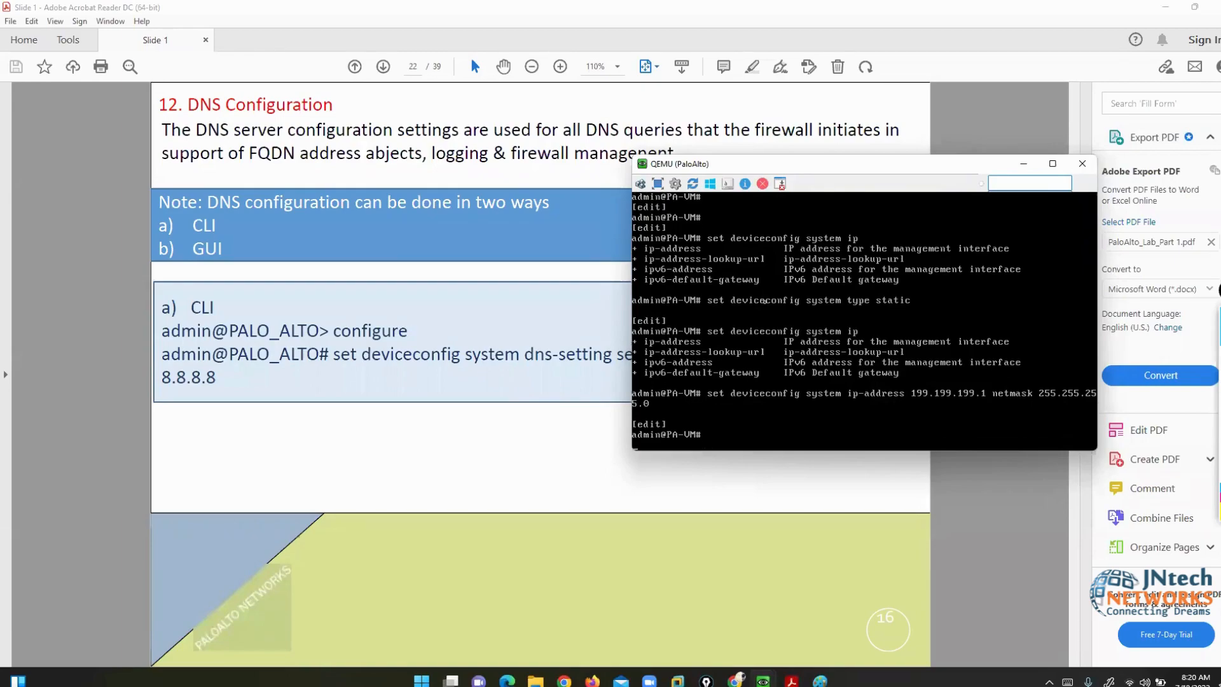
- Start a forced commit of the configuration and move the console window aside
{"action": "type", "text": "commit force"}
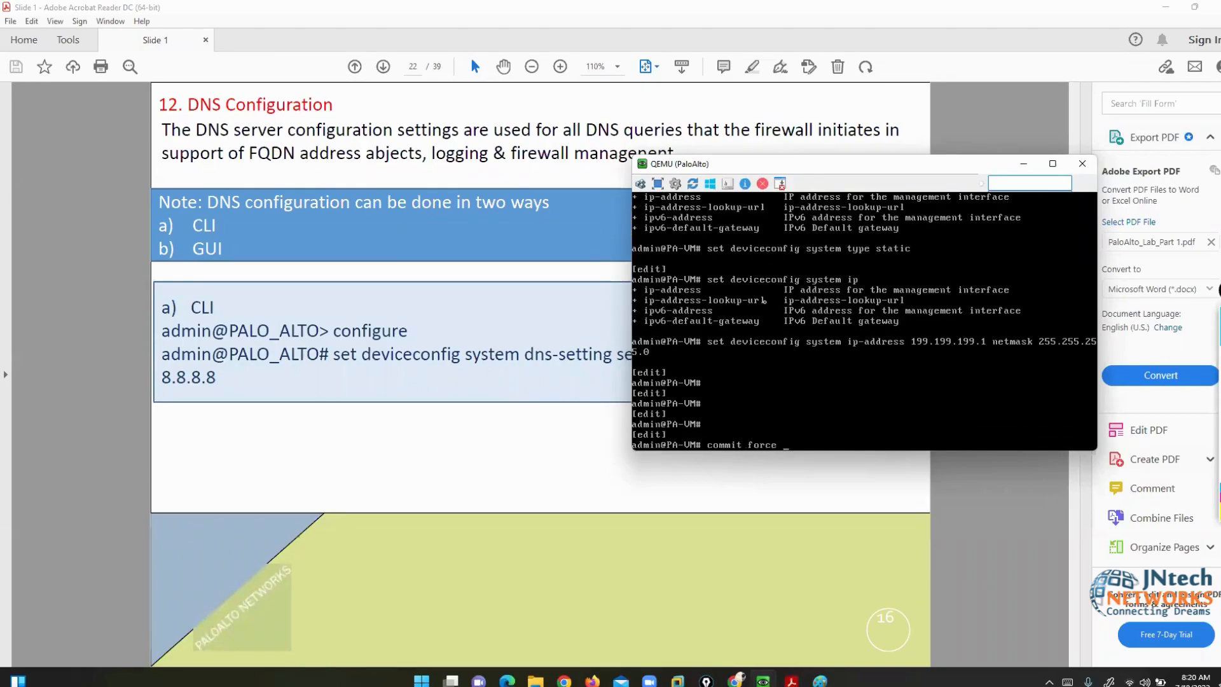
{"action": "key", "text": "Return"}
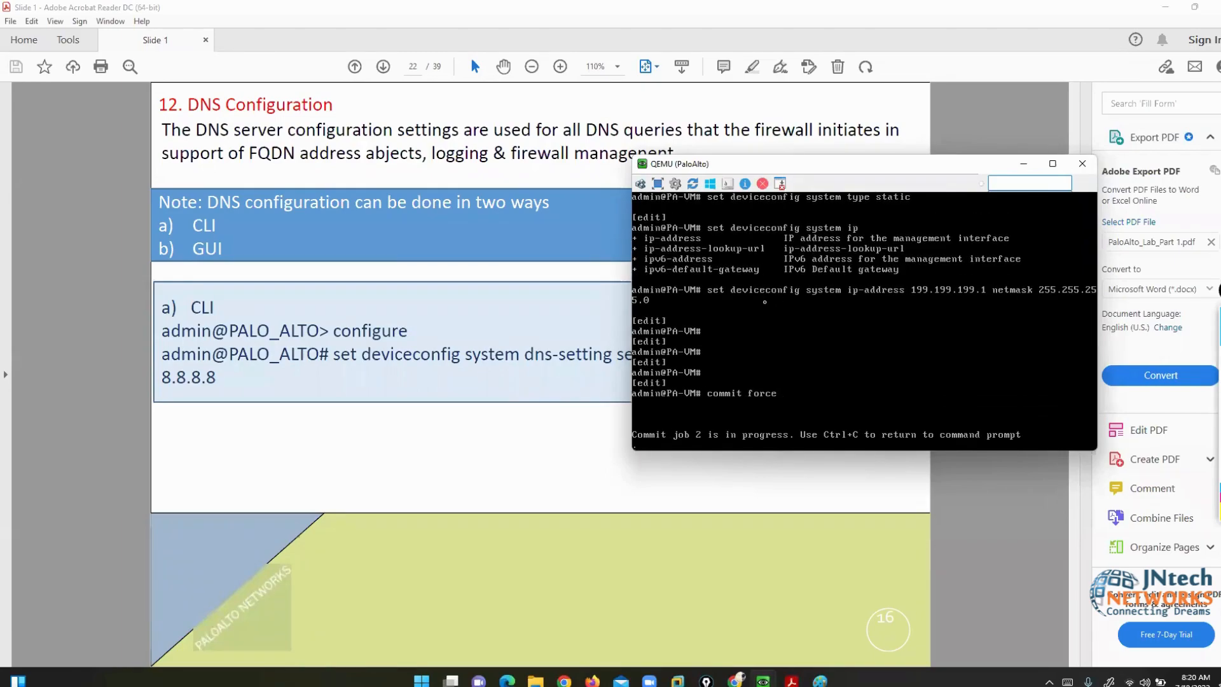
{"action": "left_click_drag", "start_coordinate": [780, 165], "coordinate": [669, 192]}
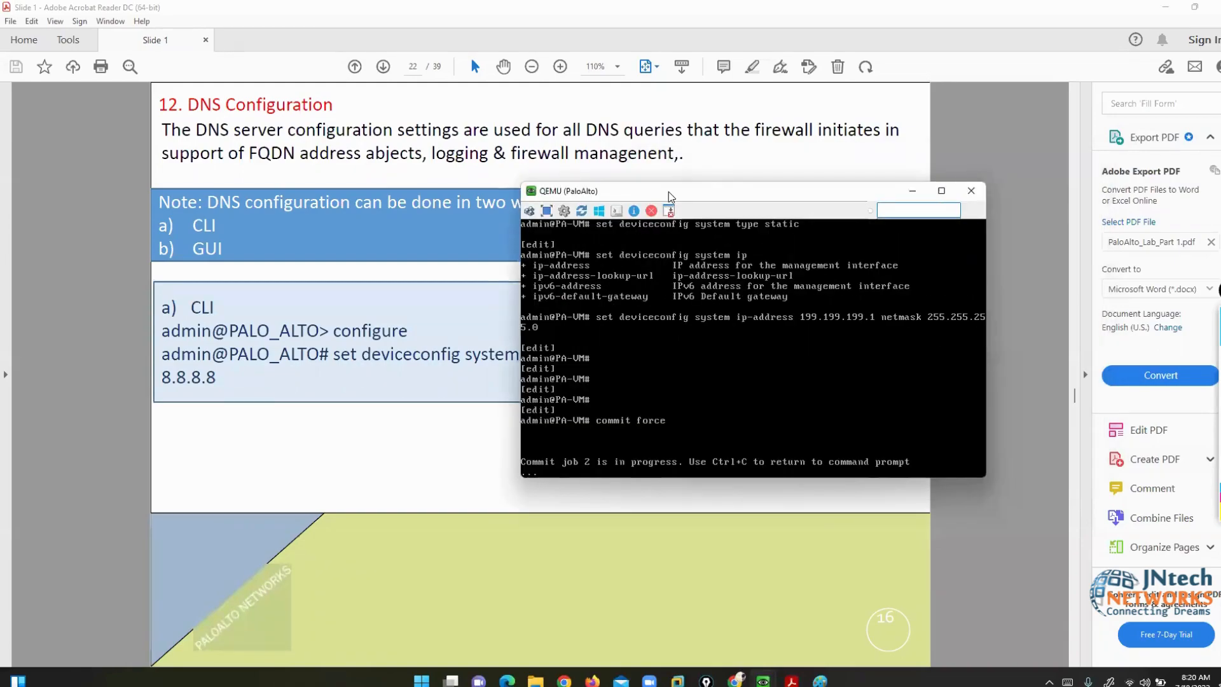
{"action": "left_click_drag", "start_coordinate": [662, 193], "coordinate": [540, 131]}
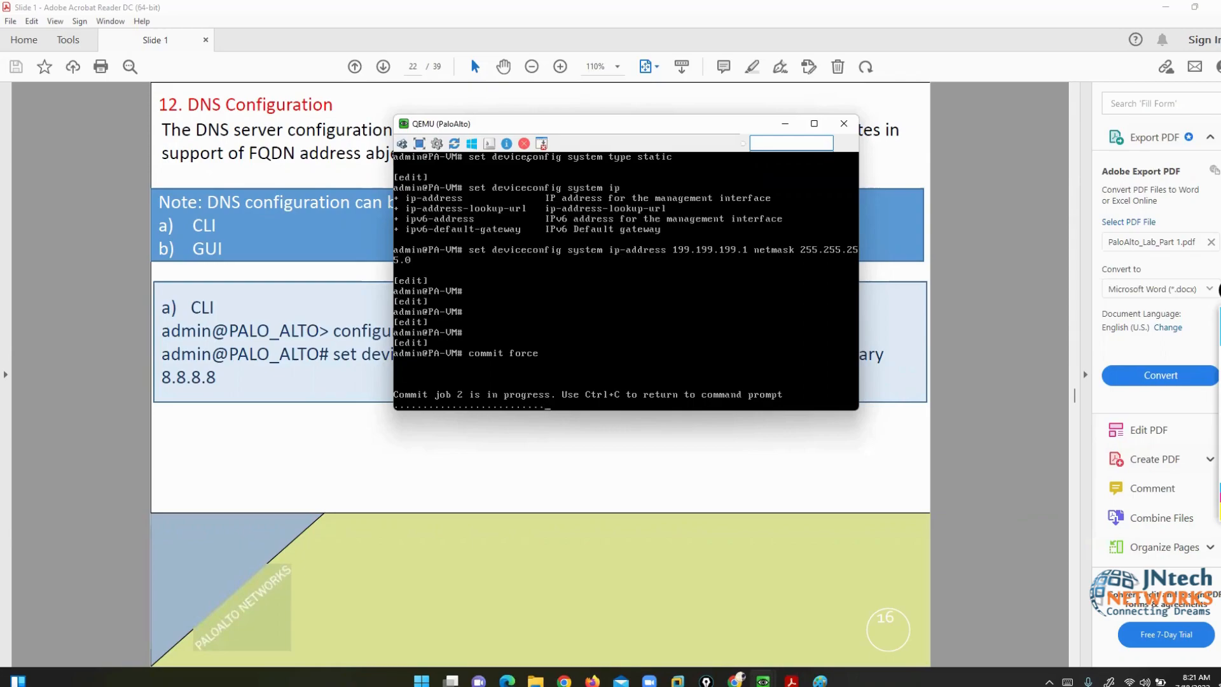
- Open Google Drive in a new tab of the EVE-NG topology browser
{"action": "mouse_move", "coordinate": [735, 679]}
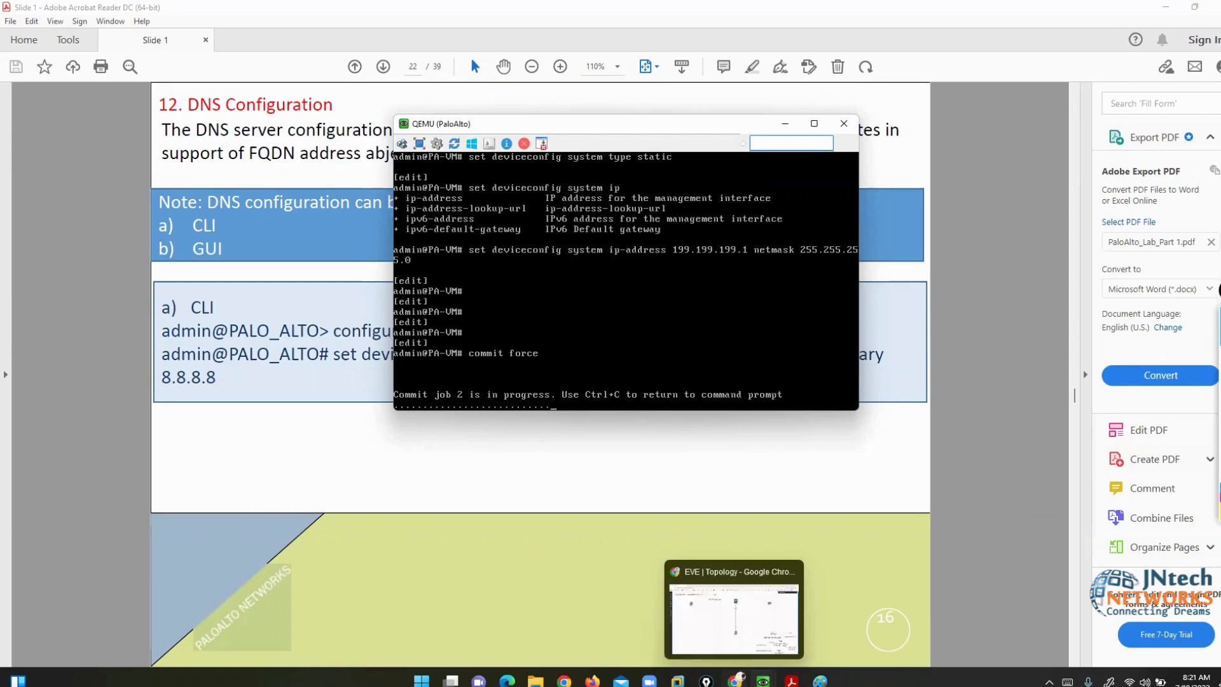
{"action": "left_click", "coordinate": [730, 611]}
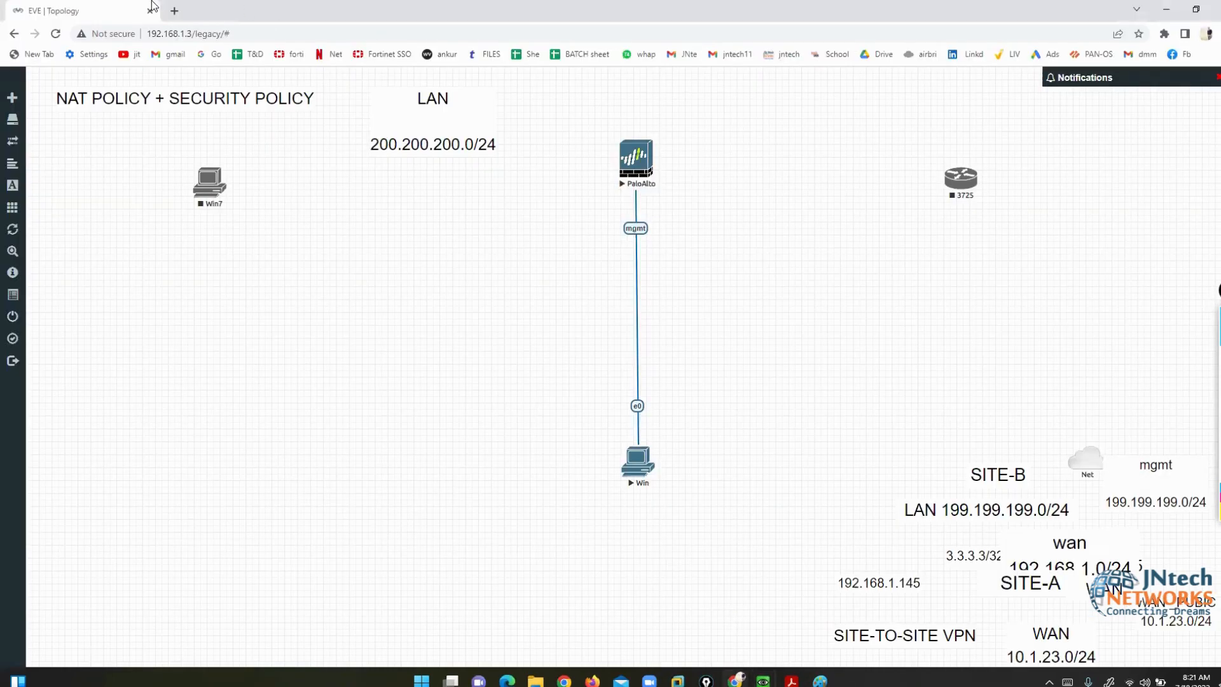
{"action": "left_click", "coordinate": [175, 11]}
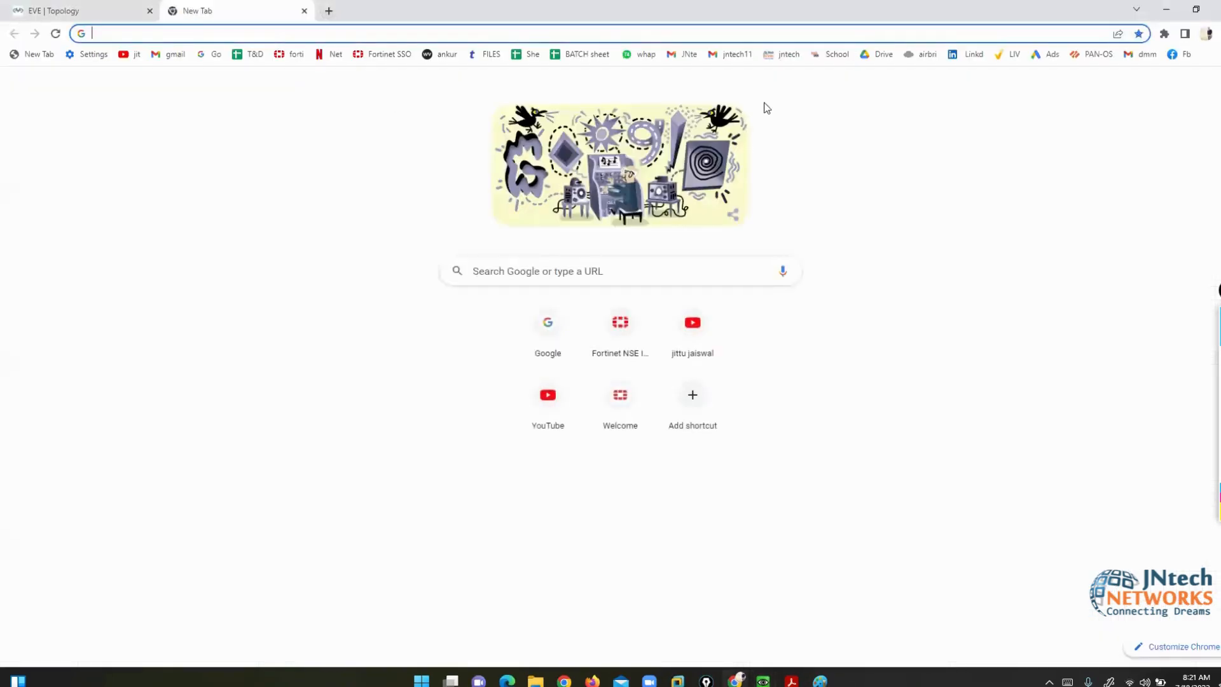
{"action": "left_click", "coordinate": [878, 54]}
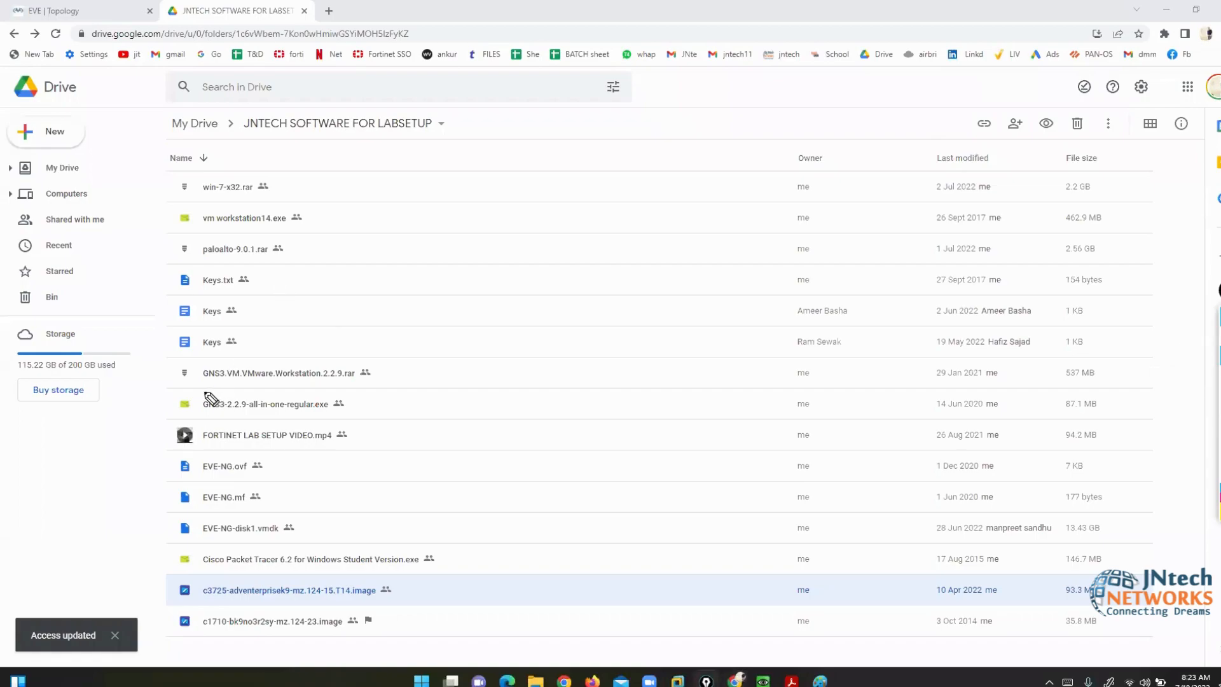
- Highlight the EVE-NG images, VM Workstation installer, Keys file and win-7 archive, then close the Drive tab
{"action": "mouse_move", "coordinate": [256, 452]}
{"action": "left_mouse_down"}
{"action": "mouse_move", "coordinate": [163, 452]}
{"action": "mouse_move", "coordinate": [170, 532]}
{"action": "mouse_move", "coordinate": [245, 540]}
{"action": "mouse_move", "coordinate": [289, 450]}
{"action": "mouse_move", "coordinate": [239, 444]}
{"action": "left_mouse_up"}
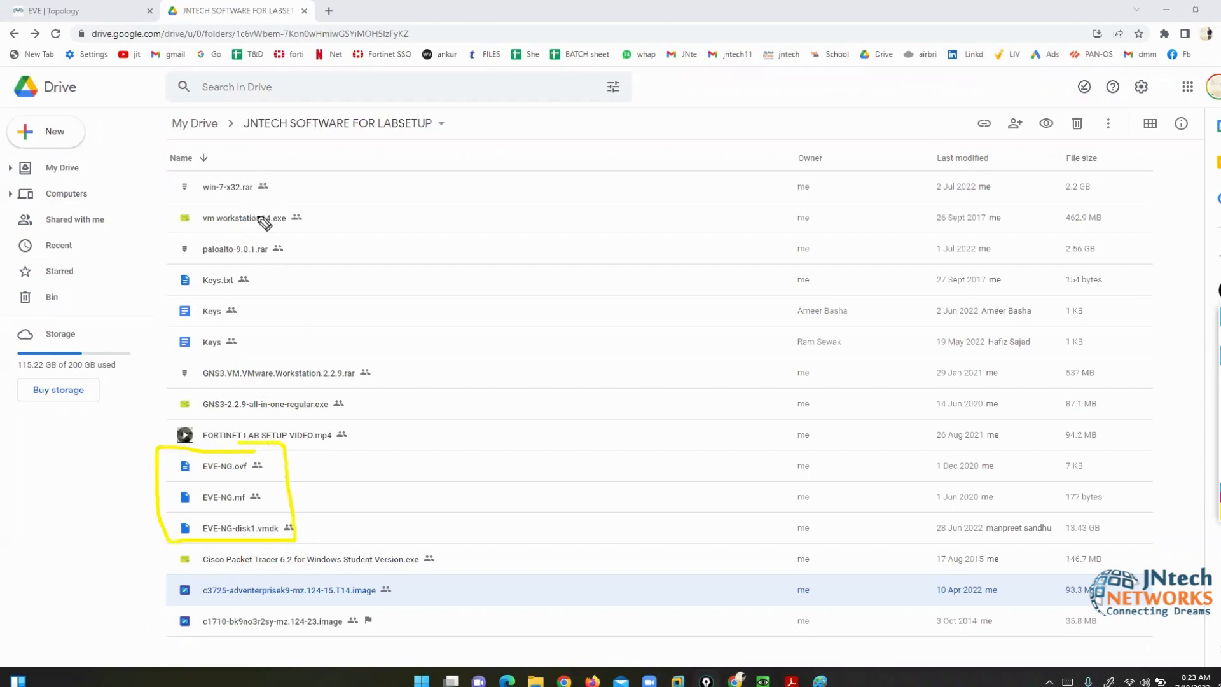
{"action": "mouse_move", "coordinate": [191, 208]}
{"action": "left_mouse_down"}
{"action": "mouse_move", "coordinate": [180, 223]}
{"action": "mouse_move", "coordinate": [321, 229]}
{"action": "mouse_move", "coordinate": [250, 212]}
{"action": "left_mouse_up"}
{"action": "mouse_move", "coordinate": [230, 302]}
{"action": "left_mouse_down"}
{"action": "mouse_move", "coordinate": [184, 321]}
{"action": "mouse_move", "coordinate": [239, 312]}
{"action": "left_mouse_up"}
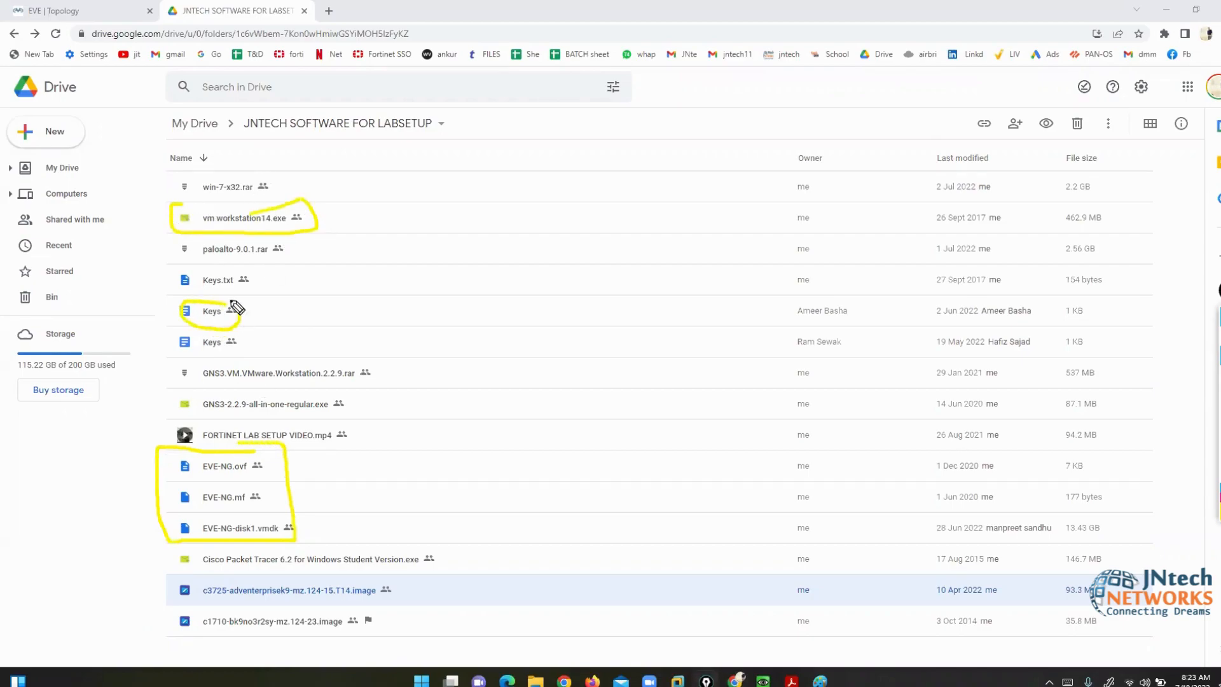
{"action": "mouse_move", "coordinate": [260, 188]}
{"action": "left_mouse_down"}
{"action": "mouse_move", "coordinate": [229, 168]}
{"action": "mouse_move", "coordinate": [178, 189]}
{"action": "mouse_move", "coordinate": [275, 216]}
{"action": "mouse_move", "coordinate": [267, 176]}
{"action": "left_mouse_up"}
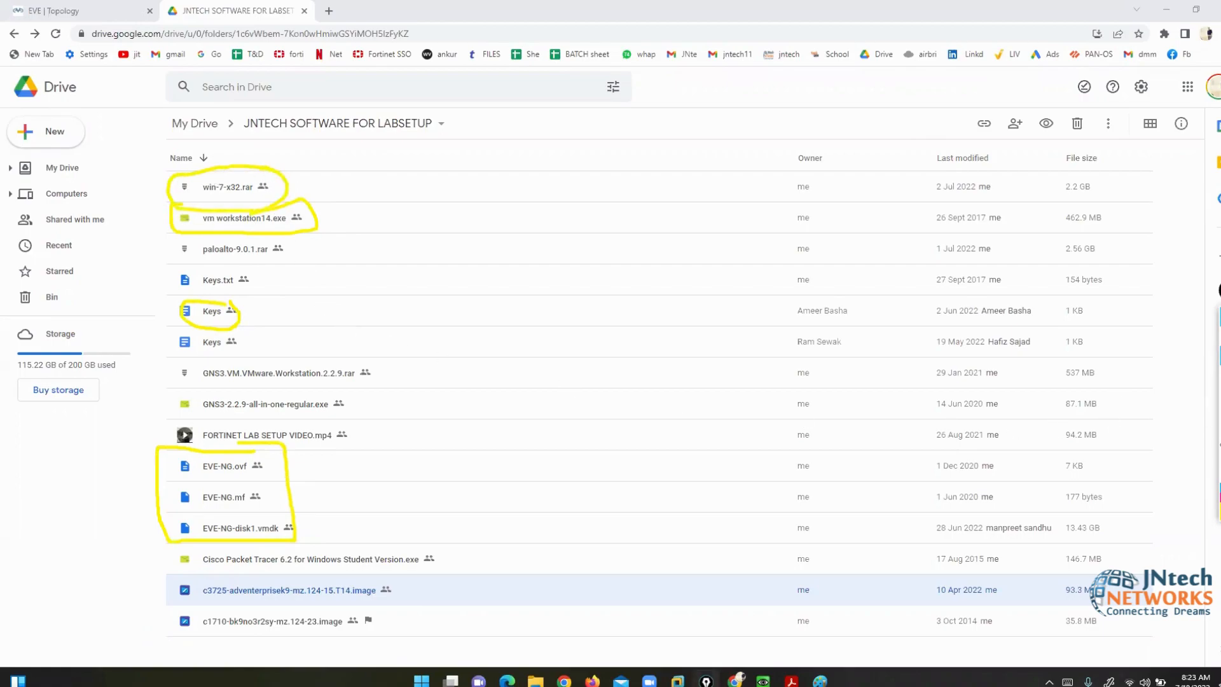
{"action": "left_click", "coordinate": [1219, 440]}
{"action": "left_click", "coordinate": [1220, 338]}
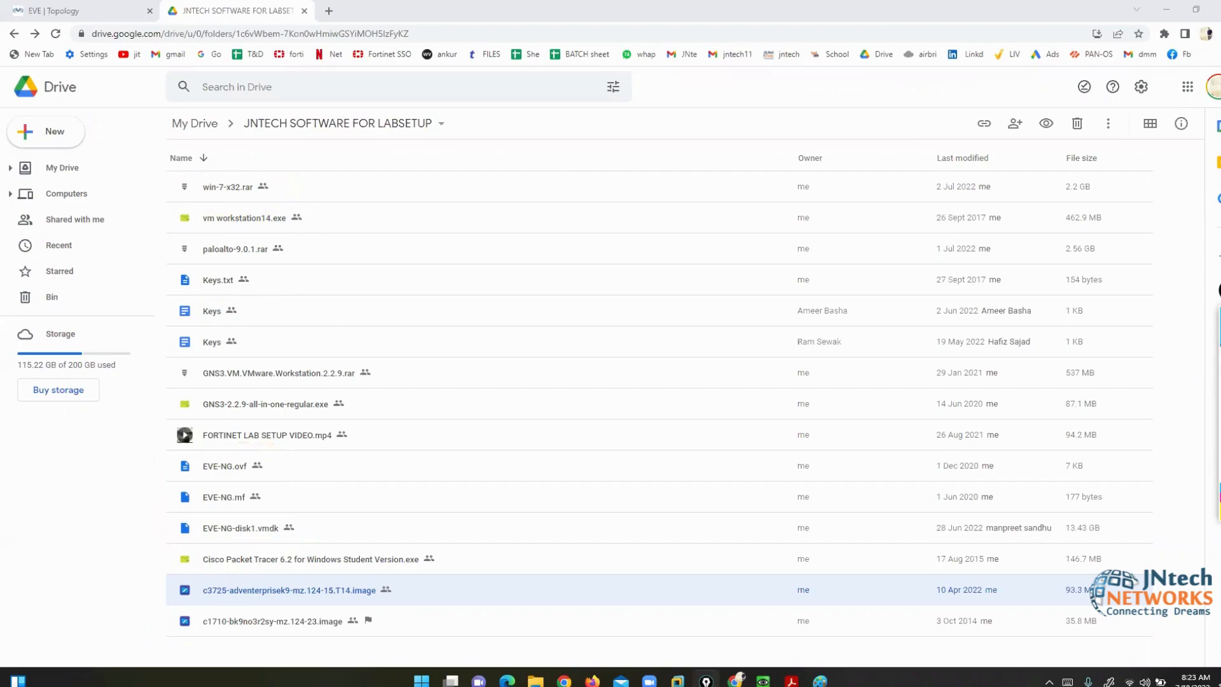
{"action": "left_click", "coordinate": [304, 11]}
- Move the PaloAlto console window so the PaloAlto node on the topology is uncovered
{"action": "mouse_move", "coordinate": [763, 680]}
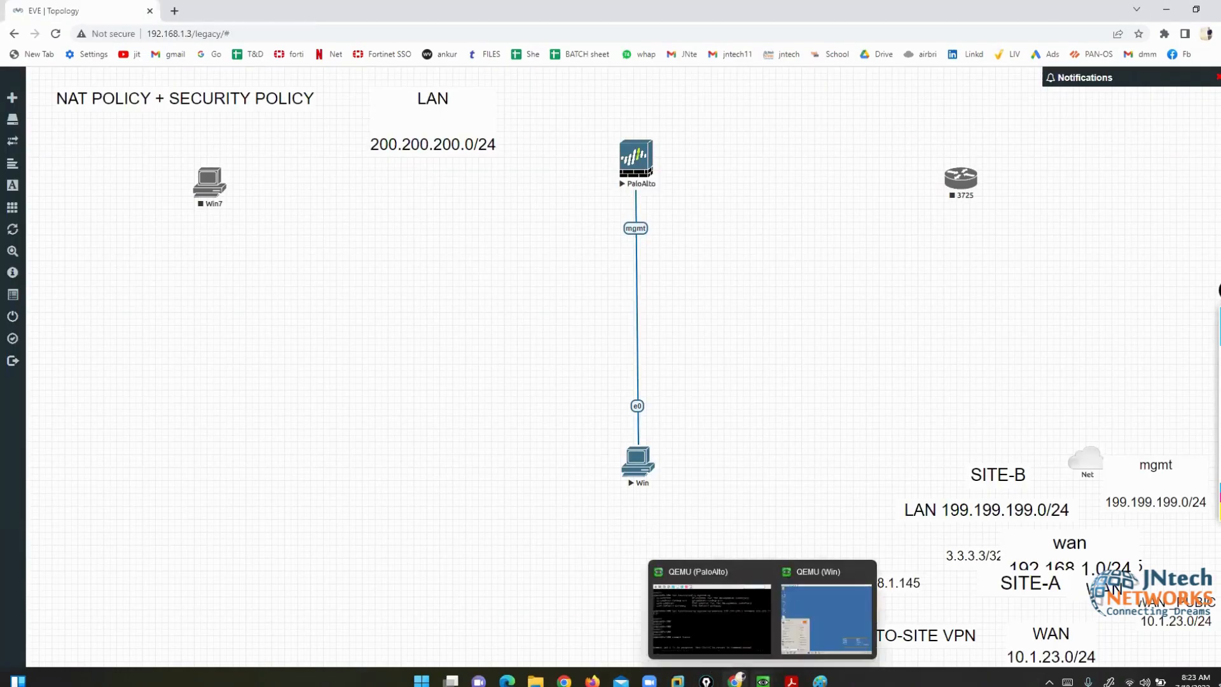
{"action": "left_click", "coordinate": [670, 560]}
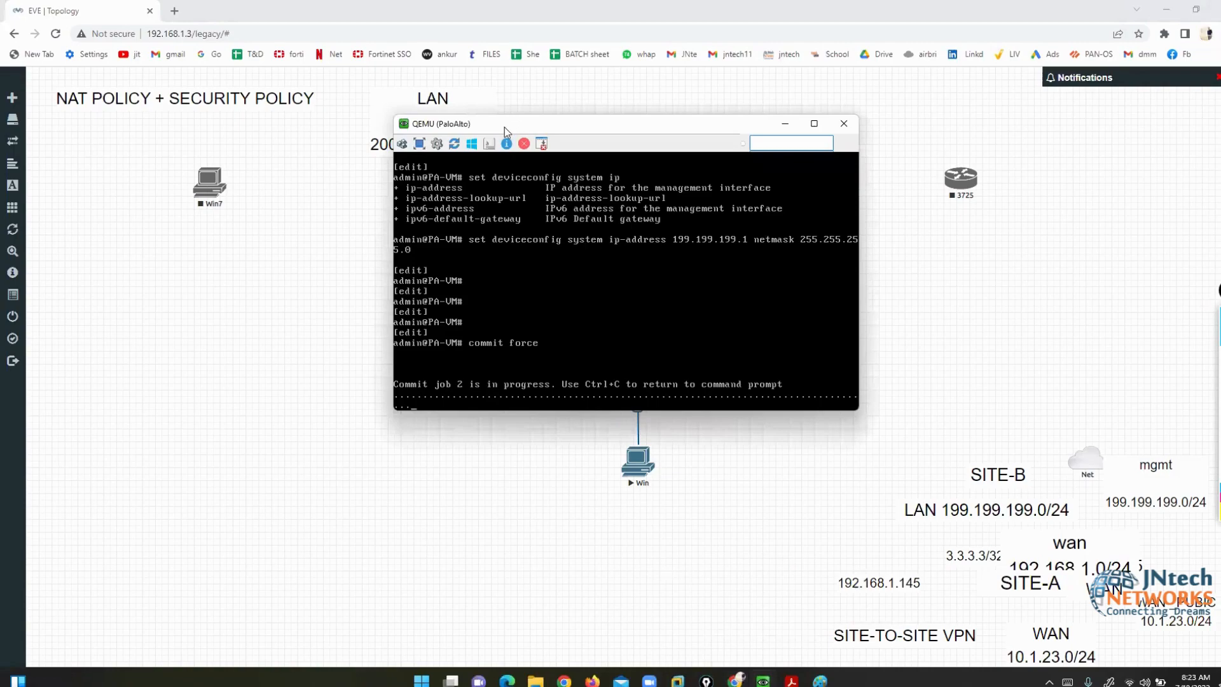
{"action": "left_click_drag", "start_coordinate": [505, 128], "coordinate": [170, 203]}
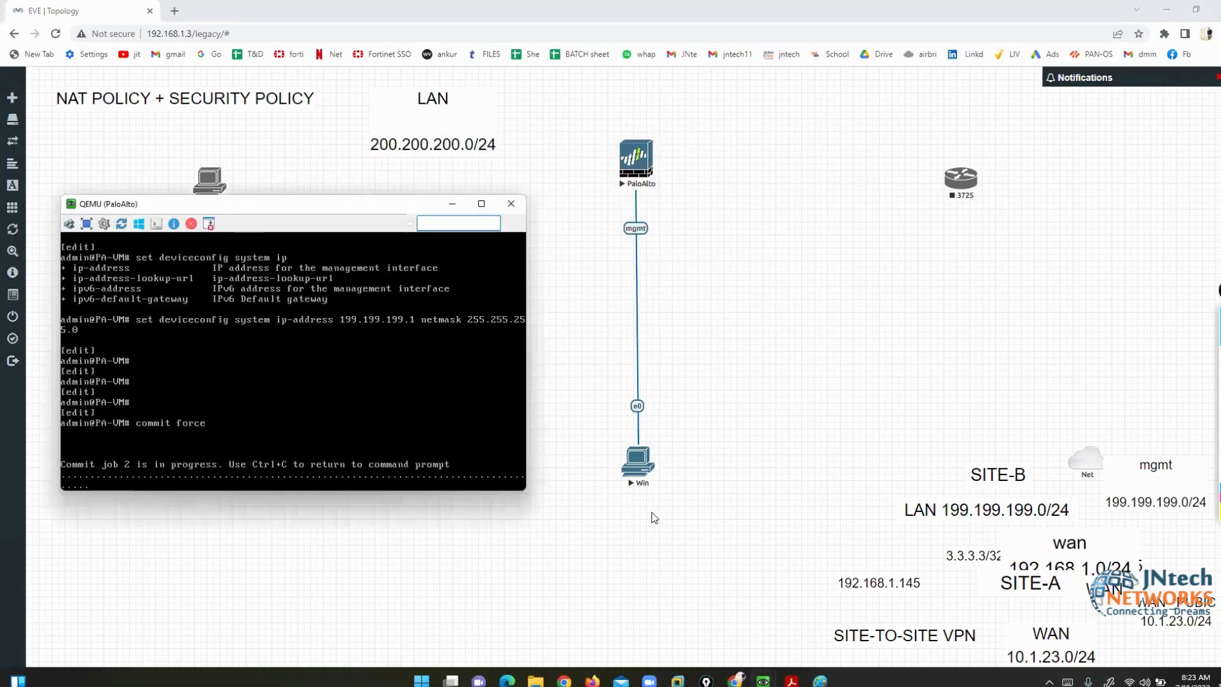
{"action": "left_click_drag", "start_coordinate": [269, 206], "coordinate": [365, 226]}
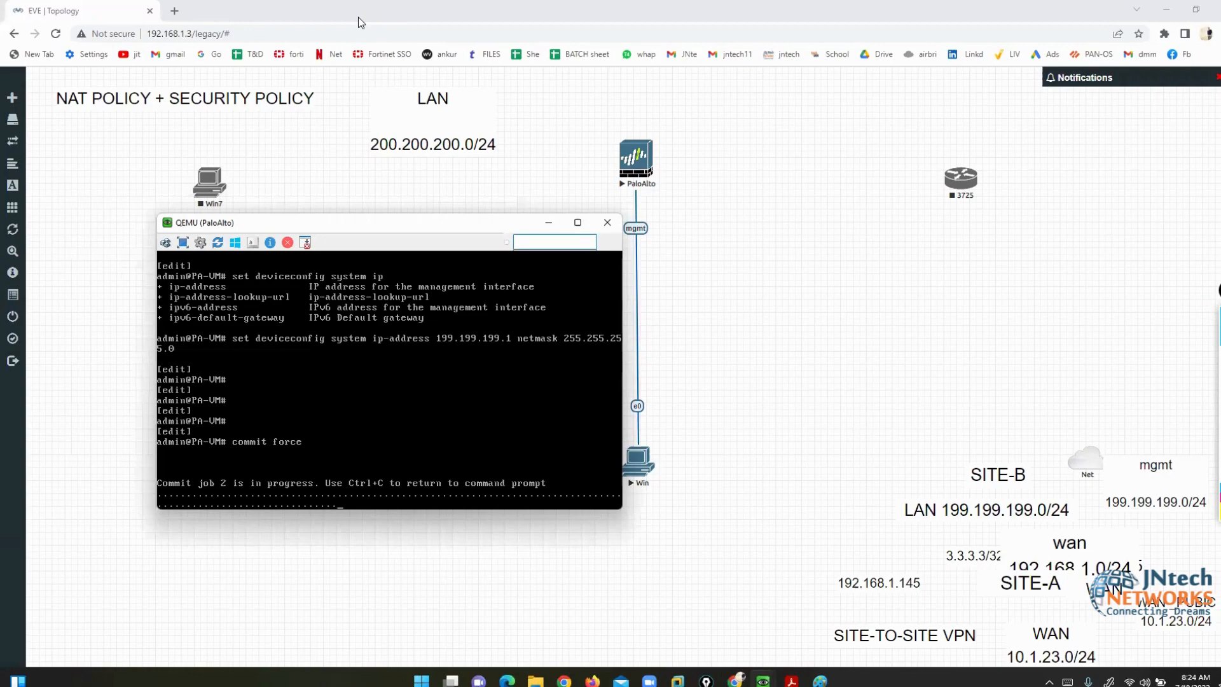
- Delete the NAT POLICY + SECURITY POLICY title text from the topology canvas
{"action": "left_click", "coordinate": [285, 127]}
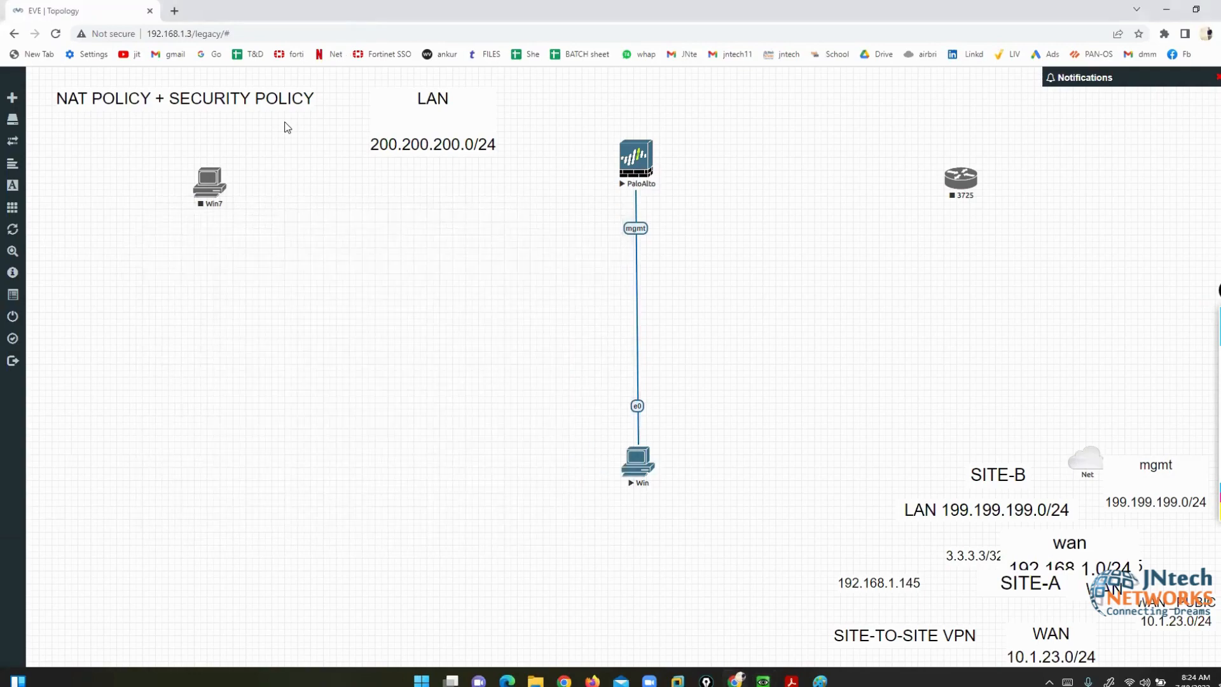
{"action": "right_click", "coordinate": [227, 97]}
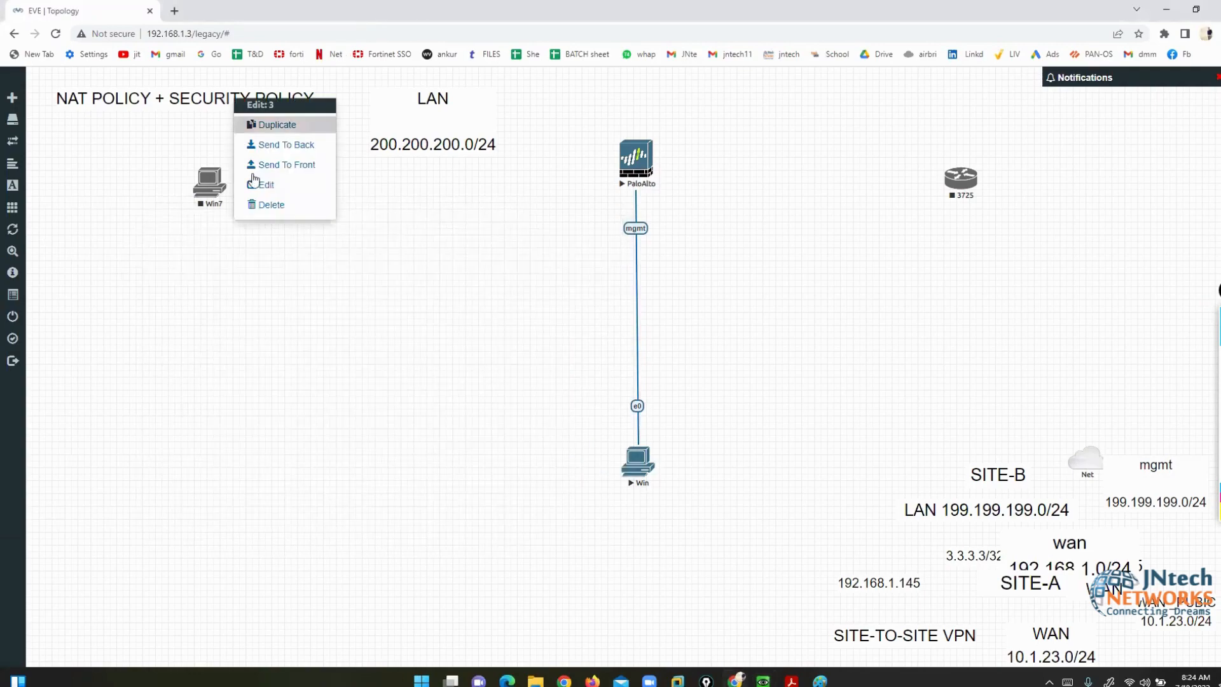
{"action": "left_click", "coordinate": [267, 205]}
{"action": "left_click", "coordinate": [576, 170]}
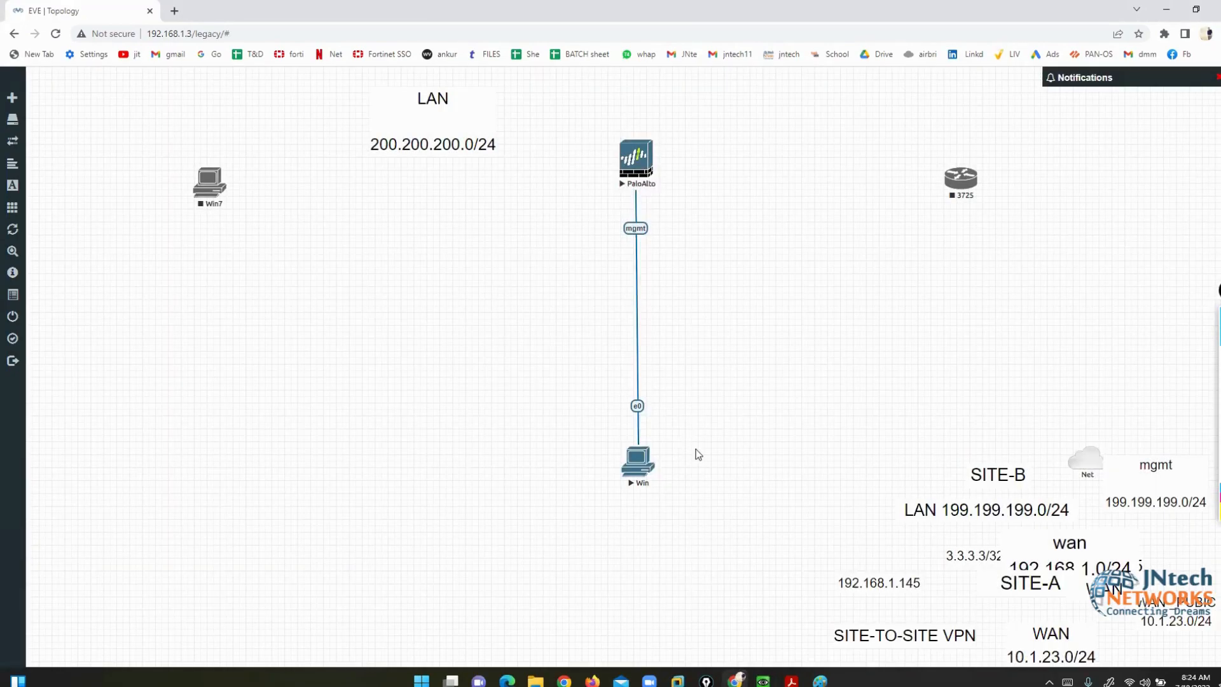
- Bring up the PaloAlto console to finish the 199.199.199.1 management IP commit
{"action": "mouse_move", "coordinate": [764, 682]}
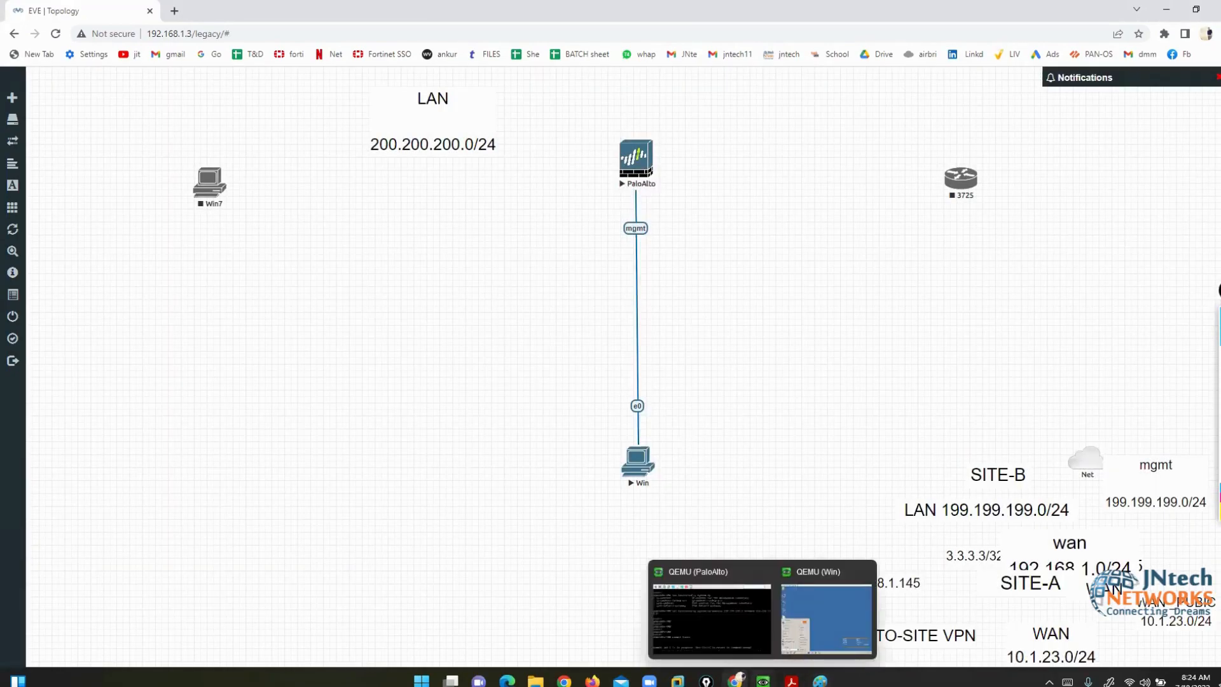
{"action": "left_click", "coordinate": [701, 620]}
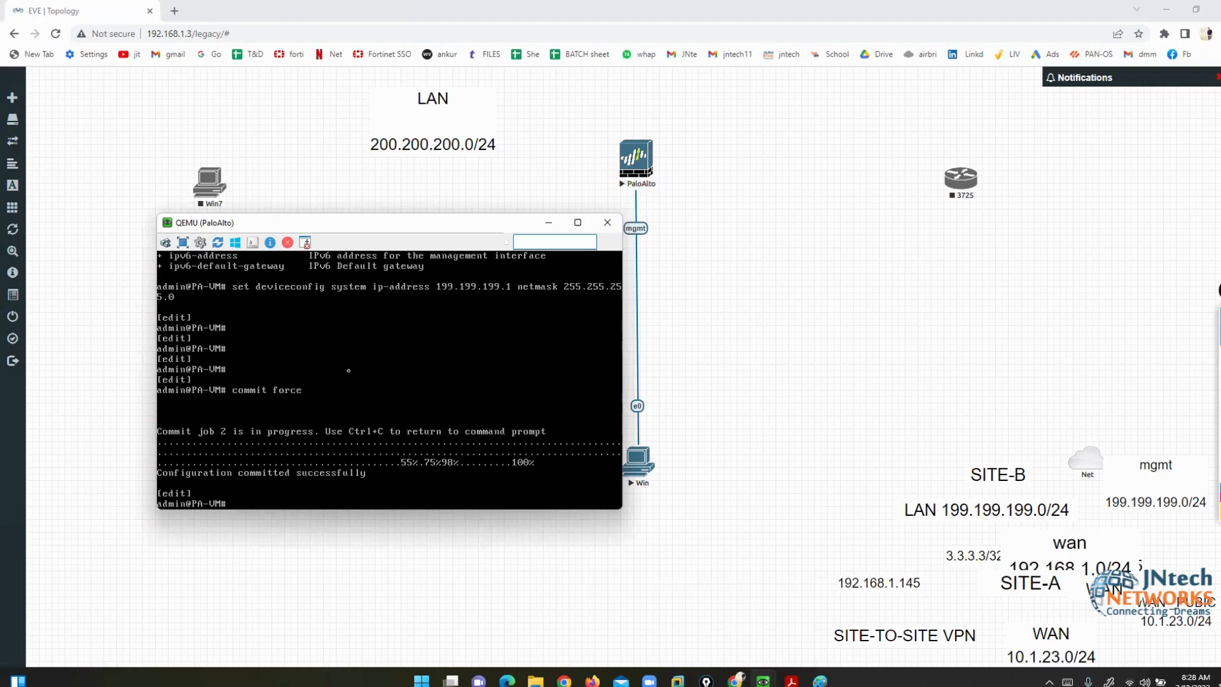
{"action": "mouse_move", "coordinate": [764, 679]}
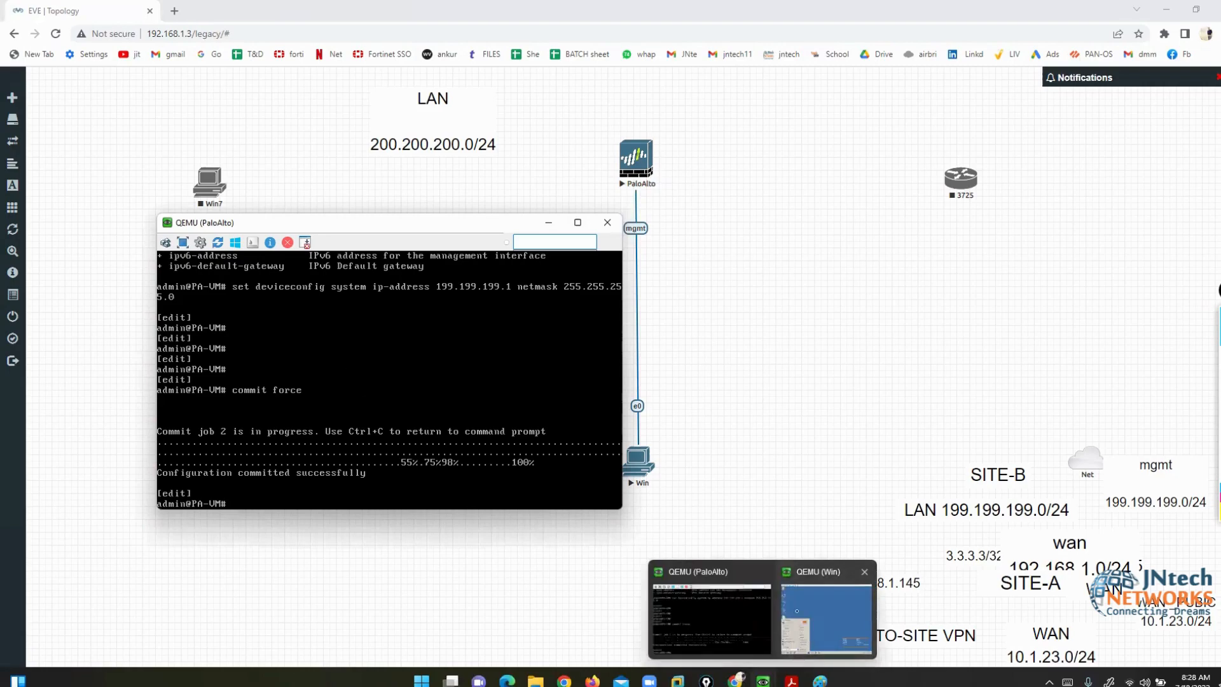
{"action": "left_click", "coordinate": [806, 641]}
{"action": "left_click", "coordinate": [297, 646]}
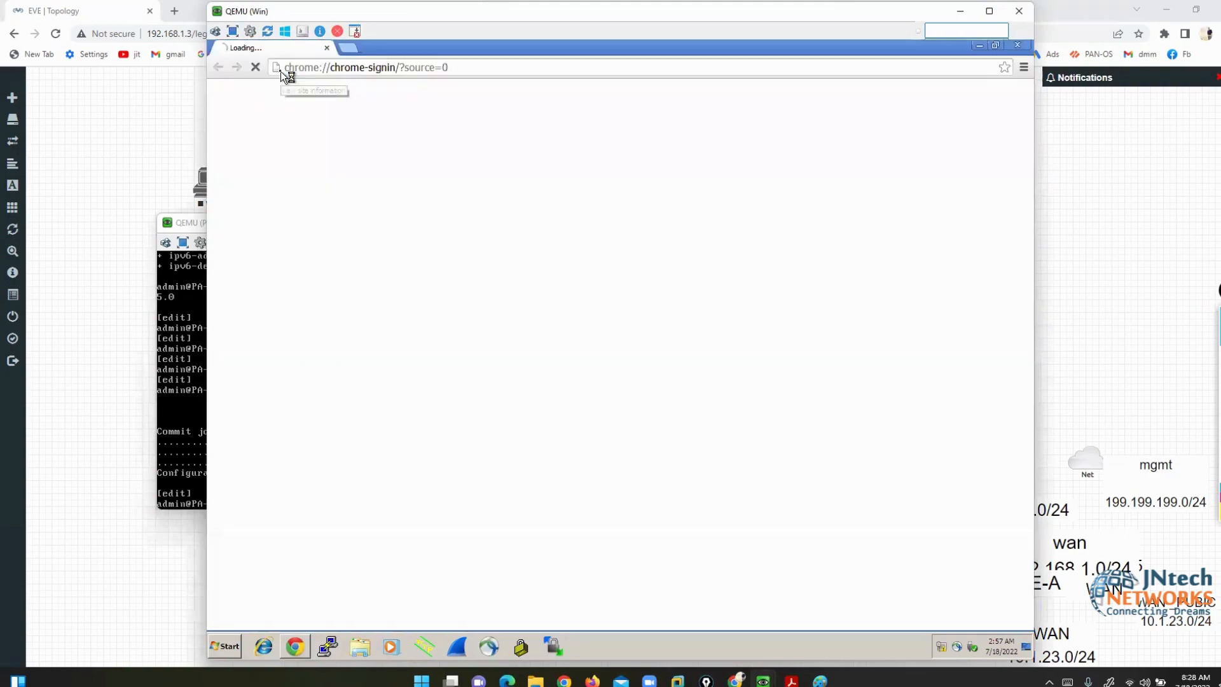
{"action": "left_click", "coordinate": [387, 67]}
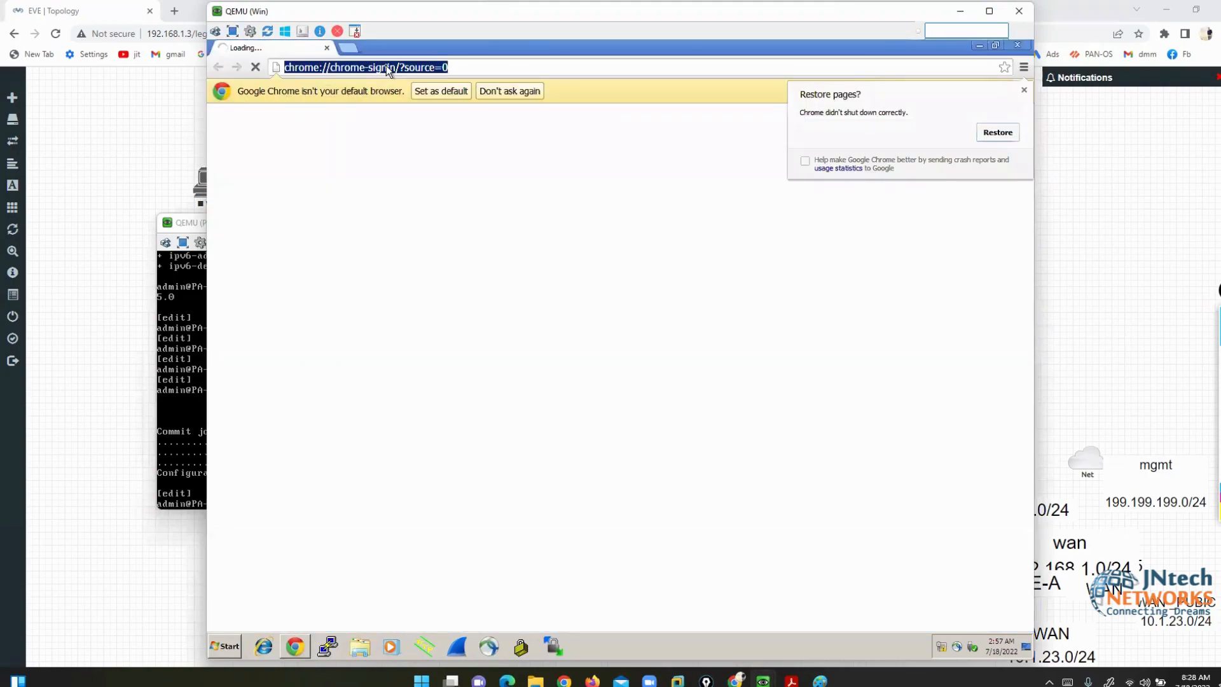
{"action": "type", "text": "199"}
{"action": "key", "text": "Return"}
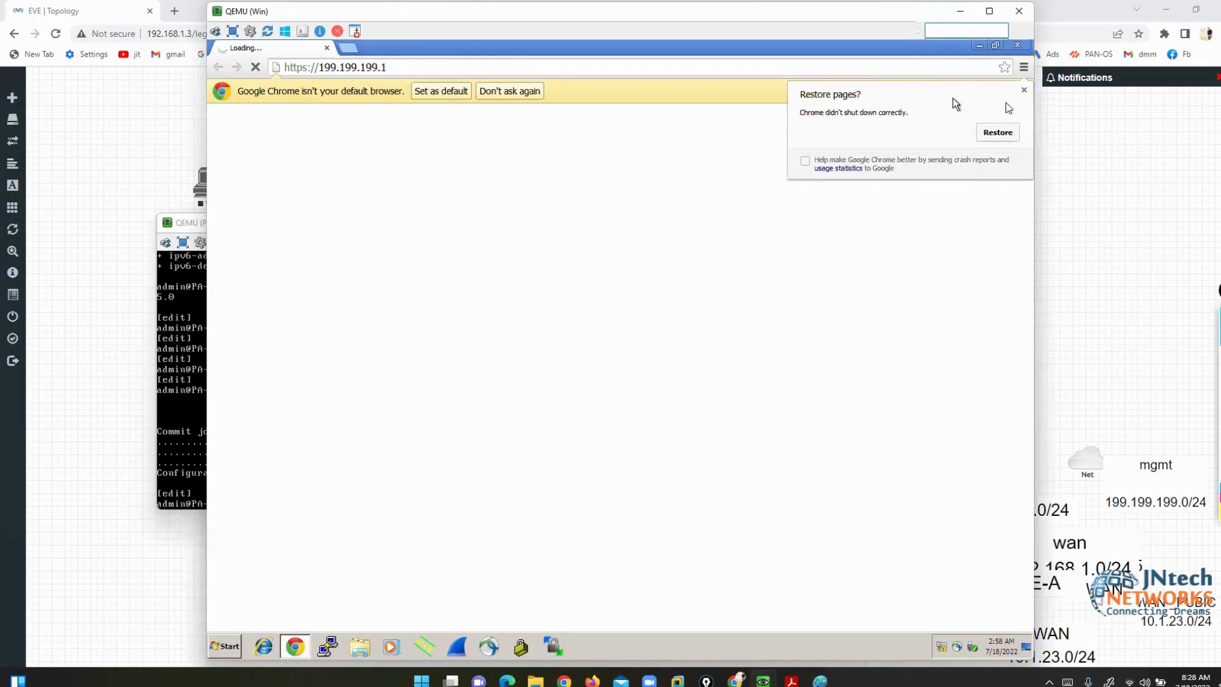
{"action": "left_click", "coordinate": [1024, 89]}
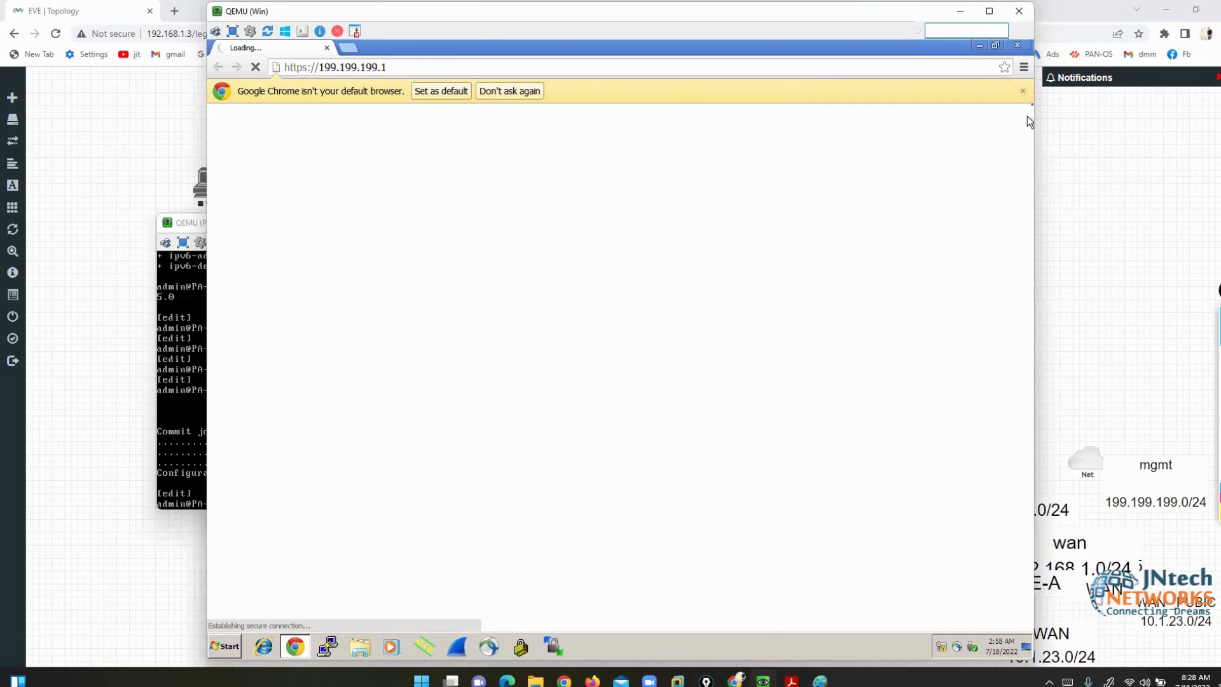
{"action": "left_click", "coordinate": [1023, 92]}
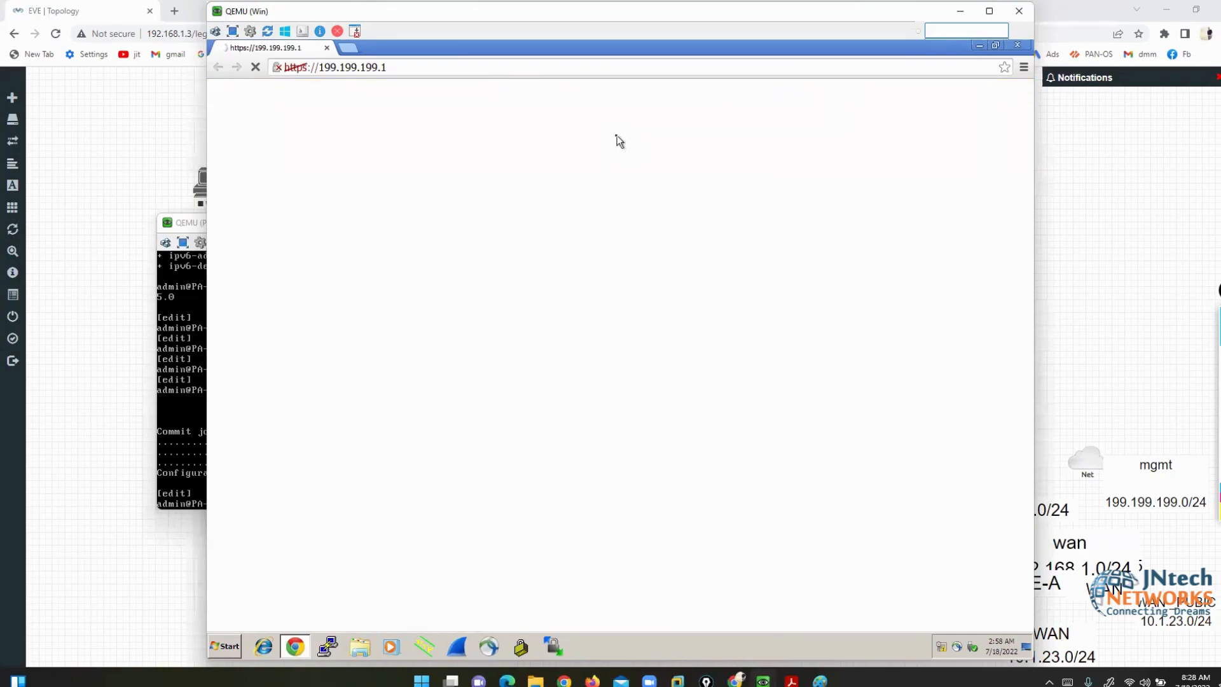
- Bypass the certificate warning for 199.199.199.1 and log in with the admin username and its password
{"action": "left_click", "coordinate": [438, 321]}
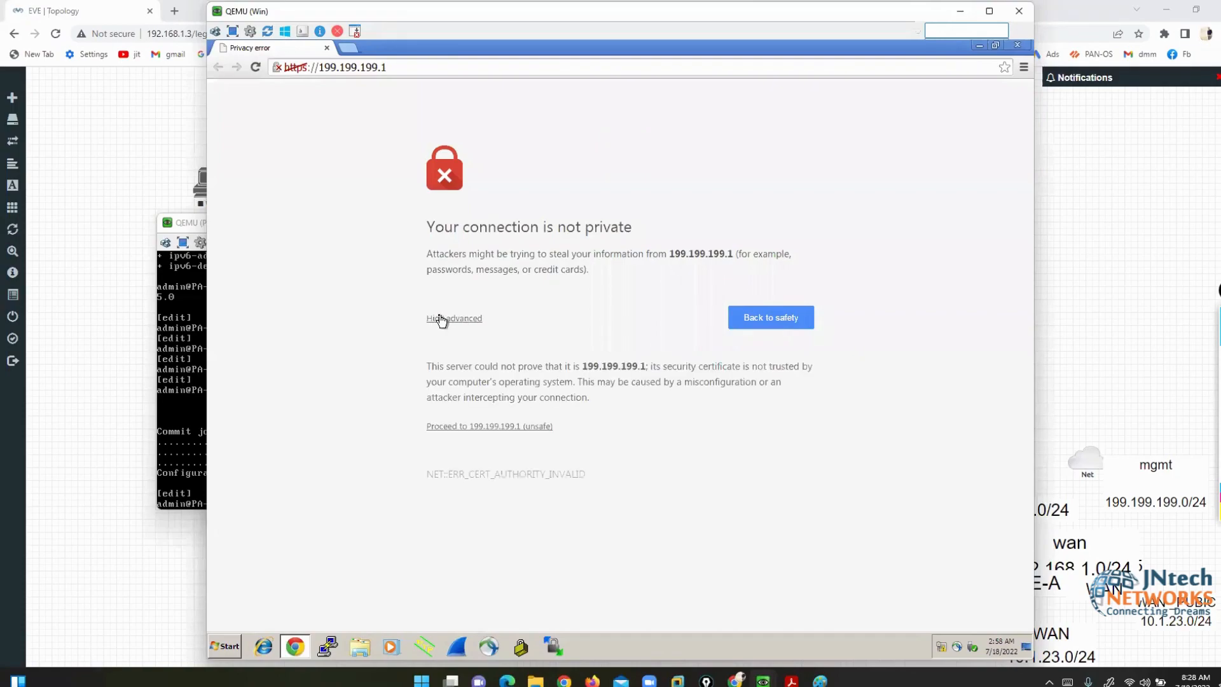
{"action": "left_click", "coordinate": [482, 427]}
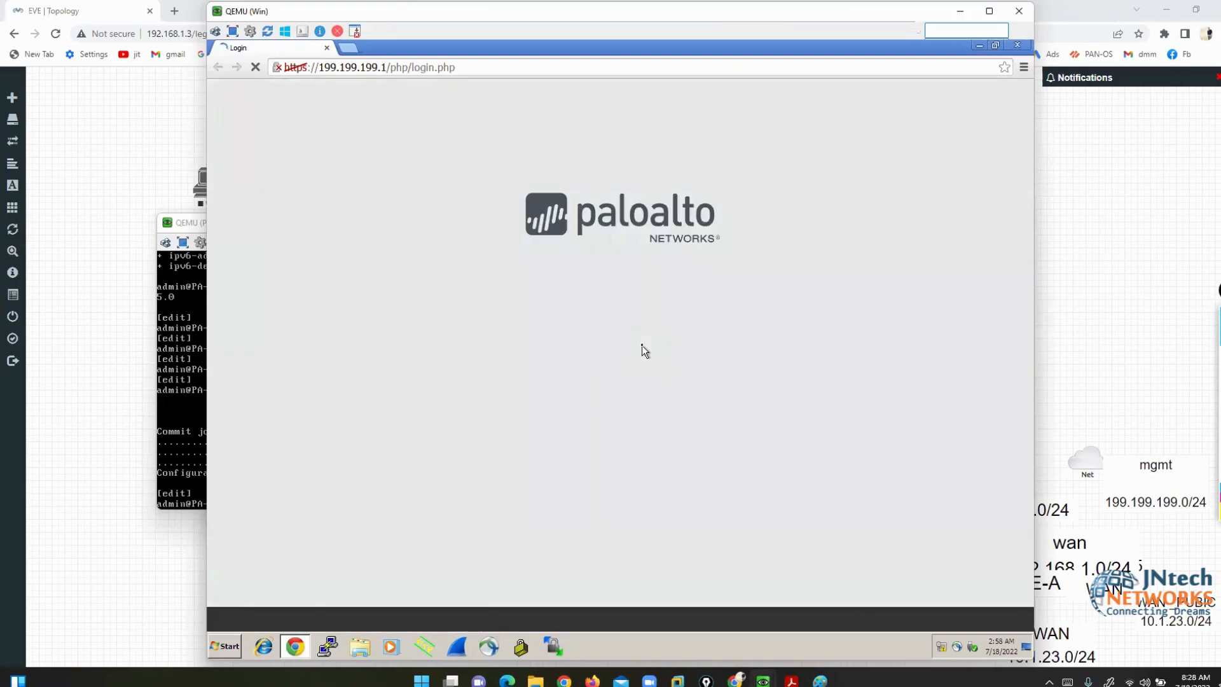
{"action": "left_click", "coordinate": [597, 275]}
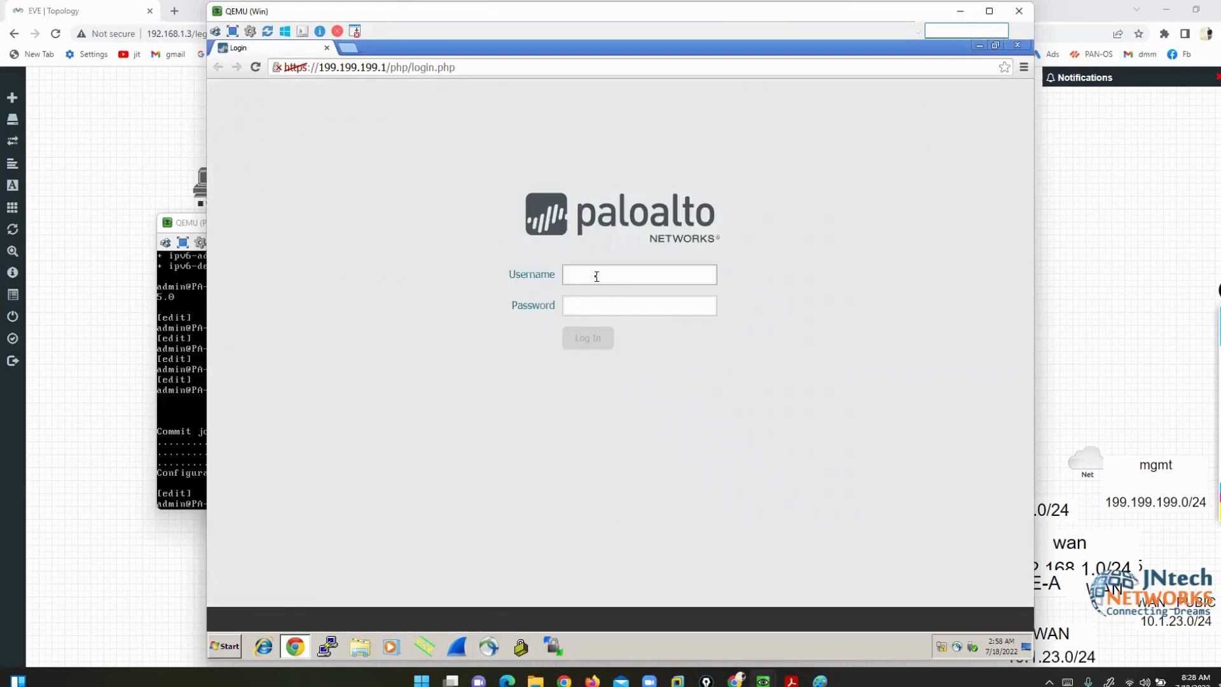
{"action": "type", "text": "admin"}
{"action": "key", "text": "Tab"}
{"action": "type", "text": "admin"}
{"action": "key", "text": "Return"}
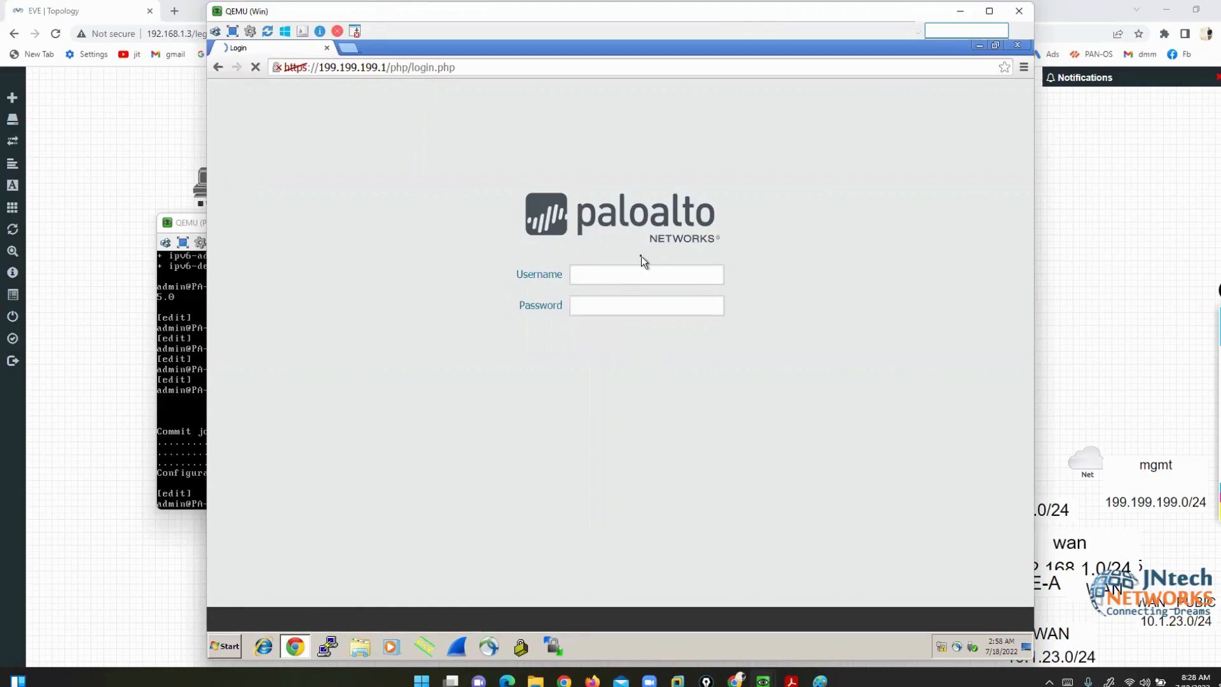
- Dismiss the default-credentials warning and wait for the PAN-OS dashboard to load
{"action": "left_click", "coordinate": [700, 162]}
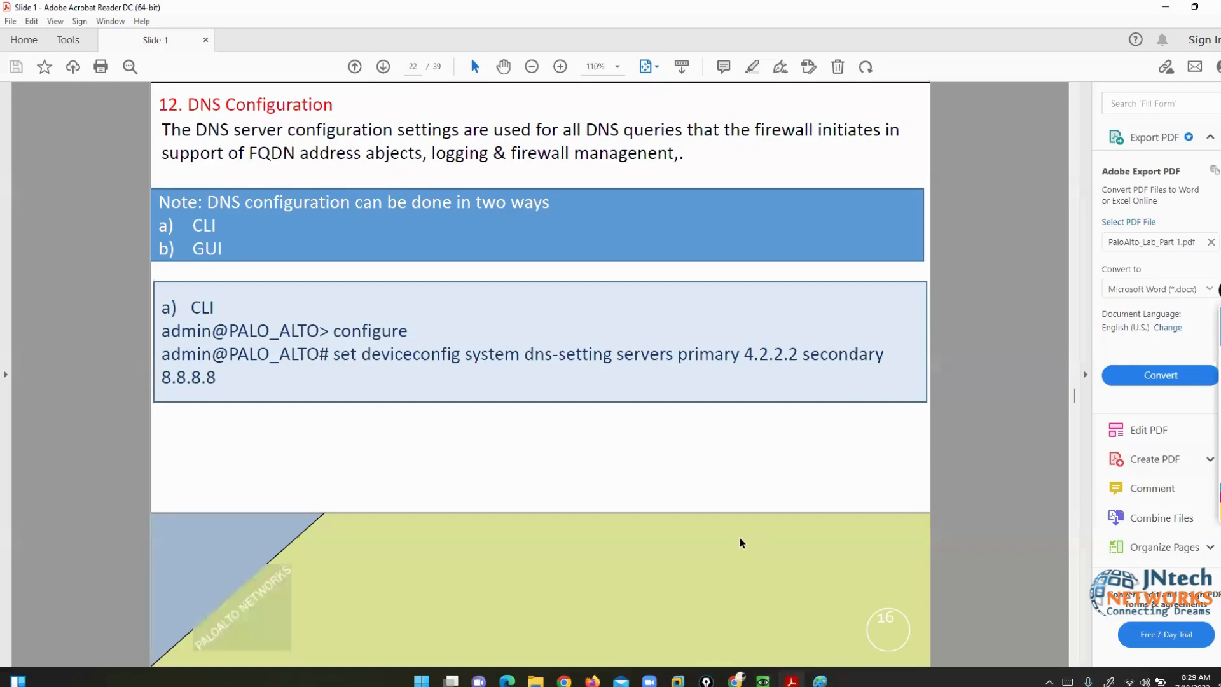
{"action": "scroll", "coordinate": [739, 542], "scroll_direction": "up", "scroll_amount": 9}
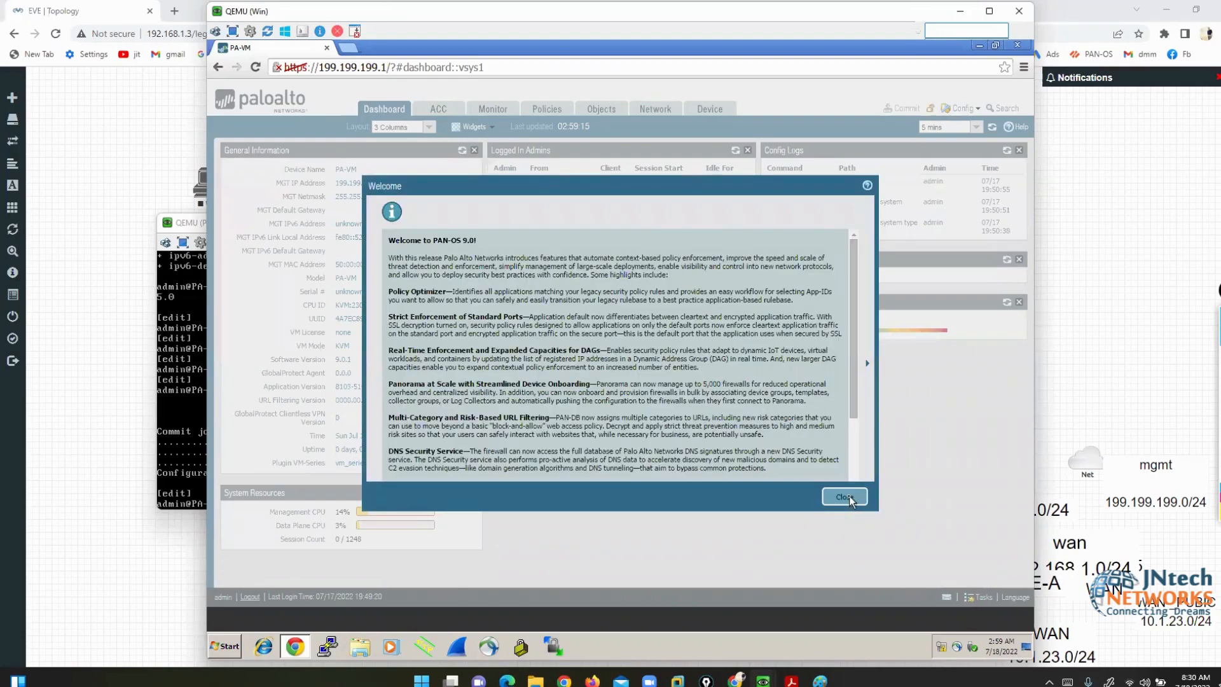
- Close the Welcome to PAN-OS 9.0 dialog
{"action": "left_click", "coordinate": [844, 497]}
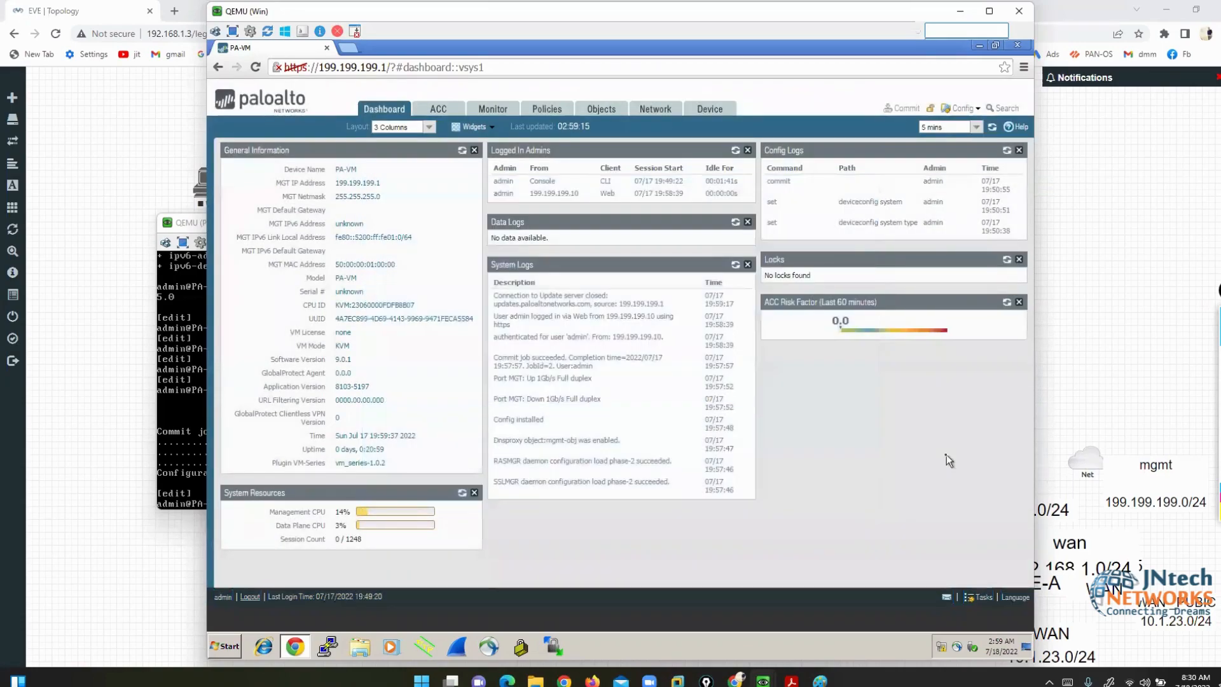
- Exit configuration mode on the PaloAlto console and open the Device General Settings editor
{"action": "left_click", "coordinate": [714, 111]}
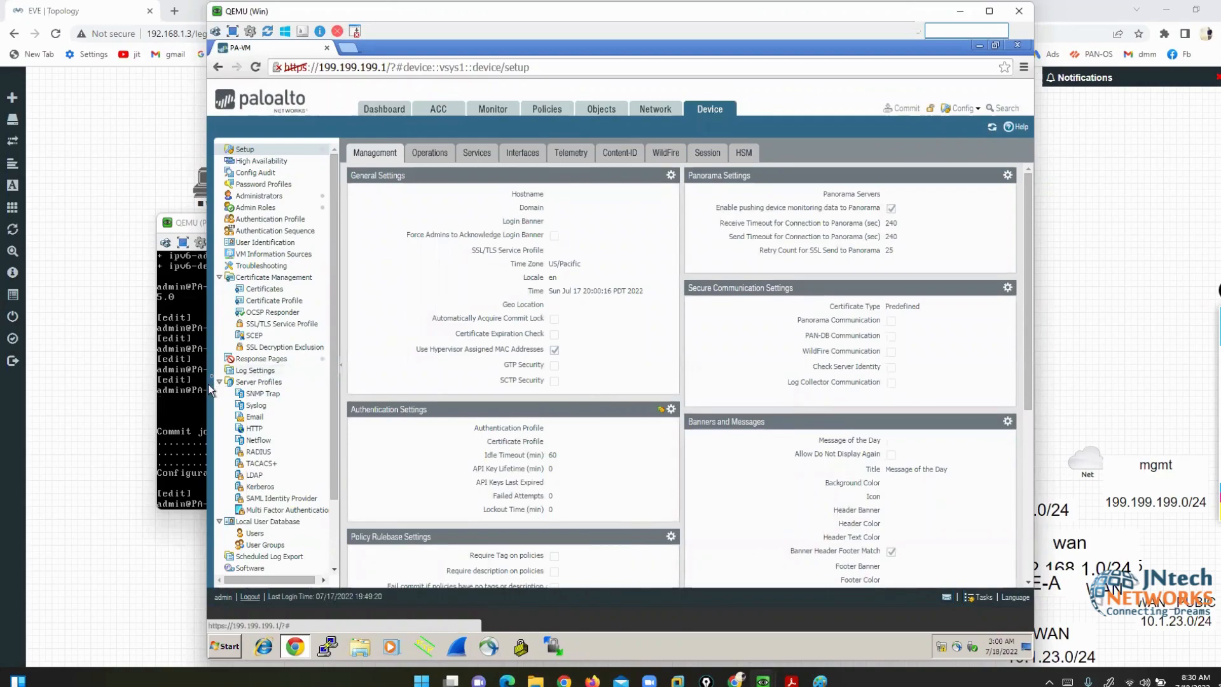
{"action": "left_click", "coordinate": [199, 369]}
{"action": "key", "text": "Return"}
{"action": "key", "text": "Return"}
{"action": "key", "text": "Return"}
{"action": "key", "text": "Return"}
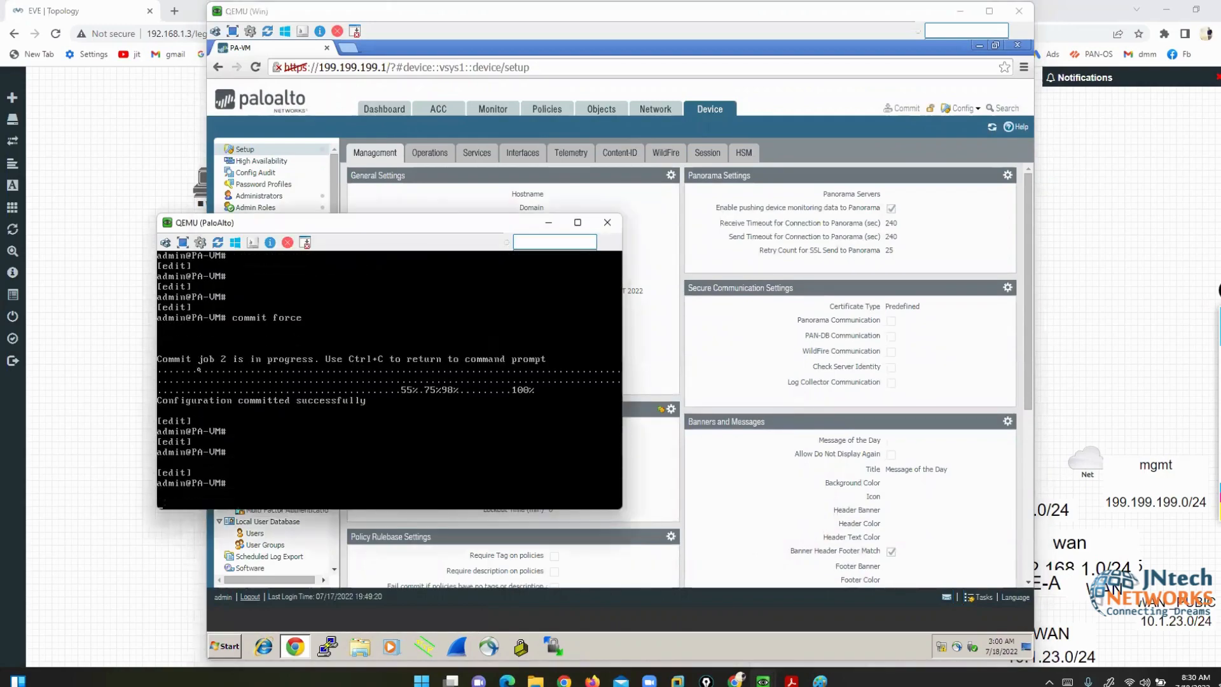
{"action": "type", "text": "exit"}
{"action": "key", "text": "Return"}
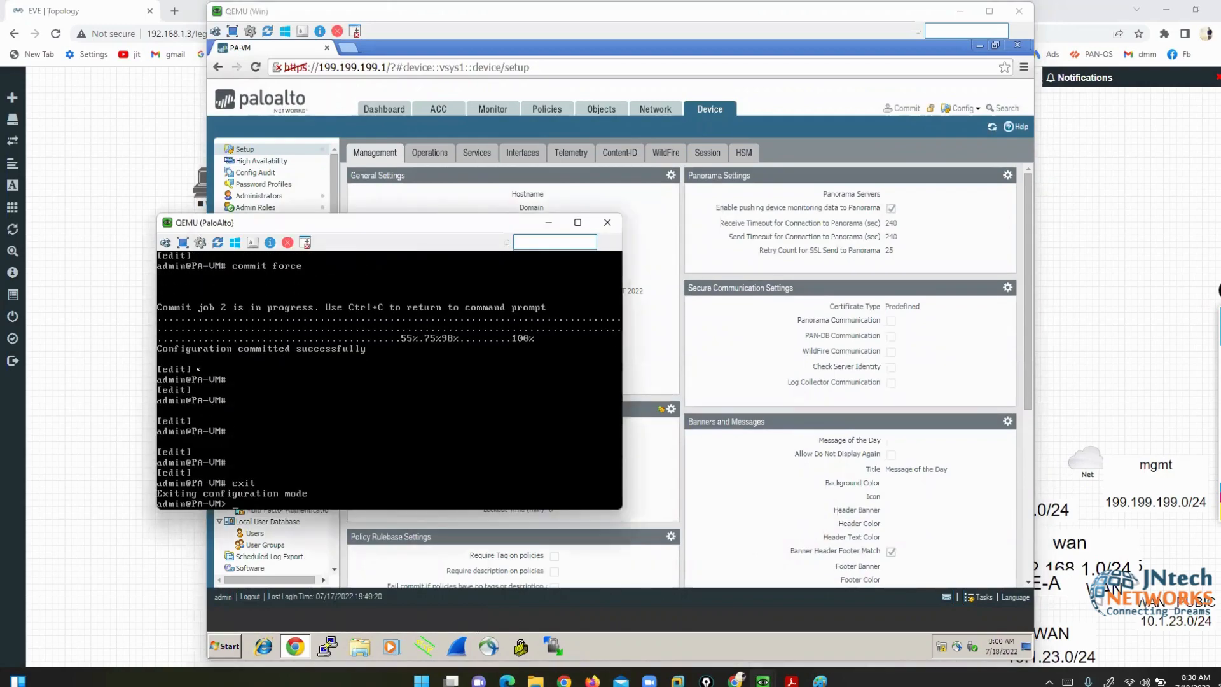
{"action": "left_click", "coordinate": [807, 140]}
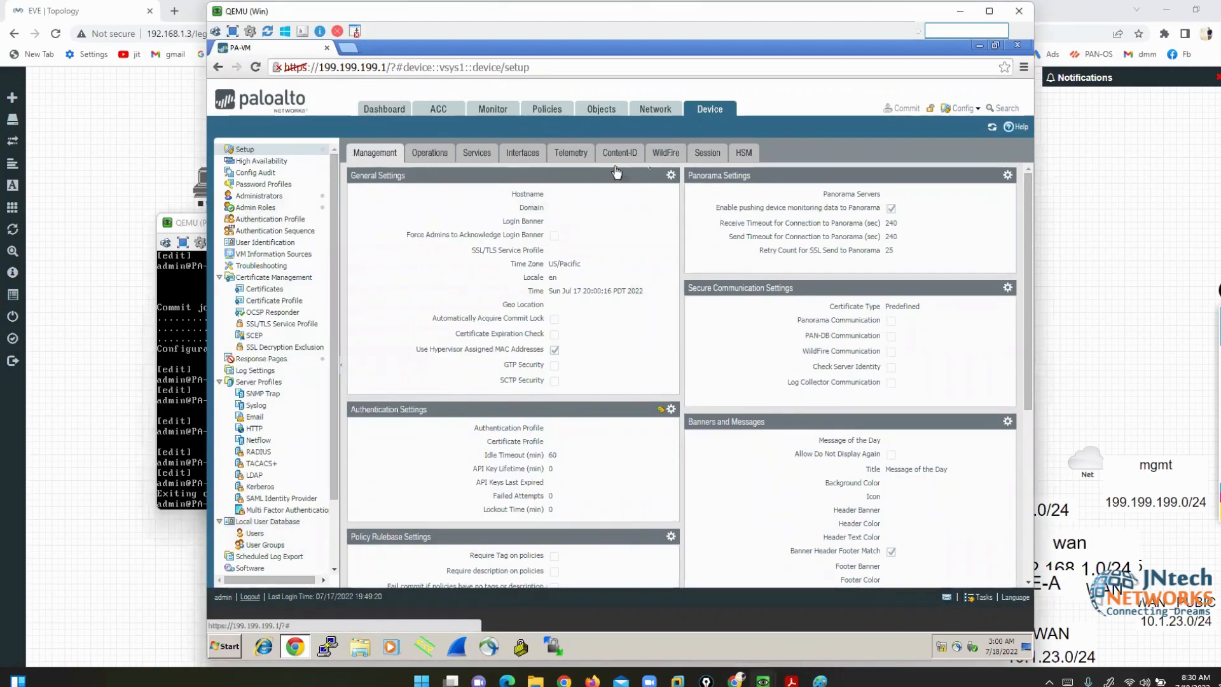
{"action": "left_click", "coordinate": [671, 176]}
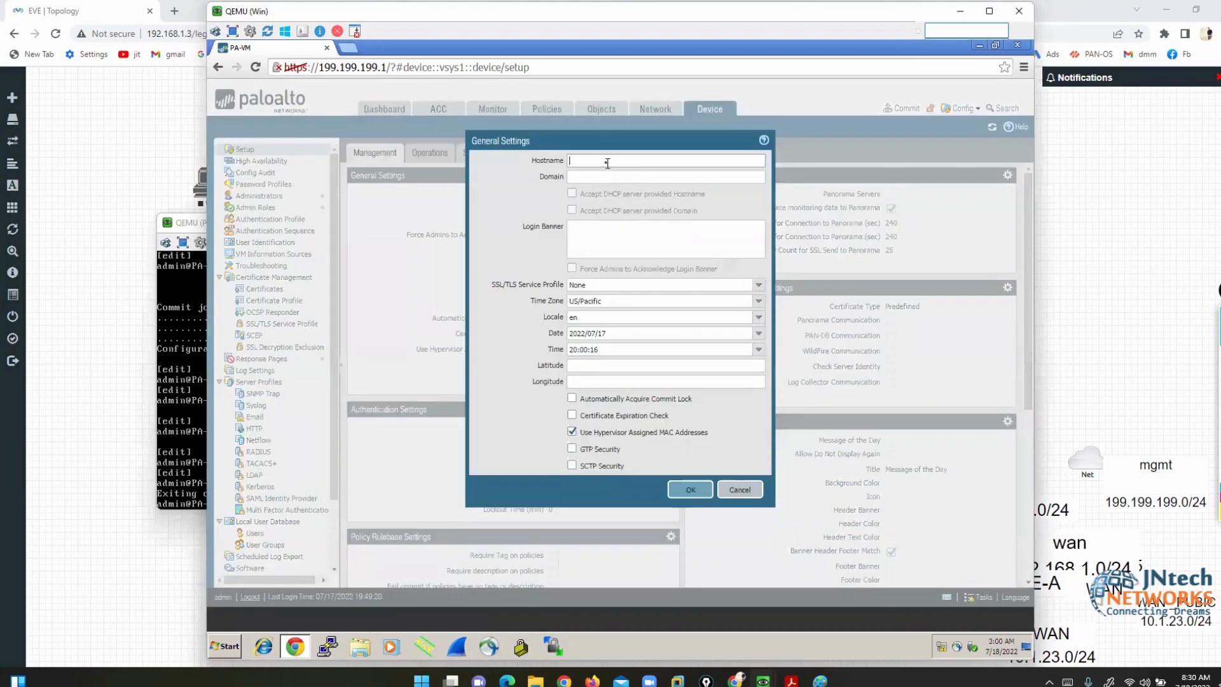
- Set hostname PA-VM8888888 and login banner 'WELCOME TO PALO ALTO', then save the general settings
{"action": "type", "text": "PA-VM8888888"}
{"action": "left_click", "coordinate": [611, 243]}
{"action": "type", "text": "WE"}
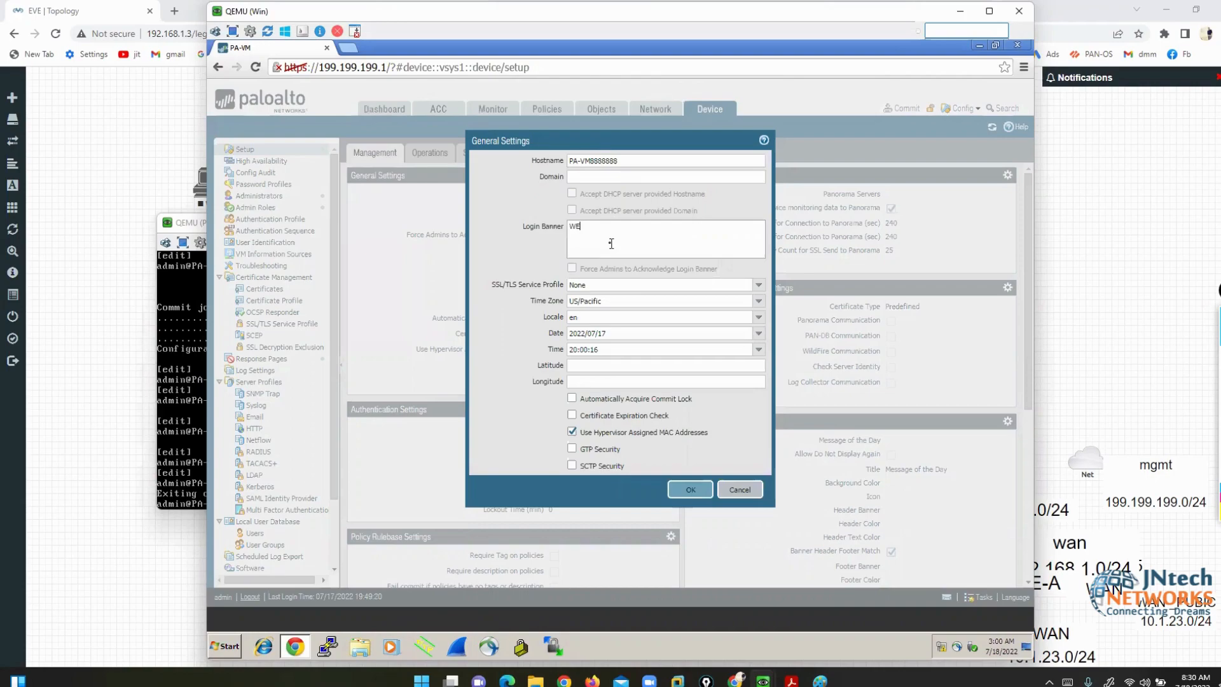
{"action": "type", "text": "LCOME TO PALO ALTO"}
{"action": "left_click", "coordinate": [687, 493]}
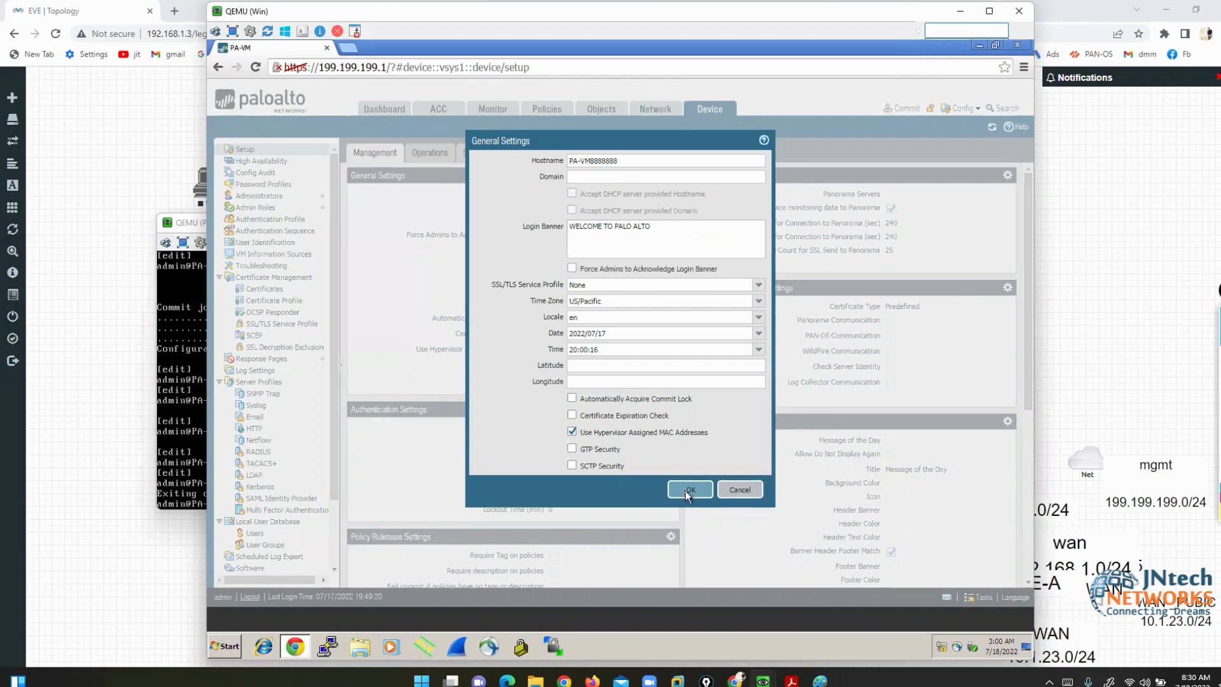
{"action": "left_click", "coordinate": [685, 490]}
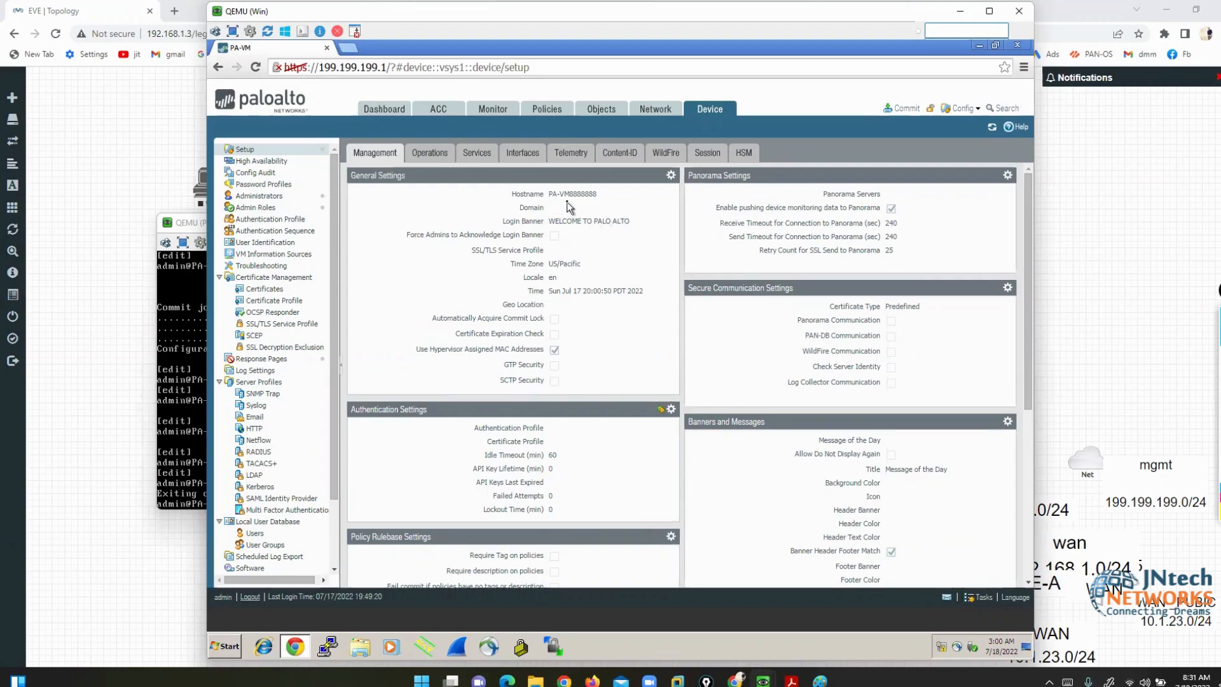
{"action": "left_click", "coordinate": [206, 318]}
{"action": "key", "text": "Return"}
{"action": "key", "text": "Return"}
{"action": "key", "text": "Return"}
{"action": "key", "text": "Return"}
{"action": "key", "text": "Return"}
{"action": "key", "text": "Return"}
{"action": "key", "text": "Return"}
{"action": "key", "text": "Return"}
{"action": "key", "text": "Return"}
{"action": "key", "text": "Return"}
{"action": "key", "text": "Return"}
{"action": "key", "text": "Return"}
{"action": "key", "text": "Return"}
{"action": "key", "text": "Return"}
{"action": "key", "text": "Return"}
{"action": "key", "text": "Return"}
{"action": "key", "text": "Return"}
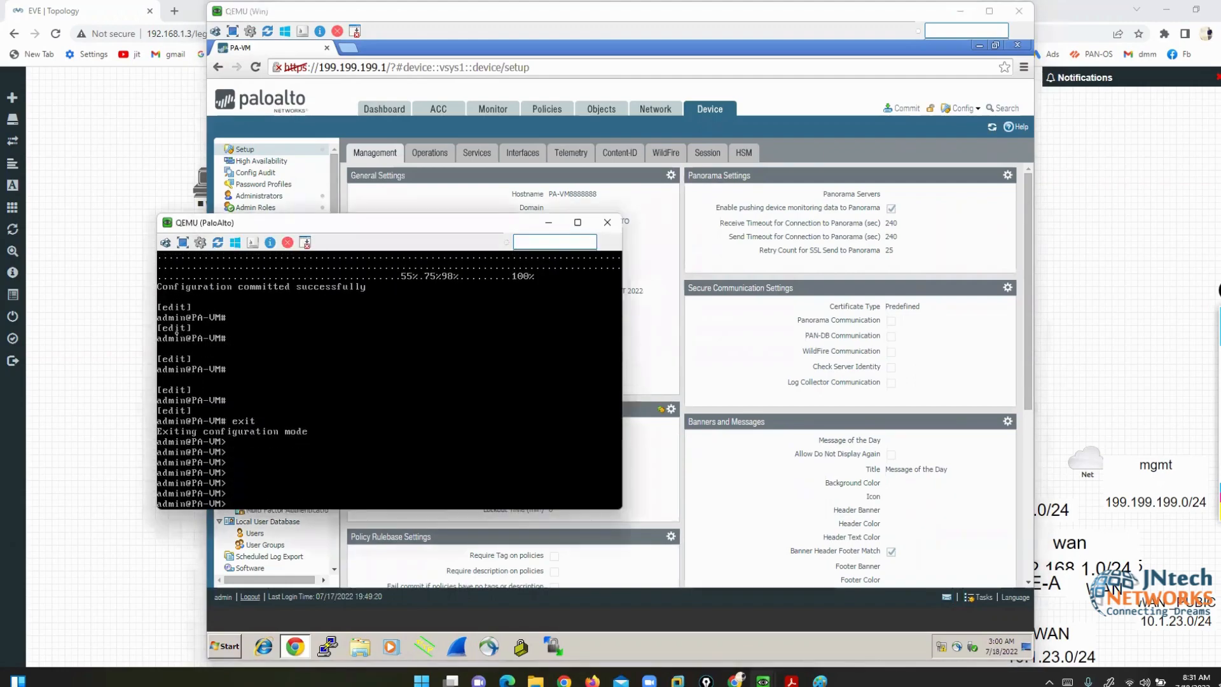
{"action": "key", "text": "Return"}
{"action": "key", "text": "Return"}
{"action": "key", "text": "Return"}
{"action": "key", "text": "Return"}
{"action": "key", "text": "Return"}
{"action": "key", "text": "Return"}
{"action": "key", "text": "Return"}
{"action": "key", "text": "Return"}
{"action": "key", "text": "Return"}
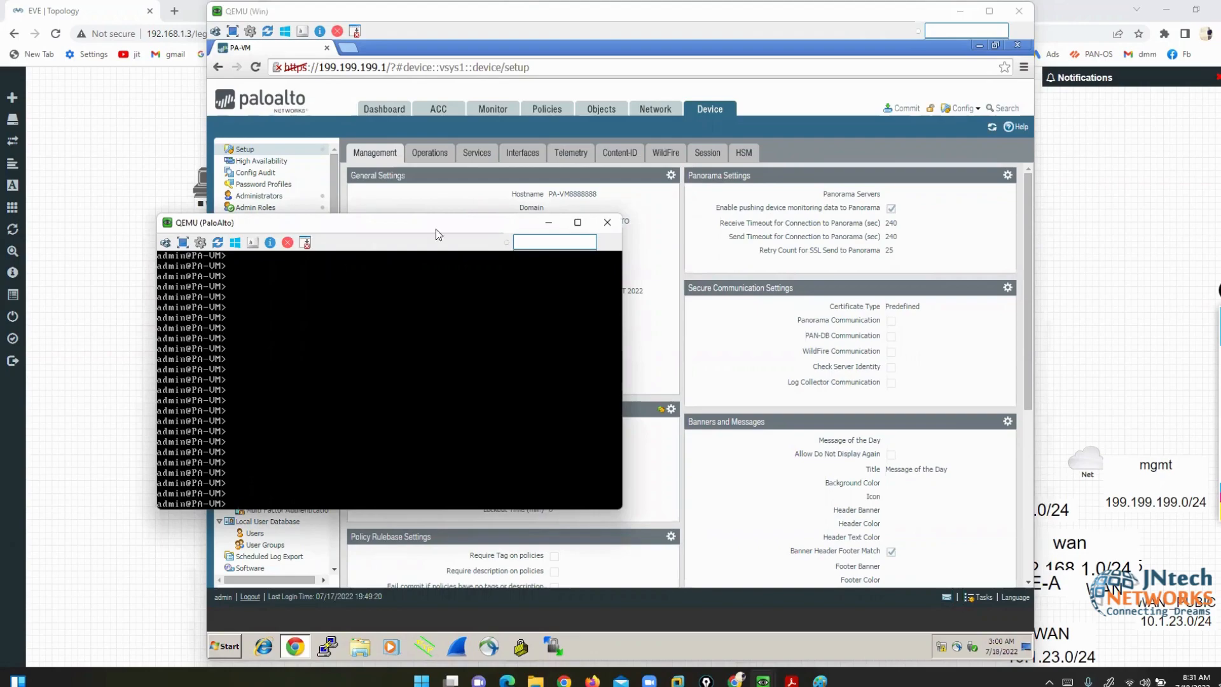
{"action": "left_click", "coordinate": [823, 156]}
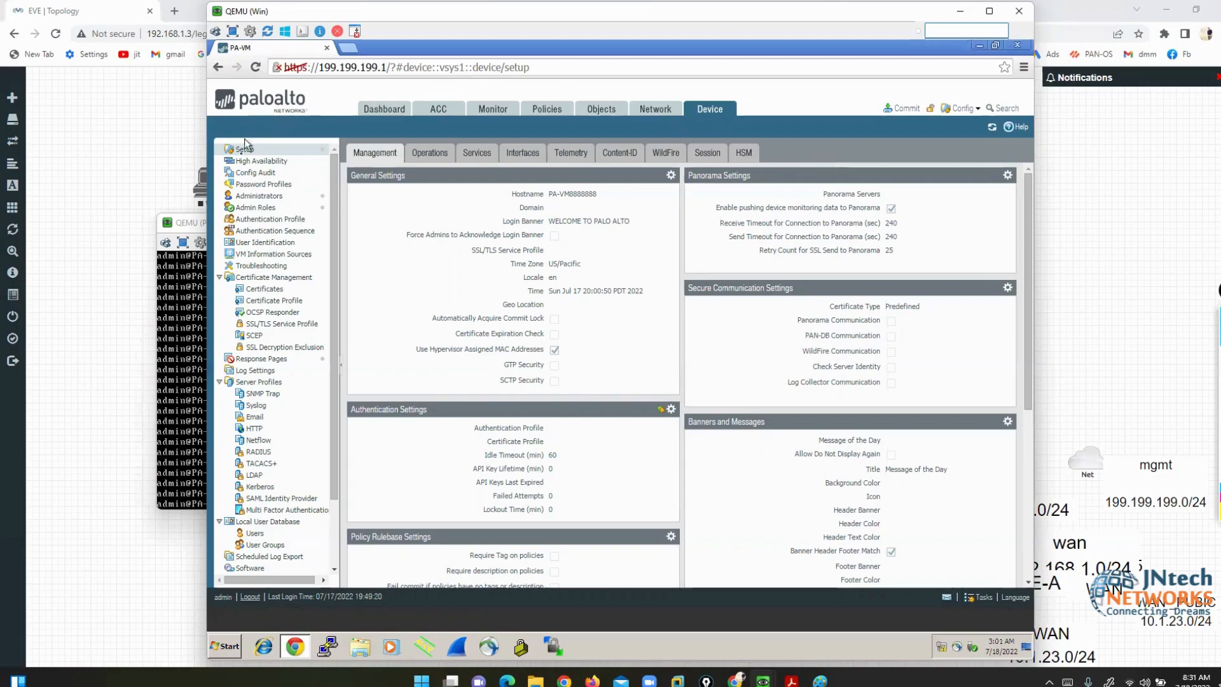
- Open the firewall's Config Audit page and mark it up with on-screen annotations
{"action": "left_click", "coordinate": [252, 175]}
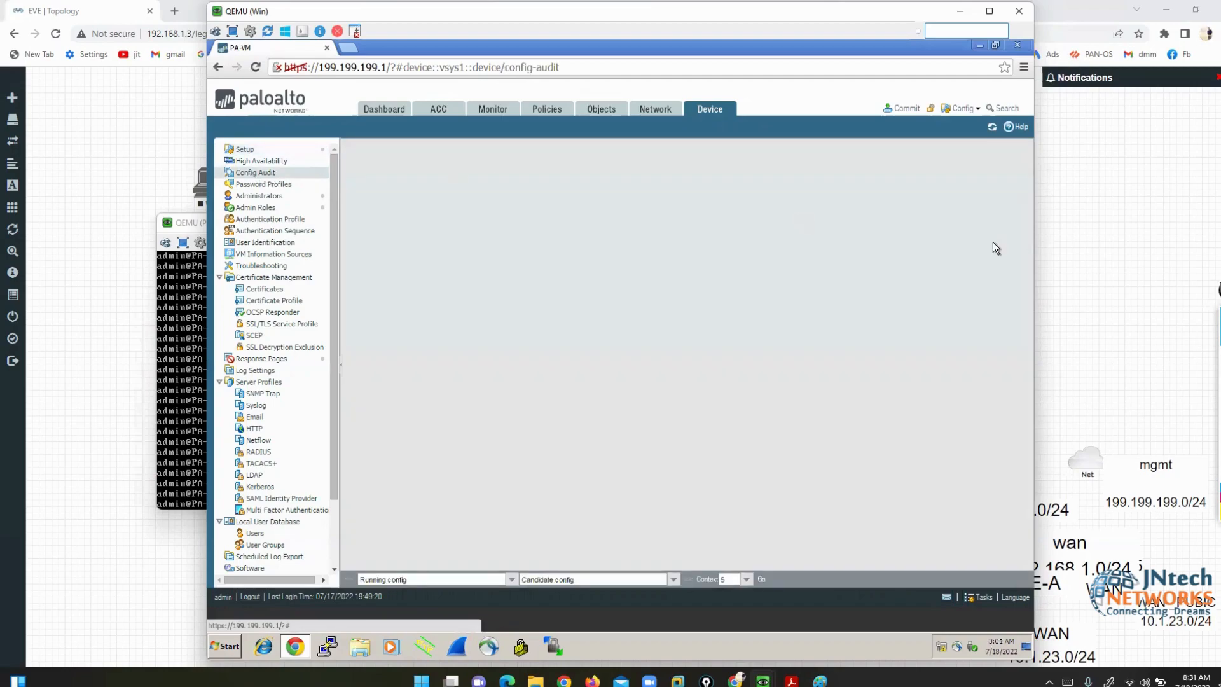
{"action": "left_click", "coordinate": [1190, 357]}
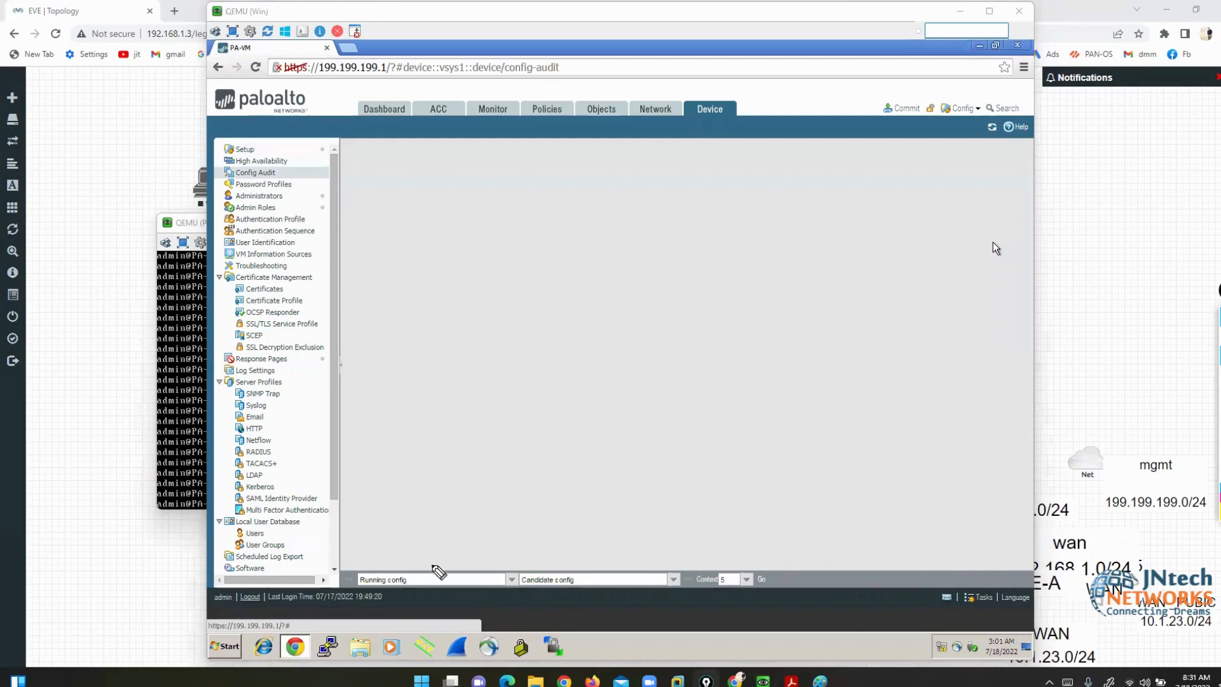
{"action": "mouse_move", "coordinate": [434, 563]}
{"action": "left_mouse_down"}
{"action": "mouse_move", "coordinate": [364, 573]}
{"action": "mouse_move", "coordinate": [408, 603]}
{"action": "mouse_move", "coordinate": [410, 583]}
{"action": "left_mouse_up"}
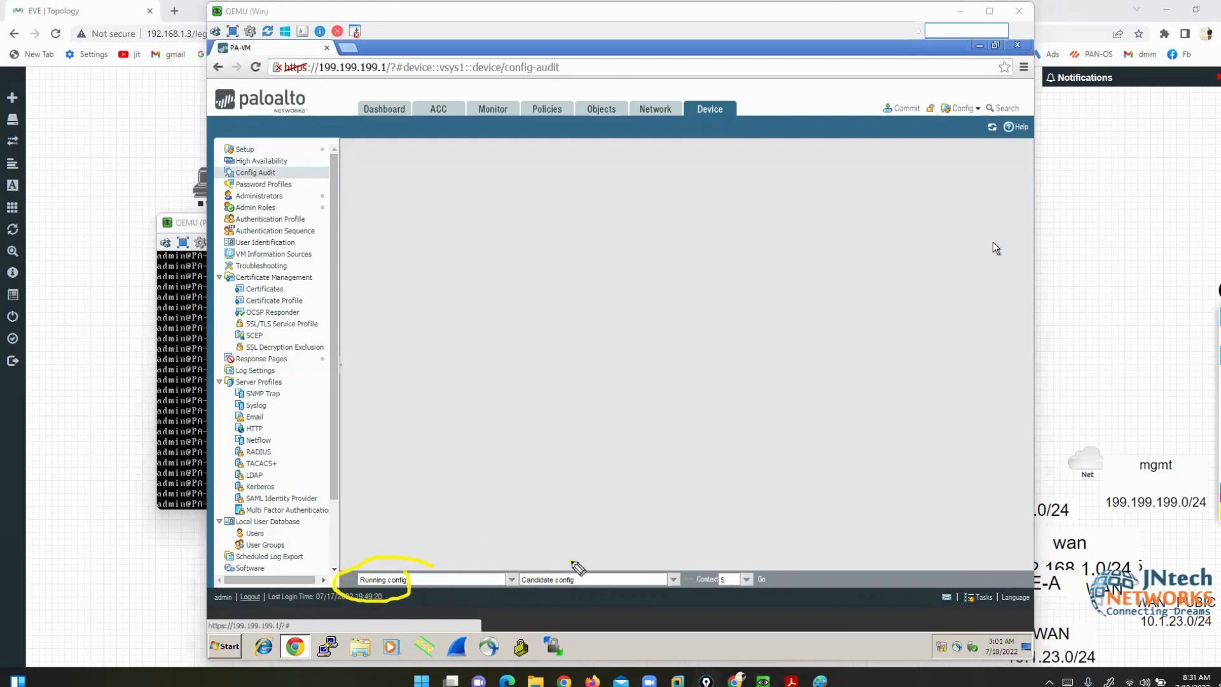
{"action": "mouse_move", "coordinate": [571, 561]}
{"action": "left_mouse_down"}
{"action": "mouse_move", "coordinate": [517, 601]}
{"action": "mouse_move", "coordinate": [588, 574]}
{"action": "left_mouse_up"}
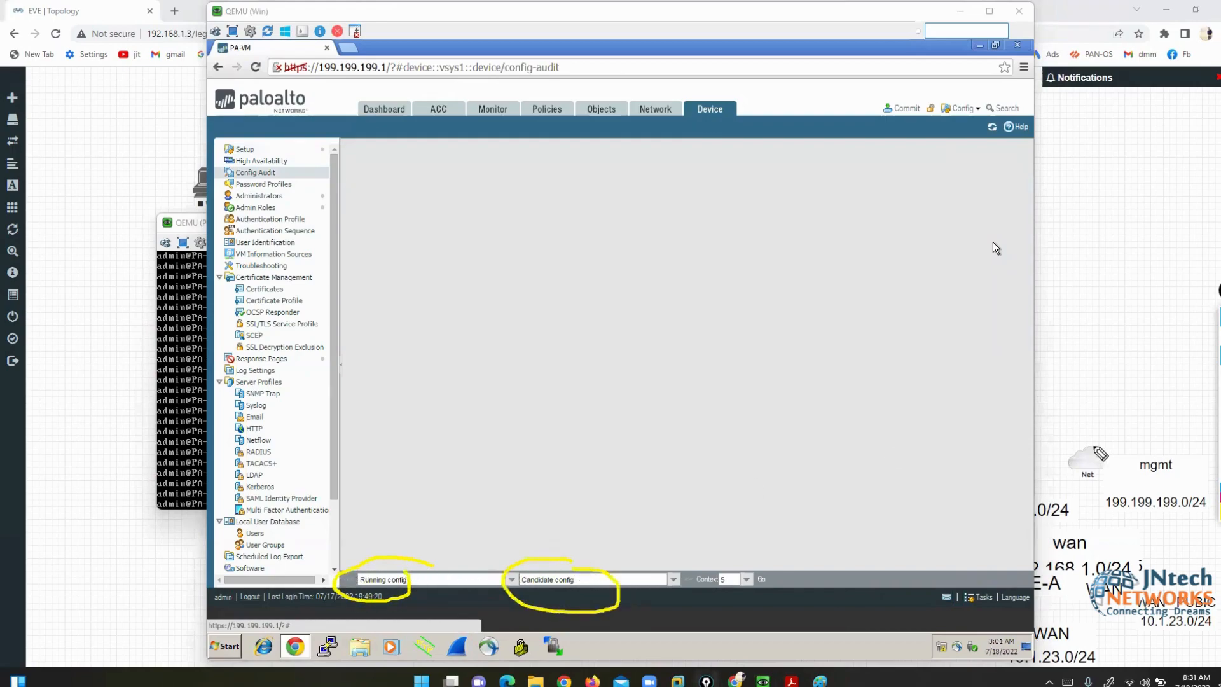
{"action": "left_click", "coordinate": [1219, 442]}
{"action": "mouse_move", "coordinate": [1219, 357]}
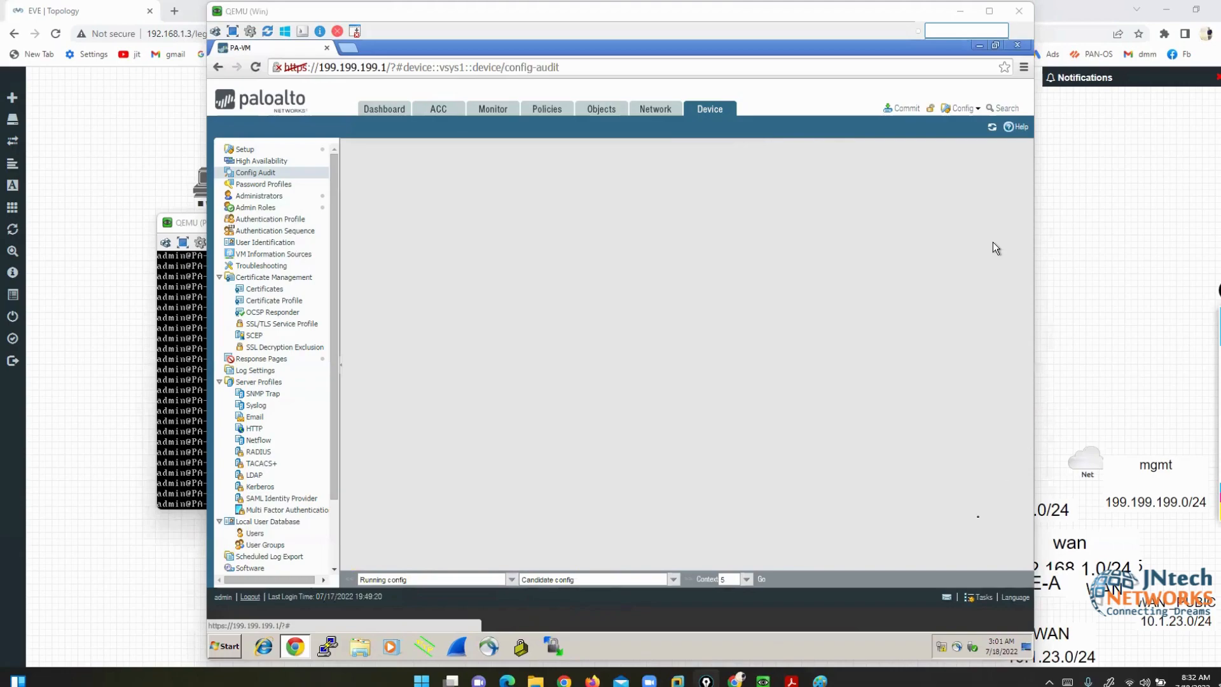
- Compare running and candidate configs with context 5, showing hostname PA-VM8888888 and the new banner
{"action": "left_click", "coordinate": [761, 580]}
{"action": "left_click", "coordinate": [748, 579]}
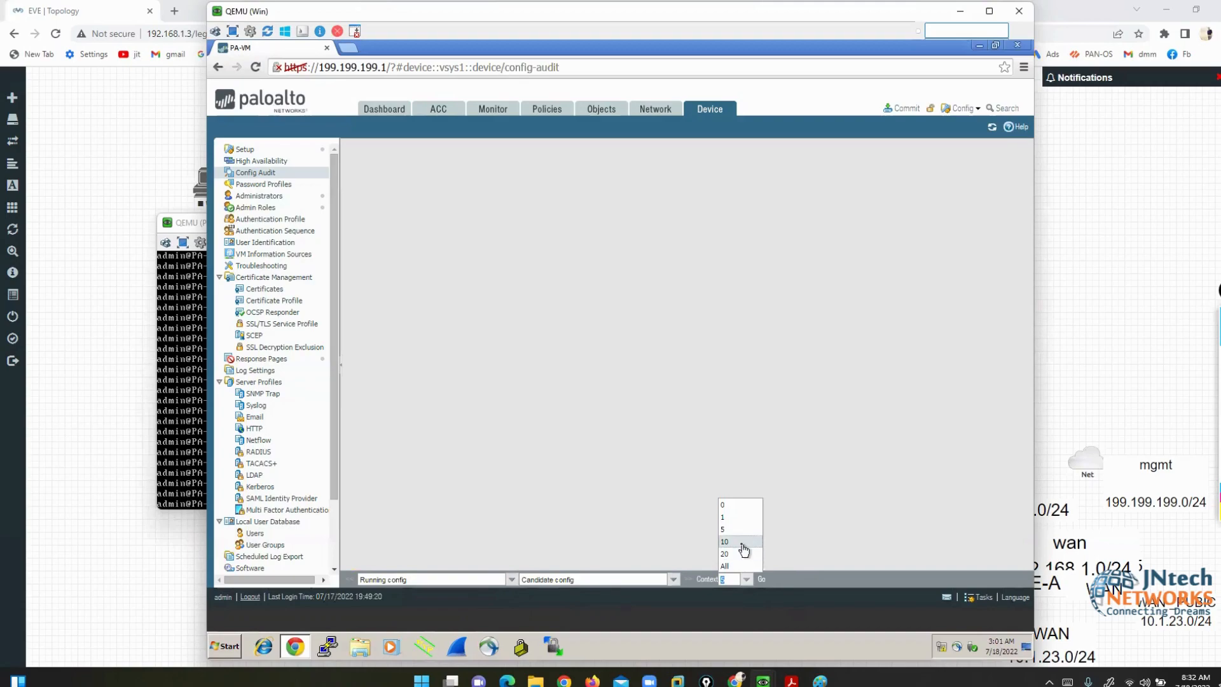
{"action": "left_click", "coordinate": [759, 530]}
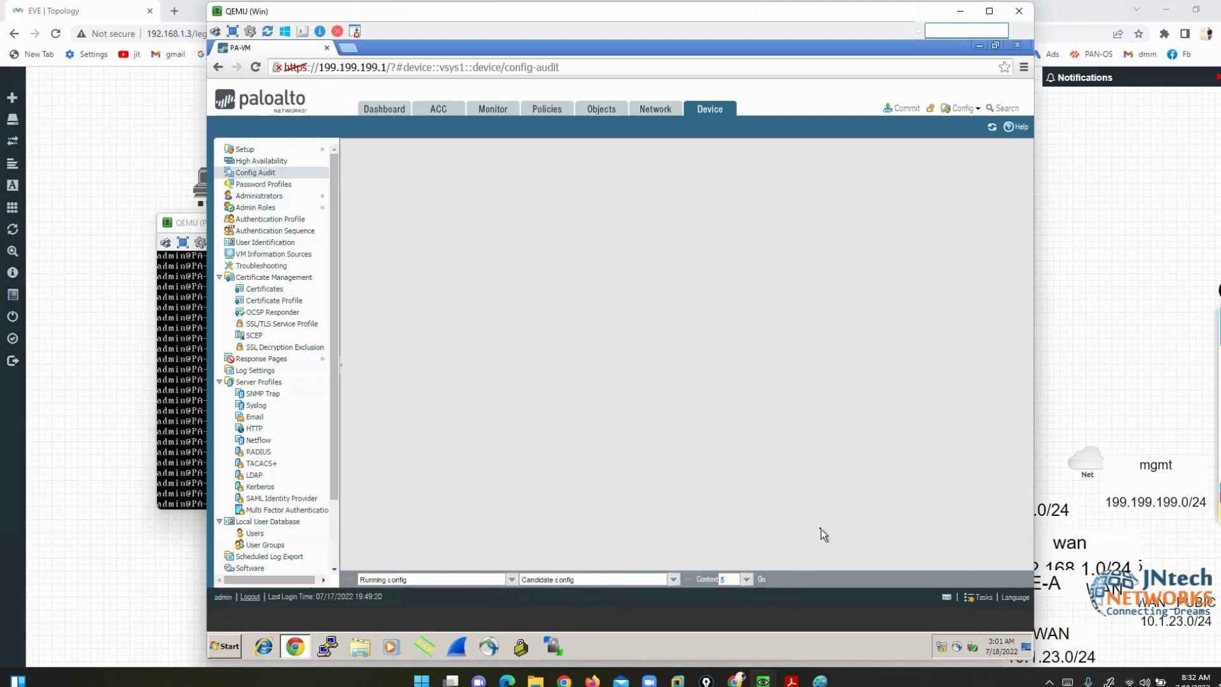
{"action": "left_click", "coordinate": [763, 579]}
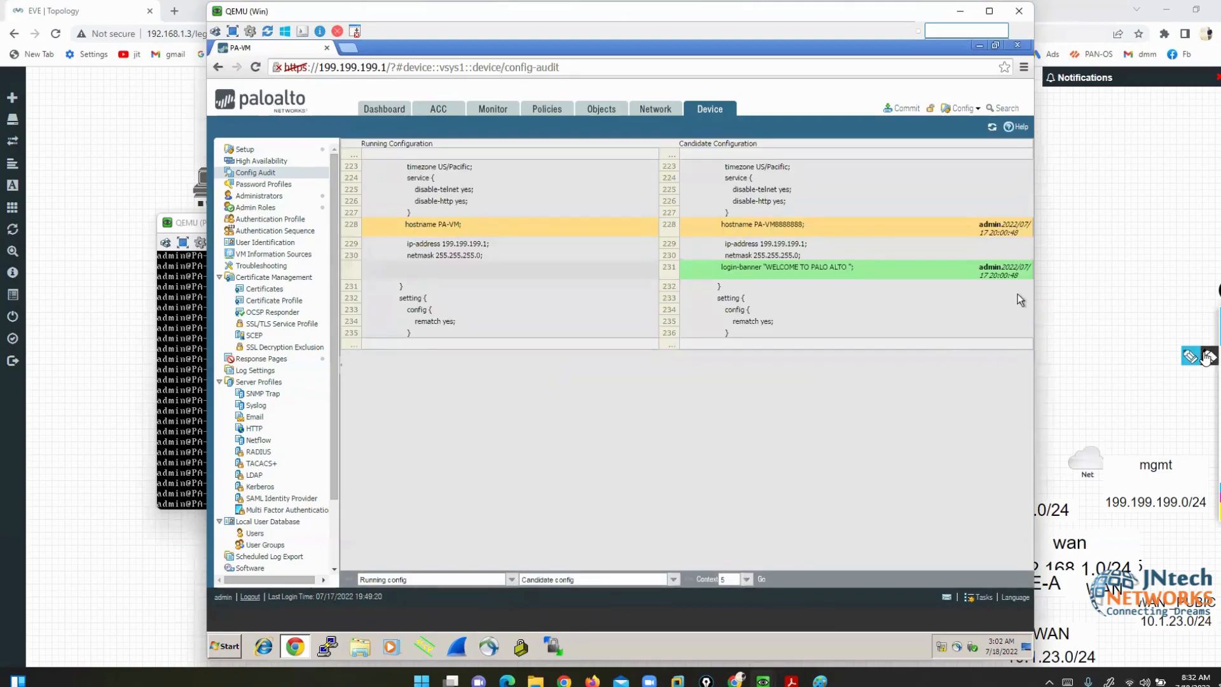
{"action": "left_click", "coordinate": [1216, 356]}
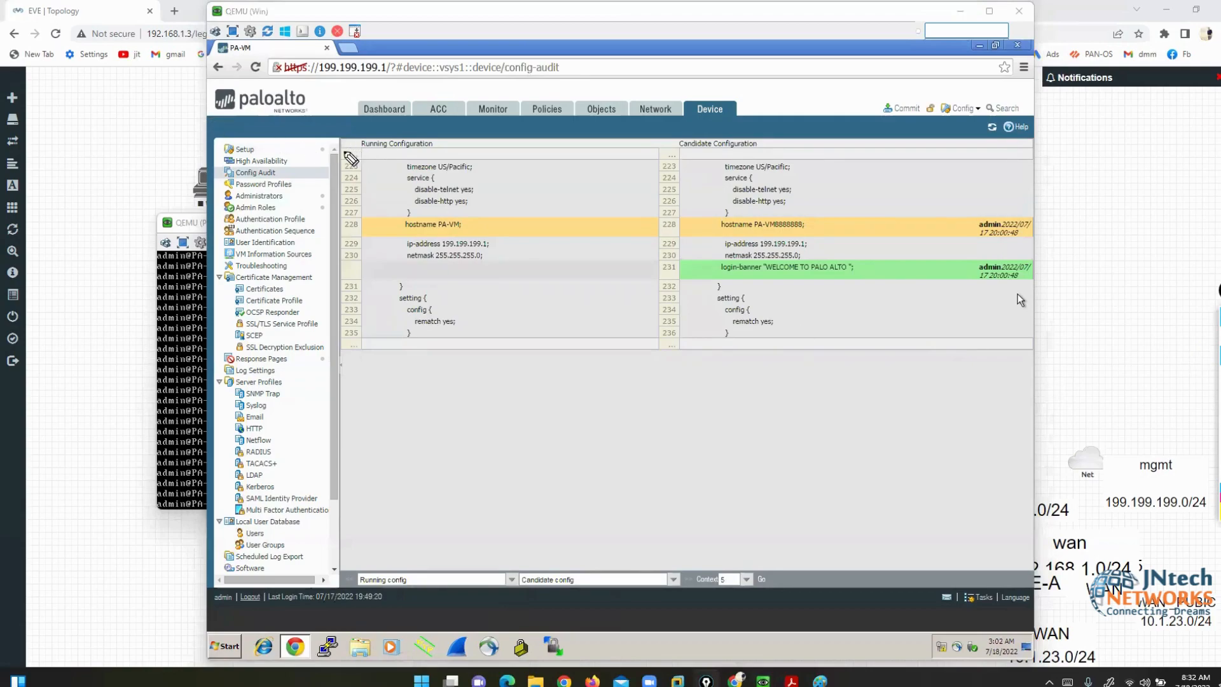
{"action": "left_click_drag", "start_coordinate": [345, 151], "coordinate": [449, 151]}
{"action": "left_click_drag", "start_coordinate": [677, 152], "coordinate": [760, 152]}
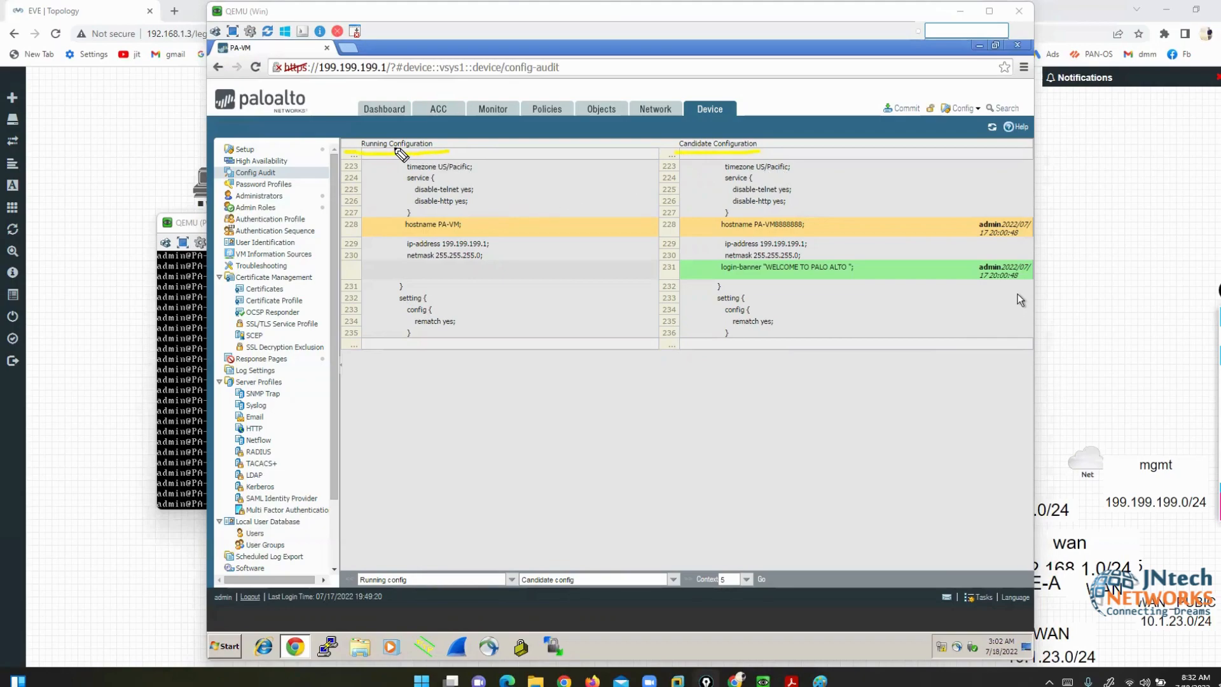
{"action": "mouse_move", "coordinate": [459, 212]}
{"action": "left_mouse_down"}
{"action": "mouse_move", "coordinate": [487, 222]}
{"action": "mouse_move", "coordinate": [470, 245]}
{"action": "left_mouse_up"}
{"action": "mouse_move", "coordinate": [401, 214]}
{"action": "left_mouse_down"}
{"action": "mouse_move", "coordinate": [384, 224]}
{"action": "mouse_move", "coordinate": [408, 250]}
{"action": "mouse_move", "coordinate": [459, 229]}
{"action": "left_mouse_up"}
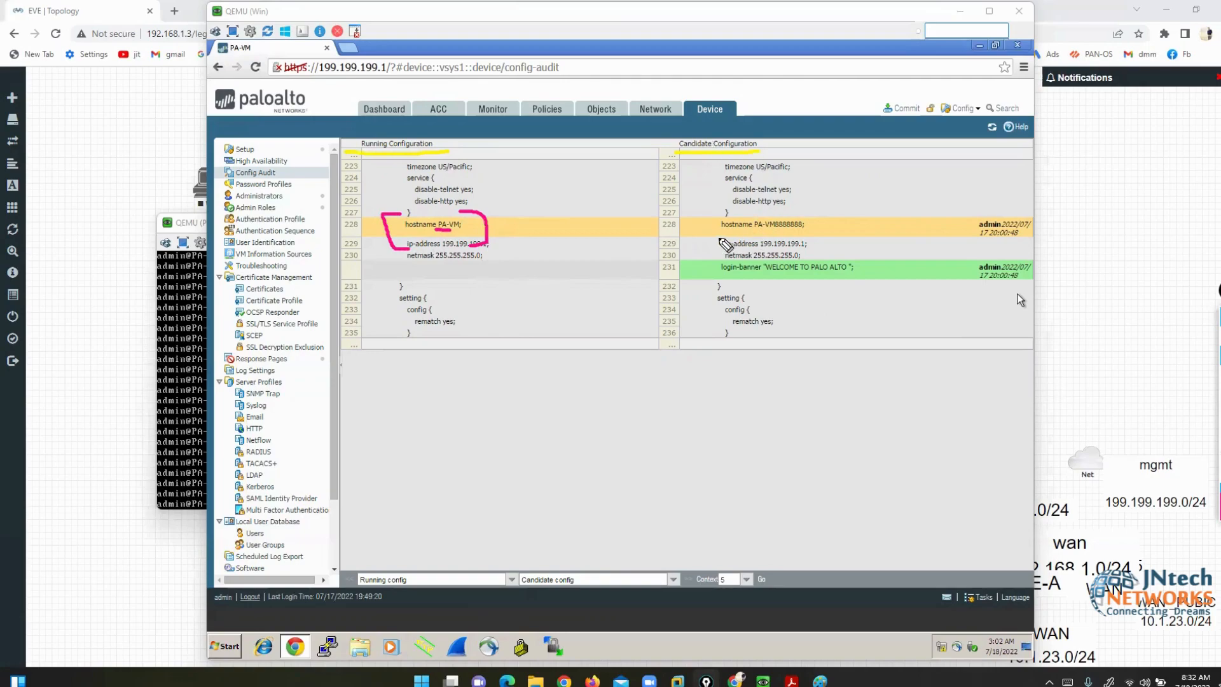
{"action": "mouse_move", "coordinate": [751, 237]}
{"action": "left_mouse_down"}
{"action": "mouse_move", "coordinate": [804, 234]}
{"action": "mouse_move", "coordinate": [816, 216]}
{"action": "mouse_move", "coordinate": [757, 209]}
{"action": "mouse_move", "coordinate": [751, 238]}
{"action": "left_mouse_up"}
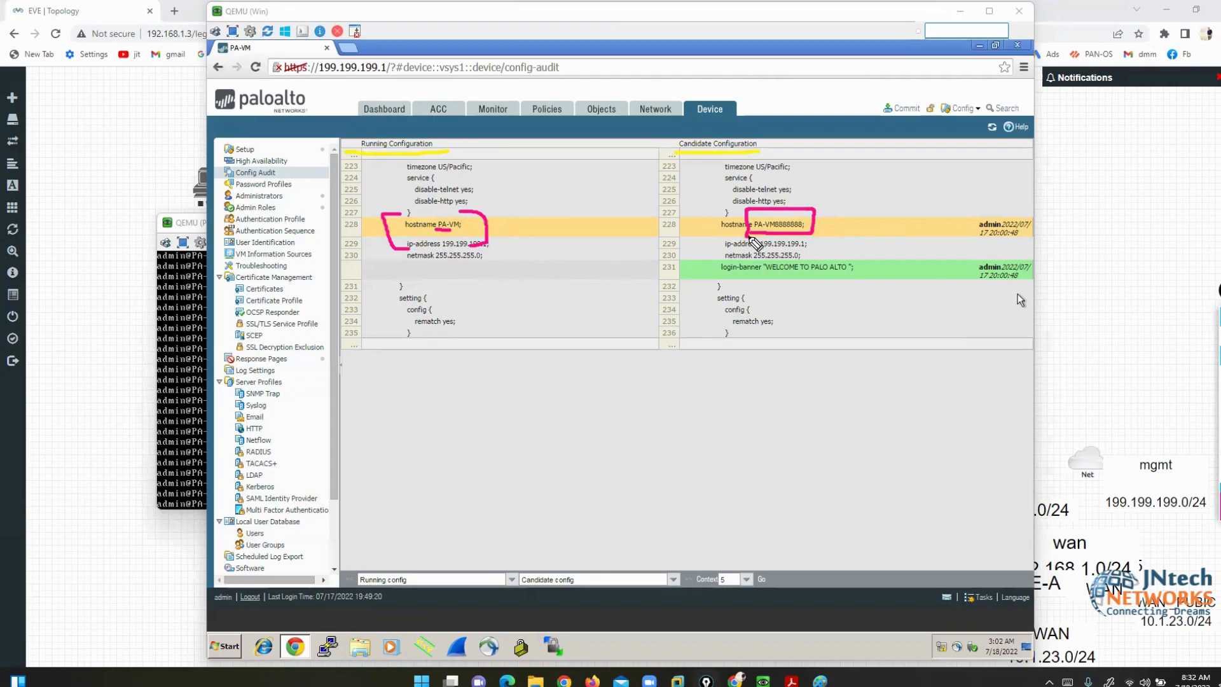
{"action": "left_click_drag", "start_coordinate": [878, 187], "coordinate": [982, 211]}
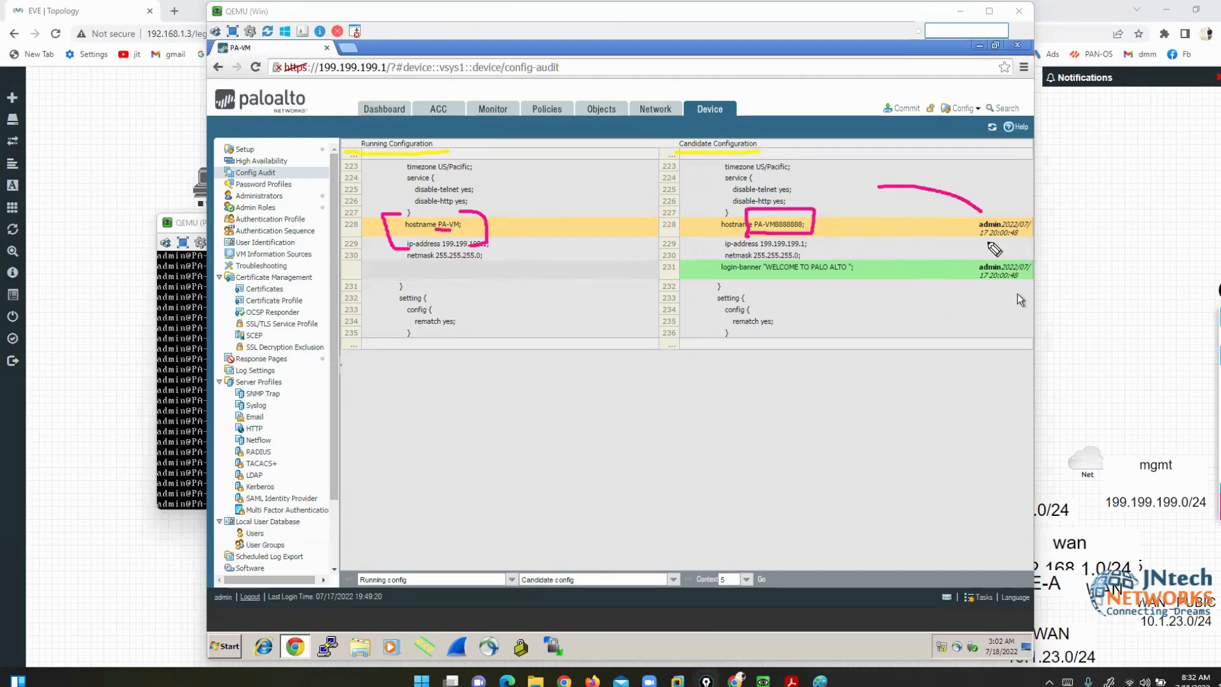
{"action": "mouse_move", "coordinate": [727, 286]}
{"action": "left_mouse_down"}
{"action": "mouse_move", "coordinate": [708, 287]}
{"action": "mouse_move", "coordinate": [860, 285]}
{"action": "mouse_move", "coordinate": [863, 270]}
{"action": "mouse_move", "coordinate": [732, 254]}
{"action": "mouse_move", "coordinate": [705, 296]}
{"action": "left_mouse_up"}
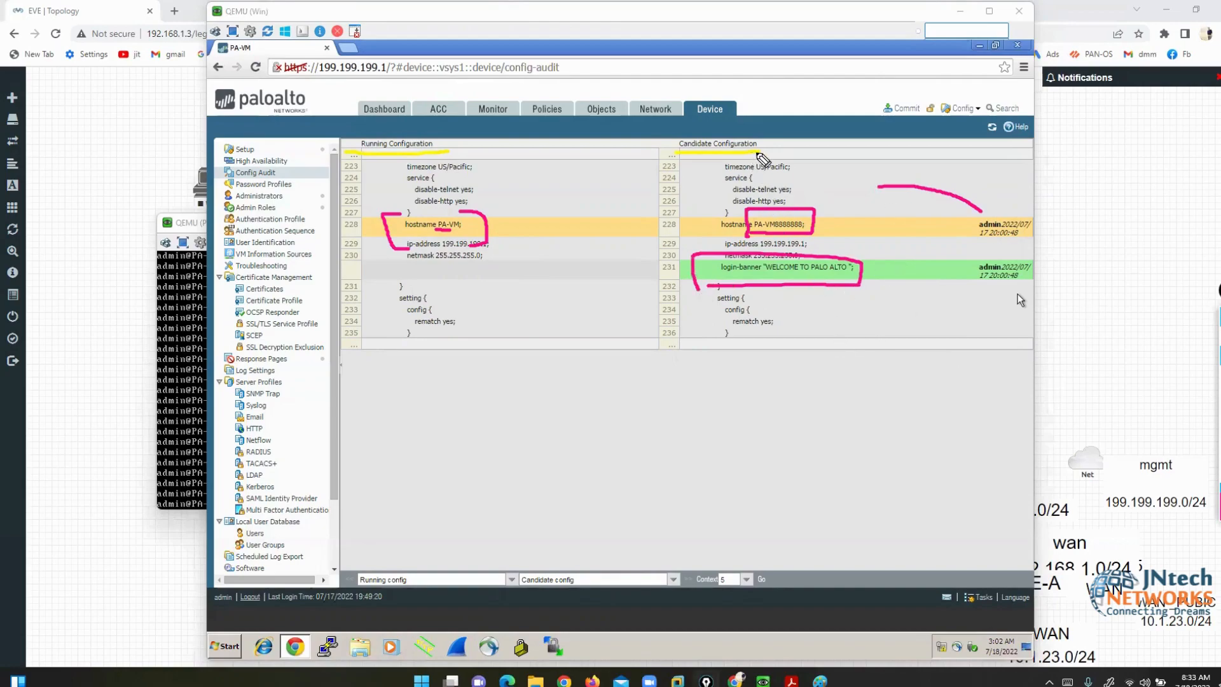
{"action": "mouse_move", "coordinate": [766, 159]}
{"action": "left_mouse_down"}
{"action": "mouse_move", "coordinate": [772, 127]}
{"action": "mouse_move", "coordinate": [668, 130]}
{"action": "mouse_move", "coordinate": [712, 161]}
{"action": "mouse_move", "coordinate": [777, 147]}
{"action": "left_mouse_up"}
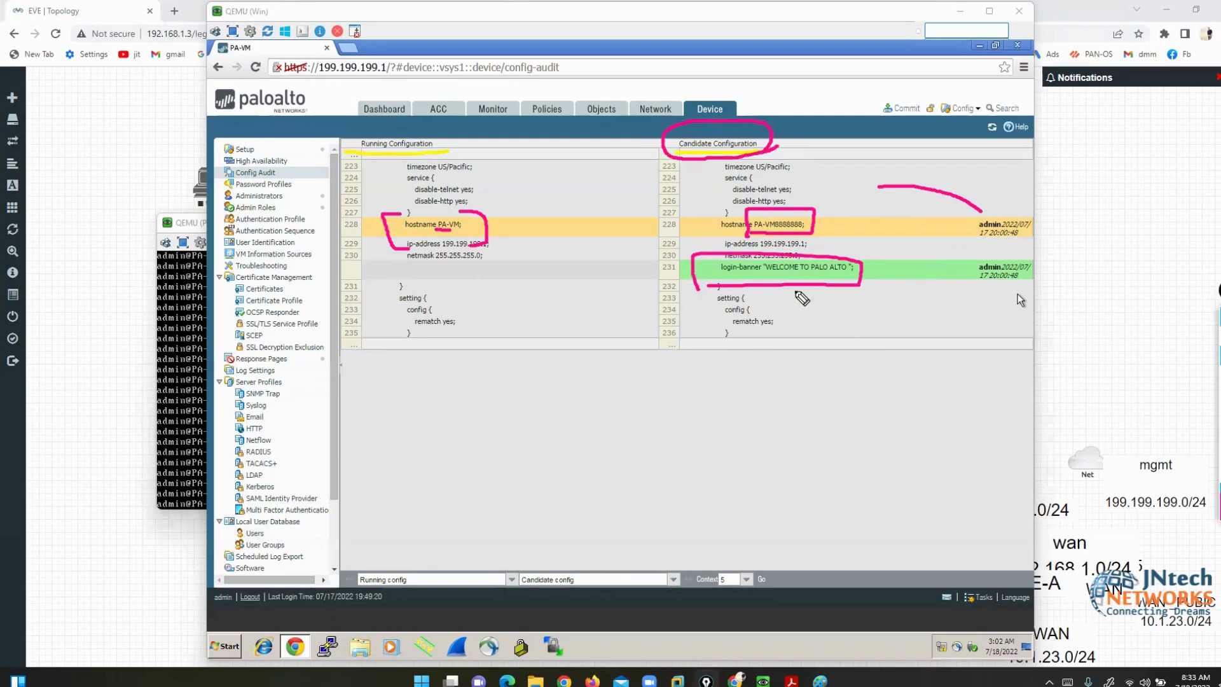
{"action": "left_click", "coordinate": [1218, 387]}
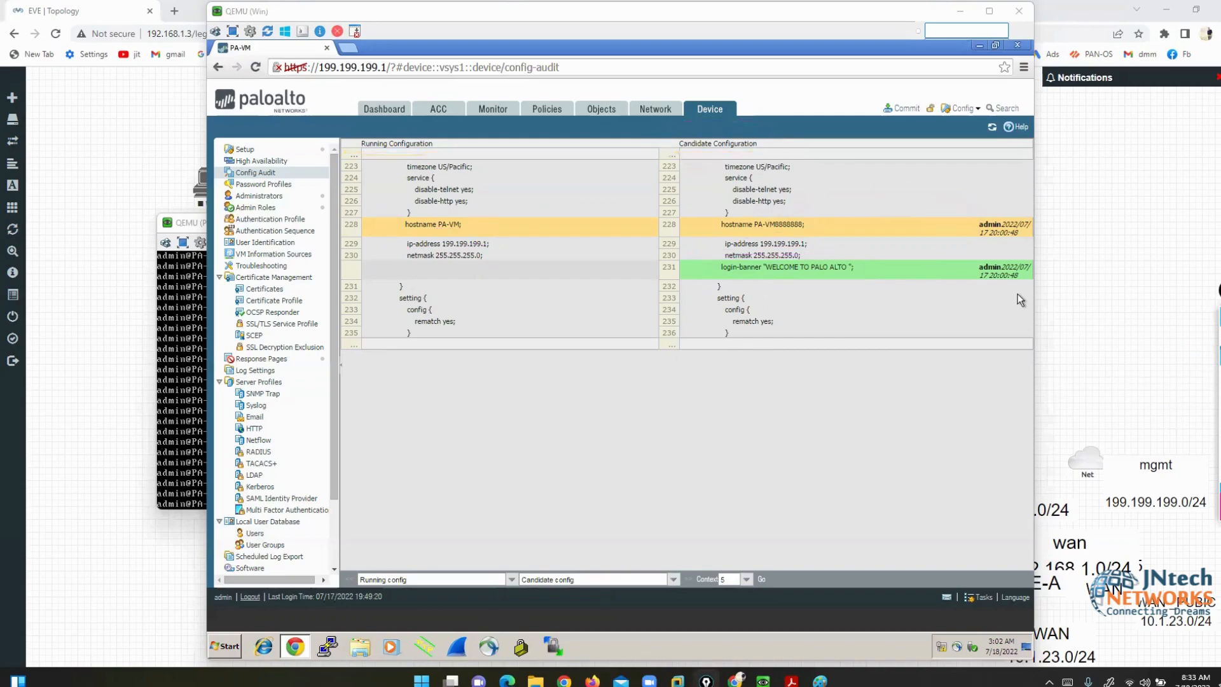
{"action": "left_click", "coordinate": [901, 112]}
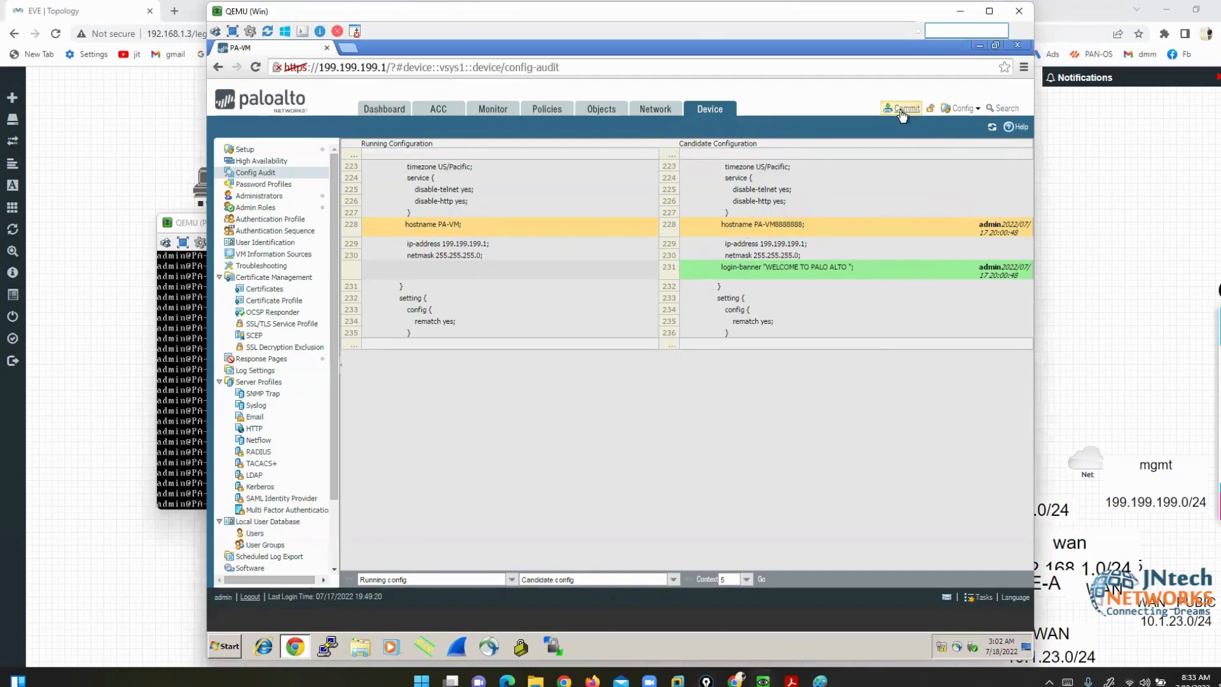
- Commit only the changes made by admin to the firewall
{"action": "left_click", "coordinate": [901, 111]}
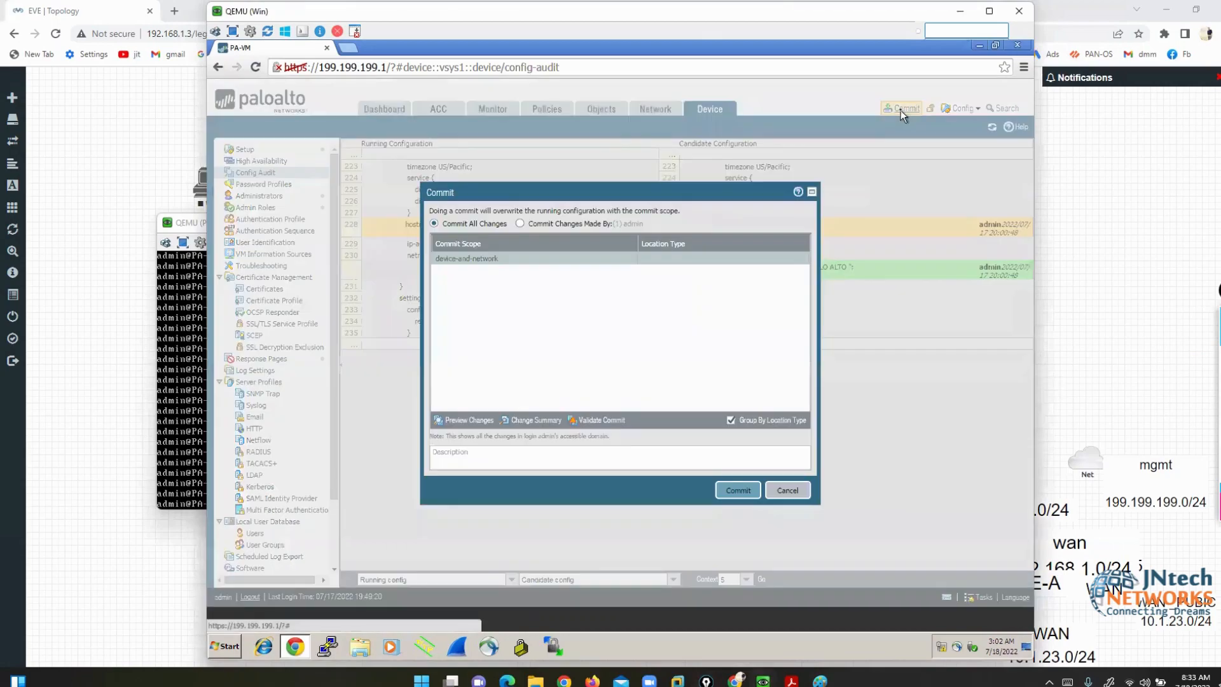
{"action": "left_click", "coordinate": [520, 223]}
{"action": "left_click", "coordinate": [738, 490]}
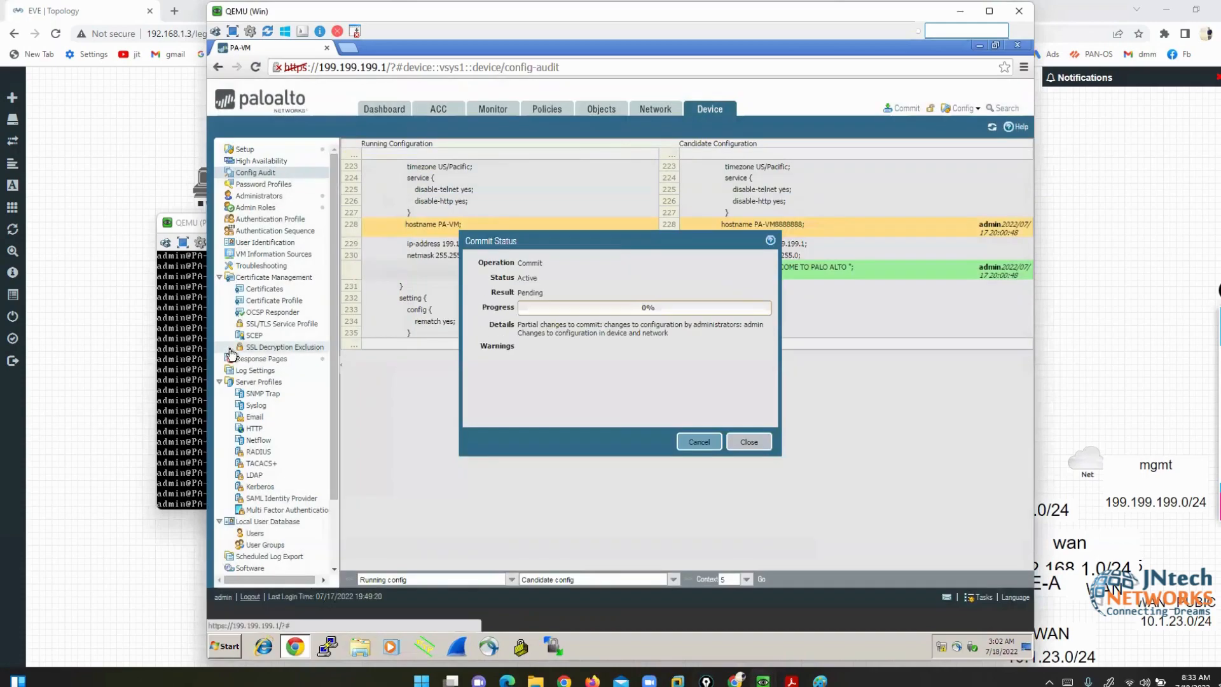
- Confirm the console prompt now shows PA-VM8888888, then close the commit status dialog
{"action": "left_click", "coordinate": [197, 225]}
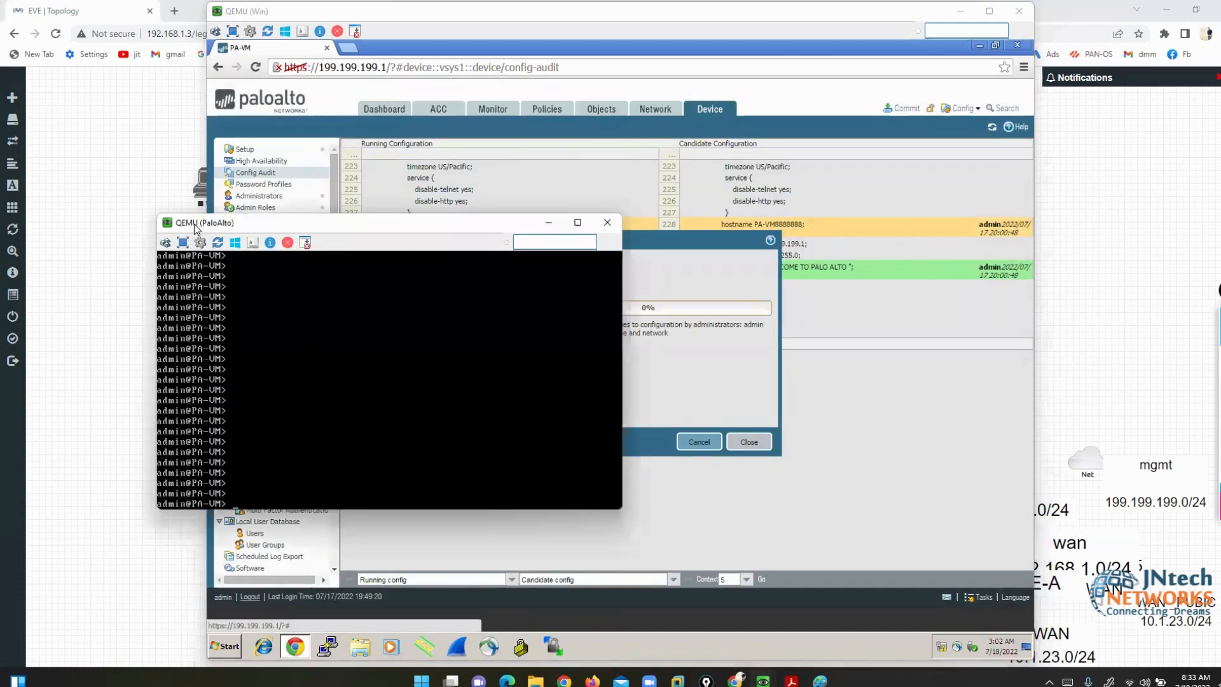
{"action": "left_click_drag", "start_coordinate": [197, 225], "coordinate": [133, 161]}
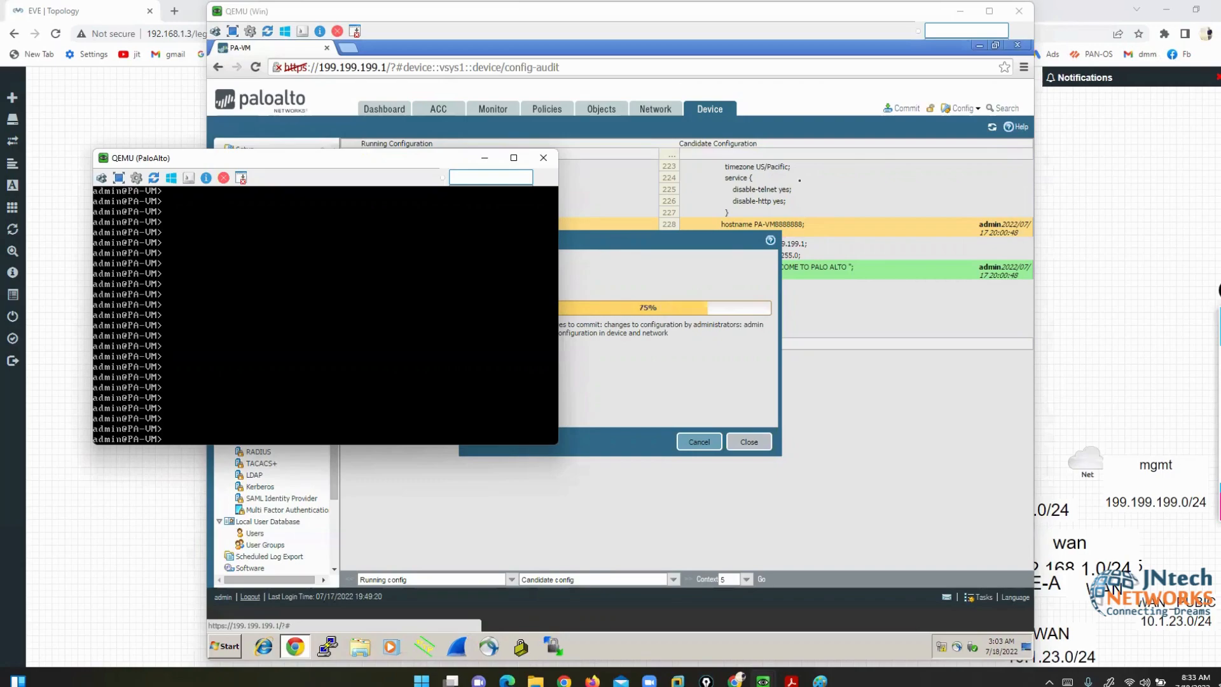
{"action": "key", "text": "Return"}
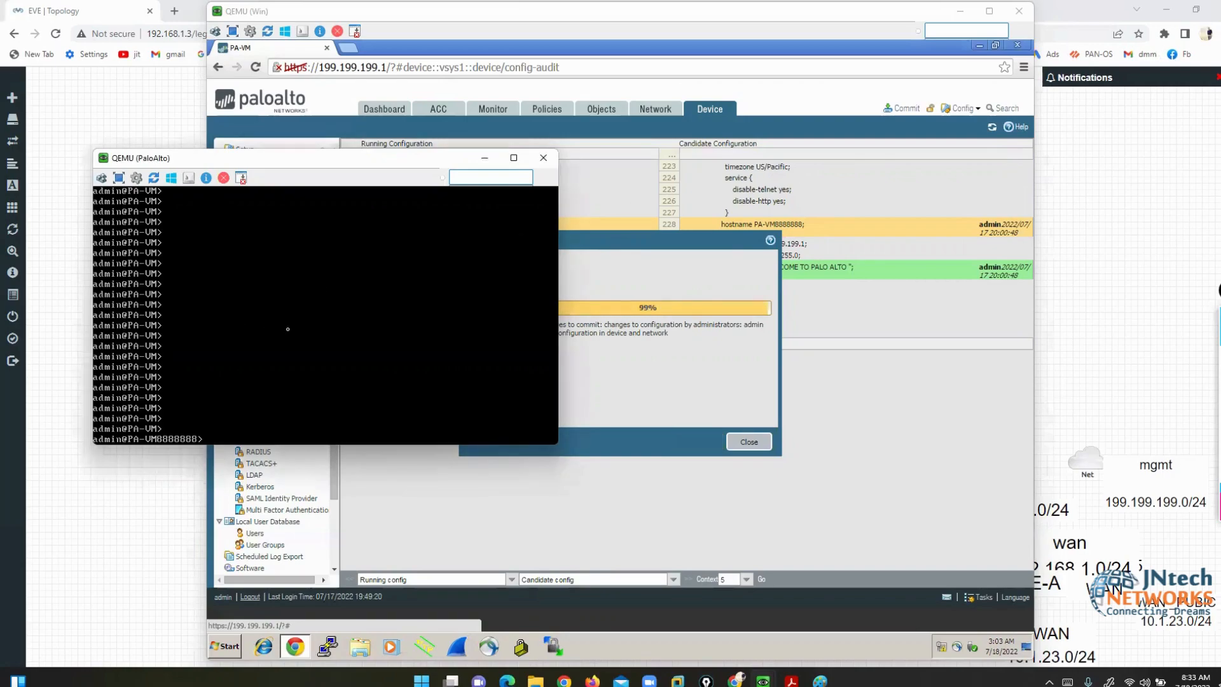
{"action": "key", "text": "Return"}
{"action": "key", "text": "Return"}
{"action": "key", "text": "Return"}
{"action": "key", "text": "Return"}
{"action": "key", "text": "Return"}
{"action": "key", "text": "Return"}
{"action": "key", "text": "Return"}
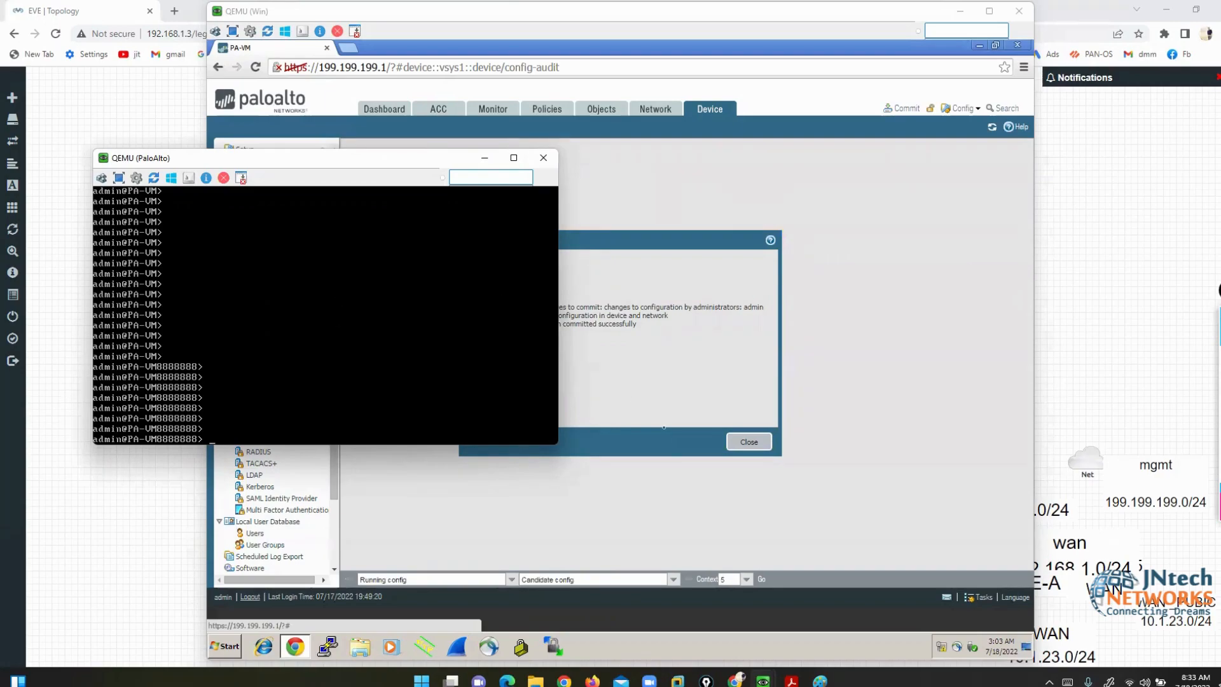
{"action": "left_click", "coordinate": [749, 442]}
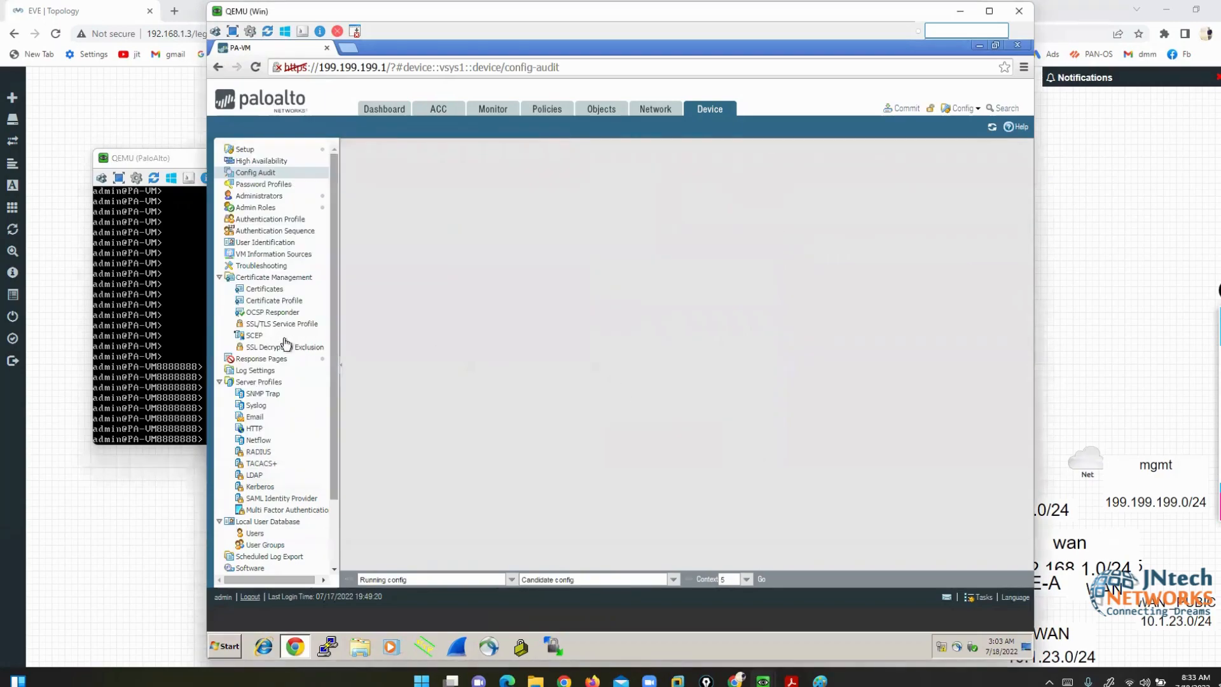
{"action": "left_click", "coordinate": [174, 382]}
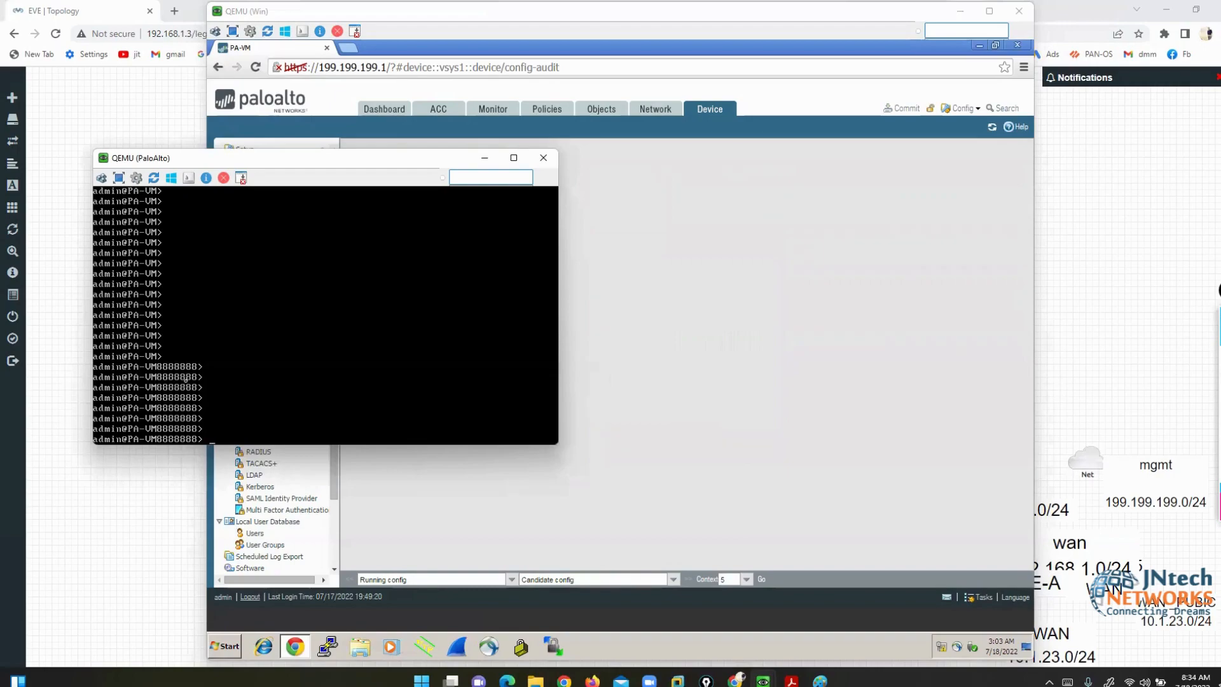
{"action": "left_click", "coordinate": [716, 392]}
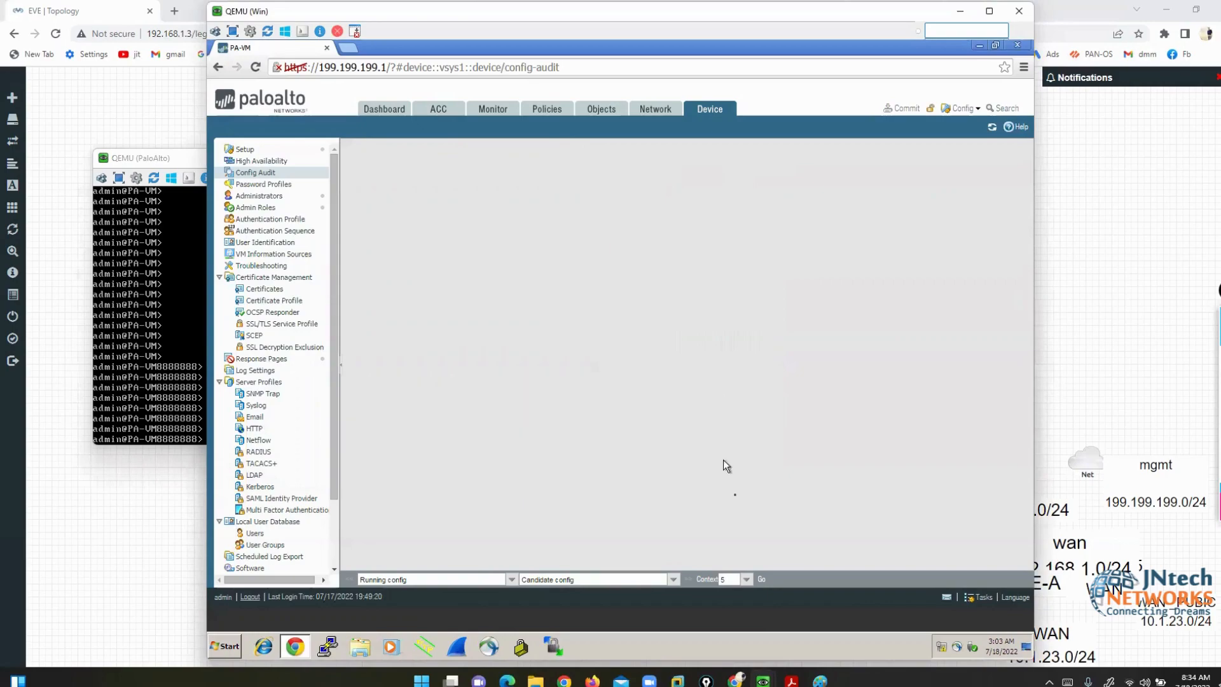
- Re-run Config Audit, dismiss the 'versions are identical' message, and bring up the lab slides PDF
{"action": "left_click", "coordinate": [762, 581]}
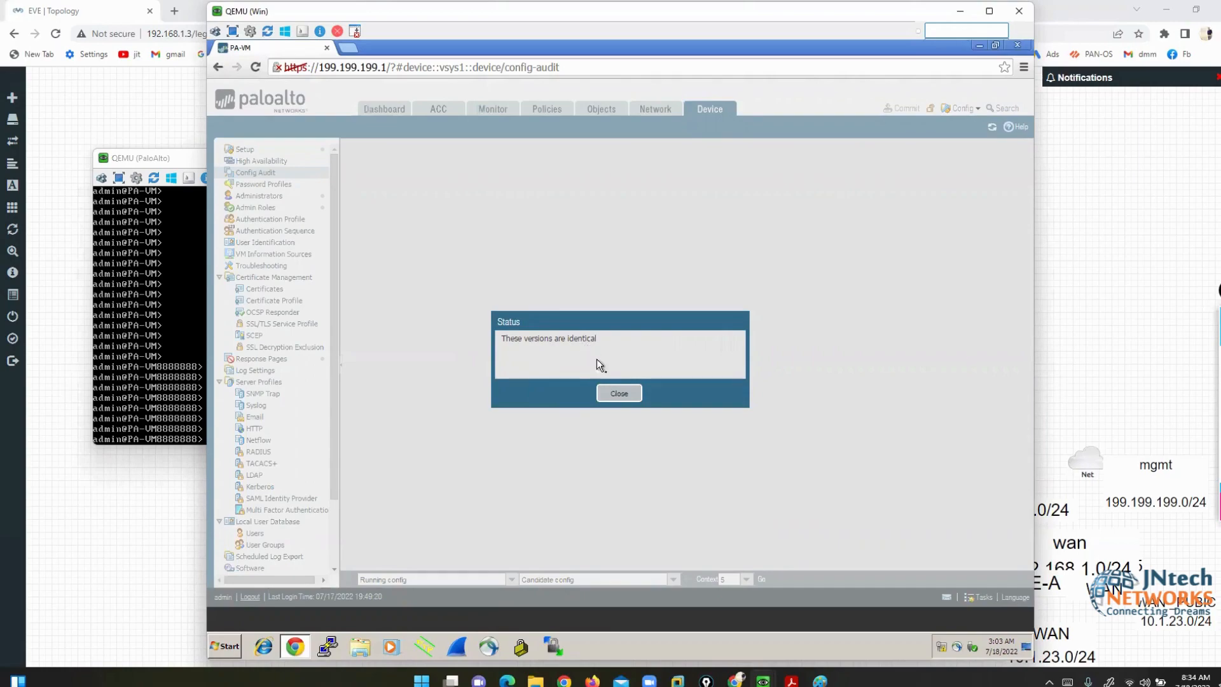
{"action": "left_click", "coordinate": [621, 395]}
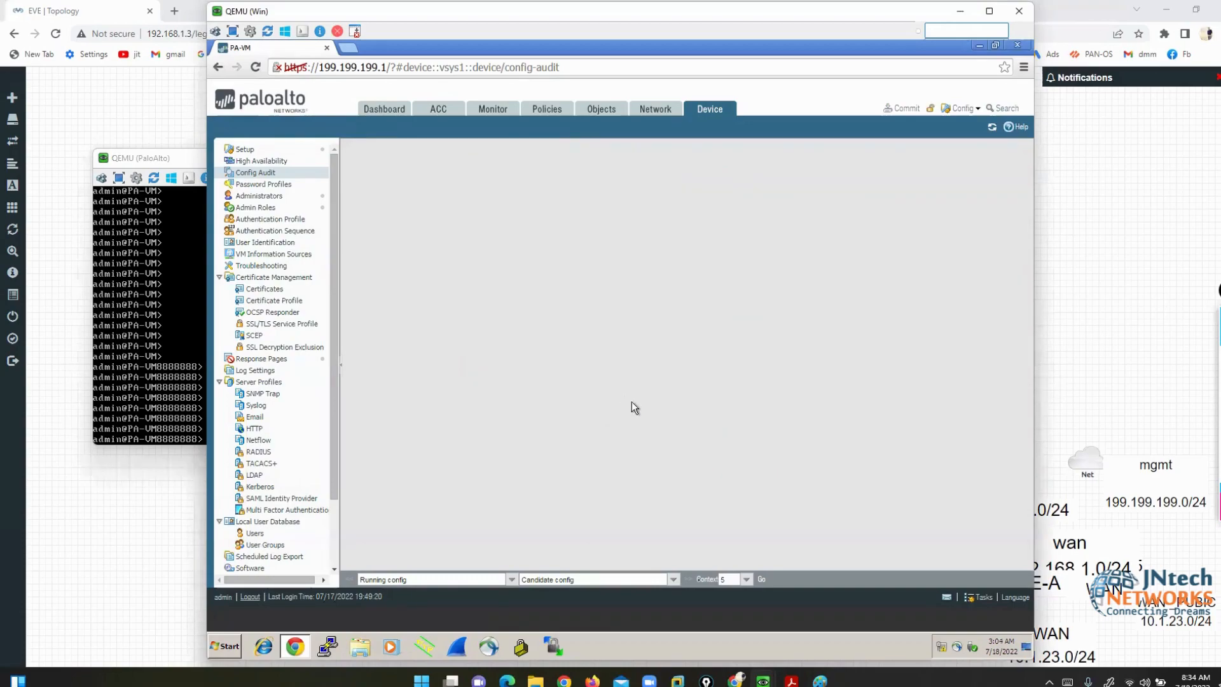
{"action": "left_click", "coordinate": [792, 680]}
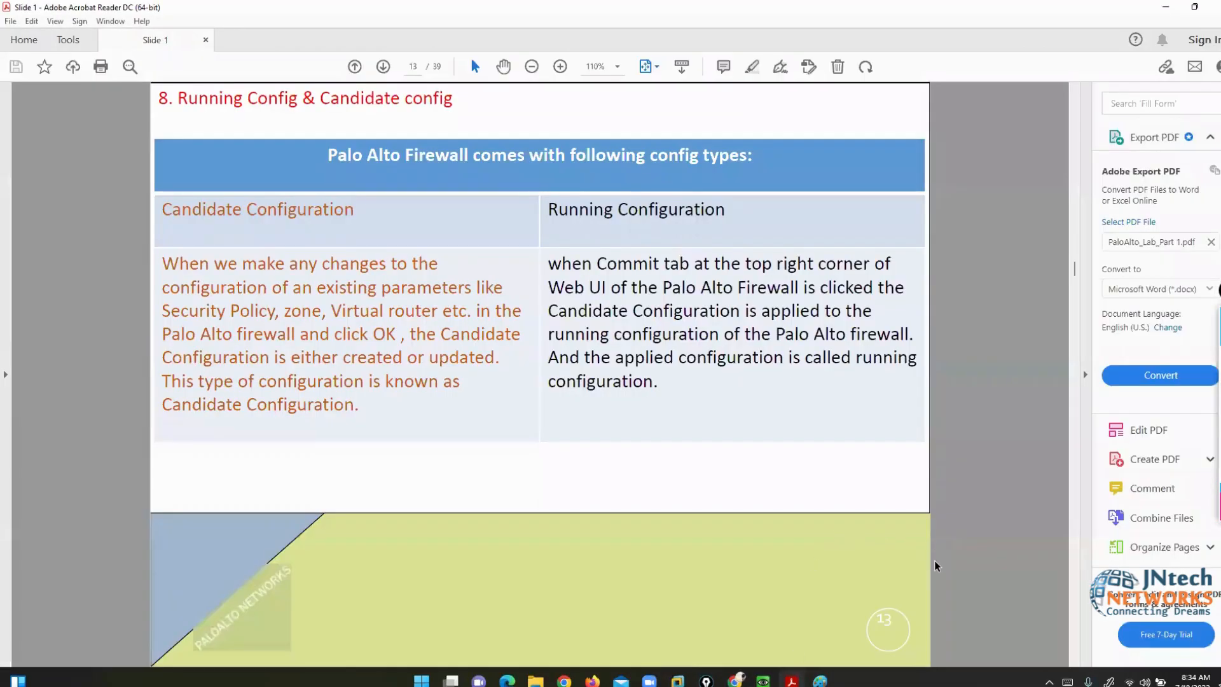
- Scroll the slides to page 15 on role-based access, then minimize Acrobat Reader
{"action": "scroll", "coordinate": [935, 561], "scroll_direction": "down", "scroll_amount": 1}
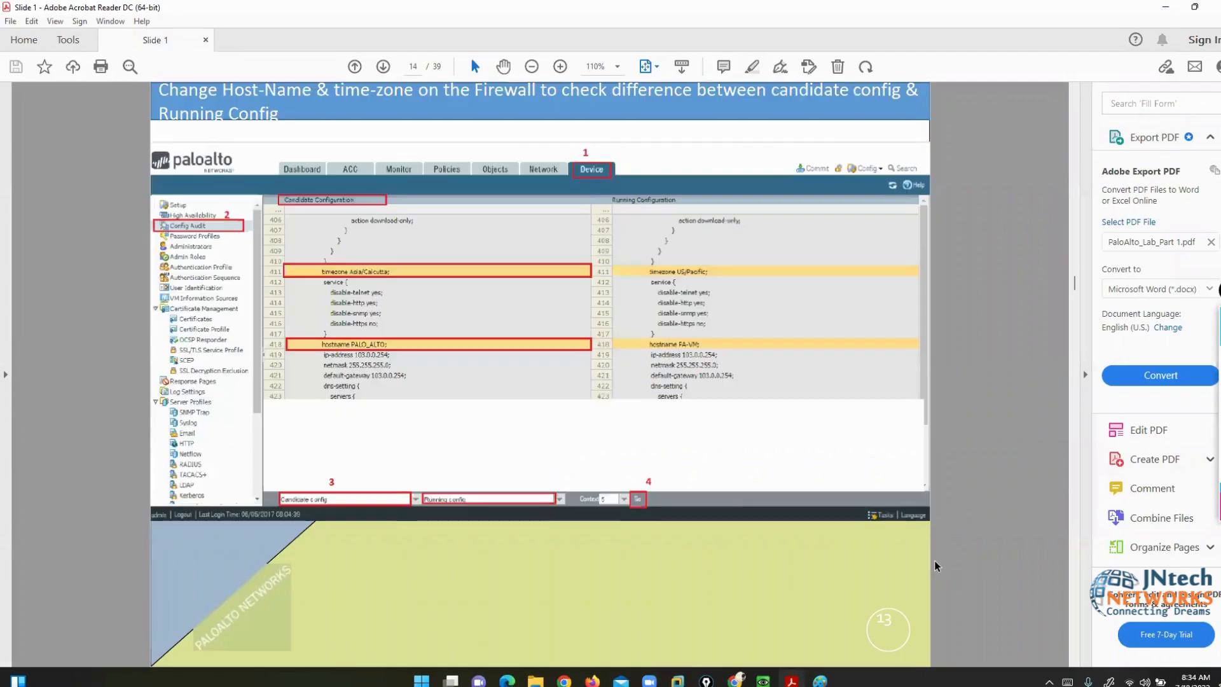
{"action": "scroll", "coordinate": [935, 562], "scroll_direction": "down", "scroll_amount": 1}
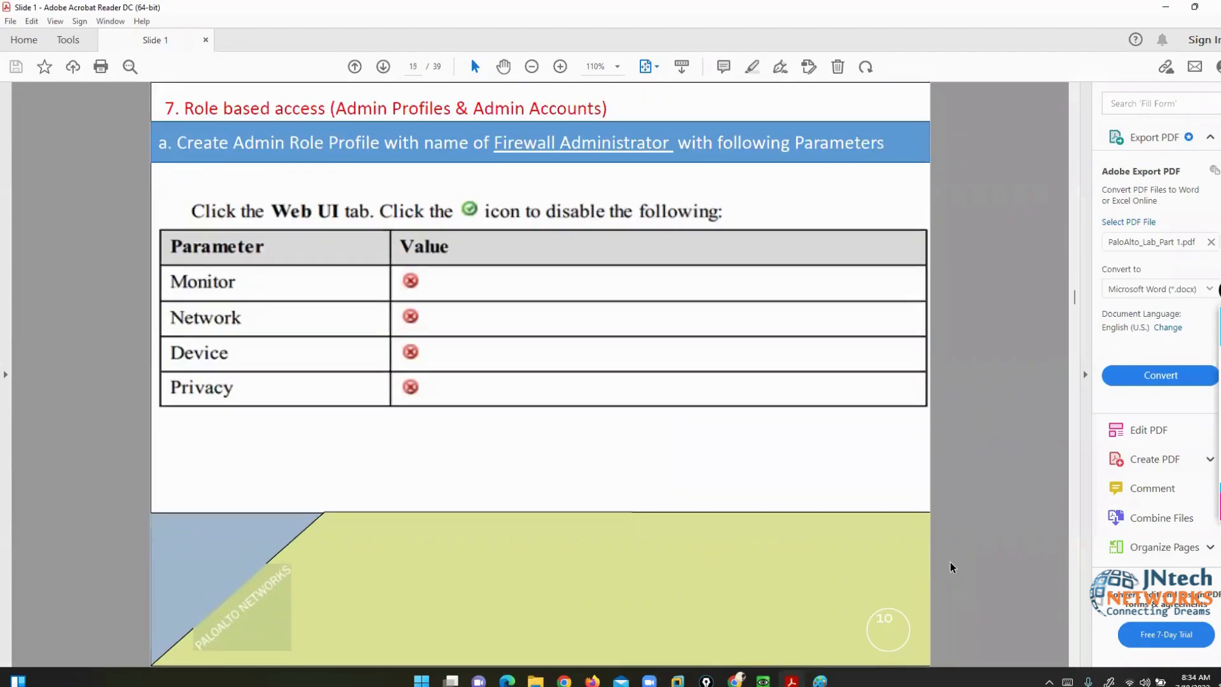
{"action": "left_click", "coordinate": [1166, 10]}
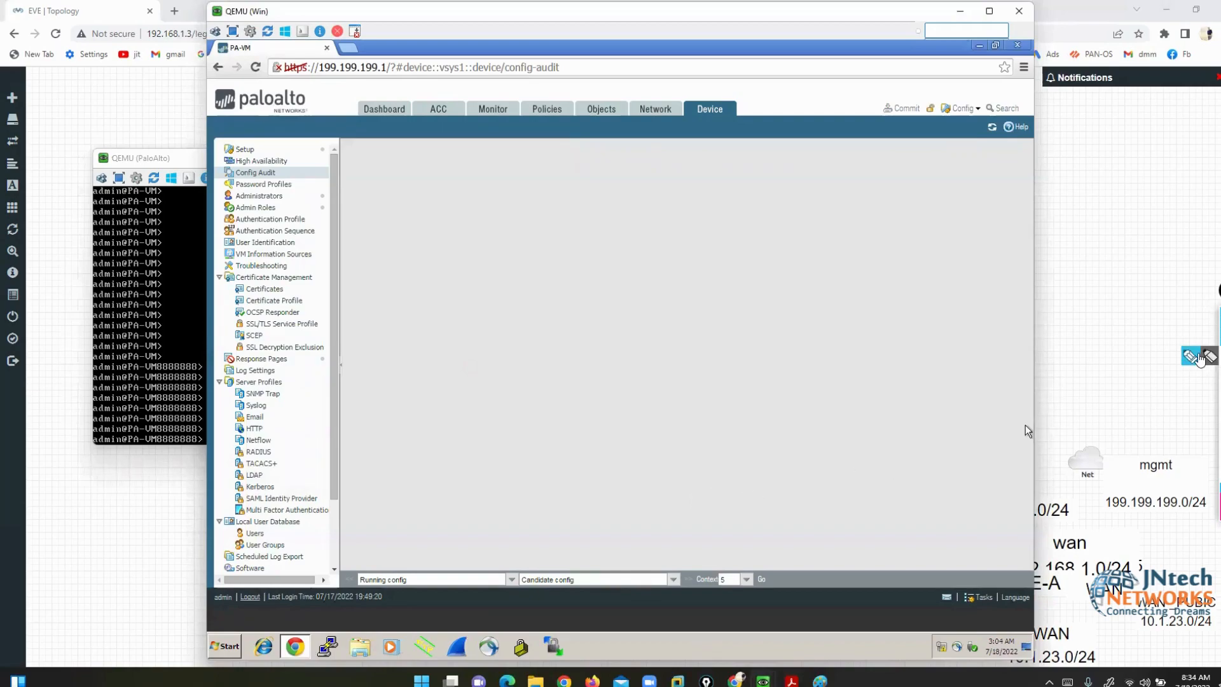
- Highlight the Administrators and Admin Roles entries with on-screen annotations
{"action": "left_click", "coordinate": [1199, 358]}
{"action": "left_click_drag", "start_coordinate": [284, 195], "coordinate": [350, 196]}
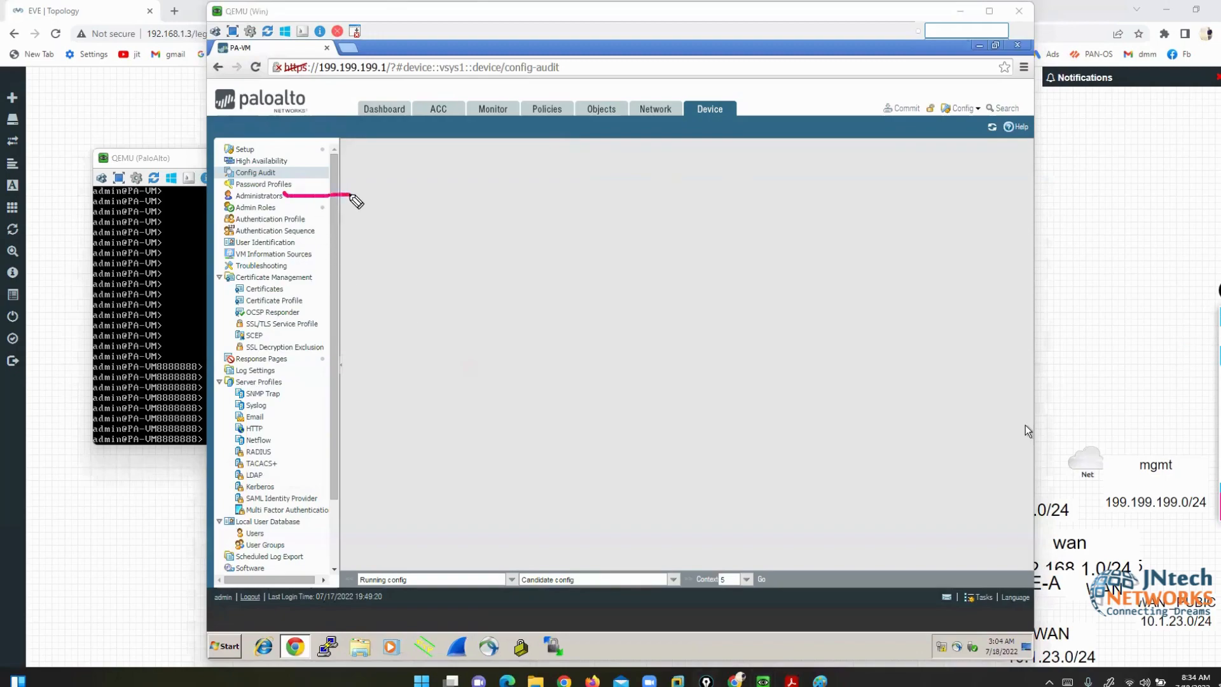
{"action": "left_click_drag", "start_coordinate": [277, 209], "coordinate": [318, 209]}
{"action": "left_click", "coordinate": [1220, 428]}
- Show the Administrators list with its single admin account, then go to Admin Roles
{"action": "left_click", "coordinate": [256, 197]}
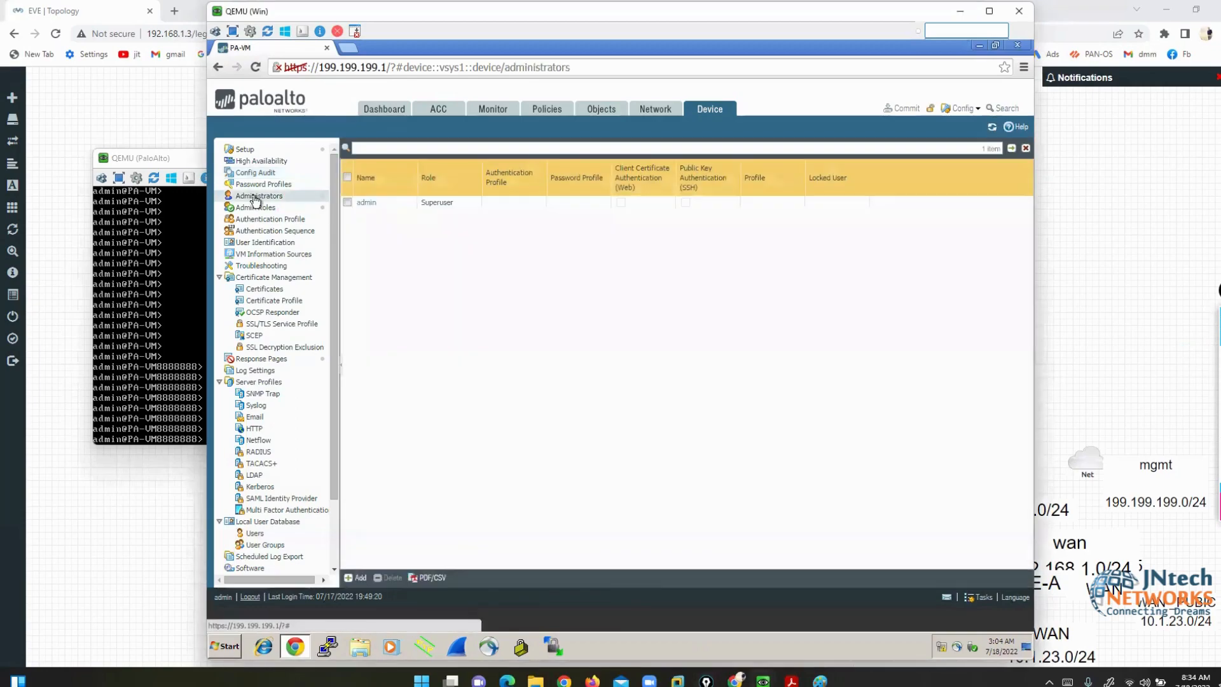
{"action": "left_click", "coordinate": [1197, 360]}
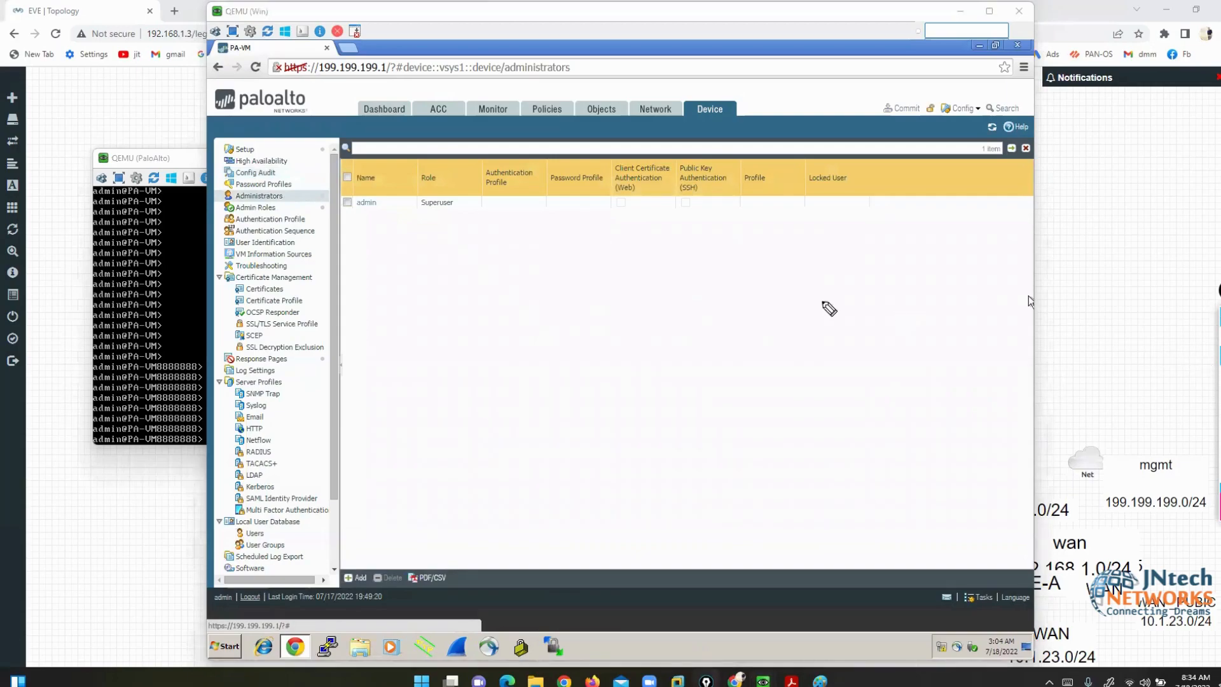
{"action": "mouse_move", "coordinate": [374, 190]}
{"action": "left_mouse_down"}
{"action": "mouse_move", "coordinate": [351, 223]}
{"action": "mouse_move", "coordinate": [400, 196]}
{"action": "mouse_move", "coordinate": [376, 182]}
{"action": "left_mouse_up"}
{"action": "mouse_move", "coordinate": [227, 587]}
{"action": "left_mouse_down"}
{"action": "mouse_move", "coordinate": [214, 613]}
{"action": "mouse_move", "coordinate": [234, 583]}
{"action": "left_mouse_up"}
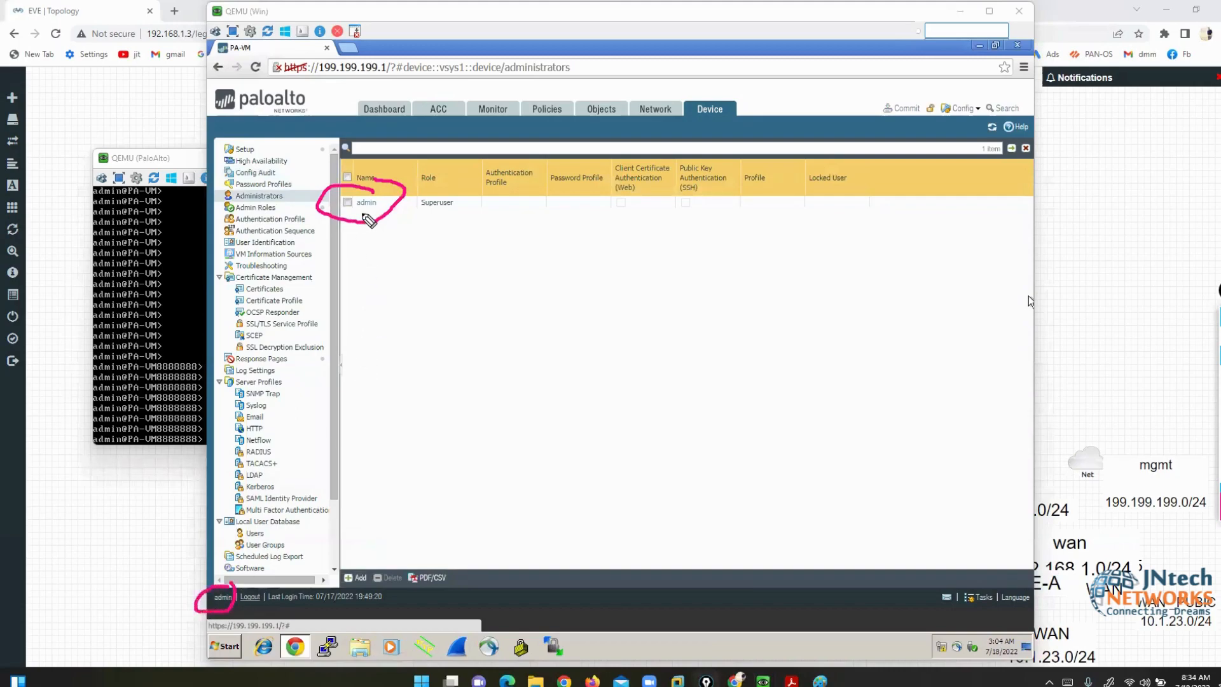
{"action": "mouse_move", "coordinate": [364, 215]}
{"action": "left_mouse_down"}
{"action": "mouse_move", "coordinate": [409, 257]}
{"action": "mouse_move", "coordinate": [445, 227]}
{"action": "mouse_move", "coordinate": [413, 195]}
{"action": "mouse_move", "coordinate": [433, 224]}
{"action": "mouse_move", "coordinate": [473, 226]}
{"action": "mouse_move", "coordinate": [467, 195]}
{"action": "left_mouse_up"}
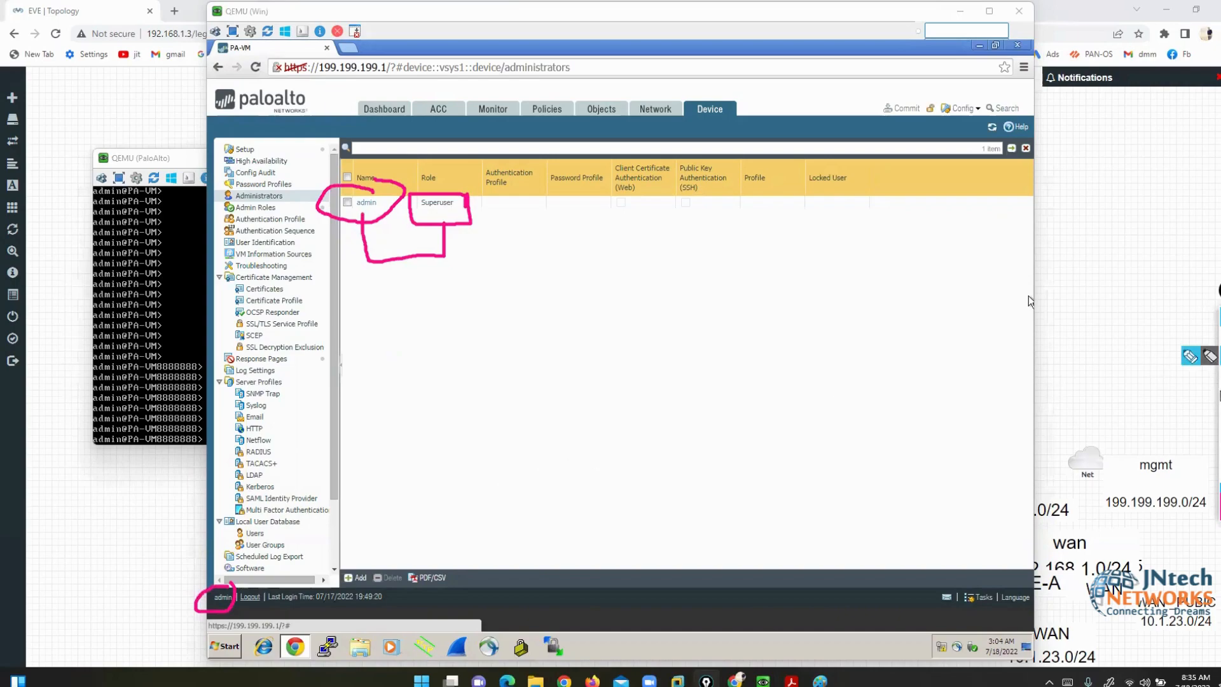
{"action": "key", "text": "Escape"}
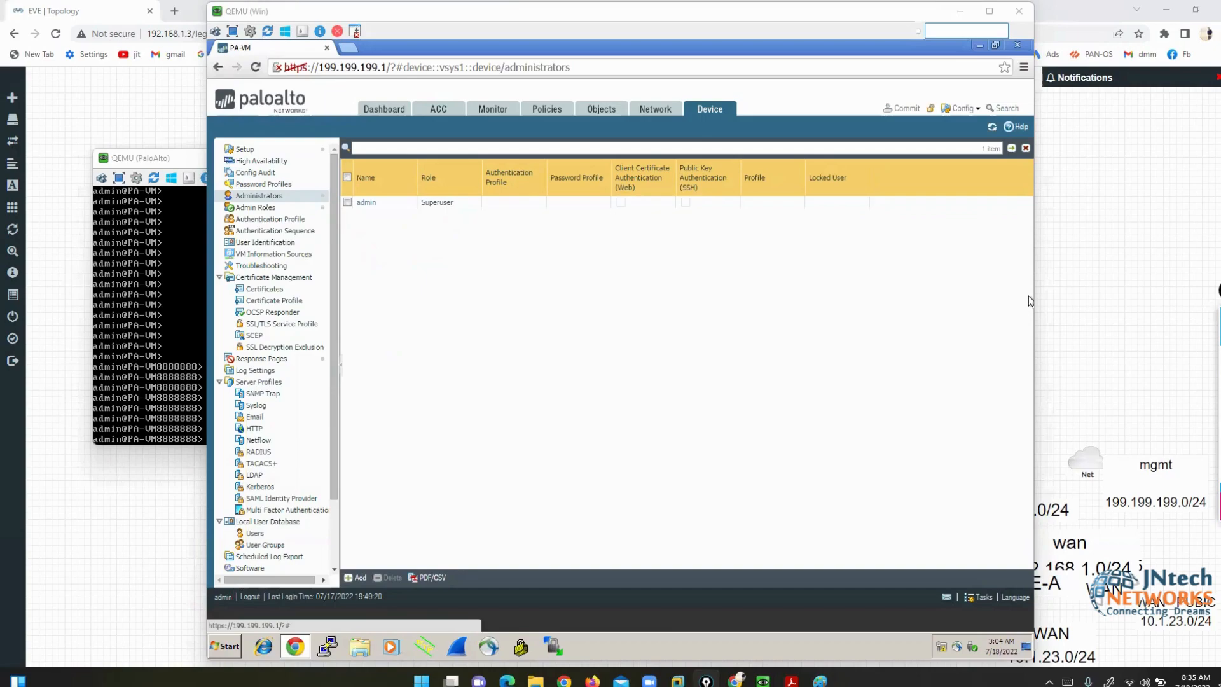
{"action": "left_click", "coordinate": [260, 210]}
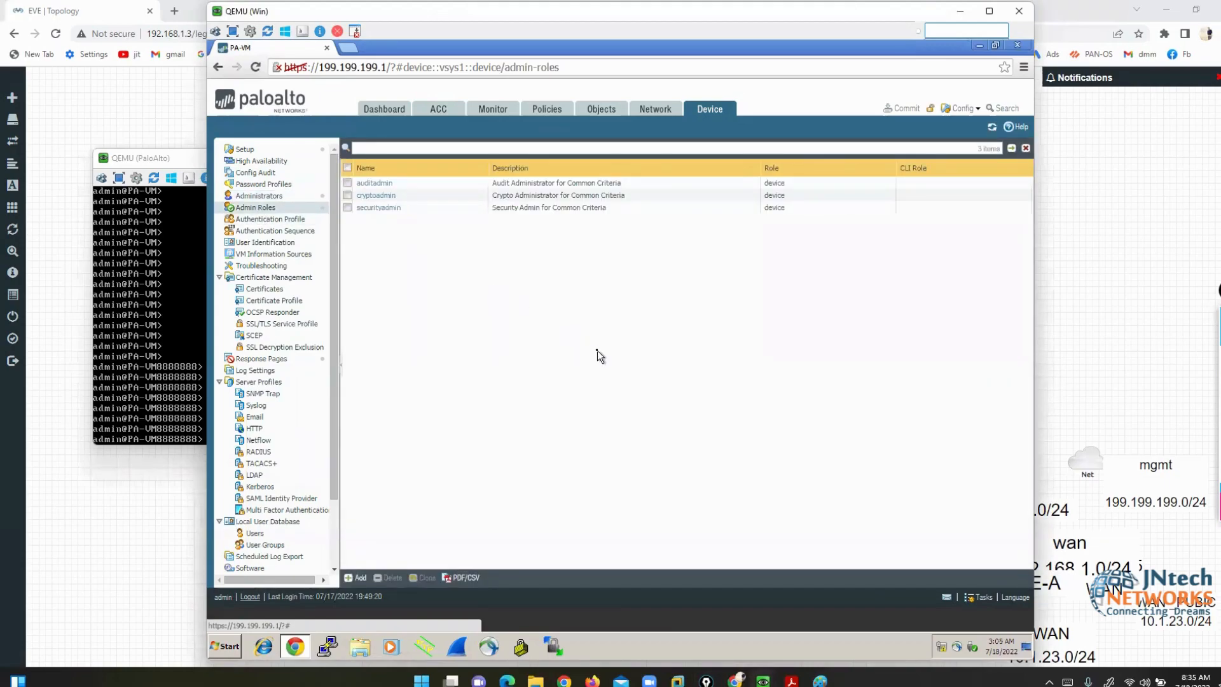
- Add a new admin role profile named L3ADMIN
{"action": "left_click", "coordinate": [356, 578]}
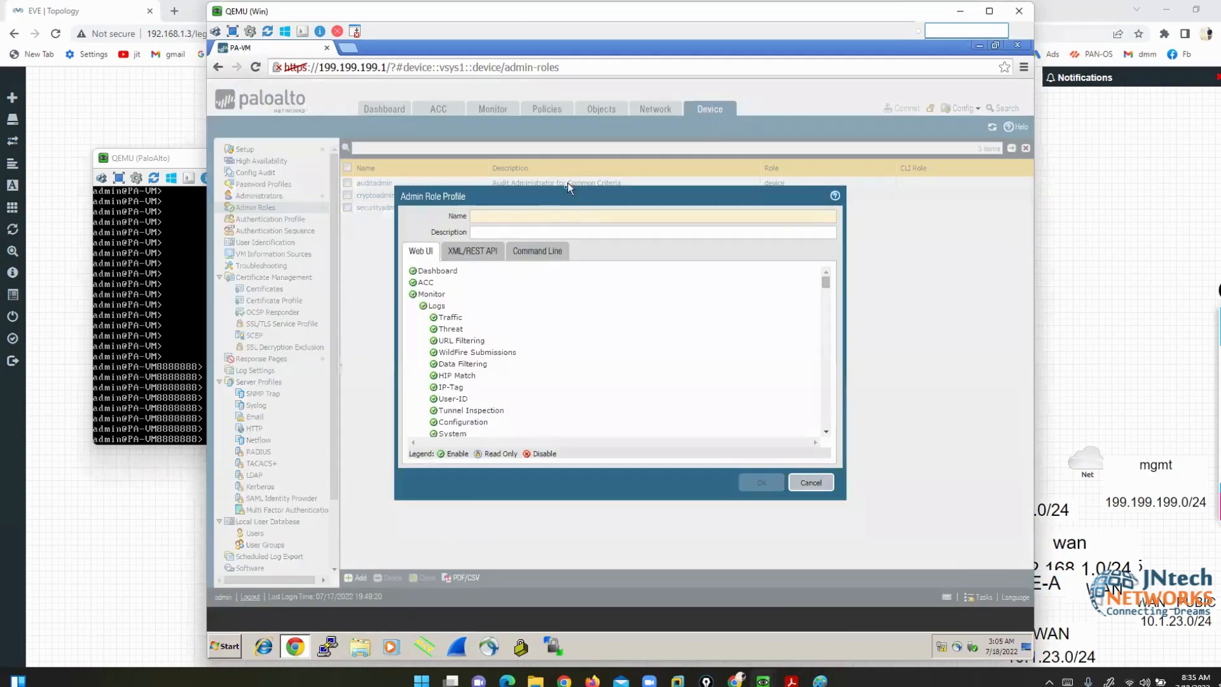
{"action": "left_click", "coordinate": [560, 215]}
{"action": "type", "text": "l1"}
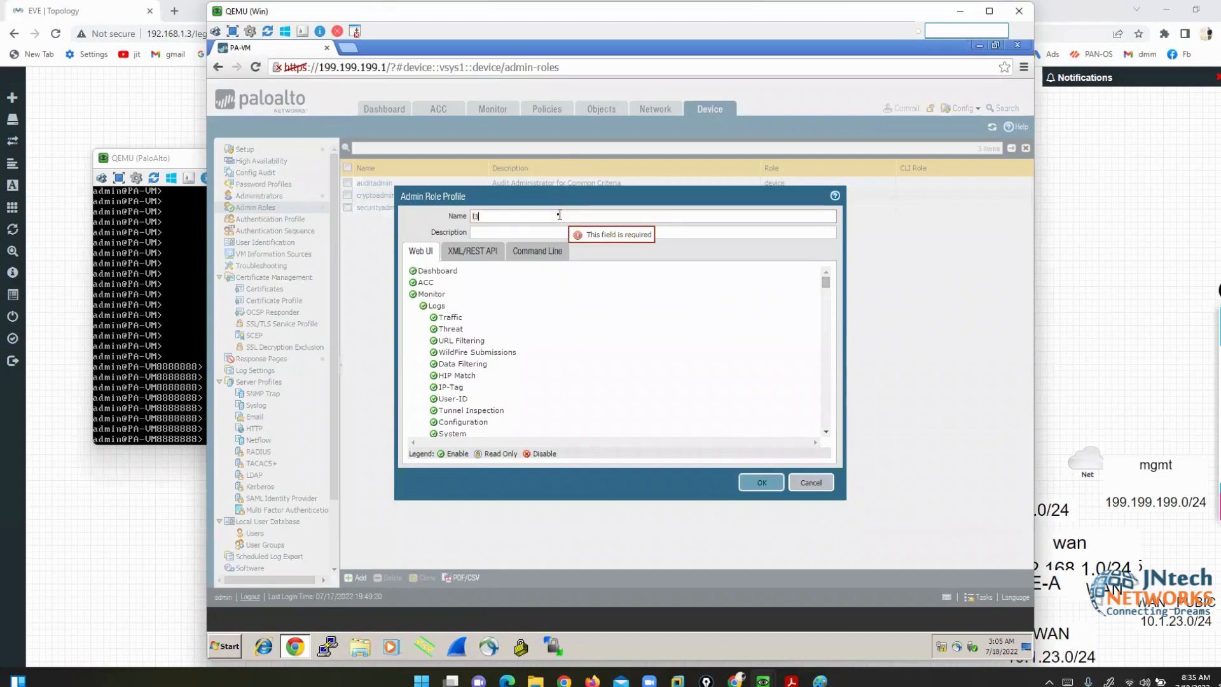
{"action": "key", "text": "BackSpace"}
{"action": "key", "text": "BackSpace"}
{"action": "type", "text": "L3ADMIN"}
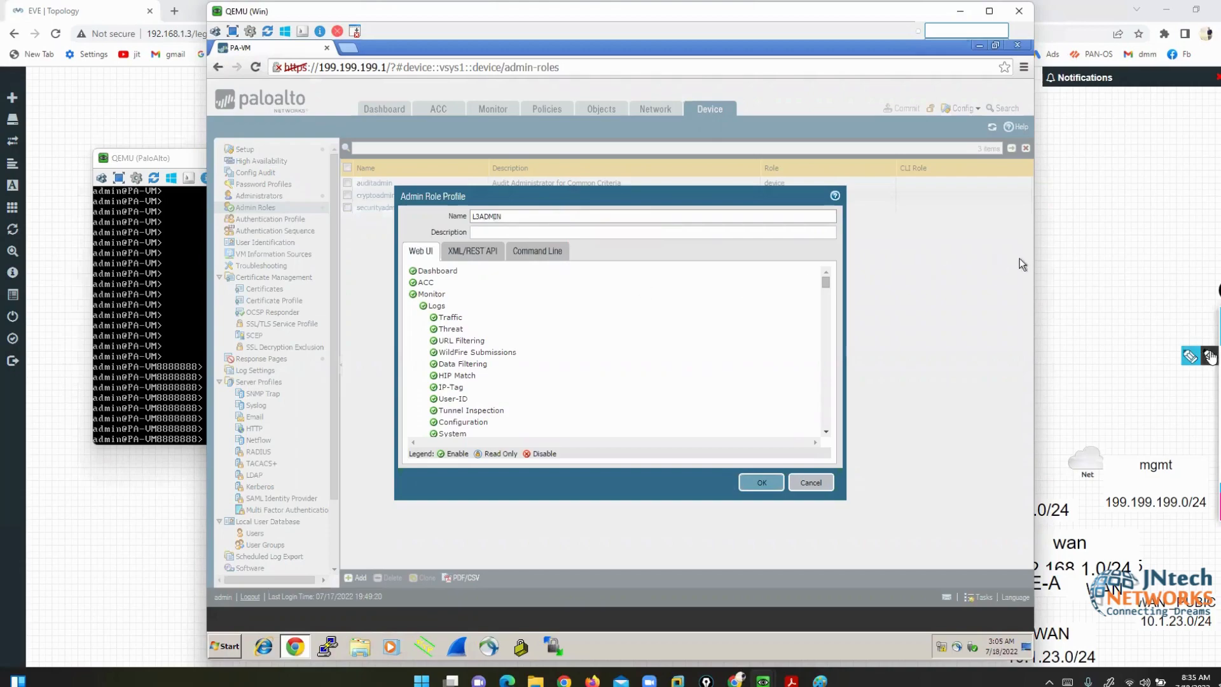
{"action": "left_click", "coordinate": [1194, 356]}
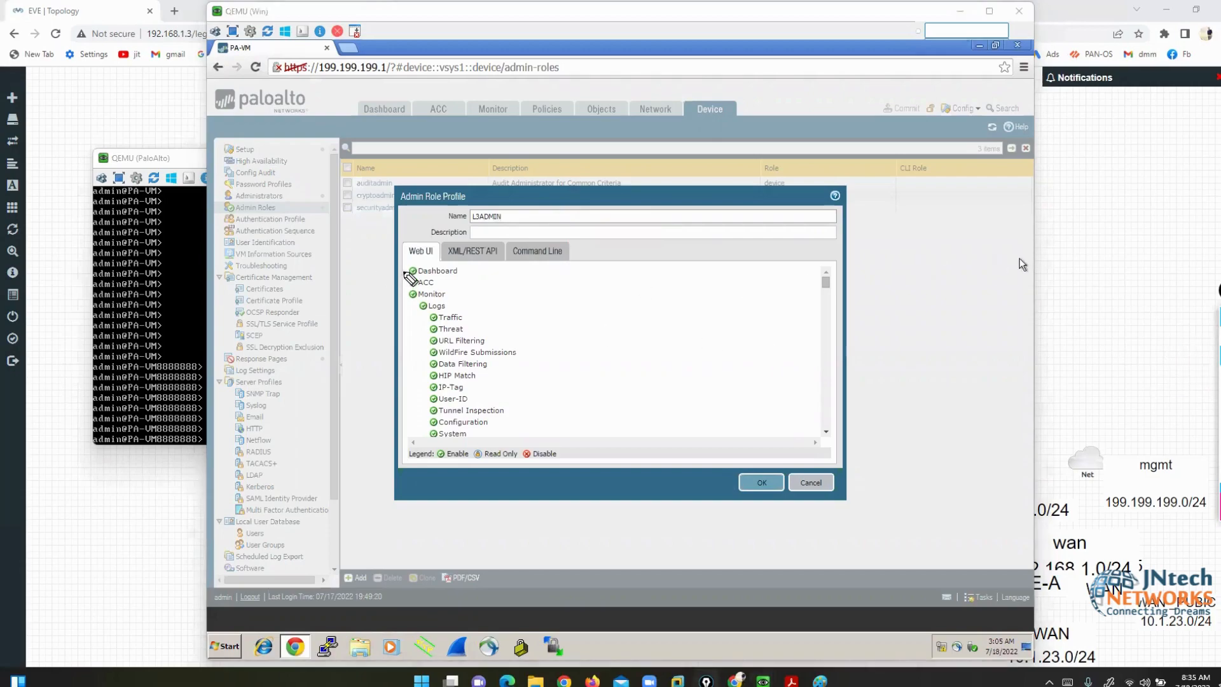
{"action": "mouse_move", "coordinate": [404, 271]}
{"action": "left_mouse_down"}
{"action": "mouse_move", "coordinate": [350, 152]}
{"action": "mouse_move", "coordinate": [368, 132]}
{"action": "left_mouse_up"}
{"action": "mouse_move", "coordinate": [432, 284]}
{"action": "left_mouse_down"}
{"action": "mouse_move", "coordinate": [477, 242]}
{"action": "mouse_move", "coordinate": [444, 122]}
{"action": "left_mouse_up"}
{"action": "mouse_move", "coordinate": [448, 294]}
{"action": "left_mouse_down"}
{"action": "mouse_move", "coordinate": [478, 289]}
{"action": "mouse_move", "coordinate": [503, 122]}
{"action": "mouse_move", "coordinate": [494, 117]}
{"action": "left_mouse_up"}
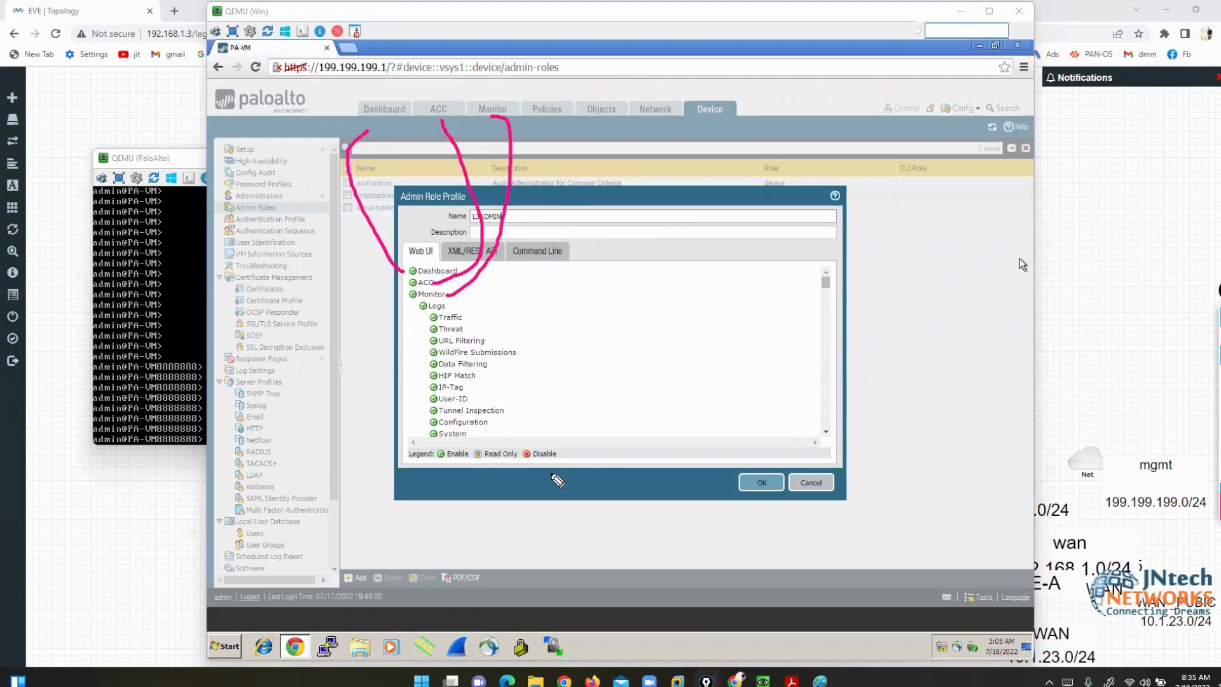
{"action": "left_click", "coordinate": [1220, 356]}
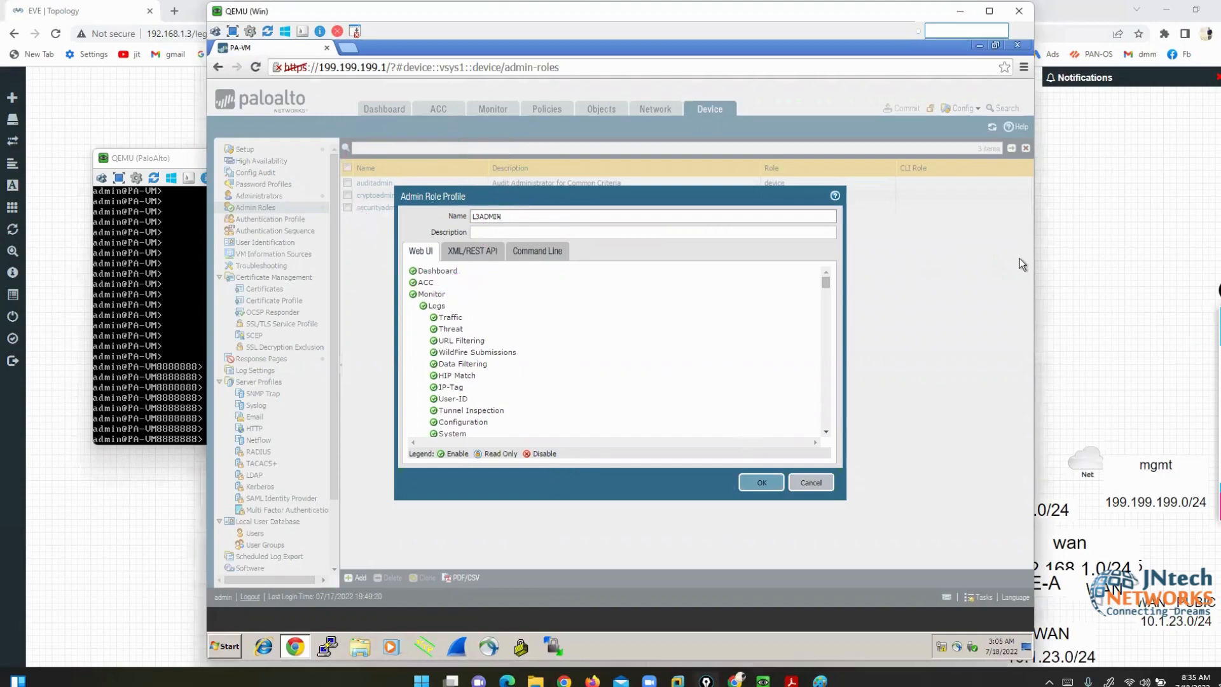
- Keep all Web UI permissions enabled and save the L3ADMIN profile
{"action": "left_click_drag", "start_coordinate": [499, 216], "coordinate": [474, 216]}
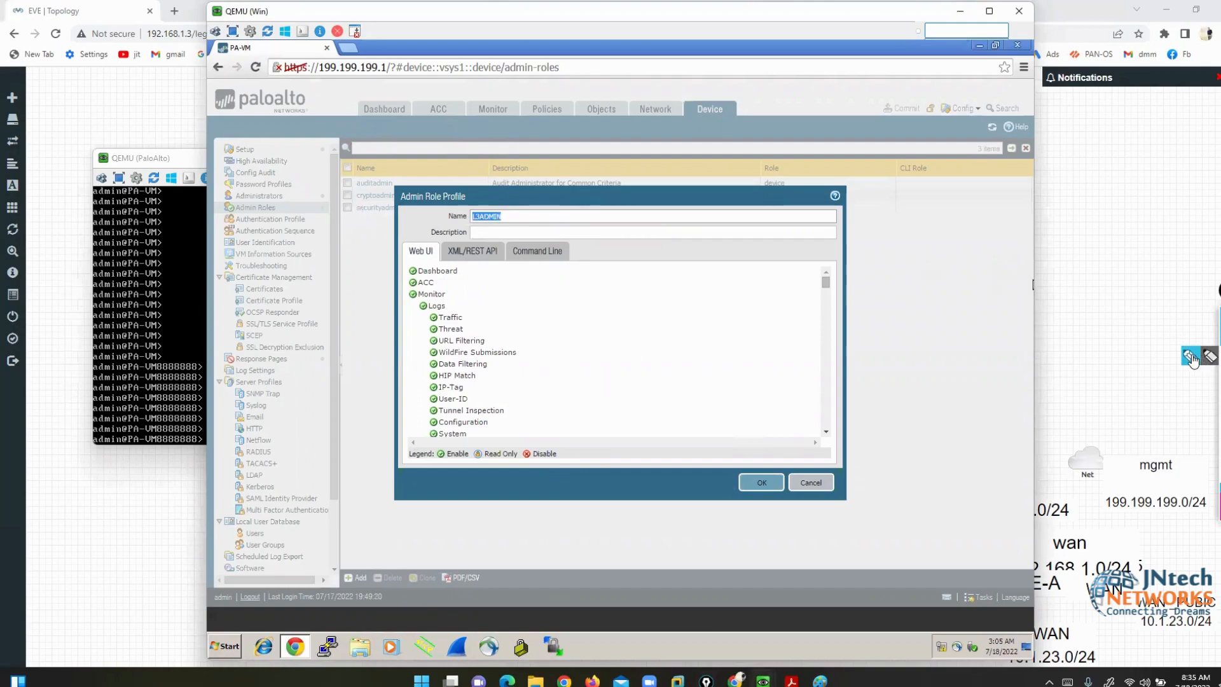
{"action": "left_click", "coordinate": [1190, 357]}
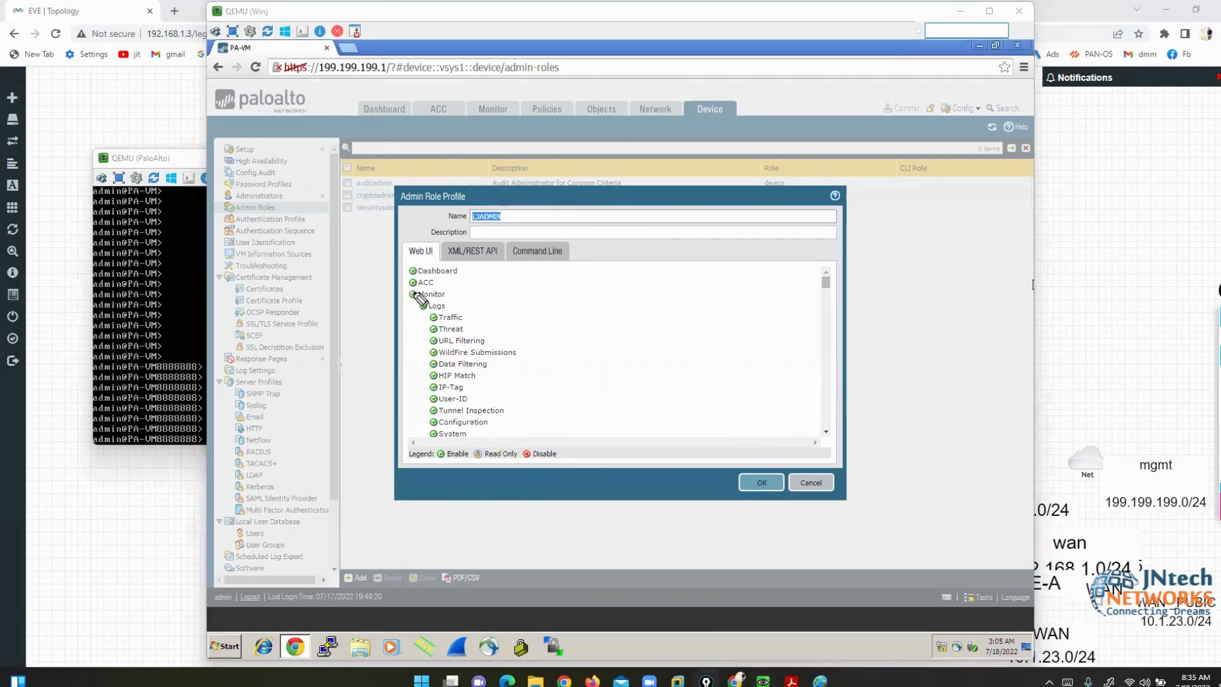
{"action": "left_click_drag", "start_coordinate": [426, 464], "coordinate": [560, 466]}
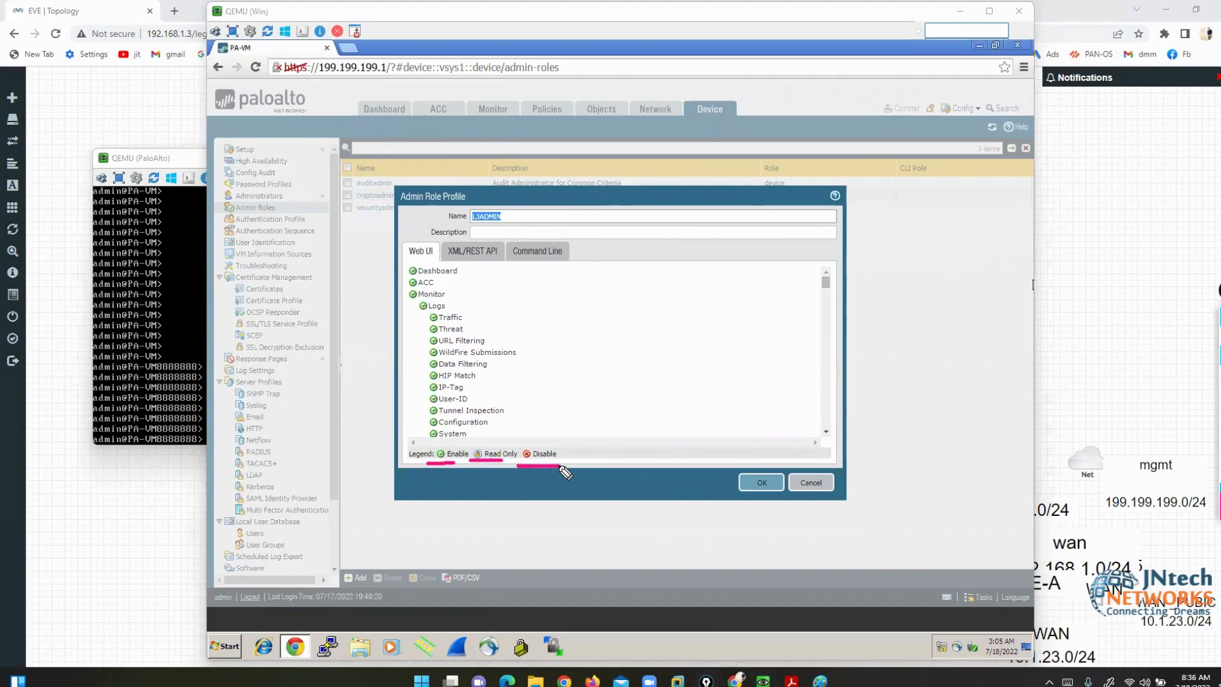
{"action": "key", "text": "Escape"}
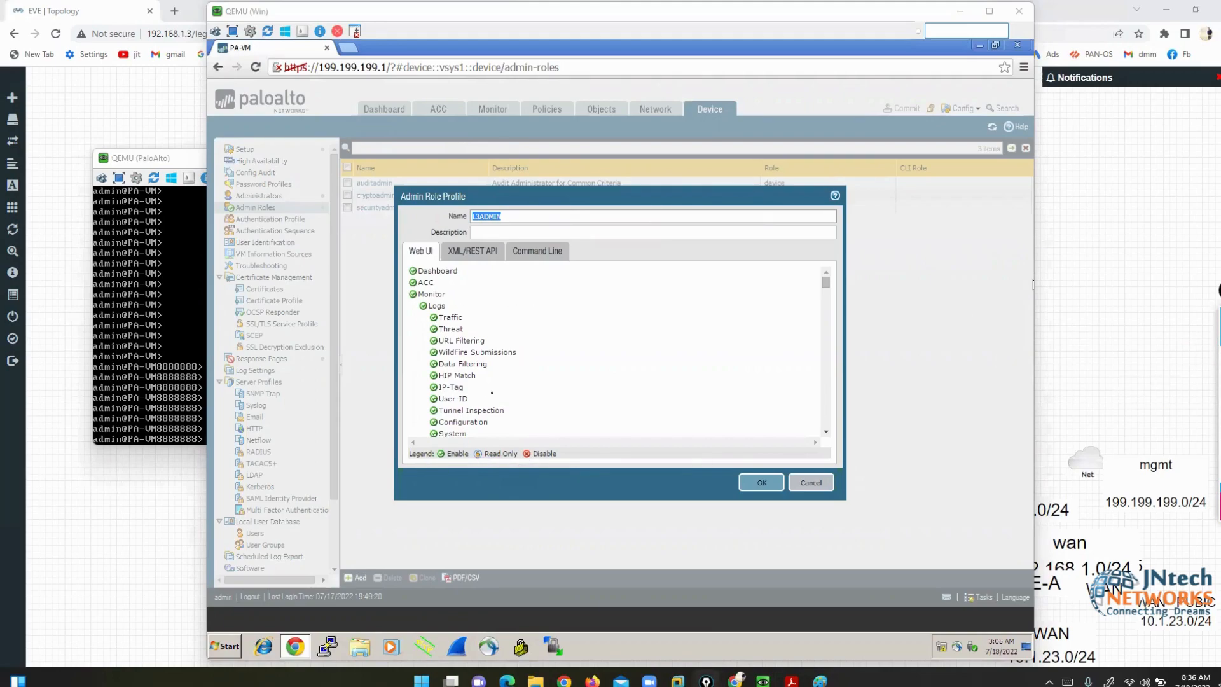
{"action": "scroll", "coordinate": [827, 322], "scroll_direction": "down", "scroll_amount": 5}
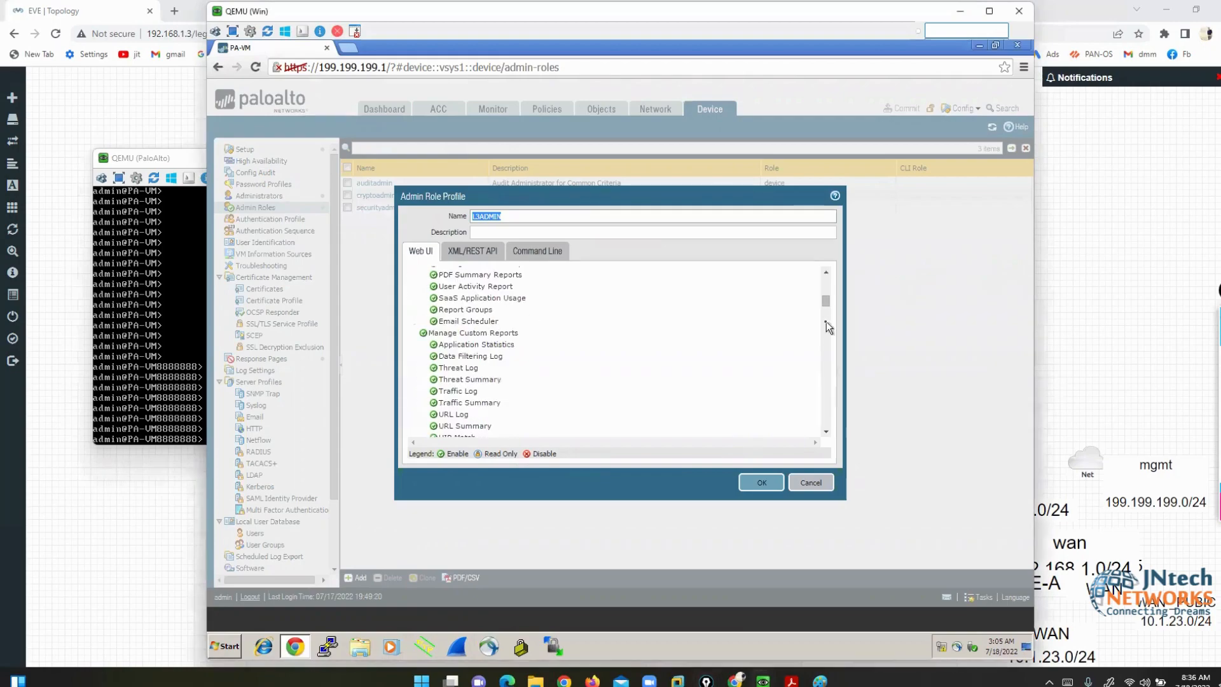
{"action": "scroll", "coordinate": [829, 330], "scroll_direction": "down", "scroll_amount": 3}
{"action": "scroll", "coordinate": [665, 390], "scroll_direction": "down", "scroll_amount": 15}
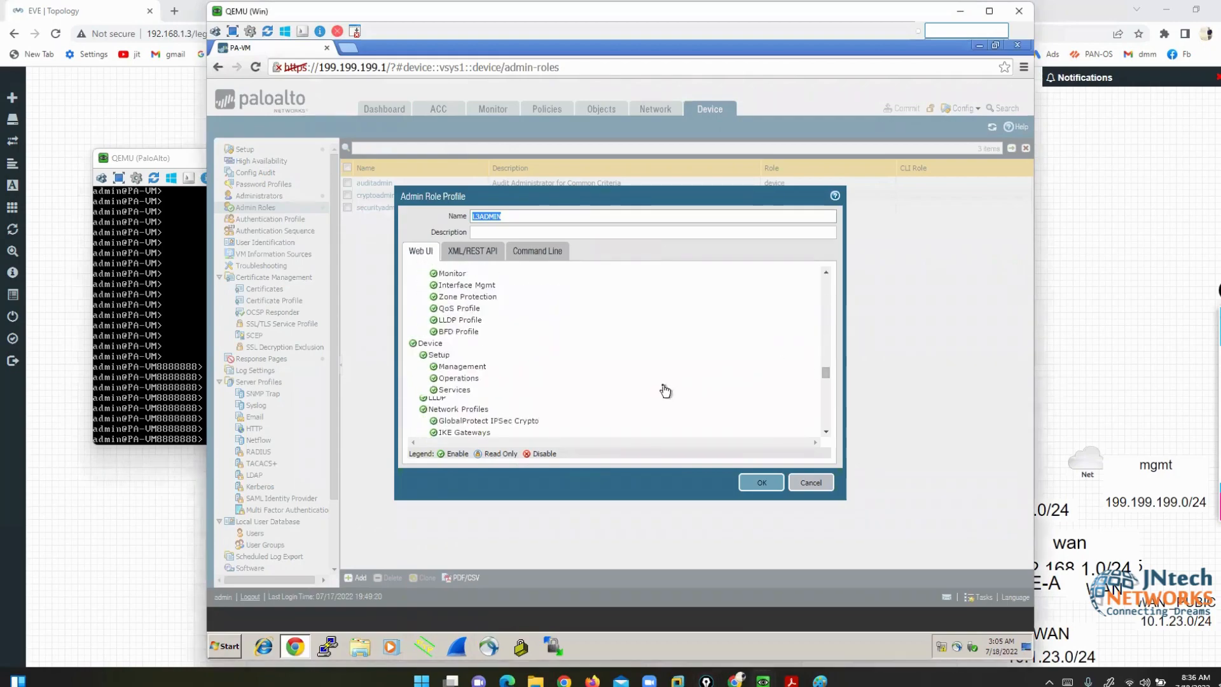
{"action": "left_click", "coordinate": [761, 482]}
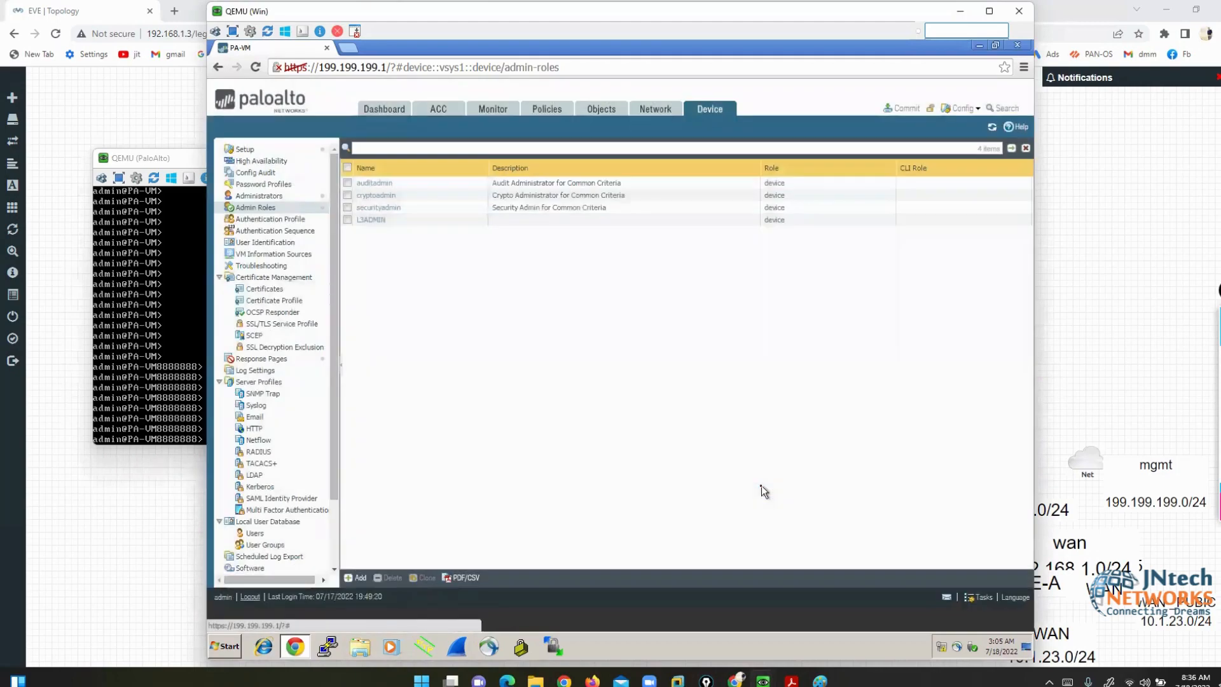
- Start a second admin role profile, also named L3ADMIN
{"action": "left_click", "coordinate": [344, 581]}
{"action": "left_click", "coordinate": [540, 218]}
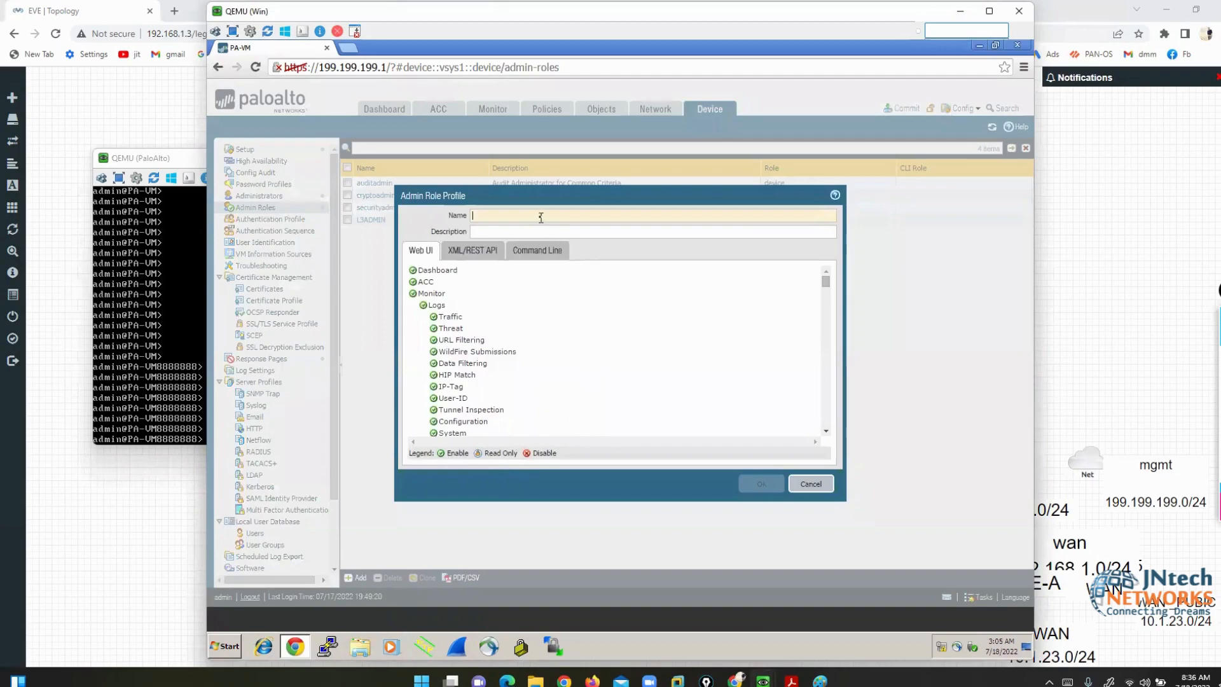
{"action": "type", "text": "L3ADMIN"}
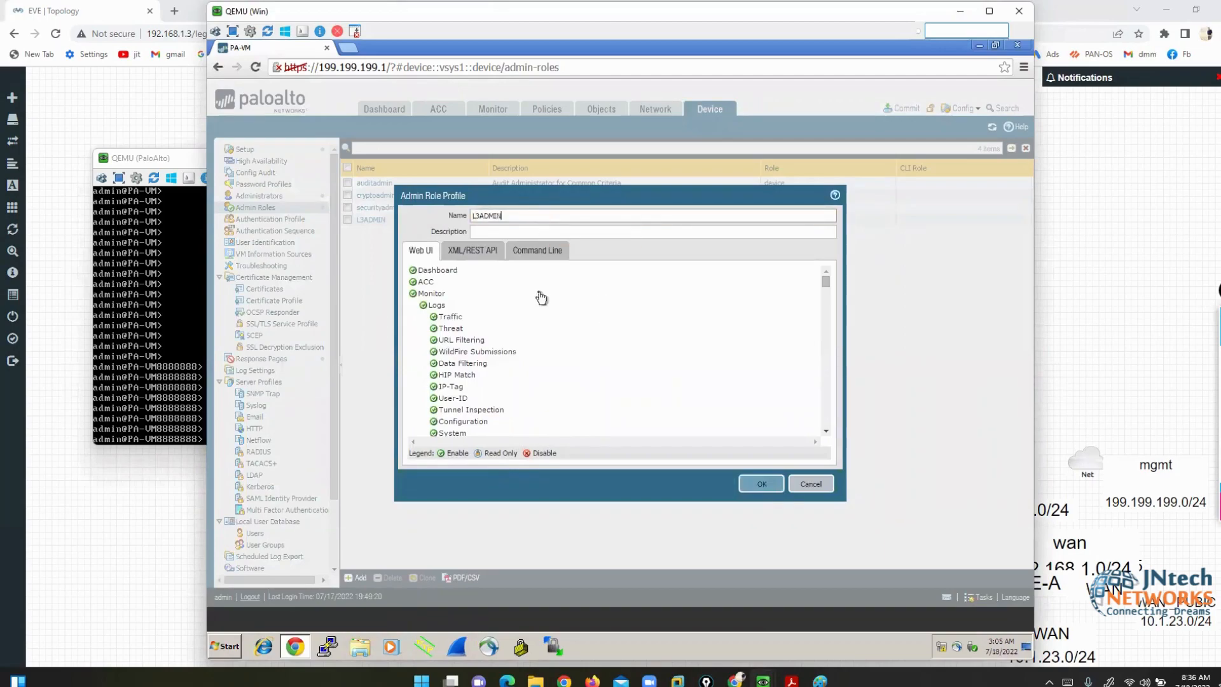
{"action": "scroll", "coordinate": [526, 350], "scroll_direction": "down", "scroll_amount": 5}
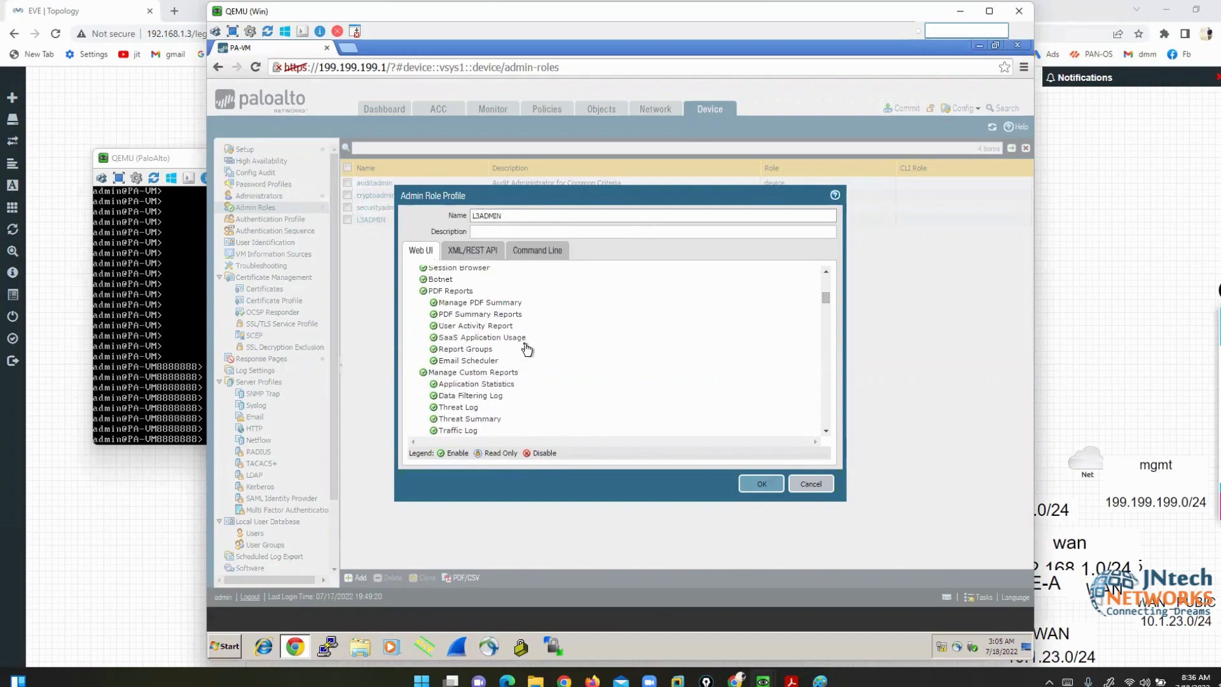
{"action": "scroll", "coordinate": [527, 349], "scroll_direction": "down", "scroll_amount": 6}
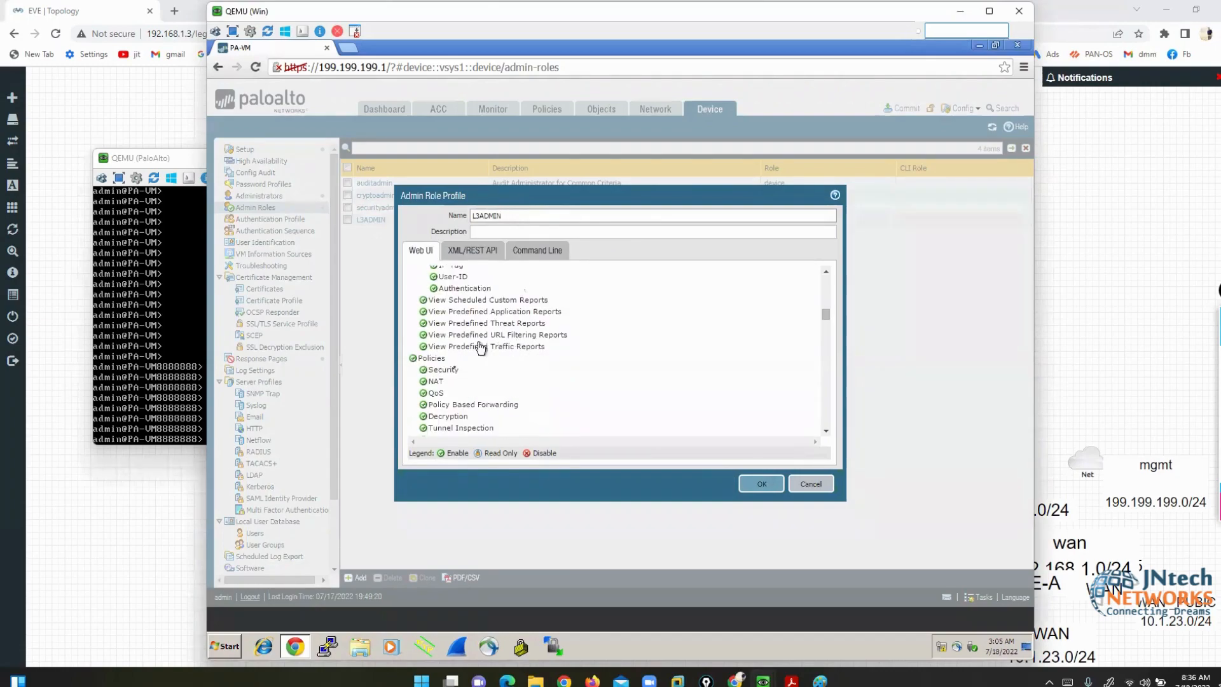
- Disable the Policies, Objects, Network, Device and Commit permissions
{"action": "left_click", "coordinate": [431, 360]}
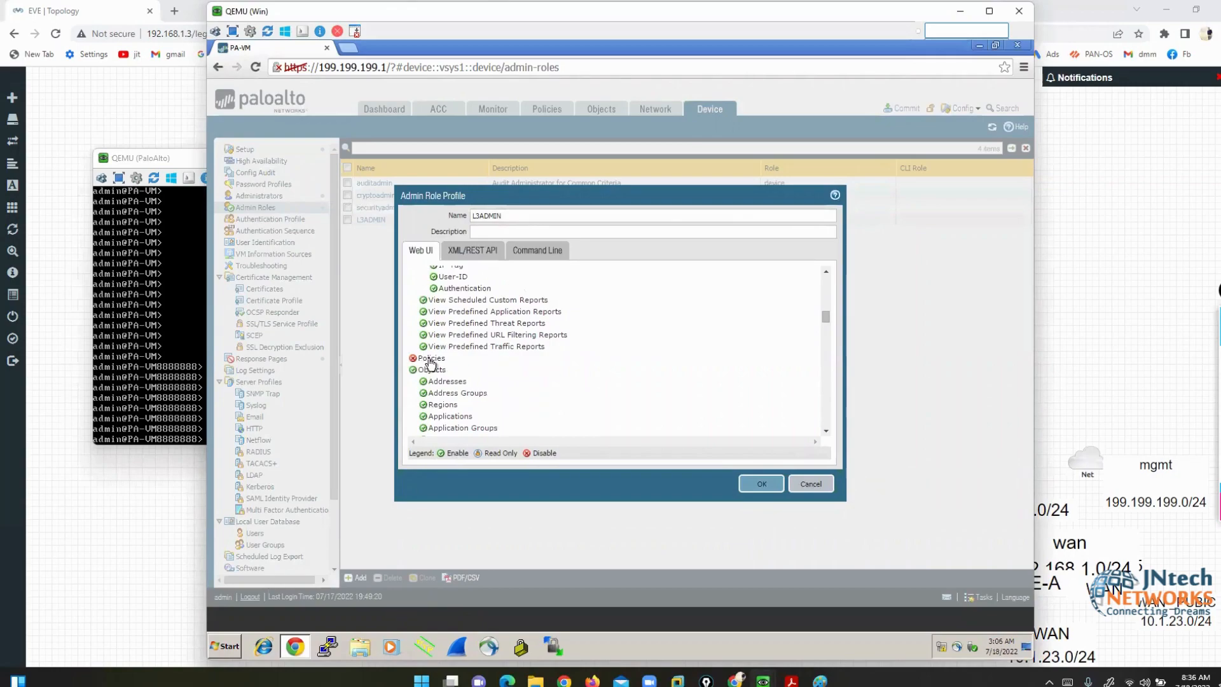
{"action": "left_click", "coordinate": [430, 360]}
{"action": "left_click", "coordinate": [412, 359]}
{"action": "left_click", "coordinate": [431, 372]}
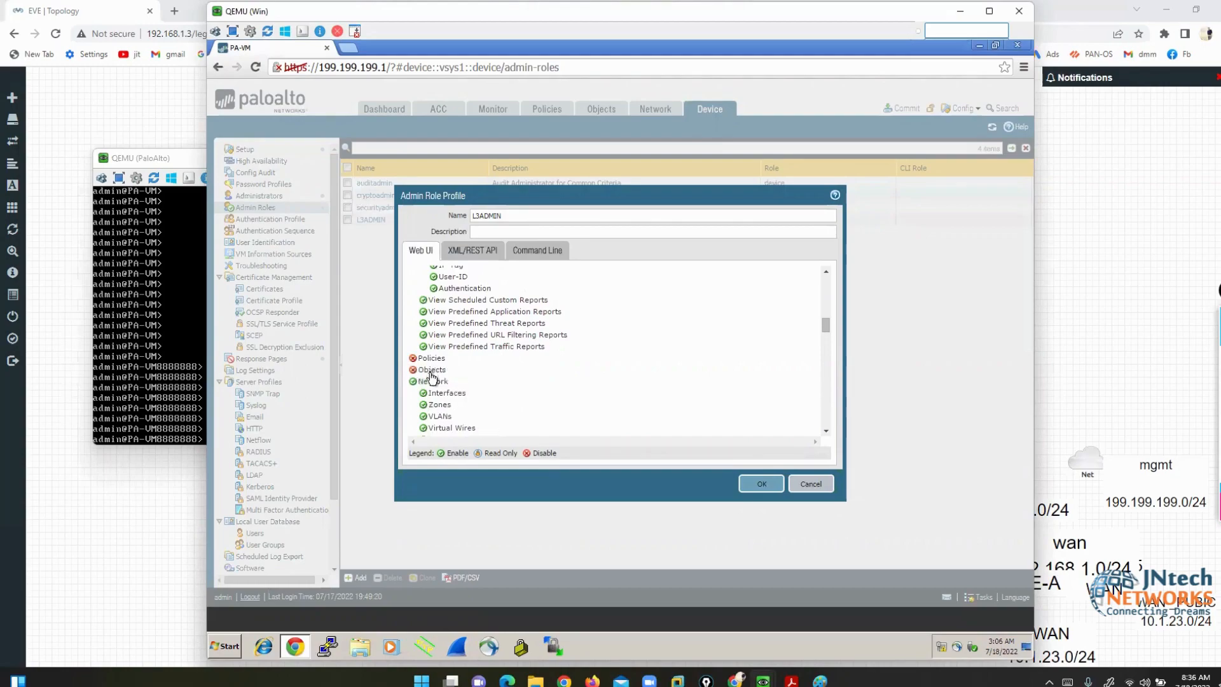
{"action": "left_click", "coordinate": [432, 380]}
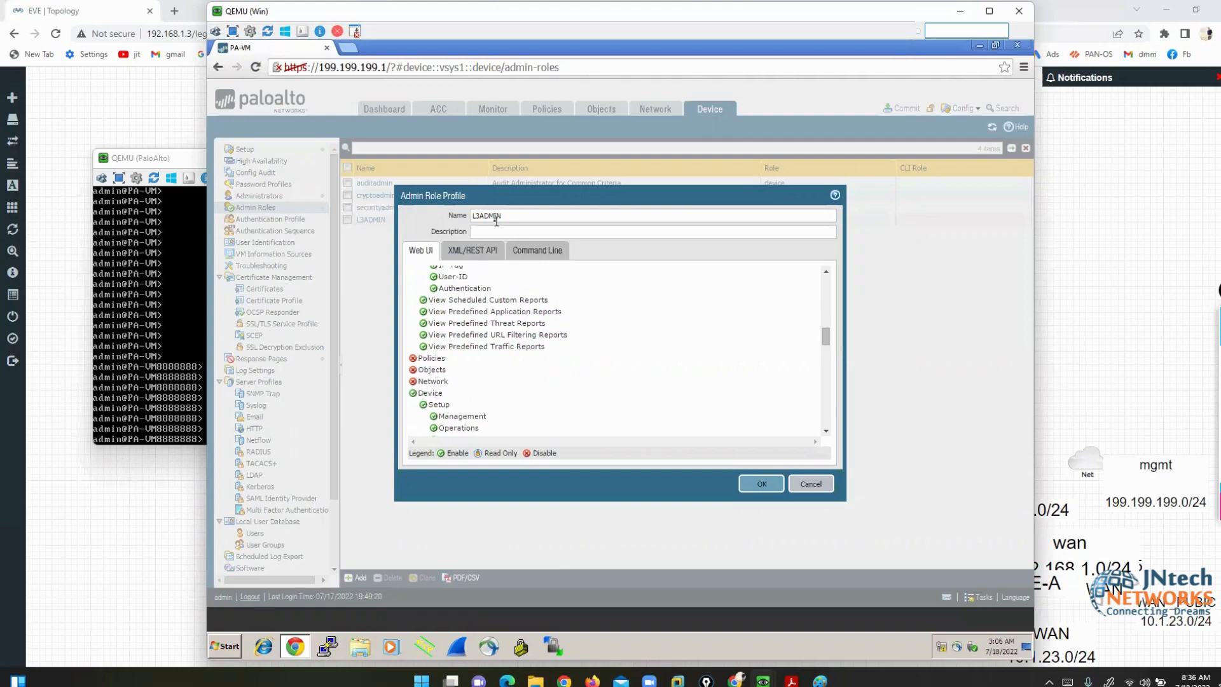
{"action": "left_click", "coordinate": [428, 395]}
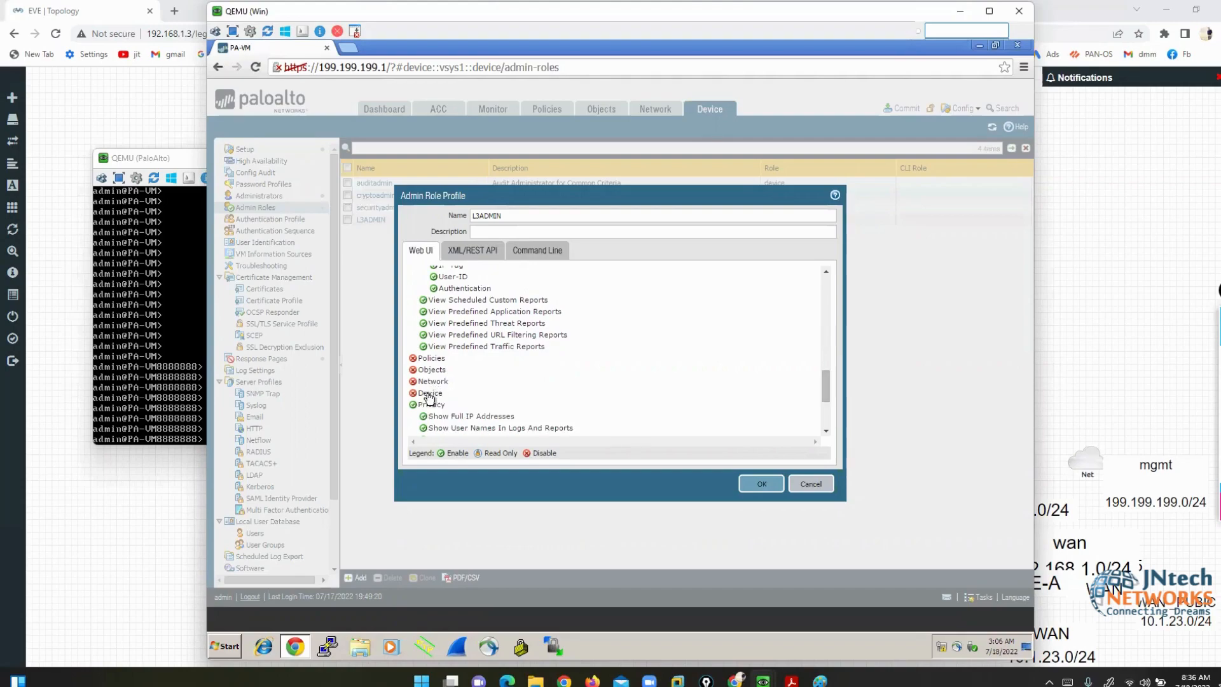
{"action": "scroll", "coordinate": [429, 398], "scroll_direction": "down", "scroll_amount": 5}
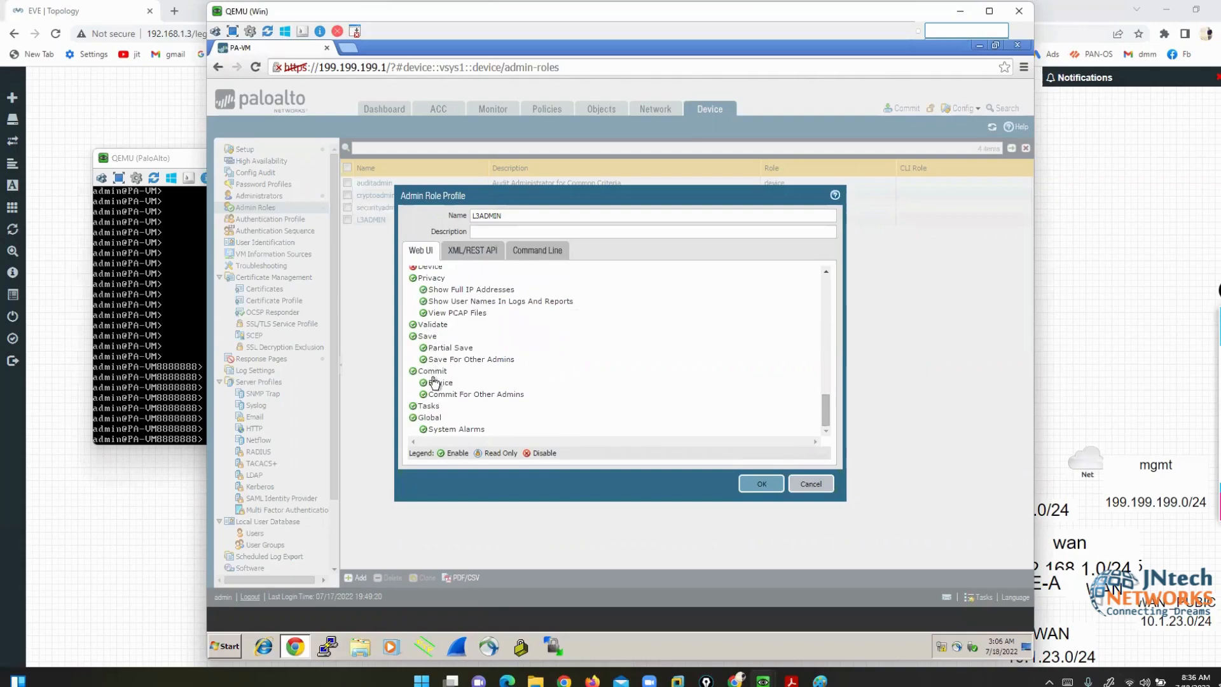
{"action": "left_click", "coordinate": [433, 381]}
{"action": "left_click", "coordinate": [425, 375]}
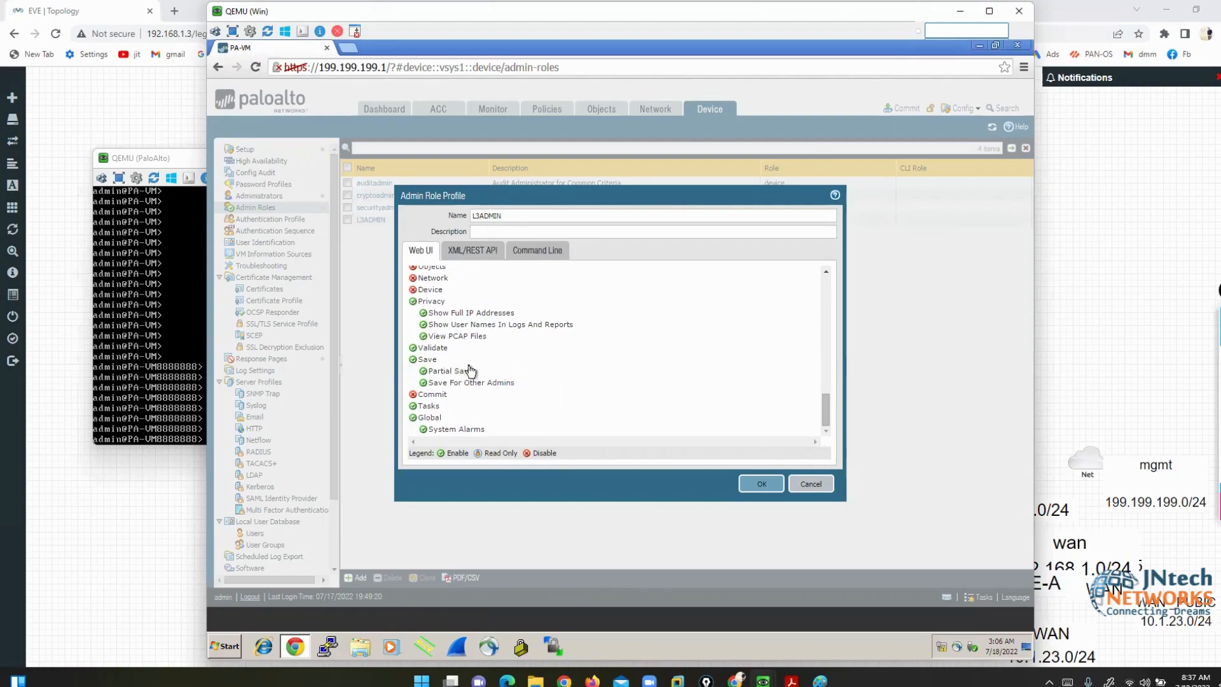
- Set SaaS Application Usage to Disable
{"action": "scroll", "coordinate": [471, 371], "scroll_direction": "up", "scroll_amount": 5}
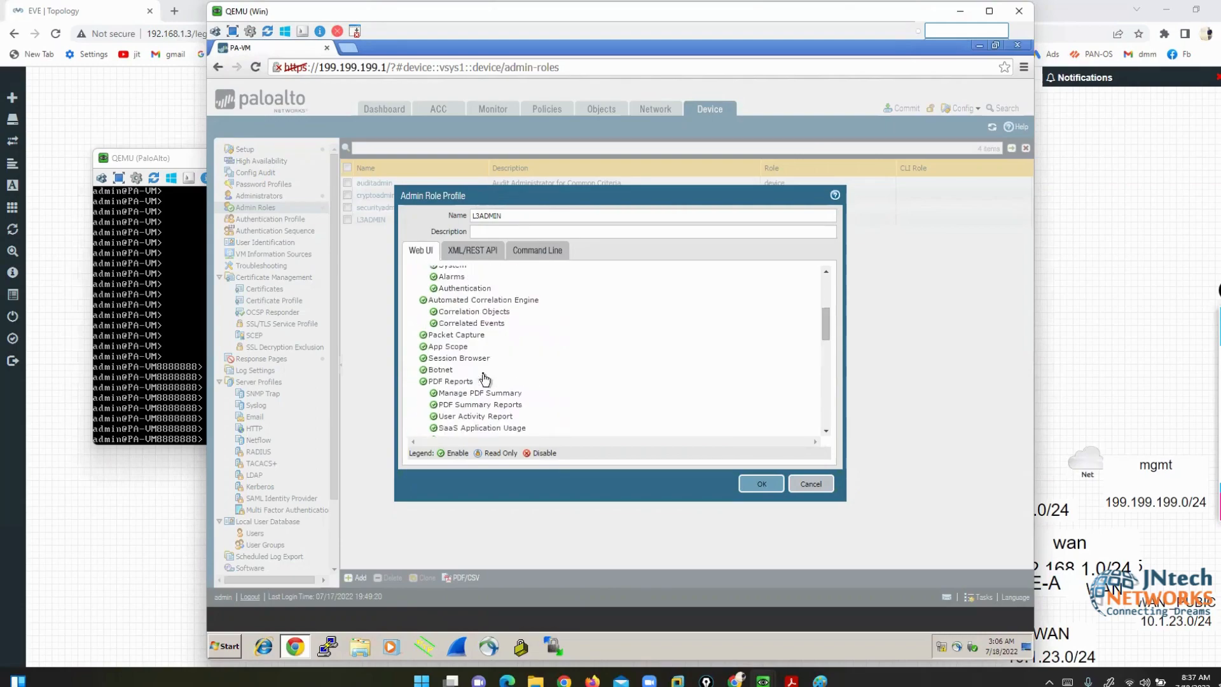
{"action": "scroll", "coordinate": [456, 371], "scroll_direction": "down", "scroll_amount": 4}
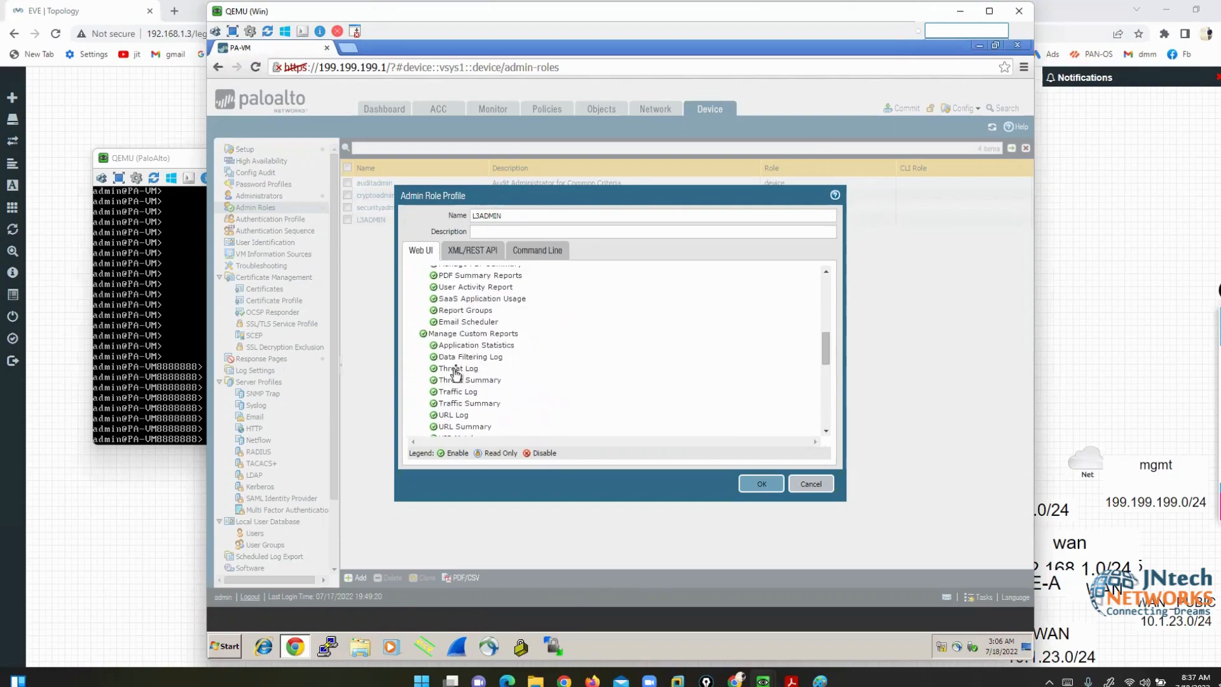
{"action": "left_click", "coordinate": [463, 302]}
{"action": "left_click", "coordinate": [463, 304]}
{"action": "left_click", "coordinate": [464, 304]}
{"action": "left_click", "coordinate": [463, 305]}
{"action": "scroll", "coordinate": [468, 350], "scroll_direction": "up", "scroll_amount": 10}
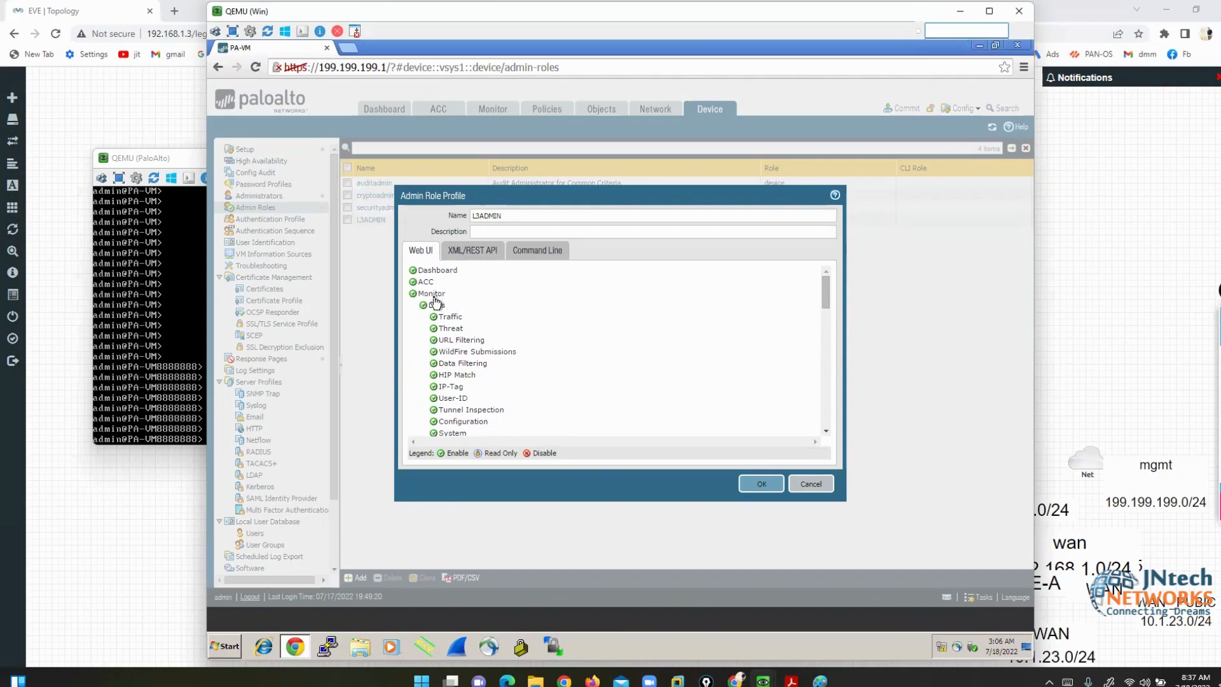
- After the 'object already exists' error, rename the profile NEW-L3ADMIN and save it
{"action": "left_click", "coordinate": [761, 485]}
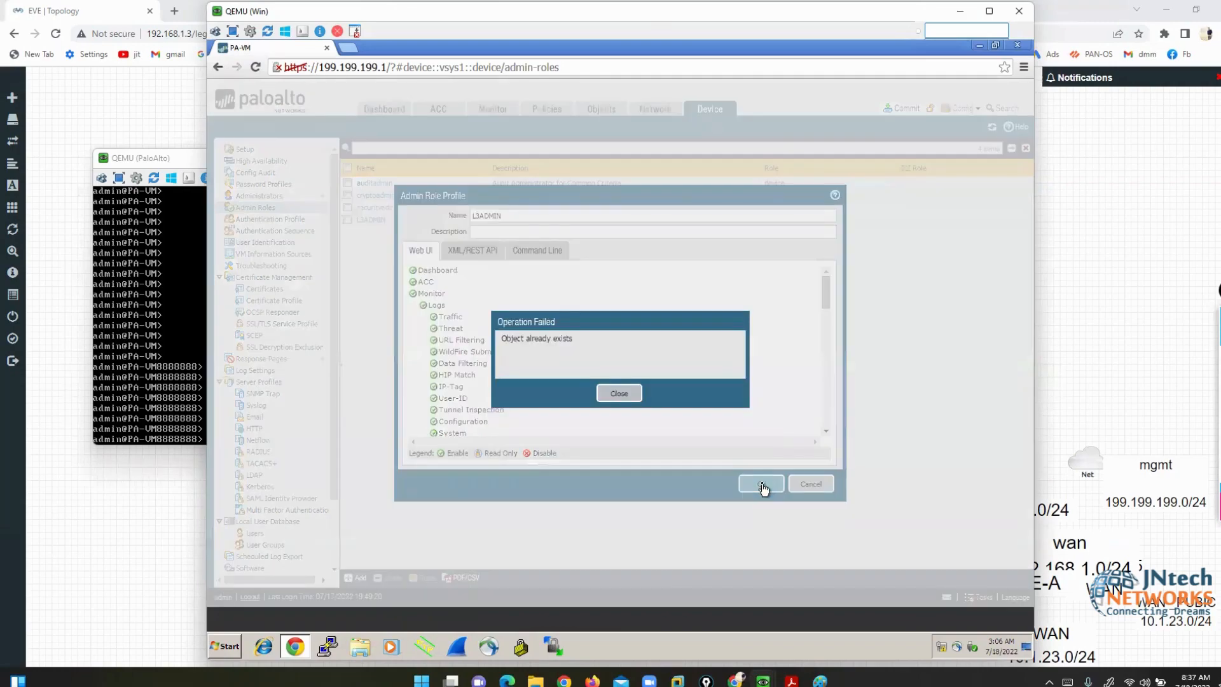
{"action": "left_click", "coordinate": [618, 393]}
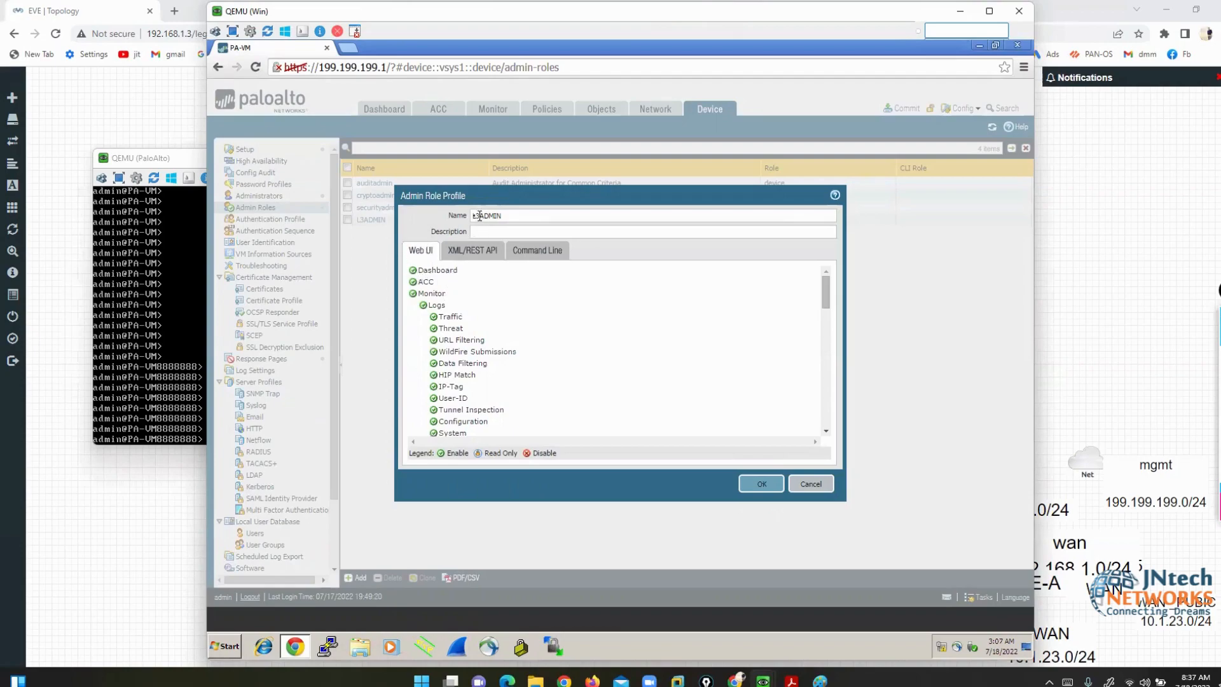
{"action": "left_click", "coordinate": [509, 216]}
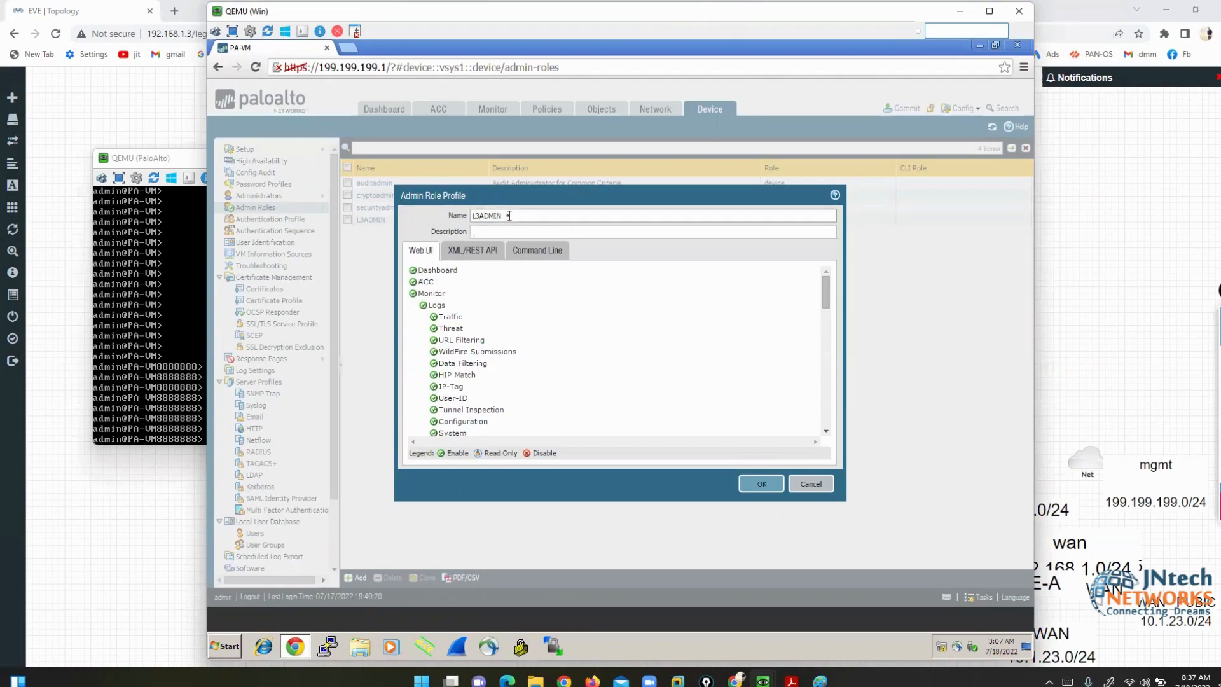
{"action": "key", "text": "Home"}
{"action": "type", "text": "NEW-"}
{"action": "left_click", "coordinate": [765, 493]}
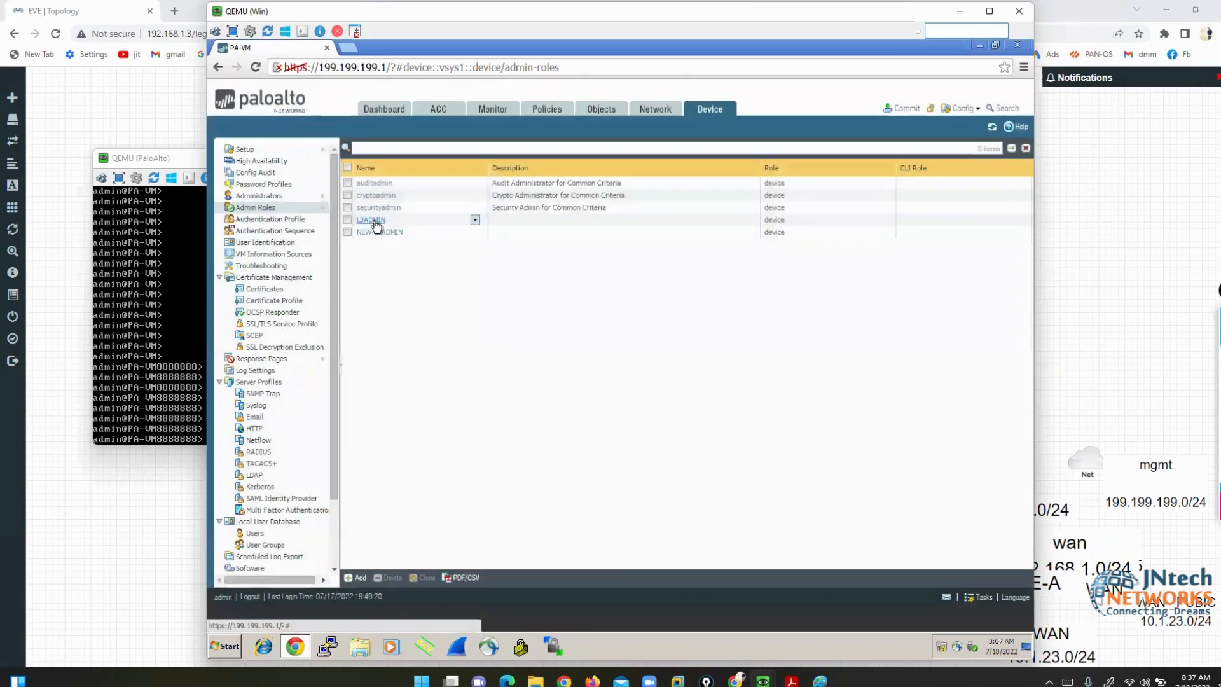
- Rename the NEW-L3ADMIN profile to L1ADMIN and save it
{"action": "left_click", "coordinate": [380, 221]}
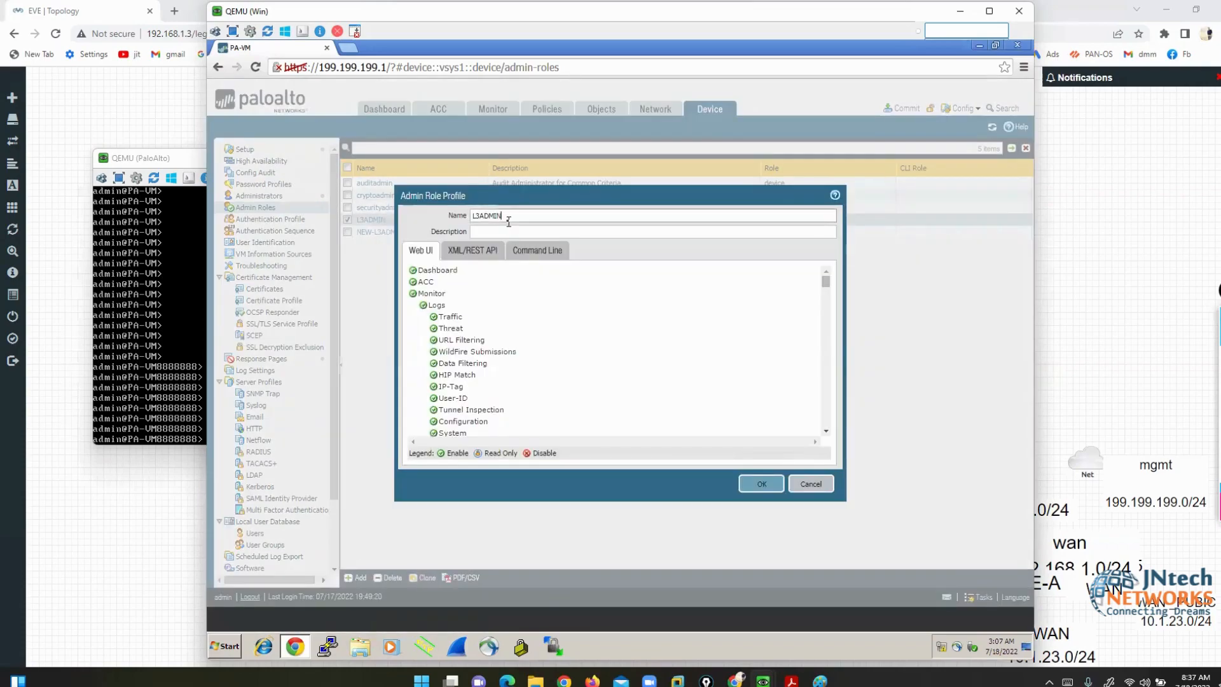
{"action": "left_click", "coordinate": [810, 483]}
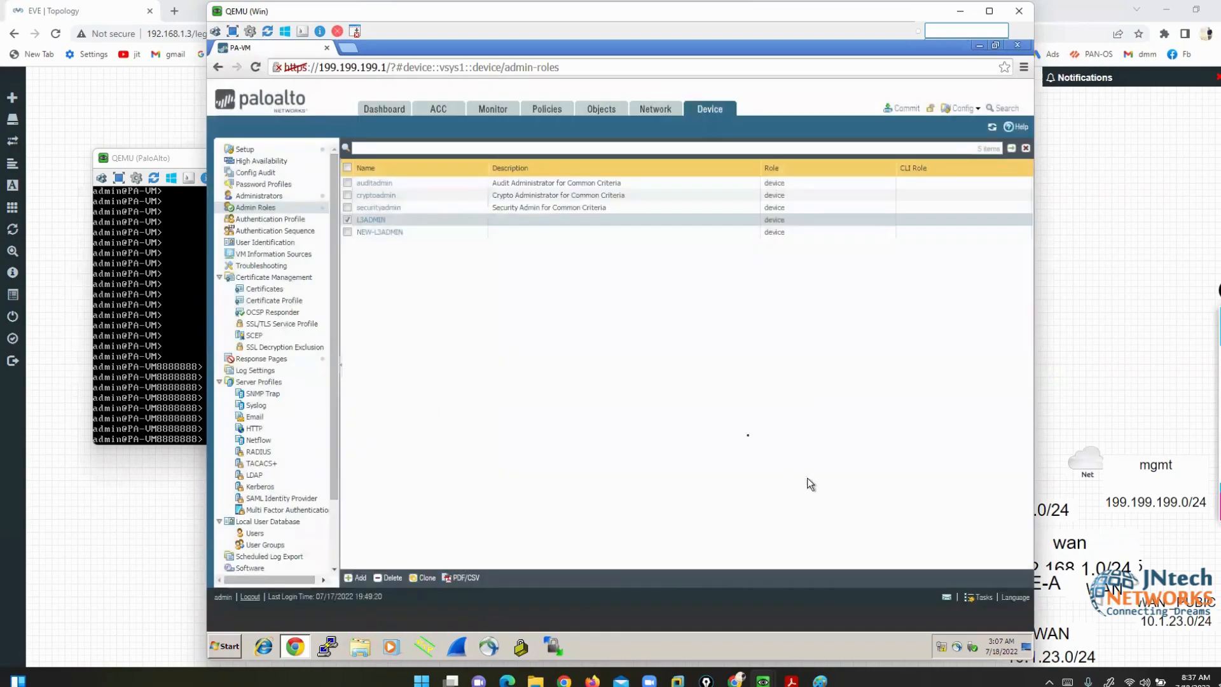
{"action": "left_click", "coordinate": [384, 232]}
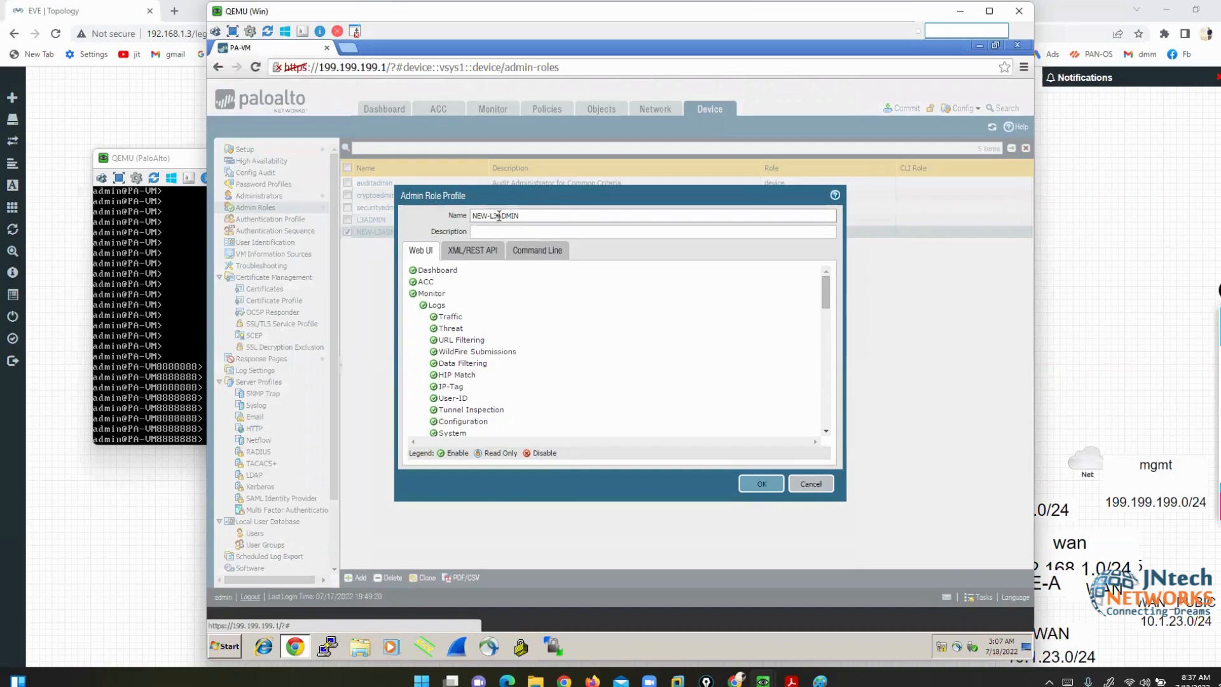
{"action": "left_click", "coordinate": [499, 215]}
{"action": "key", "text": "BackSpace"}
{"action": "type", "text": "1"}
{"action": "key", "text": "Left"}
{"action": "key", "text": "Left"}
{"action": "key", "text": "BackSpace"}
{"action": "key", "text": "BackSpace"}
{"action": "key", "text": "BackSpace"}
{"action": "key", "text": "BackSpace"}
{"action": "left_click", "coordinate": [745, 485]}
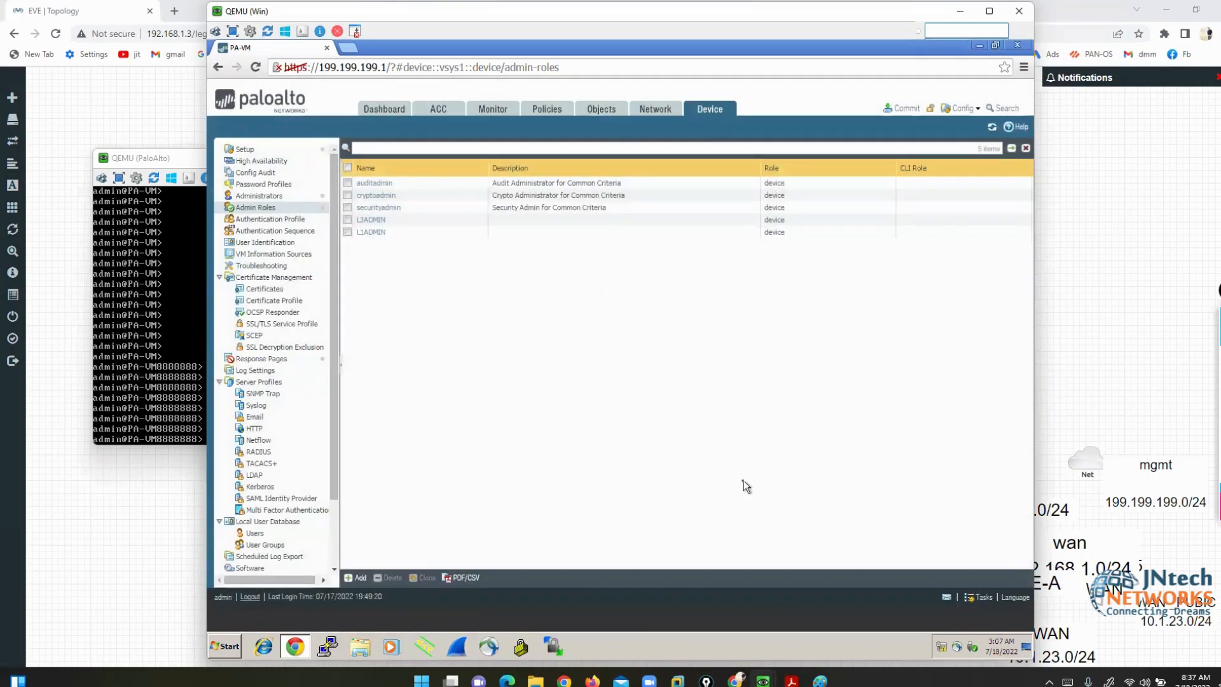
- Add administrator admin1 with a password as role-based, using the L3ADMIN profile
{"action": "left_click", "coordinate": [262, 196]}
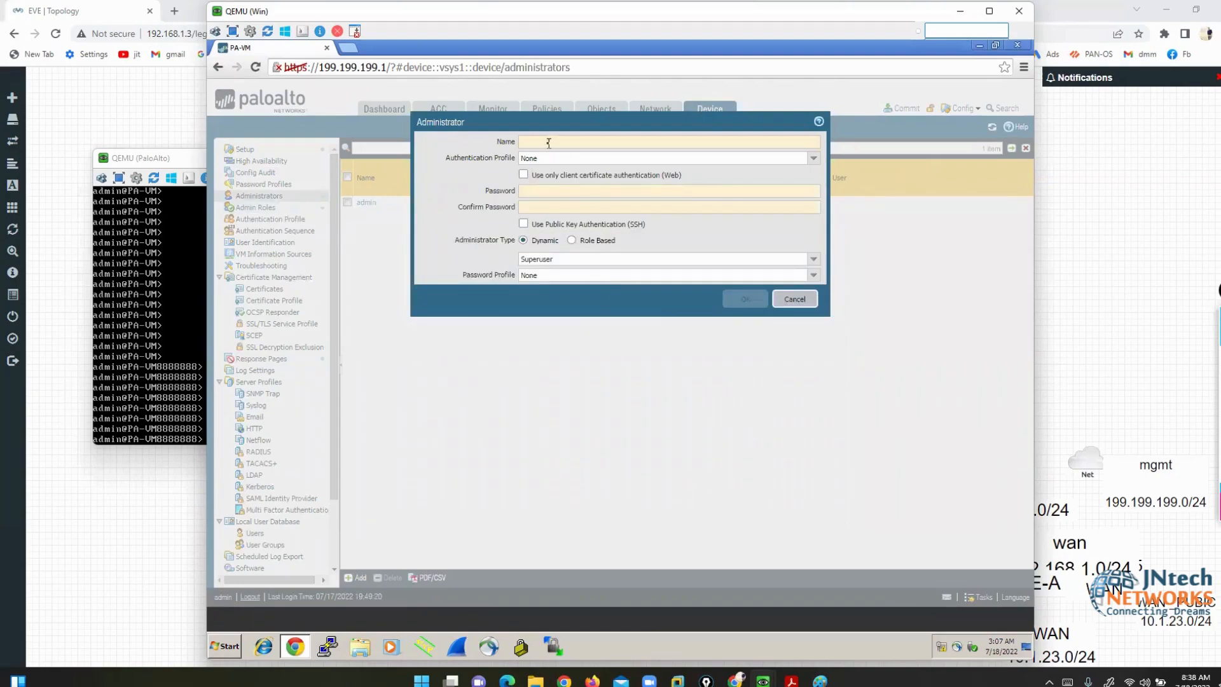
{"action": "left_click", "coordinate": [548, 143]}
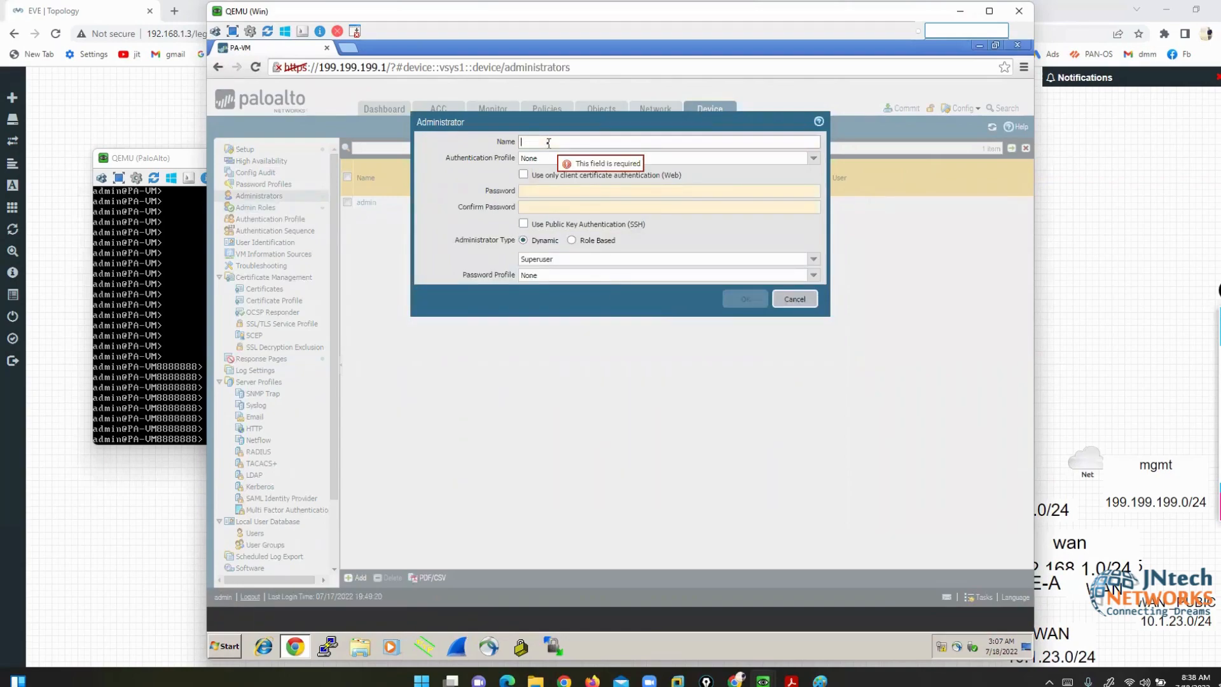
{"action": "type", "text": "admin1"}
{"action": "left_click", "coordinate": [552, 191]}
{"action": "type", "text": "123"}
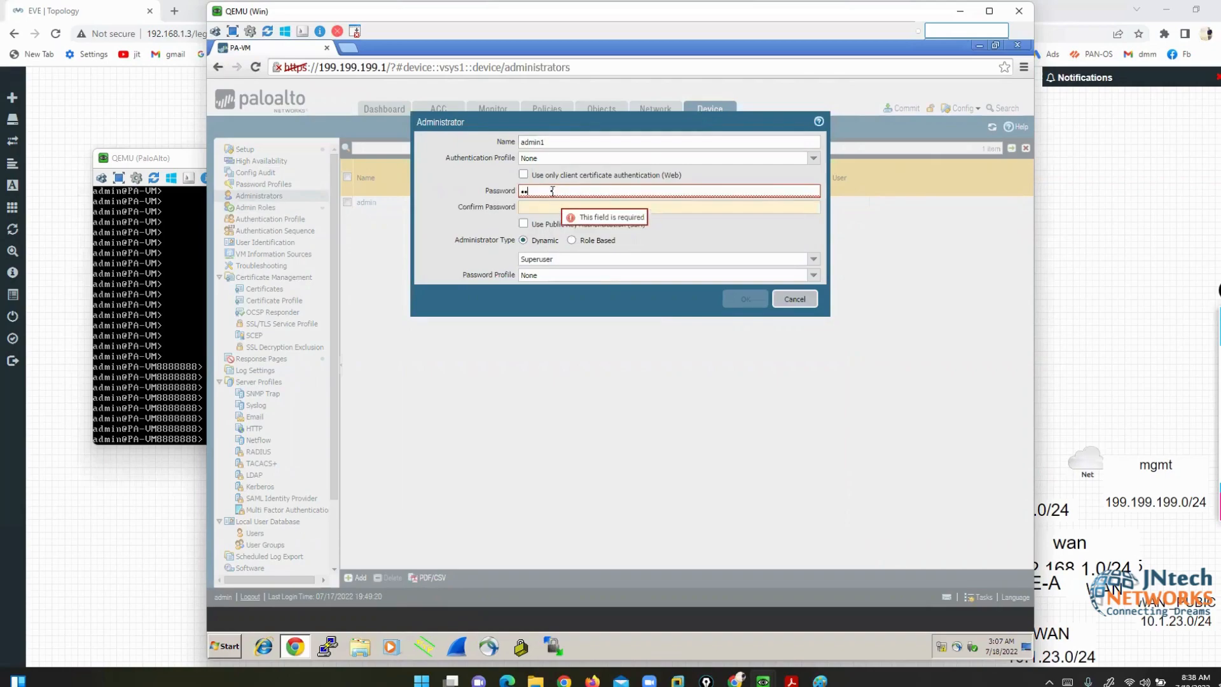
{"action": "left_click", "coordinate": [560, 210]}
{"action": "type", "text": "123"}
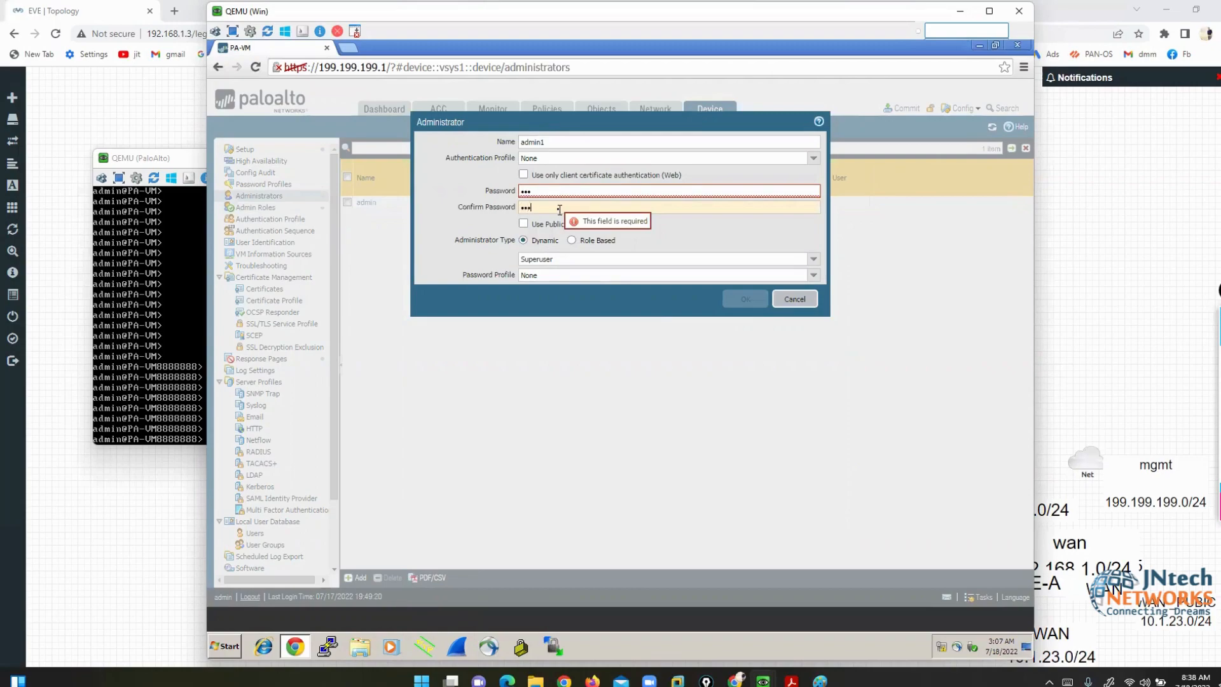
{"action": "left_click", "coordinate": [571, 241]}
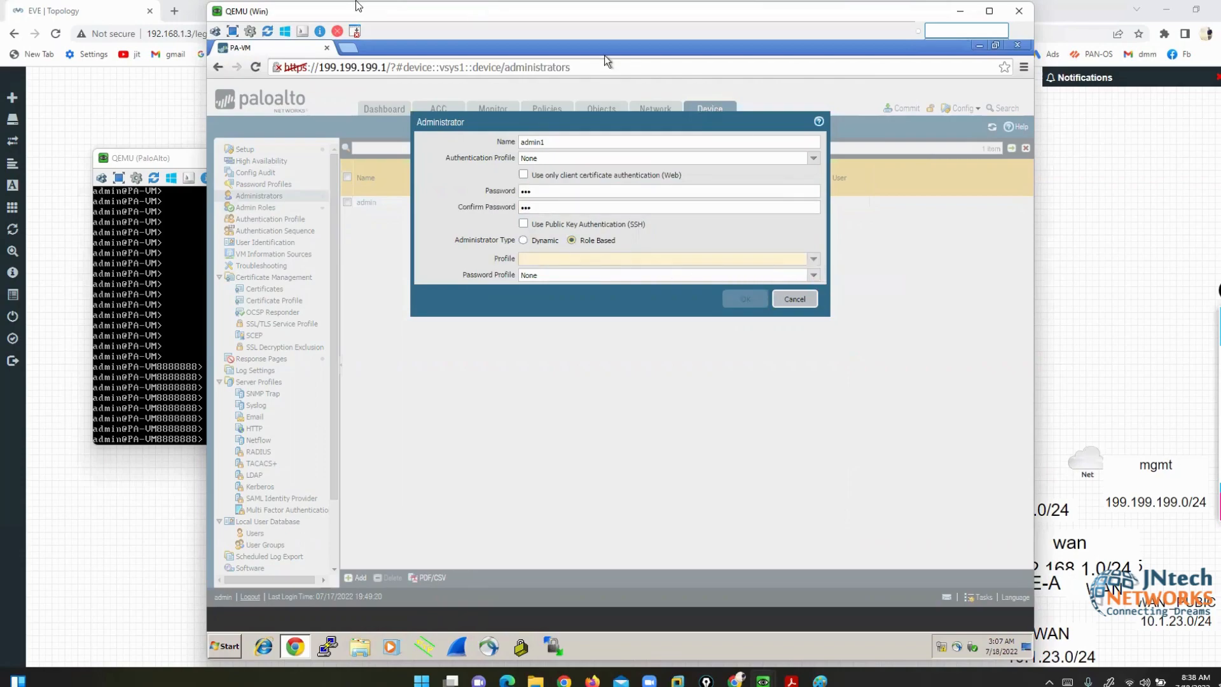
{"action": "left_click", "coordinate": [369, 16]}
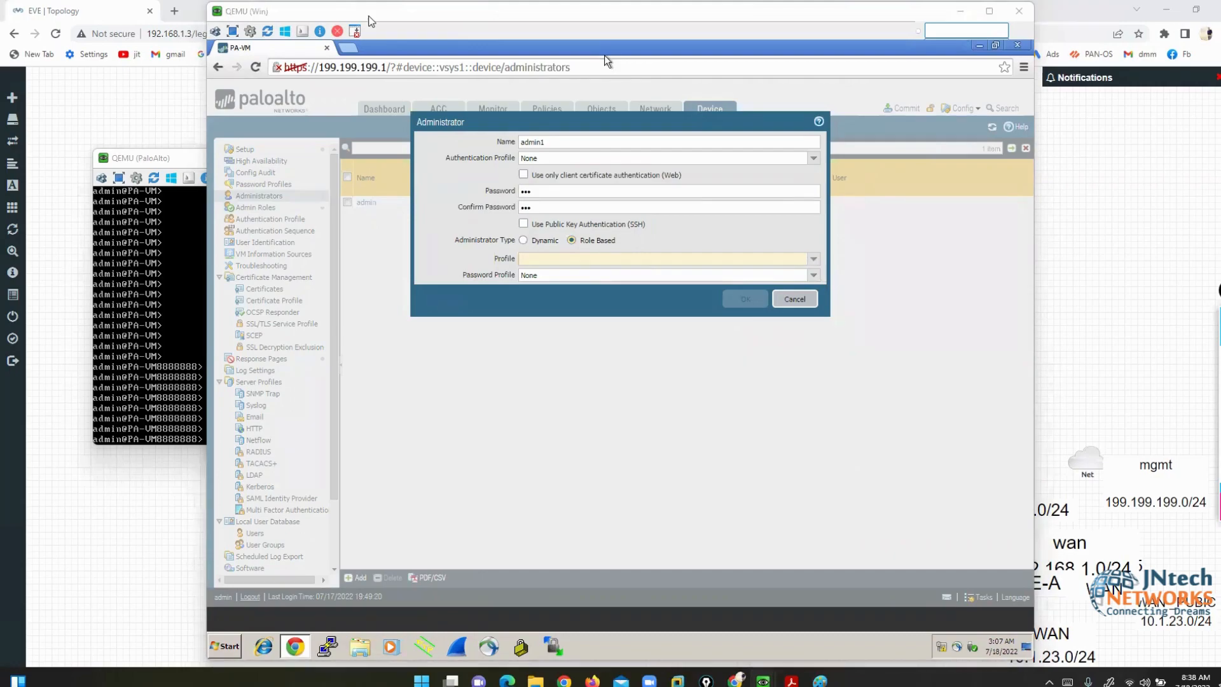
{"action": "left_click", "coordinate": [749, 224]}
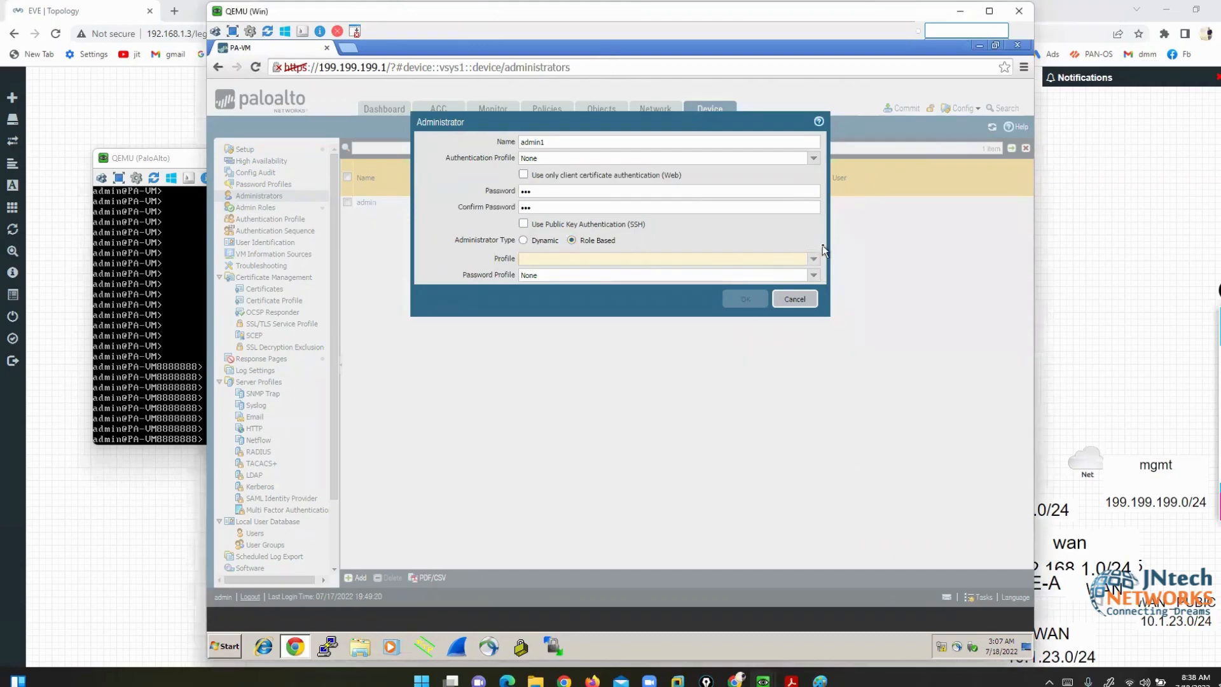
{"action": "left_click", "coordinate": [814, 259]}
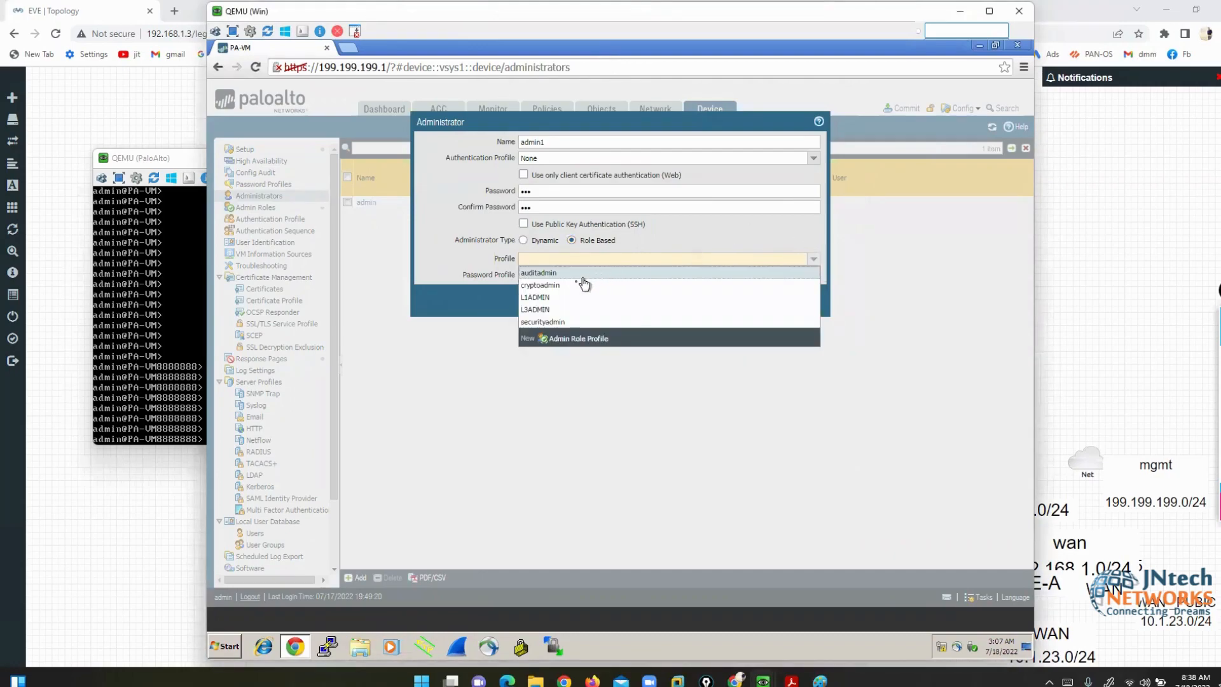
{"action": "left_click", "coordinate": [566, 310]}
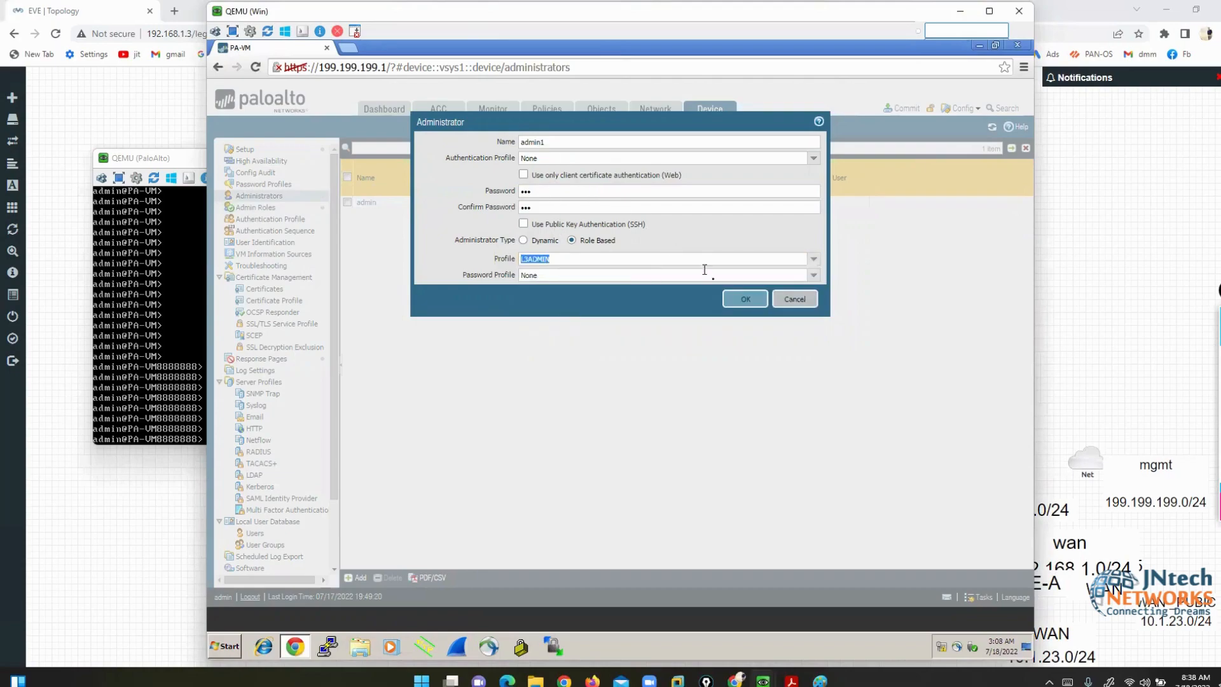
{"action": "left_click", "coordinate": [741, 301]}
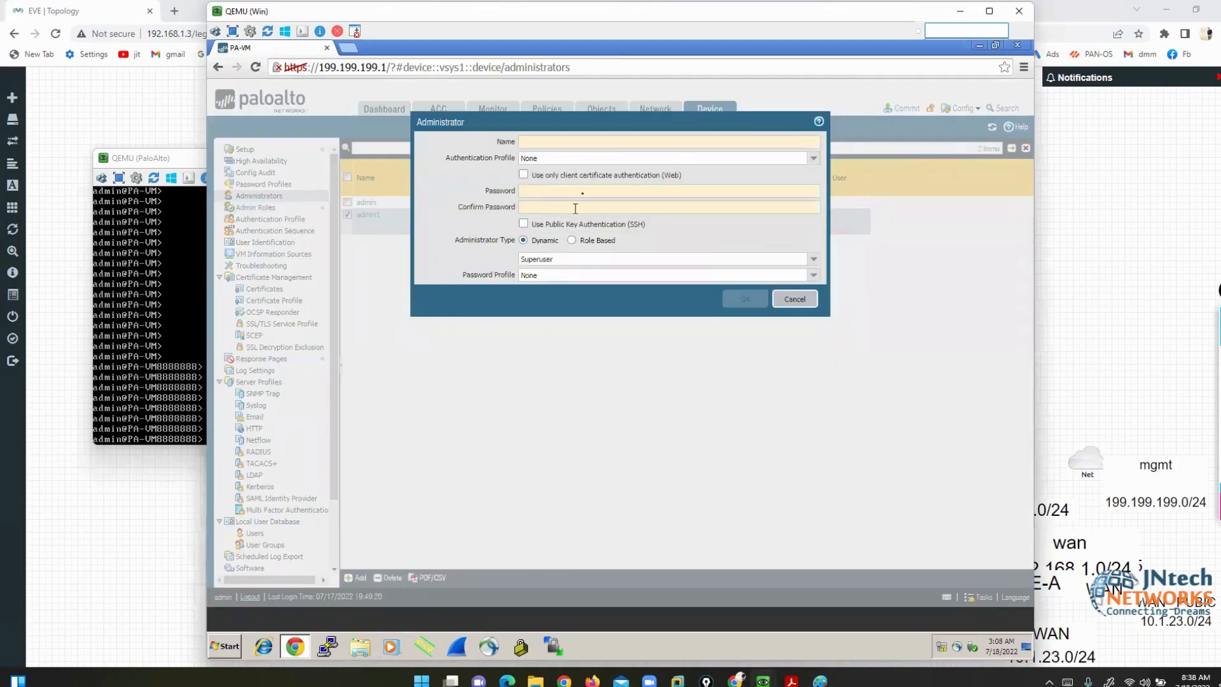
- Add administrator admin2 with a password as role-based, using the L1ADMIN profile
{"action": "left_click", "coordinate": [609, 145]}
{"action": "type", "text": "admin2"}
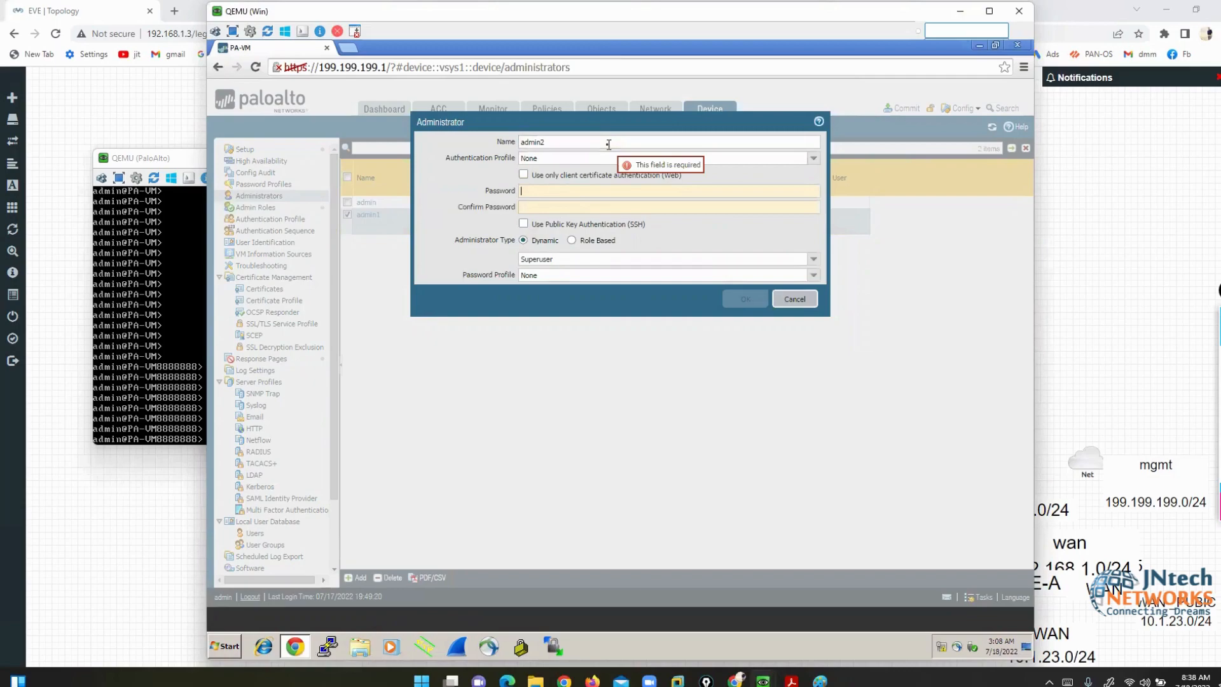
{"action": "type", "text": "•••"}
{"action": "key", "text": "Tab"}
{"action": "type", "text": "•••"}
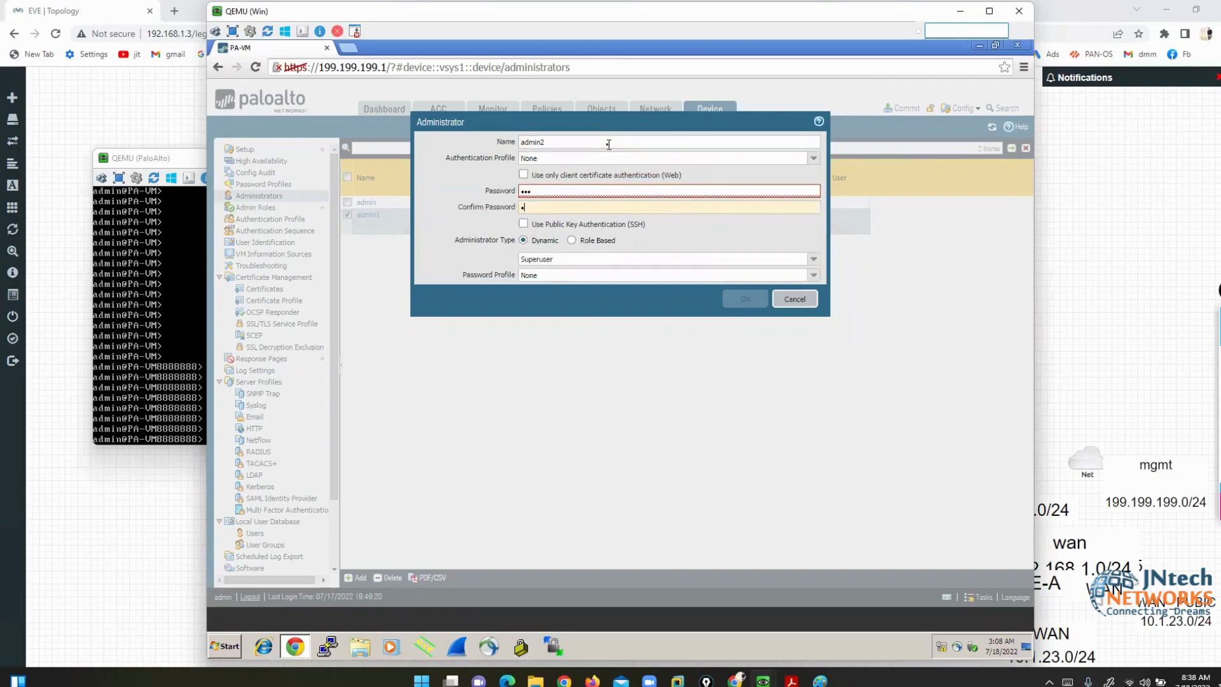
{"action": "left_click", "coordinate": [813, 259]}
{"action": "left_click", "coordinate": [574, 241]}
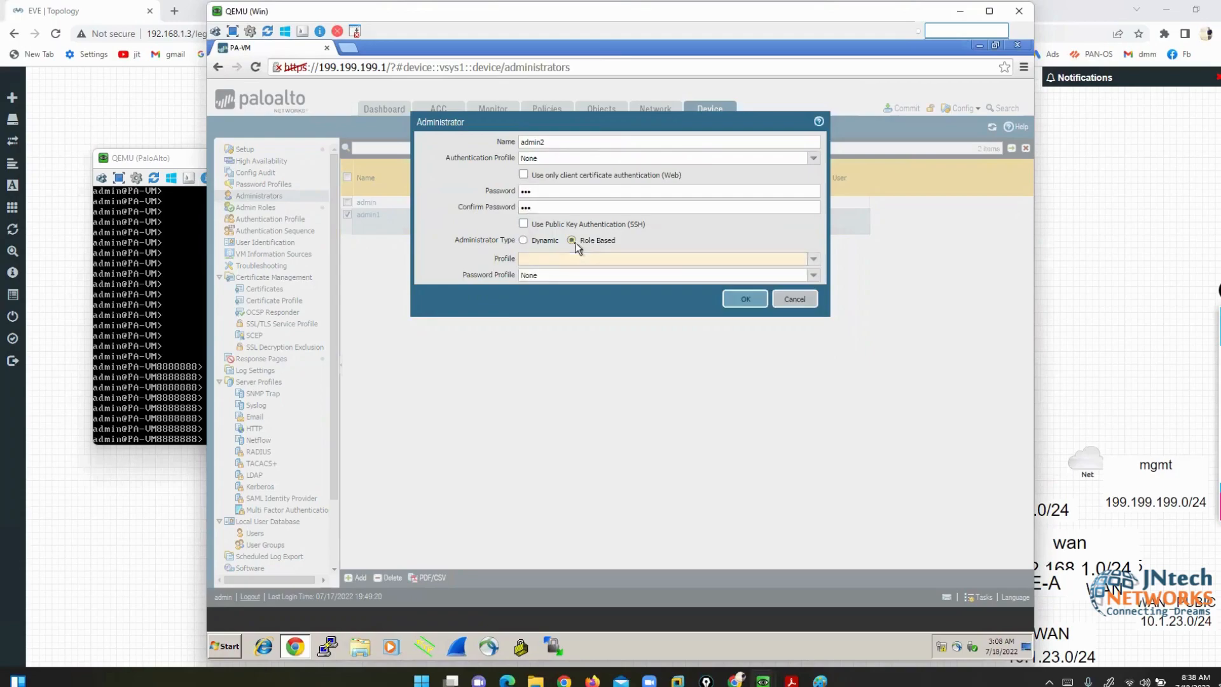
{"action": "left_click", "coordinate": [814, 259]}
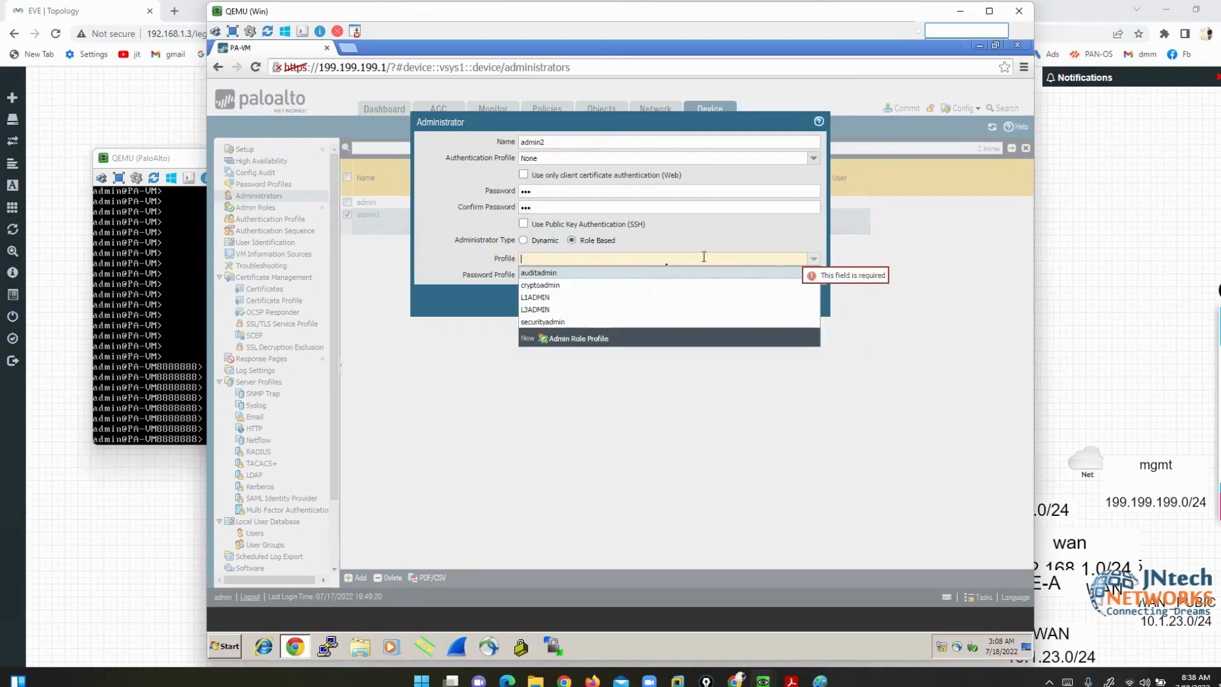
{"action": "left_click", "coordinate": [564, 298]}
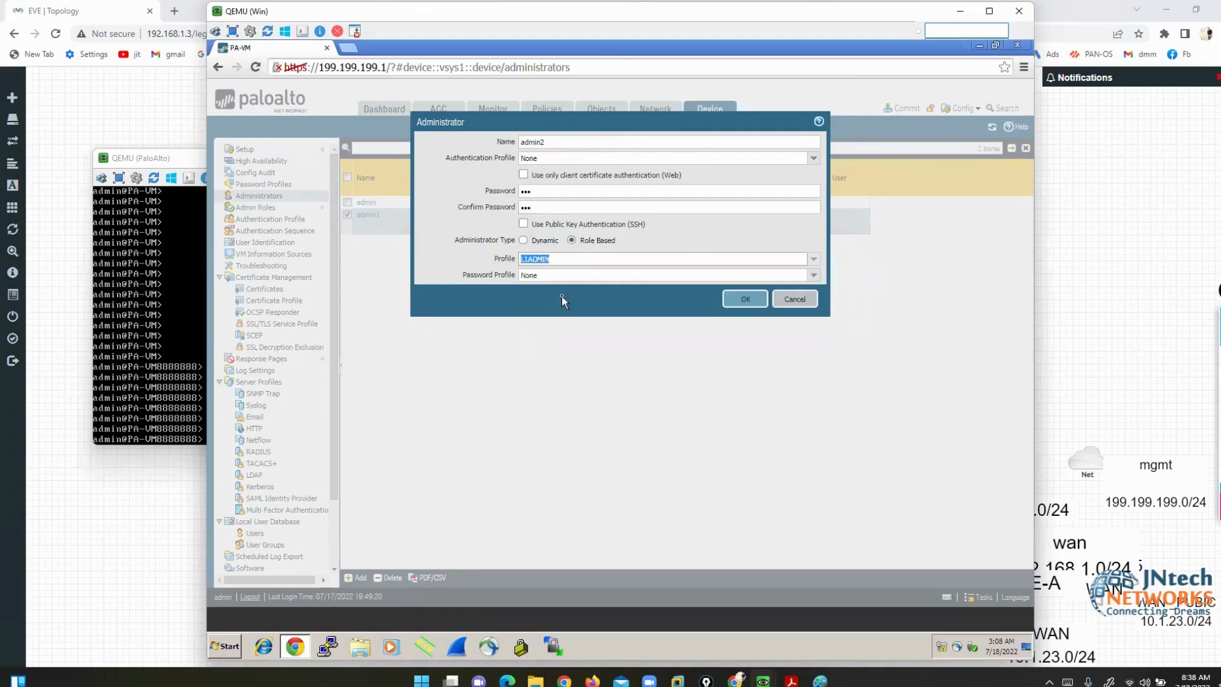
{"action": "left_click", "coordinate": [735, 306]}
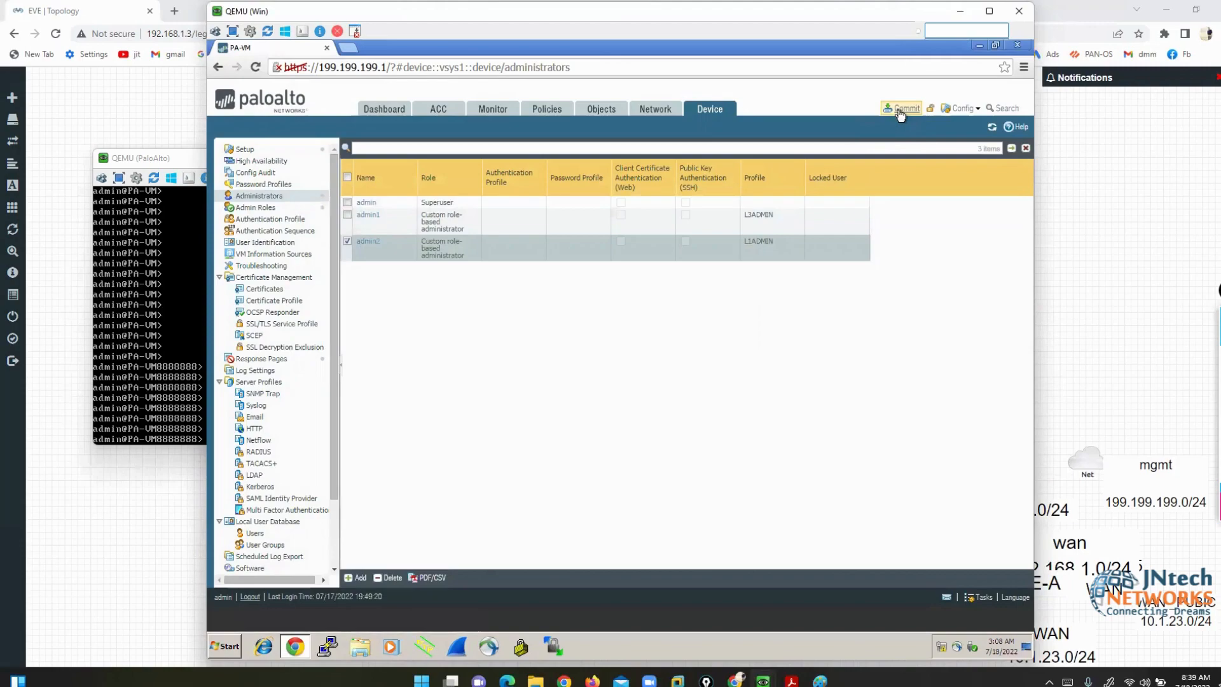
- Commit the new admin1 and admin2 accounts and close the successful Commit Status report
{"action": "left_click", "coordinate": [901, 110]}
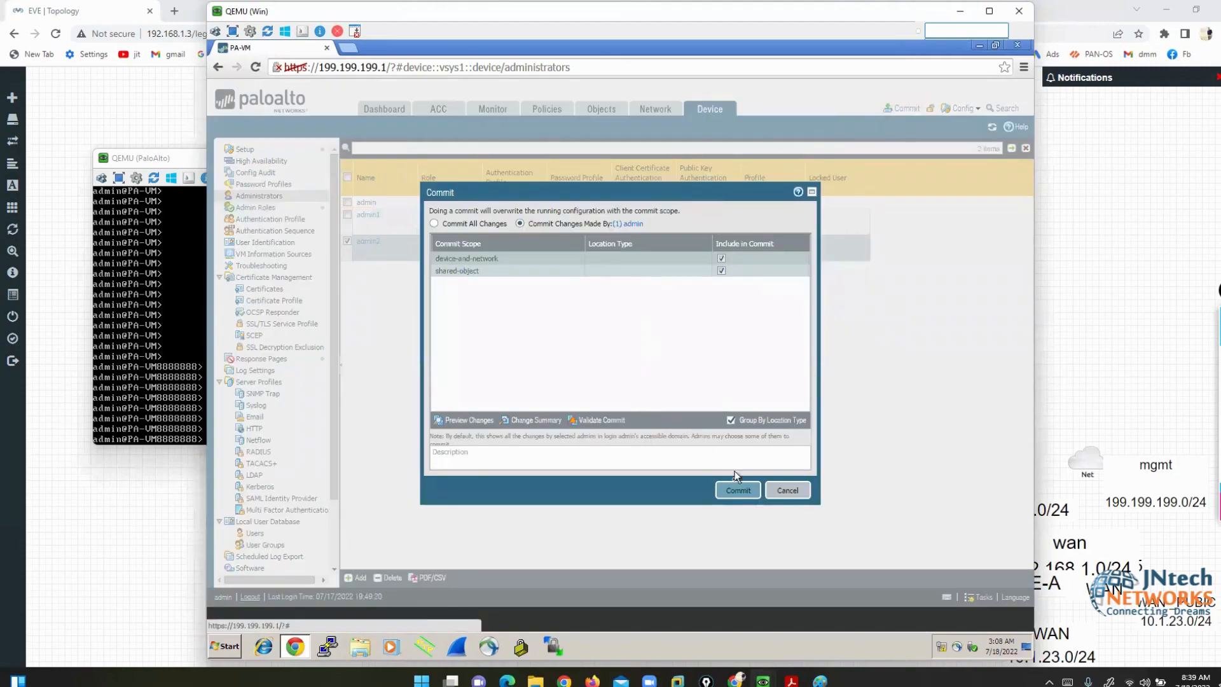
{"action": "left_click", "coordinate": [737, 494]}
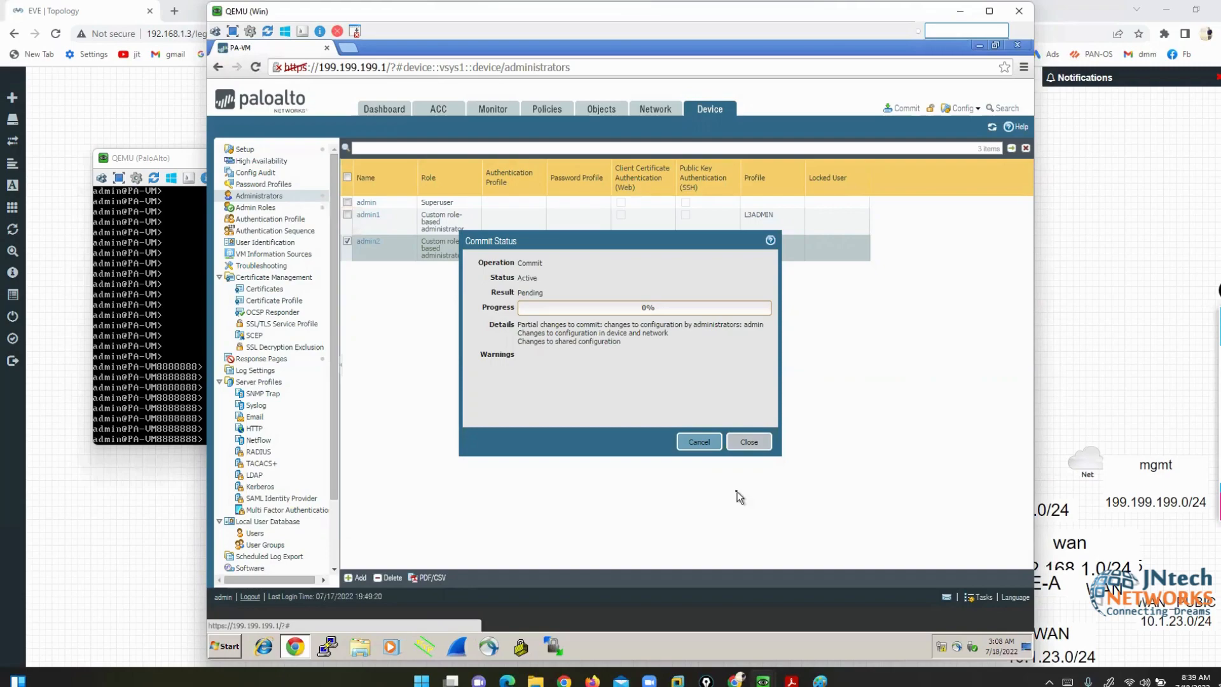
{"action": "mouse_move", "coordinate": [713, 676]}
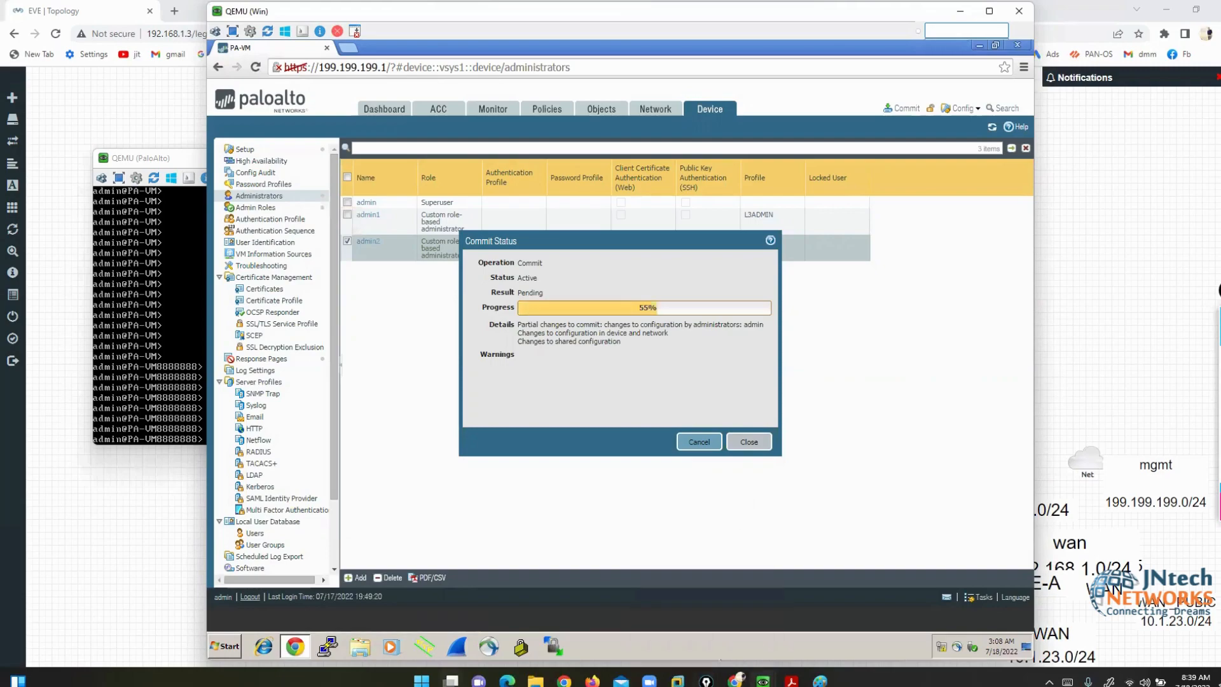
{"action": "mouse_move", "coordinate": [451, 681]}
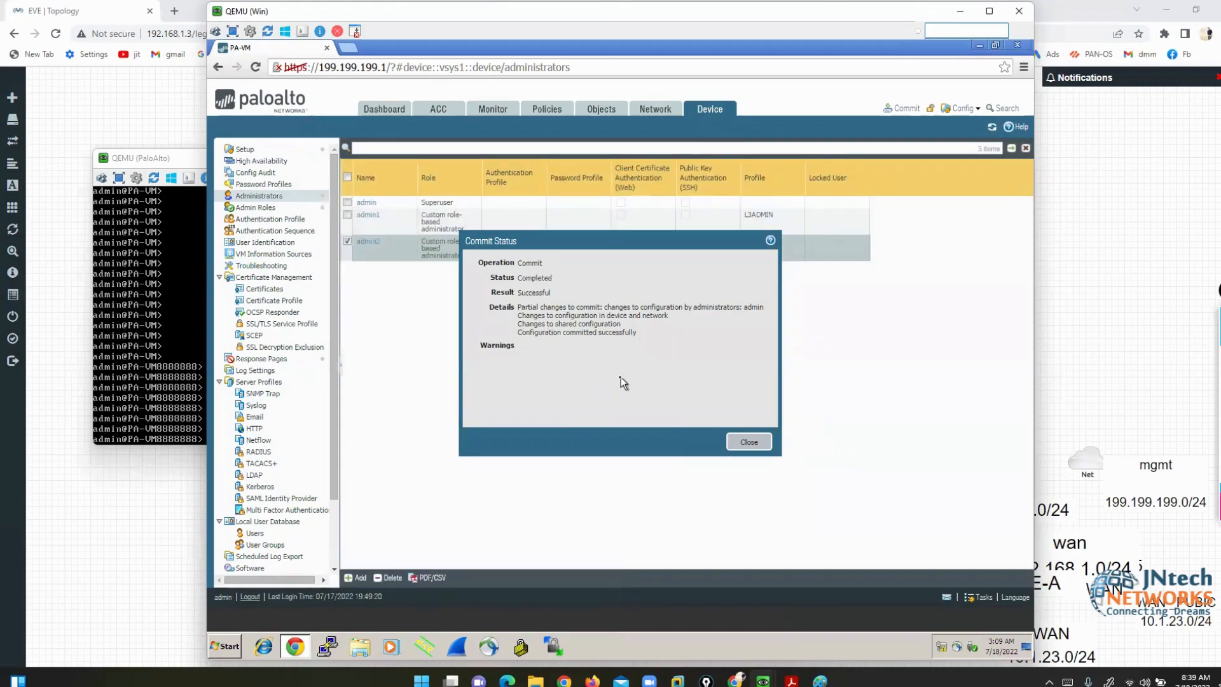
{"action": "left_click", "coordinate": [751, 441]}
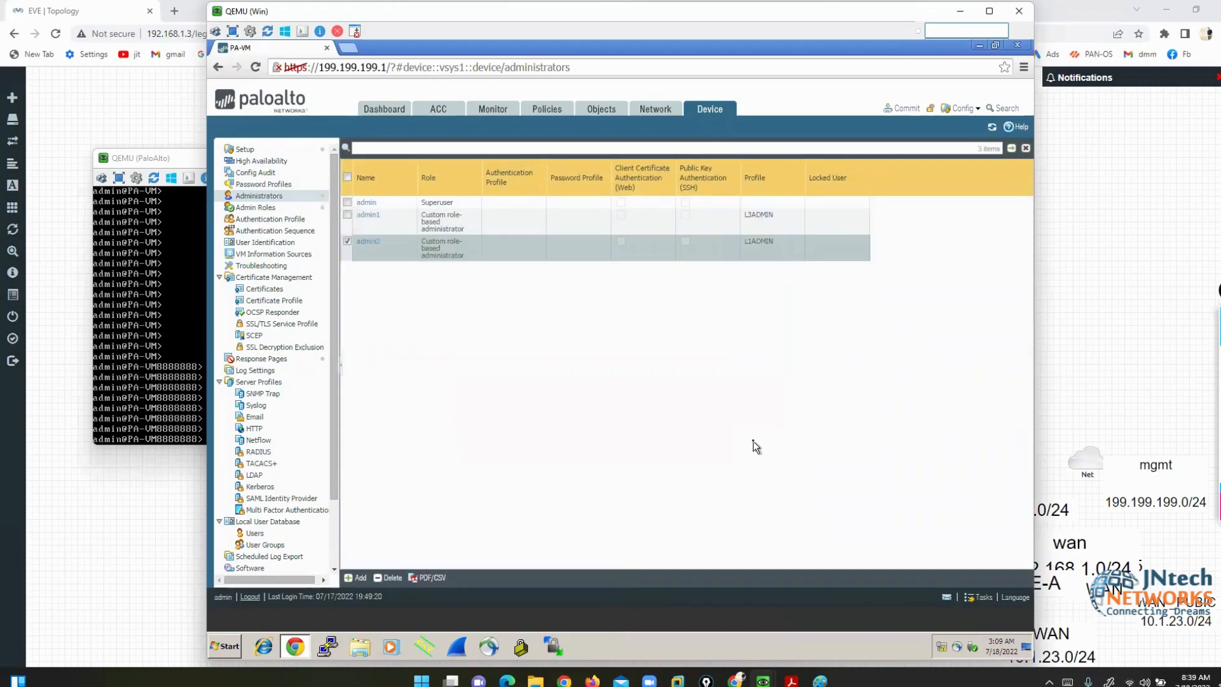
- Log out of the current session and sign in to the firewall GUI as admin1 with its password
{"action": "left_click", "coordinate": [250, 596]}
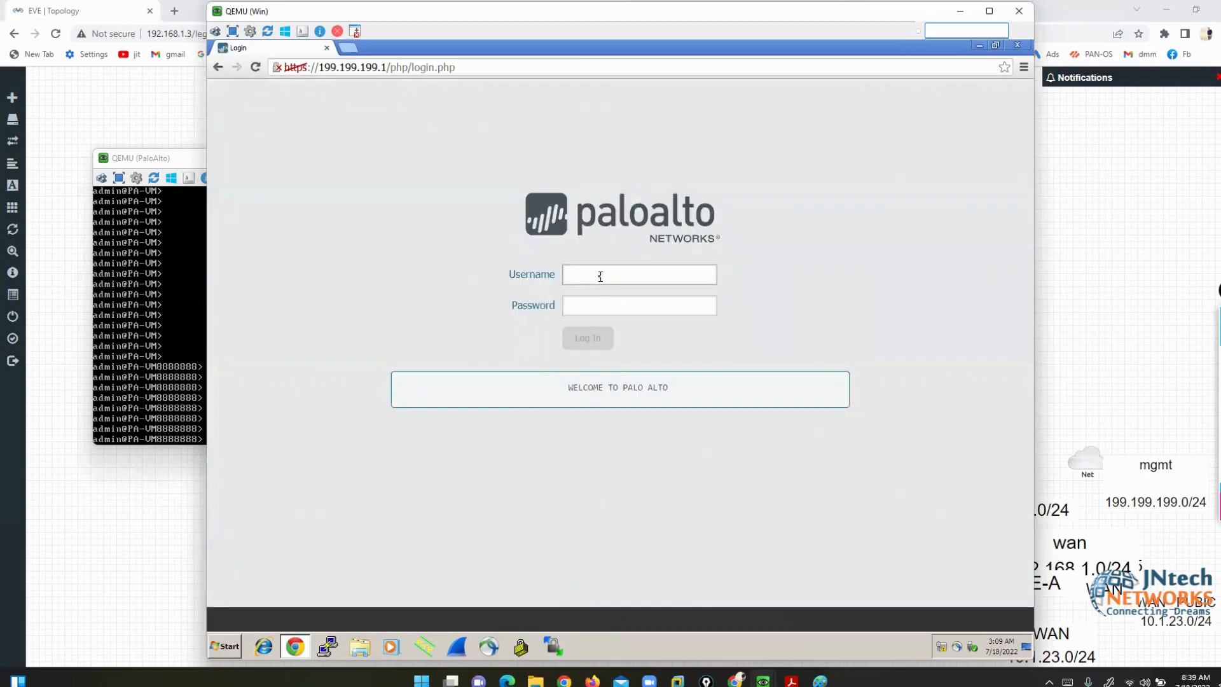
{"action": "type", "text": "admin1"}
{"action": "key", "text": "Tab"}
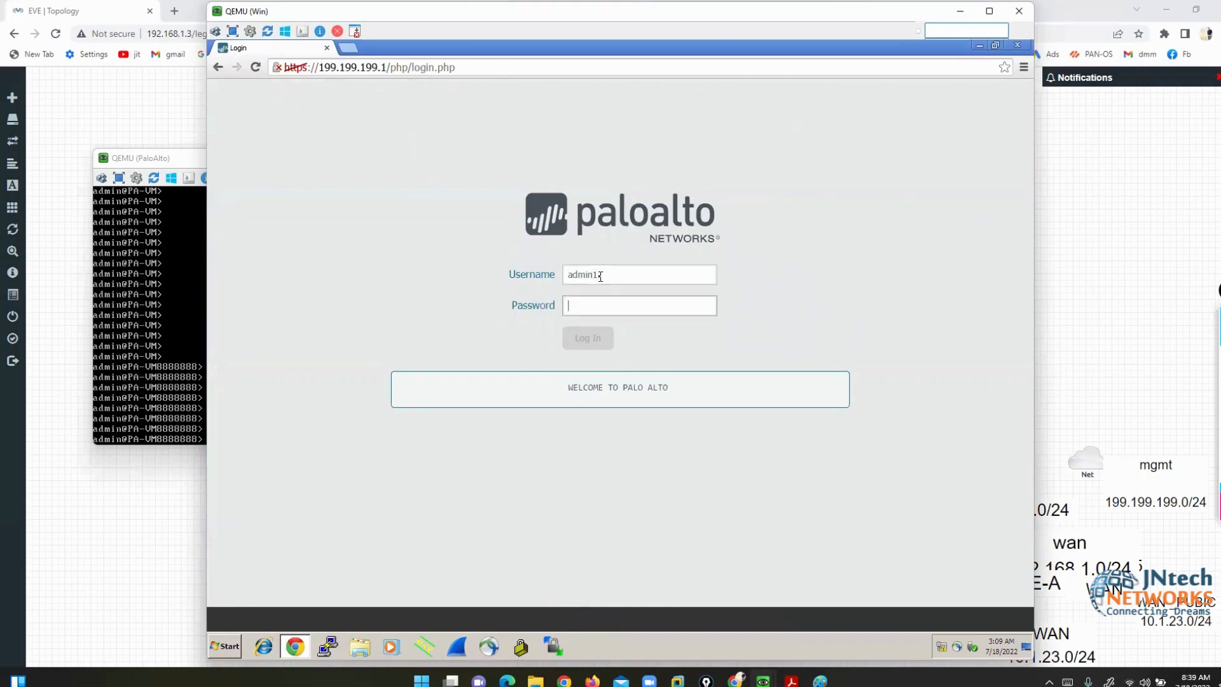
{"action": "type", "text": "123"}
{"action": "key", "text": "Return"}
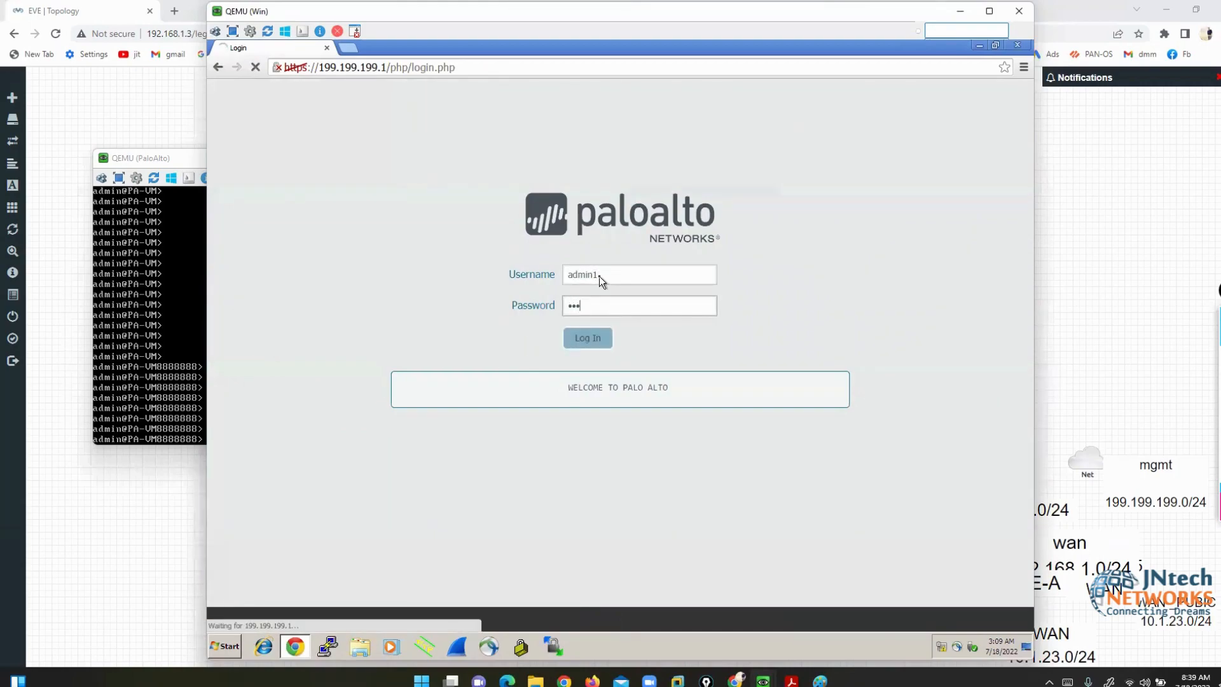
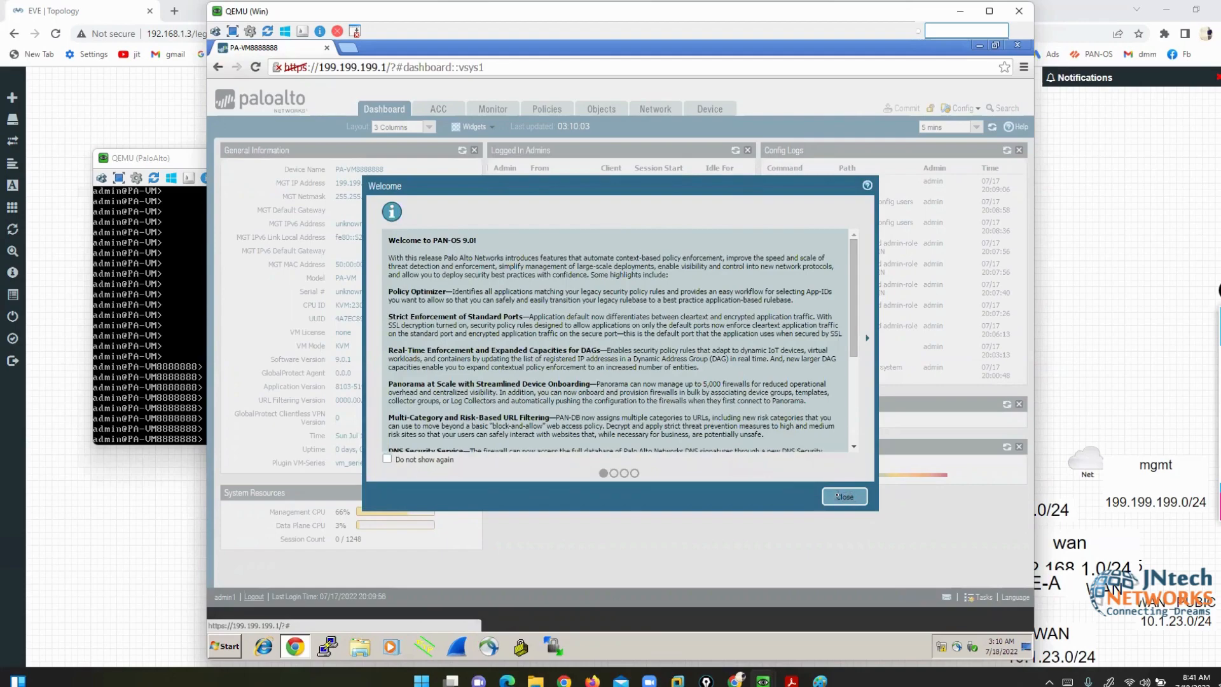
- Close the Welcome notice, view the Network > Interfaces list, then log out of the GUI
{"action": "left_click", "coordinate": [840, 496]}
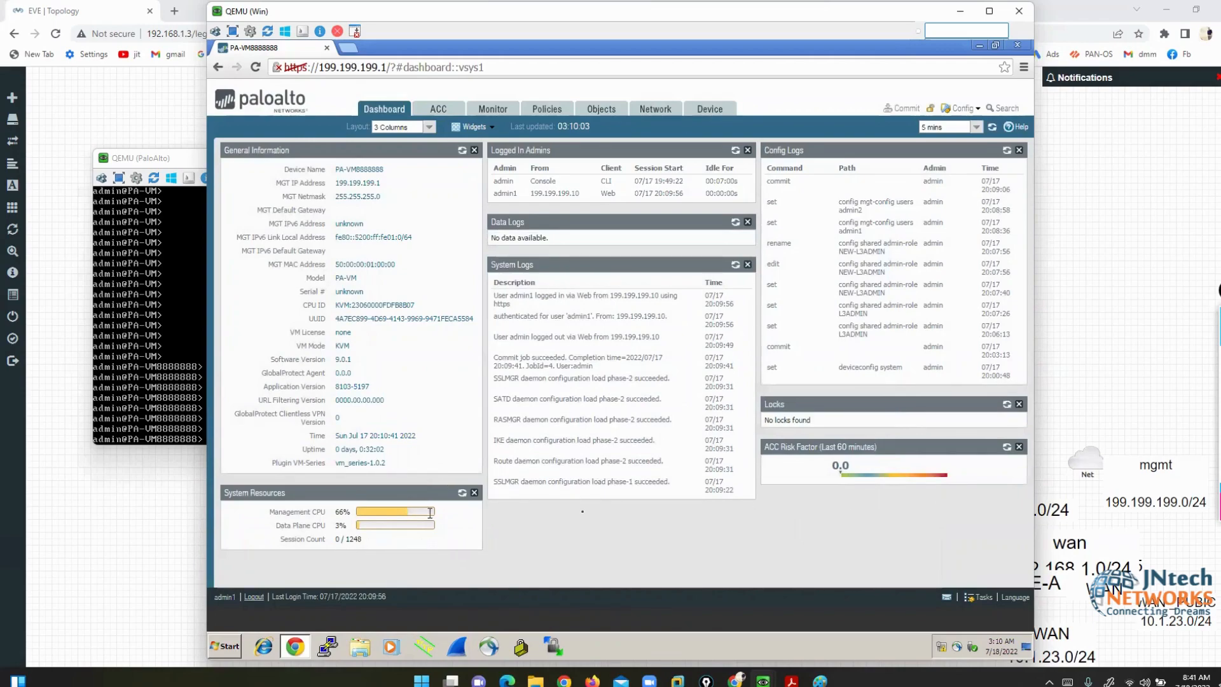
{"action": "left_click", "coordinate": [1207, 358]}
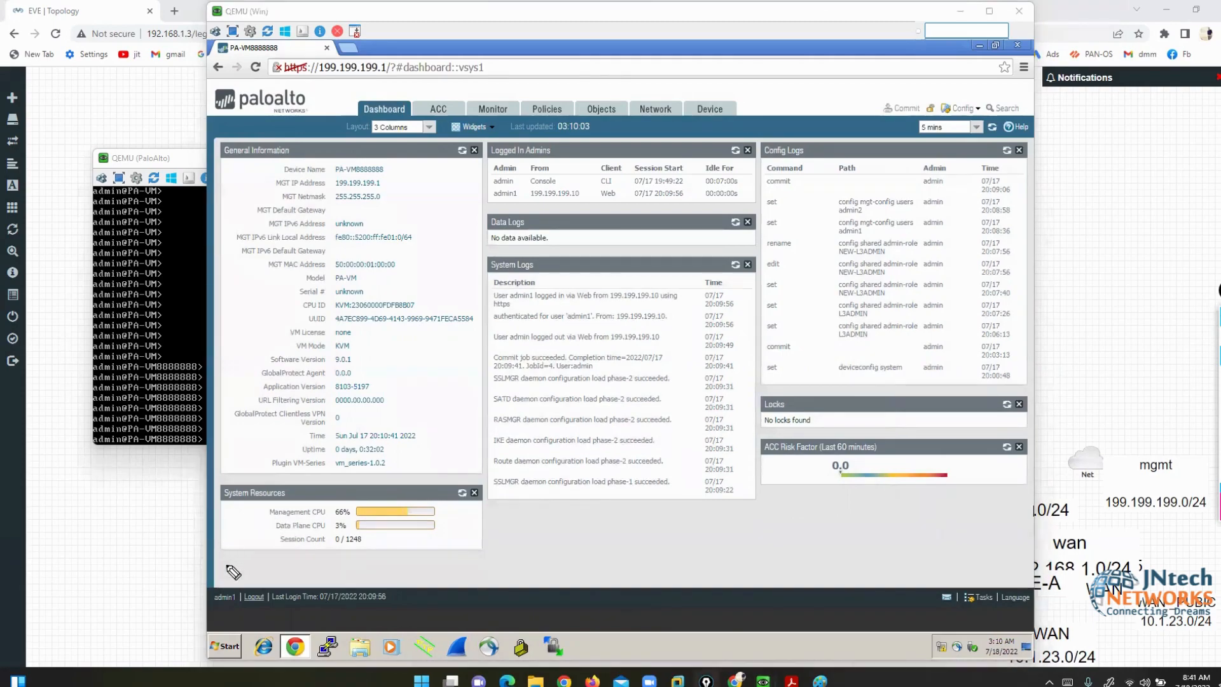
{"action": "mouse_move", "coordinate": [228, 622]}
{"action": "left_mouse_down"}
{"action": "mouse_move", "coordinate": [245, 598]}
{"action": "mouse_move", "coordinate": [199, 595]}
{"action": "mouse_move", "coordinate": [219, 622]}
{"action": "mouse_move", "coordinate": [234, 612]}
{"action": "left_mouse_up"}
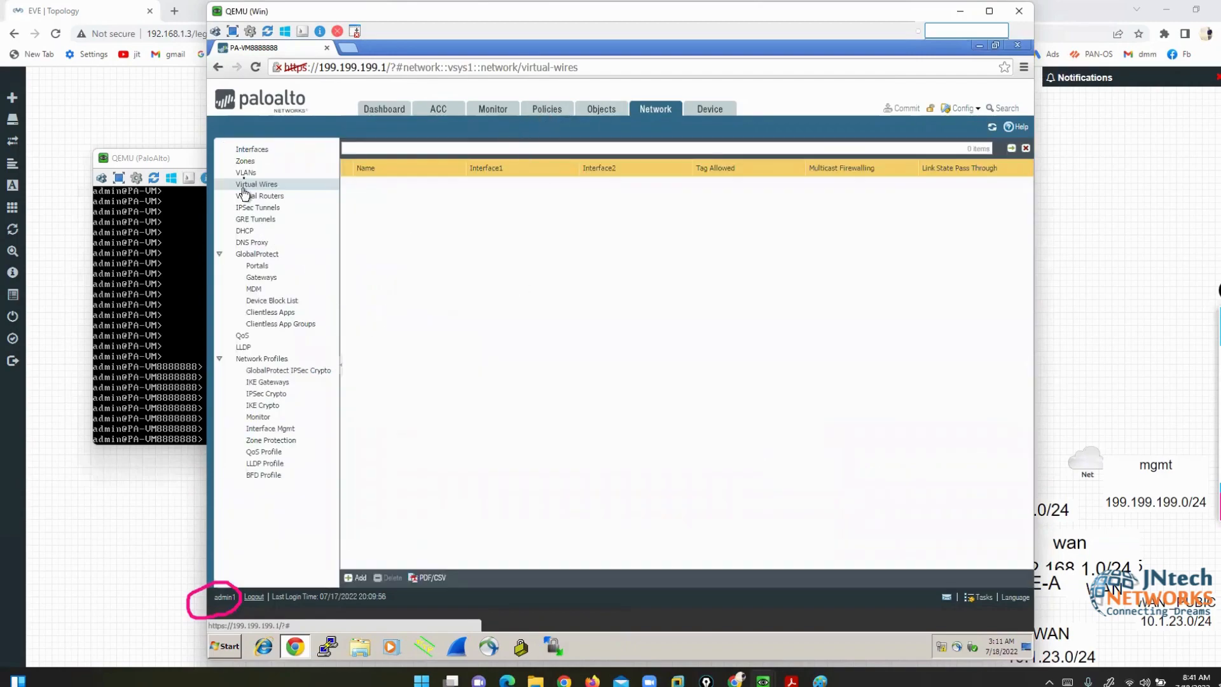
{"action": "left_click", "coordinate": [253, 151]}
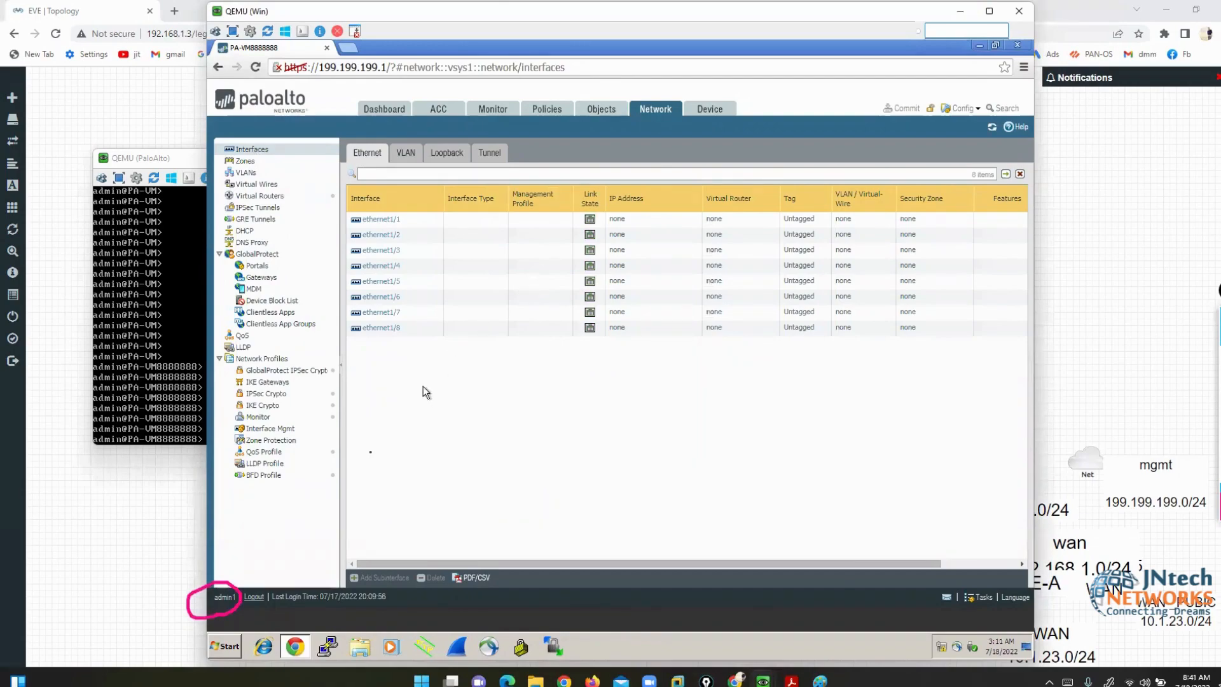
{"action": "left_click", "coordinate": [254, 598]}
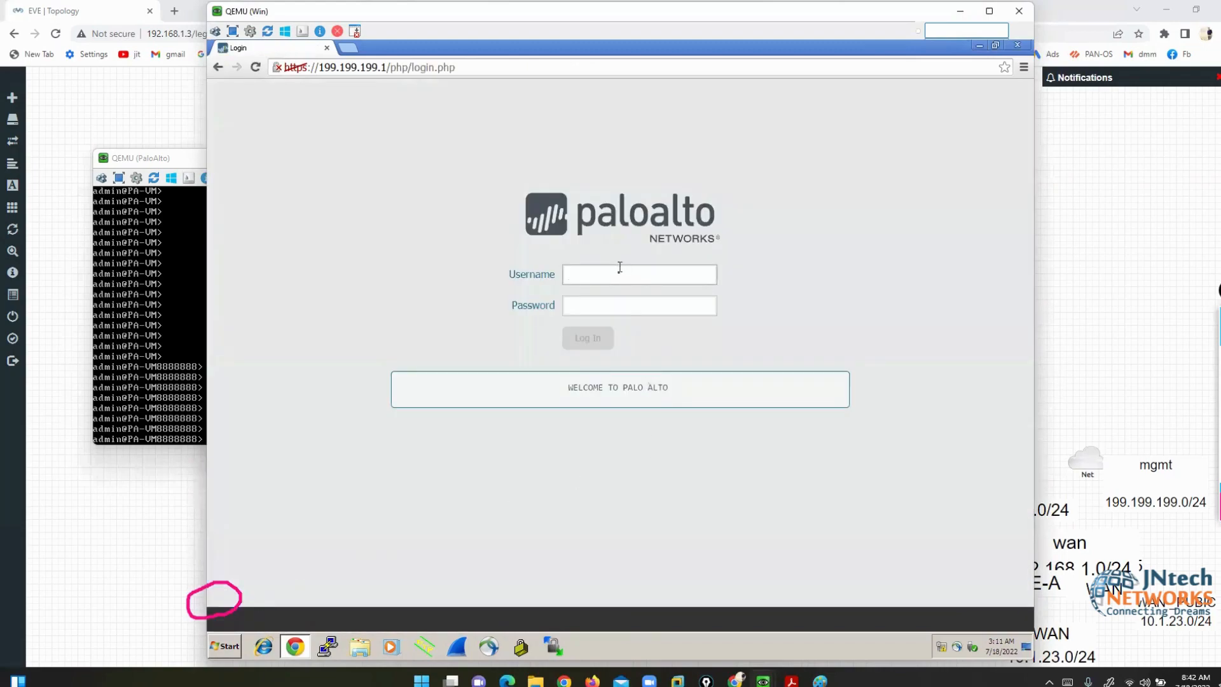
- Sign in to the firewall GUI as admin2 with its password
{"action": "left_click", "coordinate": [619, 274]}
{"action": "type", "text": "admin2"}
{"action": "key", "text": "Tab"}
{"action": "type", "text": "***"}
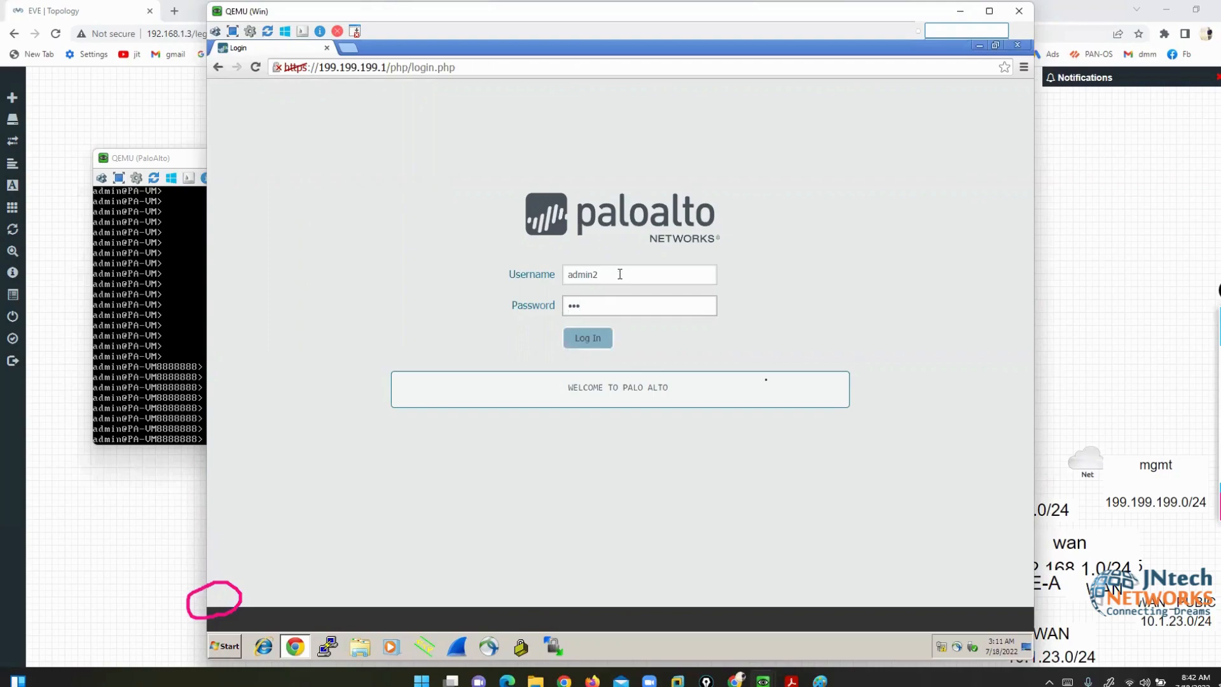
{"action": "left_click", "coordinate": [590, 338]}
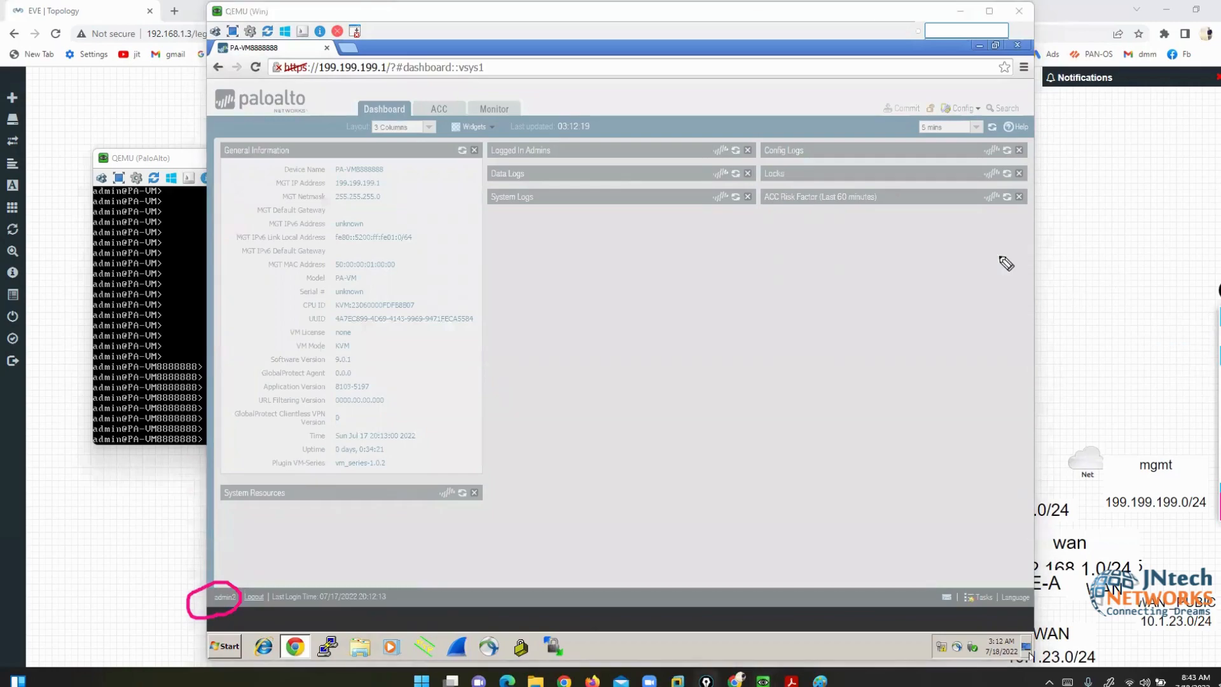
- Let admin2's restricted dashboard load and close its Welcome notice
{"action": "mouse_move", "coordinate": [348, 100]}
{"action": "left_mouse_down"}
{"action": "mouse_move", "coordinate": [395, 121]}
{"action": "mouse_move", "coordinate": [528, 120]}
{"action": "mouse_move", "coordinate": [495, 86]}
{"action": "mouse_move", "coordinate": [391, 90]}
{"action": "mouse_move", "coordinate": [335, 110]}
{"action": "left_mouse_up"}
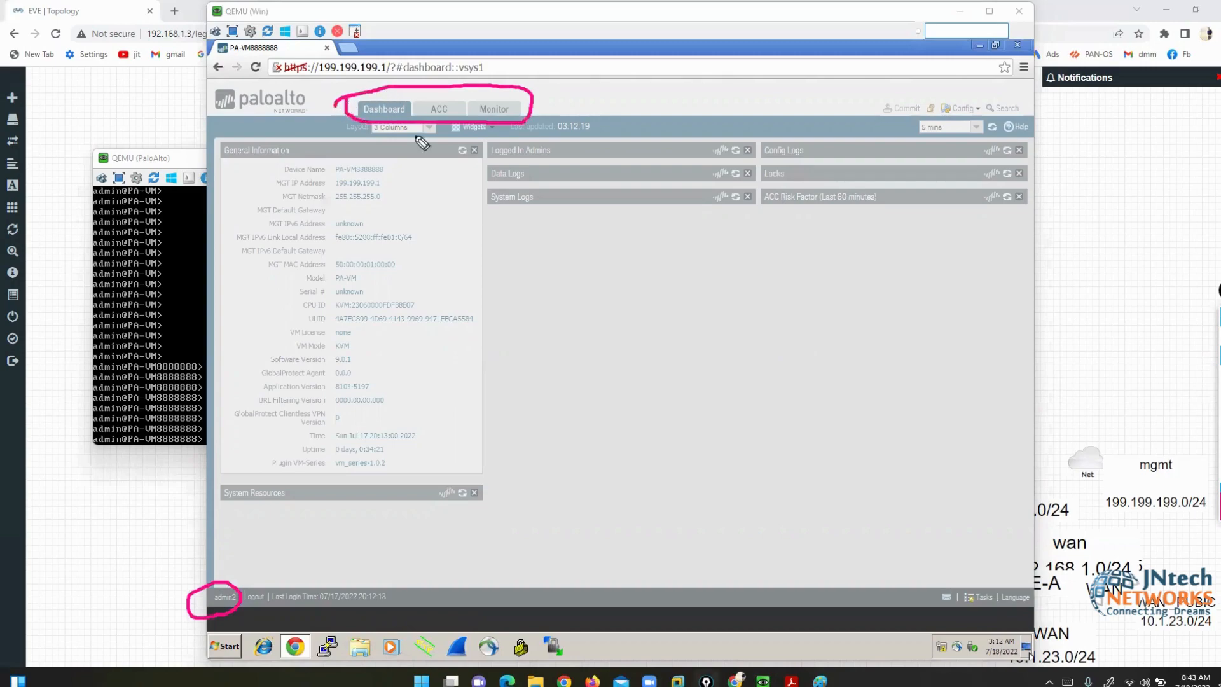
{"action": "mouse_move", "coordinate": [525, 91]}
{"action": "left_mouse_down"}
{"action": "mouse_move", "coordinate": [528, 127]}
{"action": "mouse_move", "coordinate": [835, 133]}
{"action": "mouse_move", "coordinate": [837, 100]}
{"action": "mouse_move", "coordinate": [525, 93]}
{"action": "left_mouse_up"}
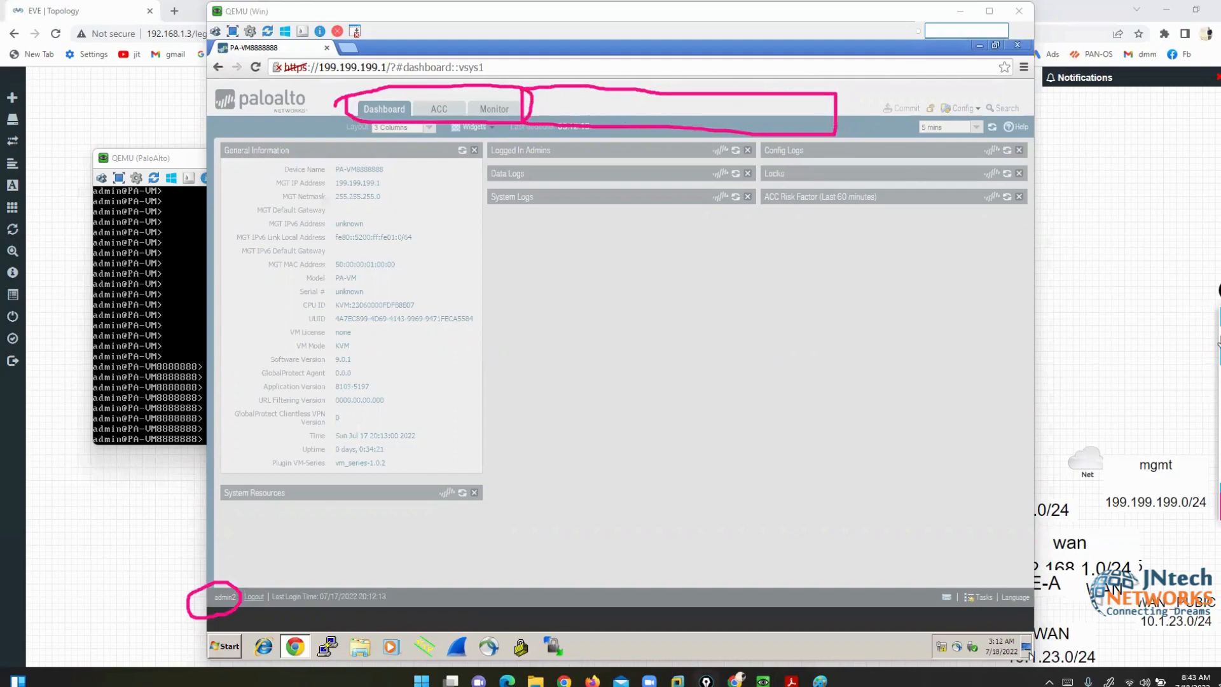
{"action": "left_click", "coordinate": [1219, 439]}
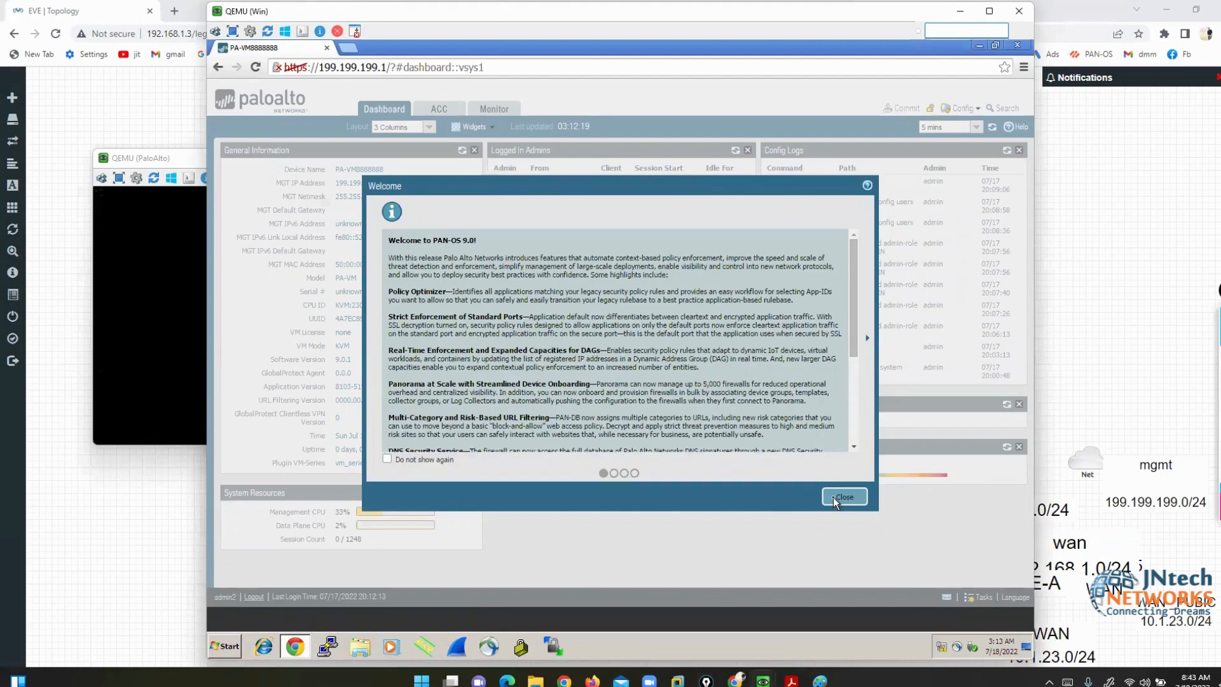
{"action": "left_click", "coordinate": [835, 502]}
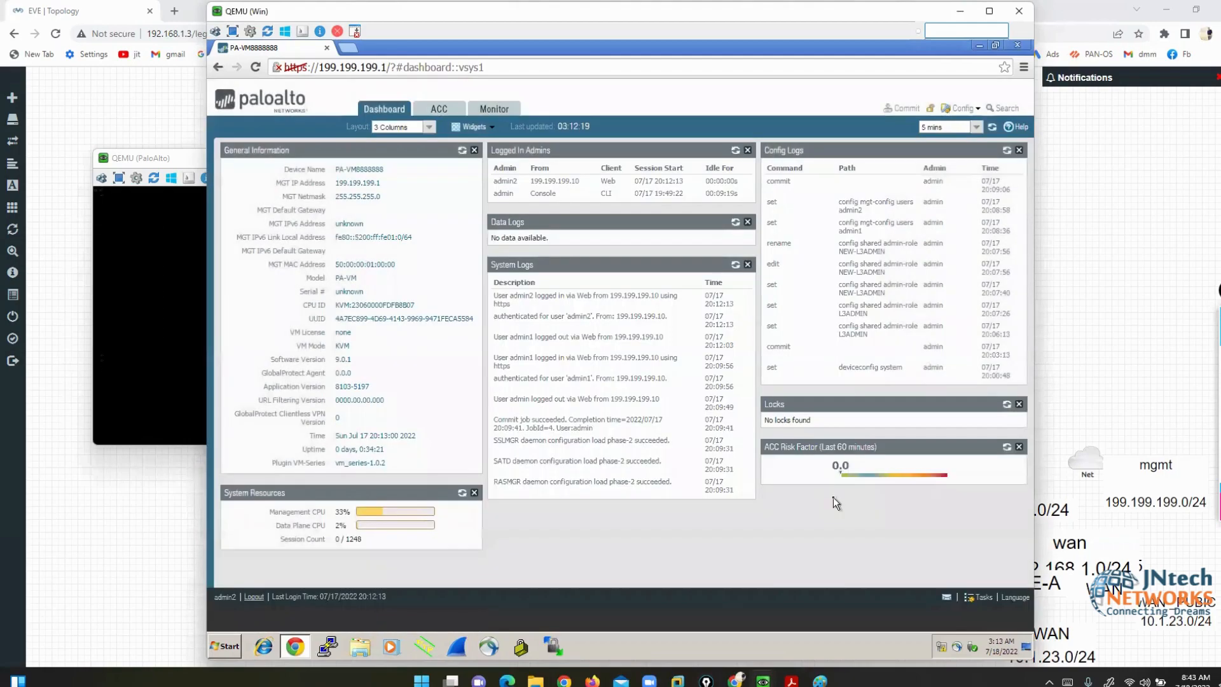
- Log out admin2 and sign back in as admin with the default password
{"action": "left_click", "coordinate": [253, 599]}
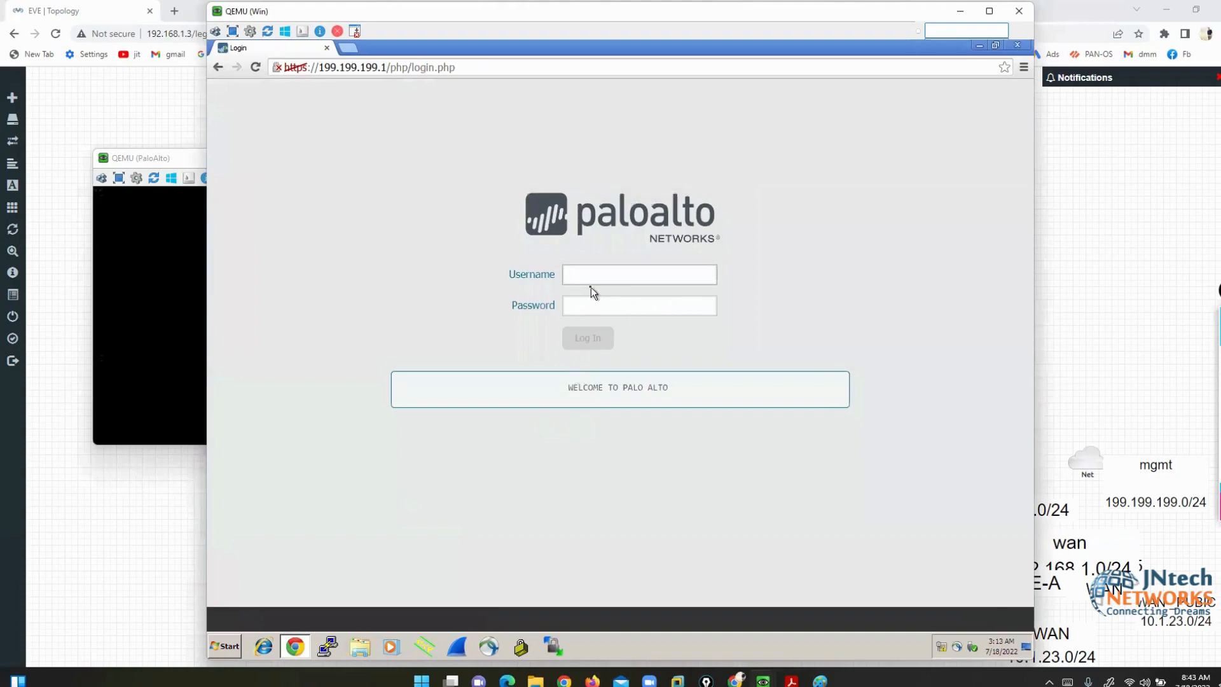
{"action": "type", "text": "admin"}
{"action": "key", "text": "Tab"}
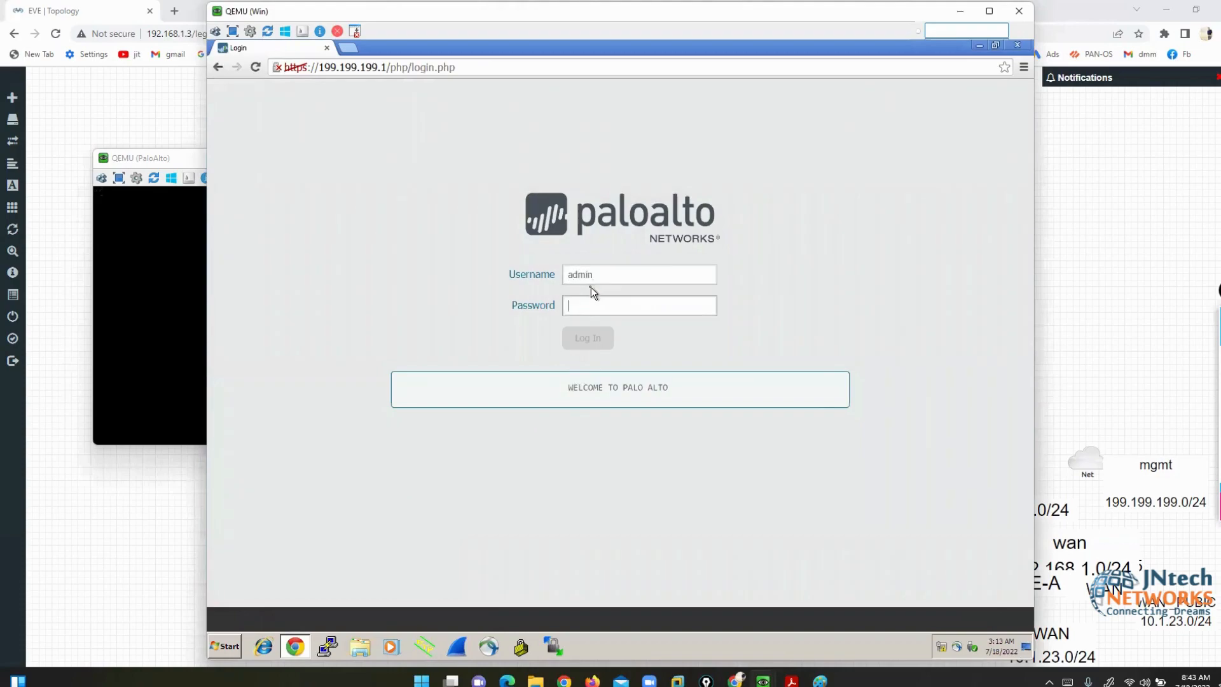
{"action": "type", "text": "ad"}
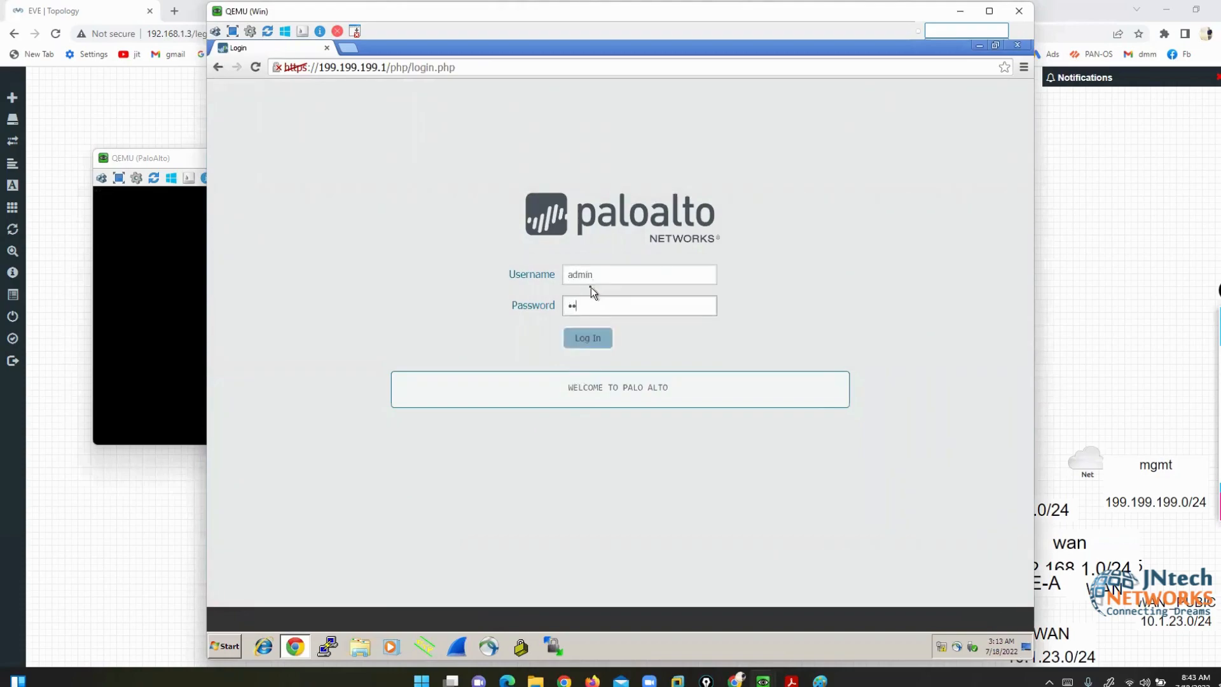
{"action": "type", "text": "min"}
{"action": "key", "text": "Return"}
- Acknowledge the default-password warning and close the Welcome notice
{"action": "mouse_move", "coordinate": [14, 673]}
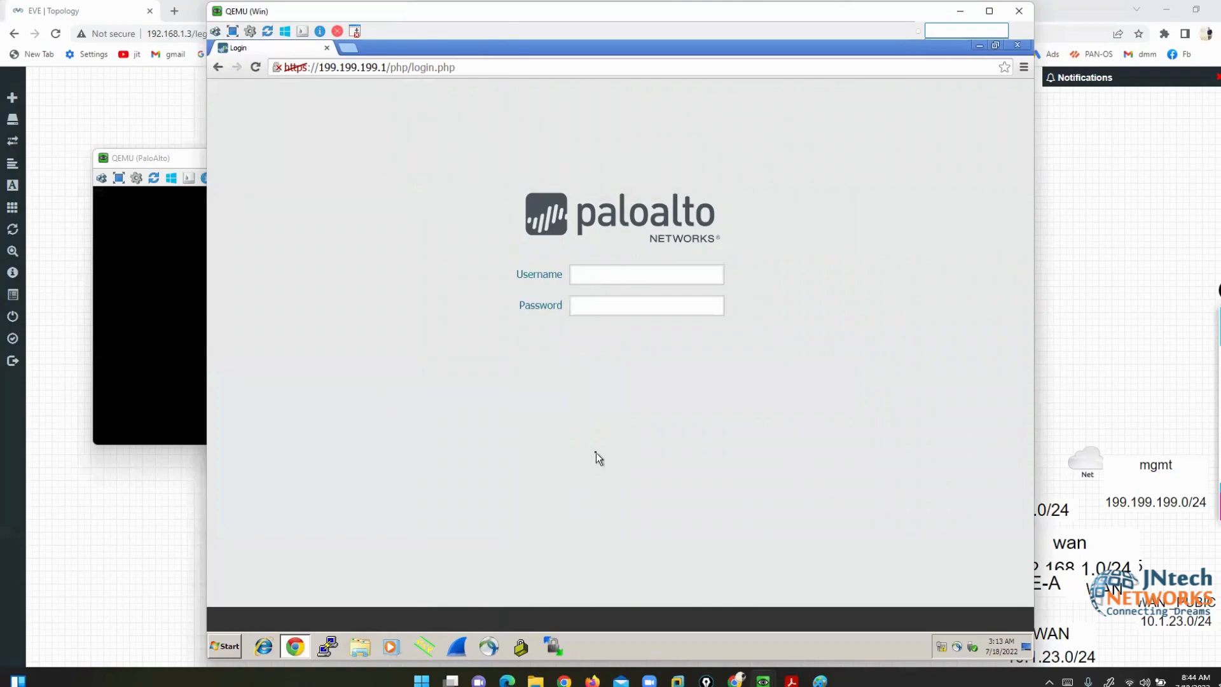
{"action": "left_click", "coordinate": [699, 161]}
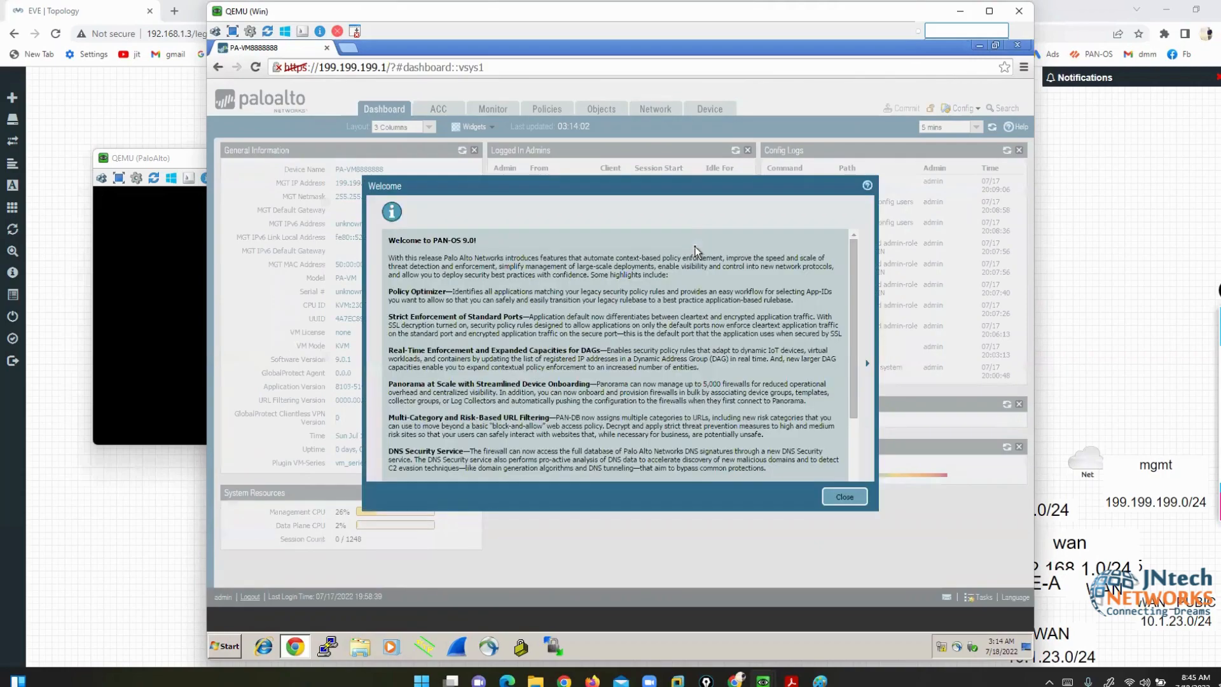
{"action": "left_click", "coordinate": [841, 497]}
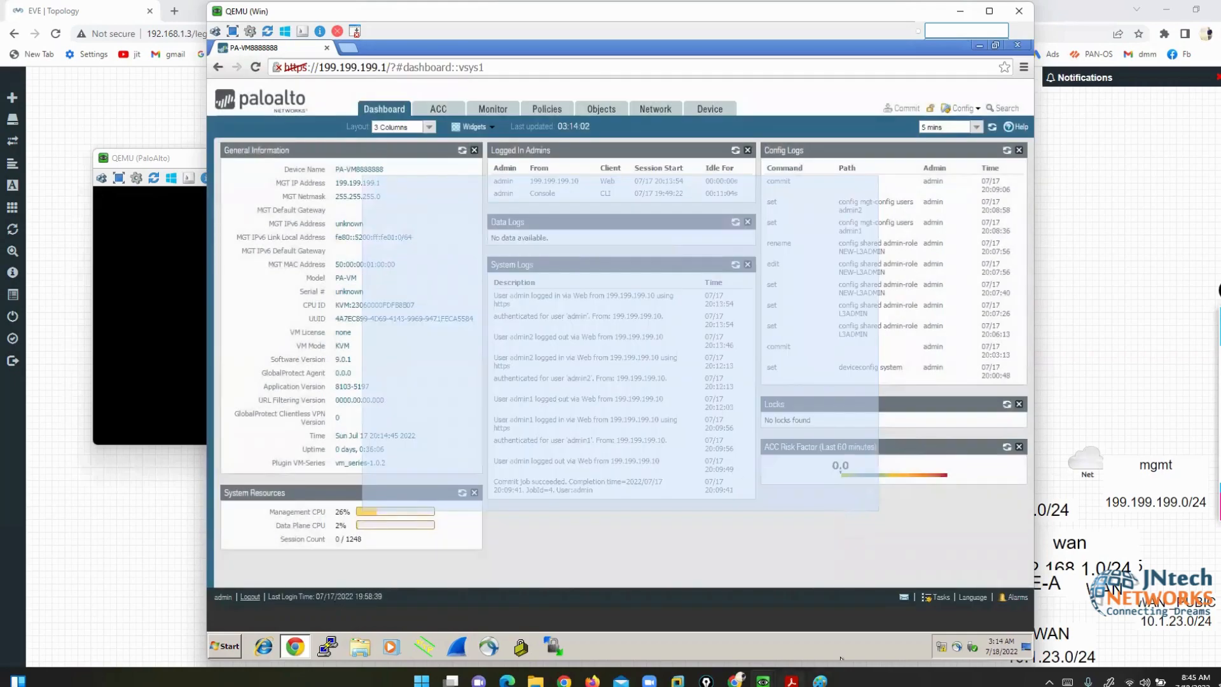
- Review the DNS Configuration slide on page 22 of the Acrobat lab guide
{"action": "left_click", "coordinate": [792, 680]}
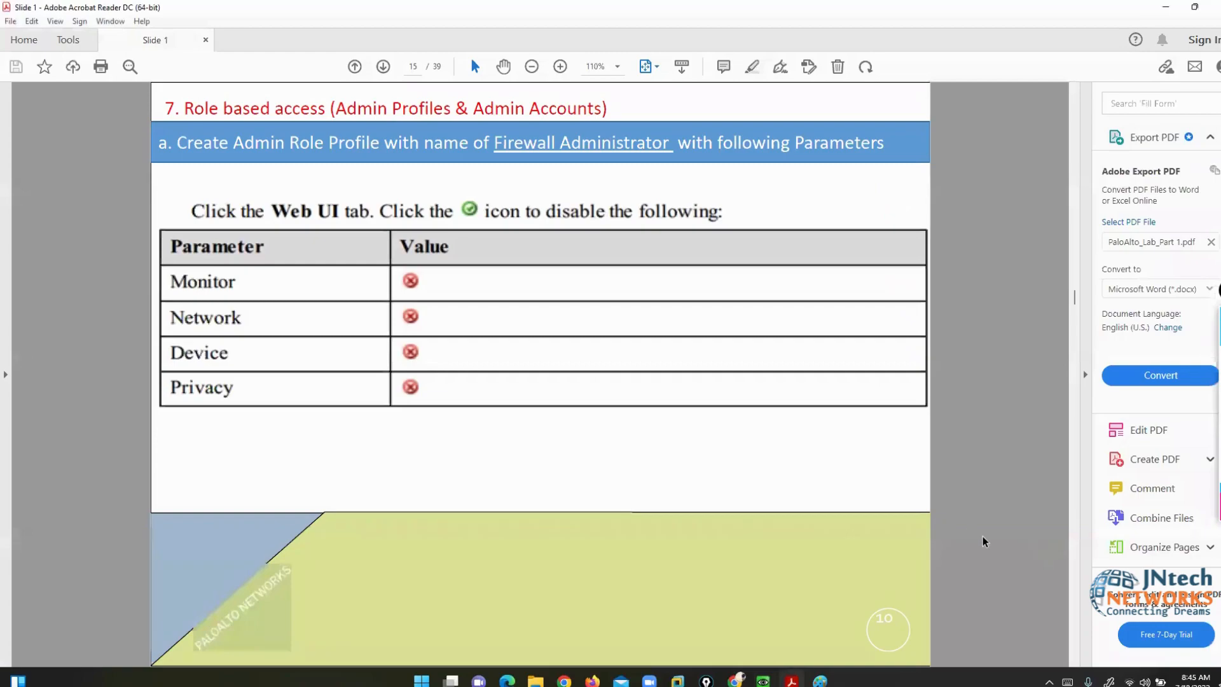
{"action": "scroll", "coordinate": [984, 542], "scroll_direction": "down", "scroll_amount": 6}
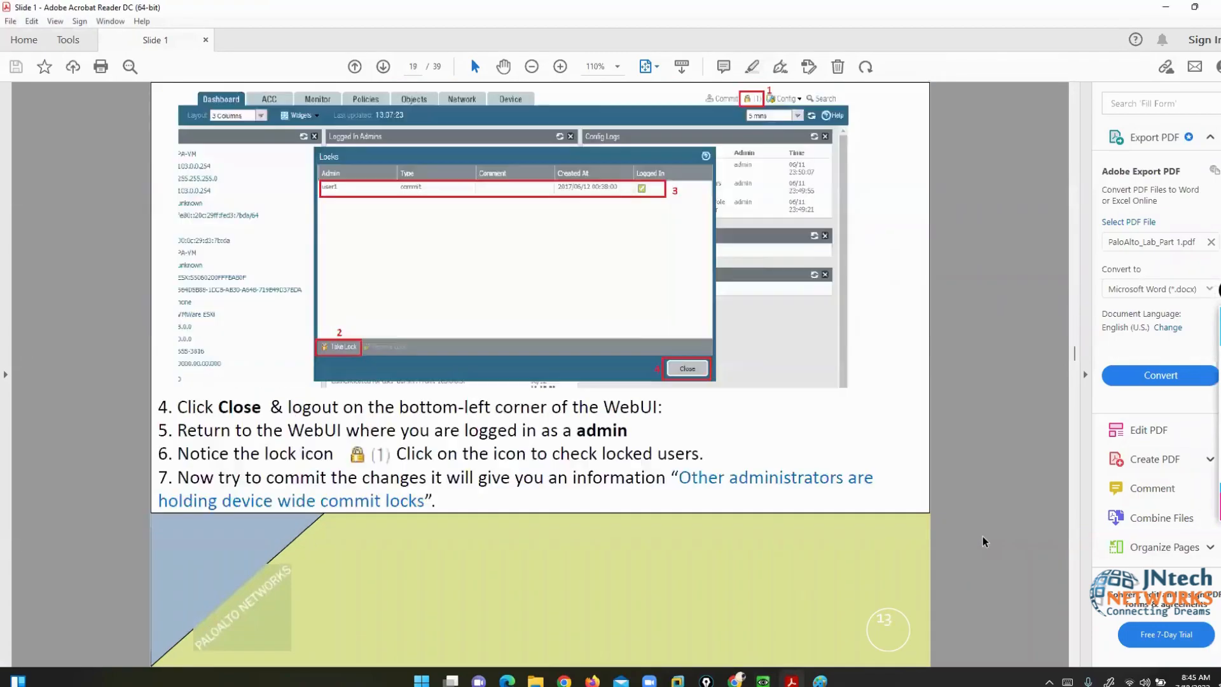
{"action": "scroll", "coordinate": [984, 541], "scroll_direction": "down", "scroll_amount": 2}
{"action": "scroll", "coordinate": [984, 541], "scroll_direction": "up", "scroll_amount": 1}
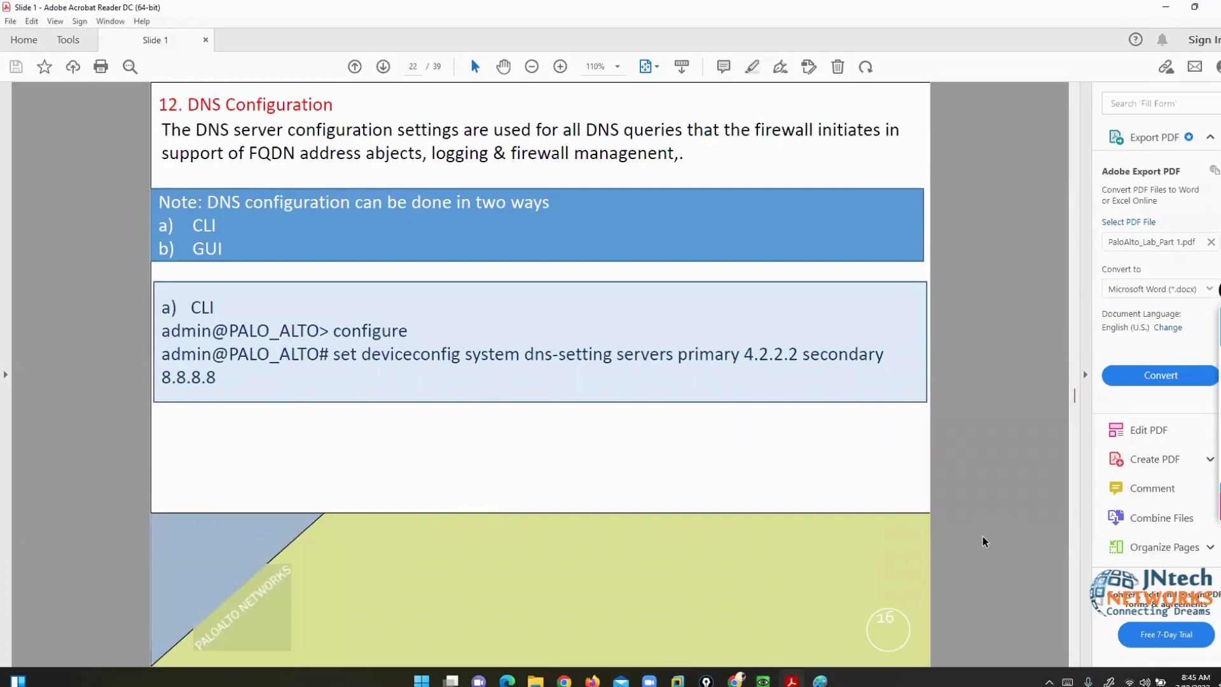
- Bring the PAN-OS web dashboard window back to the front from the QEMU taskbar previews
{"action": "mouse_move", "coordinate": [763, 680]}
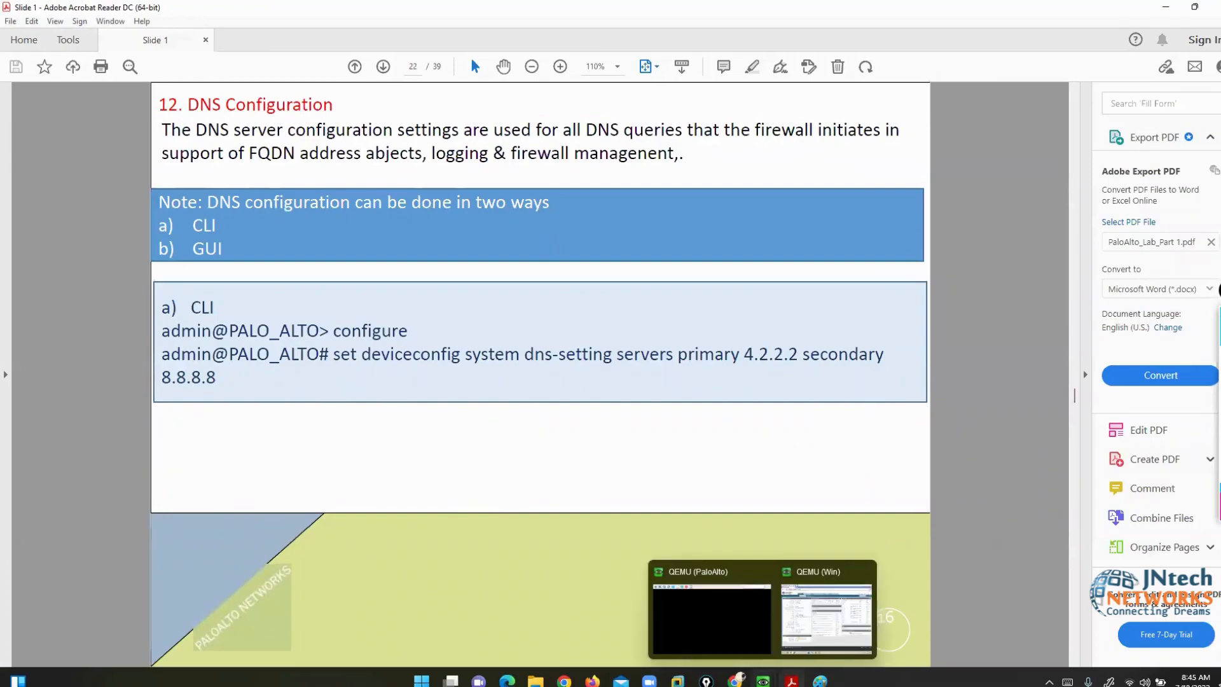
{"action": "left_click", "coordinate": [715, 624]}
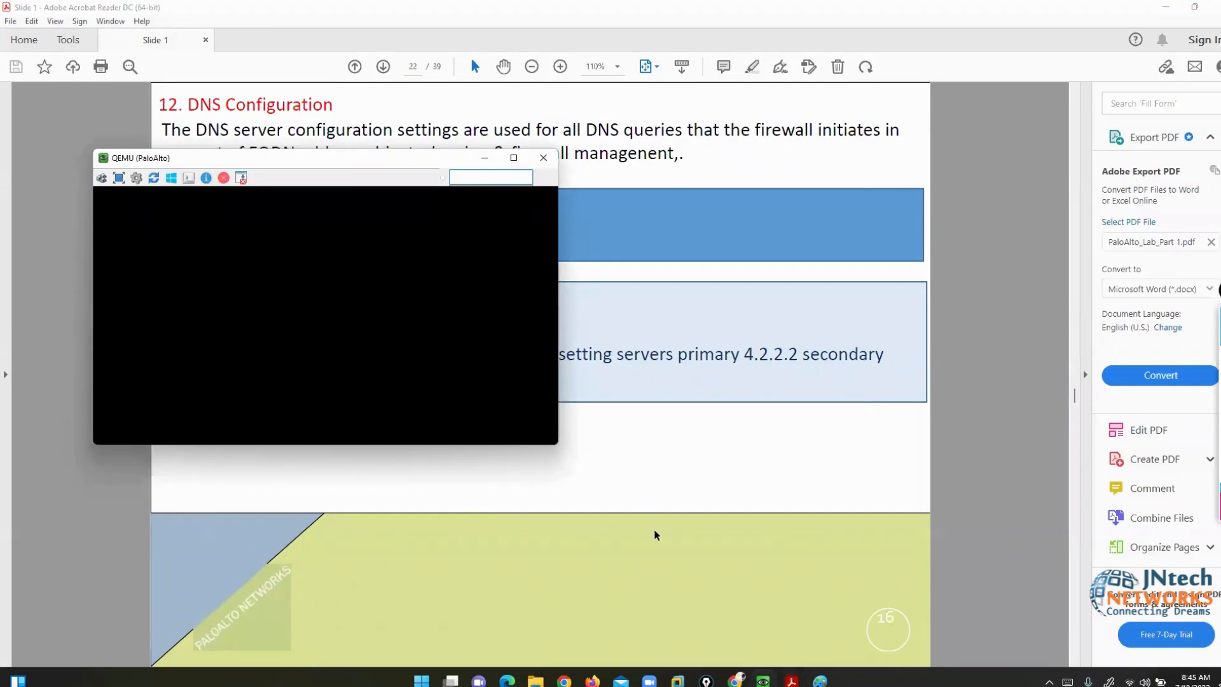
{"action": "mouse_move", "coordinate": [763, 680]}
{"action": "left_click", "coordinate": [819, 633]}
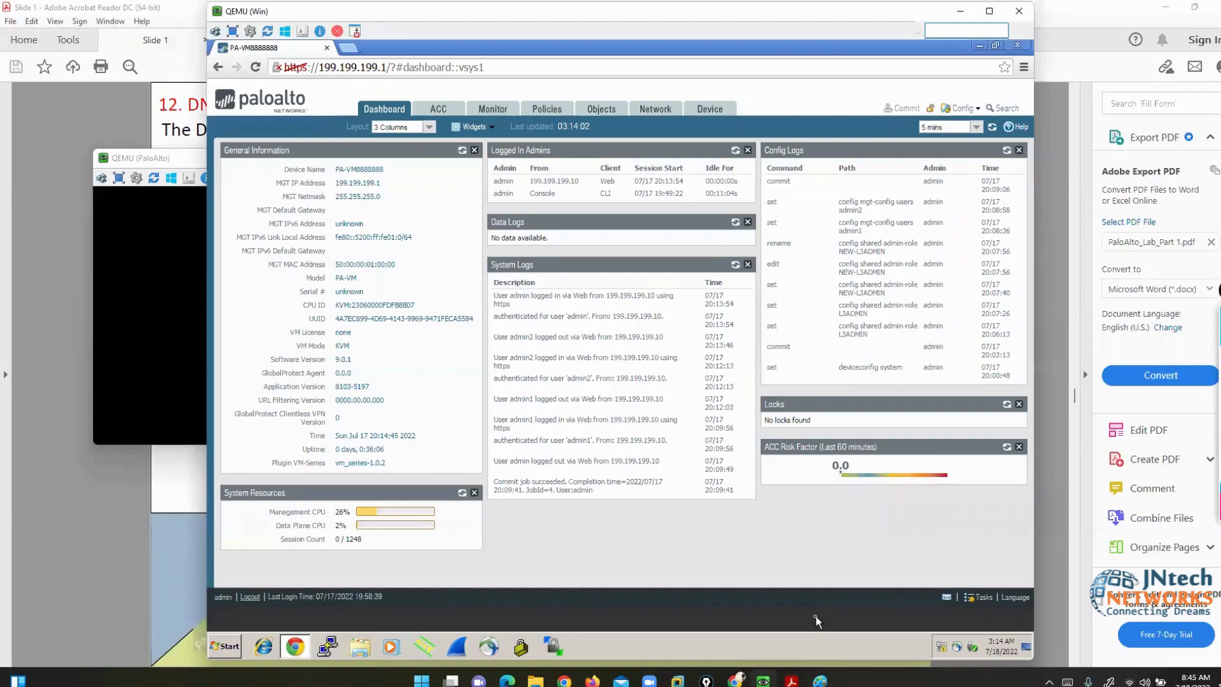
- Open the editable Services settings under Device > Setup
{"action": "left_click", "coordinate": [710, 111]}
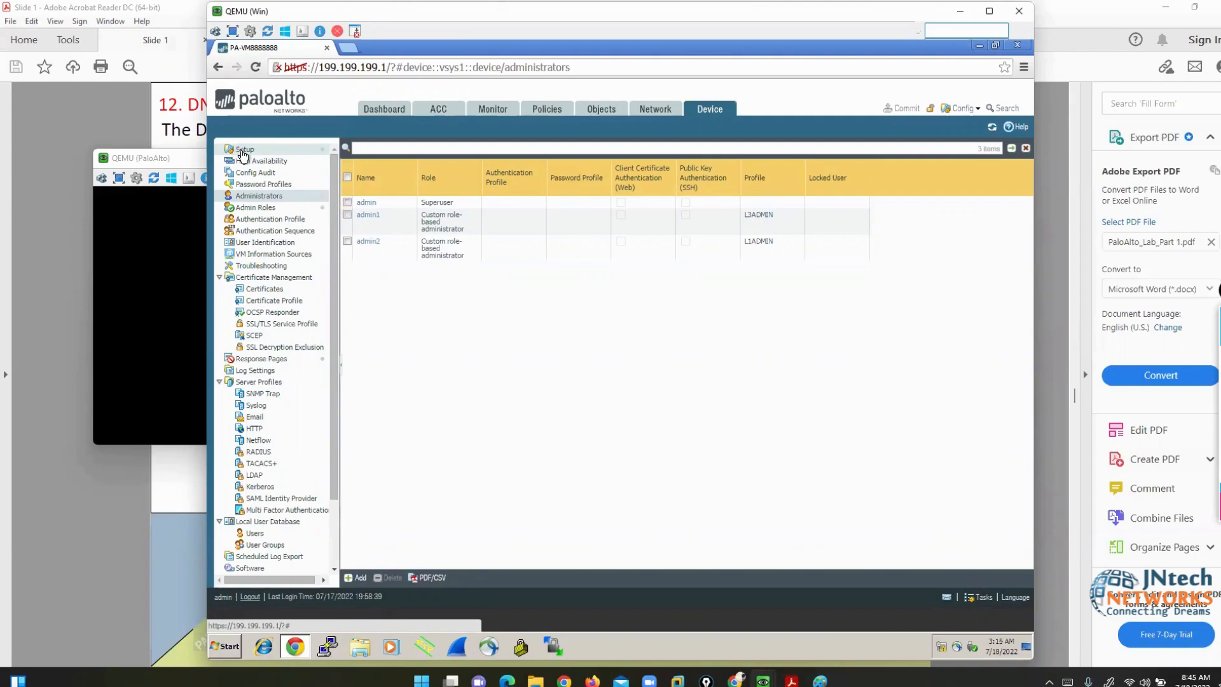
{"action": "left_click", "coordinate": [243, 153]}
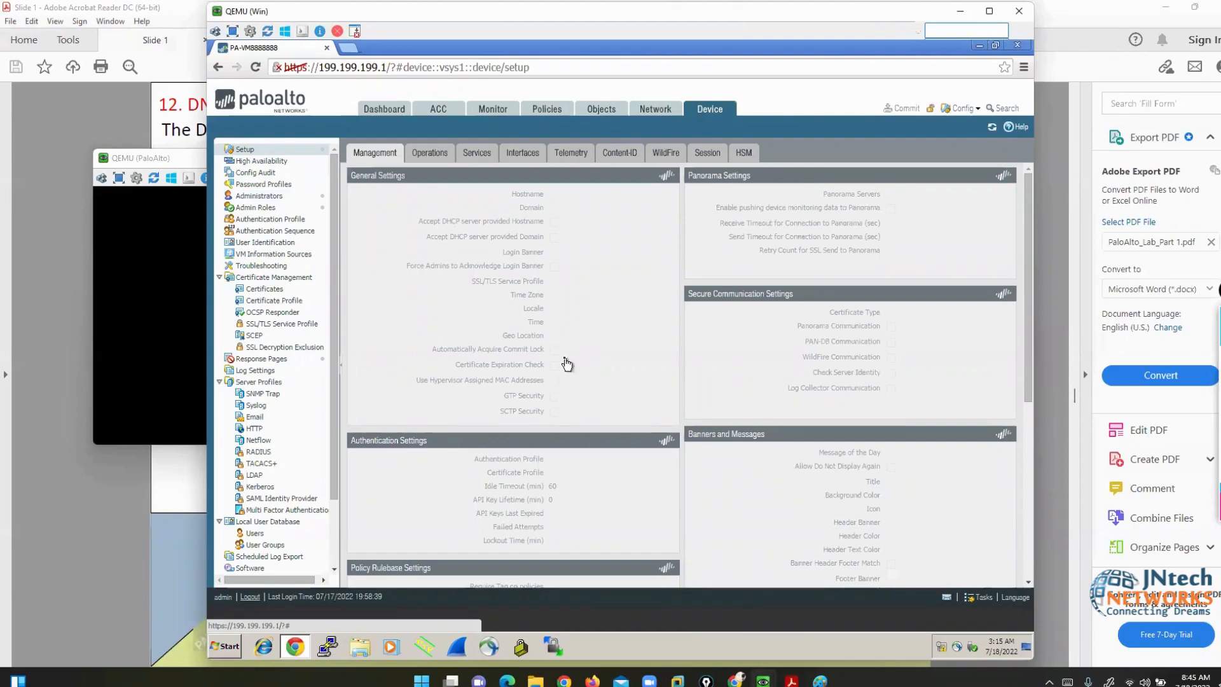
{"action": "left_click", "coordinate": [478, 156]}
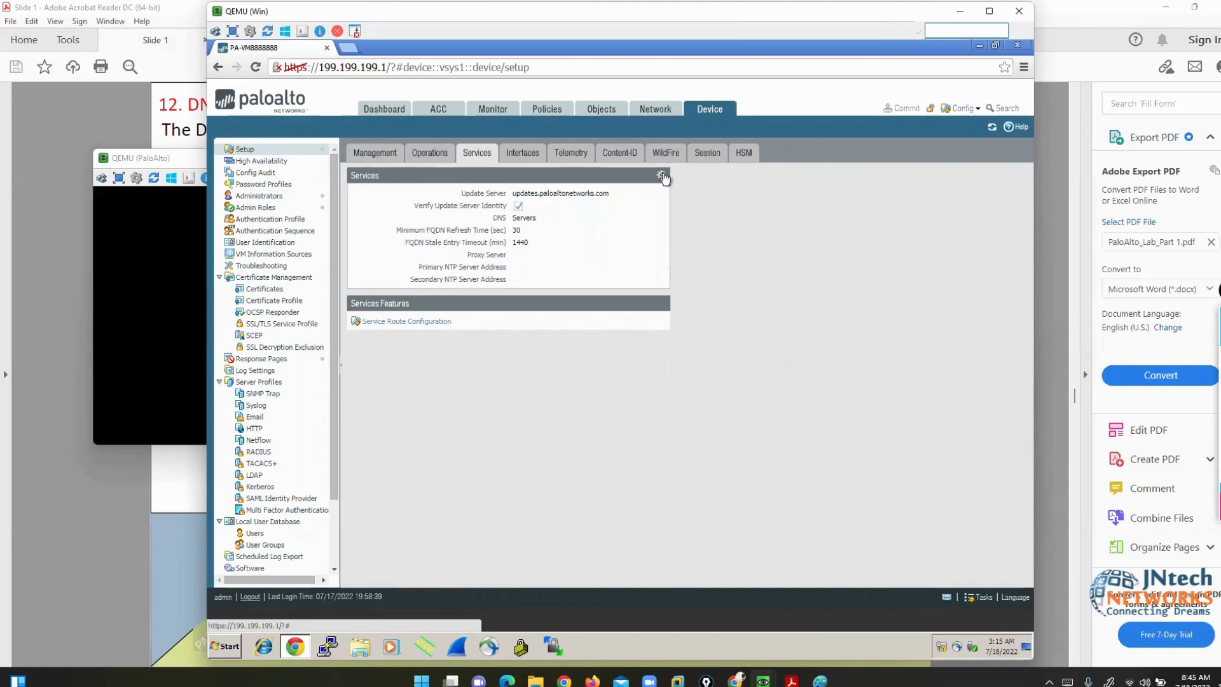
{"action": "left_click", "coordinate": [661, 176]}
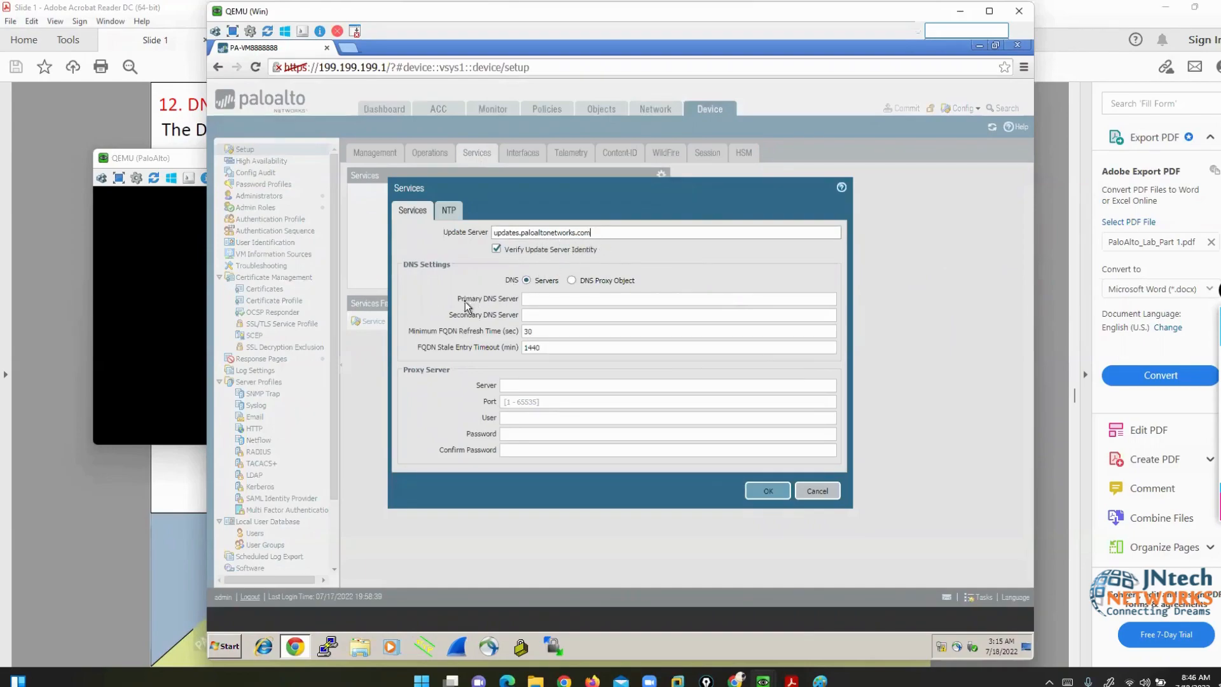
- Enter primary DNS 199.199.199.100 and secondary DNS 8.8.8.8, then view the NTP settings
{"action": "left_click_drag", "start_coordinate": [458, 299], "coordinate": [531, 314]}
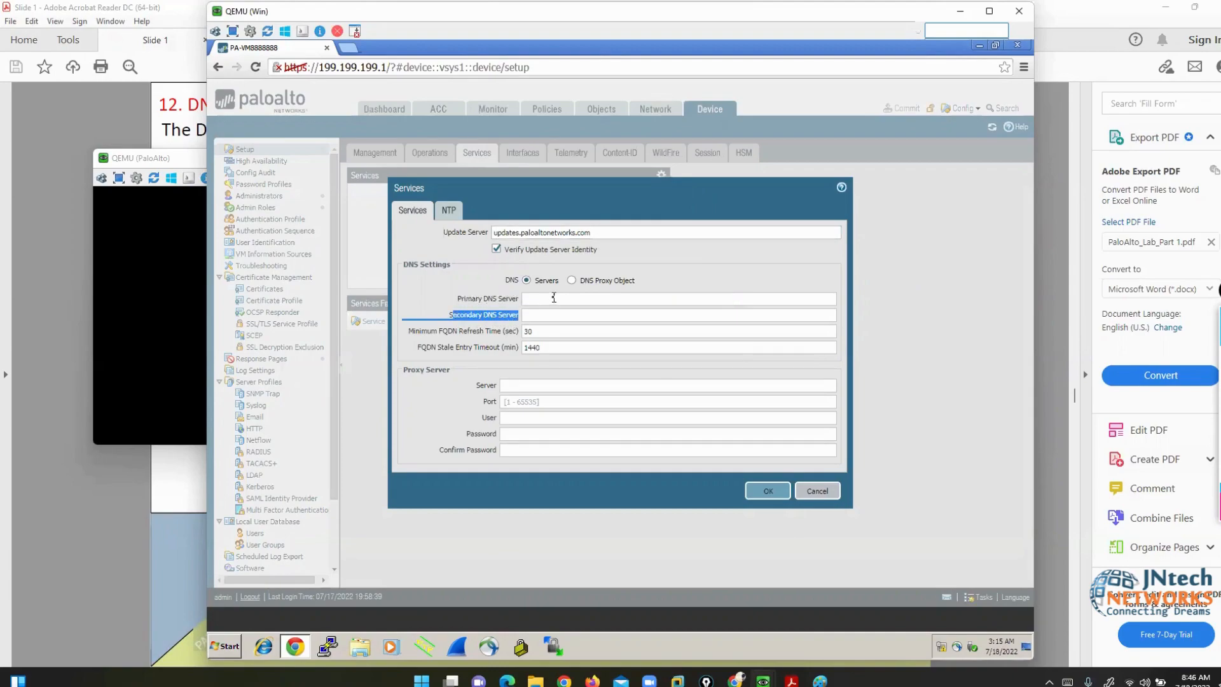
{"action": "left_click", "coordinate": [554, 298]}
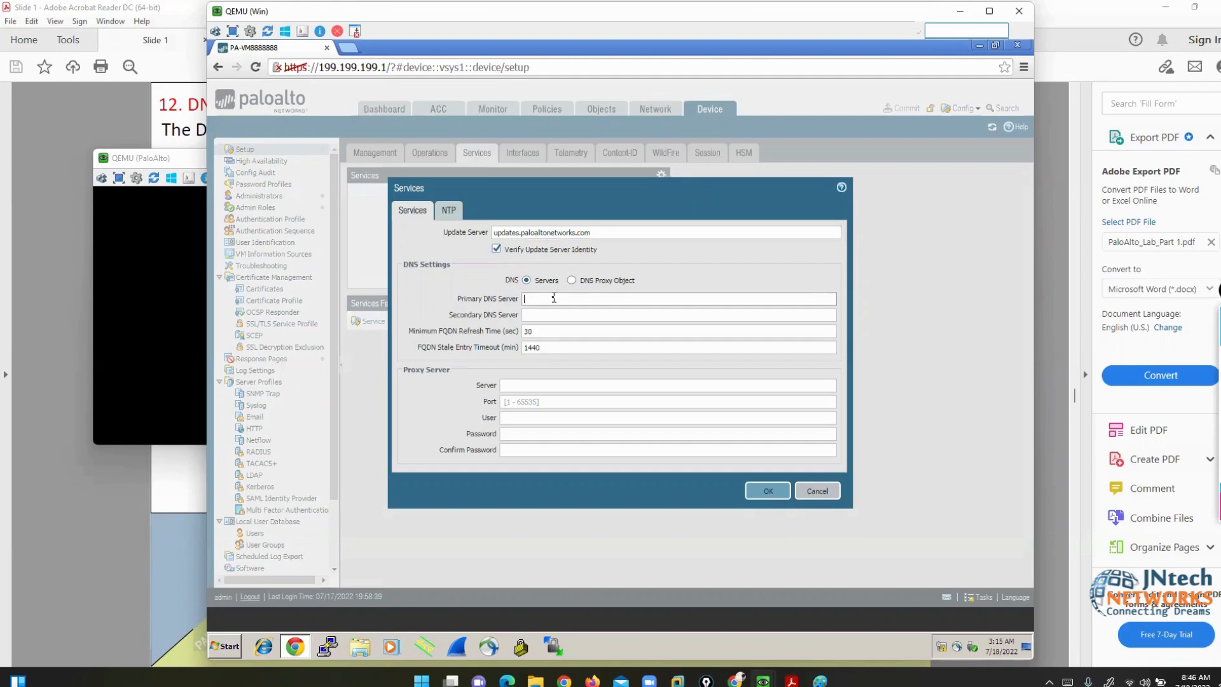
{"action": "type", "text": "199.199.1"}
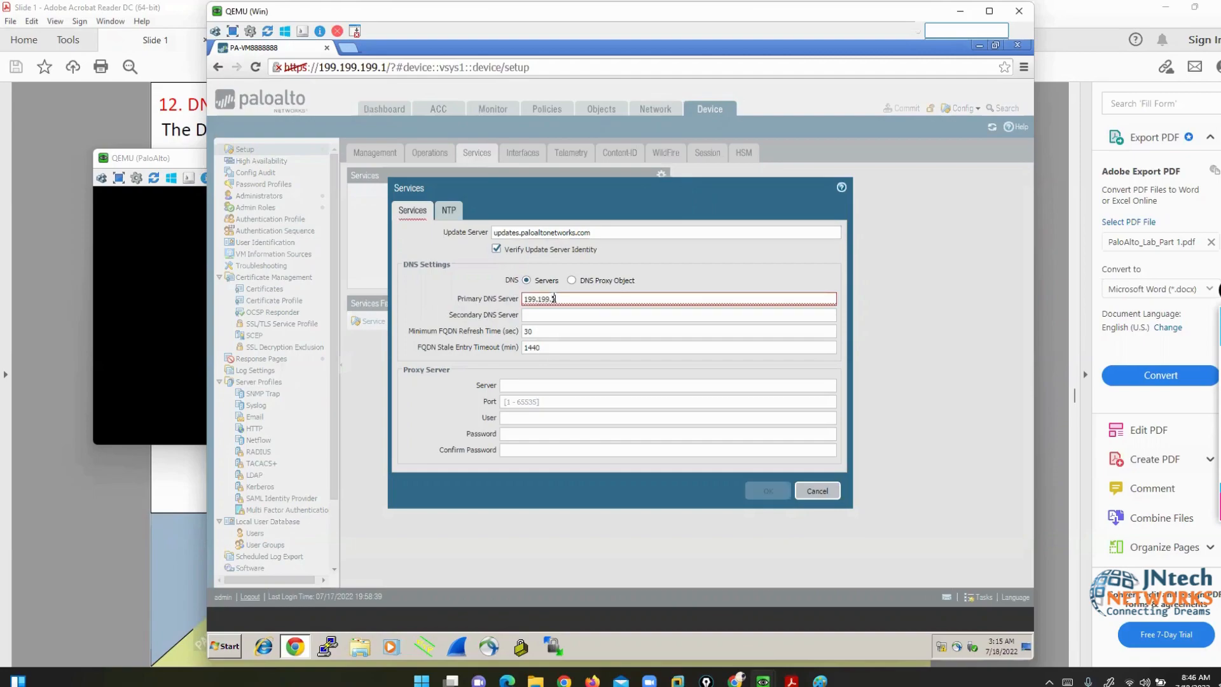
{"action": "type", "text": "9."}
{"action": "type", "text": "9.100"}
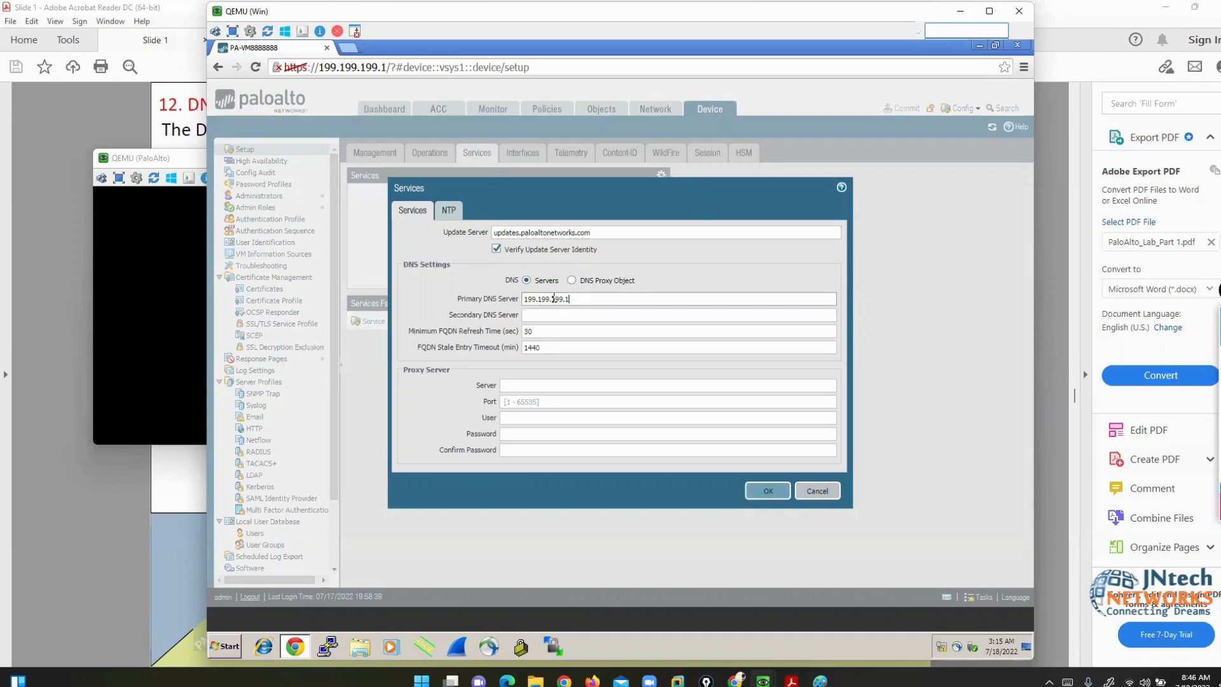
{"action": "key", "text": "Tab"}
{"action": "type", "text": "8.8.8.8"}
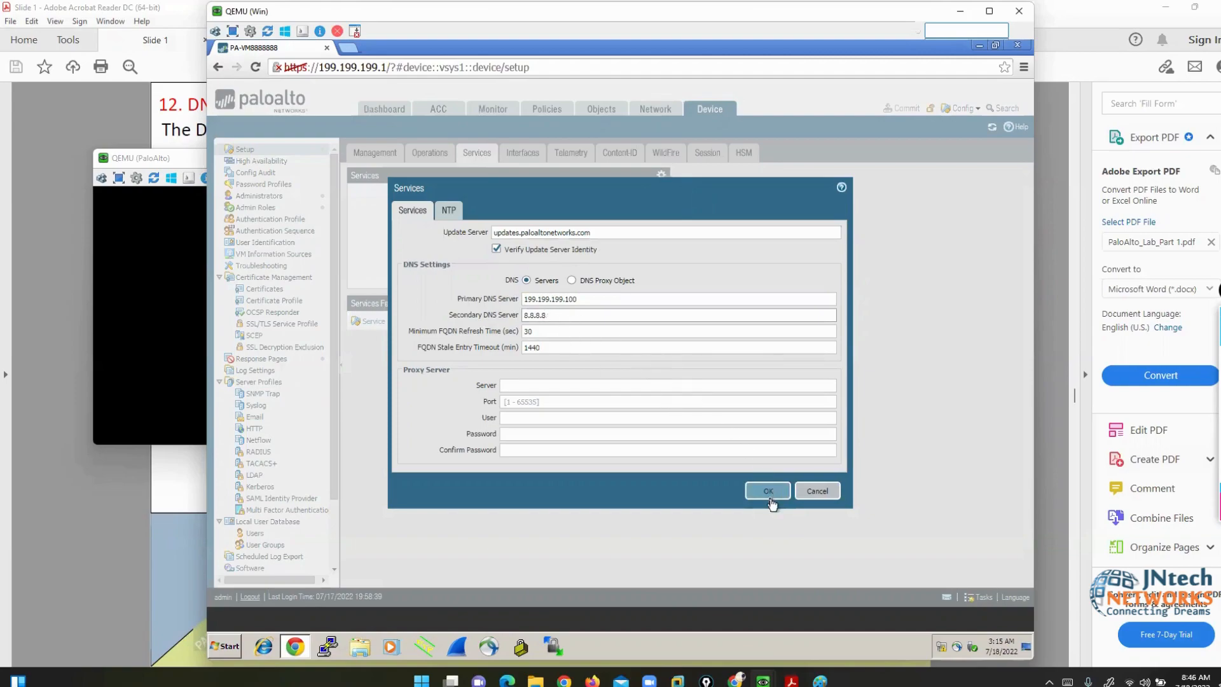
{"action": "left_click", "coordinate": [449, 214]}
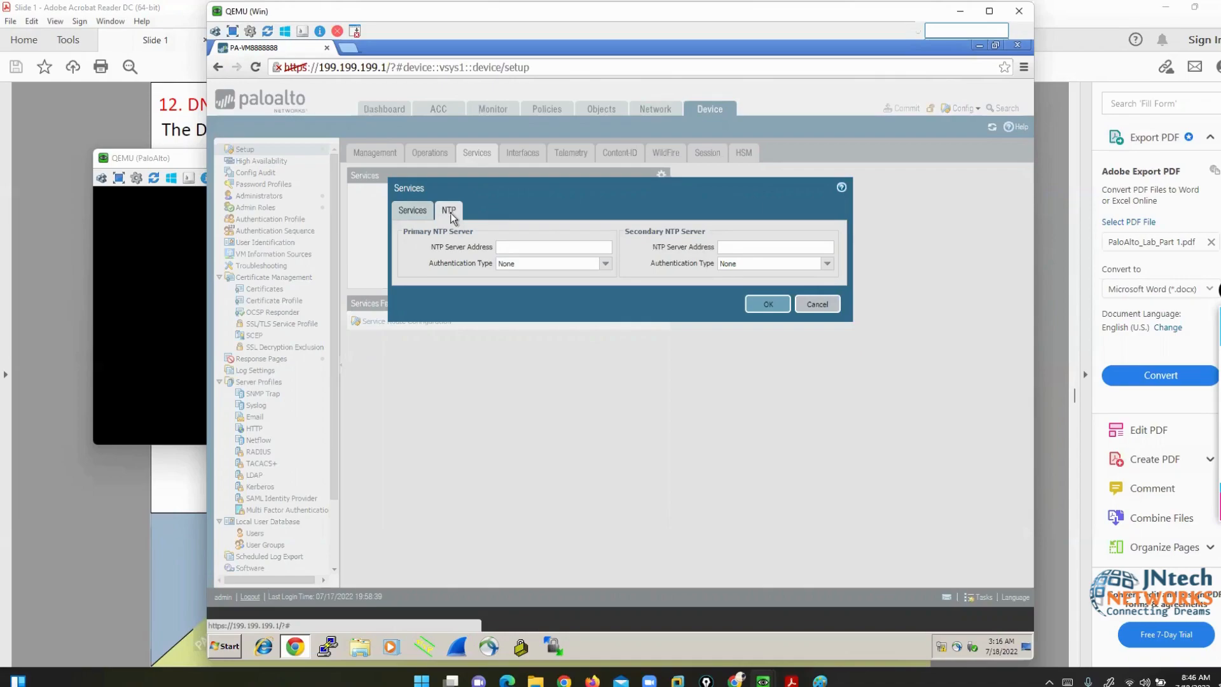
- Inspect the primary NTP server authentication type, leaving it at None
{"action": "left_click", "coordinate": [518, 248]}
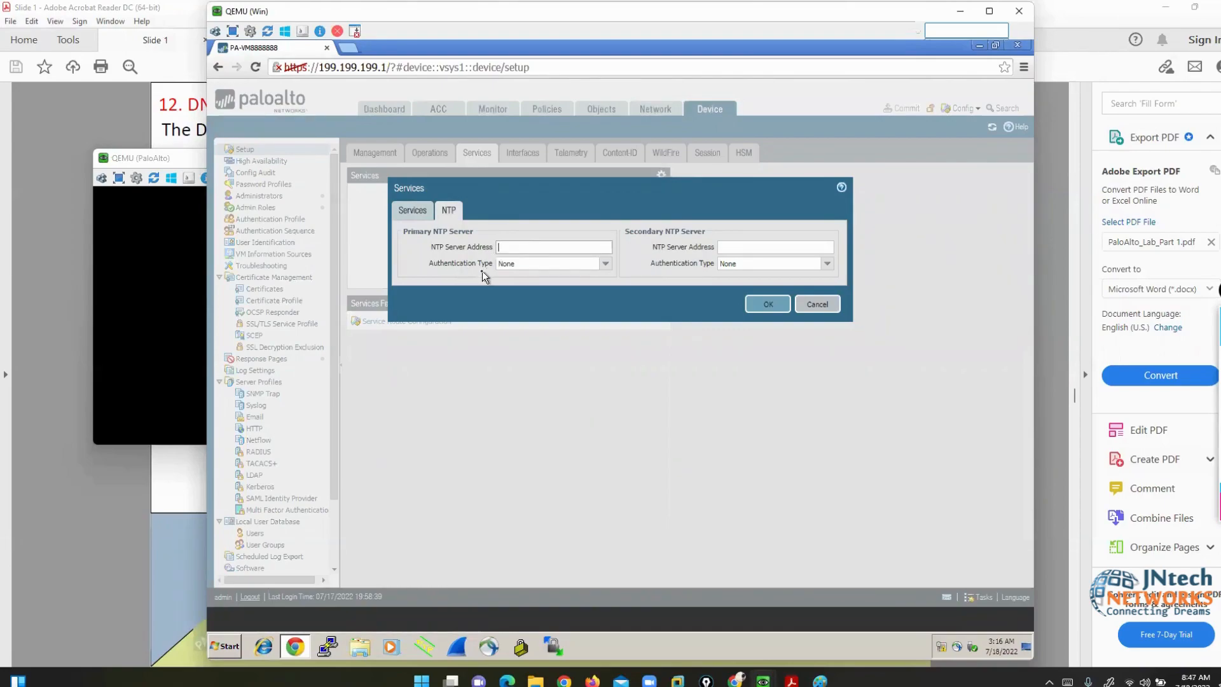
{"action": "double_click", "coordinate": [602, 264]}
{"action": "left_click", "coordinate": [609, 264]}
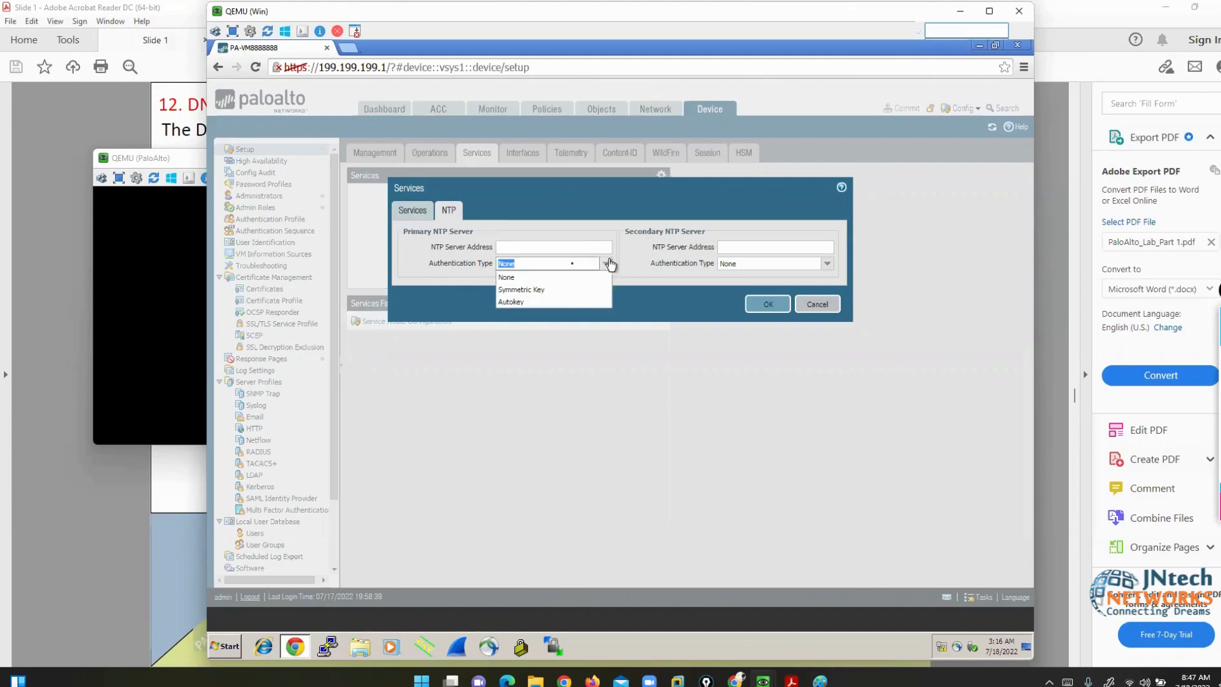
{"action": "left_click", "coordinate": [421, 286]}
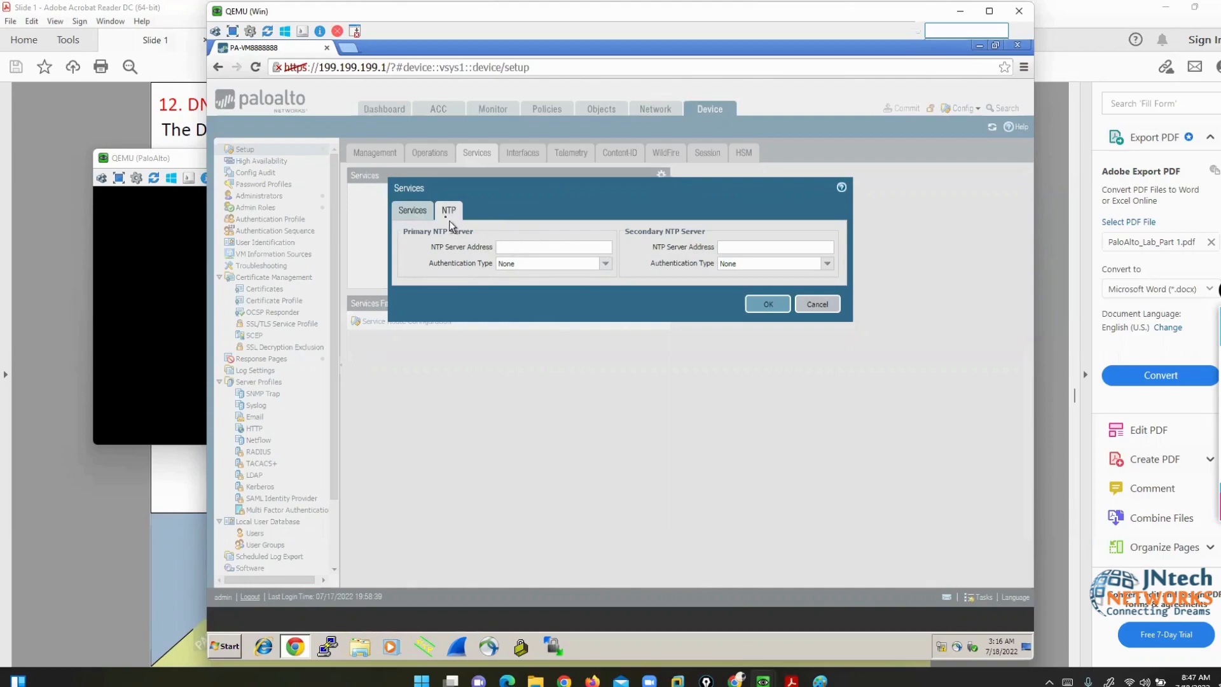
- Save the DNS server settings and commit the configuration change
{"action": "left_click", "coordinate": [411, 211]}
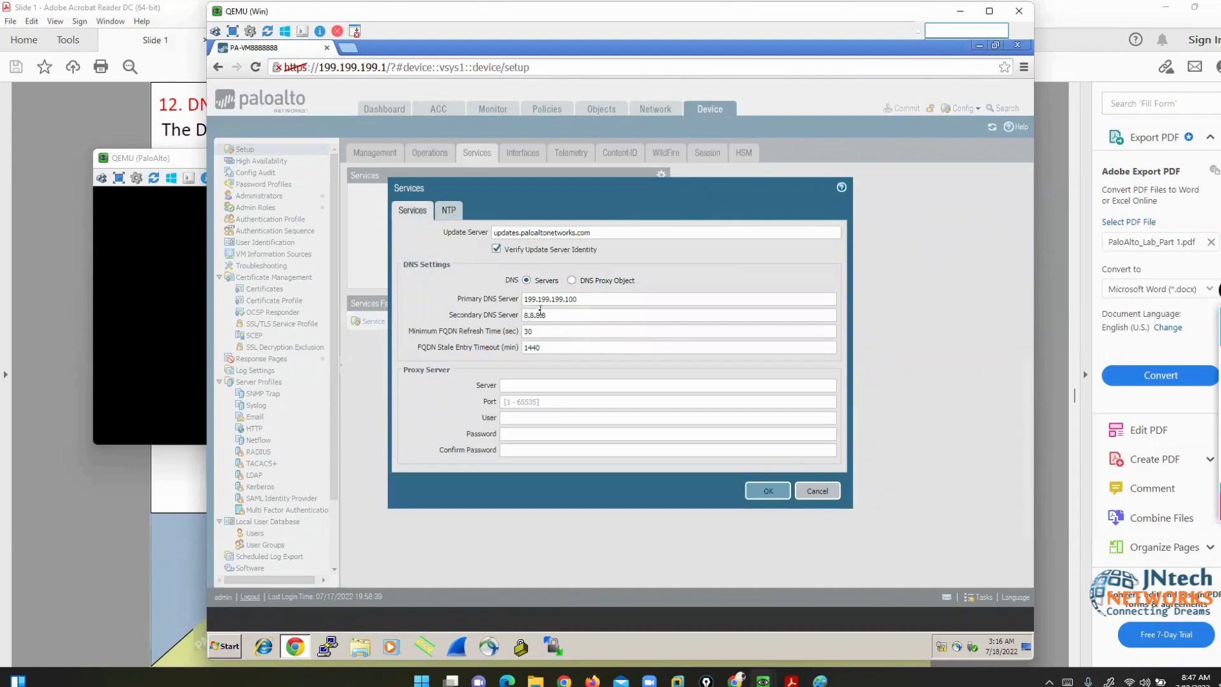
{"action": "left_click", "coordinate": [759, 492]}
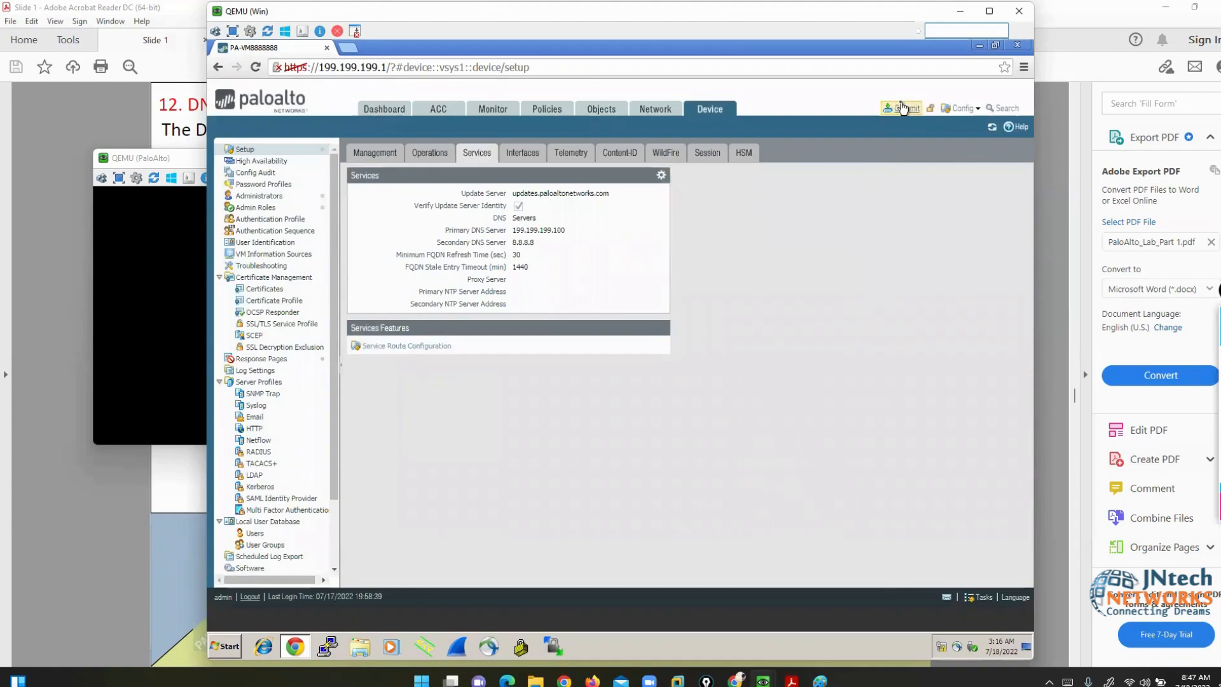
{"action": "left_click", "coordinate": [904, 108]}
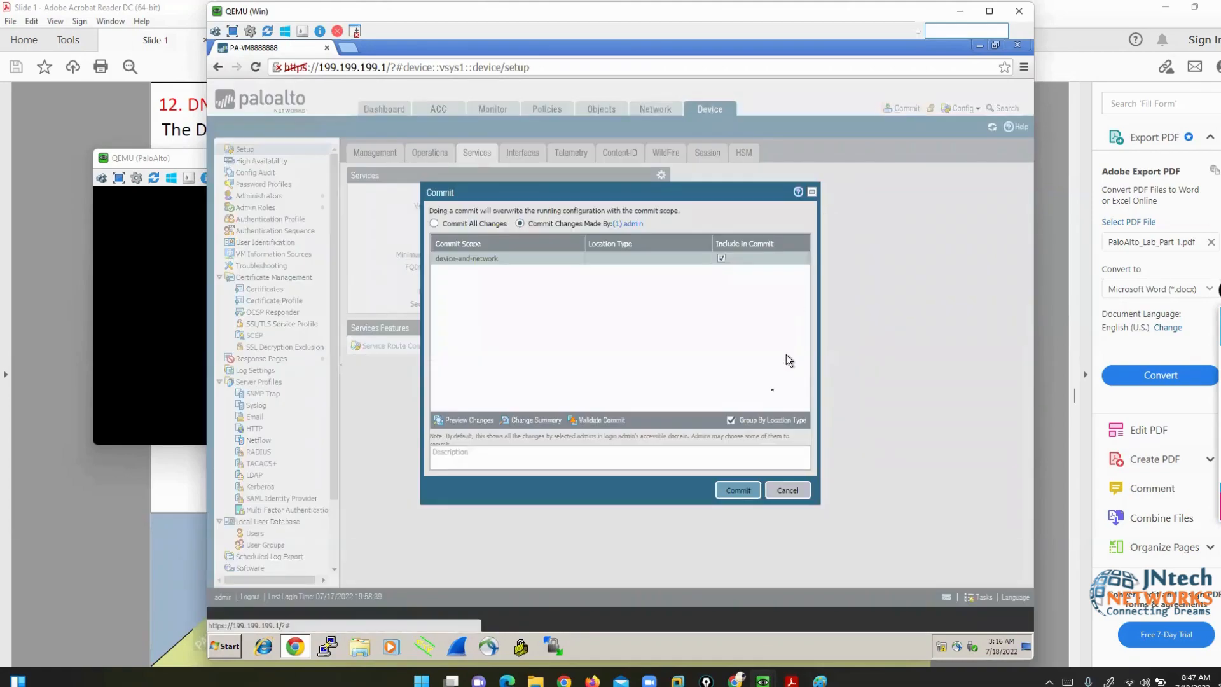
{"action": "left_click", "coordinate": [738, 492]}
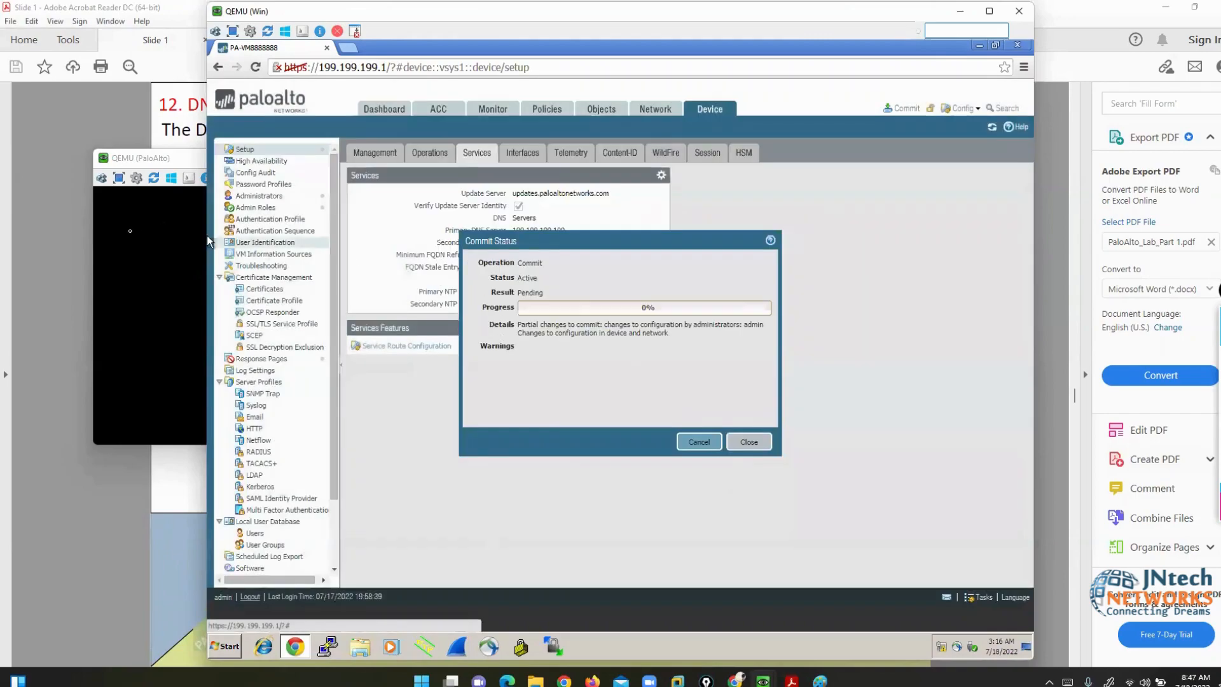
{"action": "left_click", "coordinate": [151, 258]}
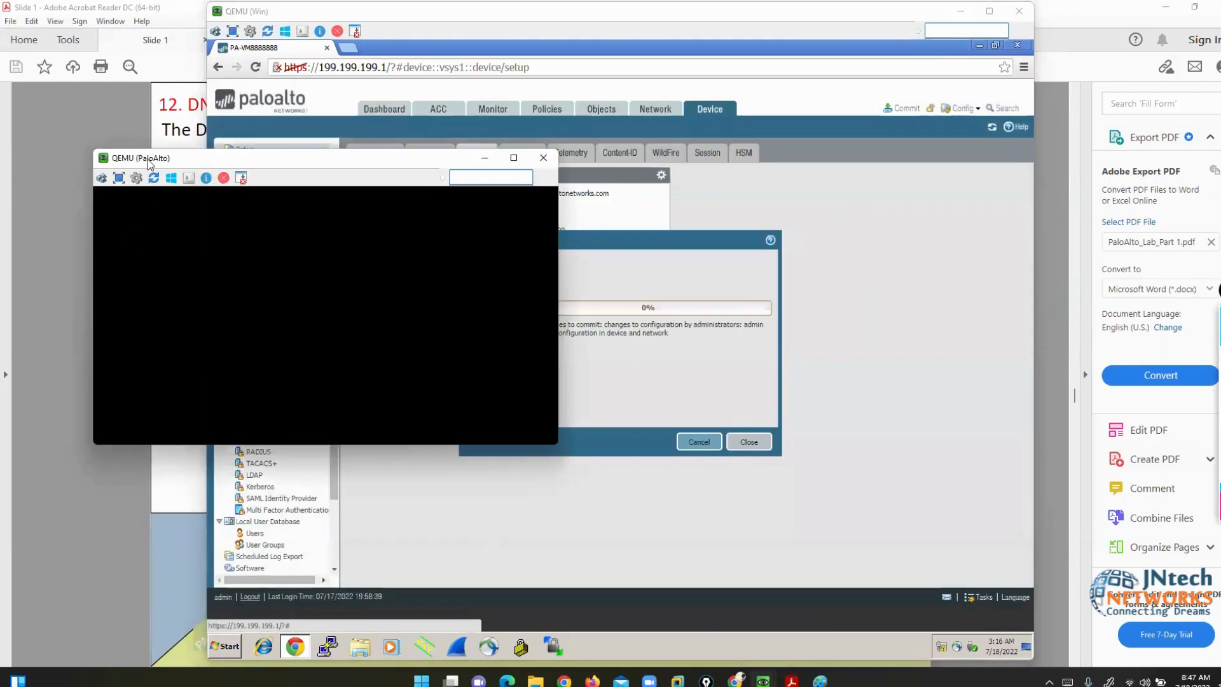
- In the CLI configure mode, set DNS servers primary 4.2.2.2 and secondary 192.168.1.100, then type commit
{"action": "left_click_drag", "start_coordinate": [161, 159], "coordinate": [638, 234]}
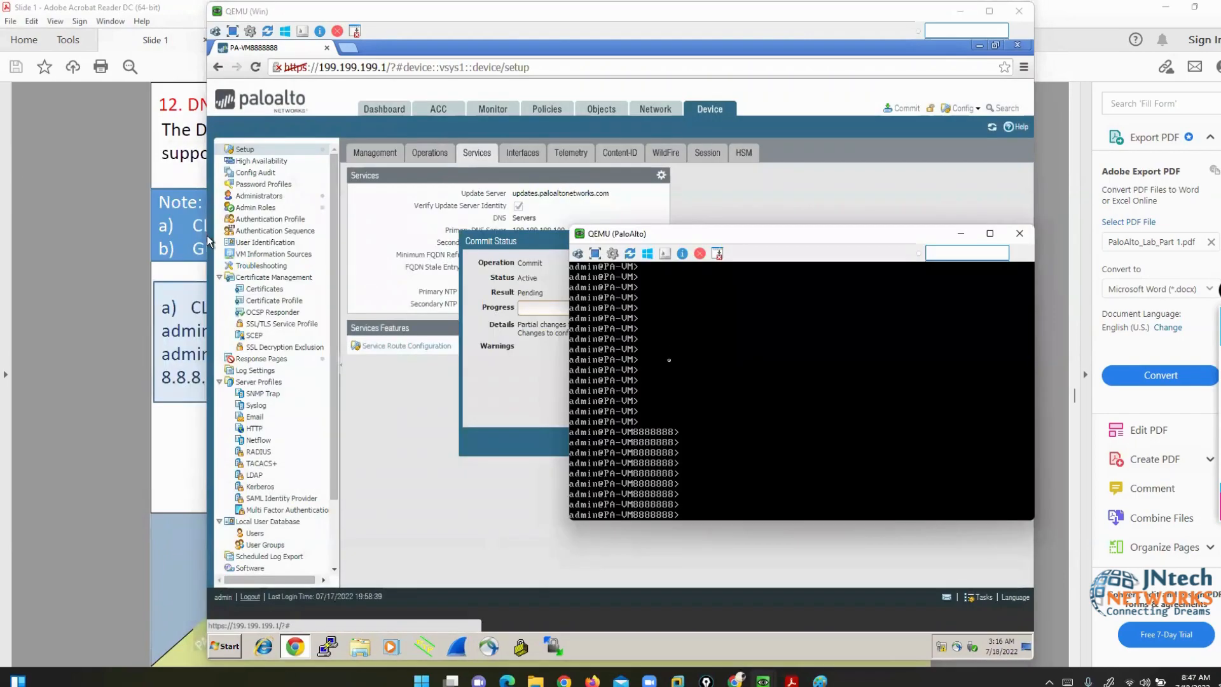
{"action": "key", "text": "Return"}
{"action": "type", "text": "configure"}
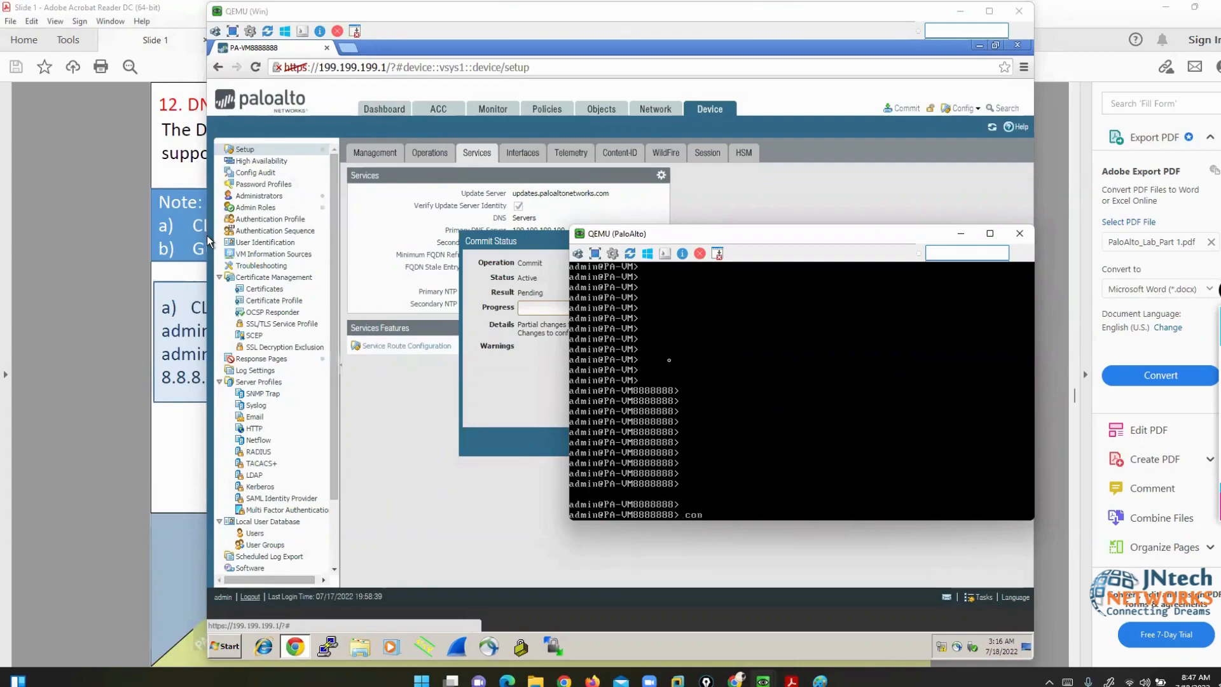
{"action": "key", "text": "Return"}
{"action": "key", "text": "Return"}
{"action": "key", "text": "Return"}
{"action": "key", "text": "Return"}
{"action": "key", "text": "Return"}
{"action": "key", "text": "Return"}
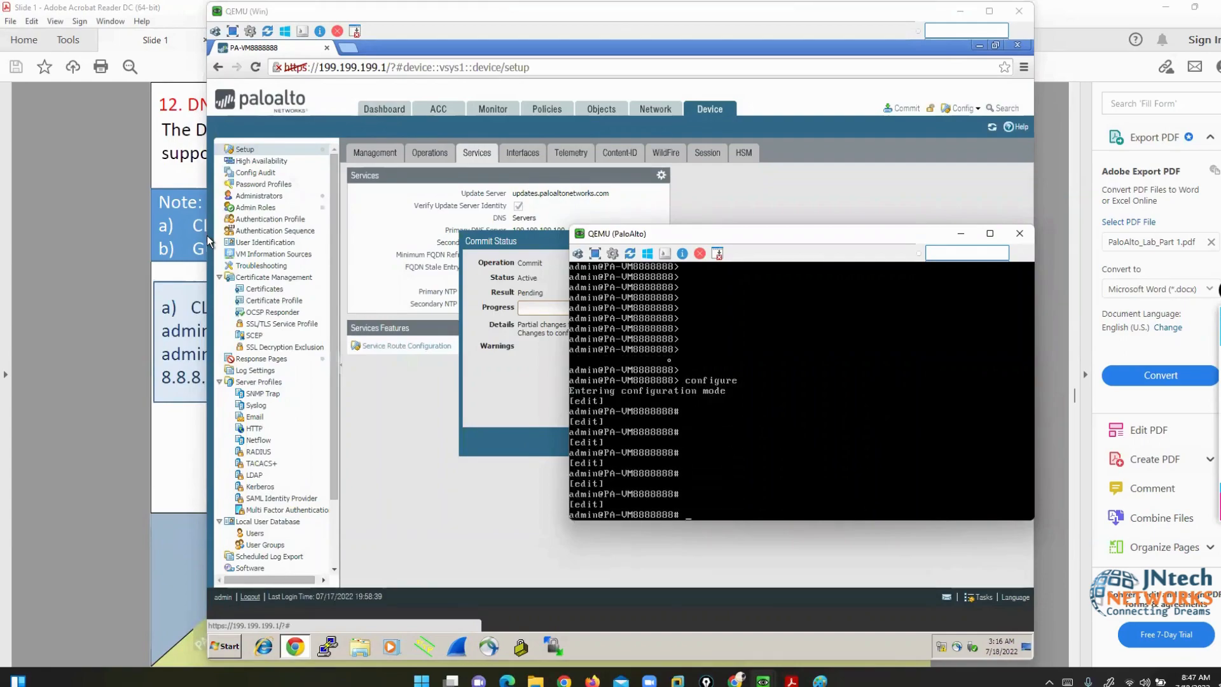
{"action": "type", "text": "set deviceconfig system dns-setting"}
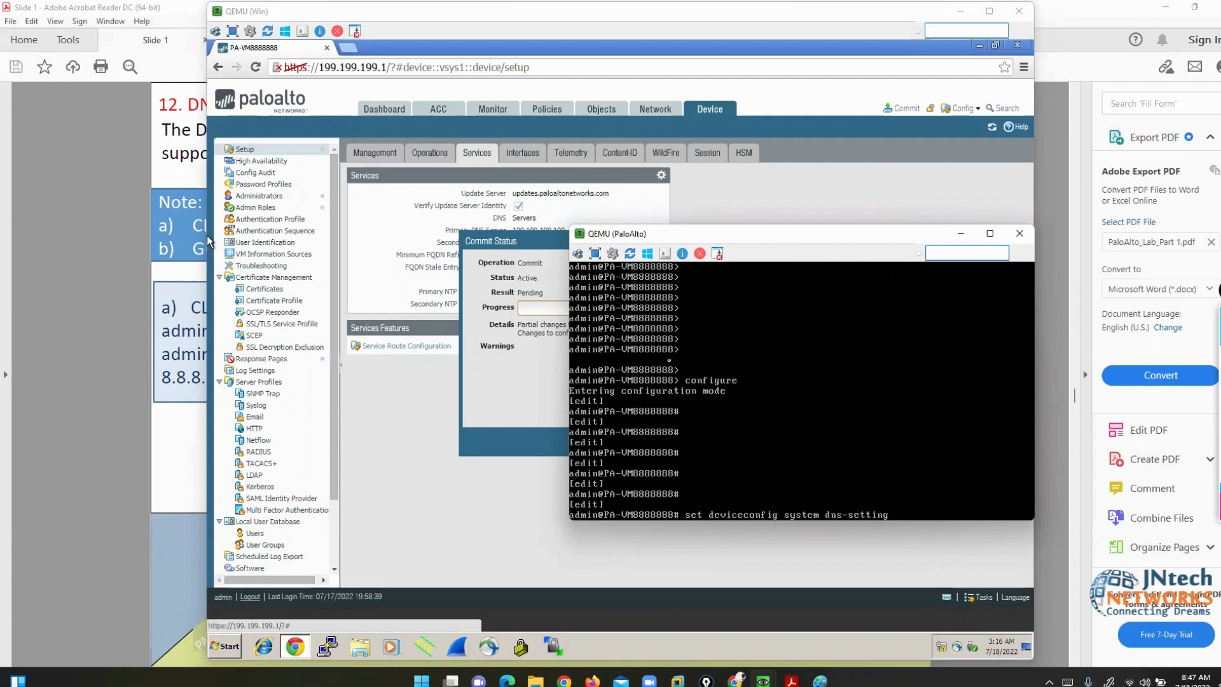
{"action": "type", "text": " servers primary"}
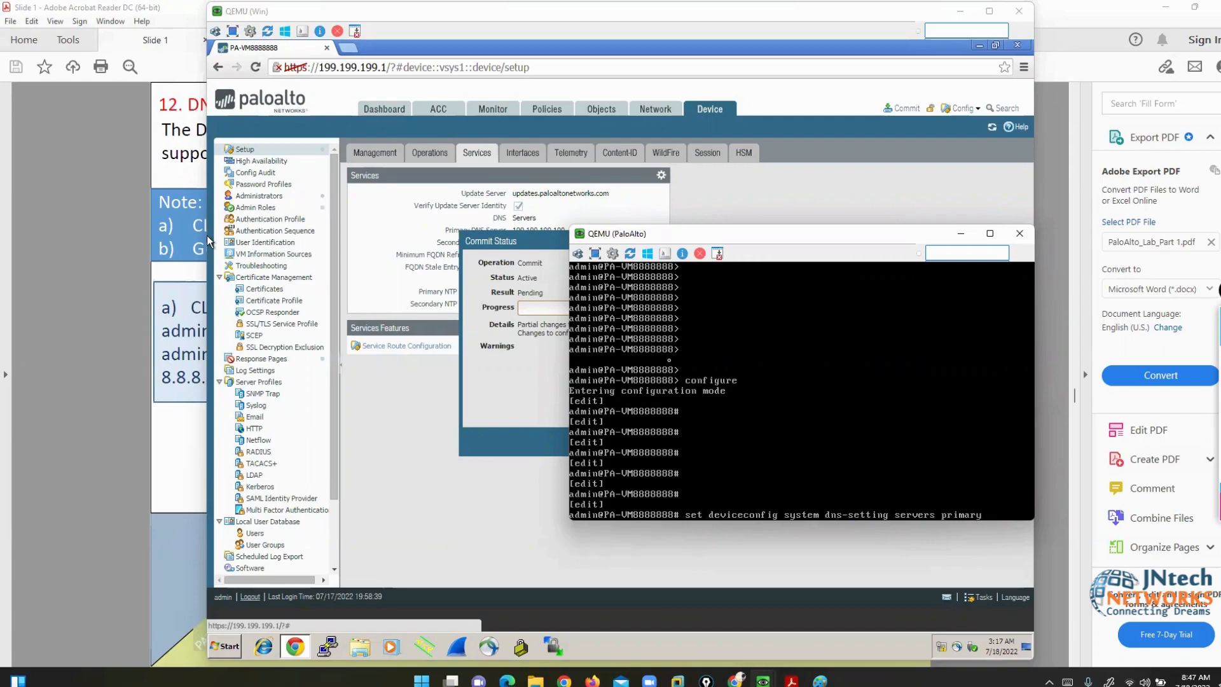
{"action": "type", "text": " 4.2.2.2"}
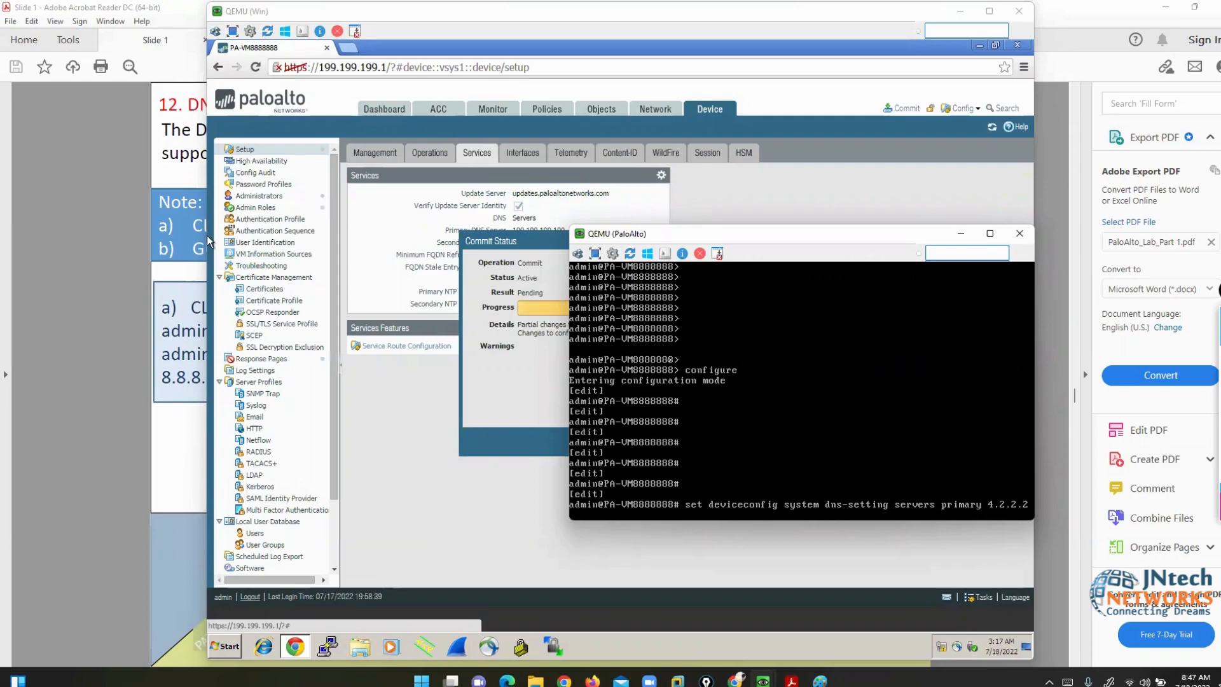
{"action": "type", "text": " secondary 192.168."}
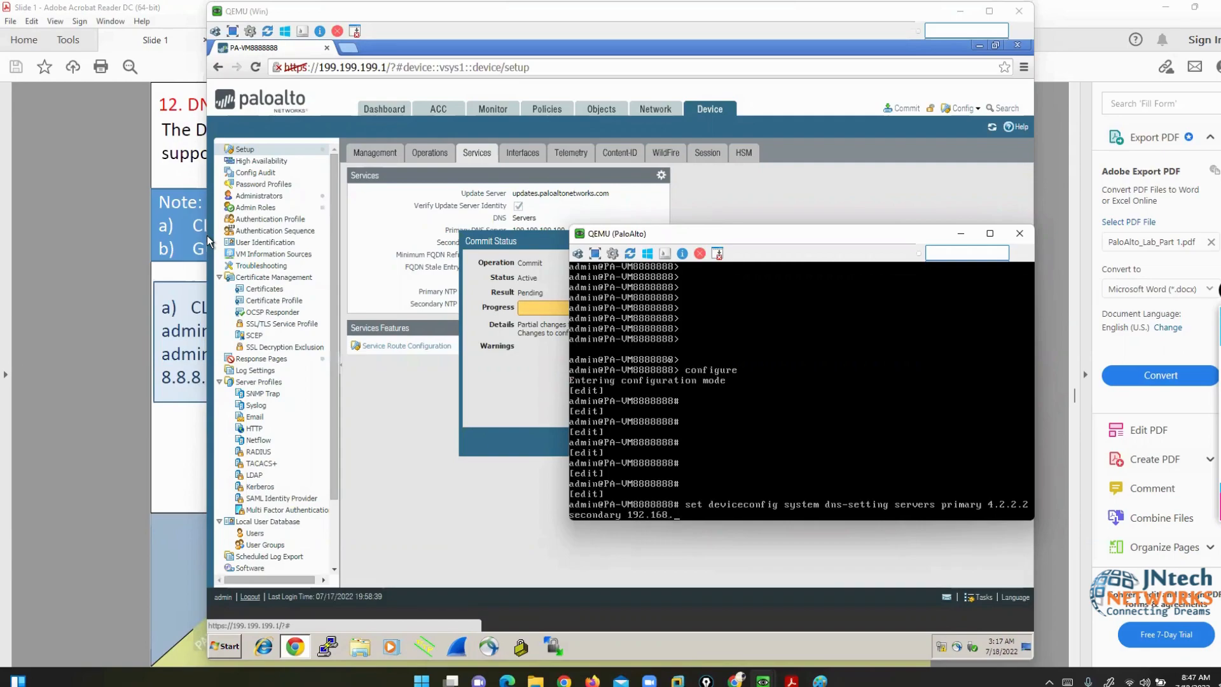
{"action": "type", "text": "1.100"}
{"action": "key", "text": "Return"}
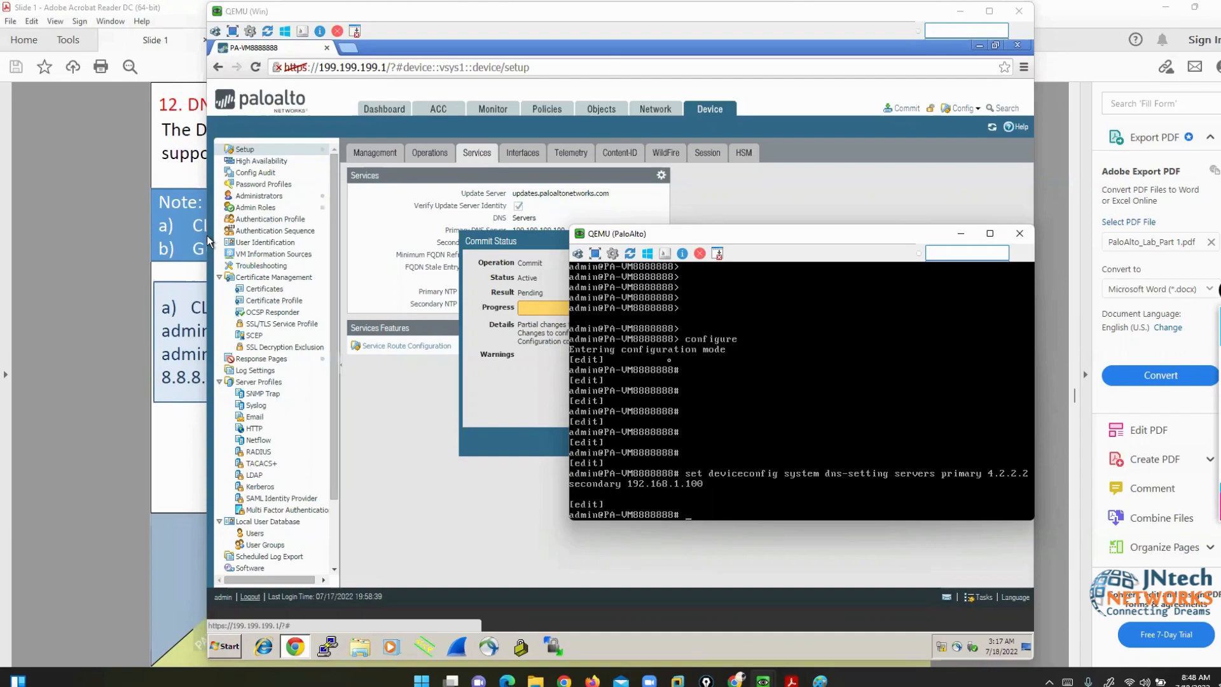
{"action": "type", "text": "commit"}
- Close the finished web commit status and return to the CLI console
{"action": "left_click_drag", "start_coordinate": [718, 237], "coordinate": [890, 266]}
{"action": "left_click", "coordinate": [589, 374]}
{"action": "left_click", "coordinate": [743, 442]}
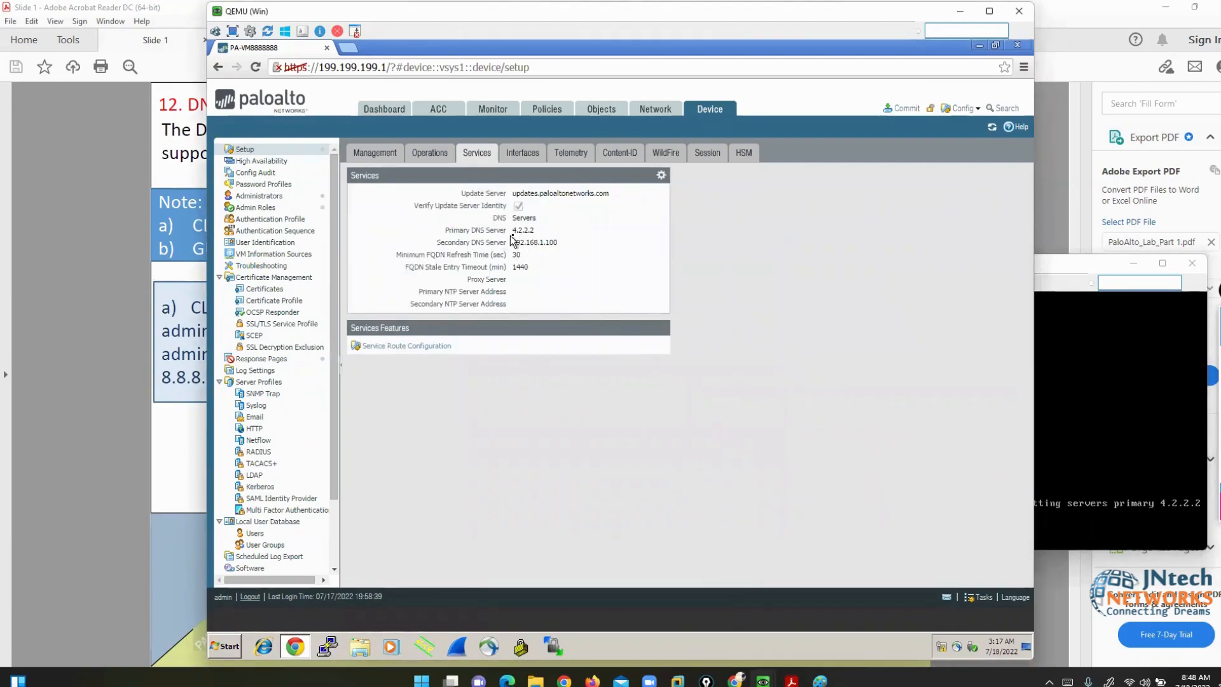
{"action": "left_click", "coordinate": [1056, 454]}
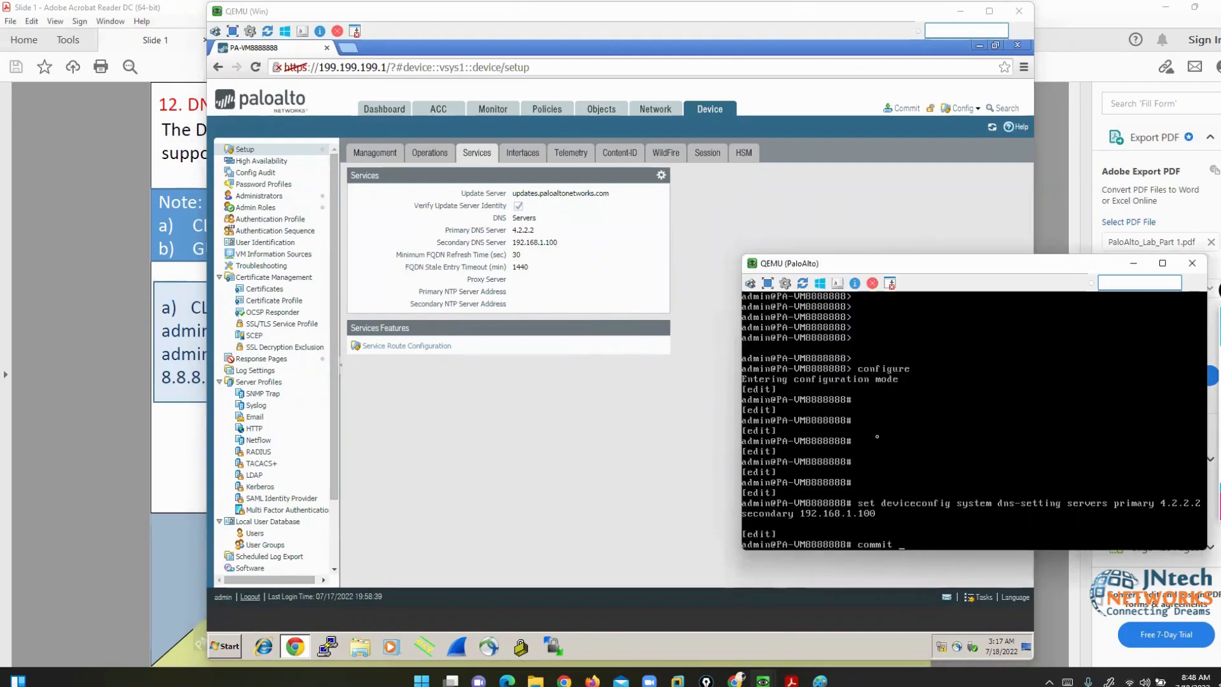
- Run the CLI commit and reopen the PaloAlto console from the EVE-NG topology
{"action": "key", "text": "Return"}
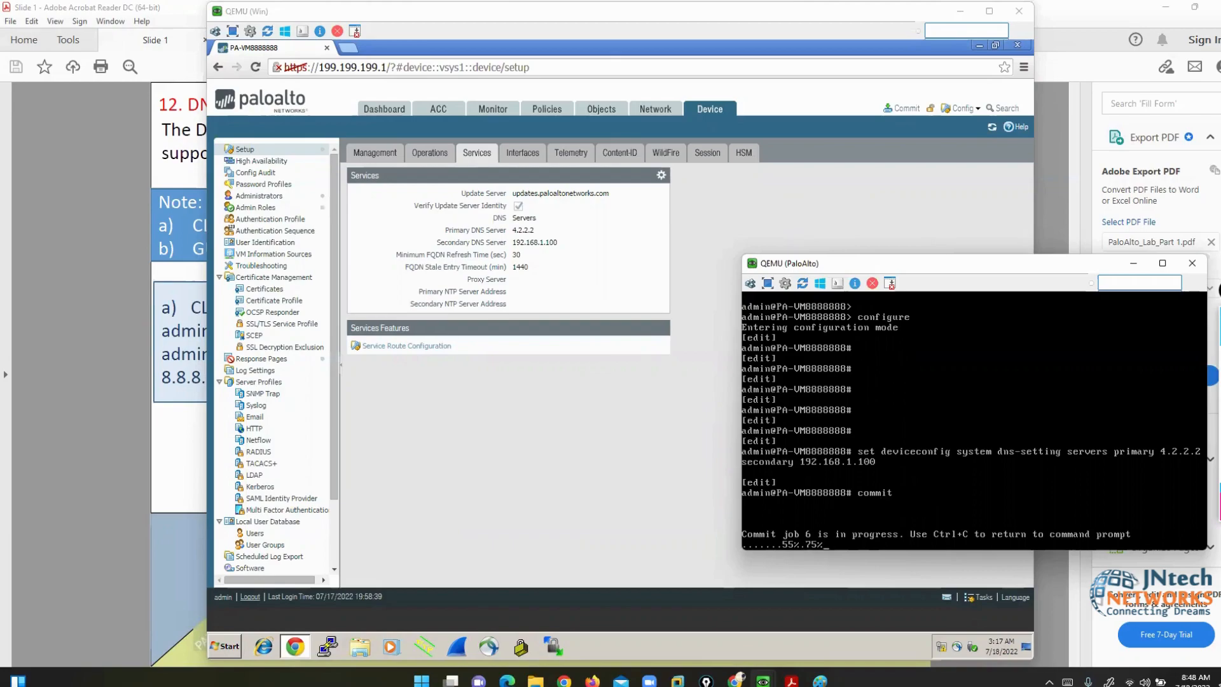
{"action": "left_click", "coordinate": [736, 680]}
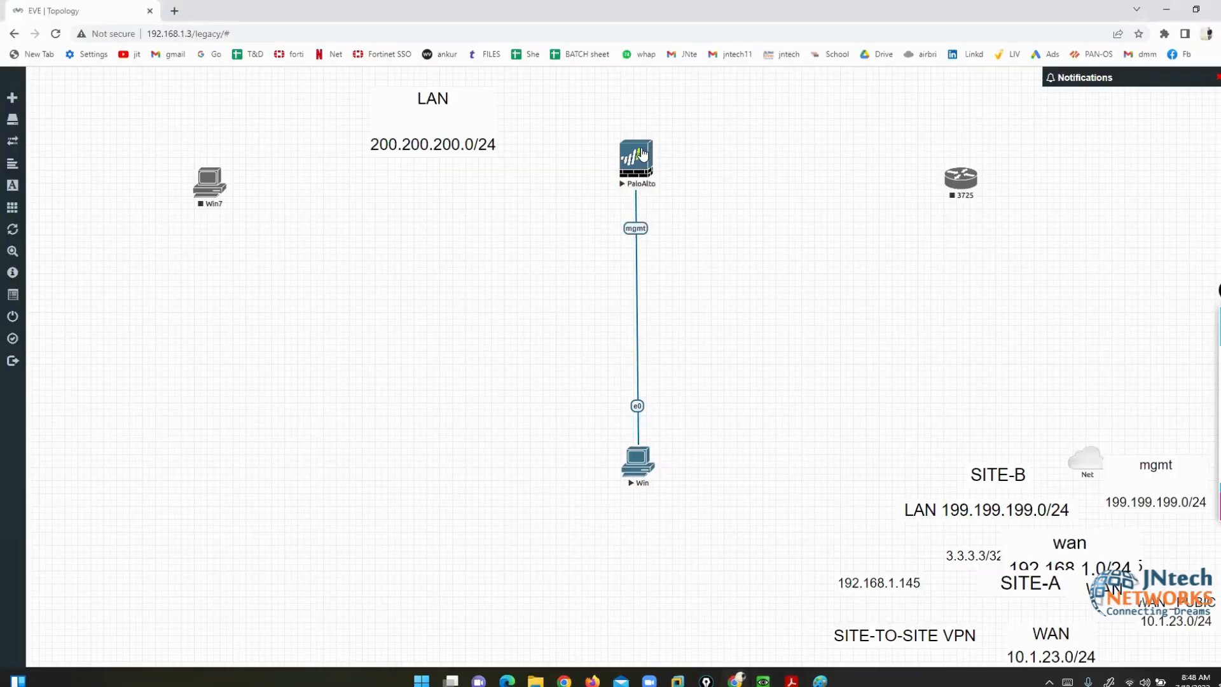
{"action": "left_click", "coordinate": [642, 153]}
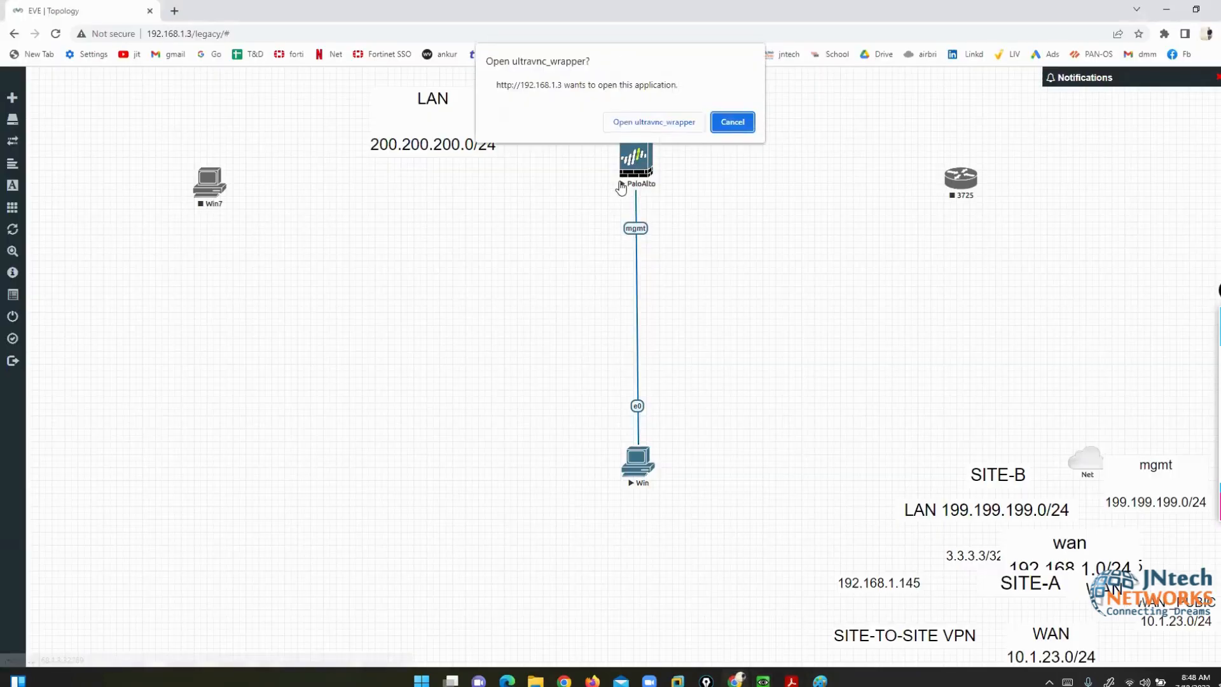
{"action": "left_click", "coordinate": [732, 124]}
{"action": "mouse_move", "coordinate": [764, 680]}
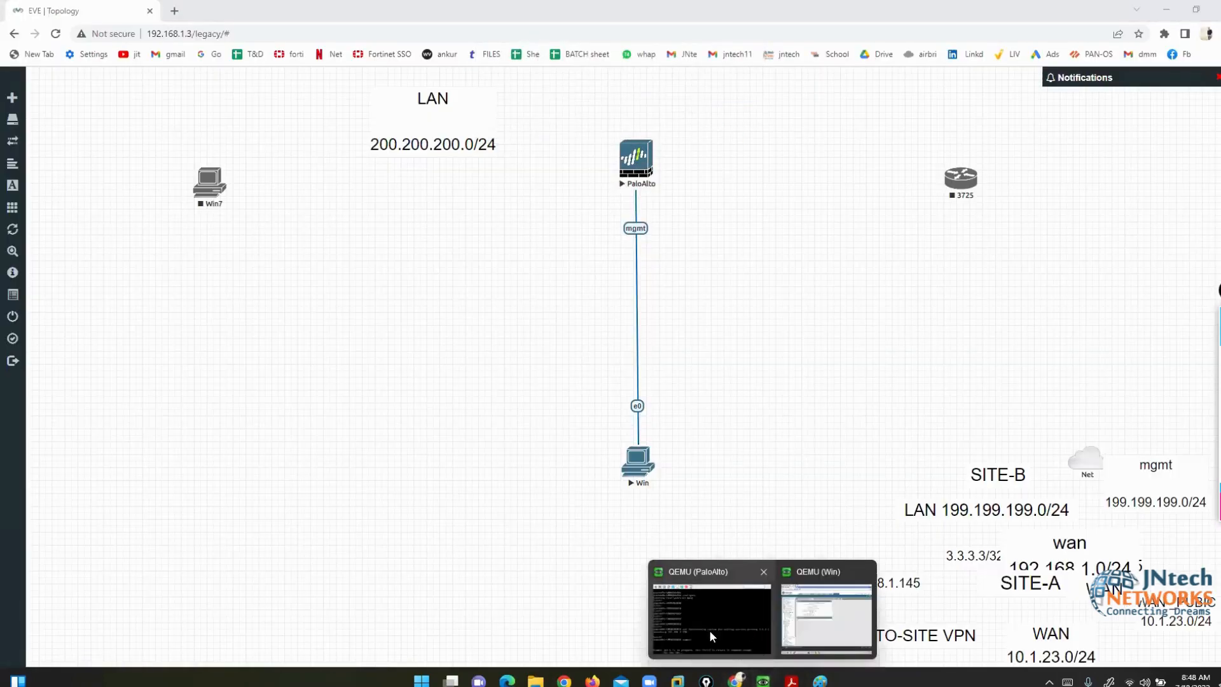
{"action": "left_click", "coordinate": [711, 636]}
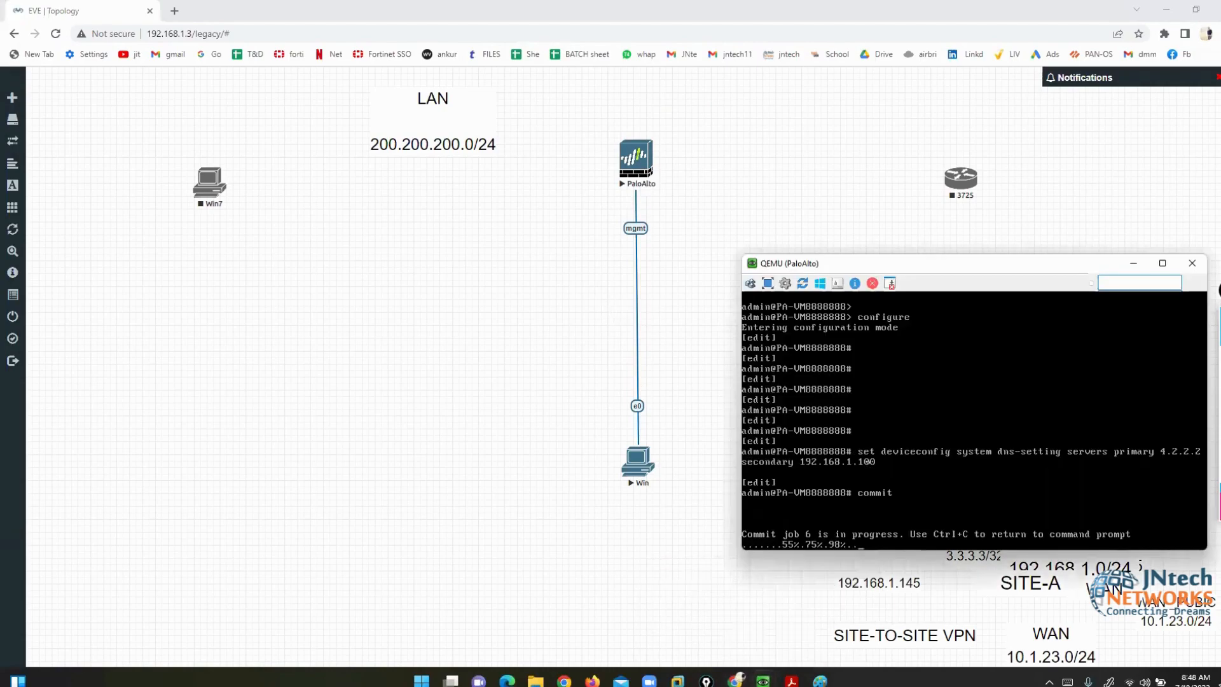
- Confirm the commit succeeded in the console, then return to the lab slides PDF
{"action": "mouse_move", "coordinate": [764, 680]}
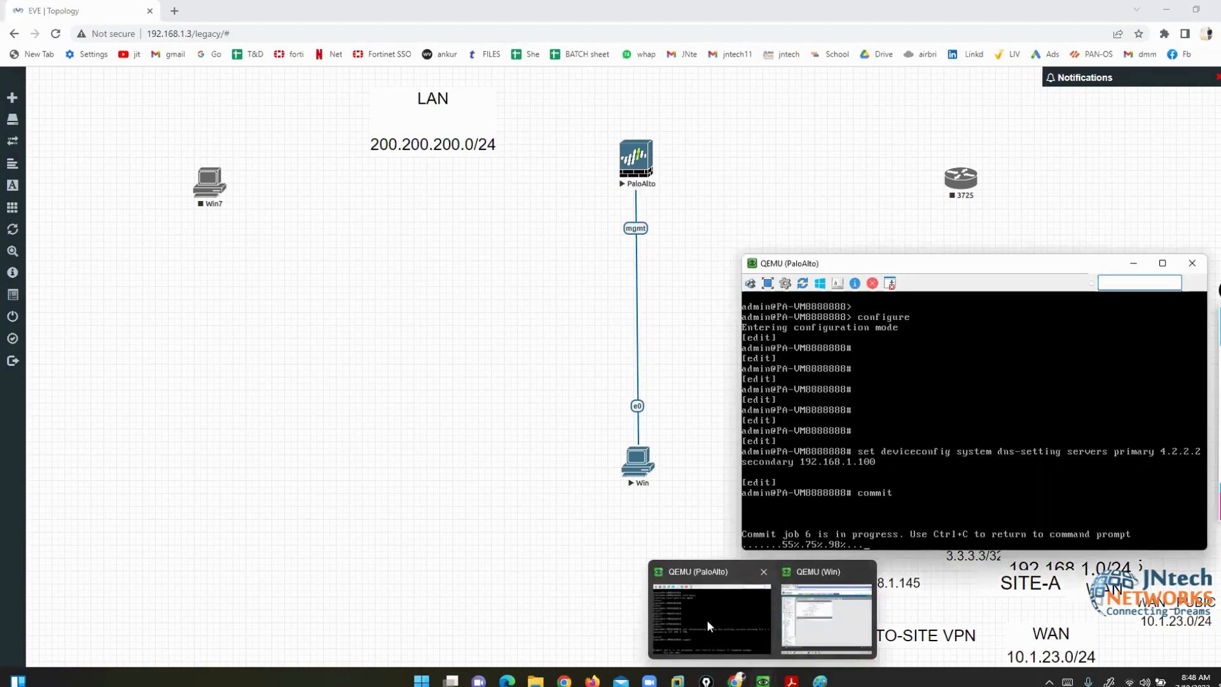
{"action": "left_click", "coordinate": [827, 617]}
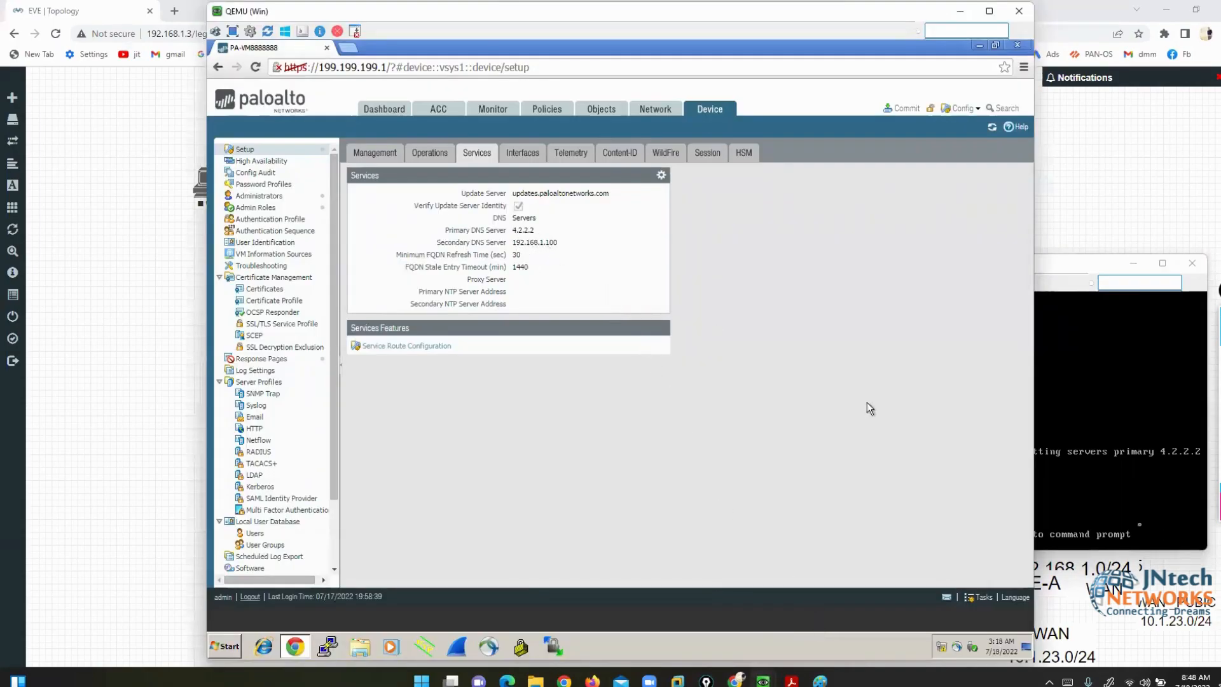
{"action": "left_click", "coordinate": [1056, 475]}
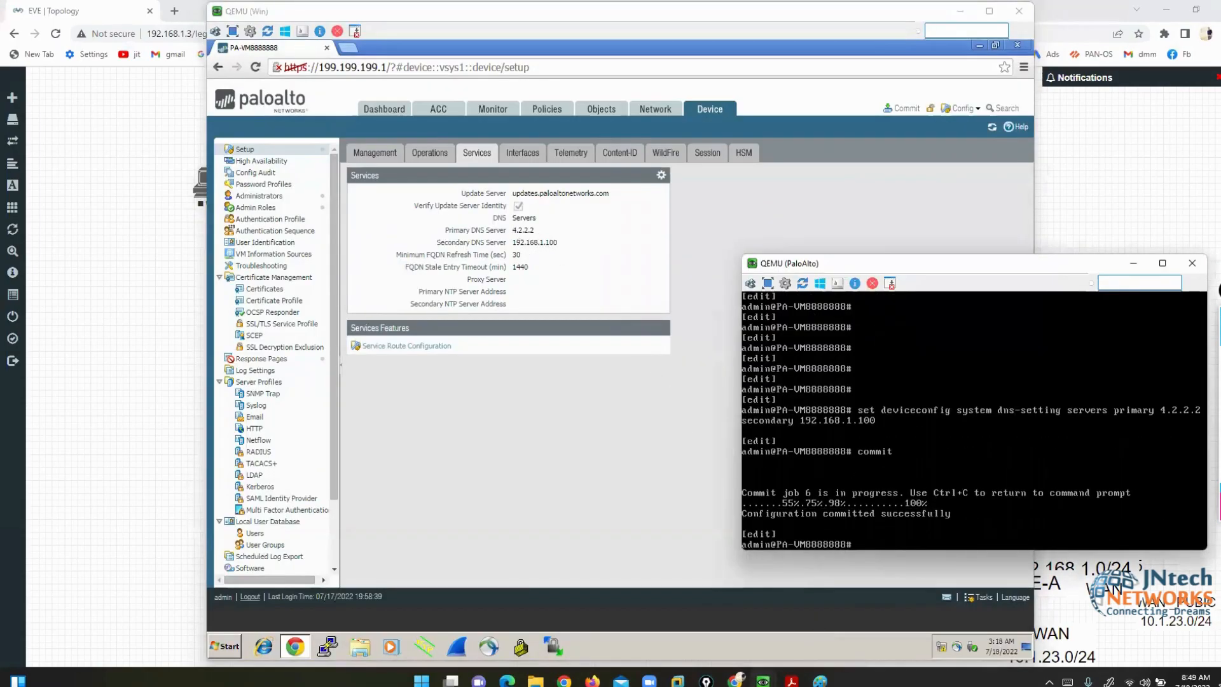
{"action": "mouse_move", "coordinate": [792, 679]}
{"action": "left_click", "coordinate": [787, 625]}
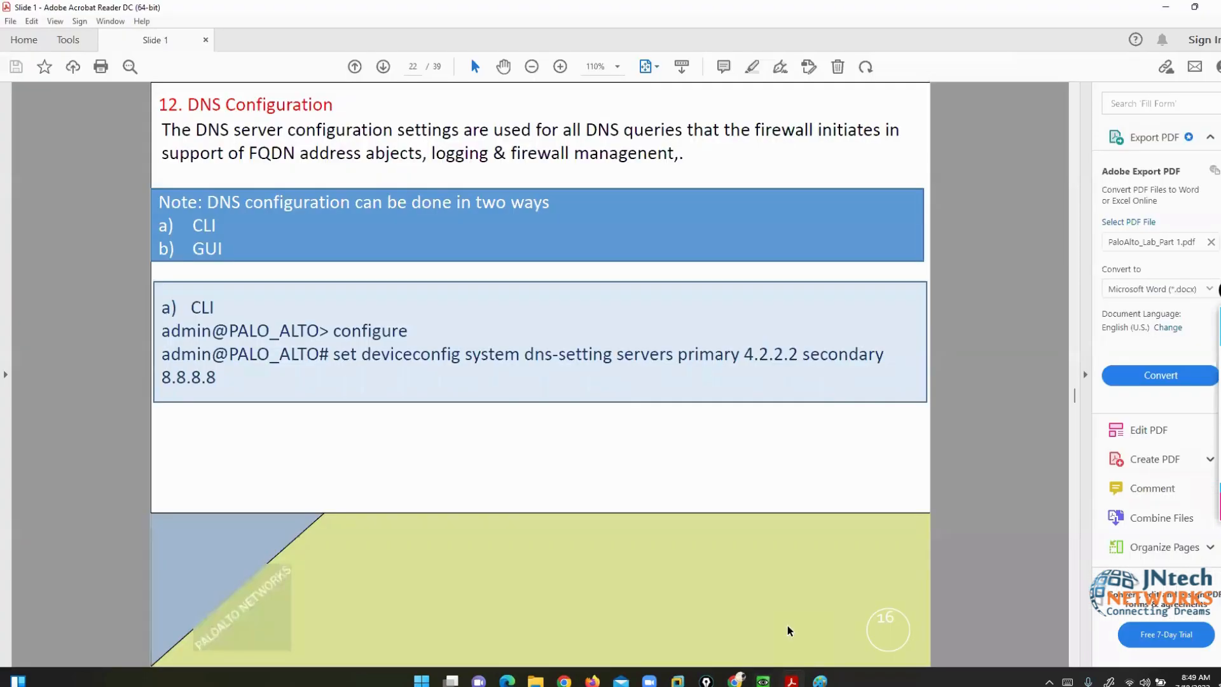
- Page through the lab slides to page 24, the 13. Dynamic Updates slide
{"action": "key", "text": "Right"}
{"action": "key", "text": "Right"}
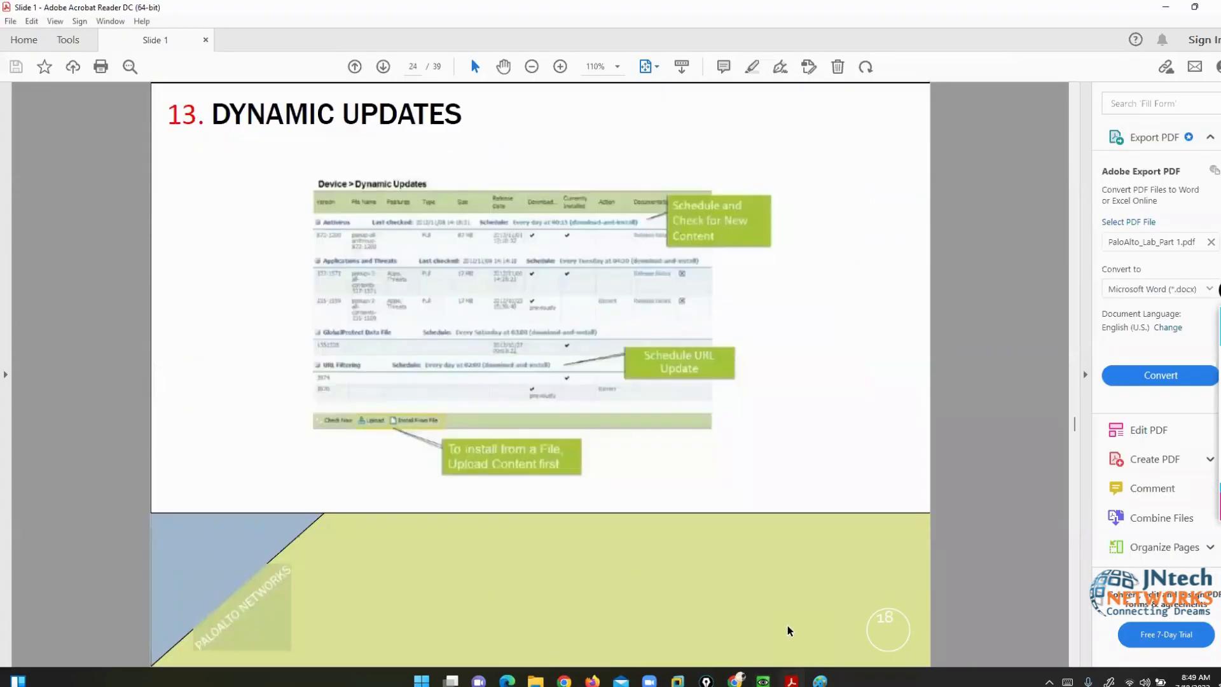
{"action": "key", "text": "Left"}
{"action": "key", "text": "Right"}
{"action": "key", "text": "Right"}
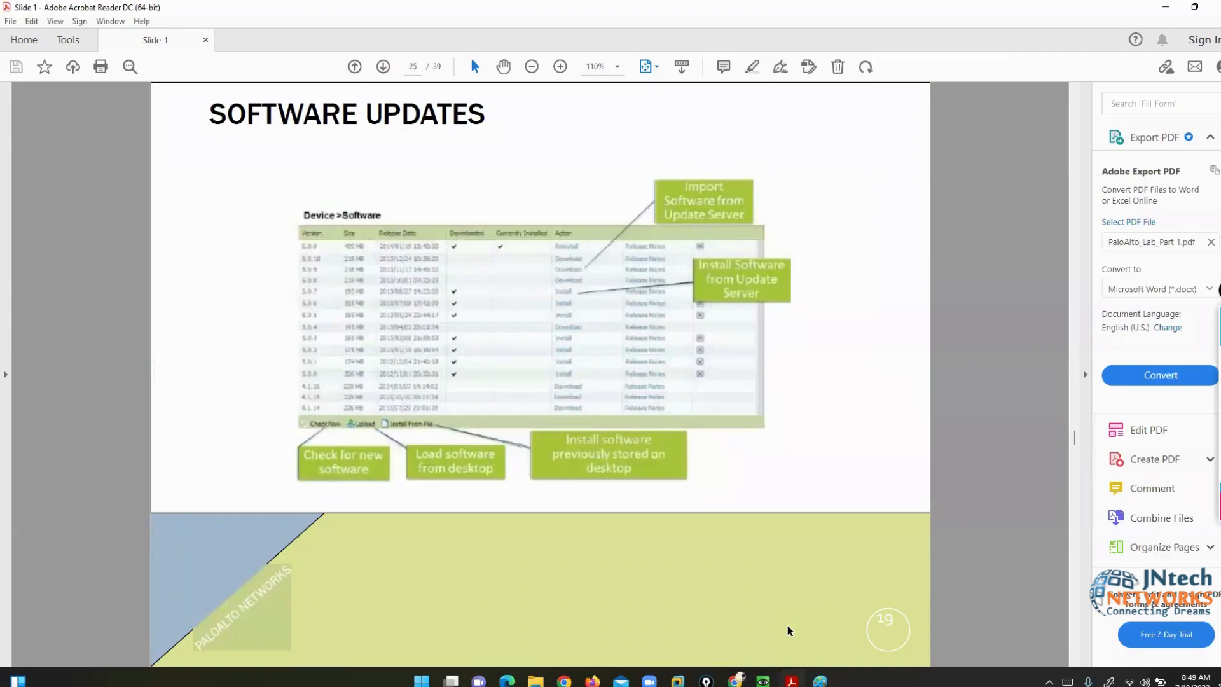
{"action": "key", "text": "Left"}
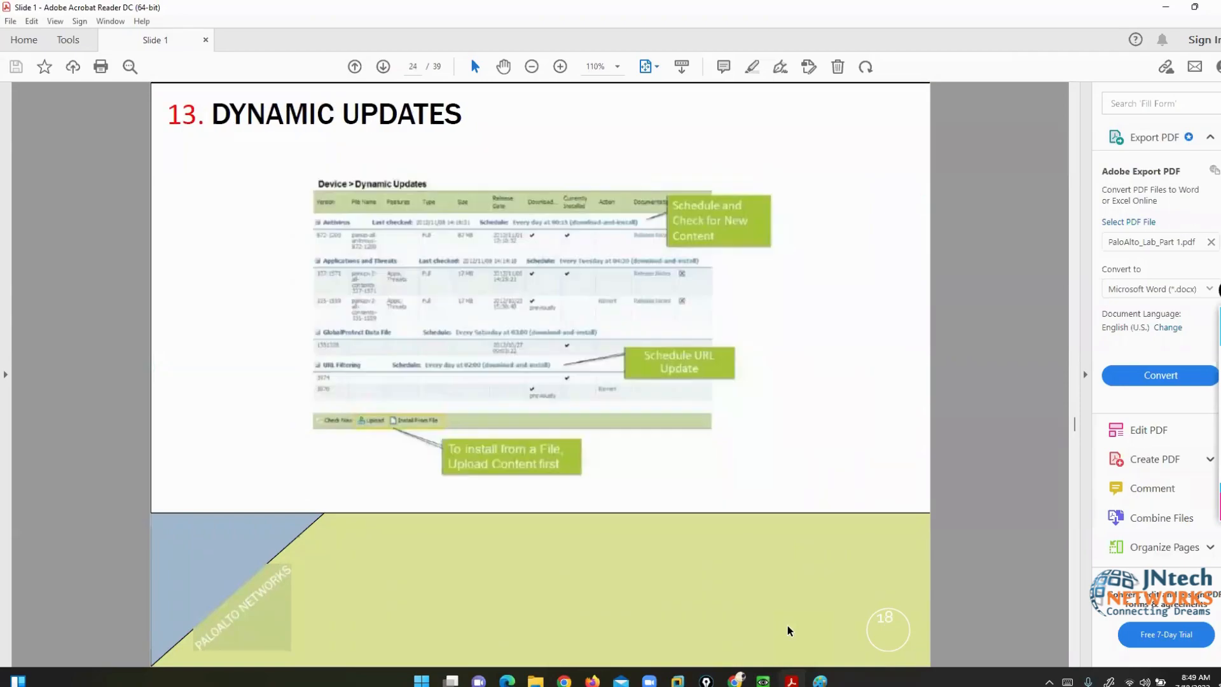